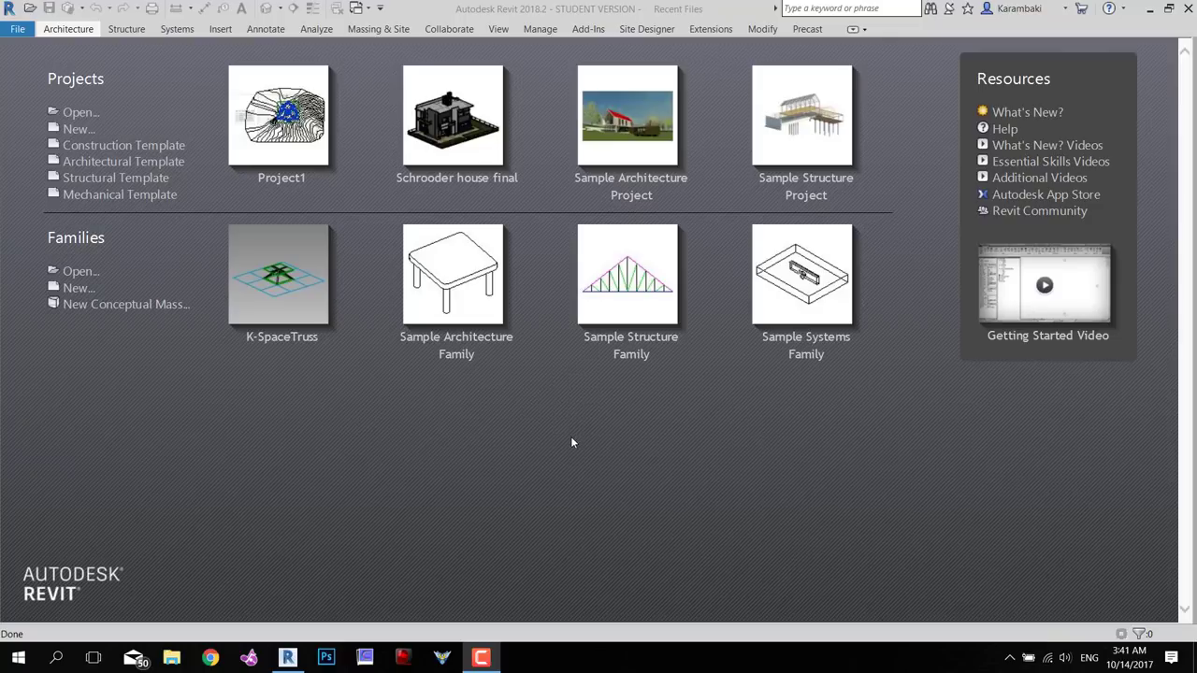
Create a project from the Architectural Template and launch Dynamo, continuing past the usability data agreement and the getting-started guide
left_click(69, 164)
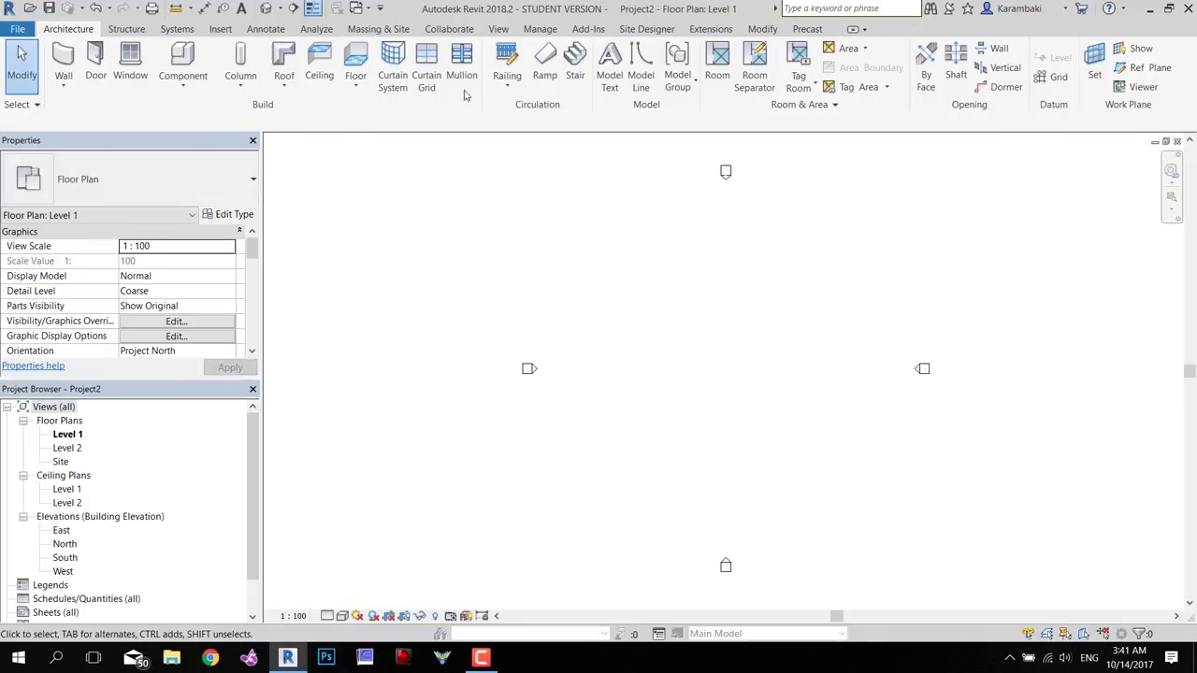
left_click(544, 35)
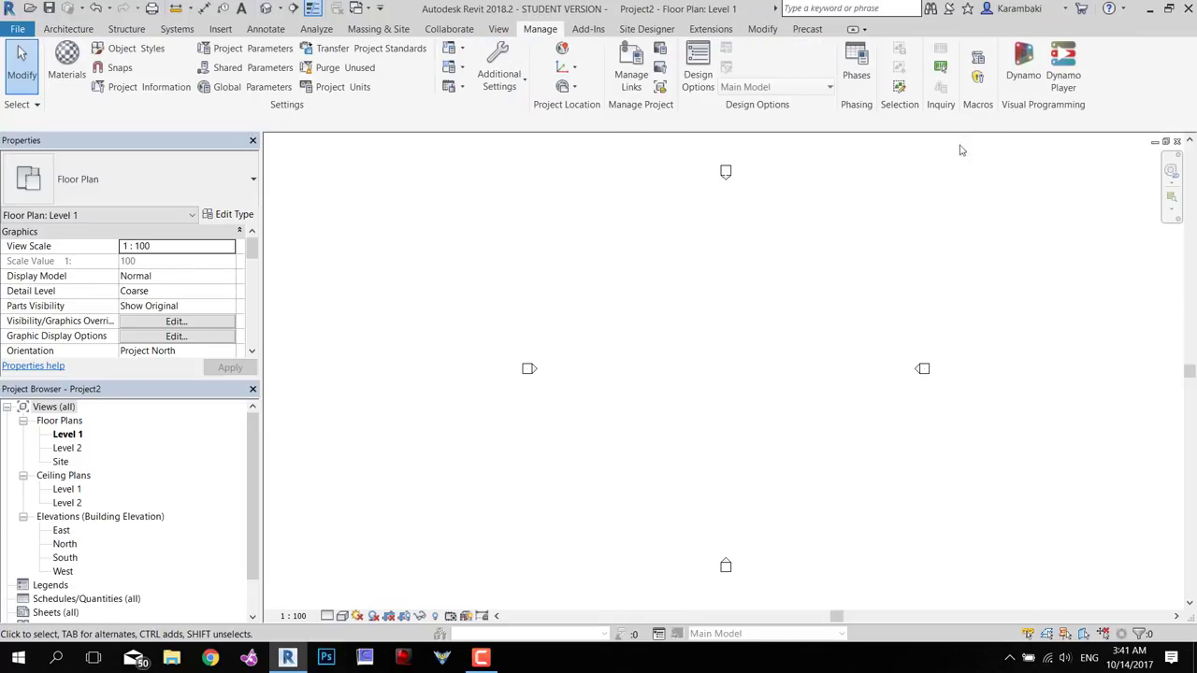
left_click(1024, 83)
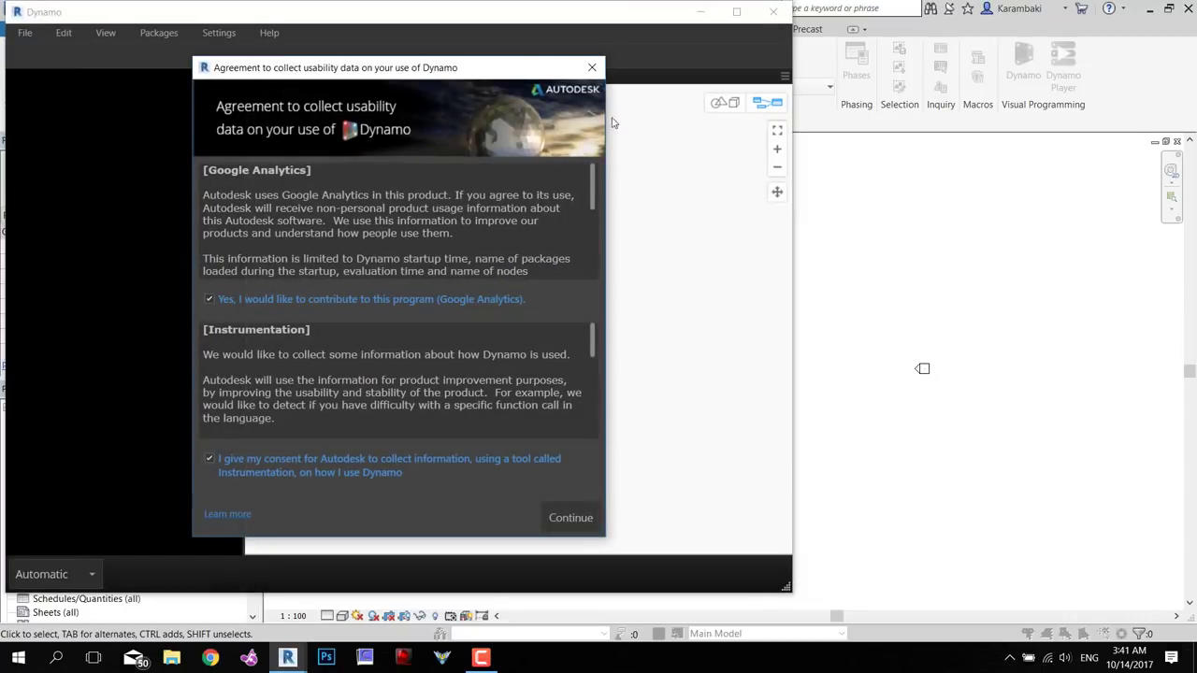
left_click(570, 517)
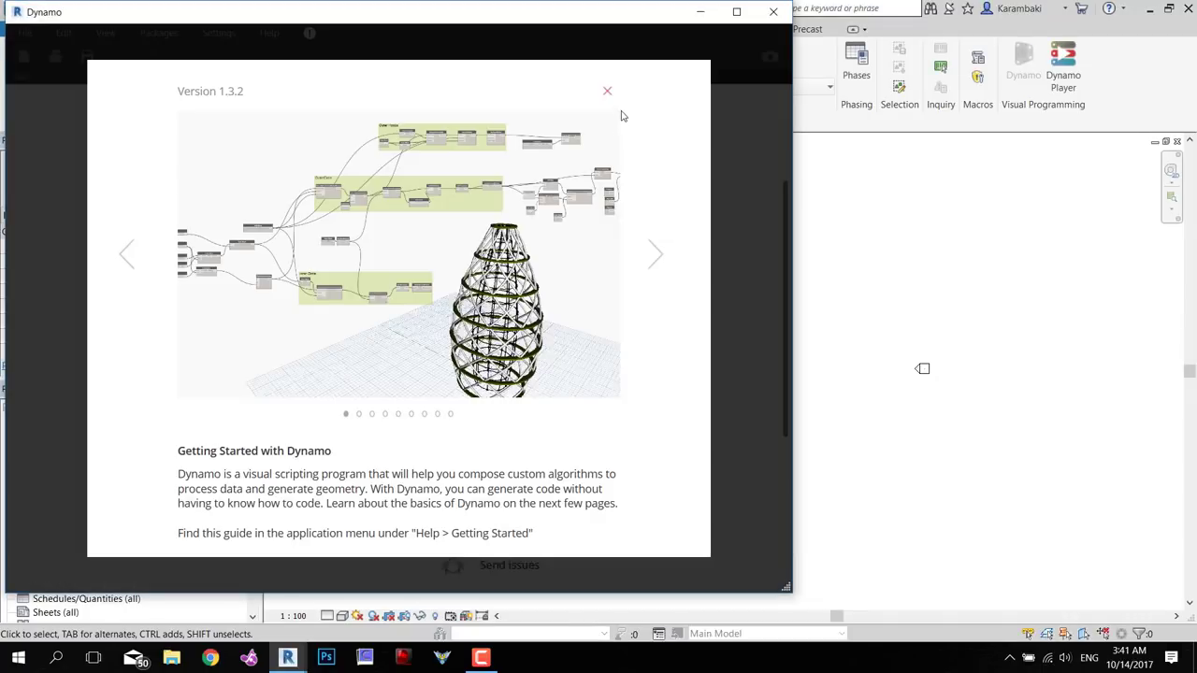
left_click(607, 91)
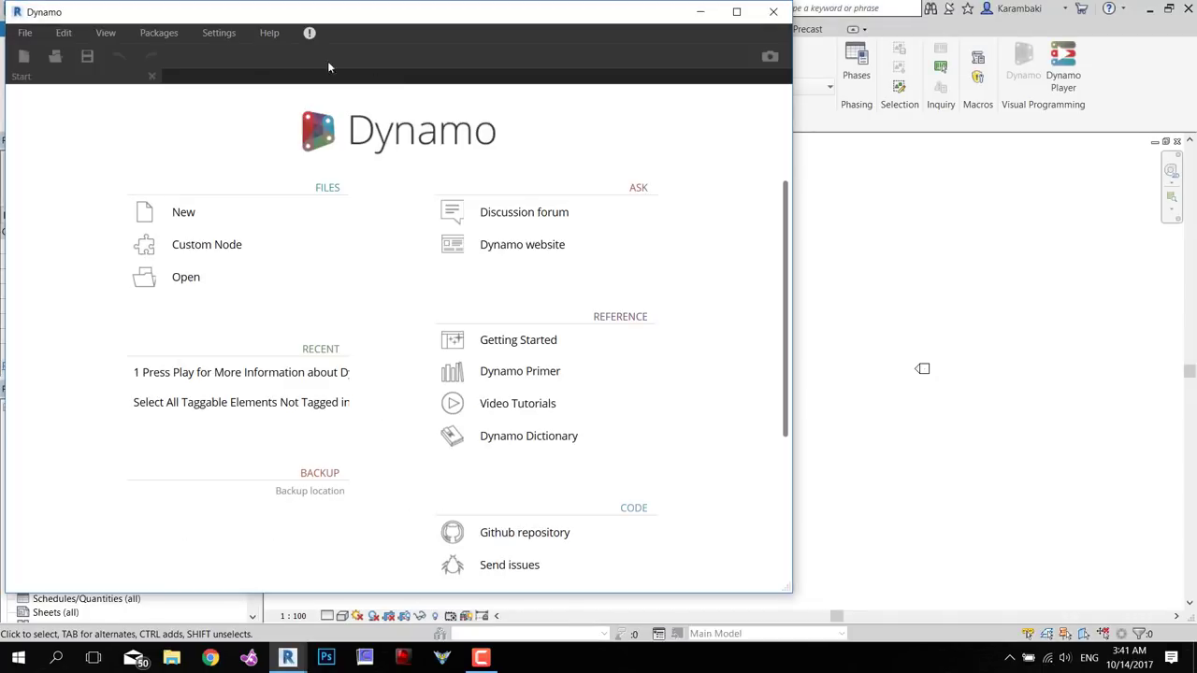
Search the online Dynamo packages by the author's first name, then for "Synthesize"
left_click(159, 33)
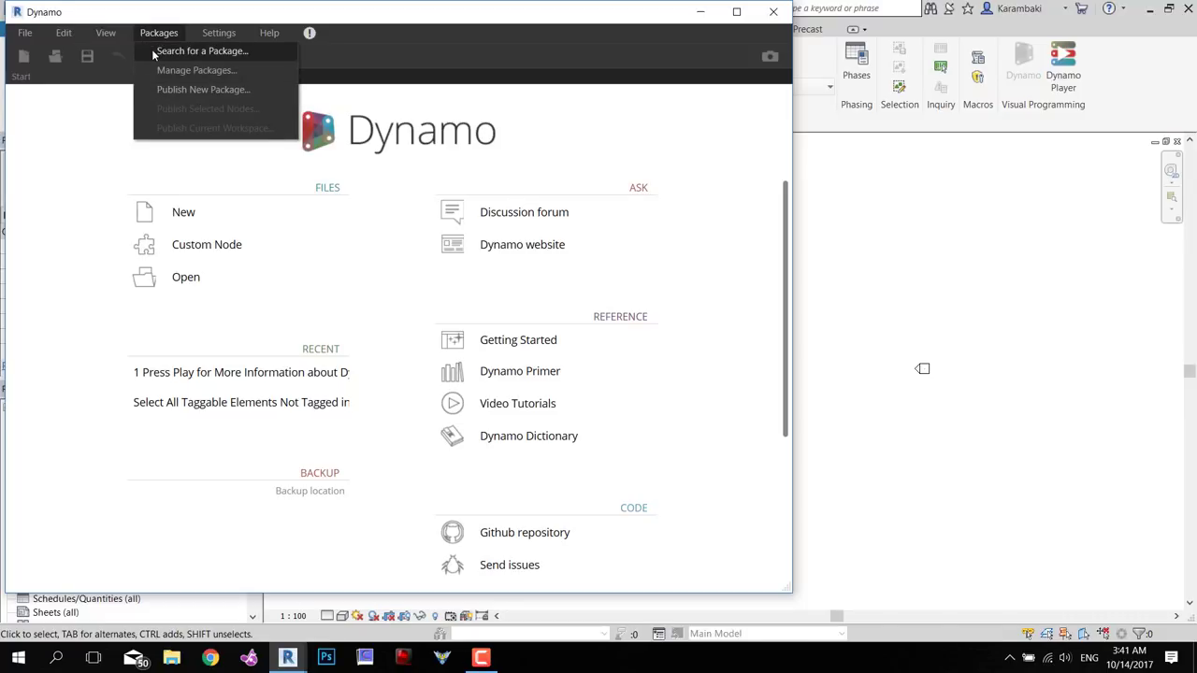
left_click(153, 52)
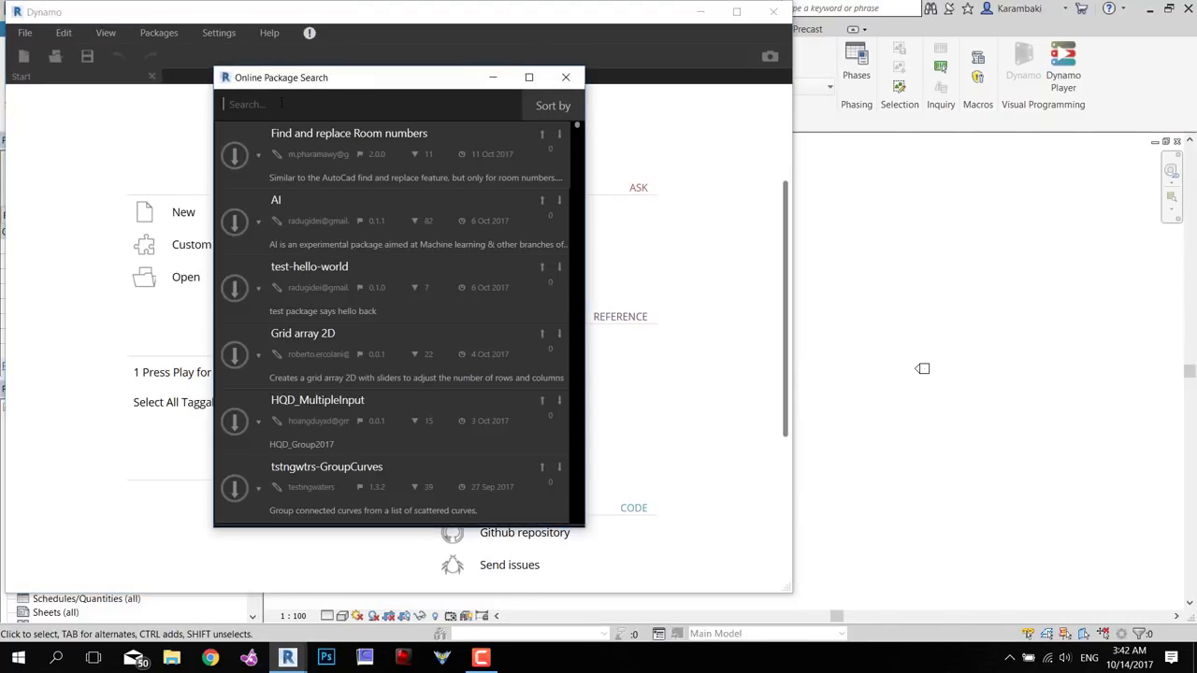
type("karam")
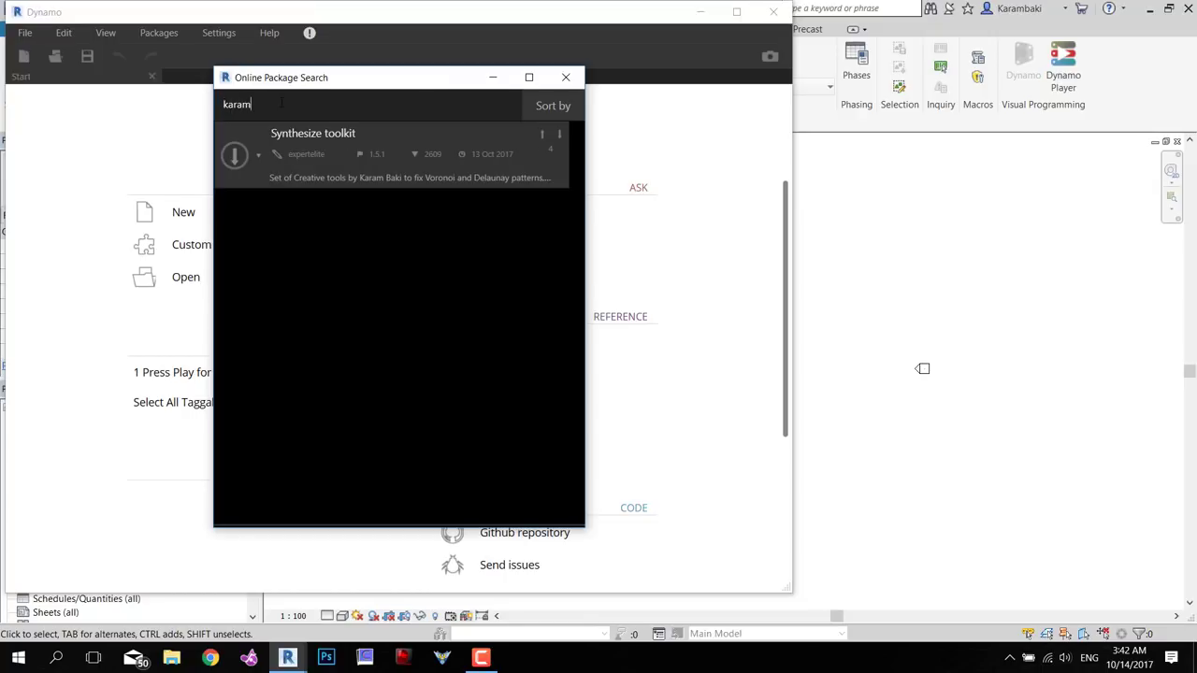
key("ctrl+a")
key("BackSpace")
type("Synthesize")
Install the Synthesize toolkit 1.5.1 package and close Dynamo
left_click(227, 164)
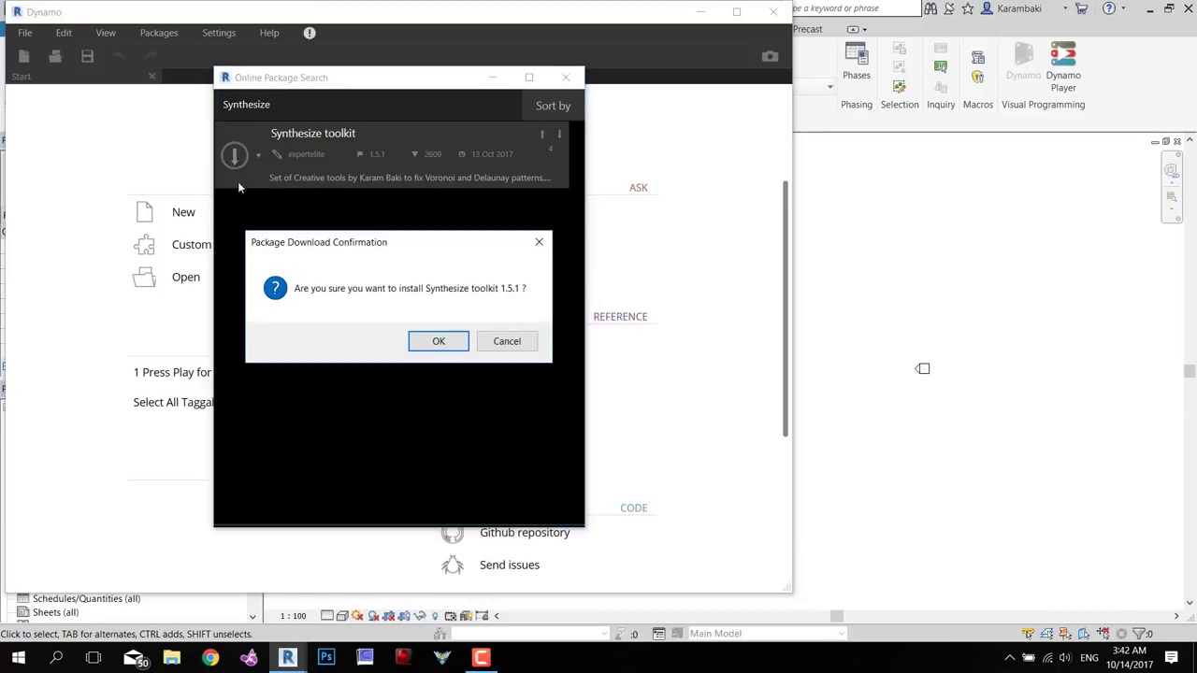
left_click(433, 343)
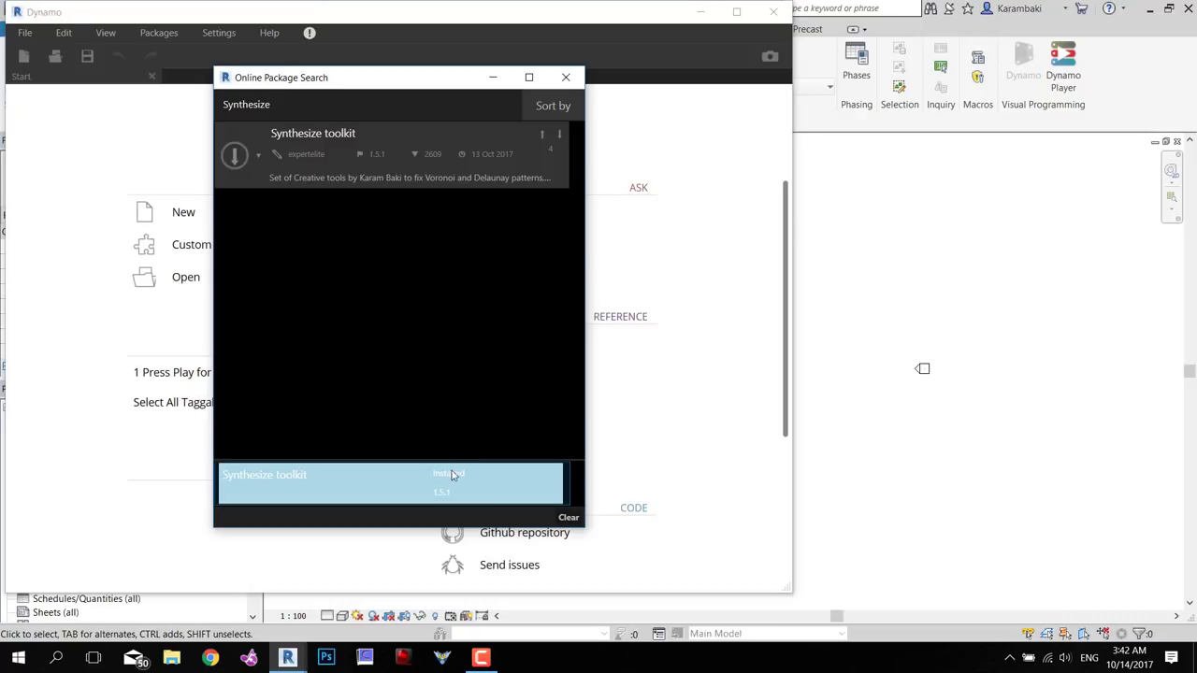
left_click(566, 76)
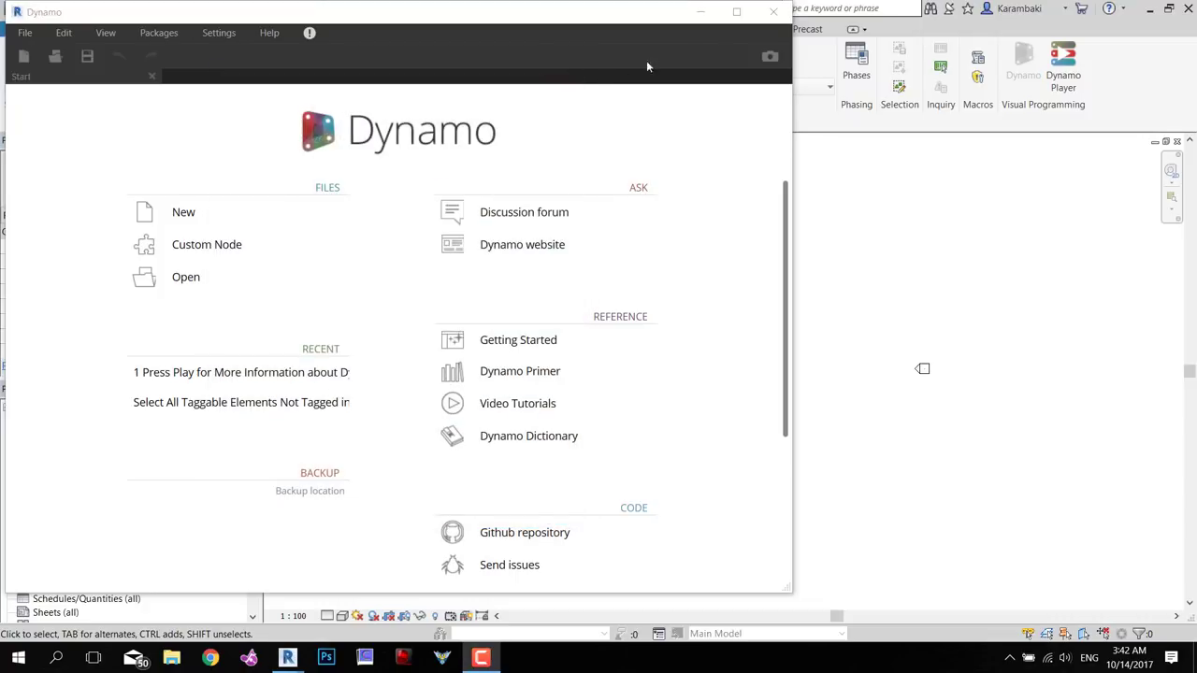
left_click(773, 11)
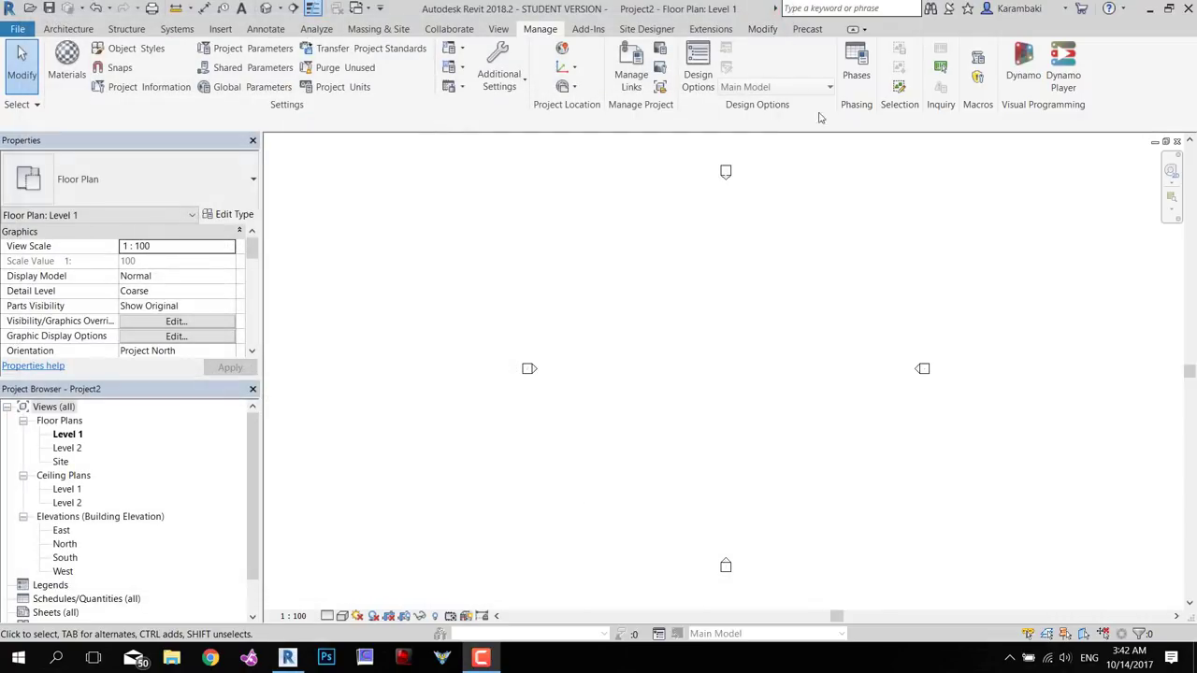
Open Dynamo Player, start choosing its script folder, and expand the OS_Install (C:) drive with ProgramData collapsed
left_click(1063, 78)
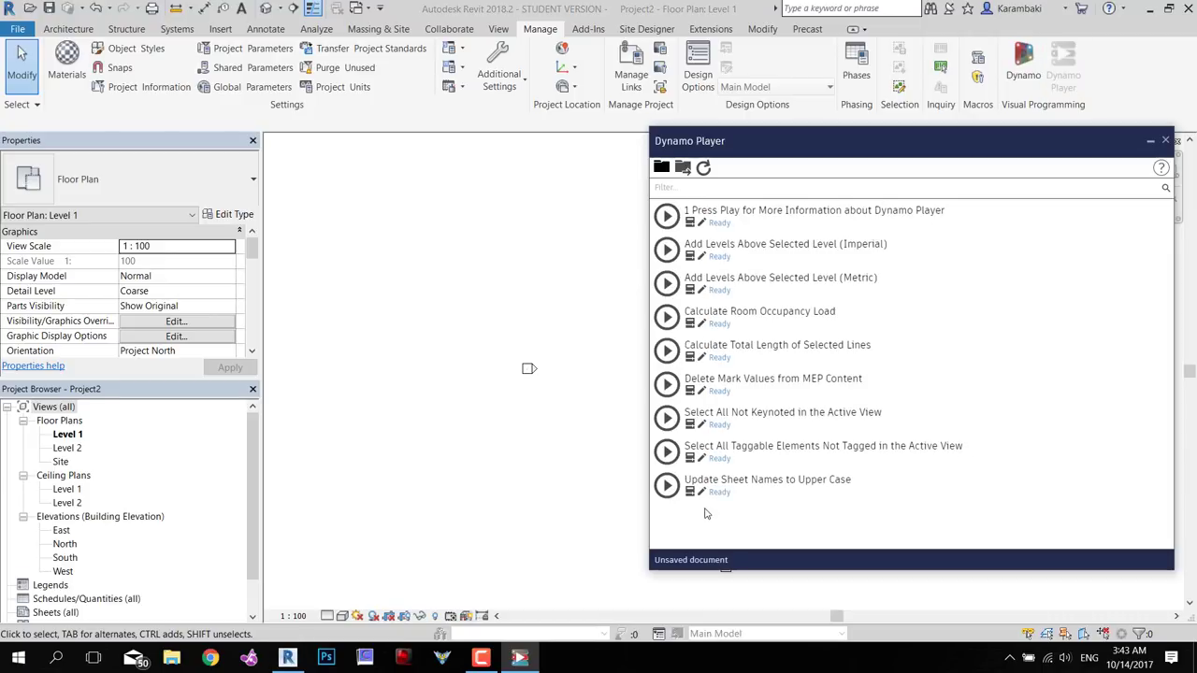
left_click(662, 166)
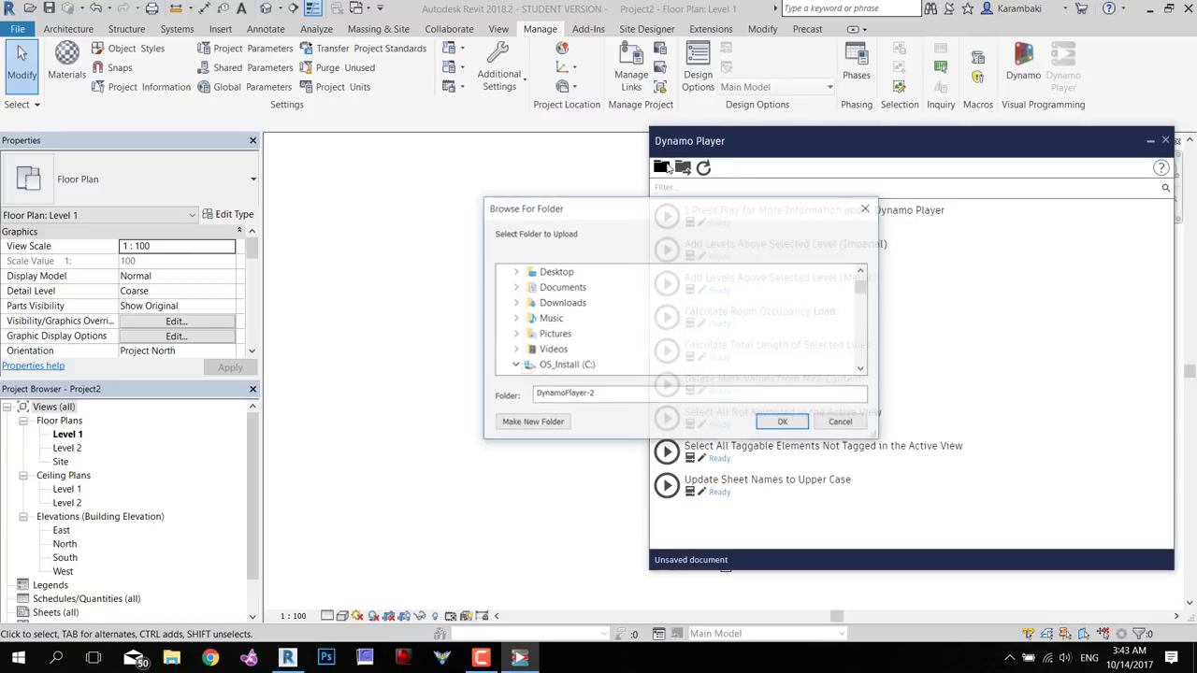
left_click(515, 366)
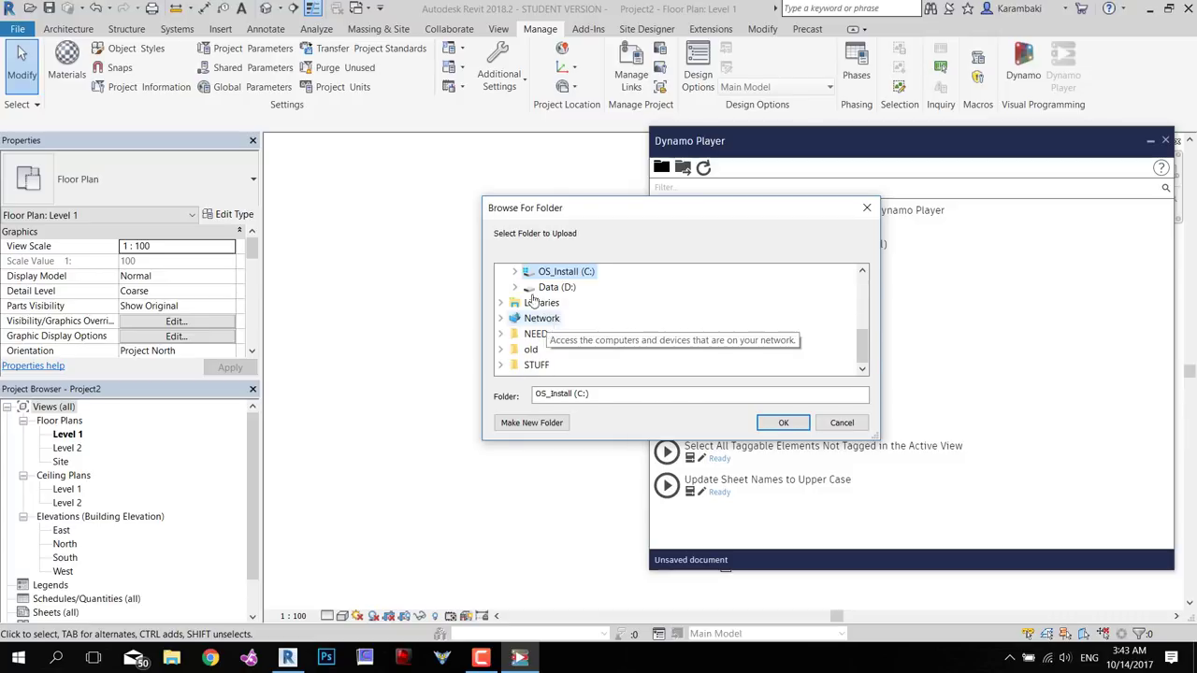
left_click(515, 273)
scroll(508, 302, "down", 3)
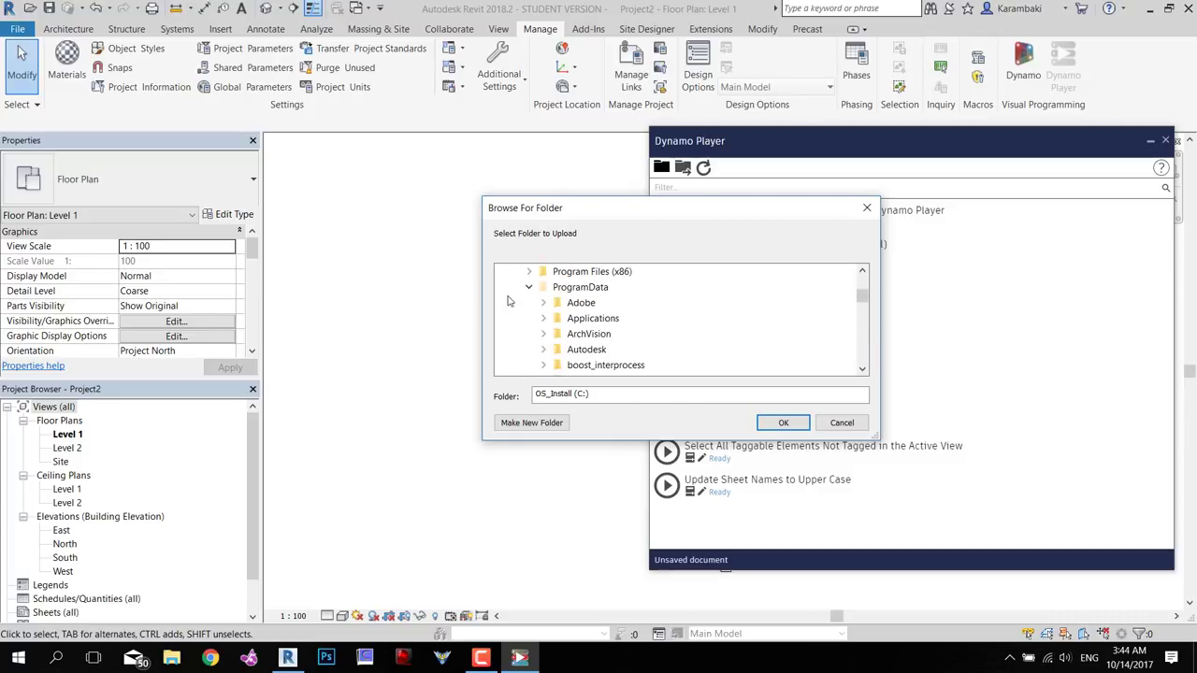
scroll(522, 292, "up", 1)
left_click(526, 289)
left_click(526, 290)
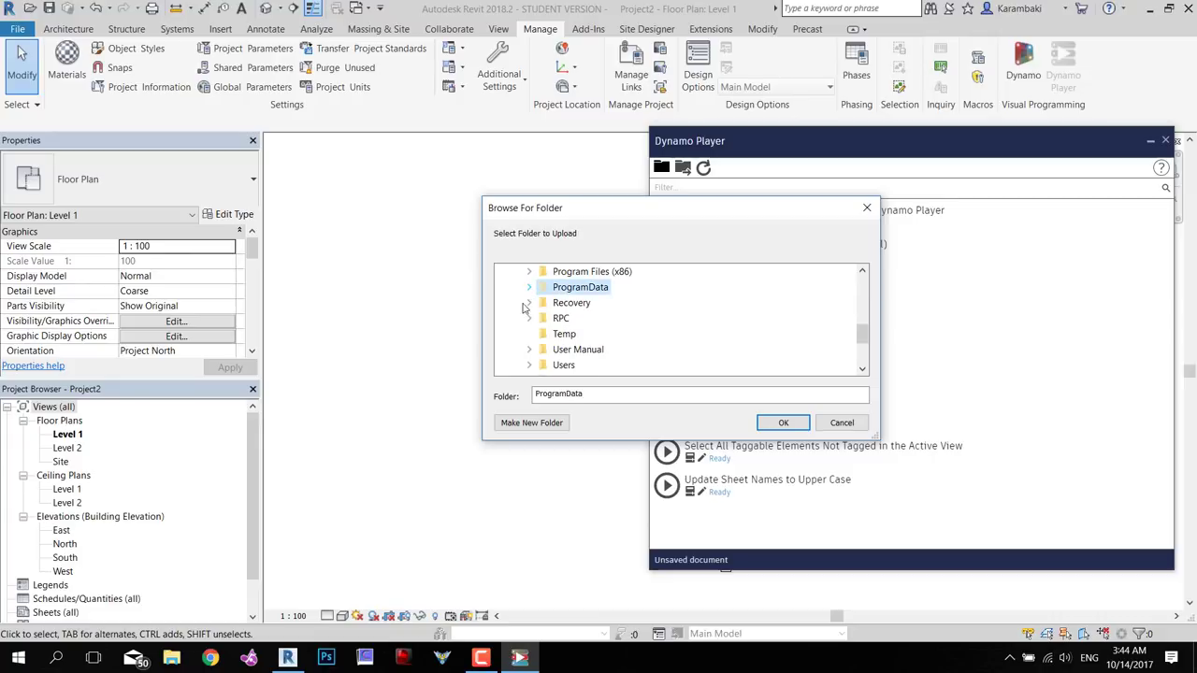
Expand the Users folder down through the current user's profile and AppData to Roaming
scroll(525, 313, "down", 1)
left_click(529, 318)
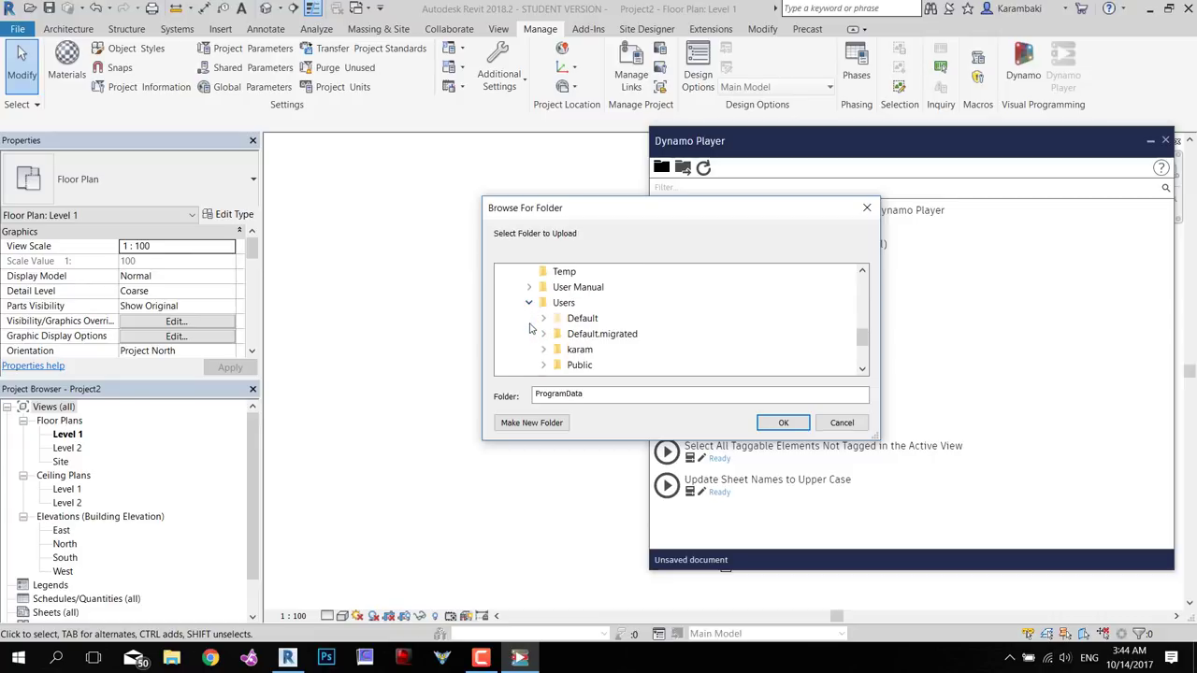
left_click(544, 350)
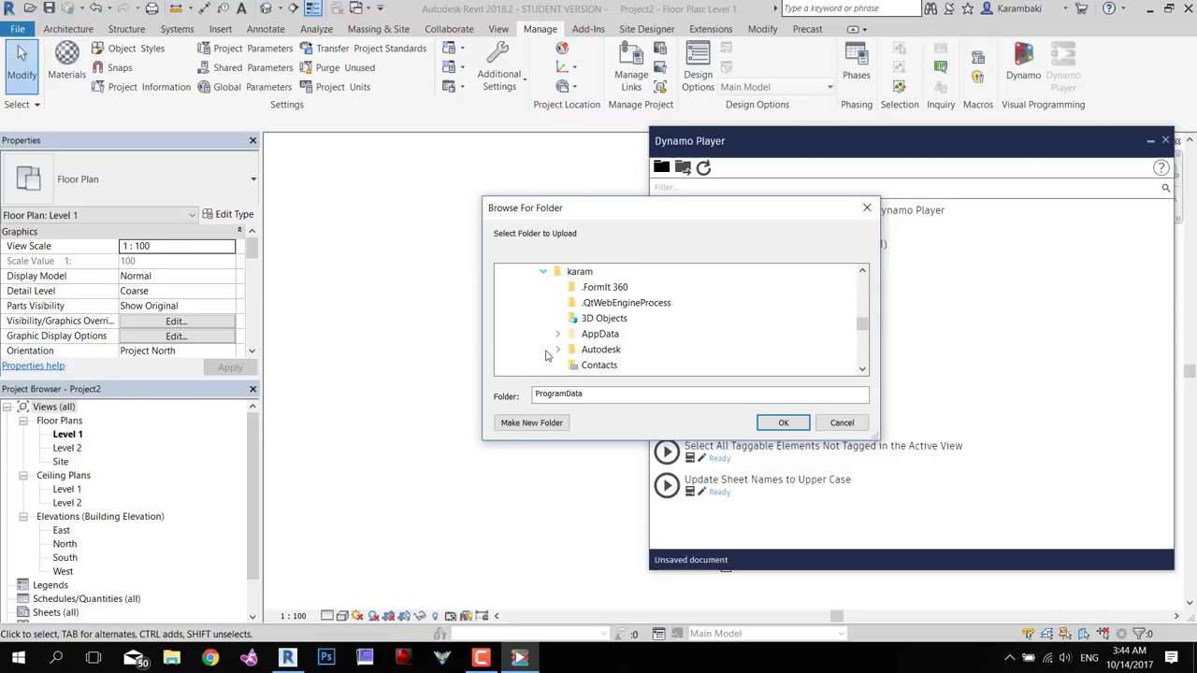
left_click(558, 337)
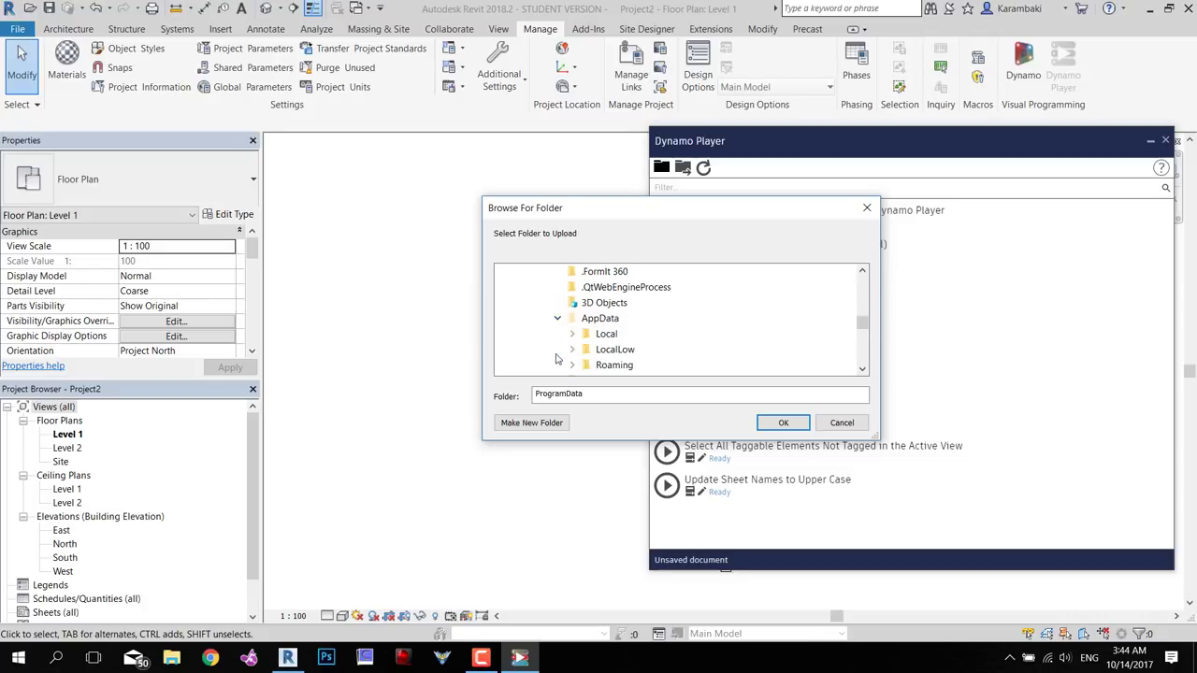
left_click(575, 366)
scroll(575, 360, "down", 3)
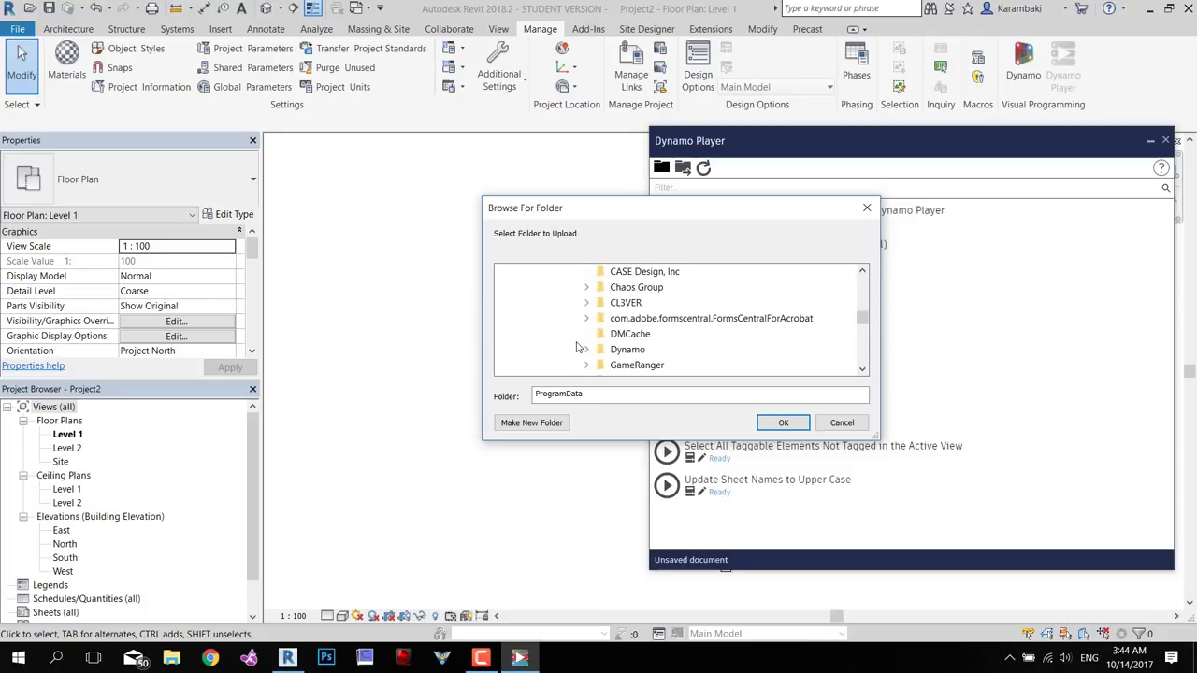
Load the scripts from Dynamo\Dynamo Revit\1.3\packages\Synthesize toolkit\extra into Dynamo Player and look through the list
left_click(585, 350)
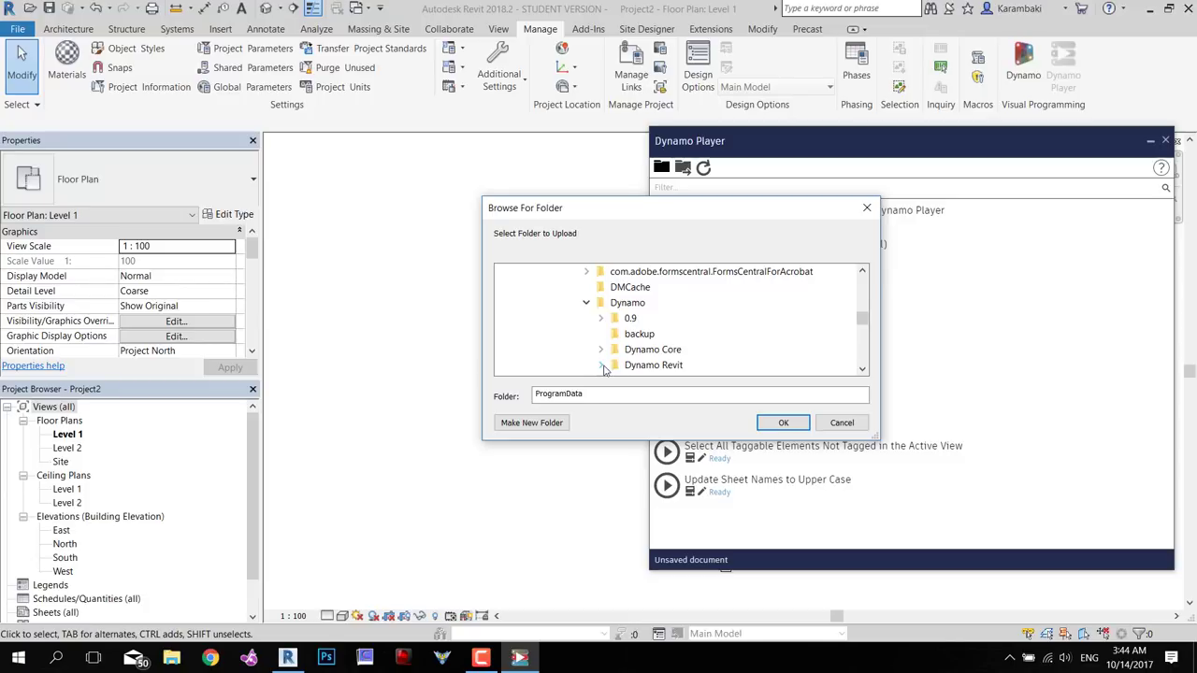
left_click(601, 366)
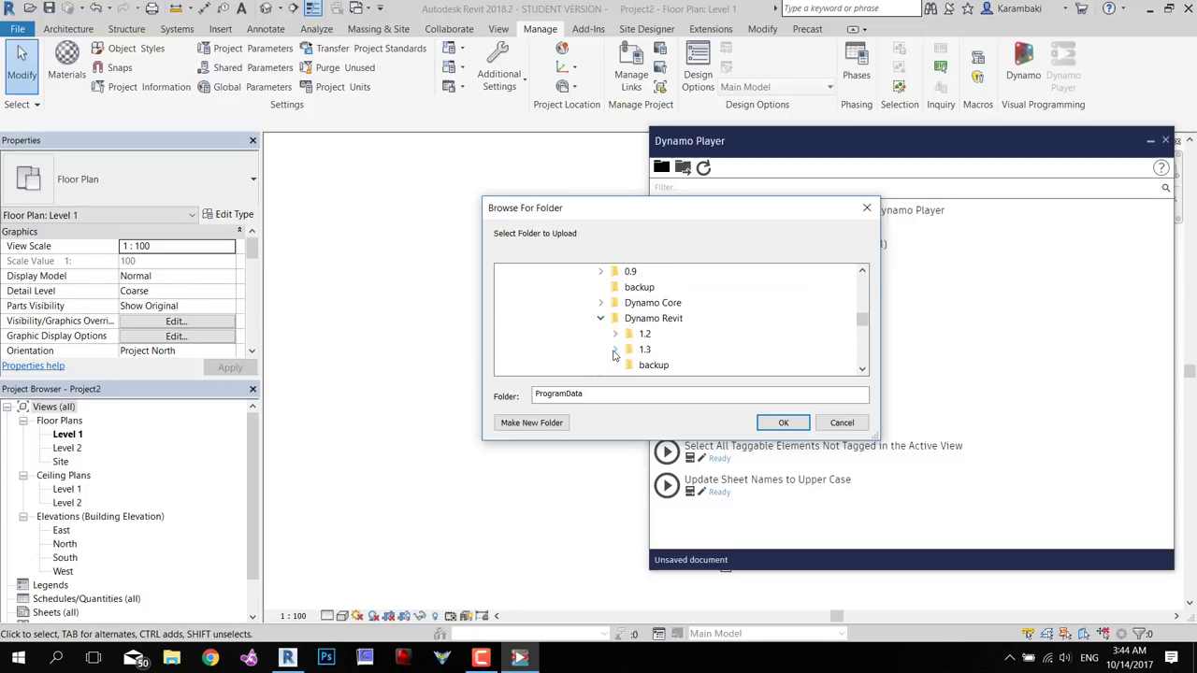
left_click(615, 350)
left_click(629, 366)
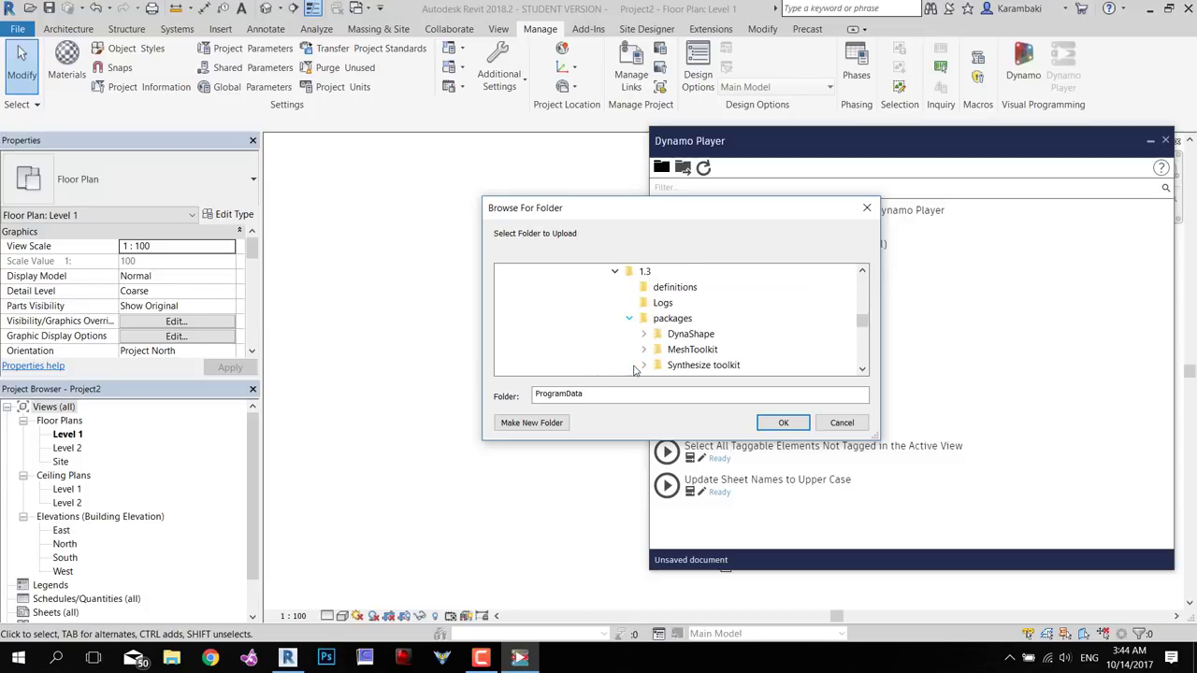
left_click(644, 365)
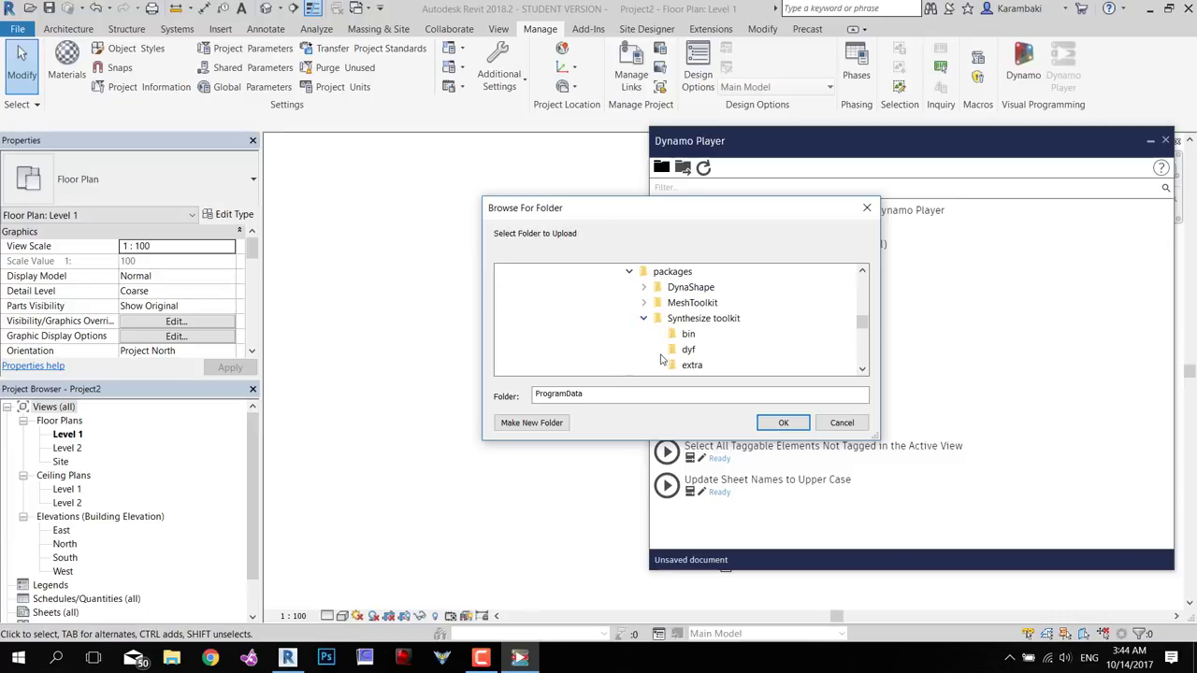
left_click(691, 365)
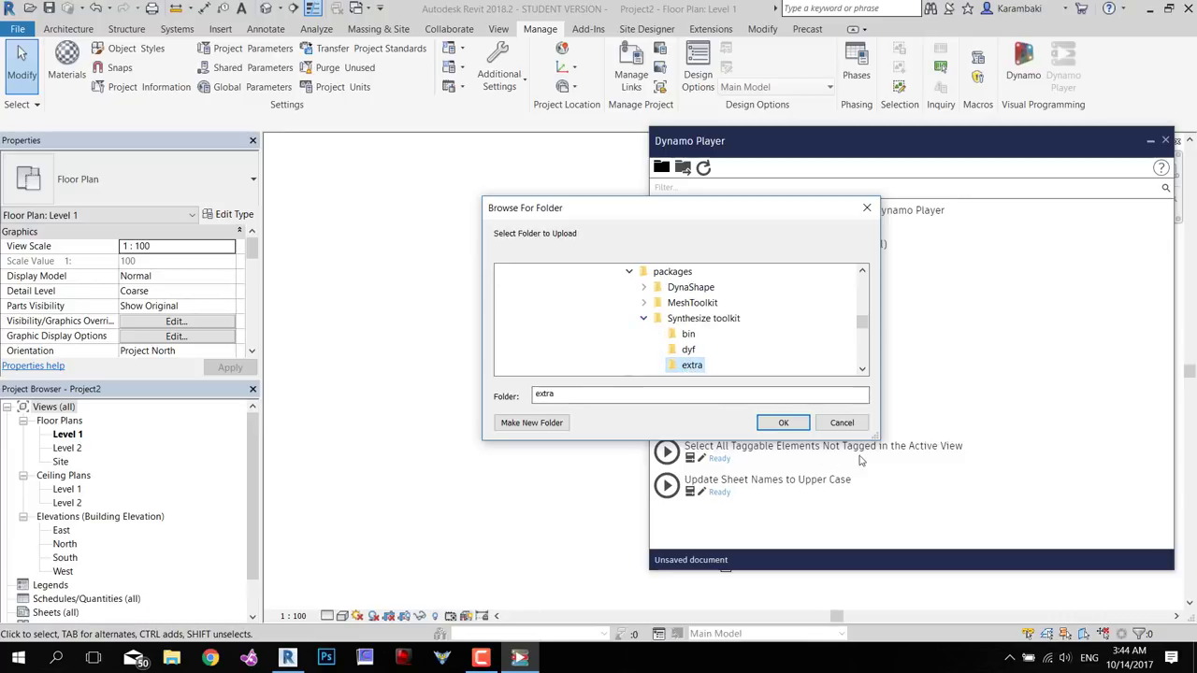
left_click(791, 427)
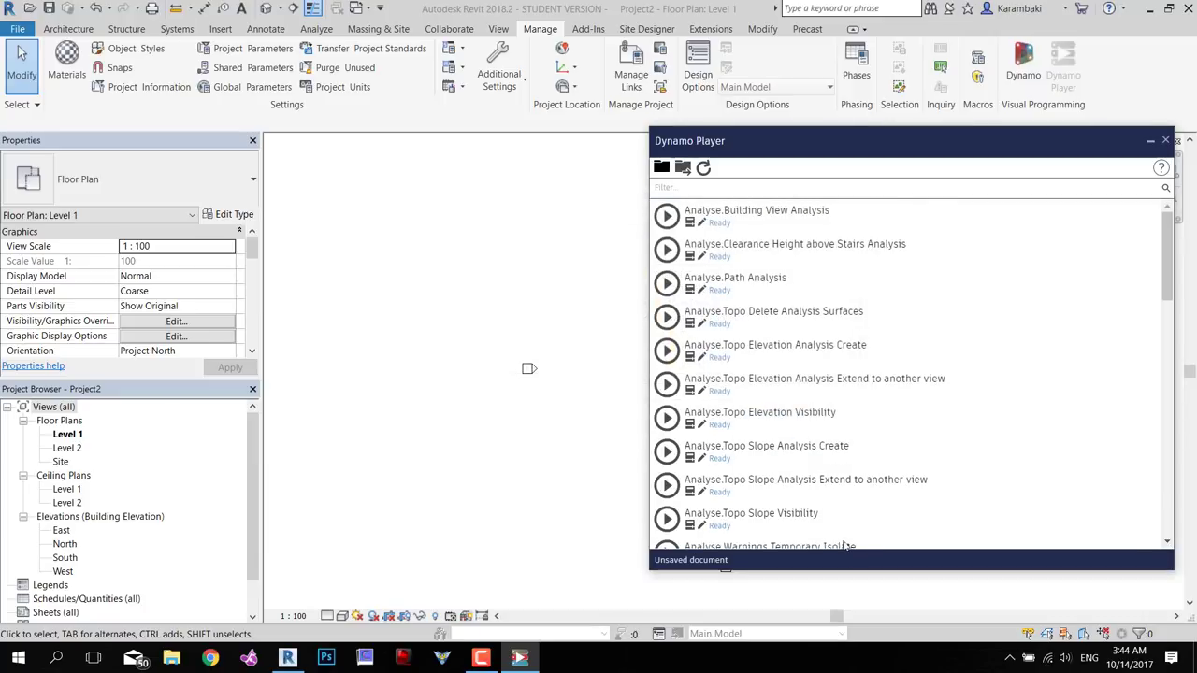
left_click_drag(1167, 235, 1170, 467)
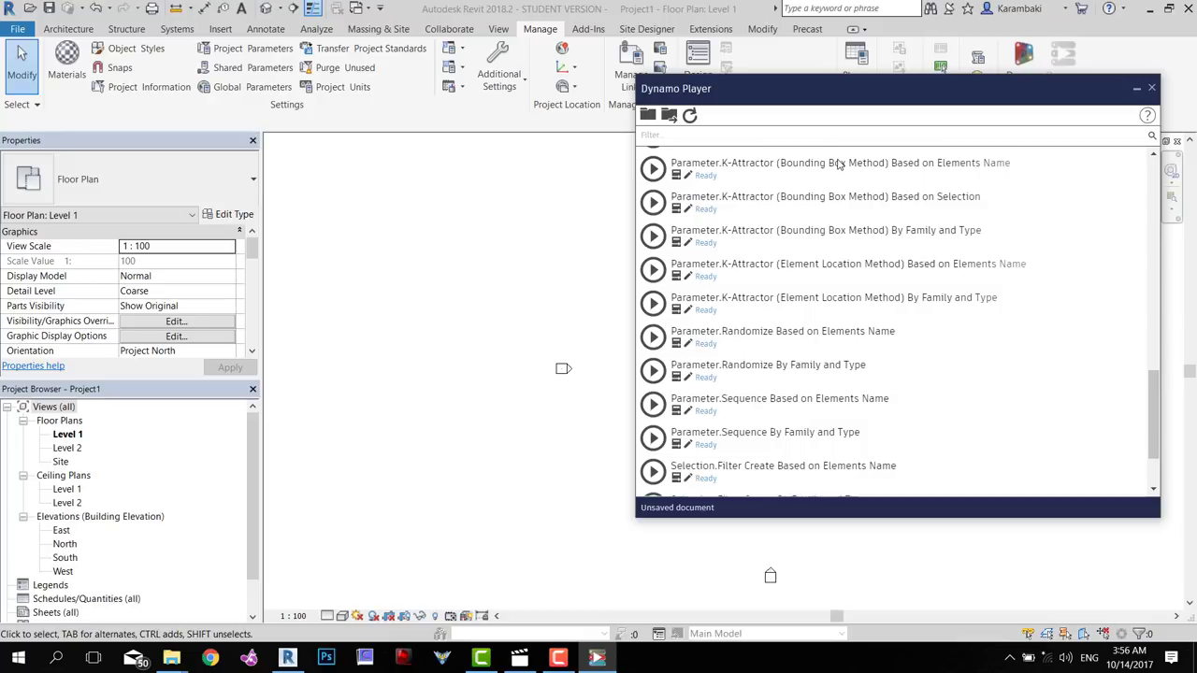
Switch to File Explorer and examine the full path of the Synthesize toolkit's extra folder
left_click(596, 657)
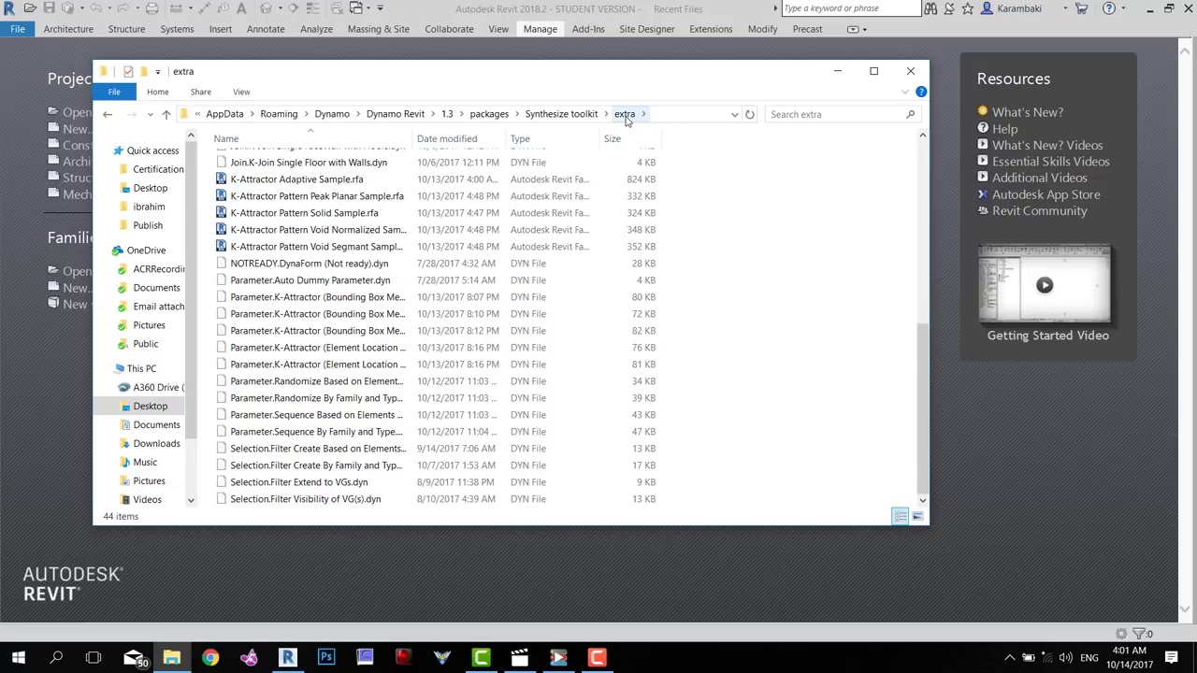
left_click(673, 116)
left_click(620, 119)
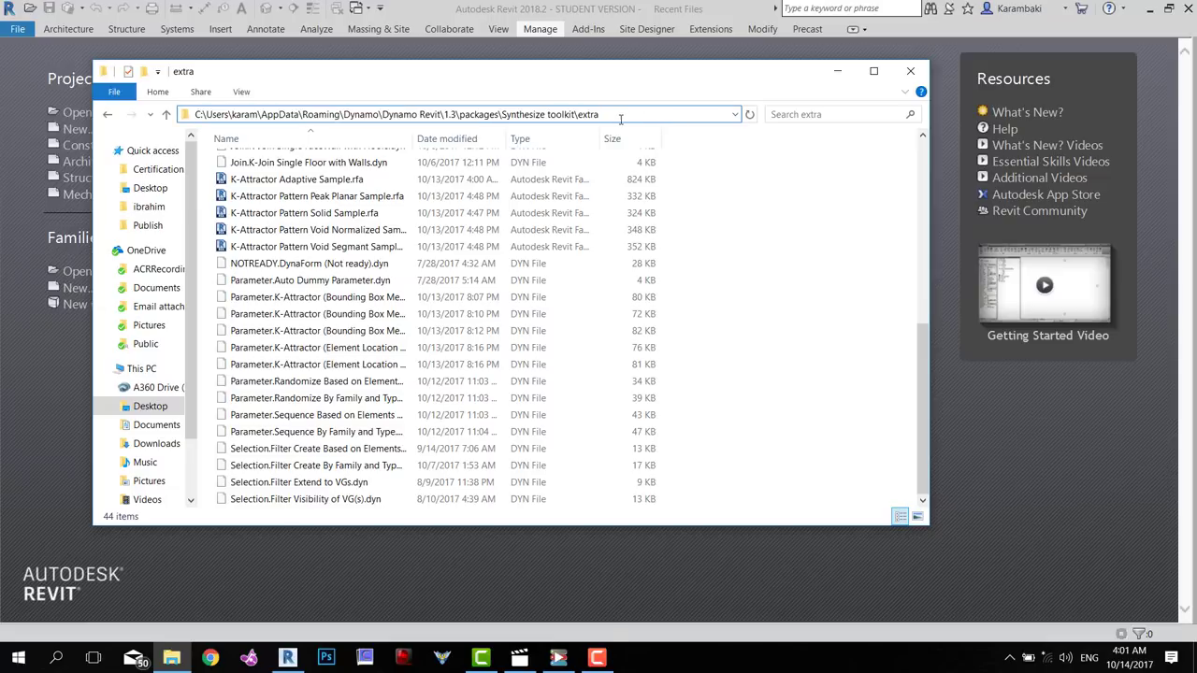
left_click_drag(205, 116, 296, 118)
left_click(268, 118)
left_click_drag(302, 118, 603, 116)
left_click(721, 209)
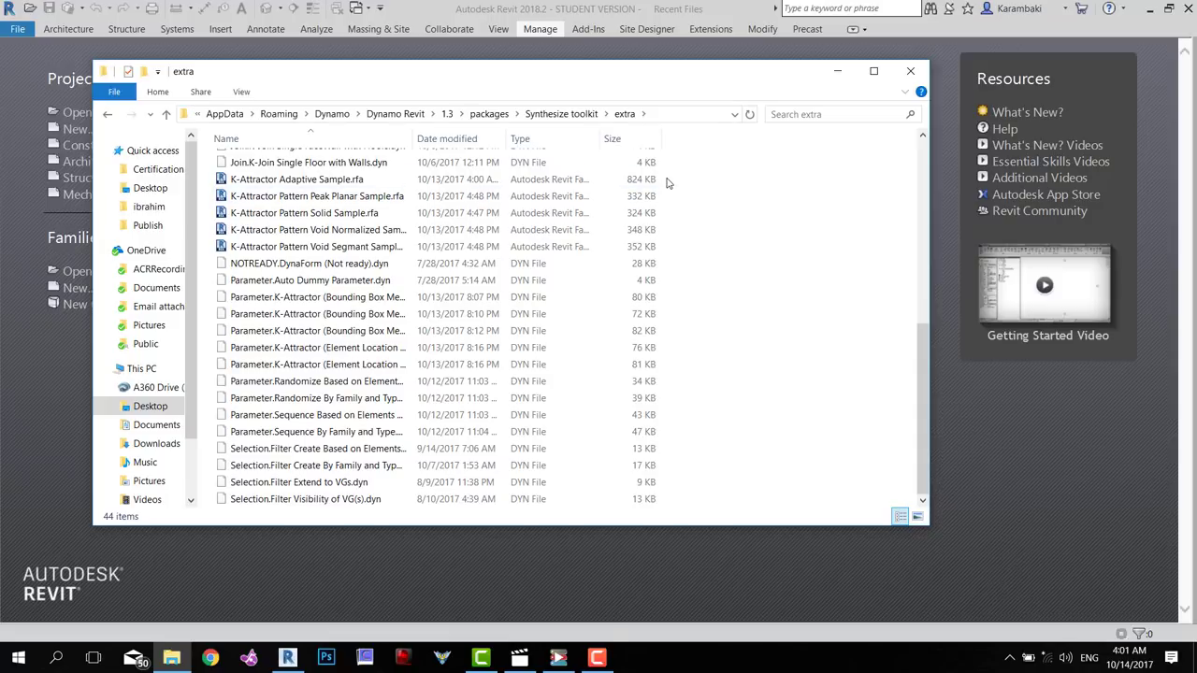
Examine the K-Attractor sample family files in the extra folder, widening the Name column to show their full names
left_click_drag(662, 174, 624, 255)
left_click(292, 183)
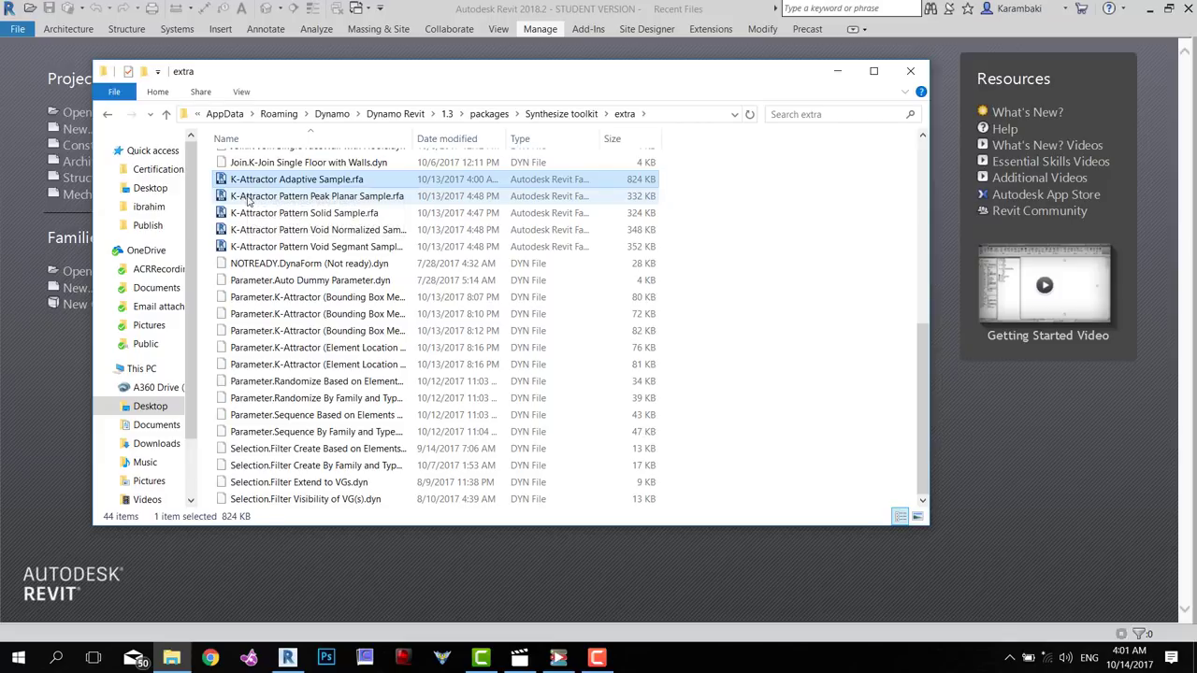
left_click(252, 200)
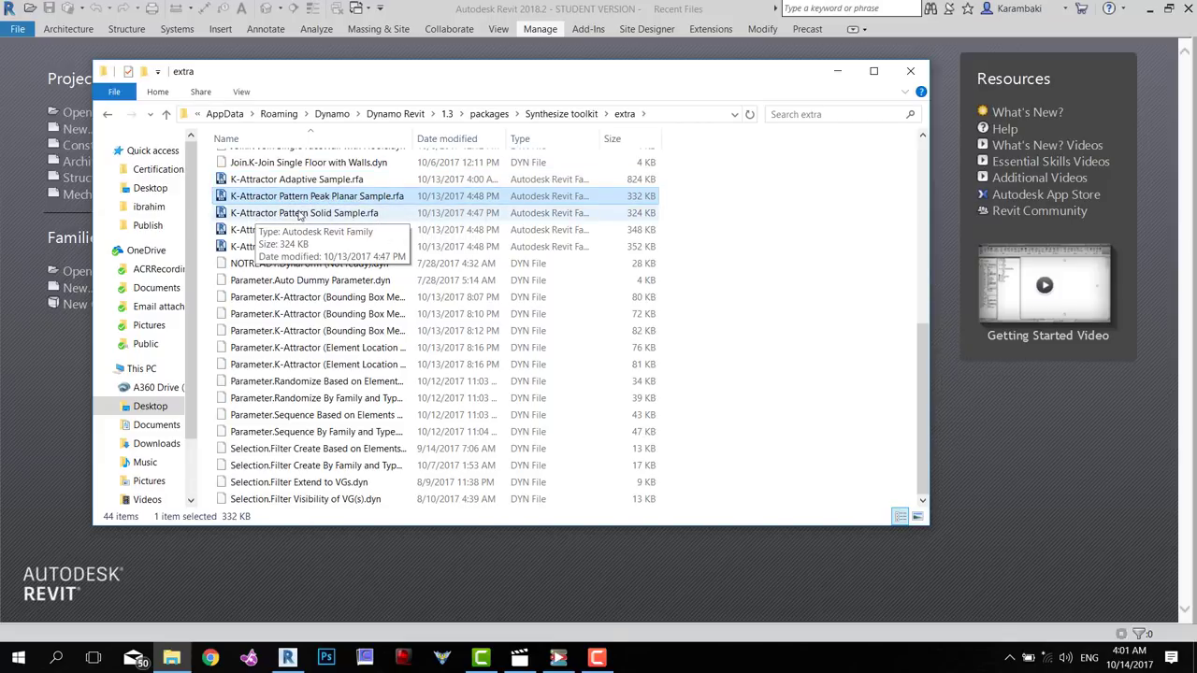
left_click(279, 233)
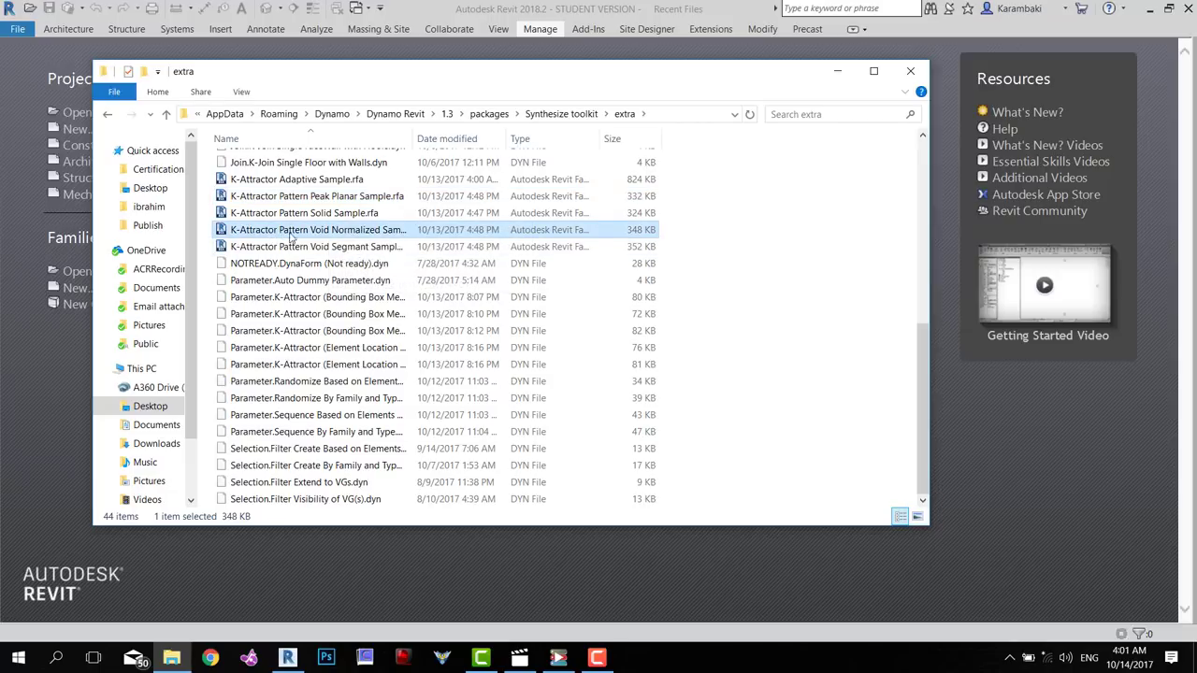
double_click(412, 138)
left_click(281, 248)
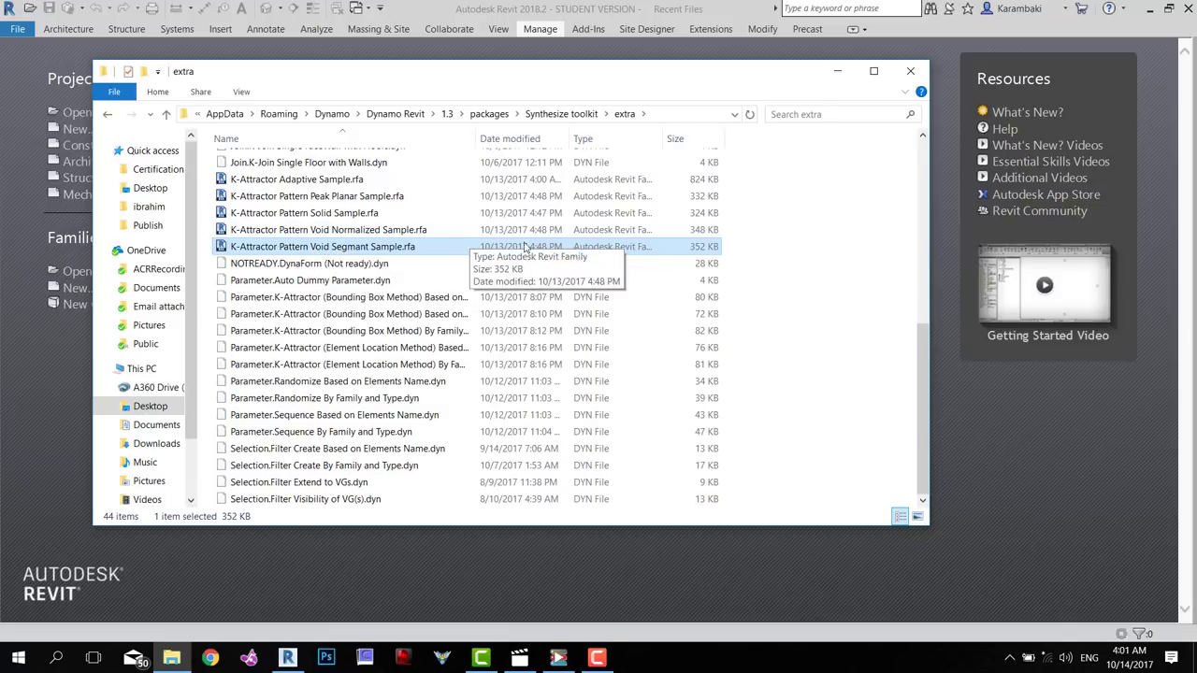
left_click_drag(744, 241, 714, 174)
left_click(760, 216)
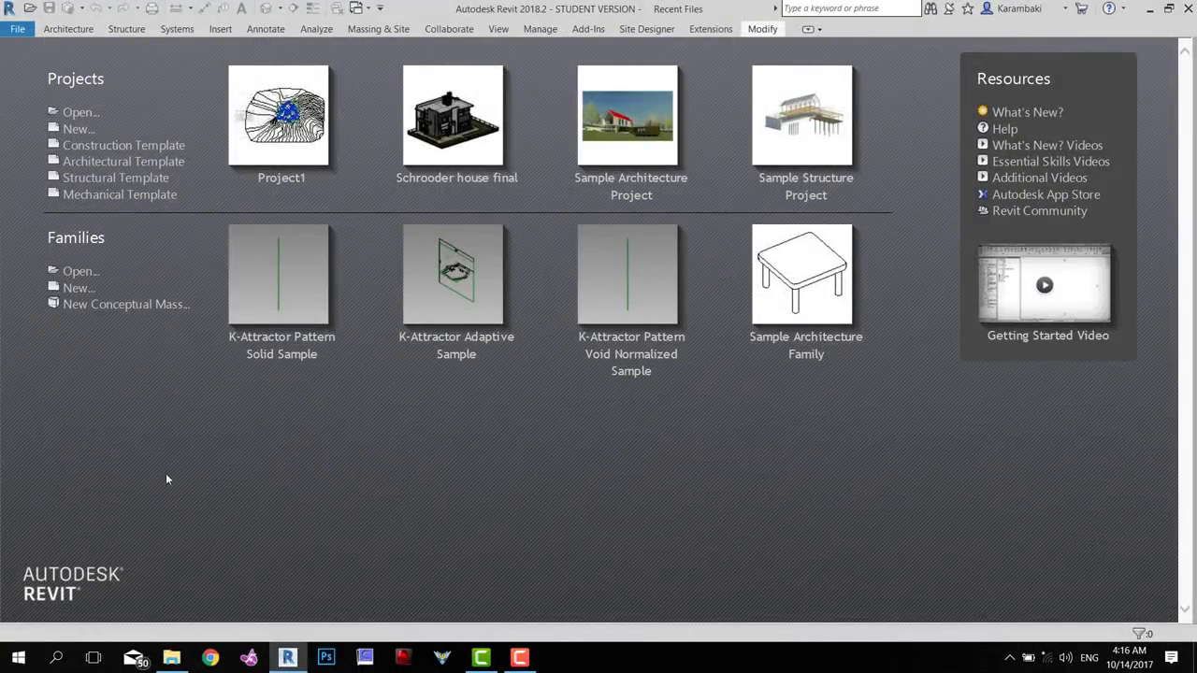
Create a new conceptual mass family from the mass family template
left_click(100, 304)
left_click(366, 138)
double_click(366, 136)
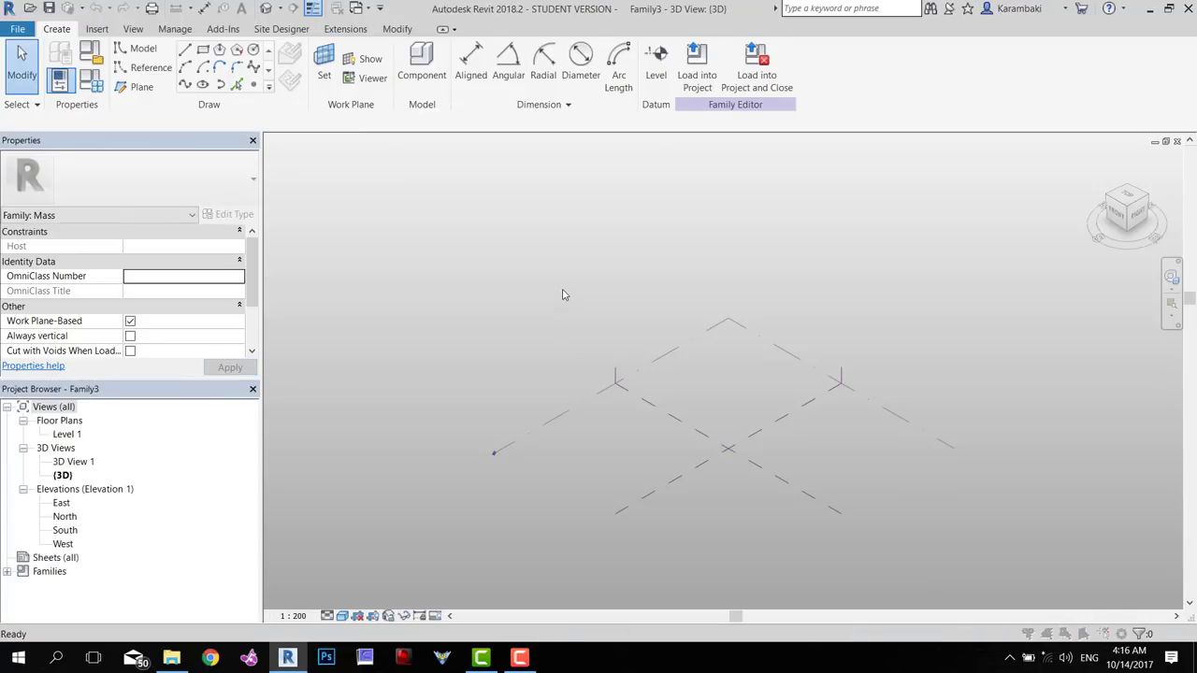
Set the family's length units to meters, adjust the decimal rounding, and use m as the unit symbol
key("u")
key("n")
left_click(566, 208)
left_click(406, 206)
left_click(355, 260)
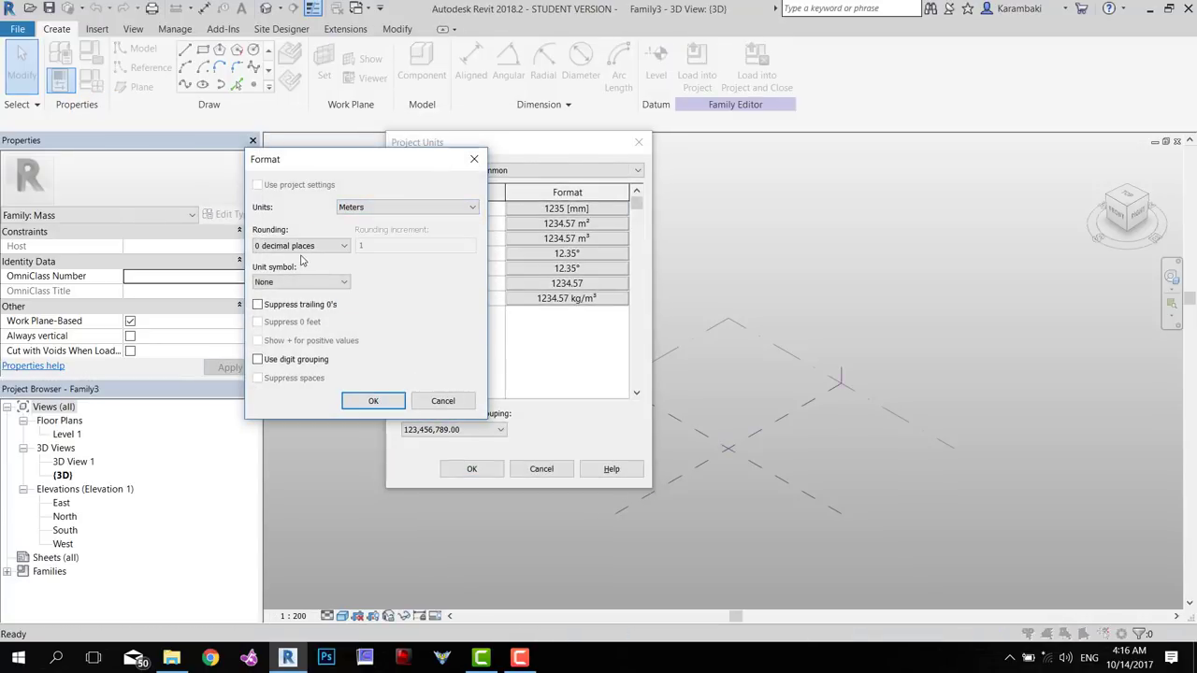
left_click(299, 245)
left_click(281, 320)
left_click(299, 281)
left_click(278, 307)
left_click(373, 400)
left_click(471, 469)
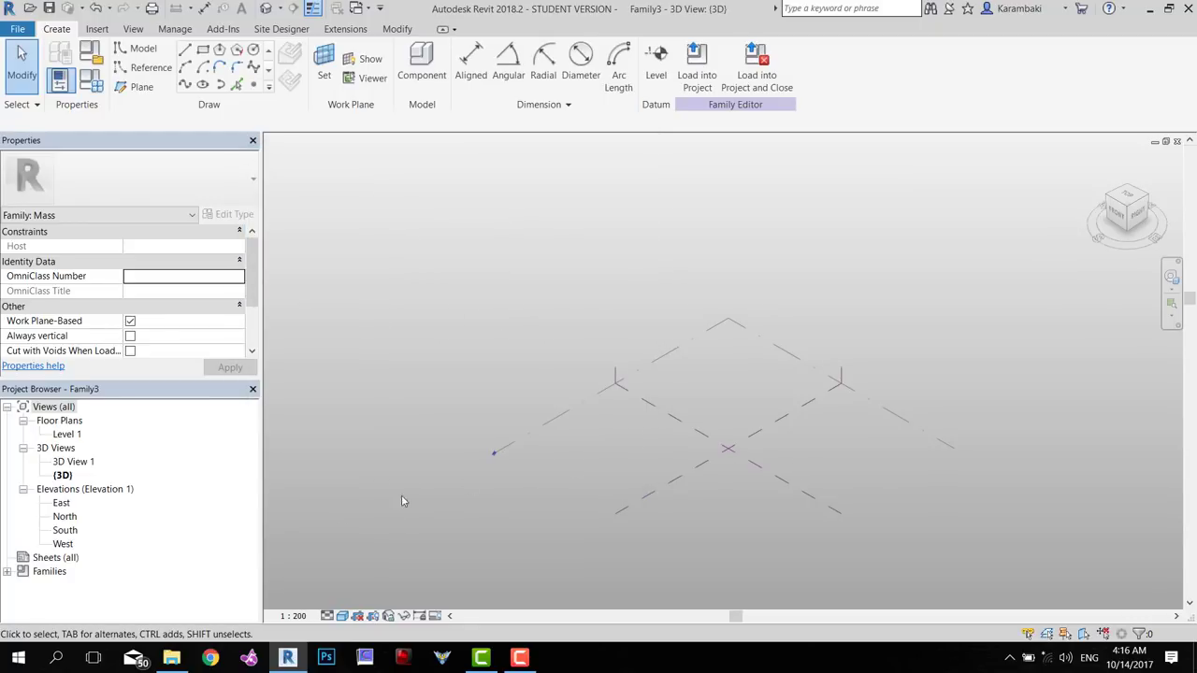
Switch to File Explorer, review the K-Attractor samples in the extra folder, and open K-Attractor Adaptive Sample.rfa in Revit
left_click(171, 657)
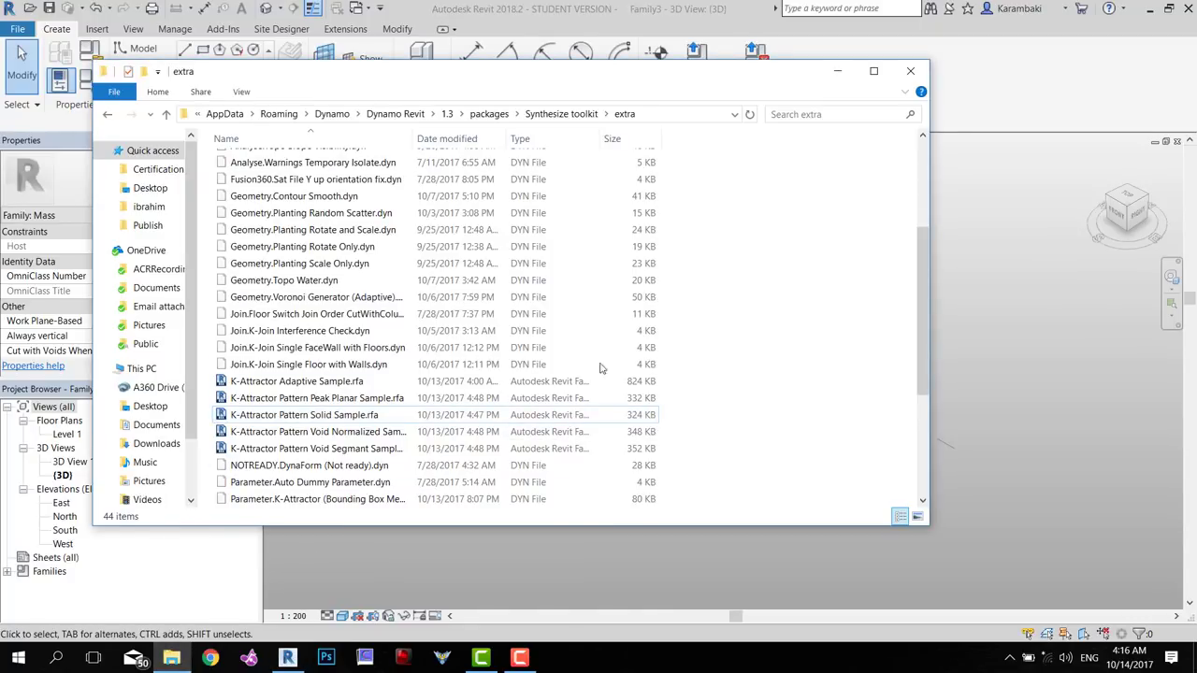
left_click(263, 384)
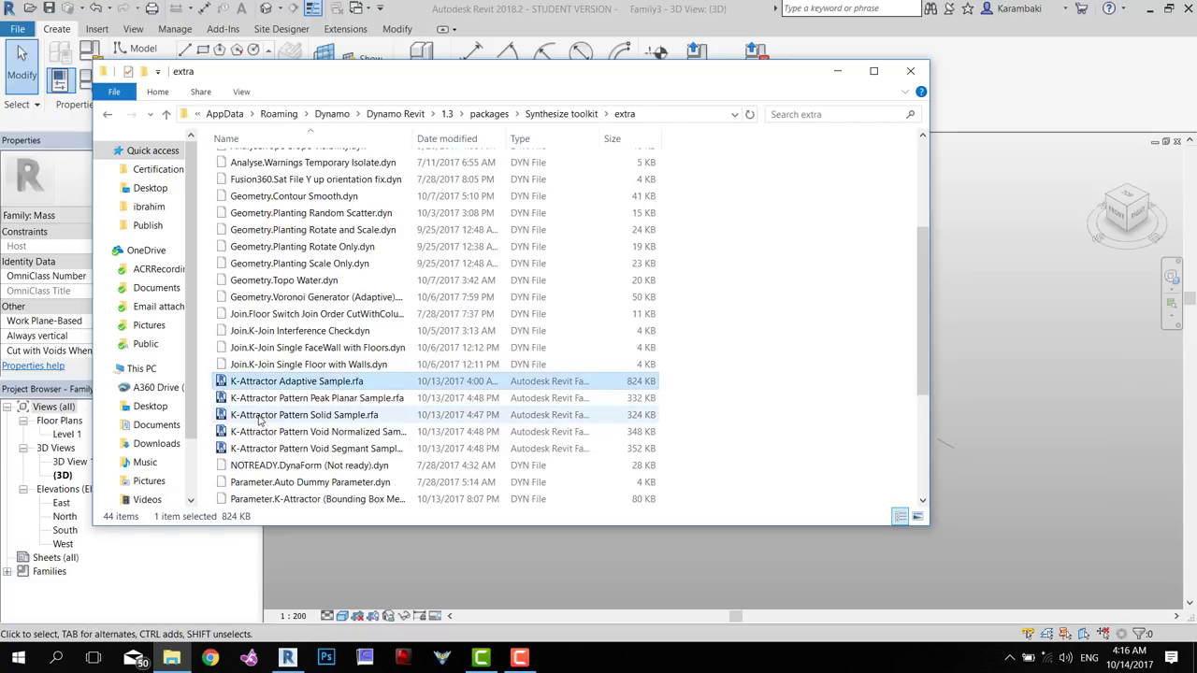
left_click(264, 419)
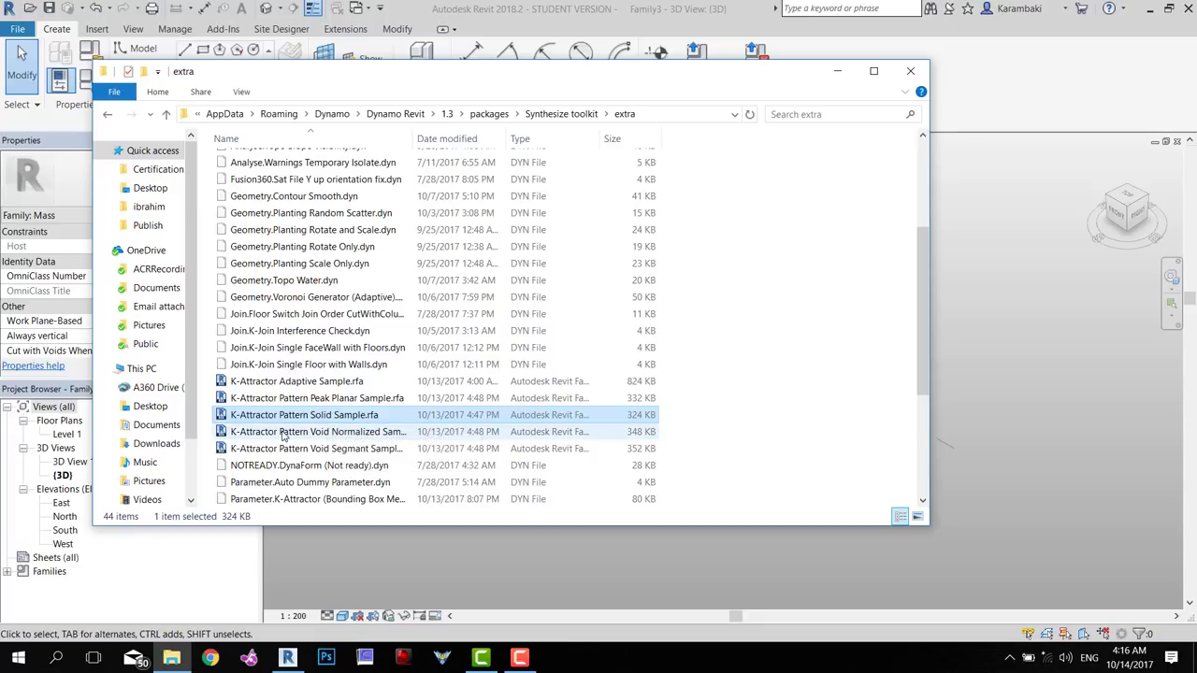
left_click(288, 433)
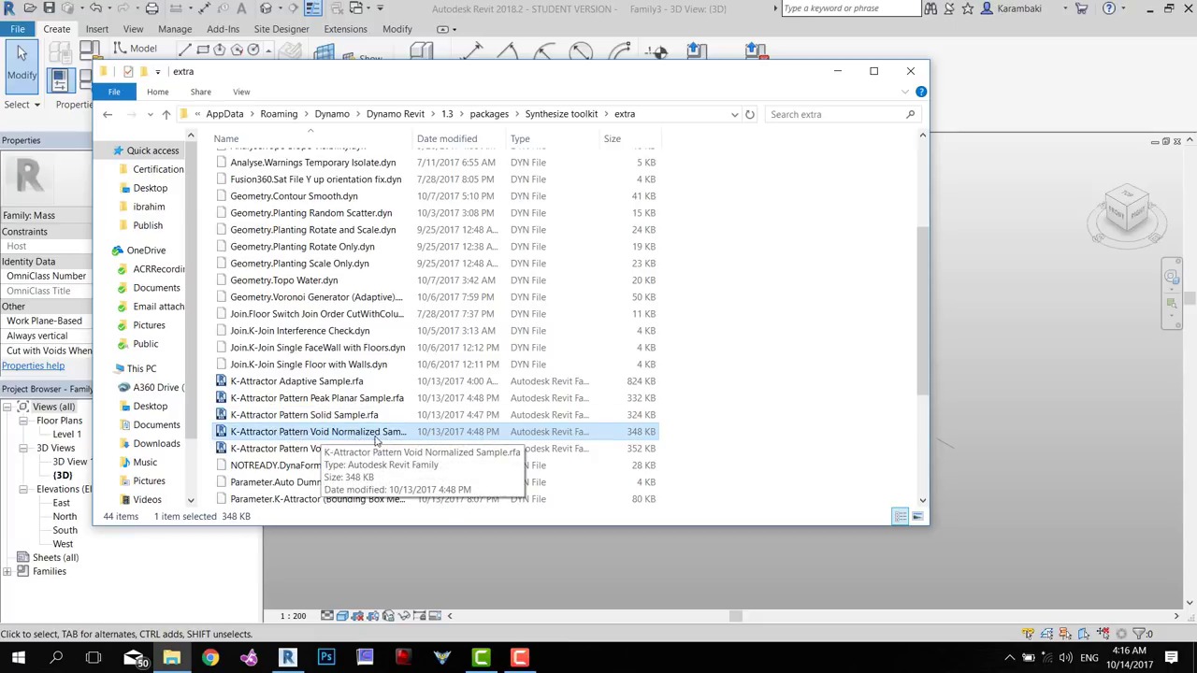
double_click(337, 382)
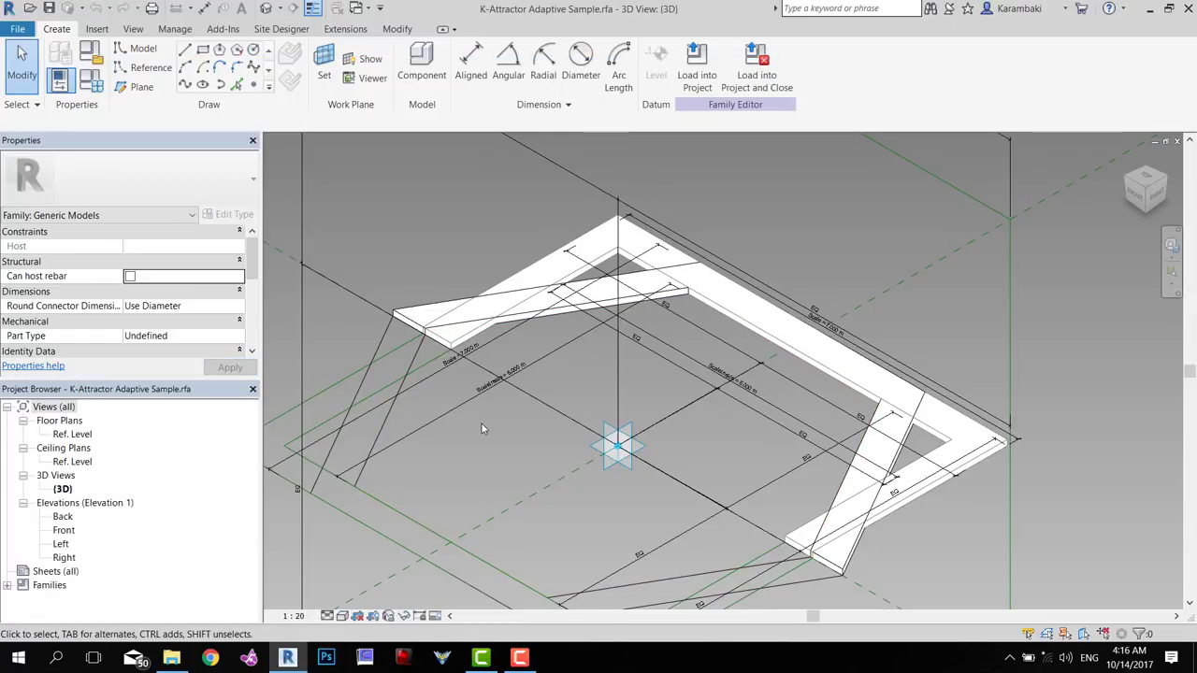
scroll(482, 424, "down", 3)
middle_click_drag(492, 445, 492, 422)
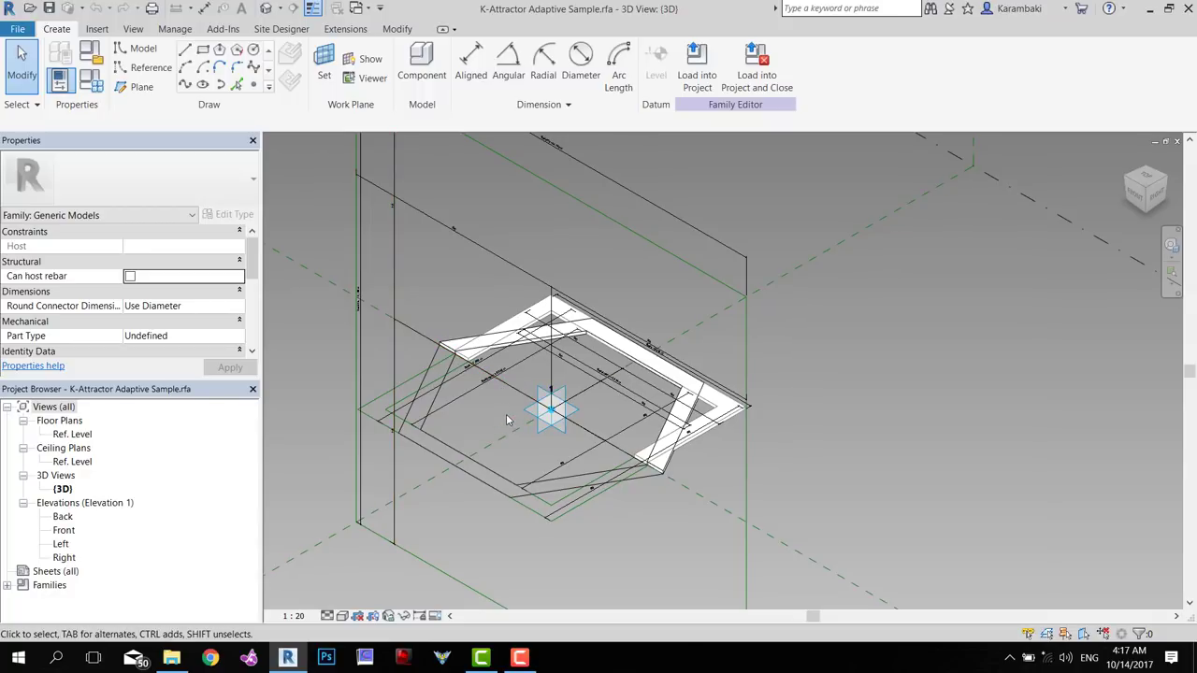
Try a smaller Scale for the adaptive sample and examine its Rotation parameter in Family Types
left_click(90, 80)
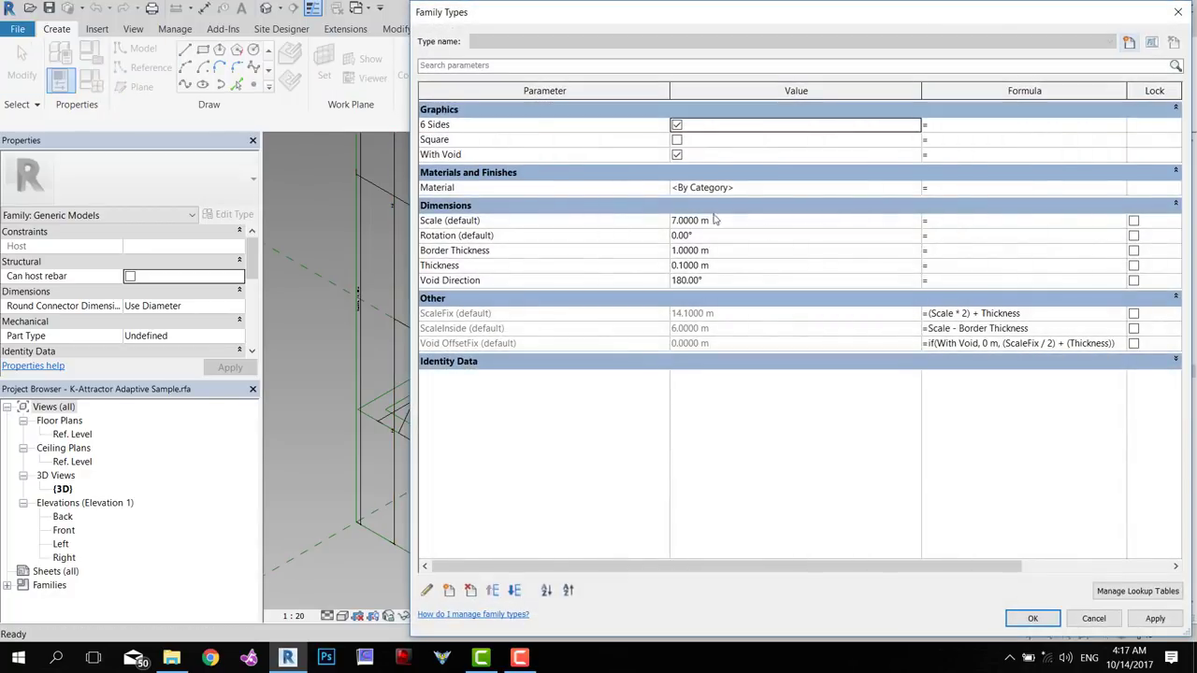
left_click(1033, 618)
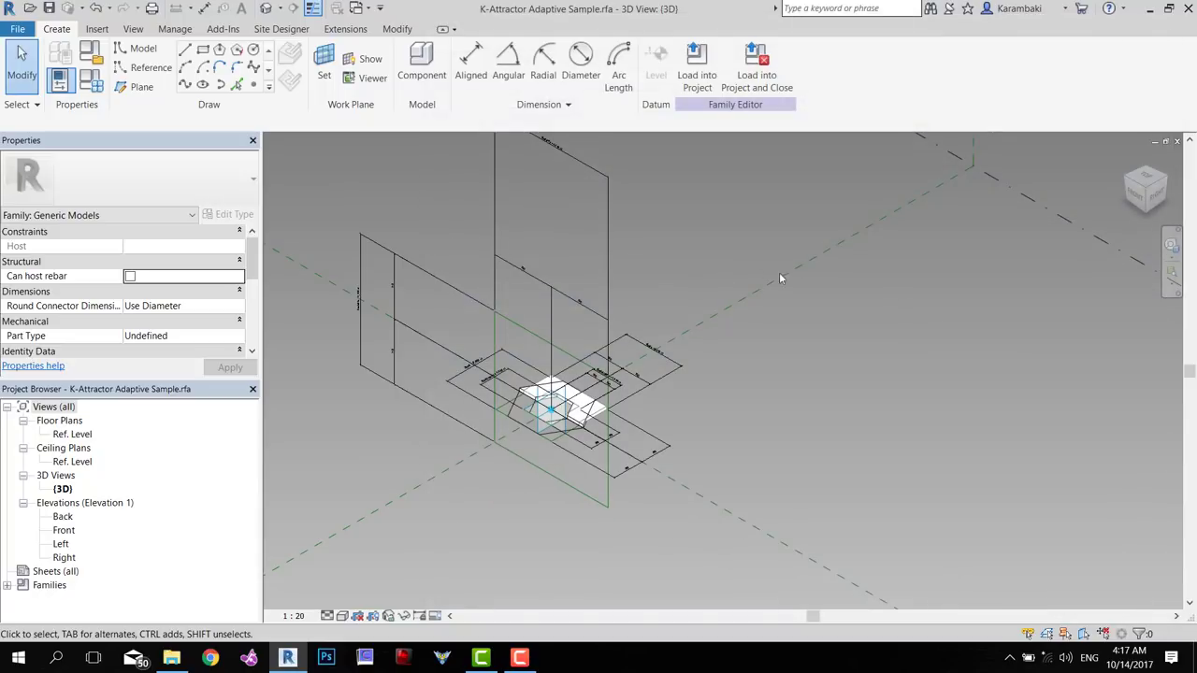
scroll(551, 408, "up", 4)
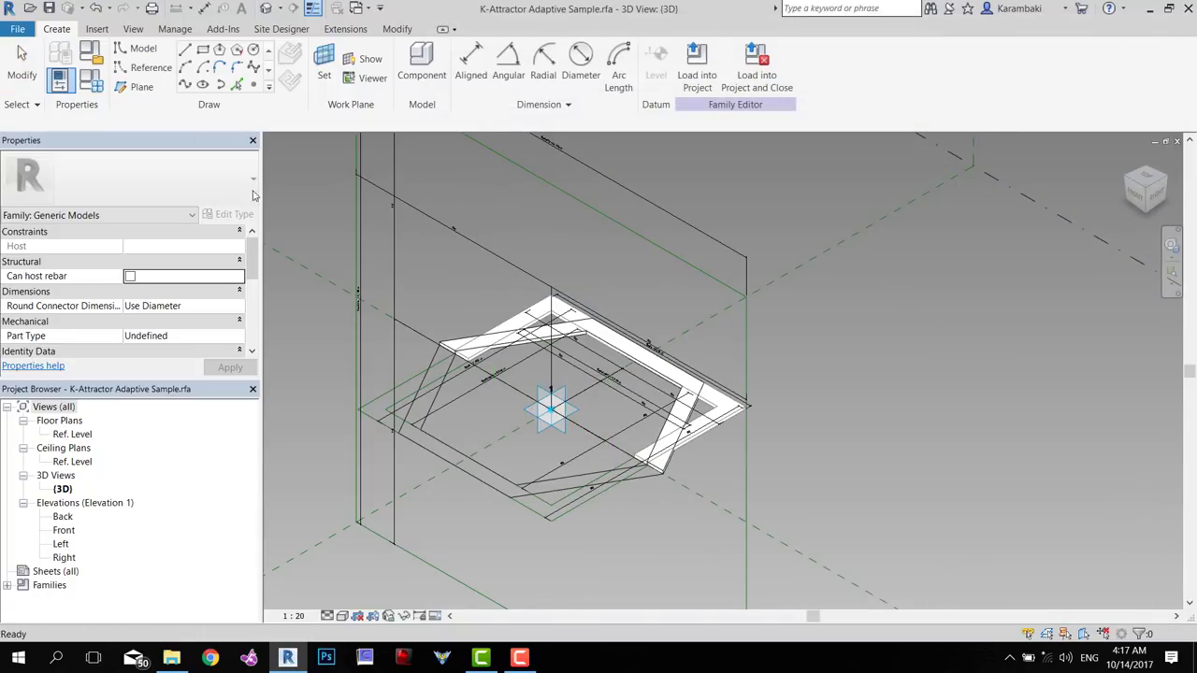
left_click(91, 80)
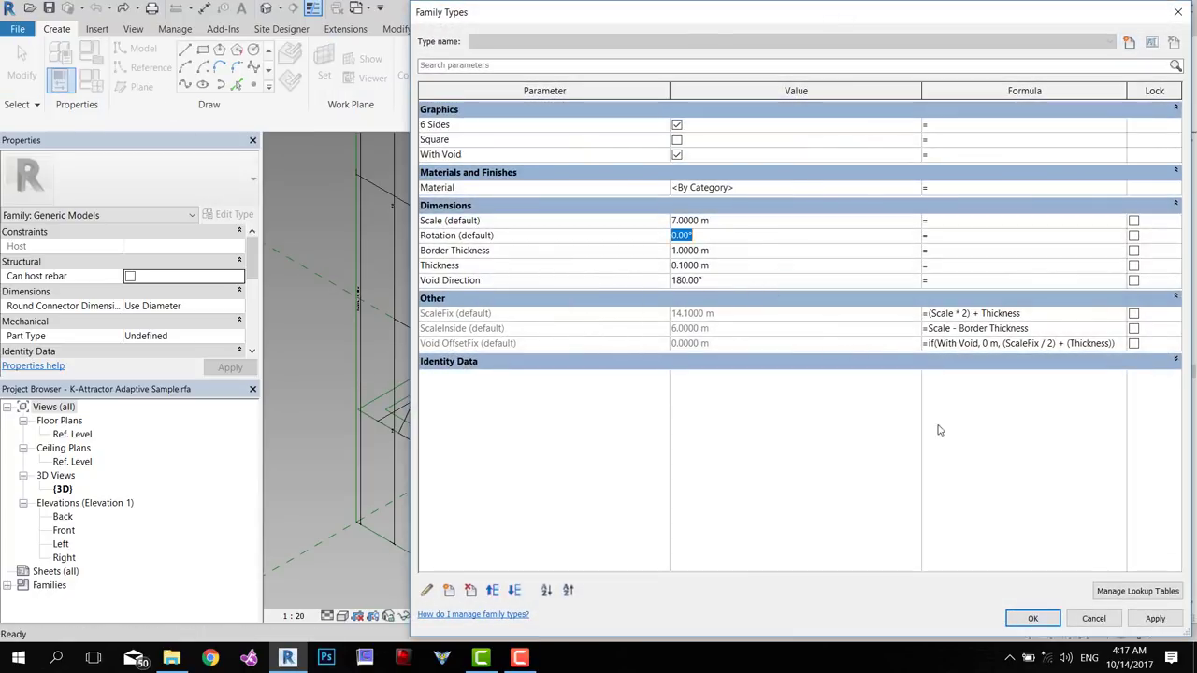
left_click(1032, 618)
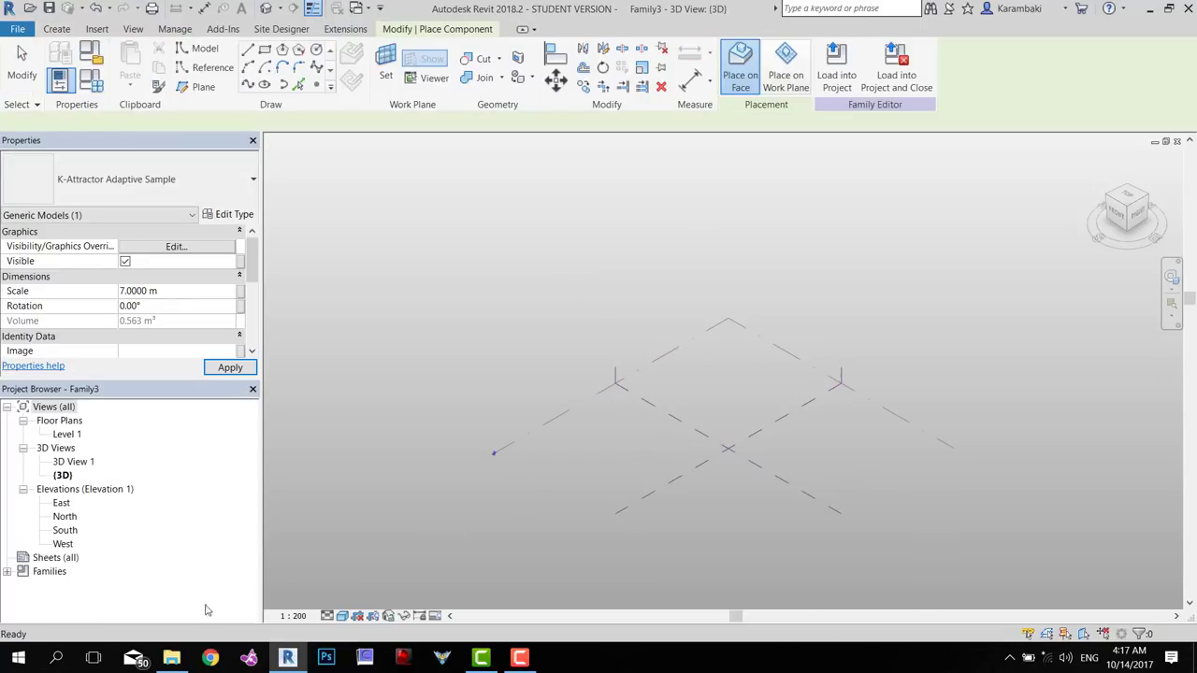
Cancel placing the adaptive sample in Family3 and open K-Attractor Pattern Solid Sample.rfa from the extra folder
key("Escape")
left_click(171, 657)
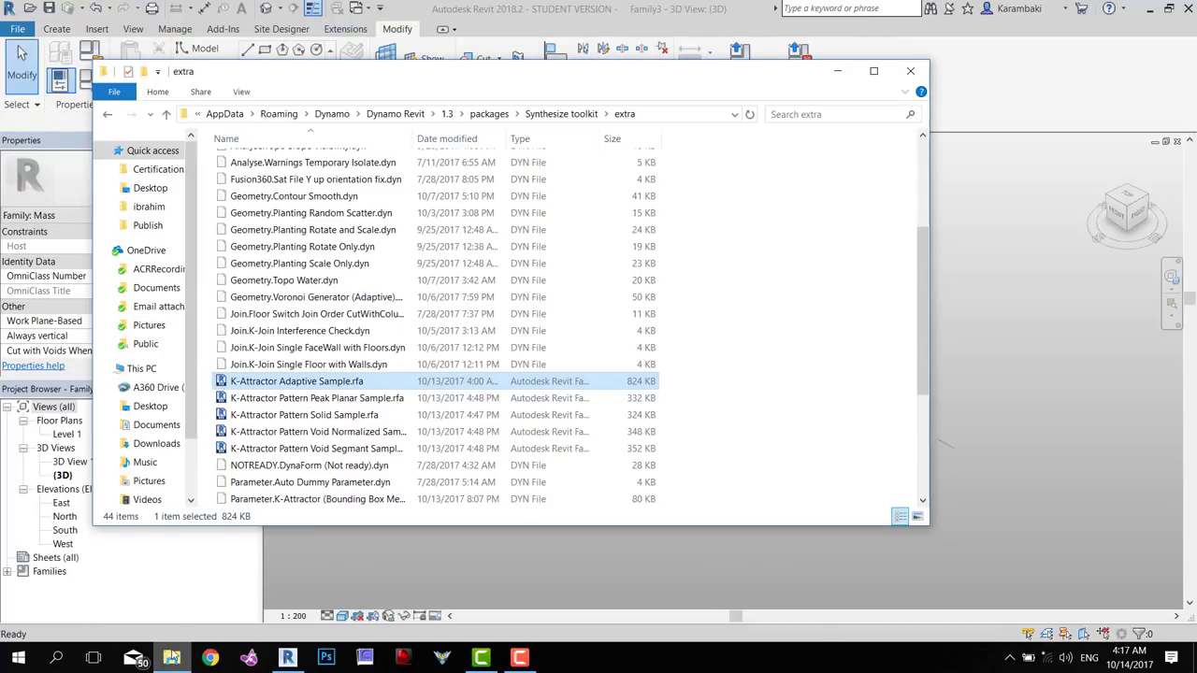
left_click(297, 418)
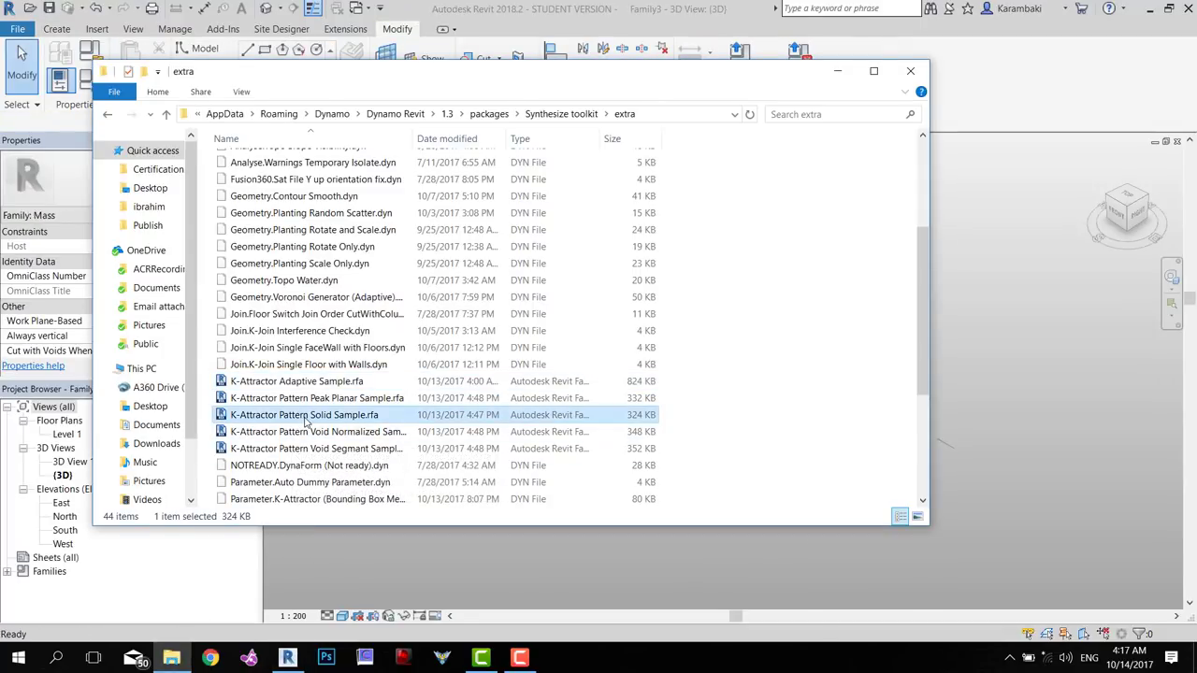
double_click(305, 417)
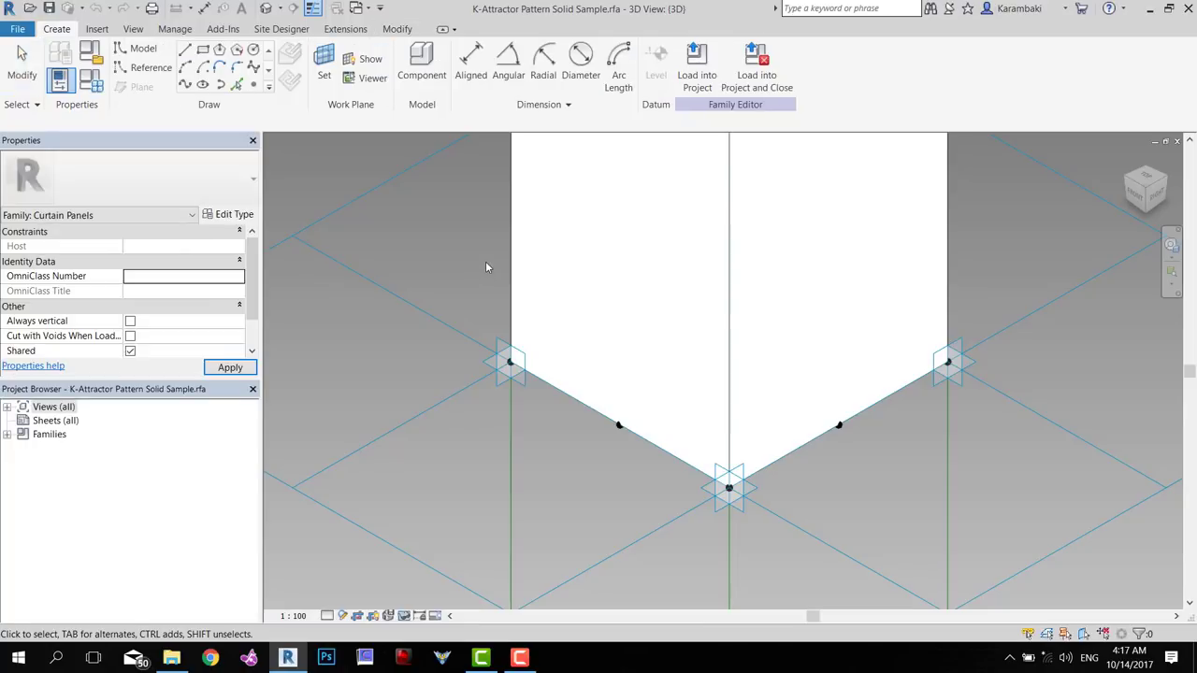
Check the tile pattern grid's spacing in the solid sample and load the family into Family3
left_click(357, 203)
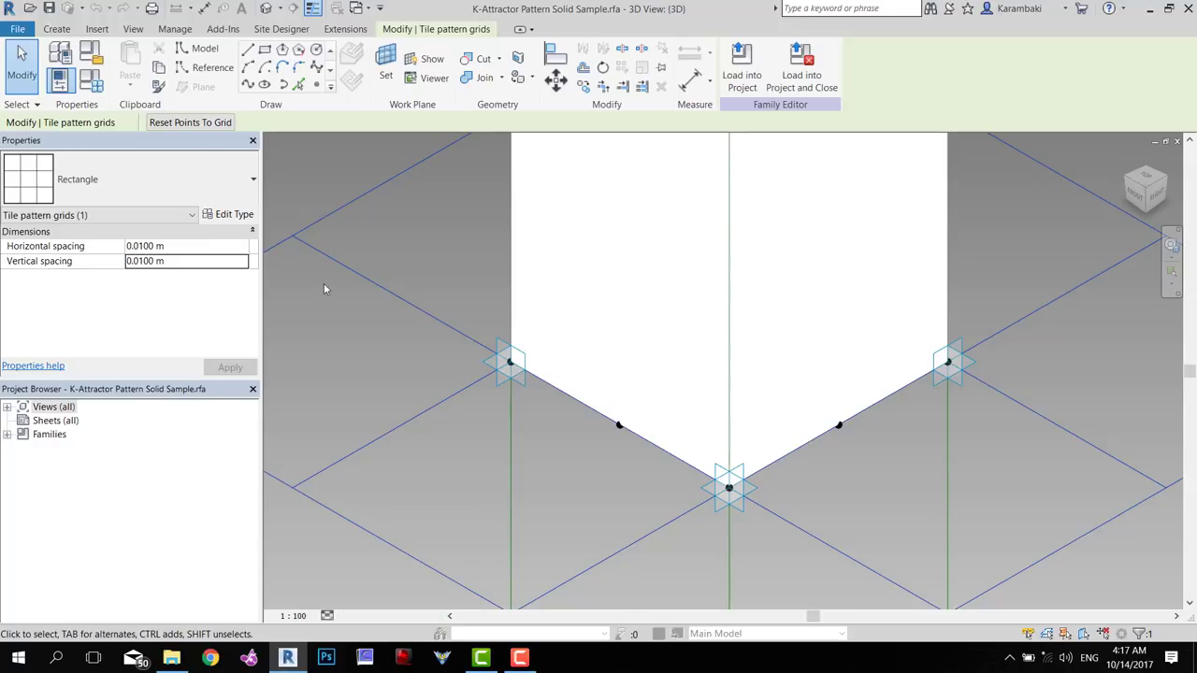
left_click(408, 352)
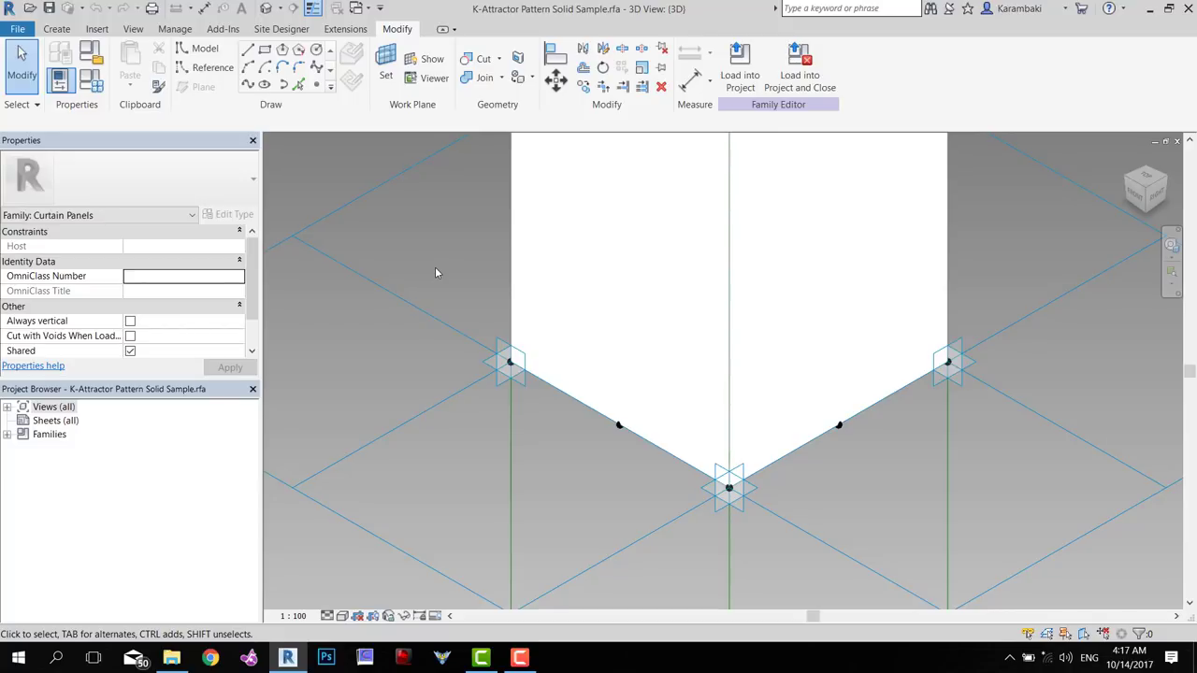
left_click(740, 67)
left_click(561, 443)
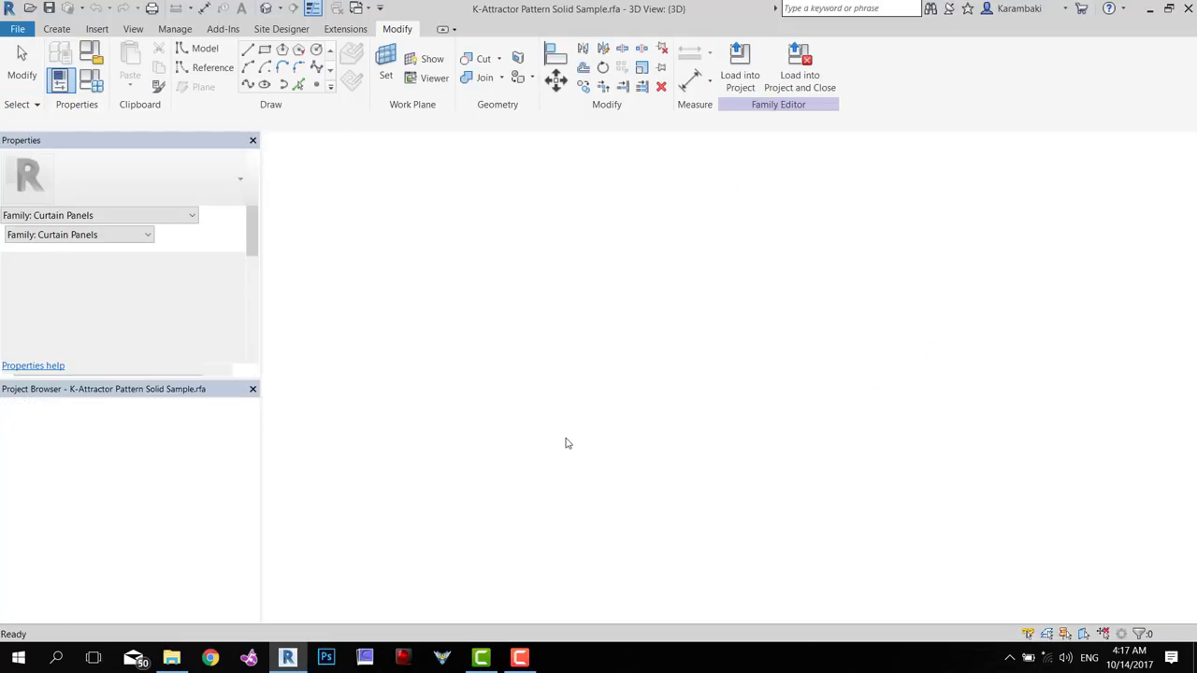
Open K-Attractor Pattern Void Normalized Sample.rfa from the extra folder and load it into Family3
left_click(173, 657)
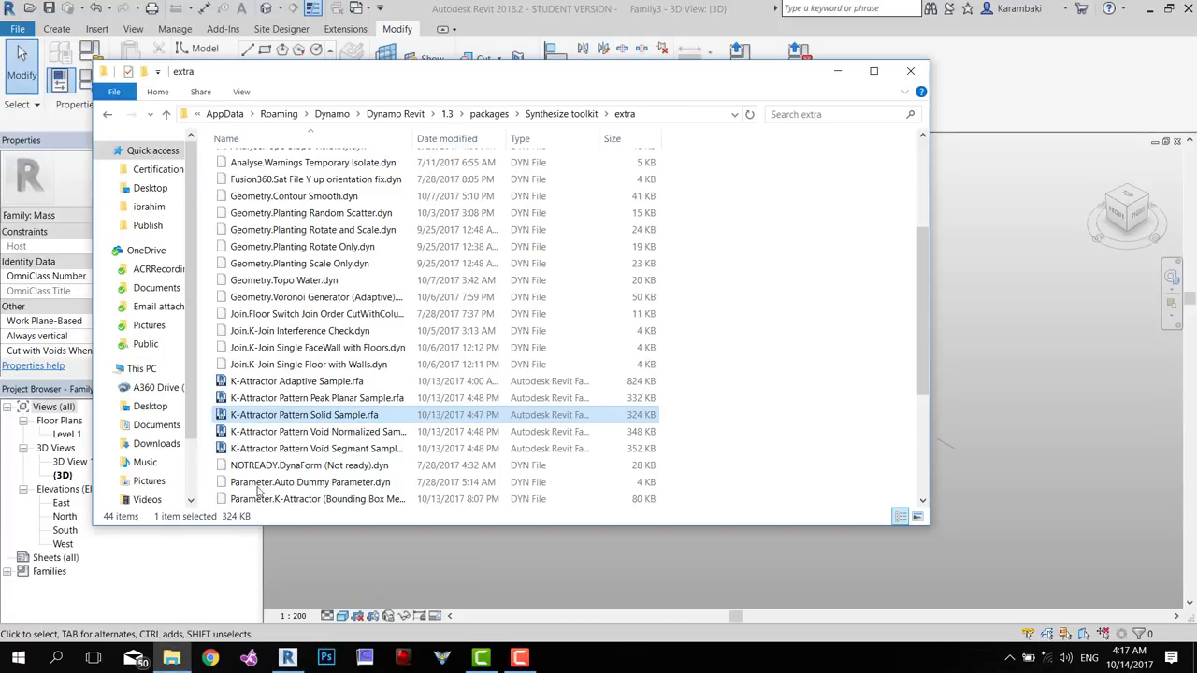
double_click(280, 432)
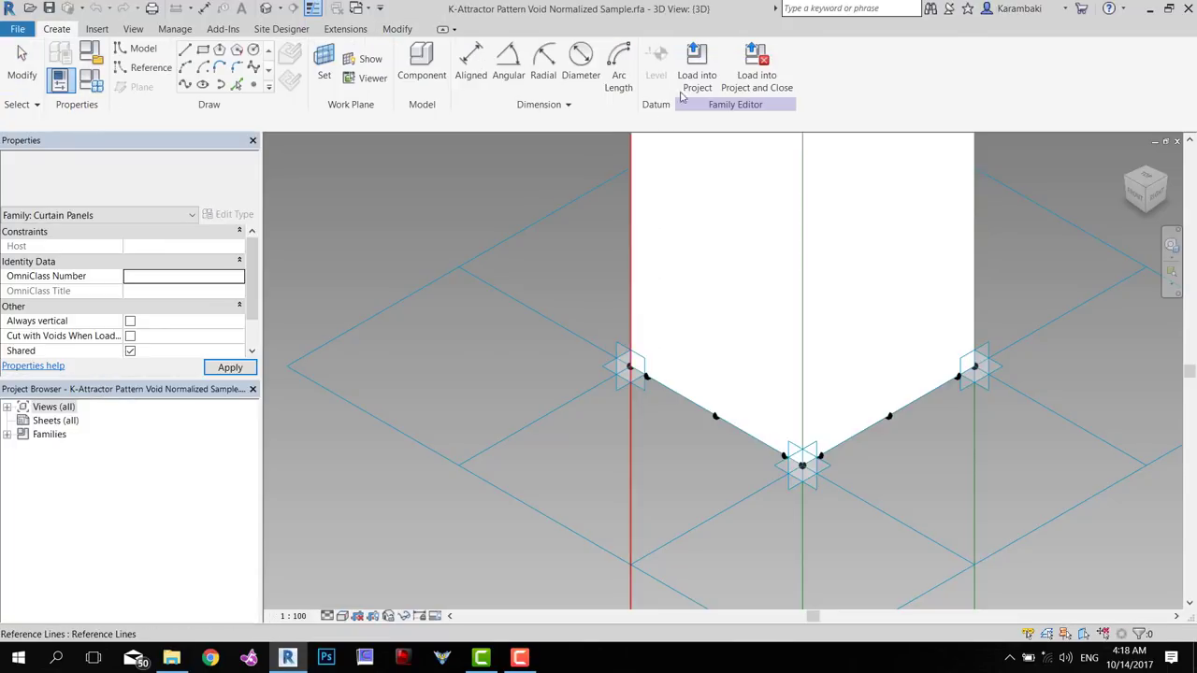
left_click(697, 66)
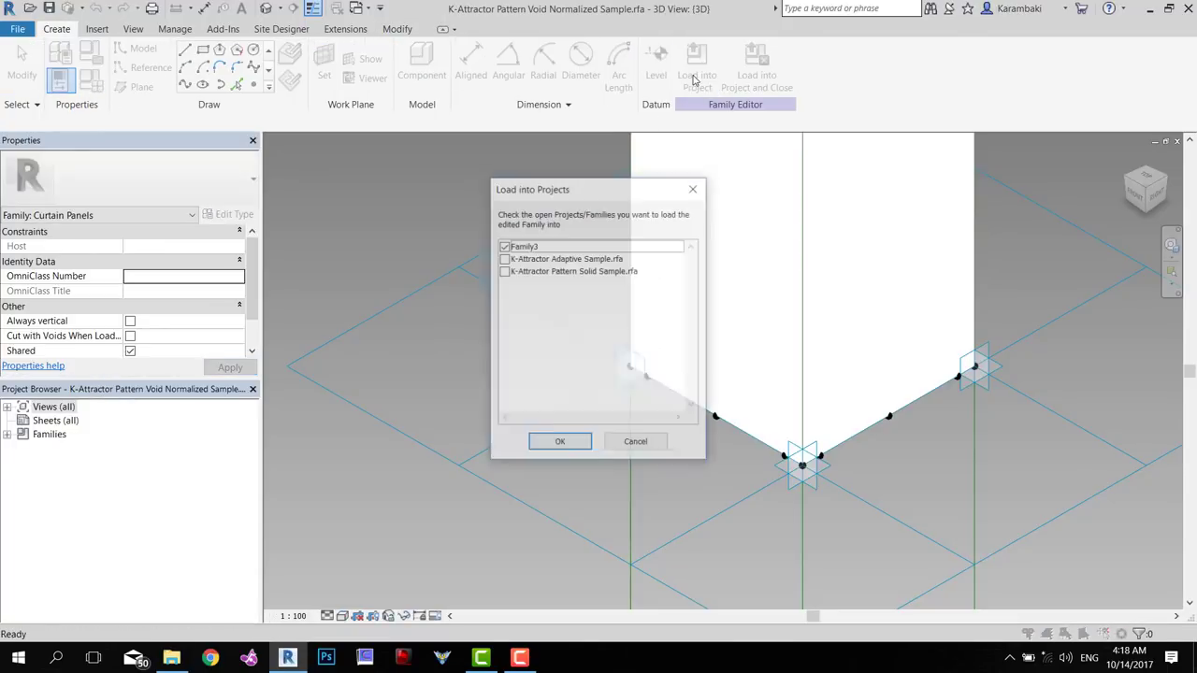
left_click(562, 448)
Tile the open views and close the three K-Attractor sample families, keeping only Family3's 3D view
key("w")
key("t")
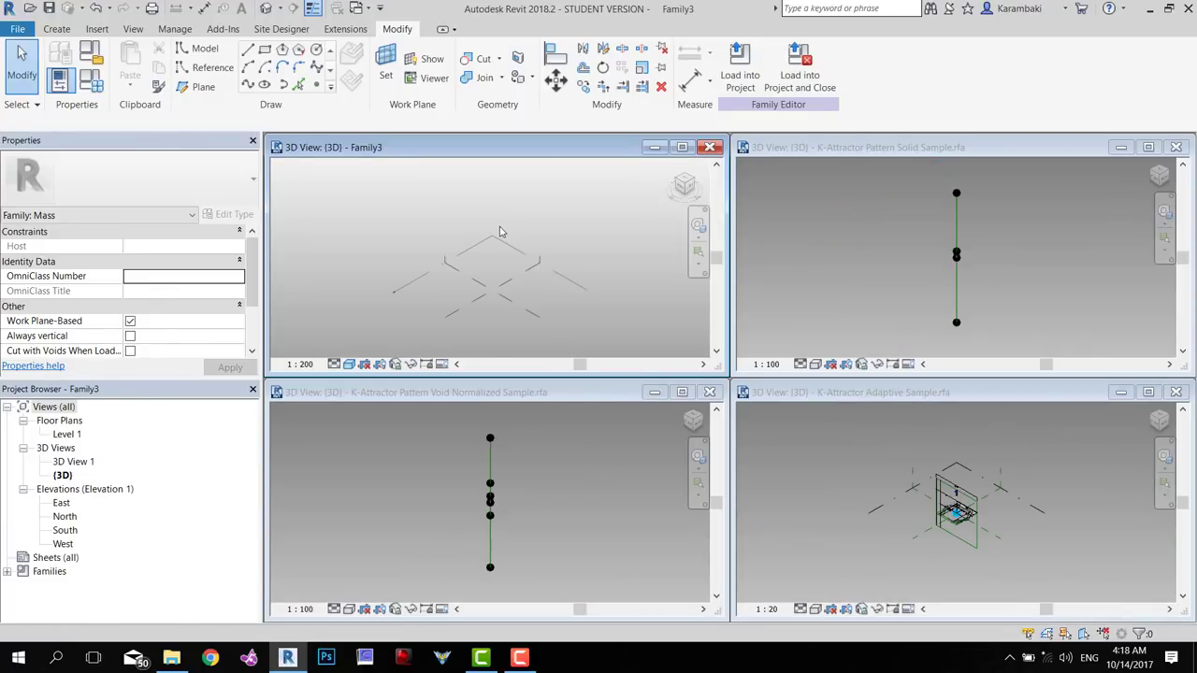
left_click(683, 398)
left_click(710, 392)
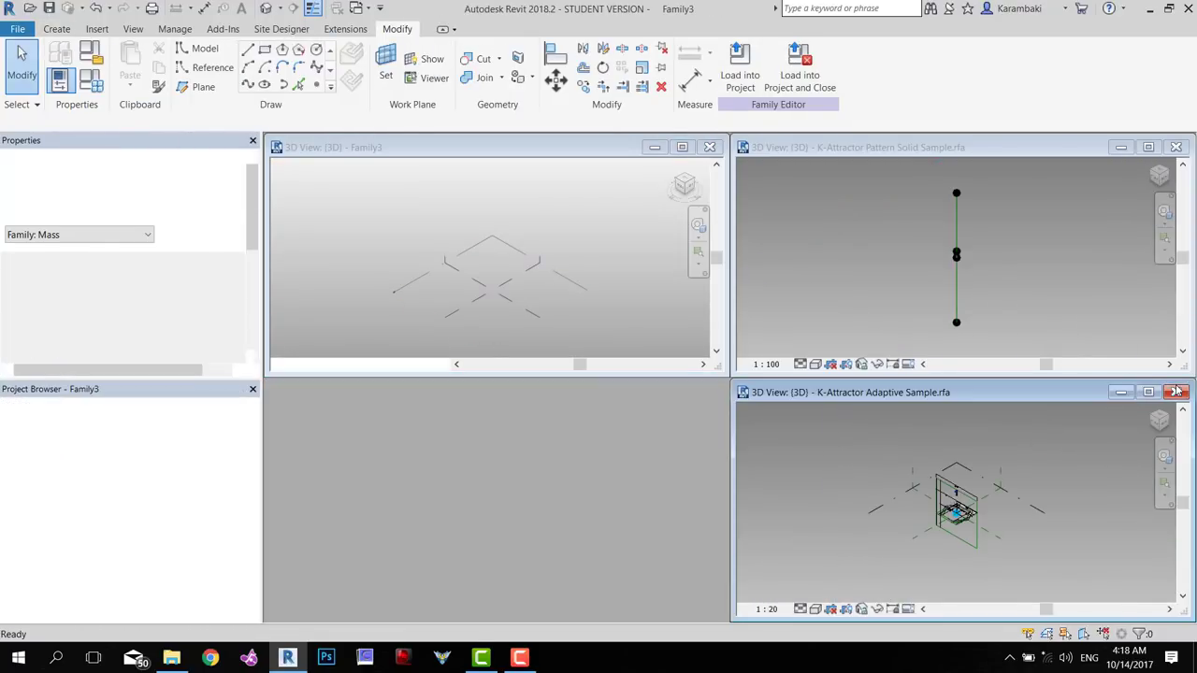
left_click(1176, 392)
double_click(826, 140)
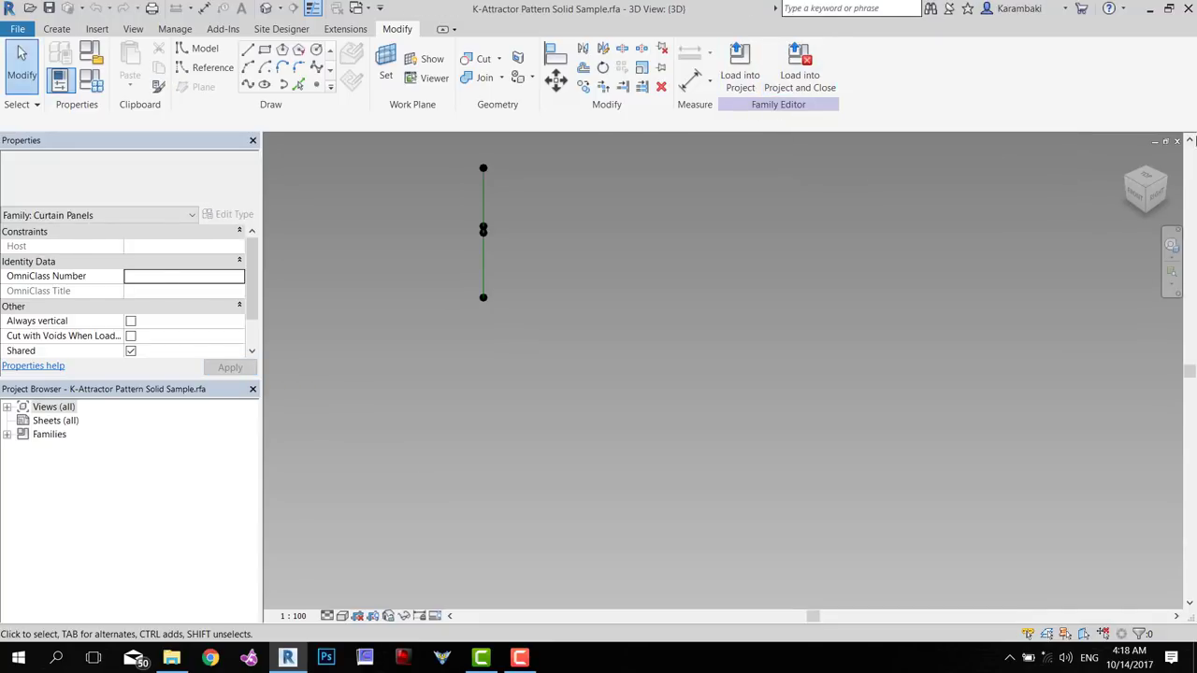
left_click(1178, 142)
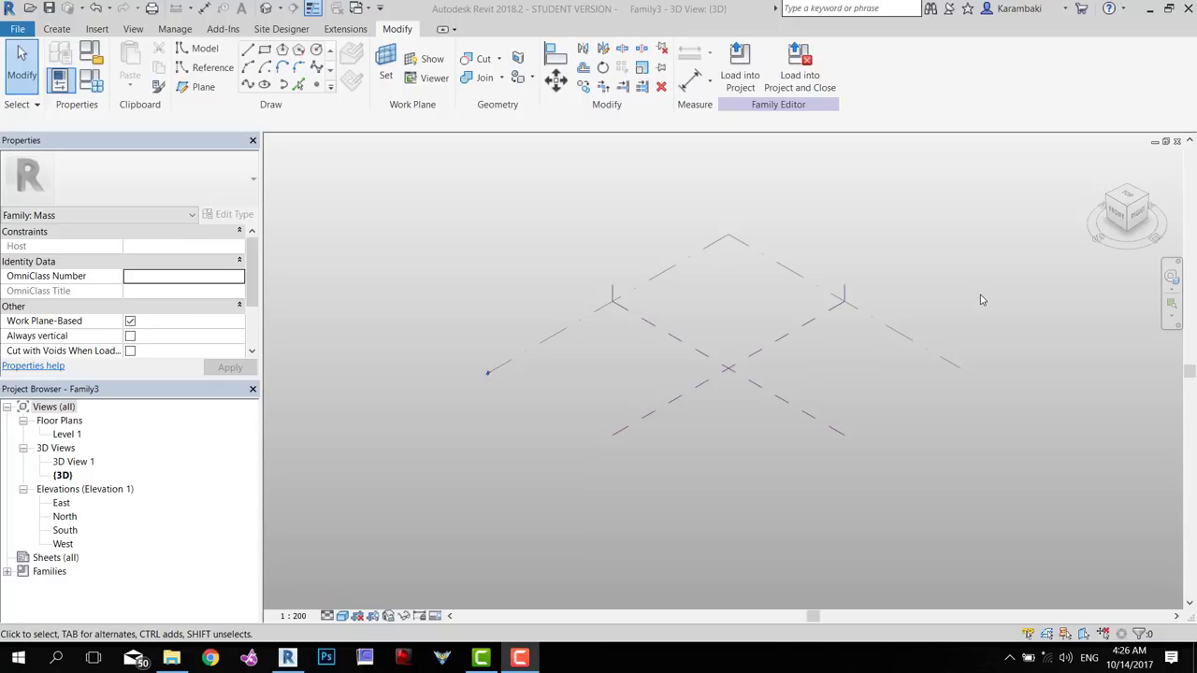
Draw a three-point arc model line on Level 1 across the front/back reference plane, left of the reference planes' intersection
left_click(721, 302)
scroll(683, 325, "up", 3)
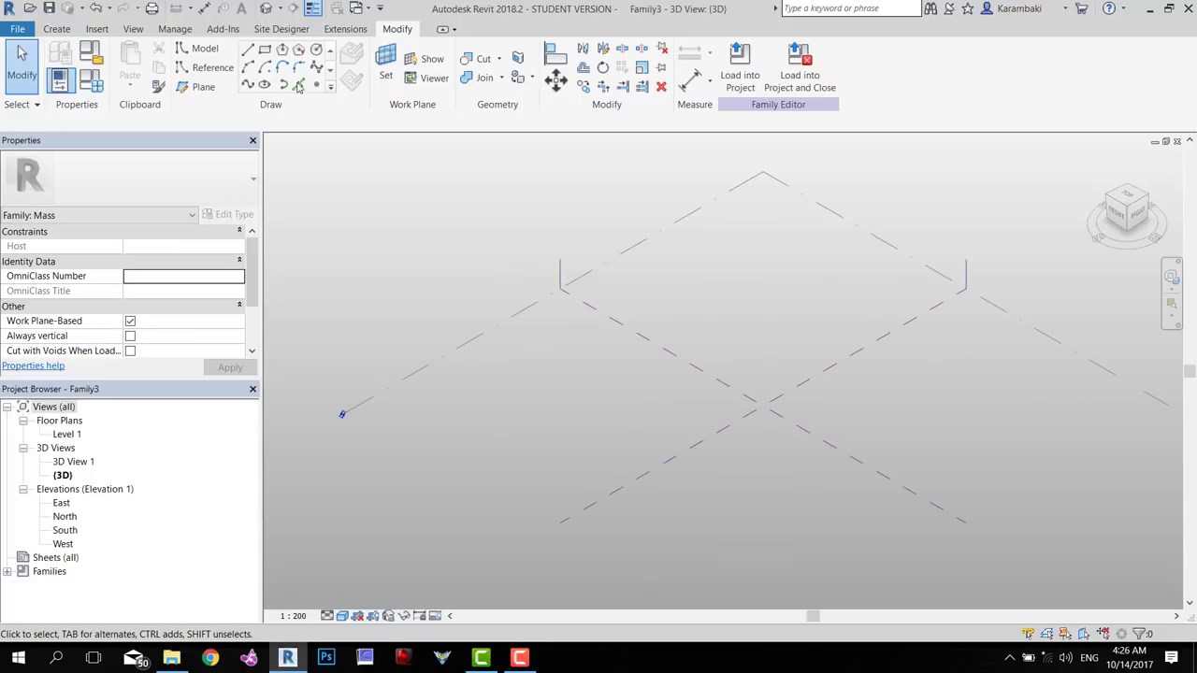
left_click(247, 67)
left_click(527, 385)
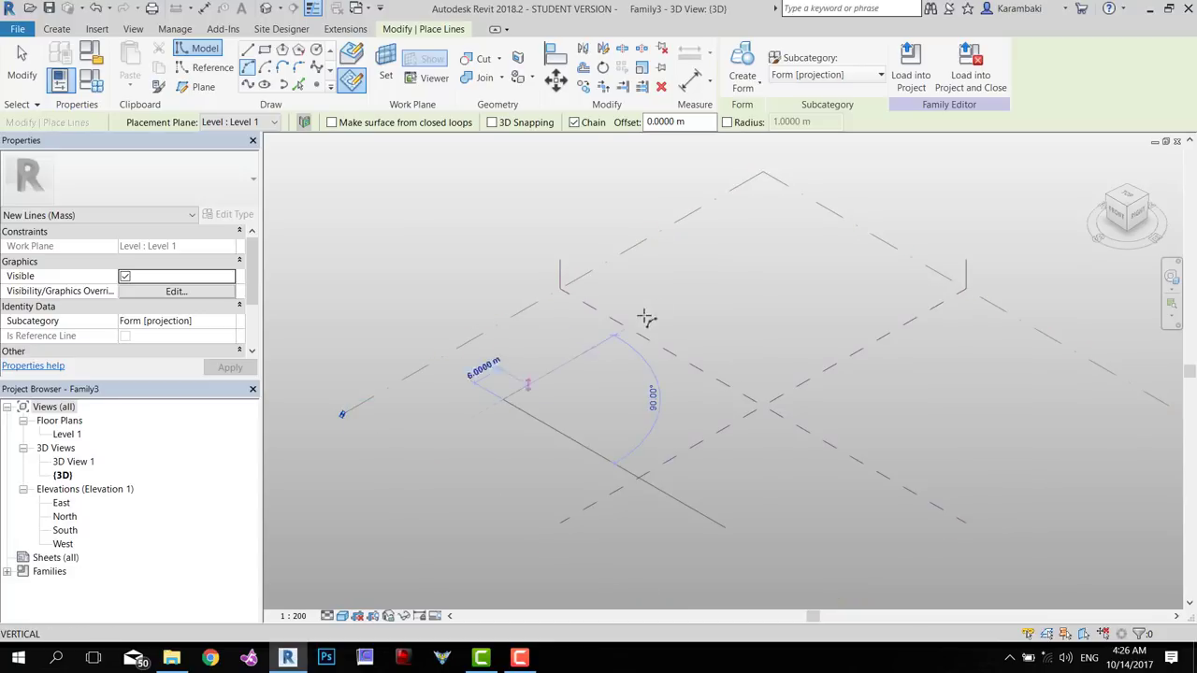
left_click(761, 265)
left_click(741, 327)
key("Escape")
Draw a second three-point arc model line on Level 1, to the right of the reference planes' intersection
middle_click_drag(948, 379, 692, 313)
scroll(692, 313, "down", 1)
scroll(692, 313, "down", 1)
left_click(749, 324)
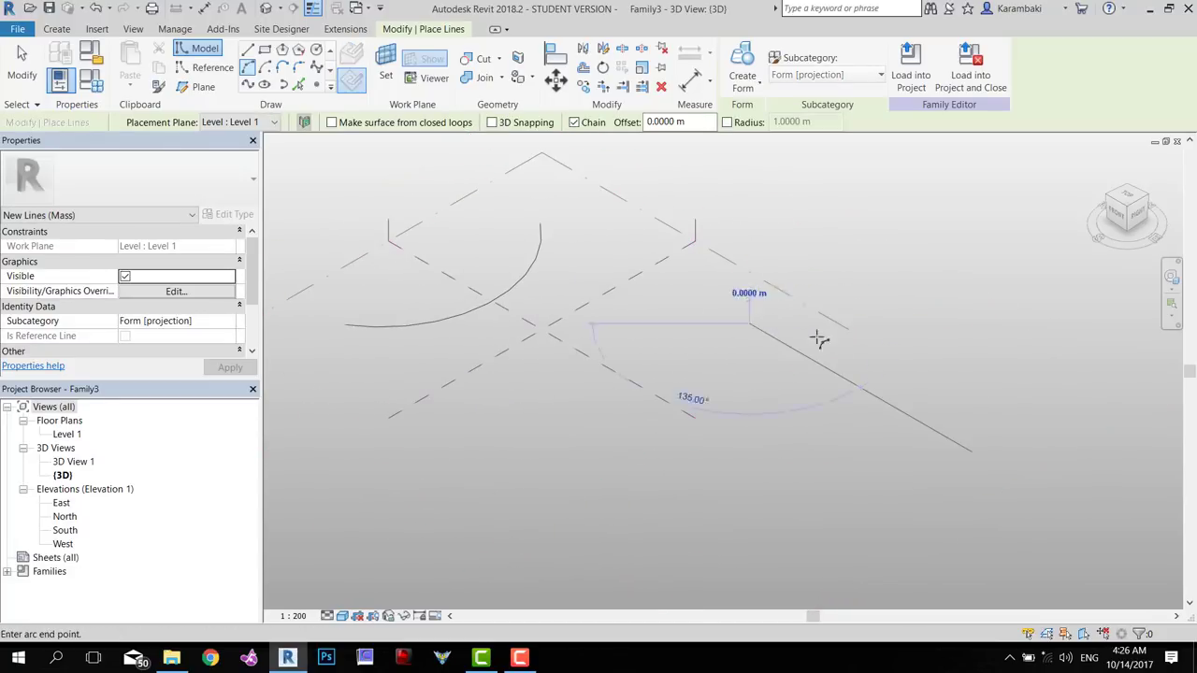
left_click(1017, 359)
left_click(965, 381)
key("Escape")
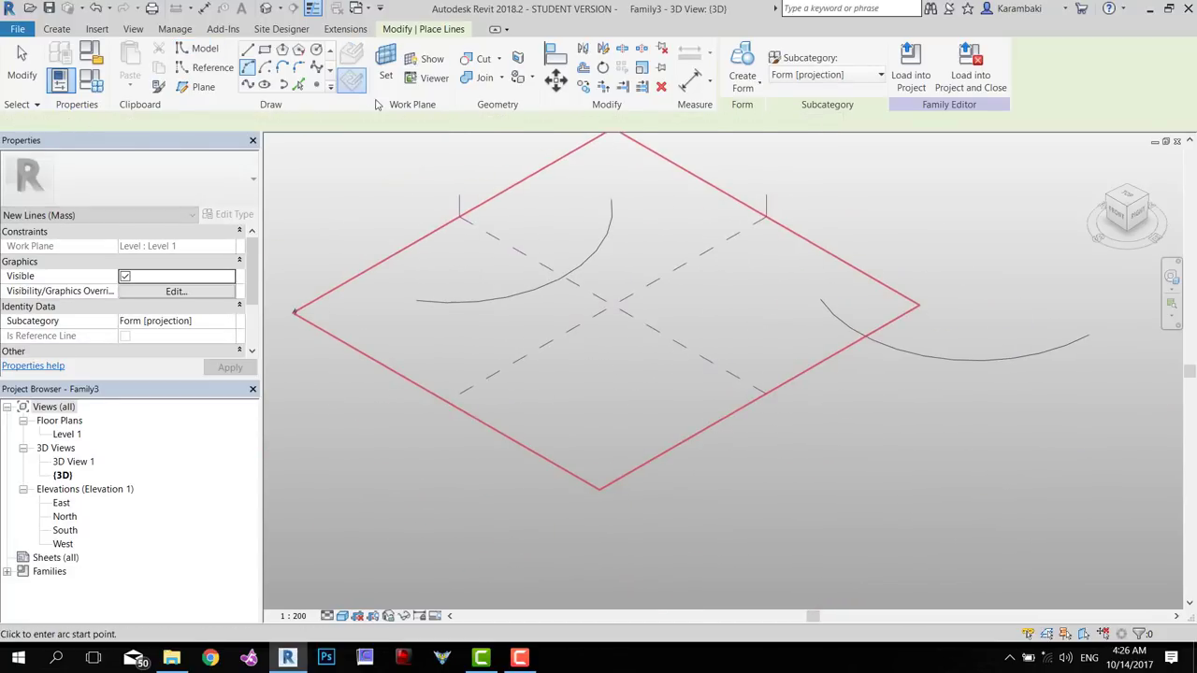
Draw an S-shaped spline model line with six control points on Level 1, in front of the two arcs
left_click(316, 68)
mouse_move(436, 470)
middle_mouse_down()
mouse_move(449, 427)
mouse_move(493, 420)
middle_mouse_up()
left_click(486, 421)
left_click(572, 455)
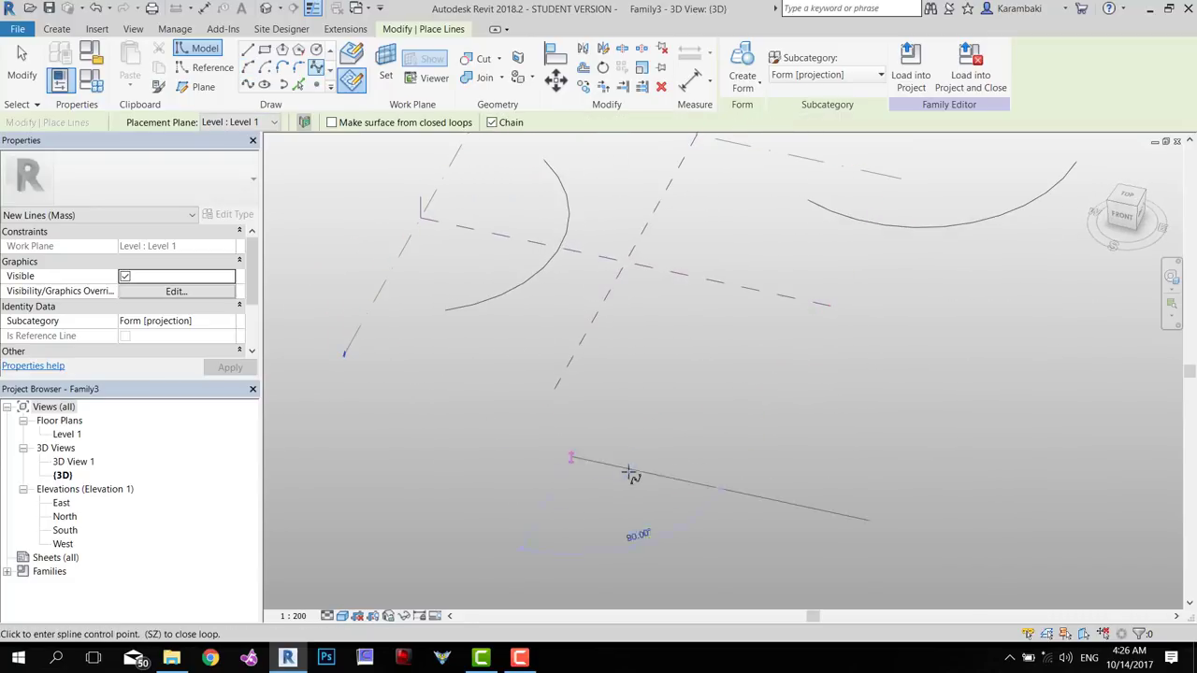
left_click(686, 465)
left_click(773, 394)
left_click(877, 358)
left_click(1015, 413)
key("Escape")
key("Escape")
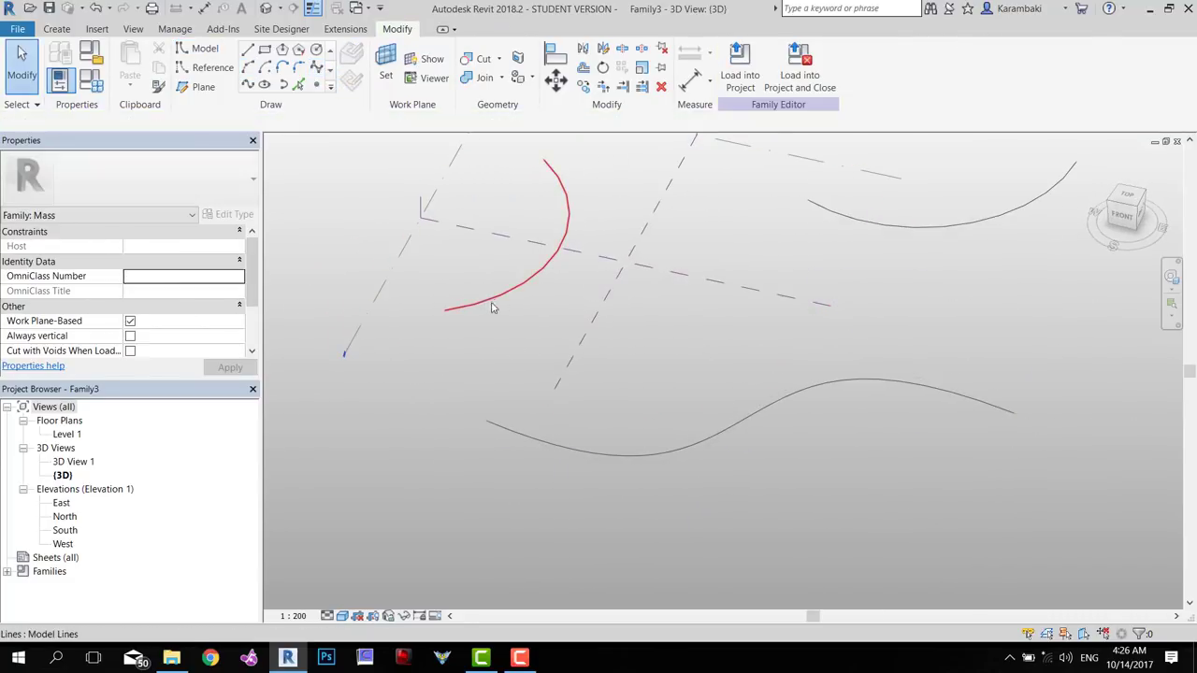
Create a vertical surface form from the first arc
left_click(492, 301)
middle_click_drag(668, 335, 643, 412)
left_click(740, 64)
key("Escape")
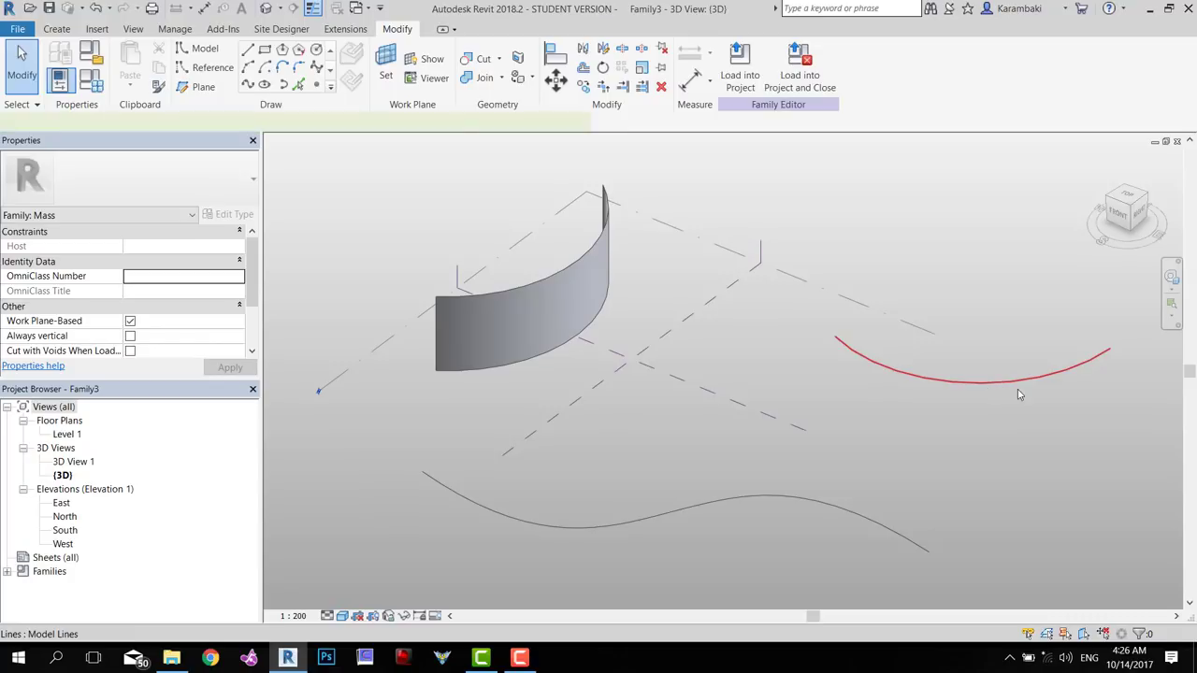
Create a vertical surface form from the second arc, on the right side of the reference planes
left_click(1018, 378)
middle_click_drag(1017, 378, 794, 374, "shift")
left_click(740, 67)
Add a profile to the second arc's surface form at about mid-height
left_click(792, 339)
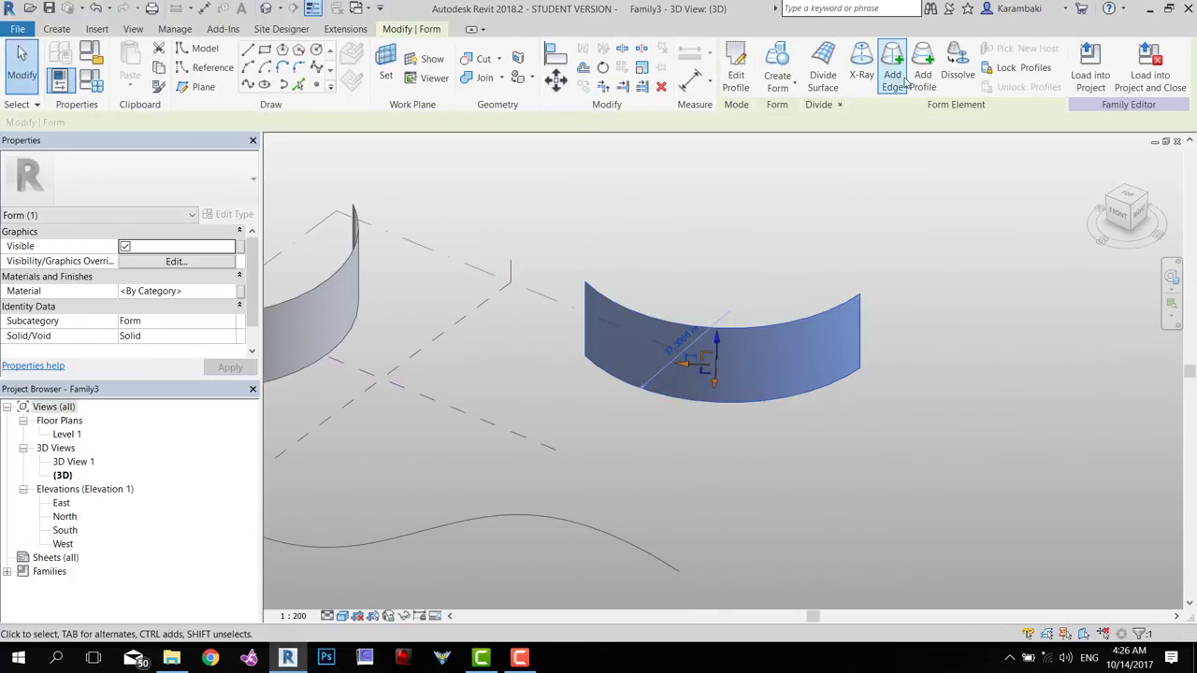
left_click(923, 78)
left_click(799, 357)
middle_click_drag(798, 358, 737, 377, "shift")
key("Escape")
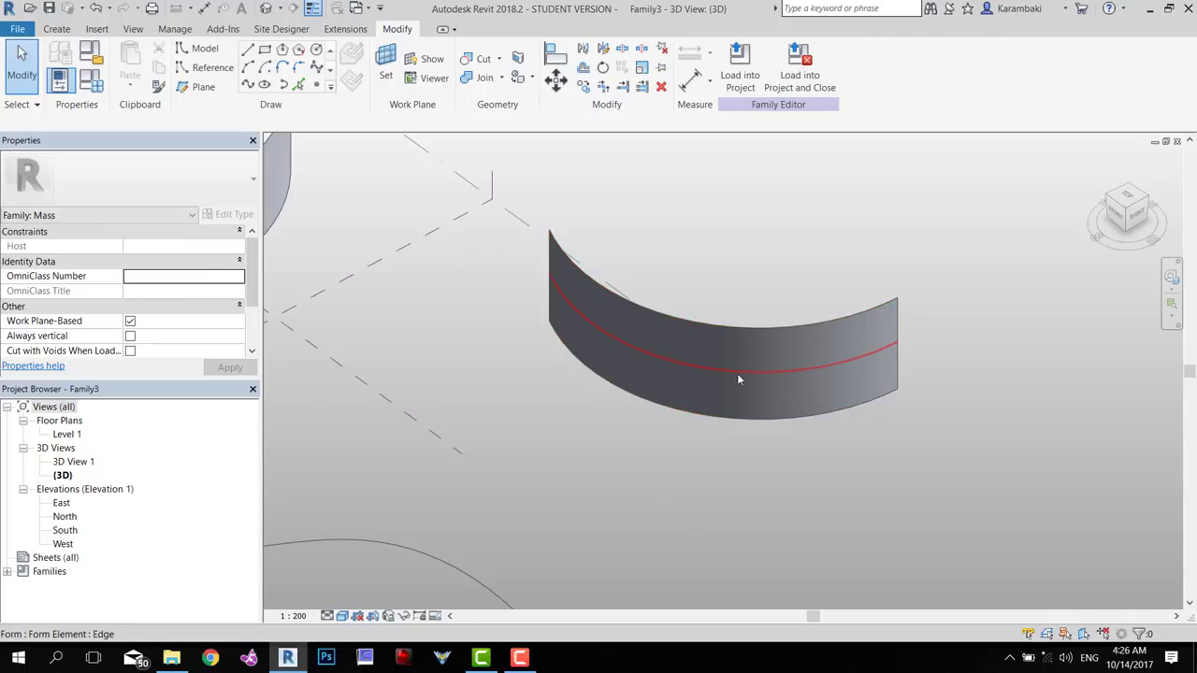
Pull the mid-height profile of the second arc's surface horizontally to give the surface an outward bulge
left_click(736, 376)
left_click_drag(701, 377, 700, 386)
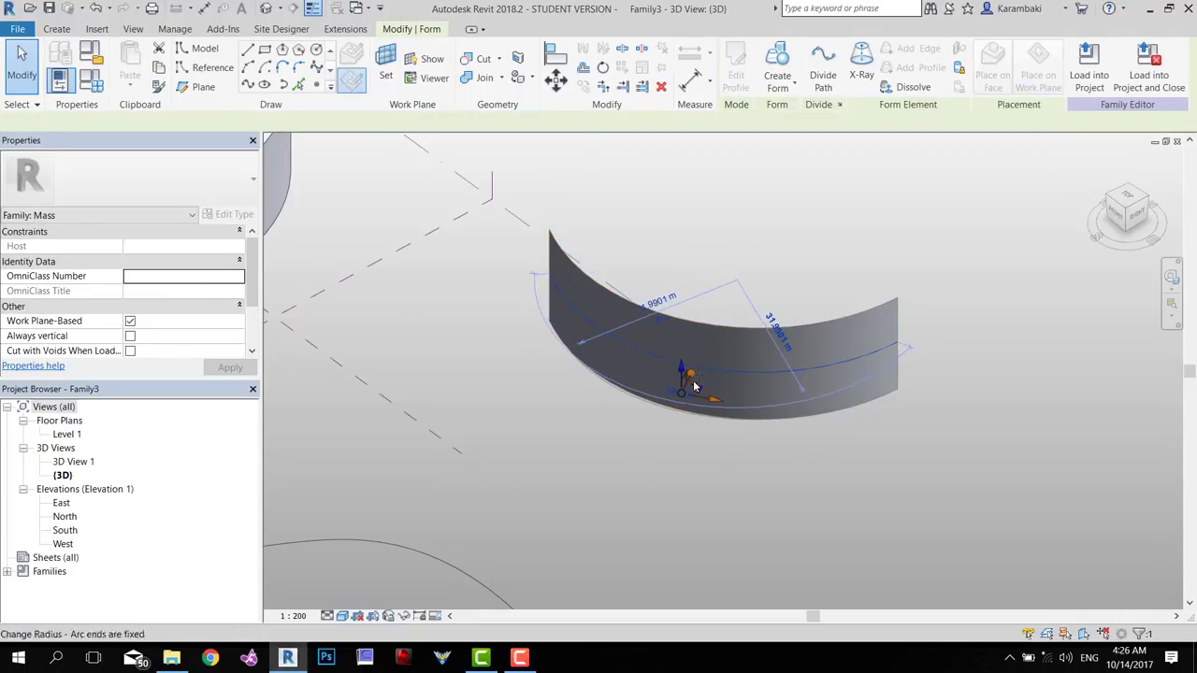
left_click(599, 452)
Convert the S-shaped spline in front of the two arc surfaces into a reference line
scroll(593, 454, "down", 2)
middle_click_drag(593, 454, 738, 413)
left_click(547, 451)
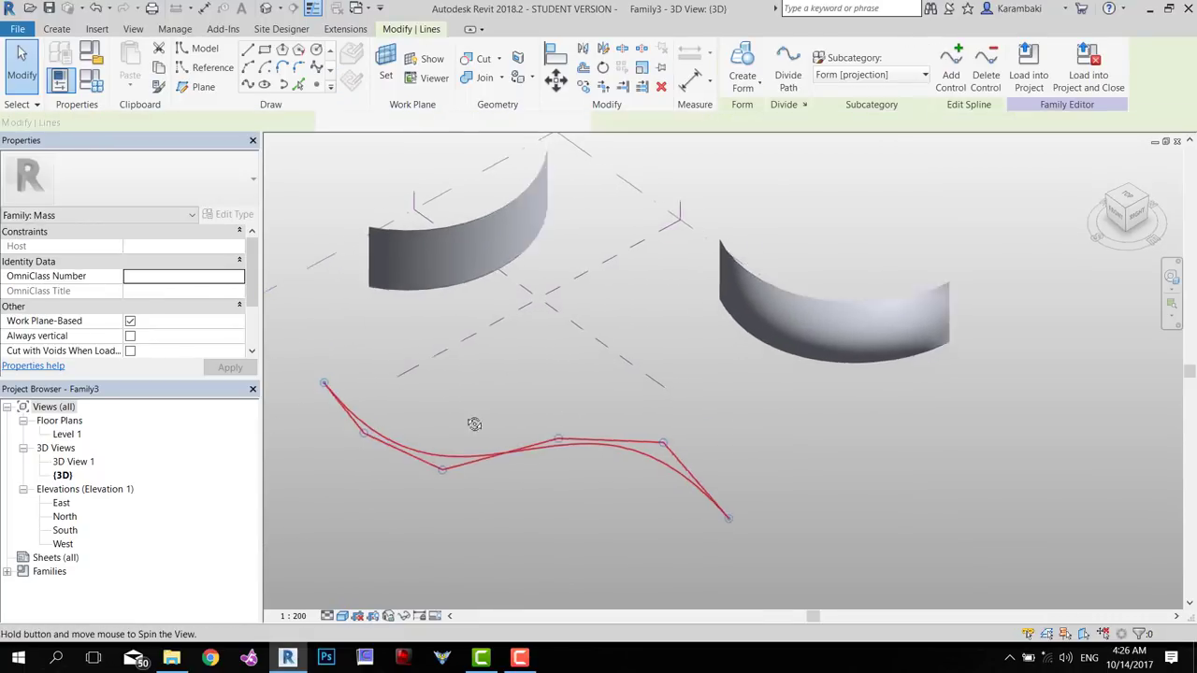
middle_click_drag(473, 422, 654, 356, "shift")
left_click(124, 321)
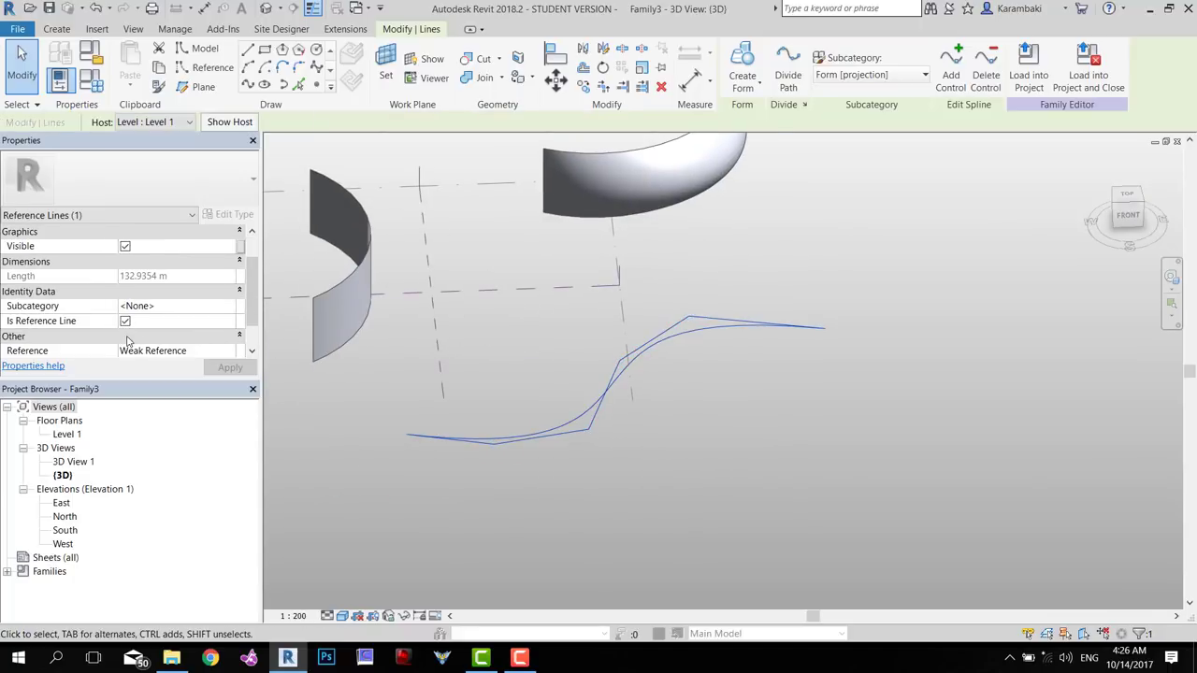
Place a reference point on the S-shaped reference line near one of its ends
left_click(316, 86)
middle_click_drag(545, 301, 608, 364, "shift")
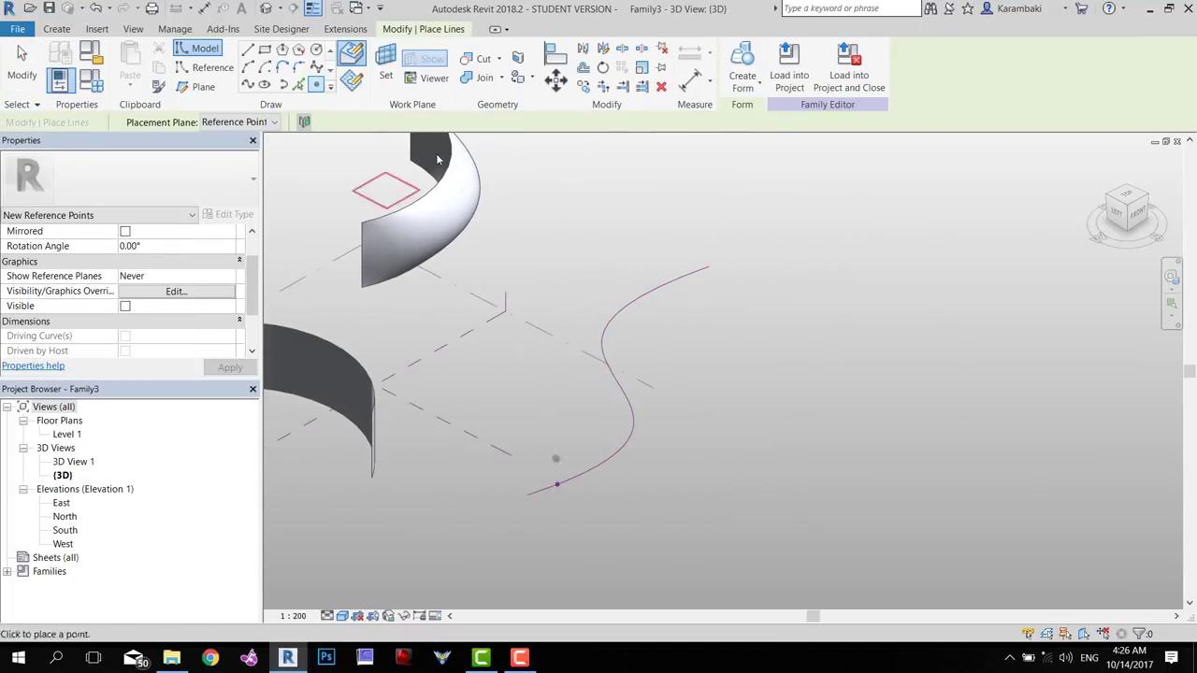
key("Escape")
Draw a small wavy four-point spline on the reference point's work plane, across the S-shaped path
middle_click_drag(446, 267, 673, 491, "shift")
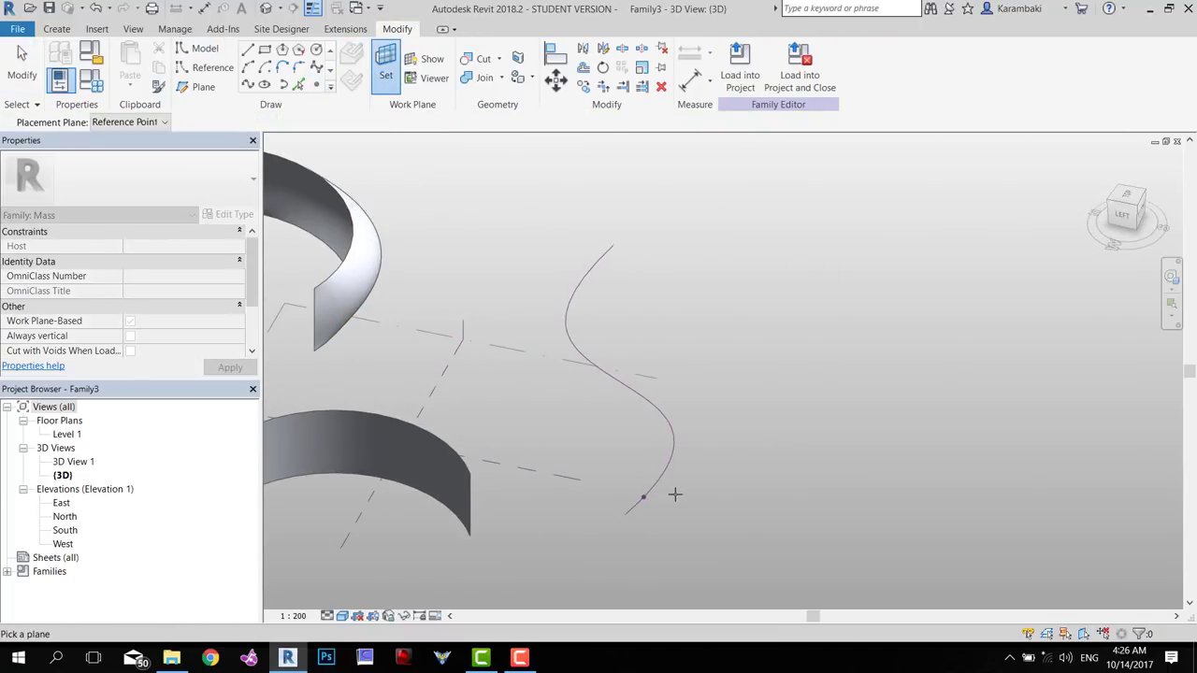
left_click(316, 68)
left_click(644, 496)
left_click(675, 431)
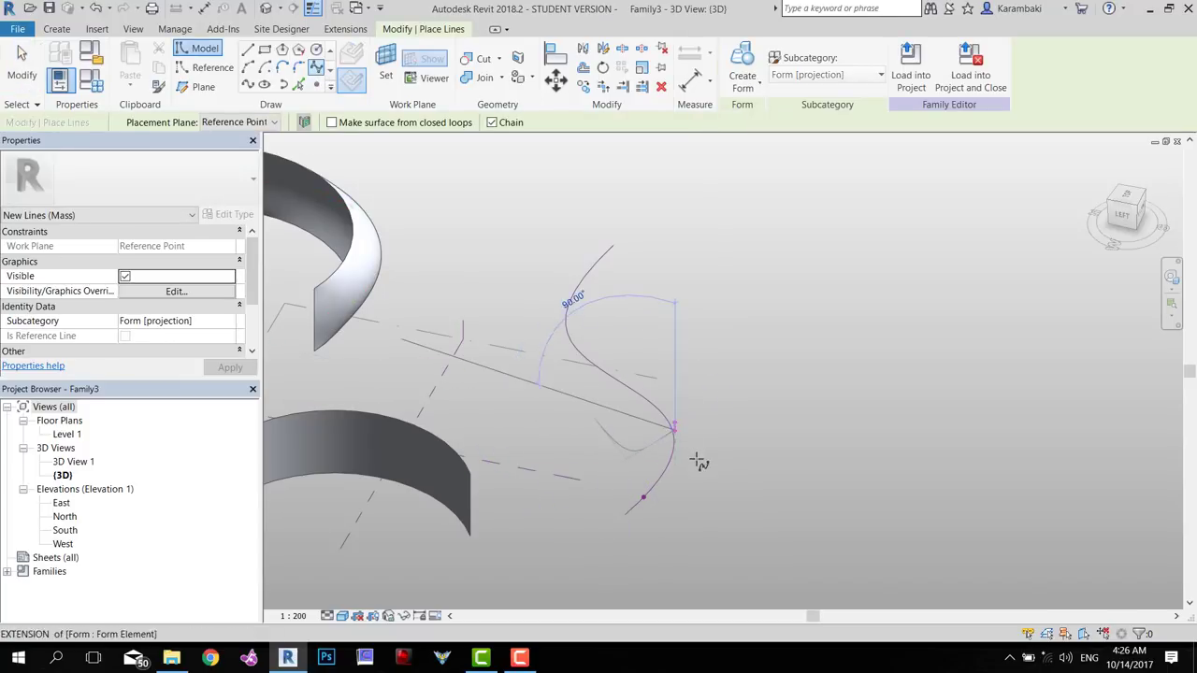
left_click(691, 451)
left_click(697, 458)
key("Escape")
key("Escape")
Create a swept surface form from the wavy profile and the S-shaped path, and add a profile near its middle
left_click(679, 441)
left_click(749, 81)
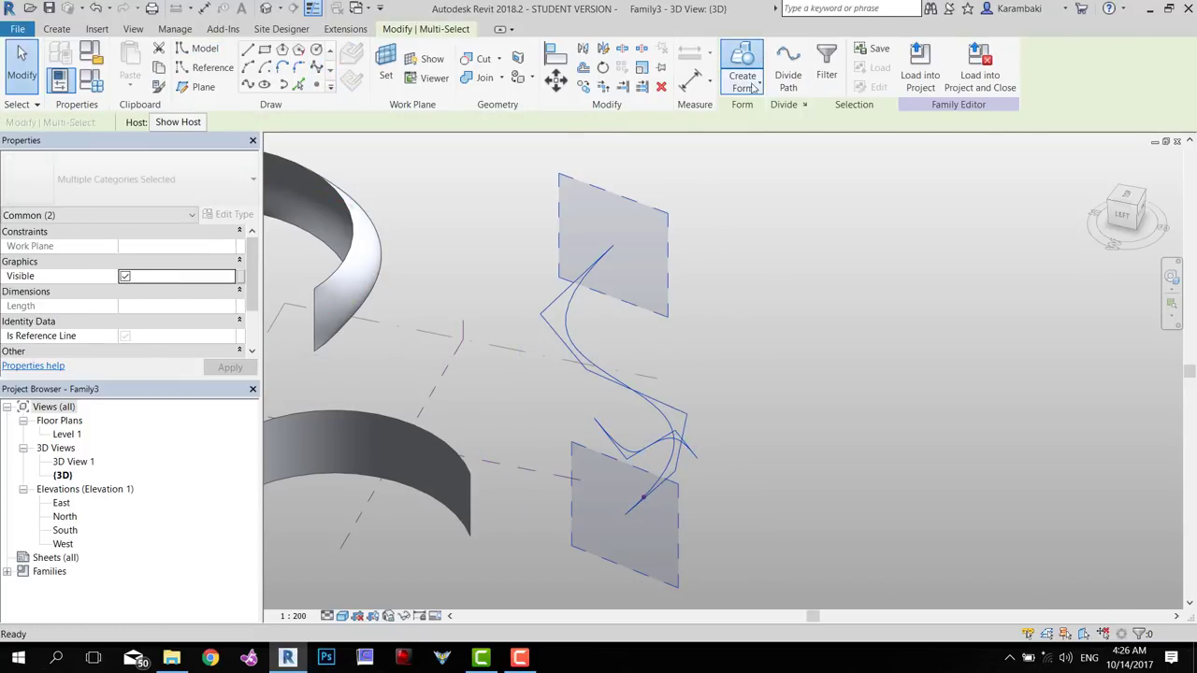
left_click(658, 375)
mouse_move(788, 371)
middle_mouse_down("shift")
mouse_move(797, 377)
mouse_move(769, 370)
middle_mouse_up("shift")
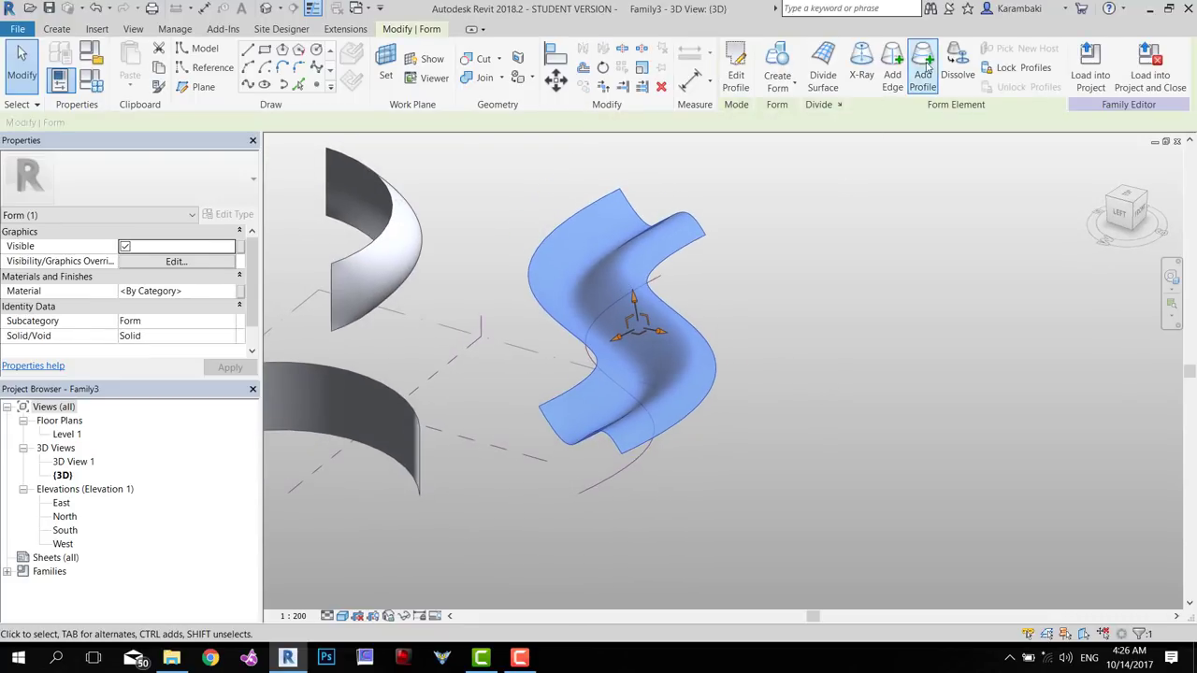
left_click(923, 73)
middle_click_drag(844, 321, 788, 313, "shift")
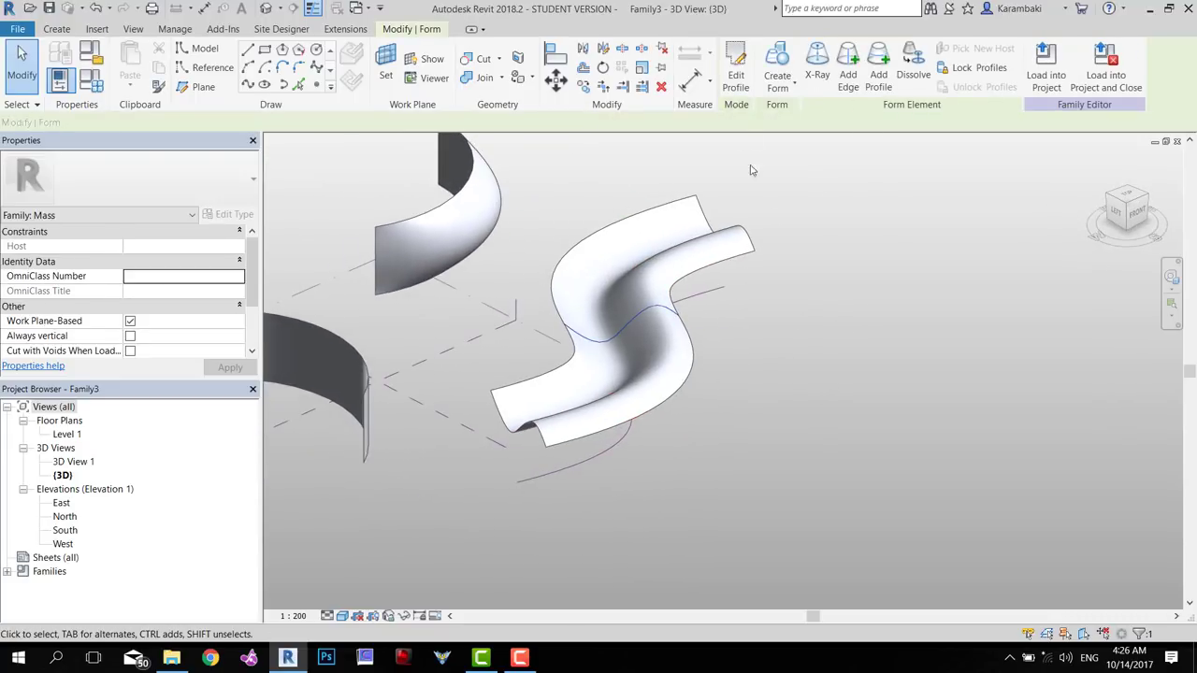
Edit the swept form's middle profile by mirroring its curve, without a copy, about an axis drawn through its ends
left_click(736, 70)
left_click(649, 304)
scroll(643, 309, "up", 2)
left_click_drag(398, 259, 729, 379)
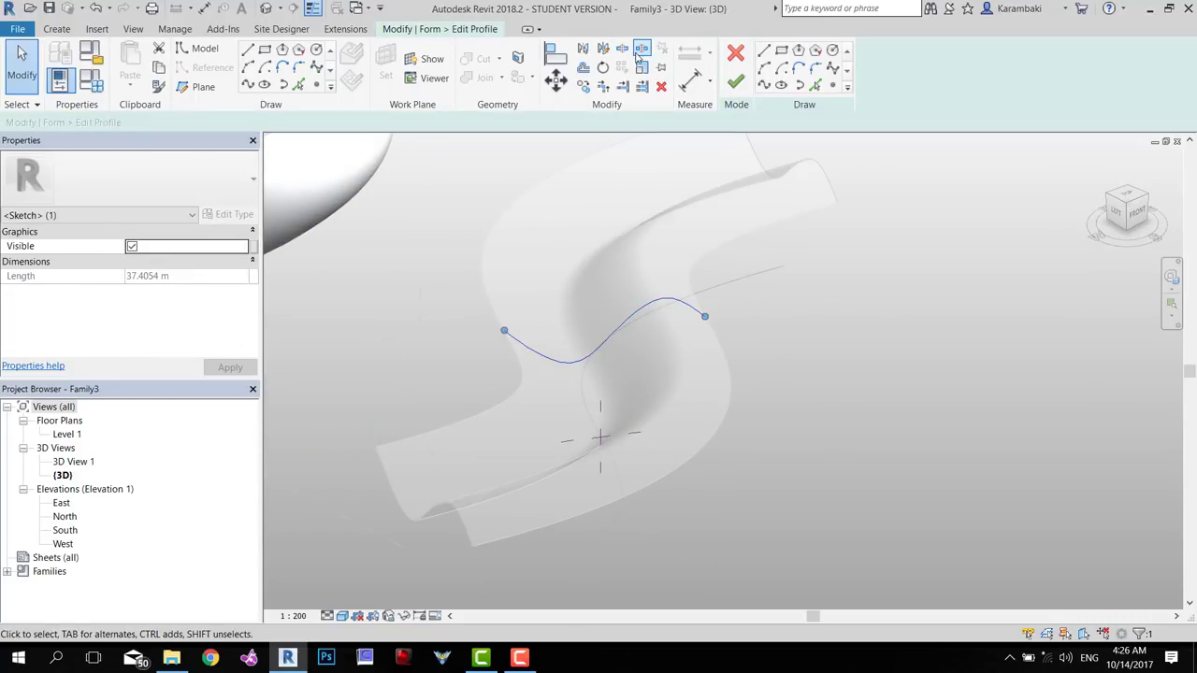
left_click(603, 49)
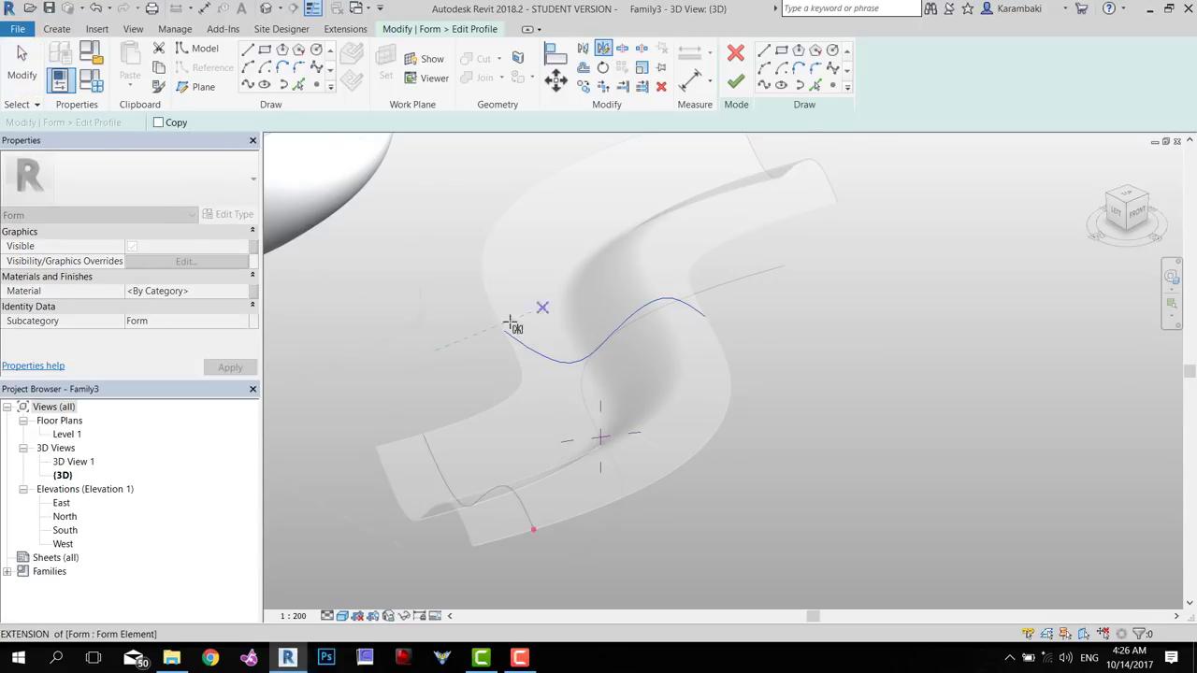
left_click(706, 319)
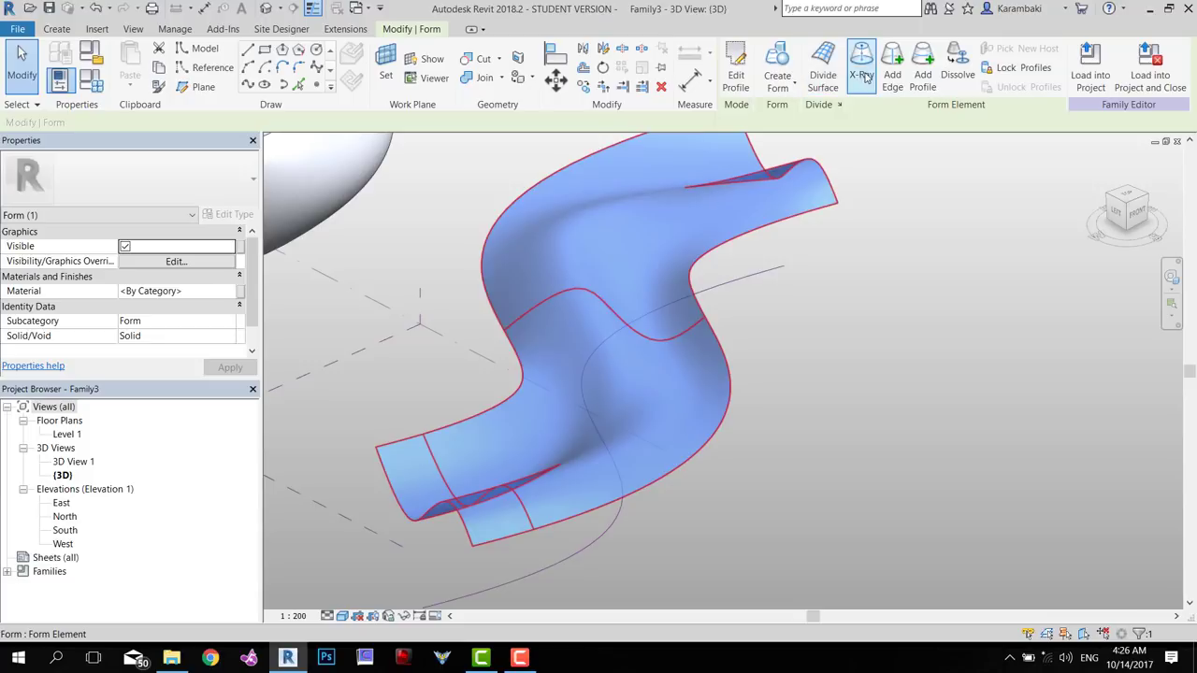
Raise the swept form's middle profile vertically in X-Ray mode and switch X-Ray off again
left_click(861, 72)
left_click(625, 326)
left_click(625, 327)
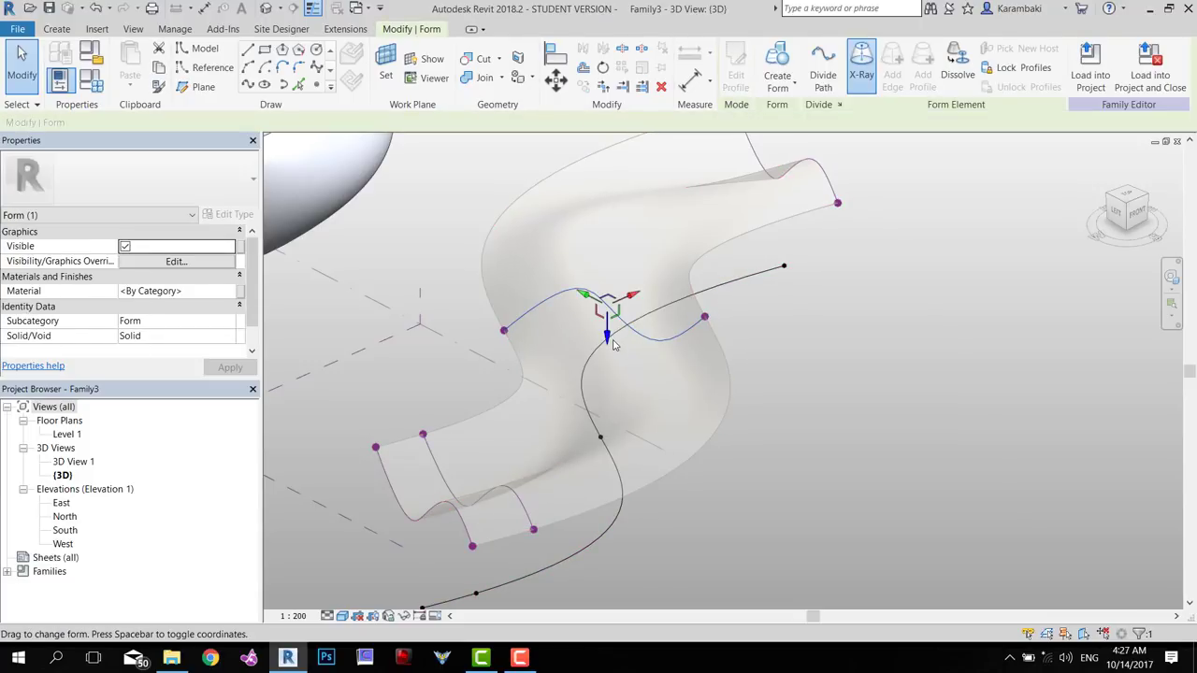
left_click_drag(607, 337, 608, 217)
left_click(620, 333)
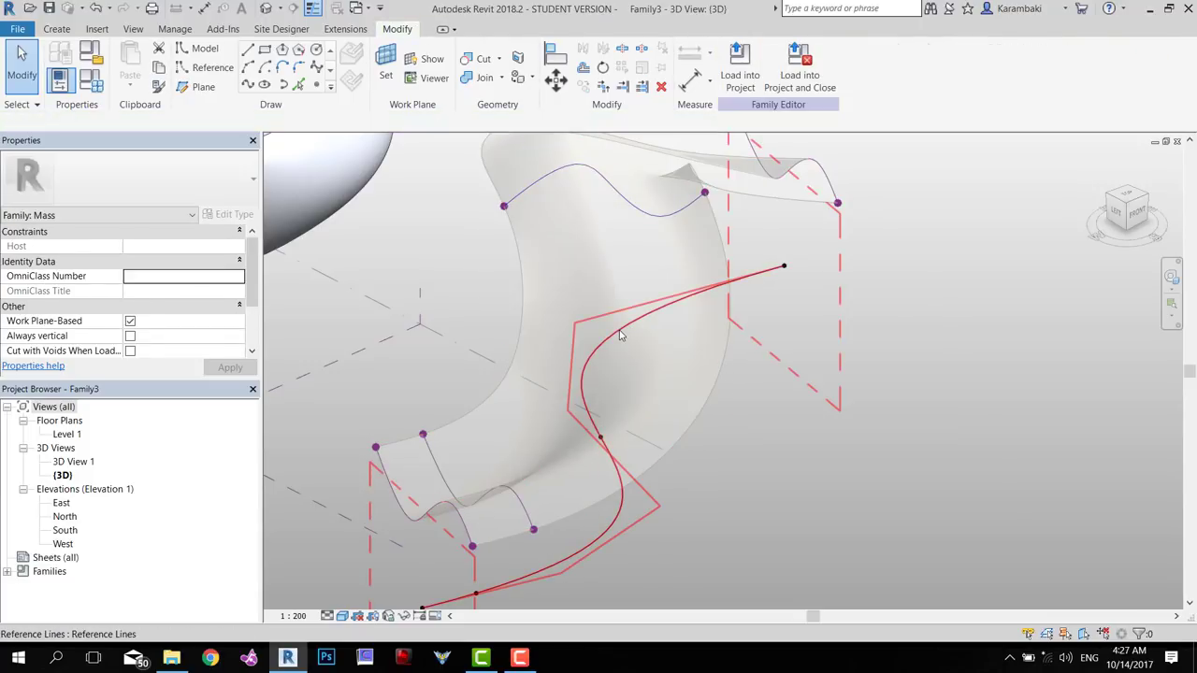
scroll(620, 332, "down", 3)
left_click(760, 325)
left_click(682, 311)
left_click(861, 72)
left_click(874, 296)
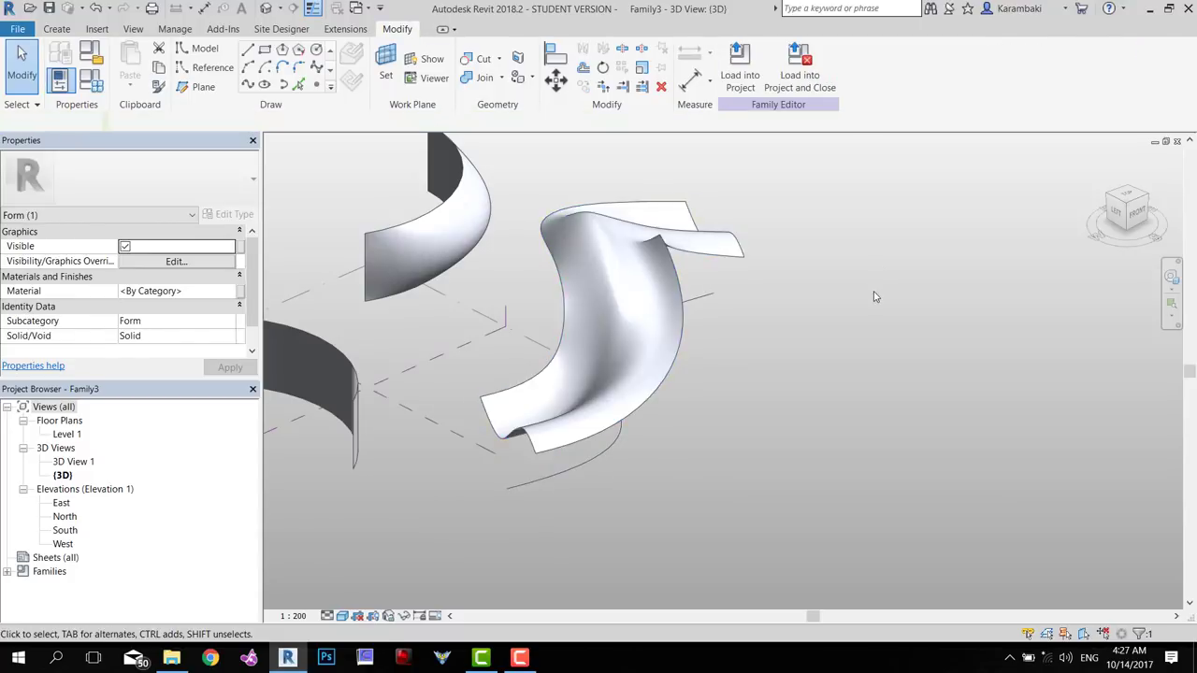
Divide the surfaces of the two arc forms and the S-shaped form into UV grids
middle_click_drag(874, 296, 920, 391)
mouse_move(920, 391)
middle_mouse_down("shift")
mouse_move(920, 488)
mouse_move(654, 516)
mouse_move(421, 406)
mouse_move(919, 394)
mouse_move(582, 435)
mouse_move(828, 361)
mouse_move(649, 382)
middle_mouse_up("shift")
middle_click_drag(916, 361, 702, 284, "shift")
left_click(840, 284)
left_click(823, 67)
middle_click_drag(708, 339, 1036, 303, "shift")
left_click(1036, 303)
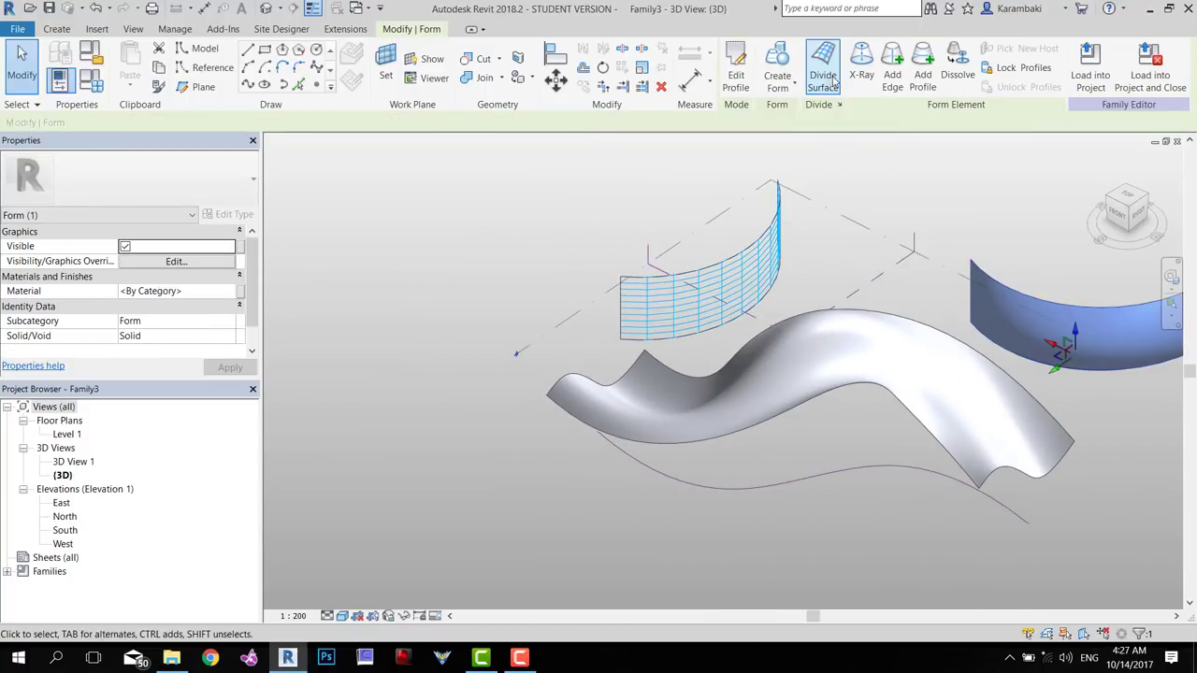
left_click(823, 70)
left_click(804, 348)
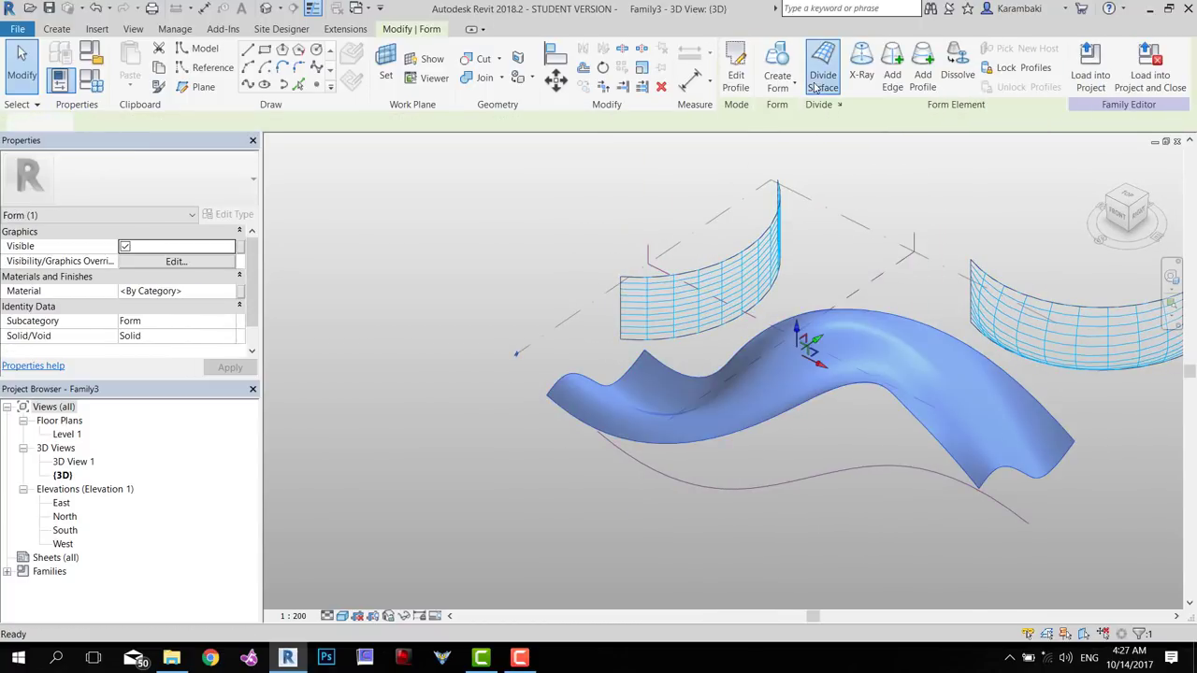
left_click(1010, 187)
Apply the K-Attractor Pattern Solid Sample to the divided surface of the first arc form
middle_click_drag(1016, 193, 815, 210, "shift")
middle_click_drag(711, 177, 798, 293)
scroll(648, 287, "up", 3)
left_click(649, 287)
middle_click_drag(648, 287, 645, 285, "shift")
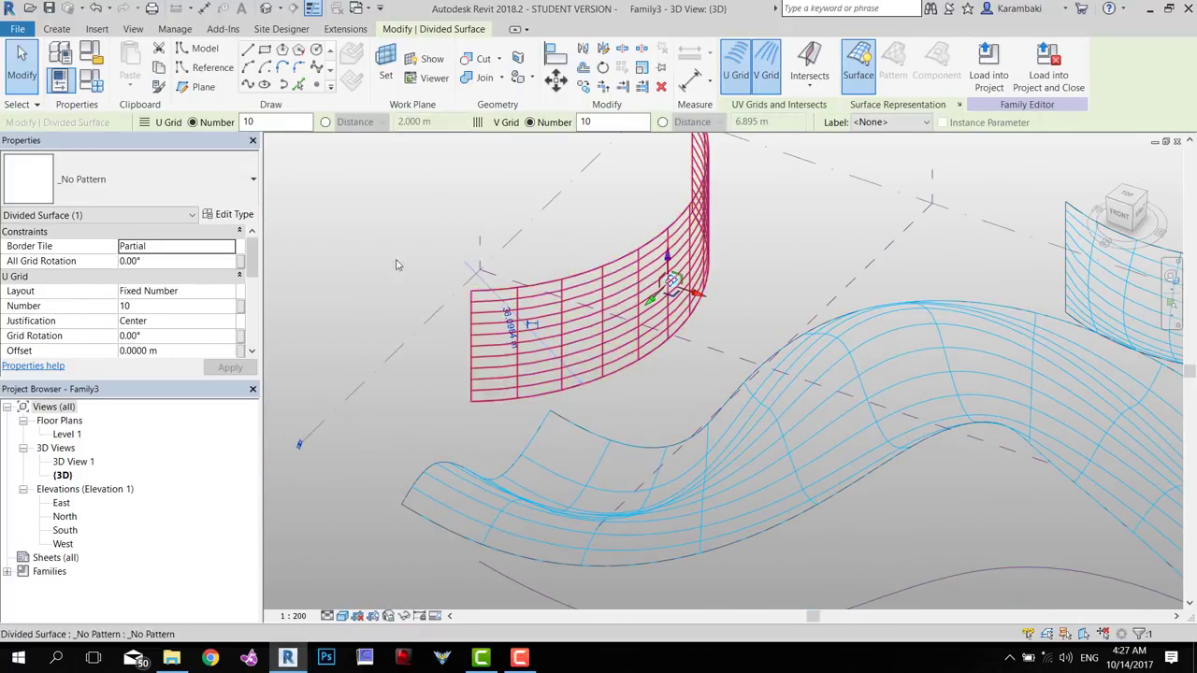
left_click(158, 191)
scroll(152, 449, "down", 4)
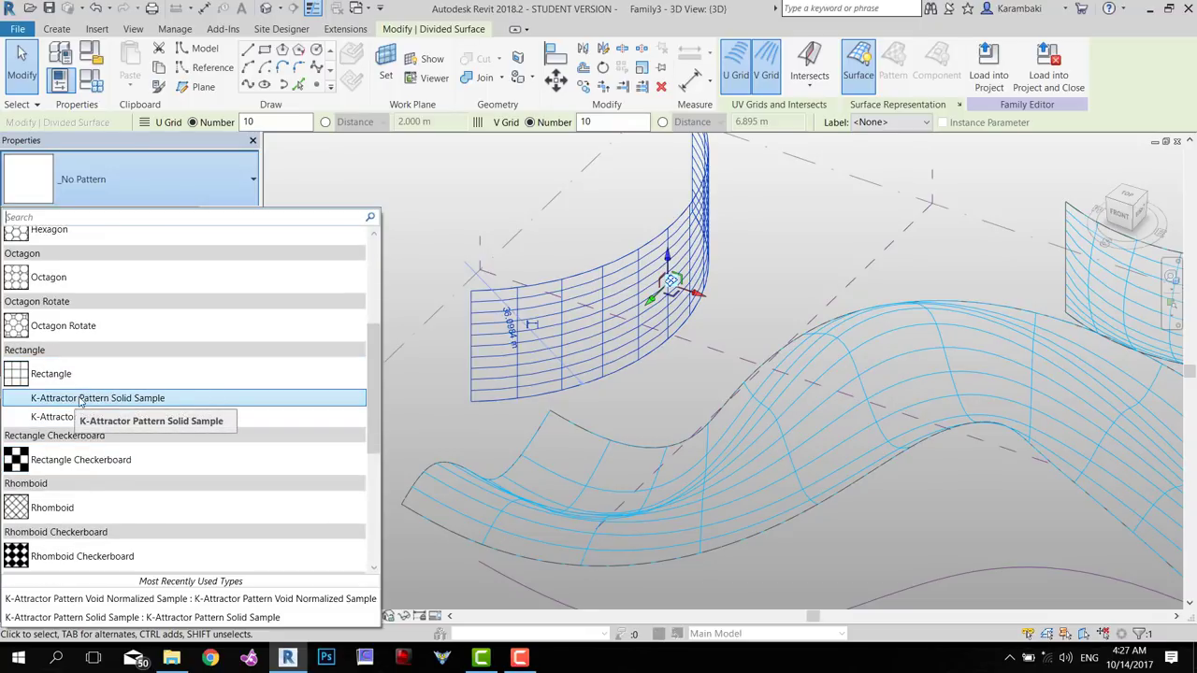
left_click(114, 399)
key("Escape")
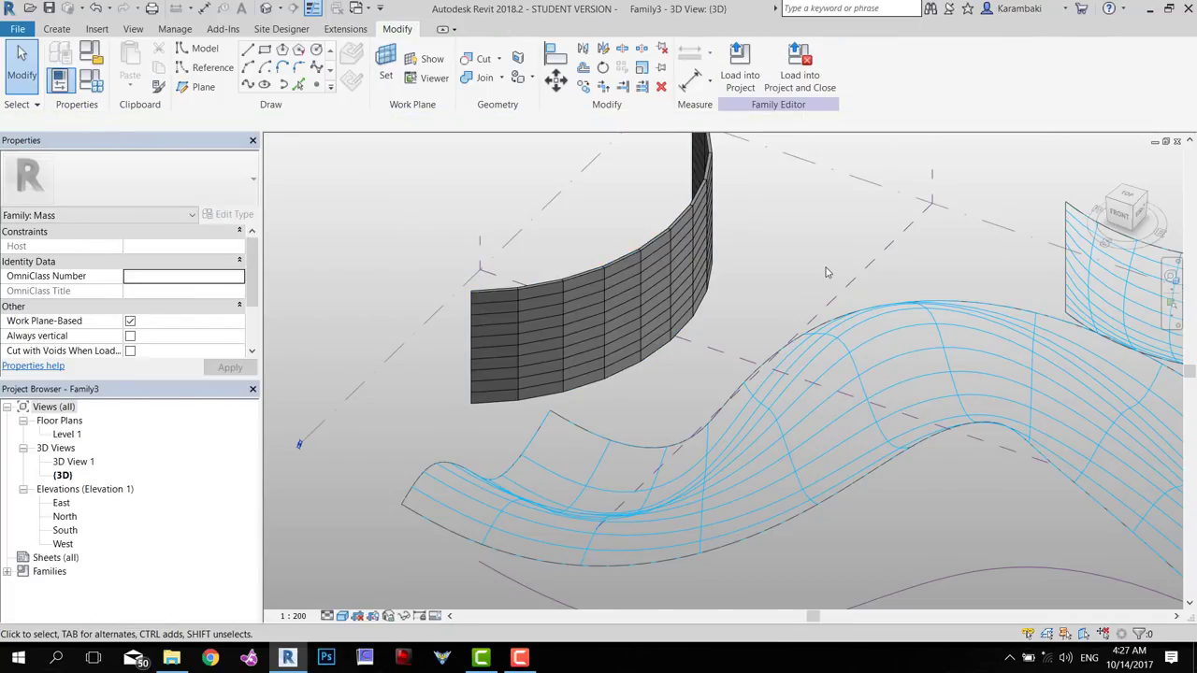
Apply the K-Attractor Pattern Void Normalized Sample to the divided surface of the S-shaped form
middle_click_drag(667, 346, 591, 282, "shift")
scroll(593, 245, "up", 3)
mouse_move(590, 206)
middle_mouse_down("shift")
mouse_move(773, 174)
mouse_move(811, 190)
mouse_move(727, 203)
mouse_move(882, 214)
middle_mouse_up("shift")
scroll(811, 190, "down", 3)
left_click(964, 229)
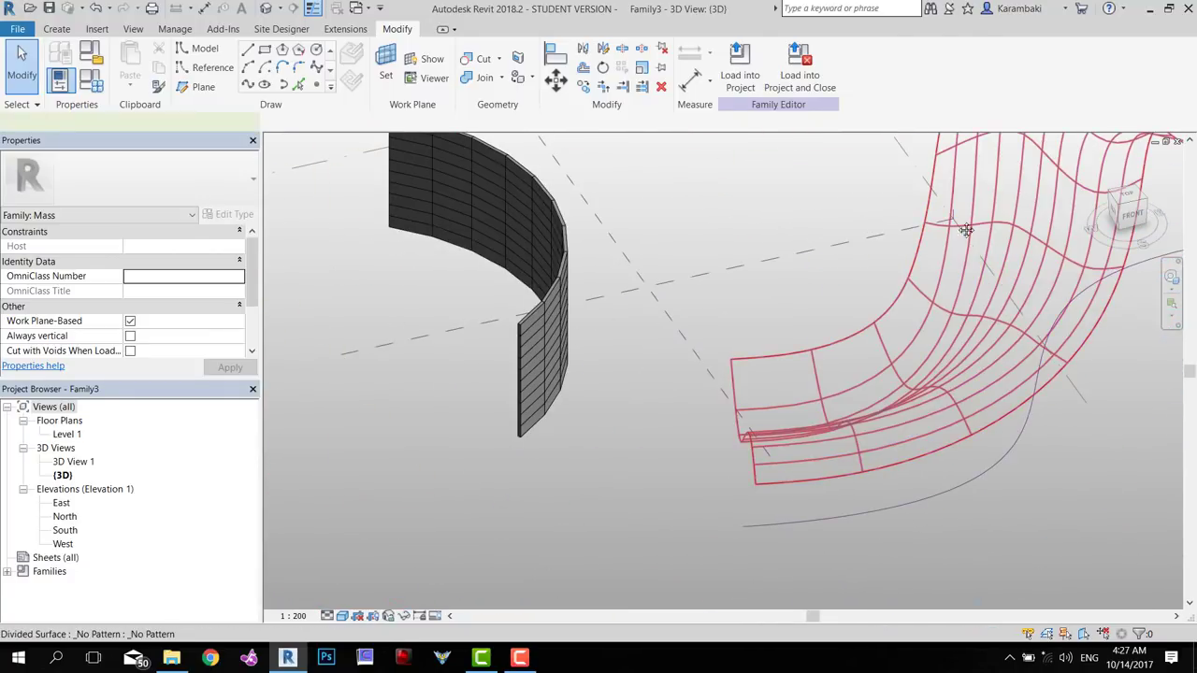
middle_click_drag(964, 230, 644, 306, "shift")
left_click(140, 178)
scroll(147, 405, "down", 2)
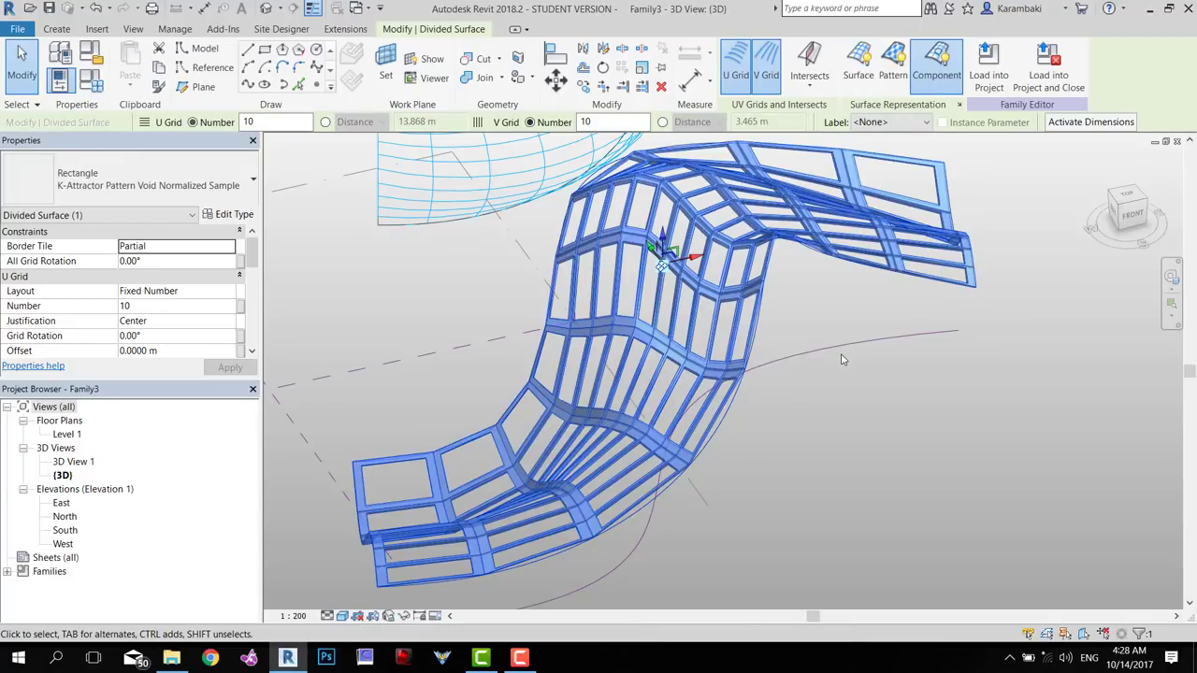
key("Escape")
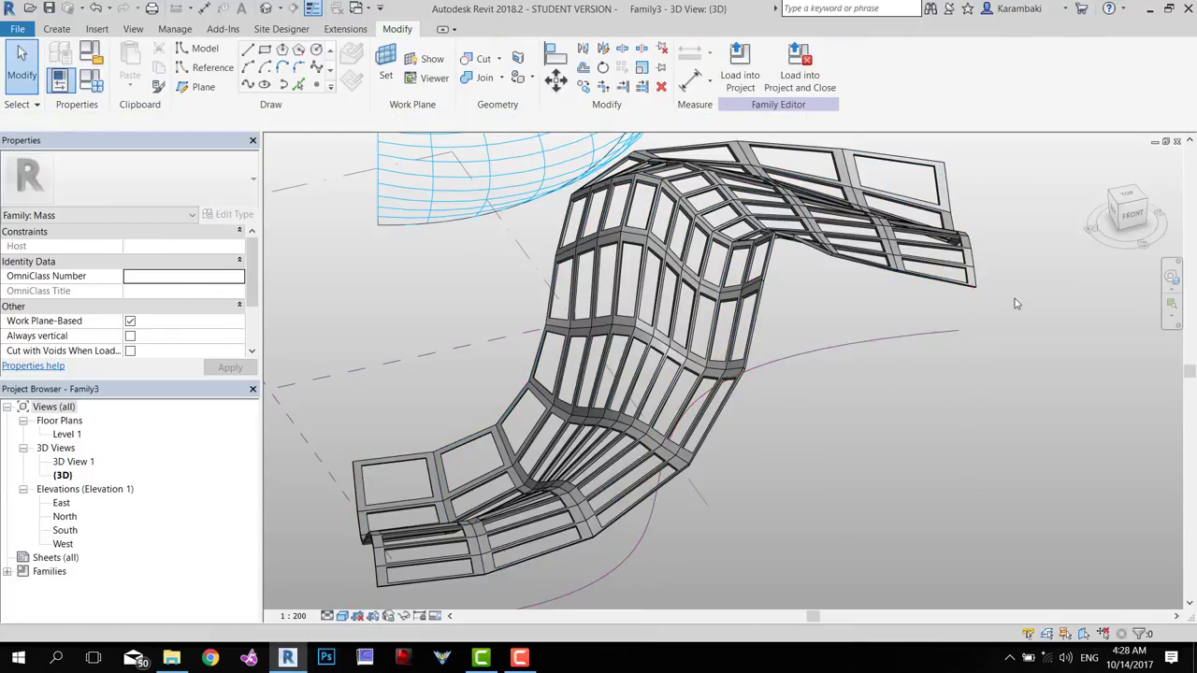
Set the U grid number of the S-shaped divided surface to 17
middle_click_drag(1014, 303, 660, 365, "shift")
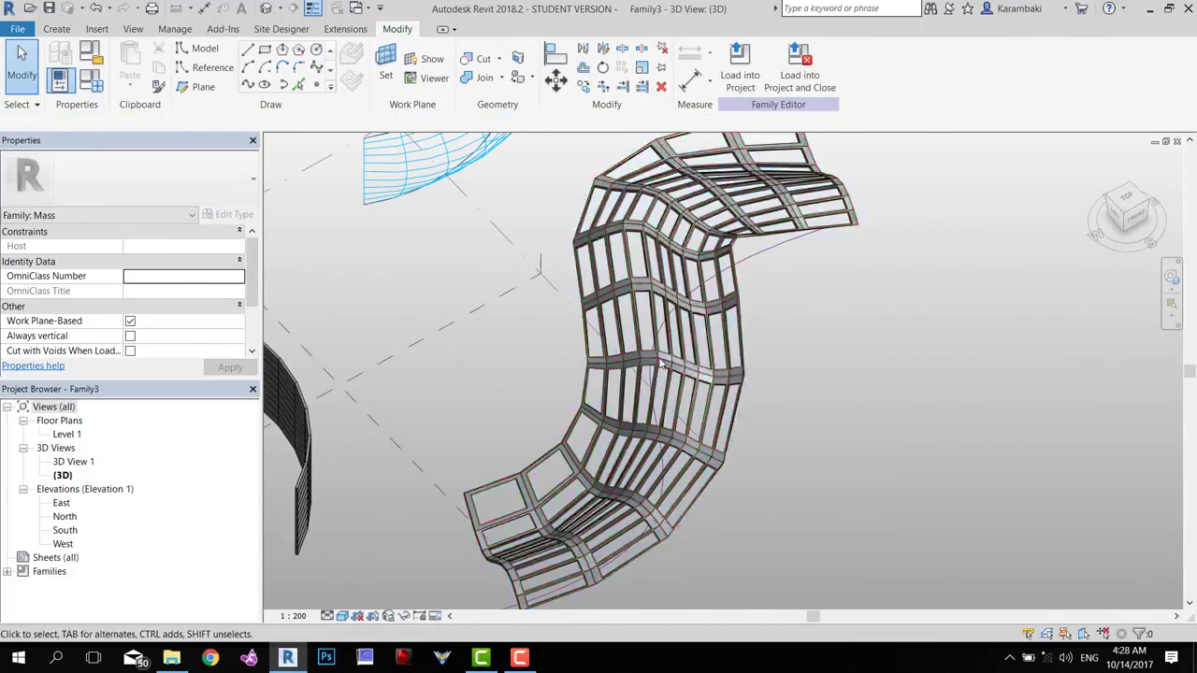
left_click(660, 365)
left_click(181, 305)
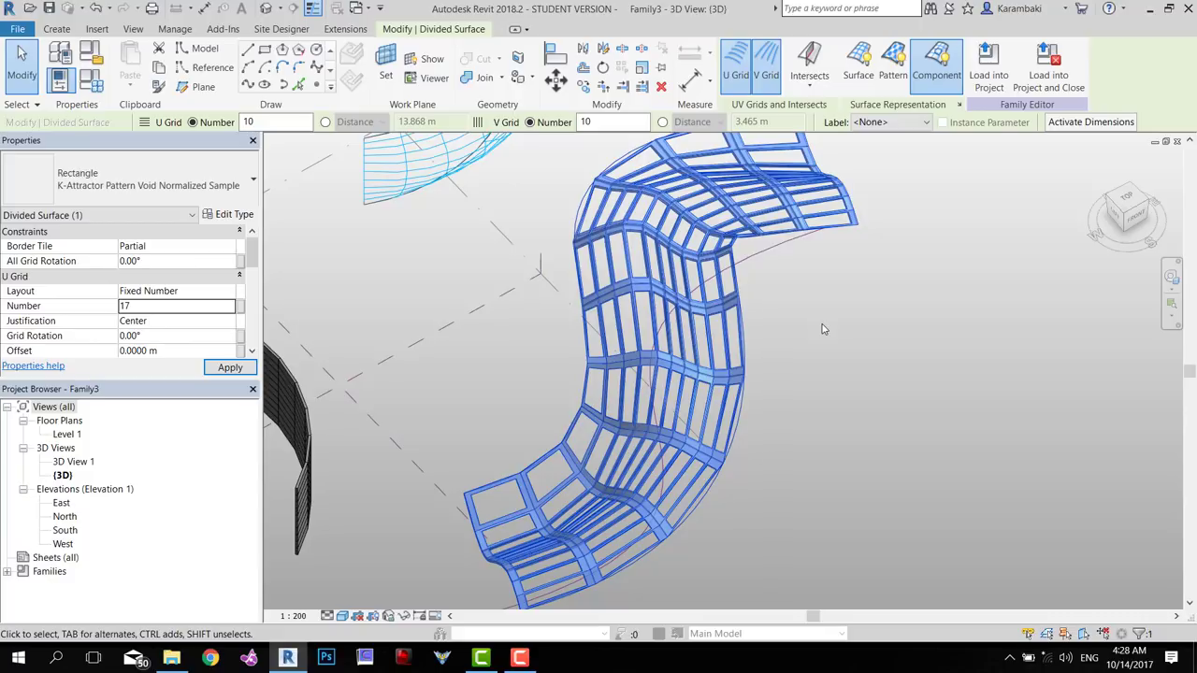
key("Return")
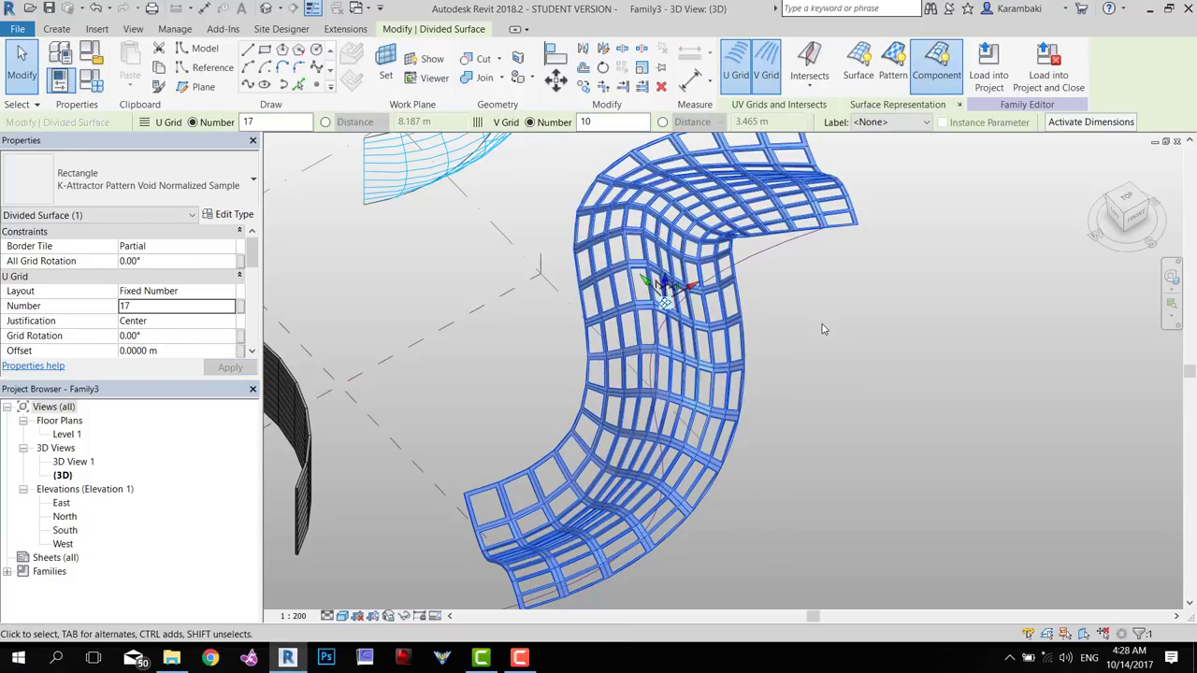
left_click(823, 329)
Apply the K-Attractor Pattern Void Normalized Sample to the bulged divided surface of the second arc form
middle_click_drag(943, 393, 687, 226, "shift")
left_click(645, 432)
middle_click_drag(623, 483, 524, 449, "shift")
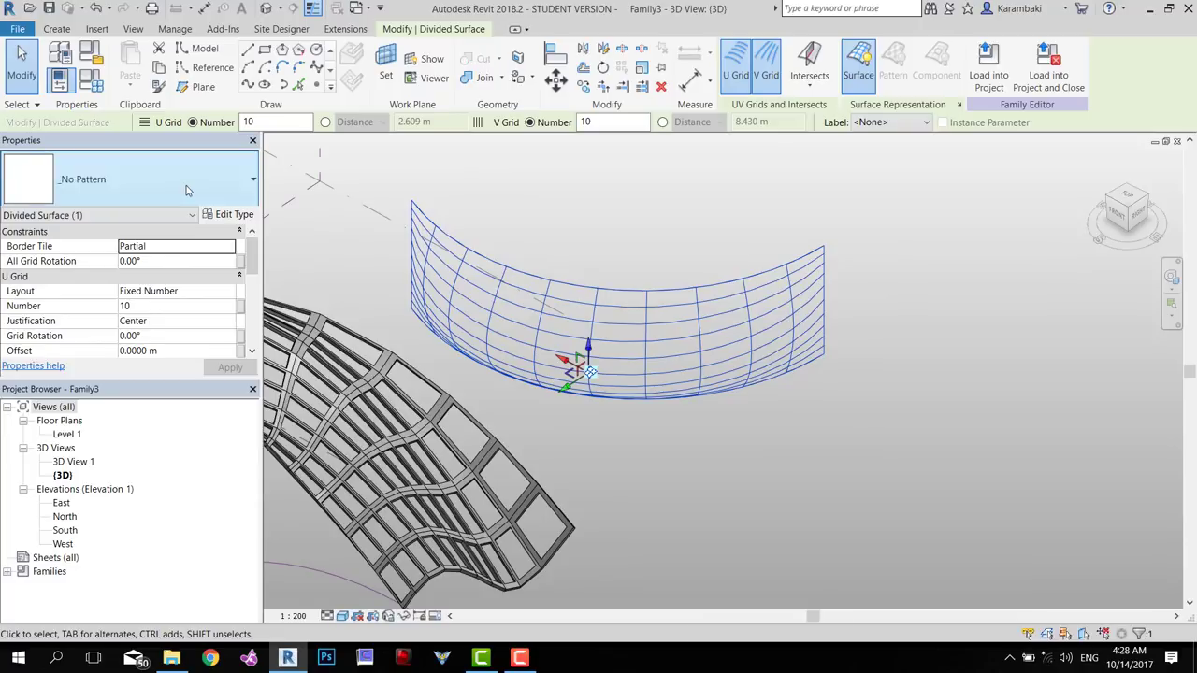
left_click(131, 179)
scroll(115, 400, "down", 2)
left_click(127, 453)
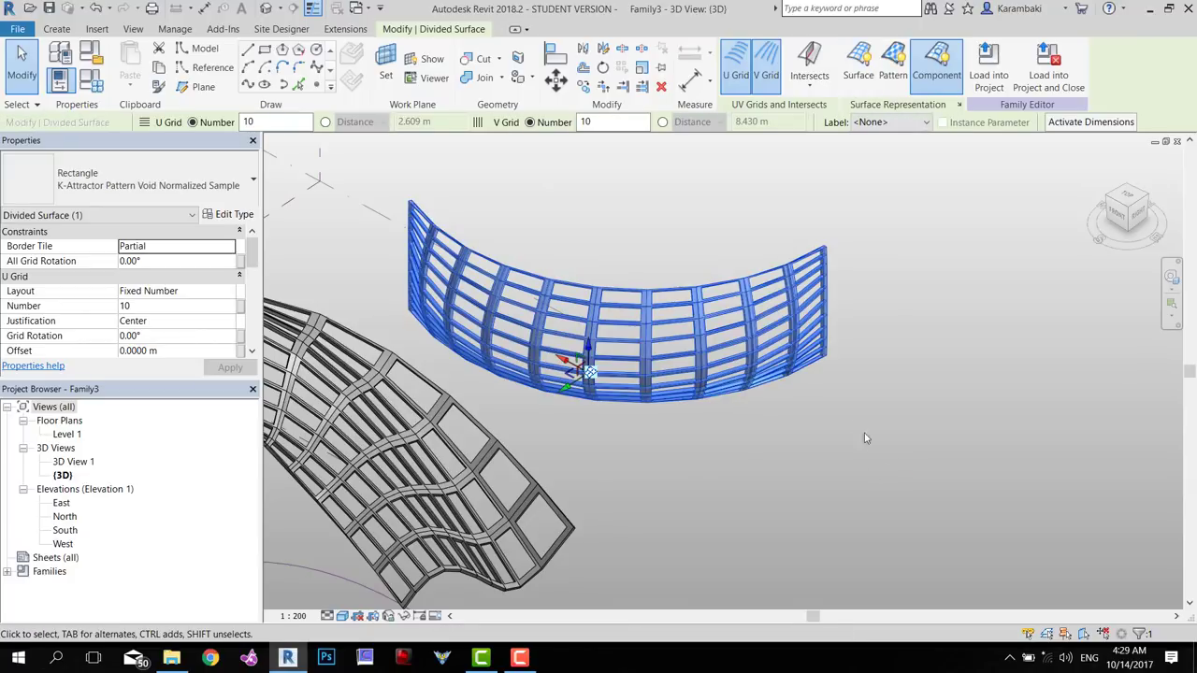
Set the All Grid Rotation of the bulged divided surface to 45°
left_click(157, 264)
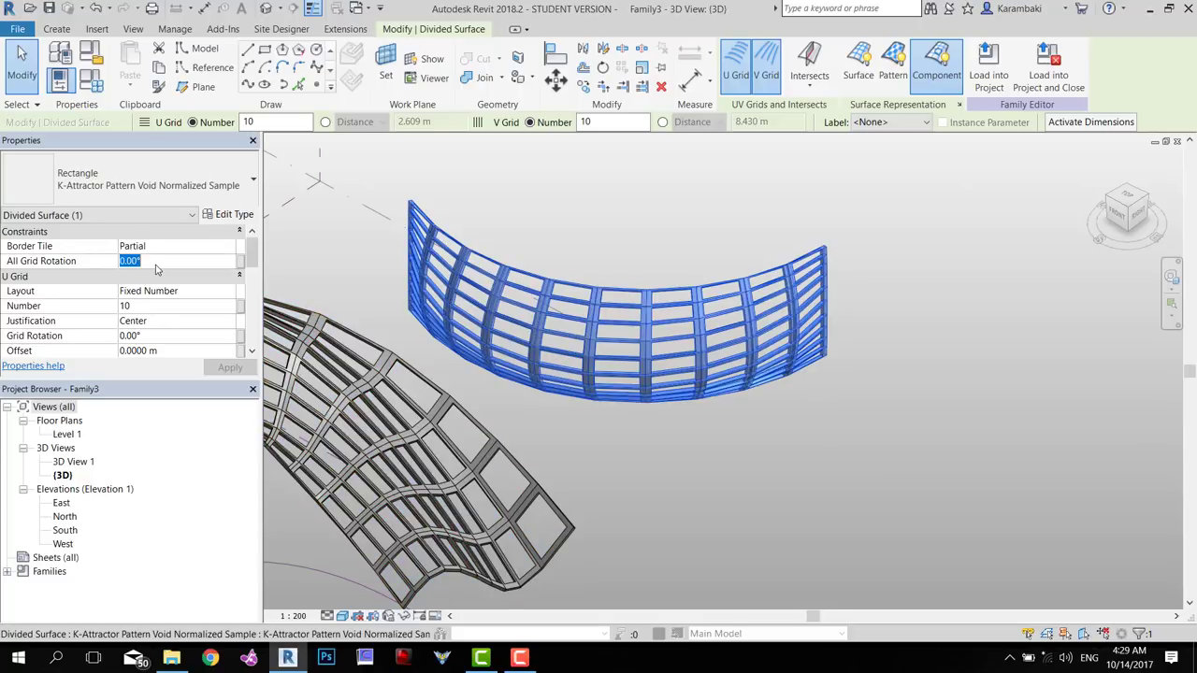
type("45")
key("Return")
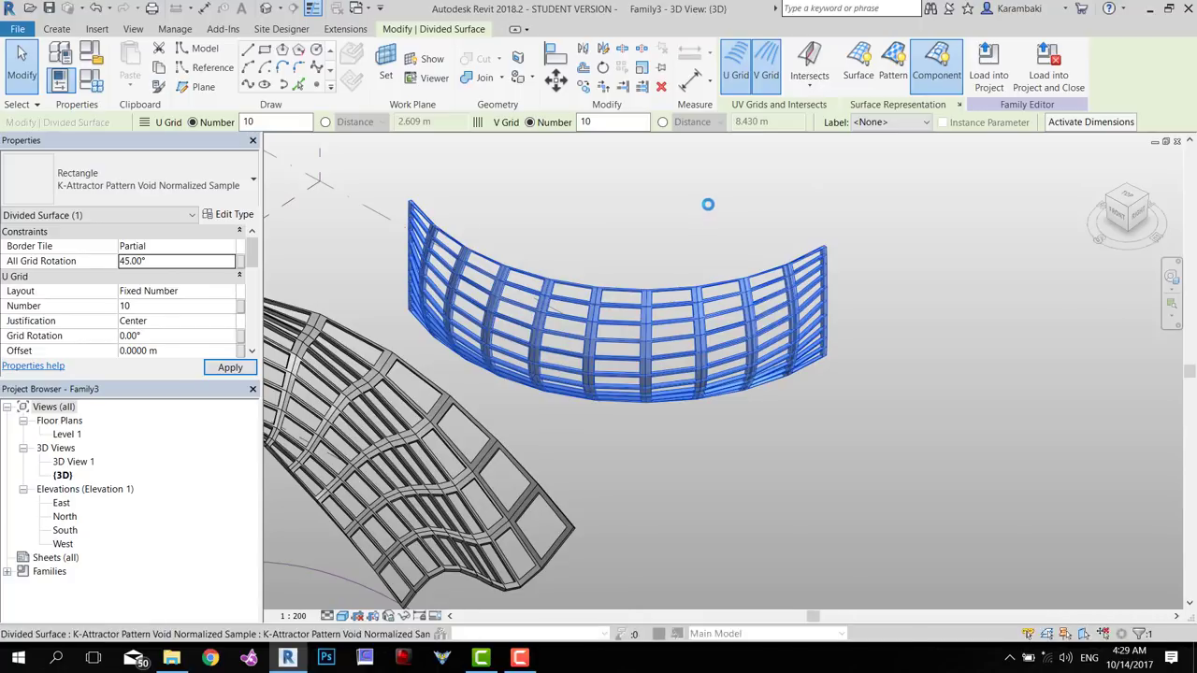
key("Escape")
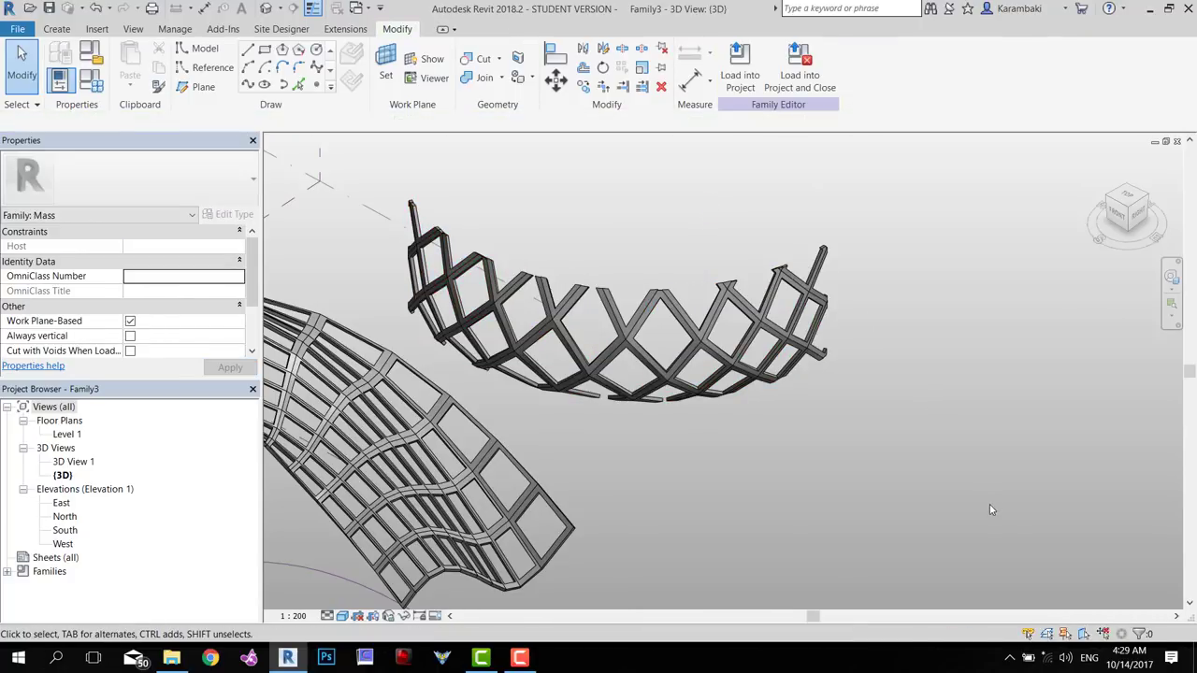
Set both the U grid and V grid numbers of the bulged divided surface to 20
middle_click_drag(990, 504, 941, 430, "shift")
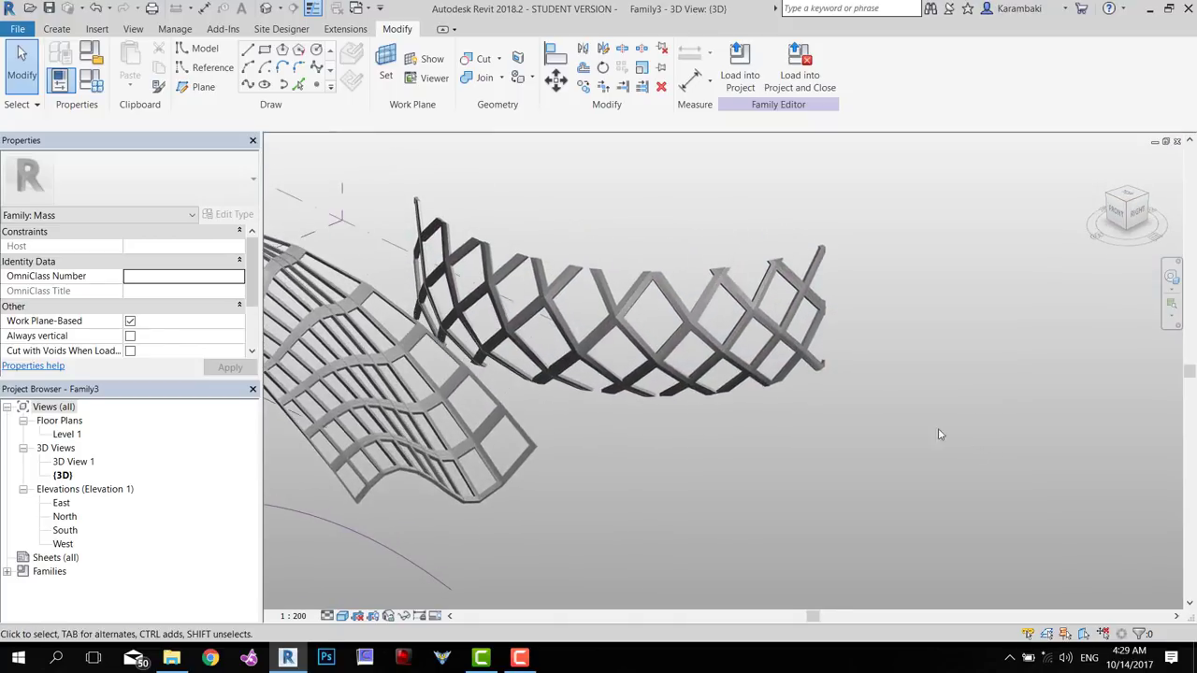
left_click(703, 334)
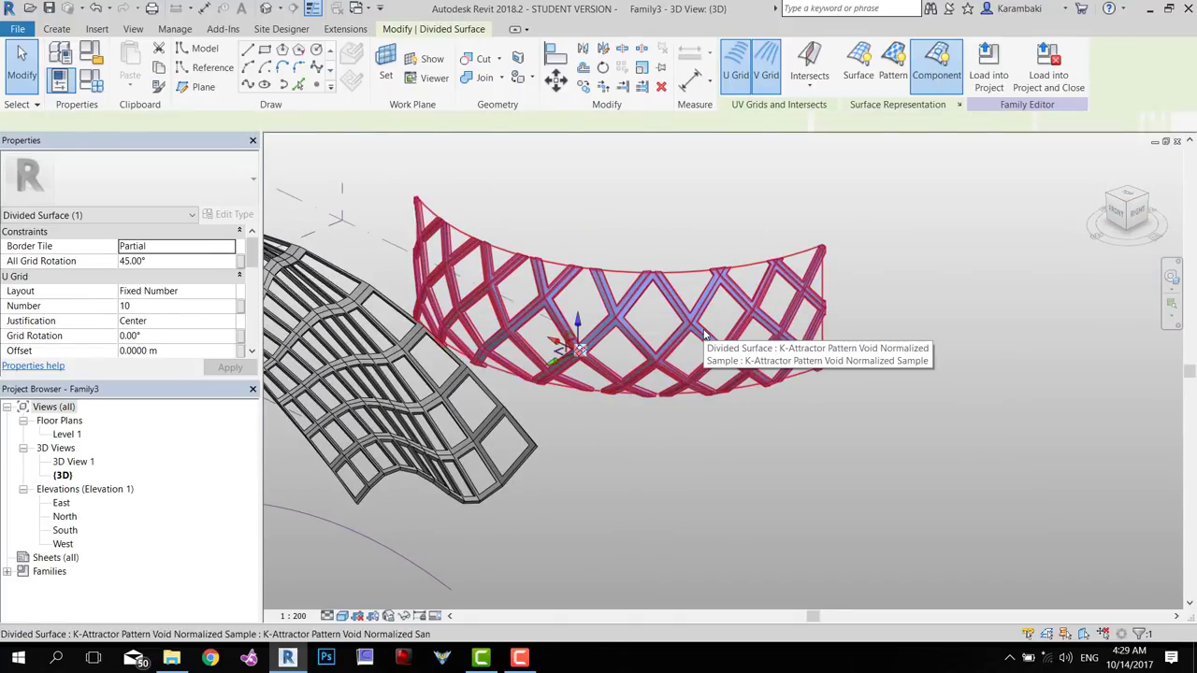
left_click(170, 306)
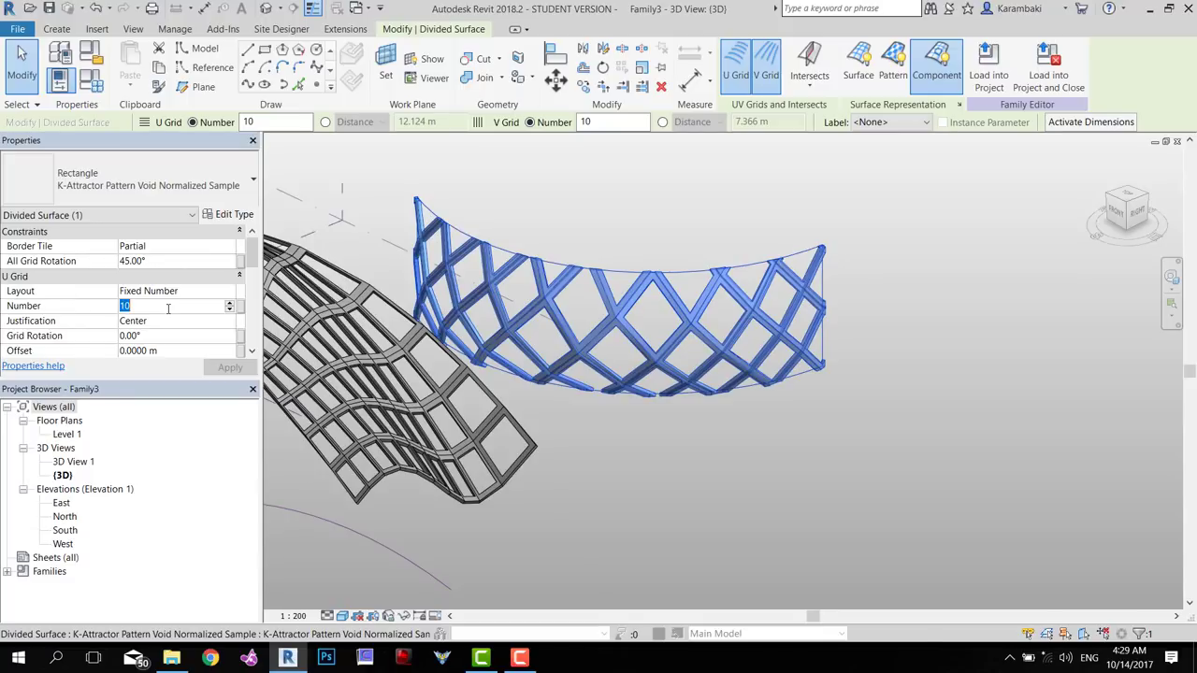
type("2")
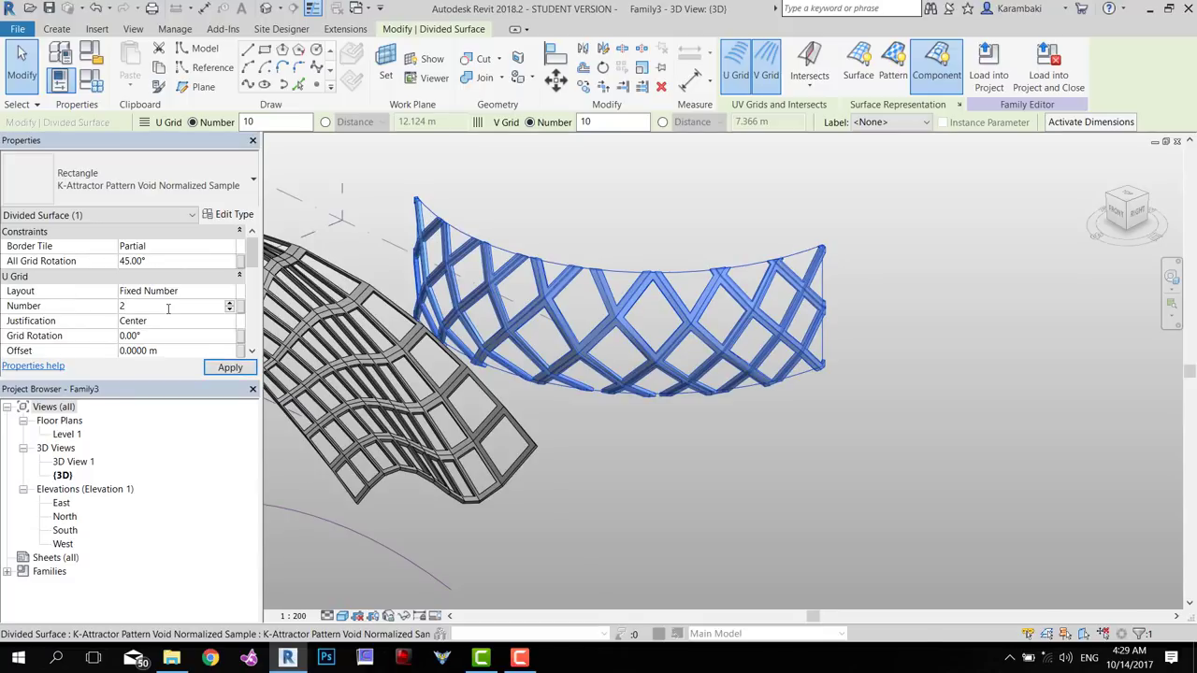
type("0")
scroll(95, 299, "down", 3)
left_click(146, 307)
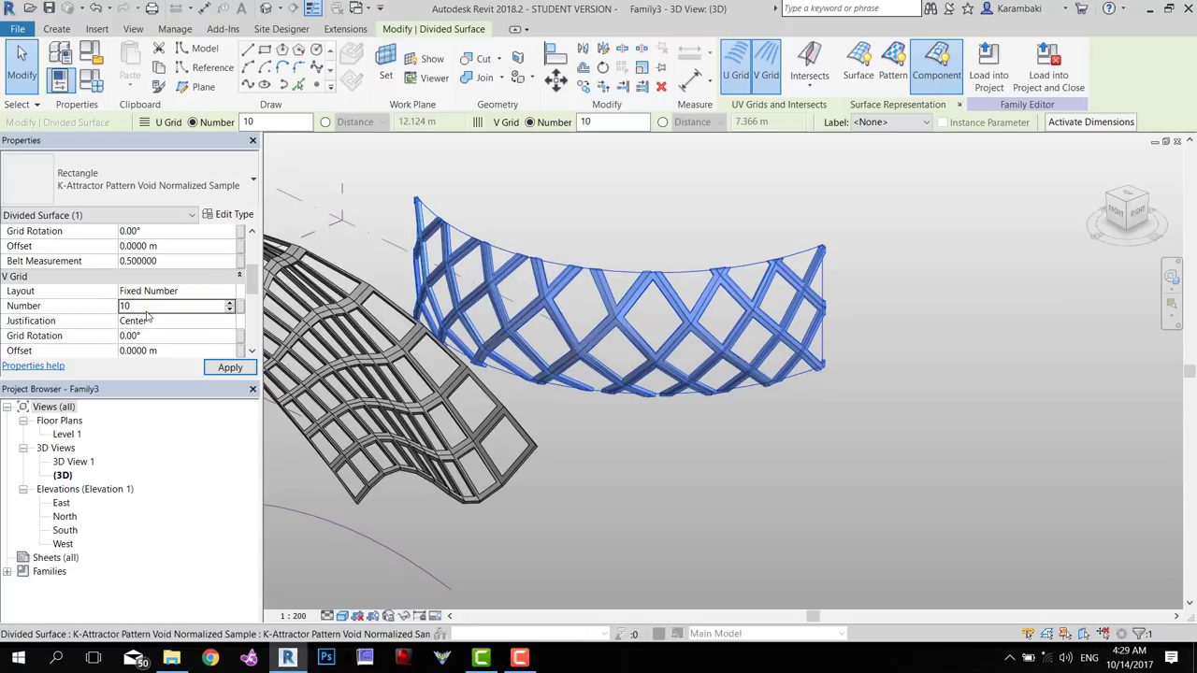
type("20")
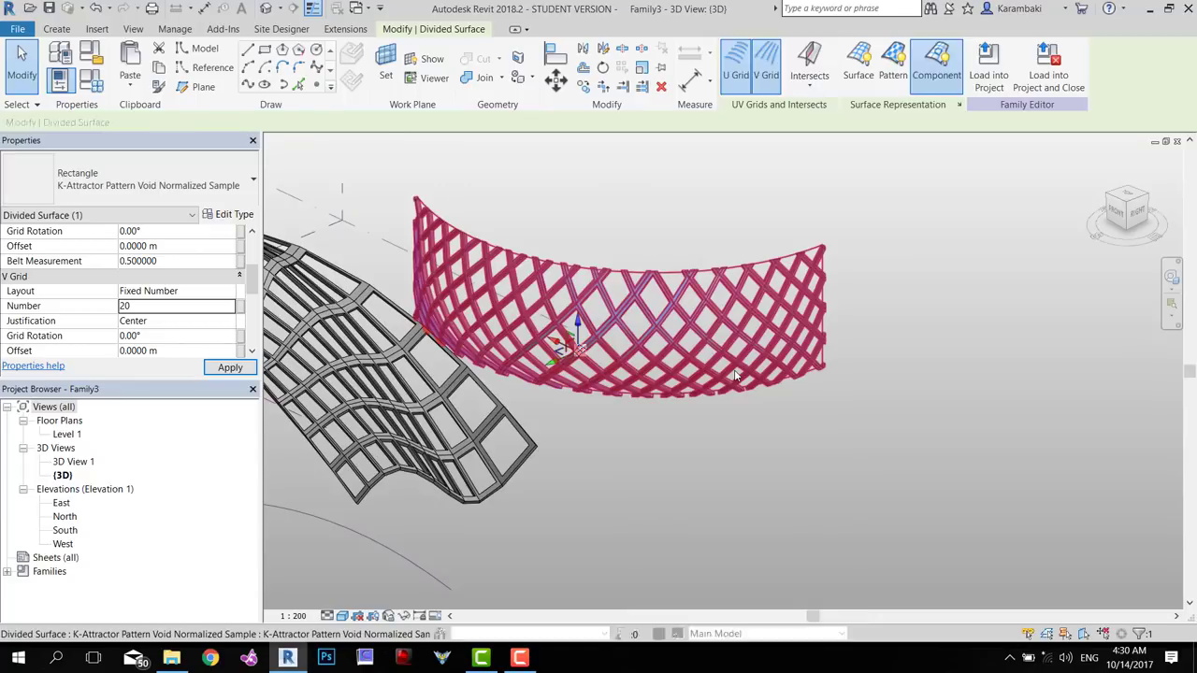
left_click(743, 482)
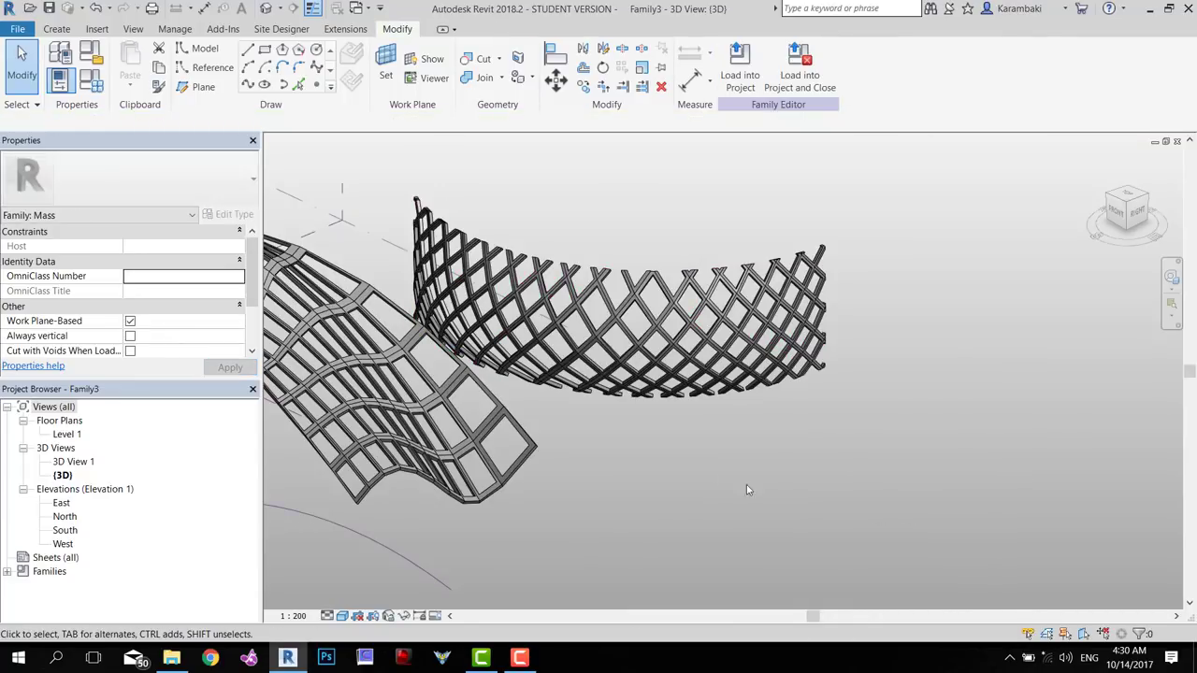
Place four reference points on Level 1, spaced along the convex side of the solid-panelled arc wall
middle_click_drag(719, 479, 1194, 532)
middle_click_drag(883, 217, 868, 289, "shift")
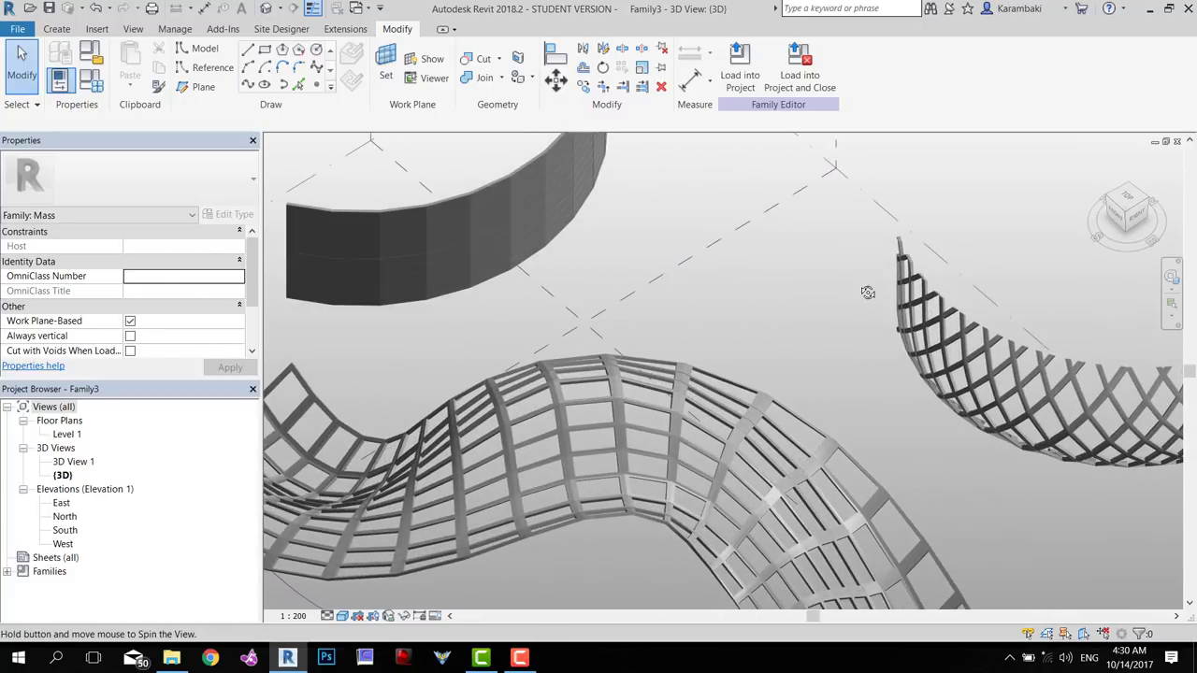
left_click(316, 85)
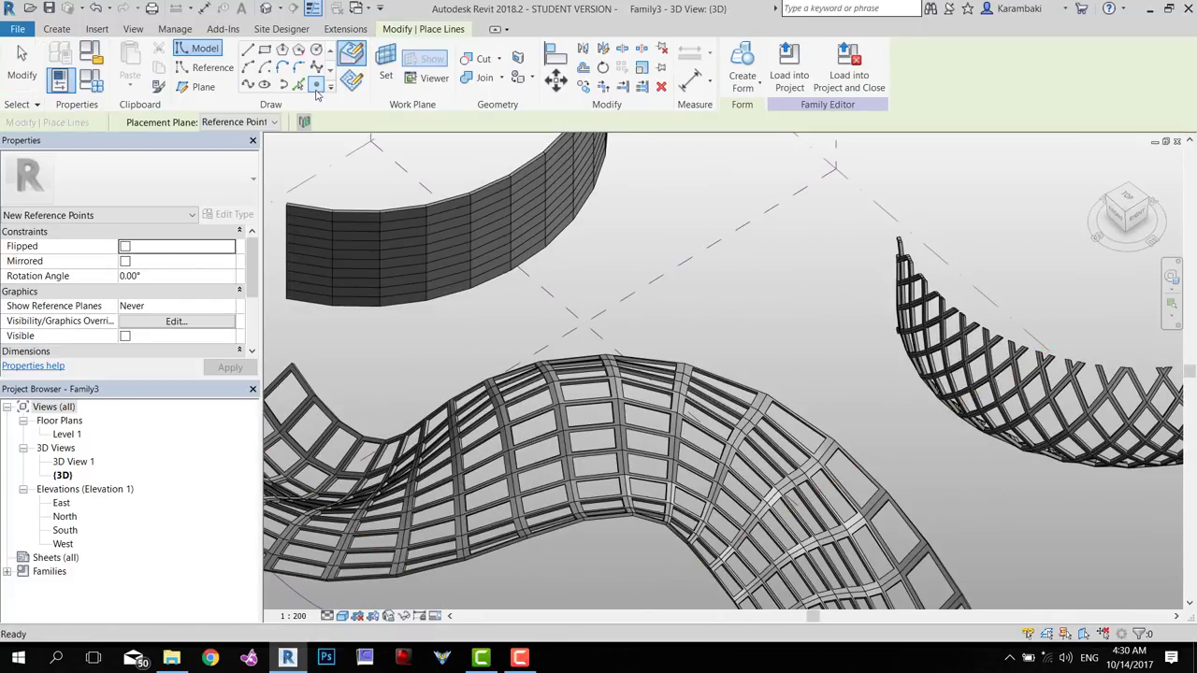
left_click(269, 121)
left_click(216, 135)
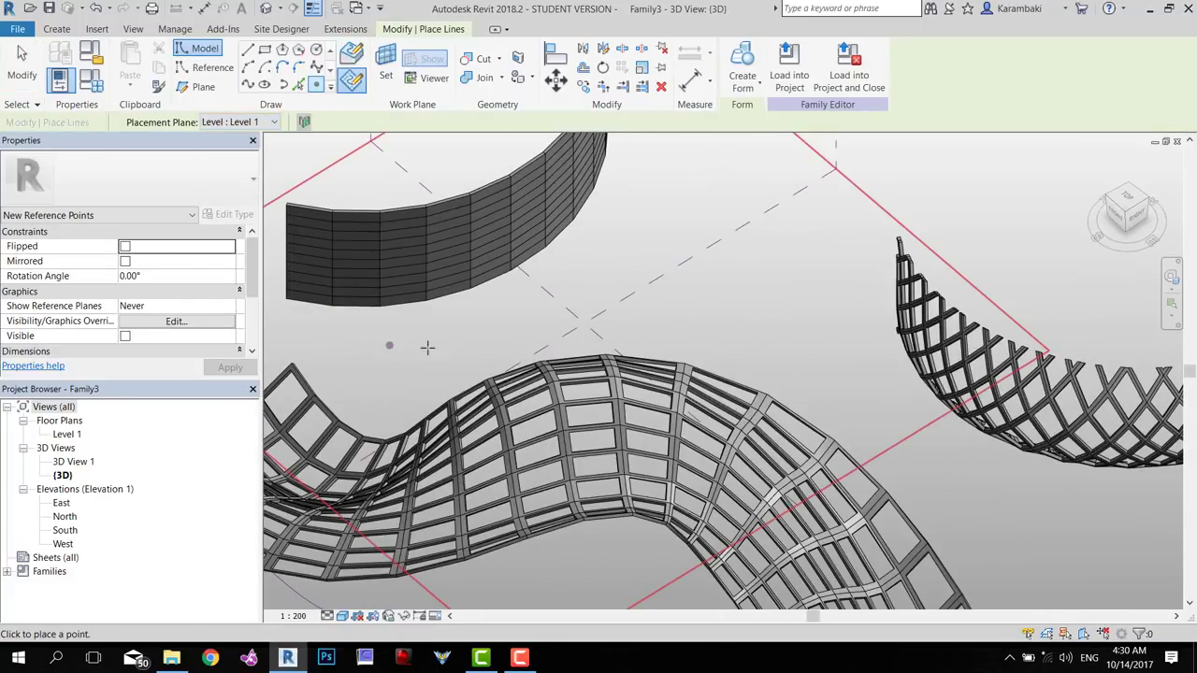
middle_click_drag(592, 275, 616, 353)
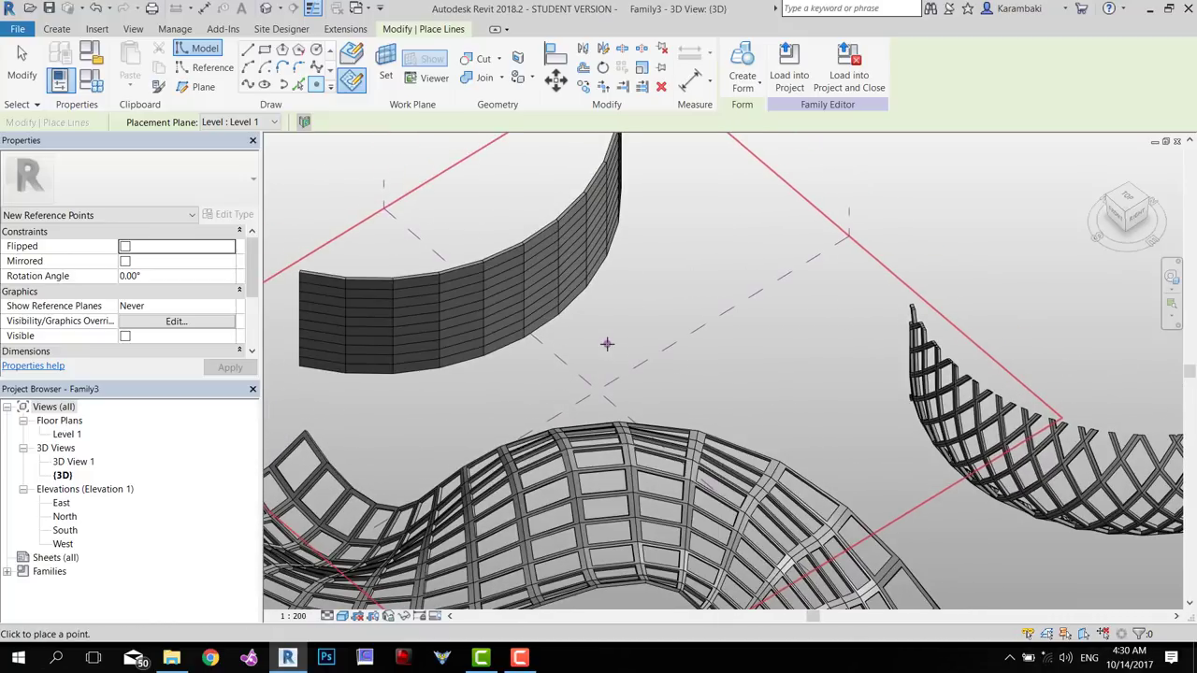
scroll(609, 345, "down", 2)
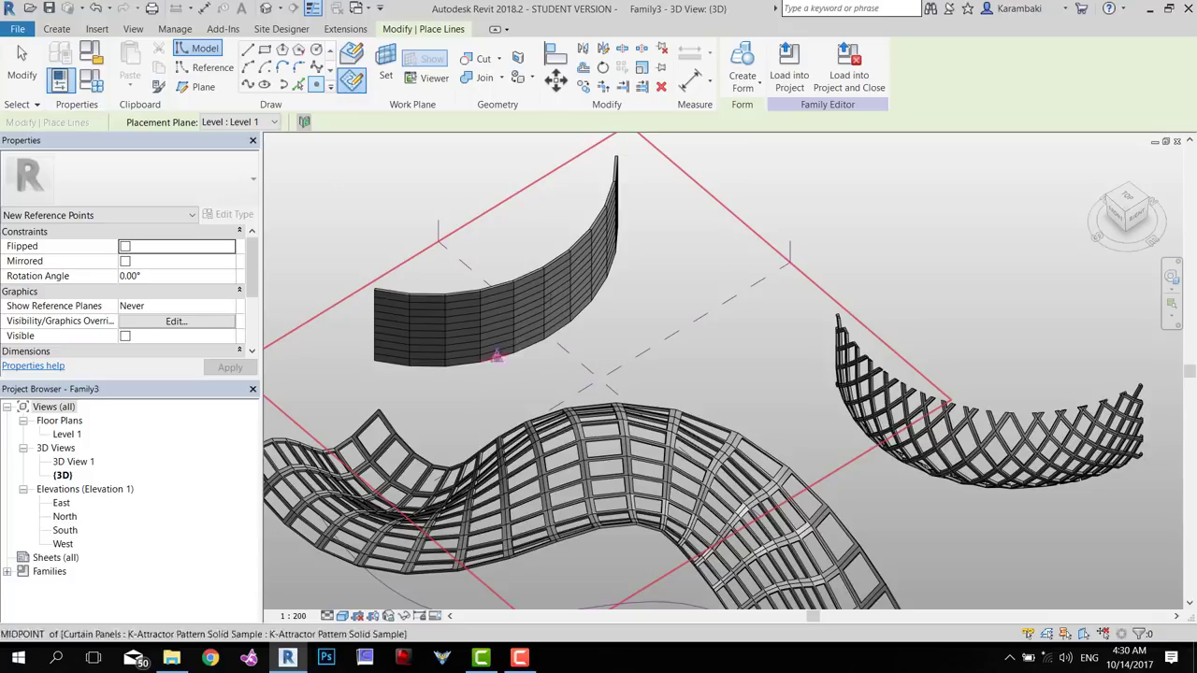
left_click(398, 391)
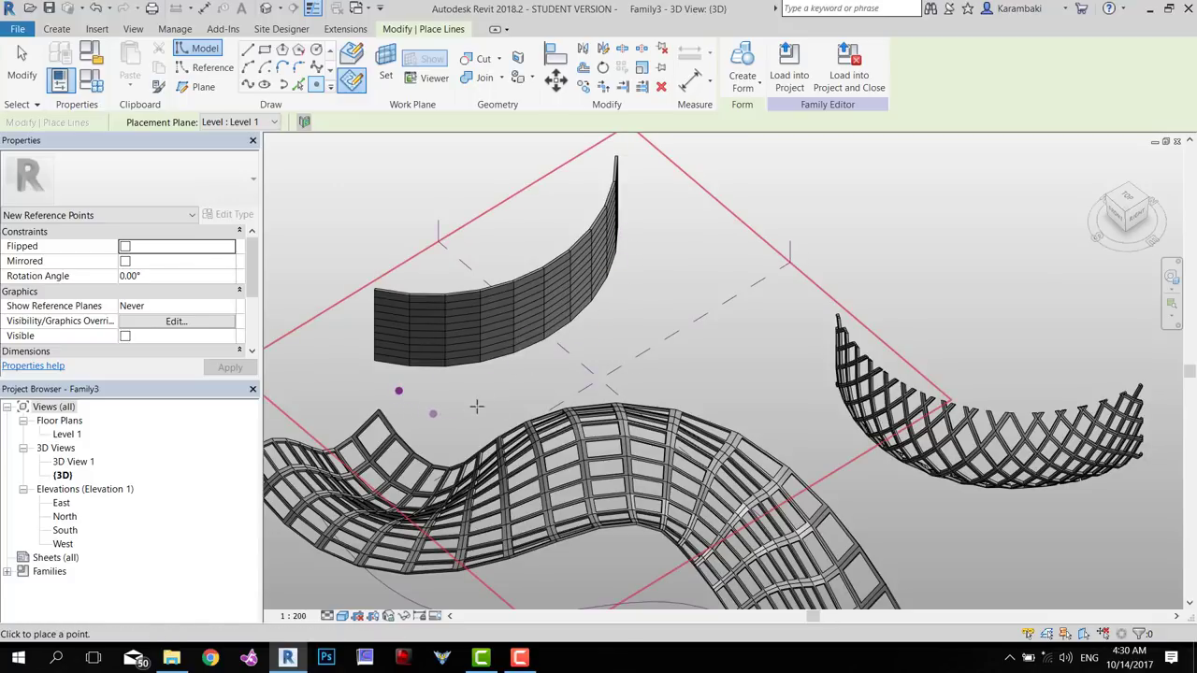
left_click(512, 375)
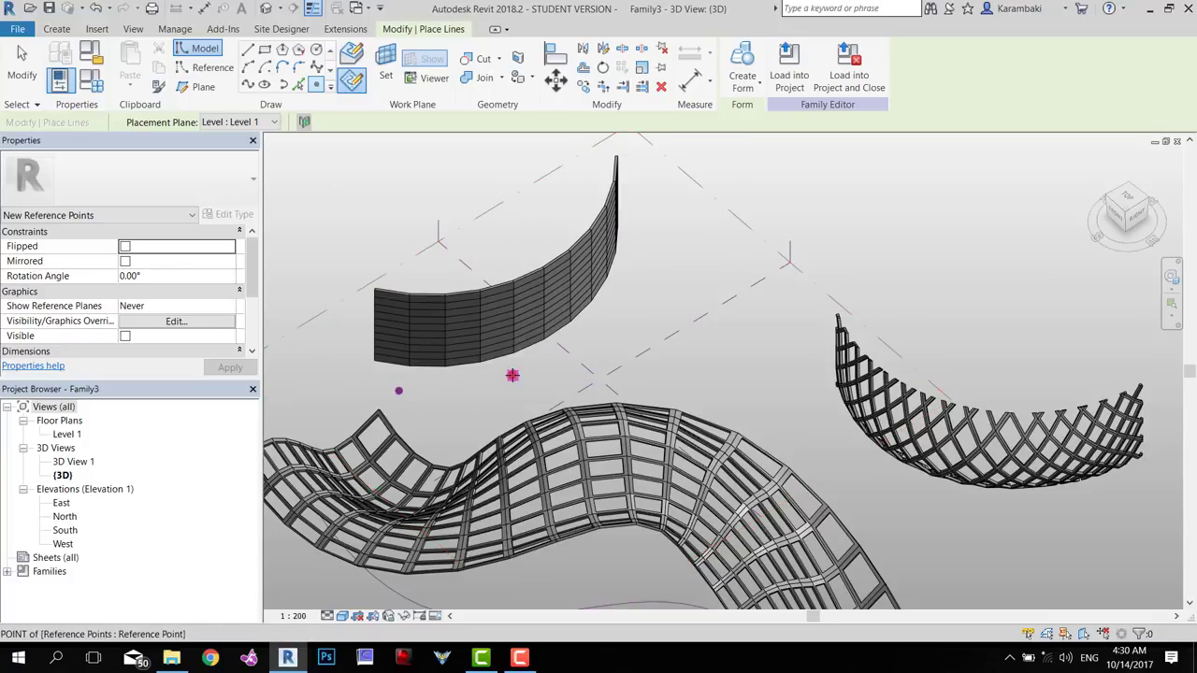
left_click(610, 308)
left_click(648, 260)
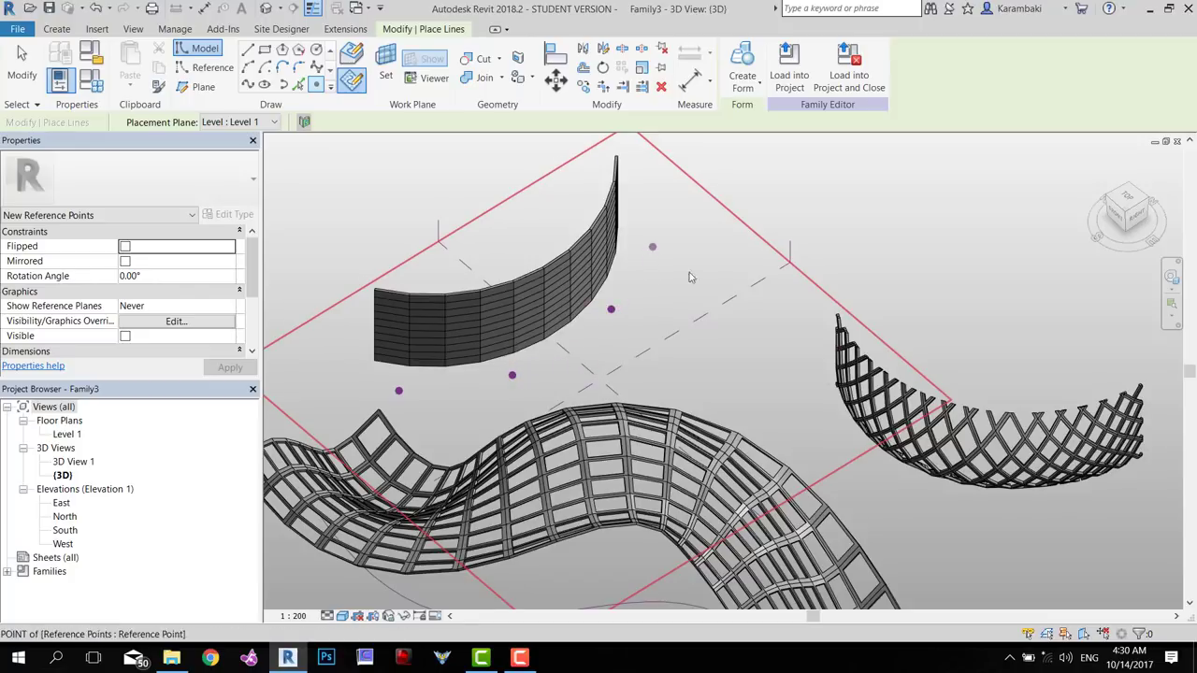
key("Escape")
key("Escape")
Raise two of the four reference points vertically: the second along the arc wall and the one at its far end
middle_click_drag(689, 273, 644, 412, "shift")
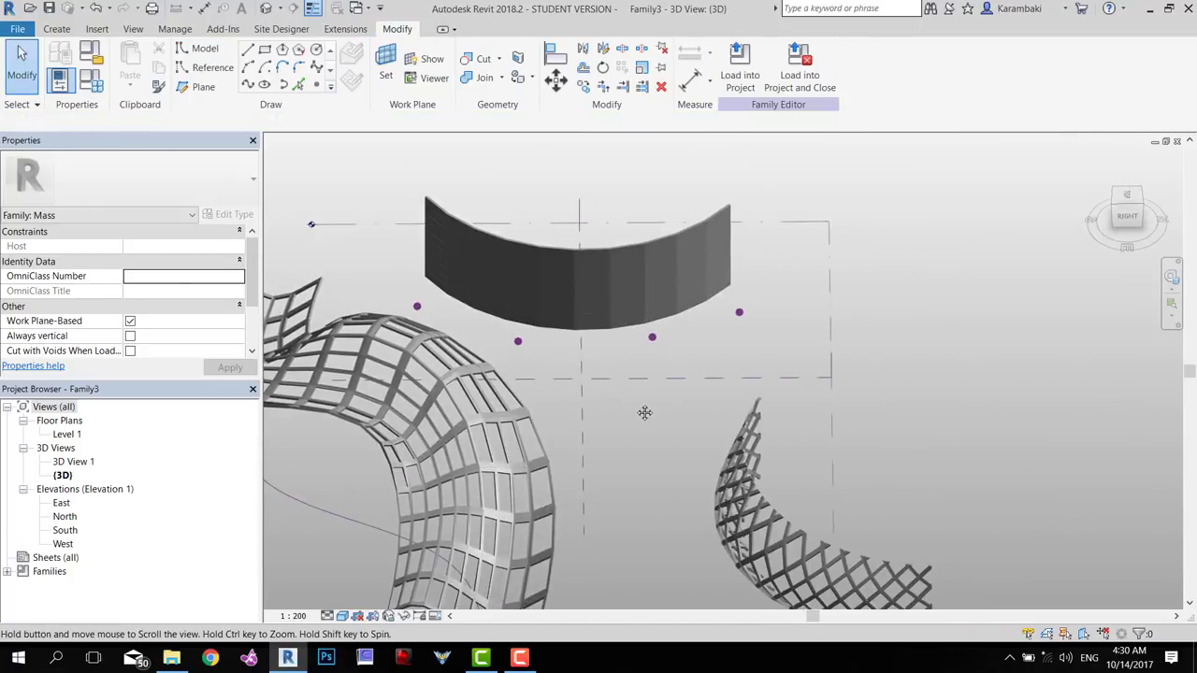
scroll(518, 344, "up", 3)
middle_click_drag(556, 417, 540, 494)
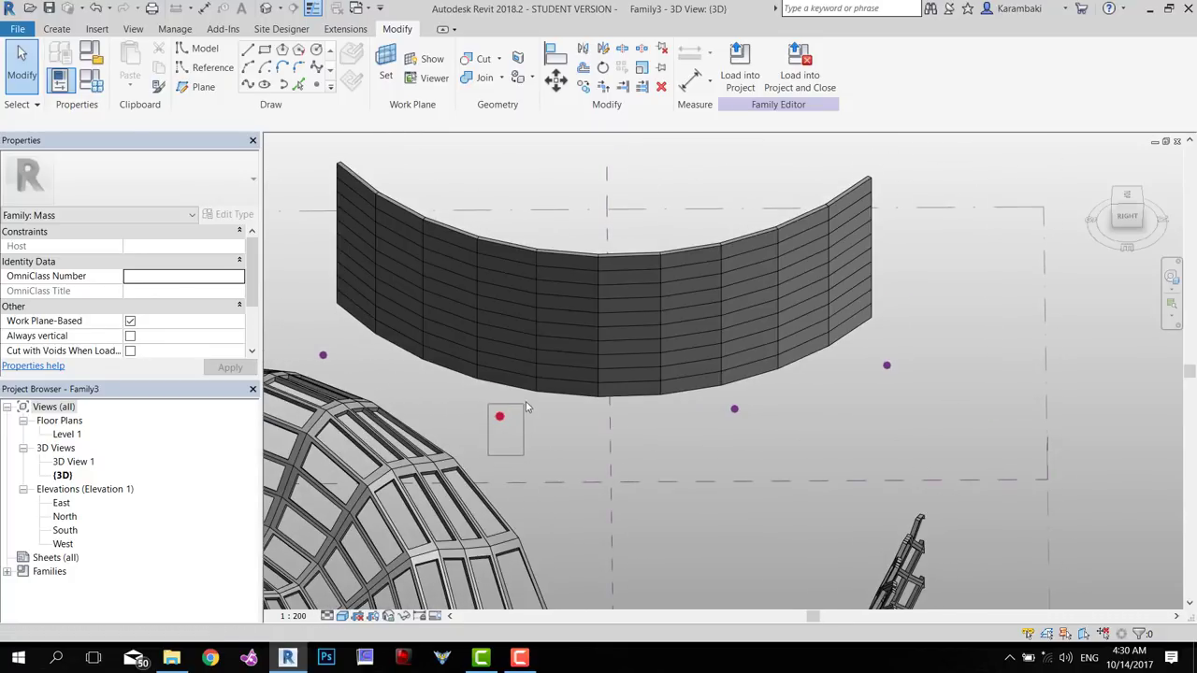
left_click_drag(500, 416, 504, 262)
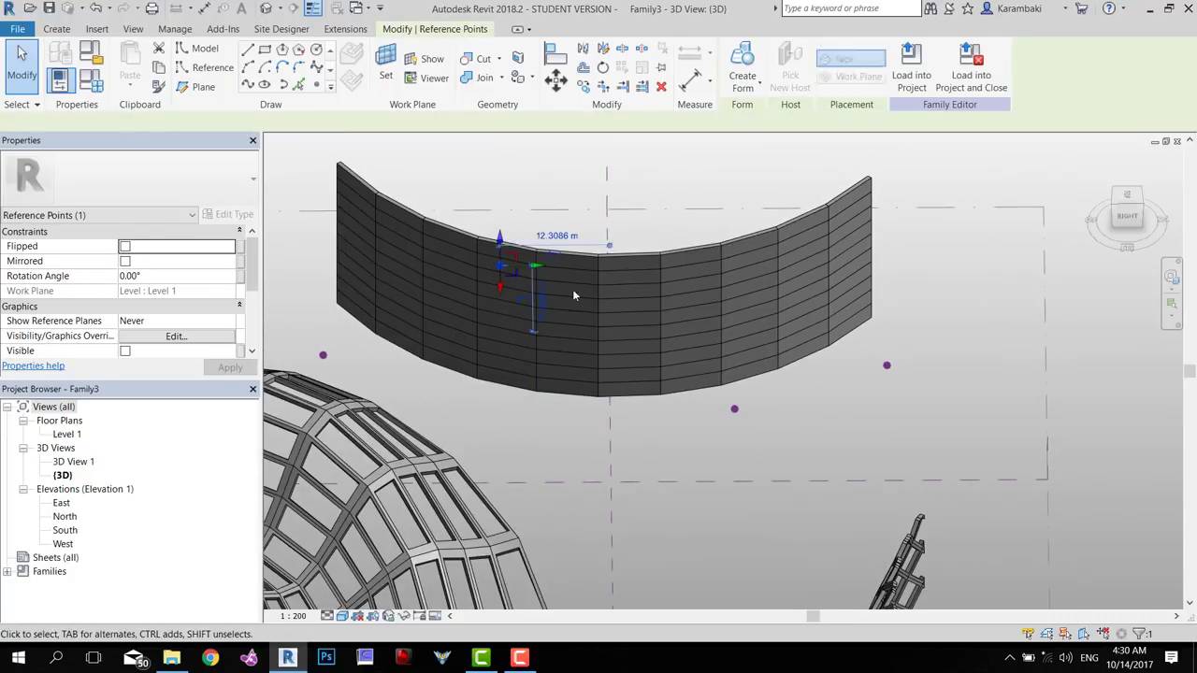
key("Escape")
left_click(886, 364)
left_click_drag(888, 339, 891, 186)
left_click(912, 472)
middle_click_drag(912, 472, 738, 459, "shift")
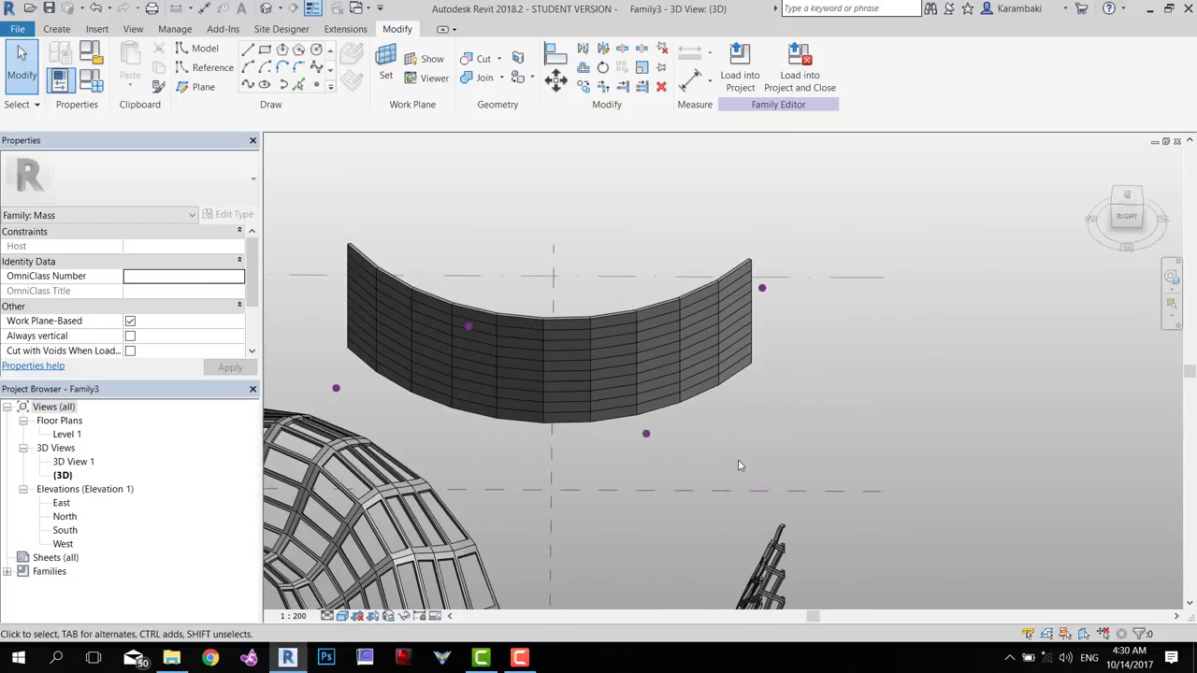
Open the inputs of the Dynamo Player script Parameter.K-Attractor (Element Location Method) By Family and Type
left_click(174, 29)
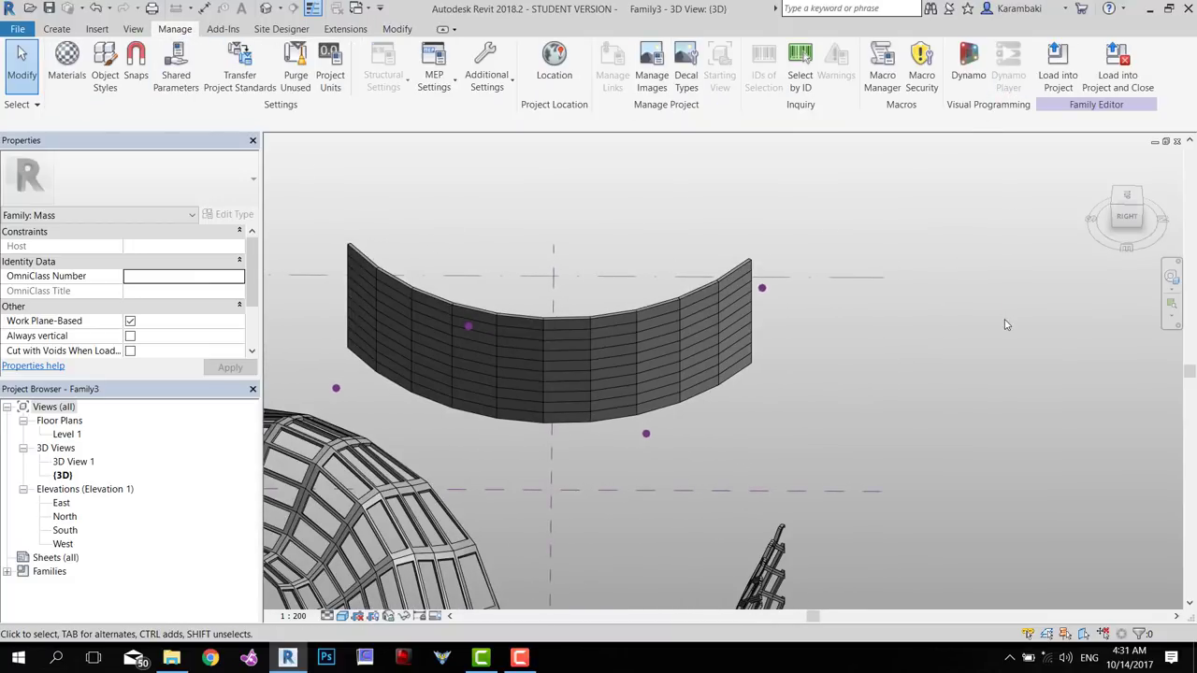
left_click_drag(448, 258, 558, 257)
left_click_drag(685, 87, 912, 65)
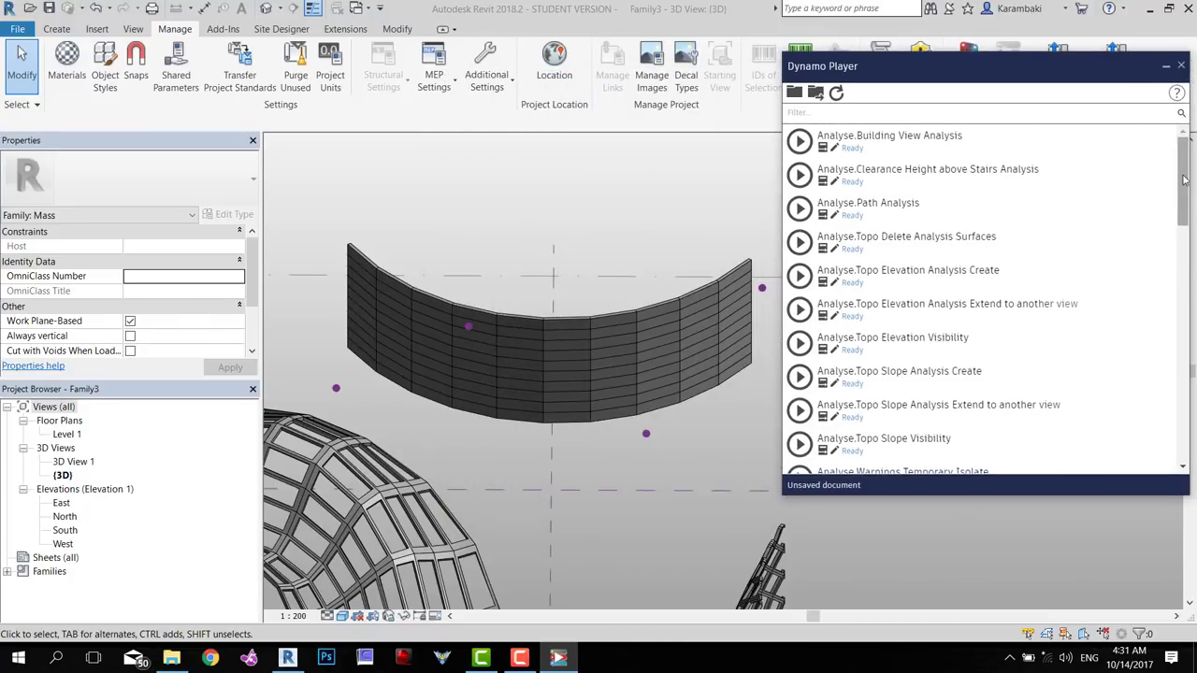
left_click_drag(1183, 182, 1193, 390)
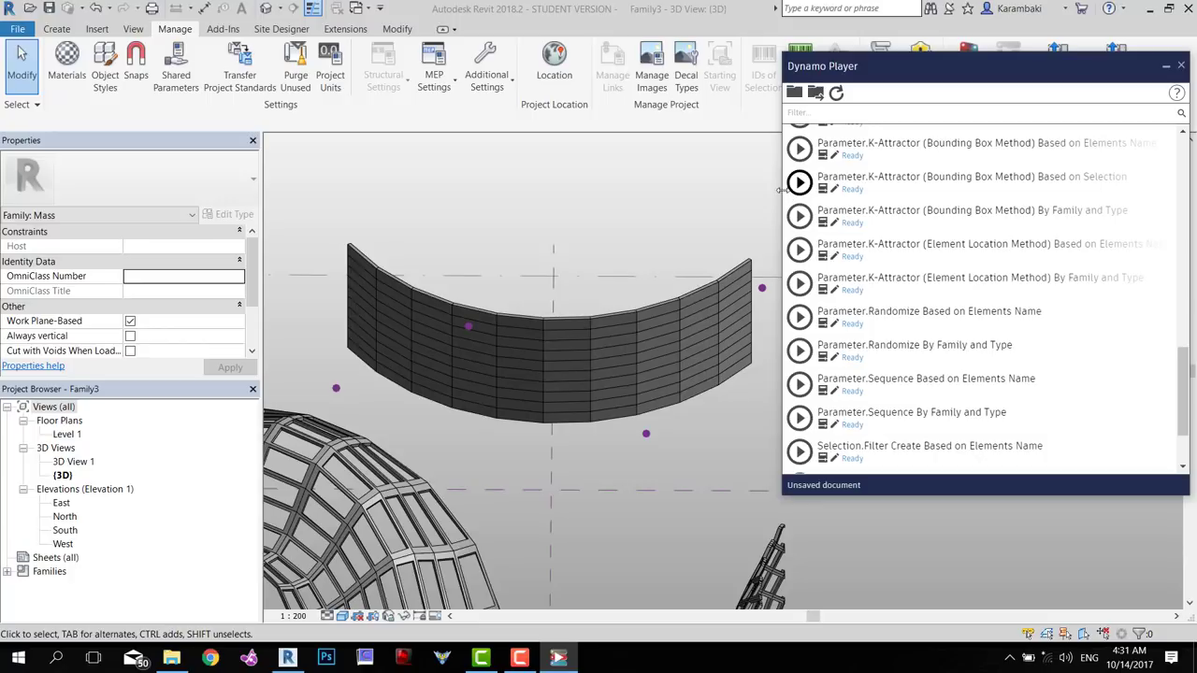
left_click_drag(779, 190, 749, 190)
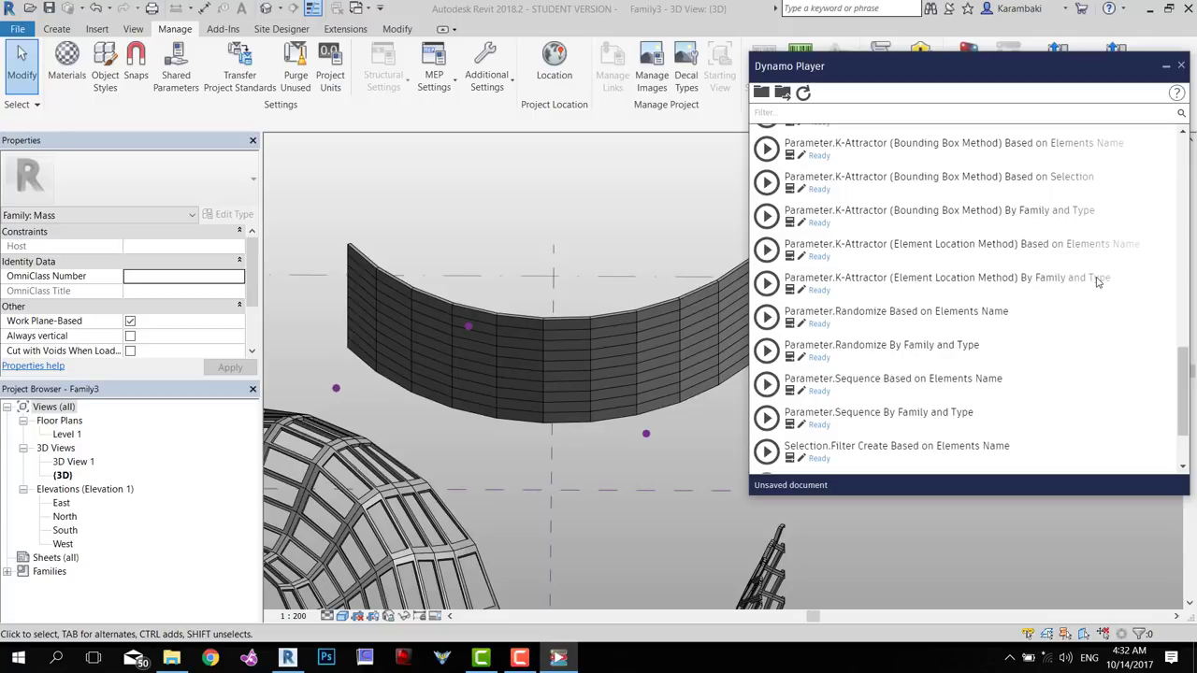
left_click(791, 292)
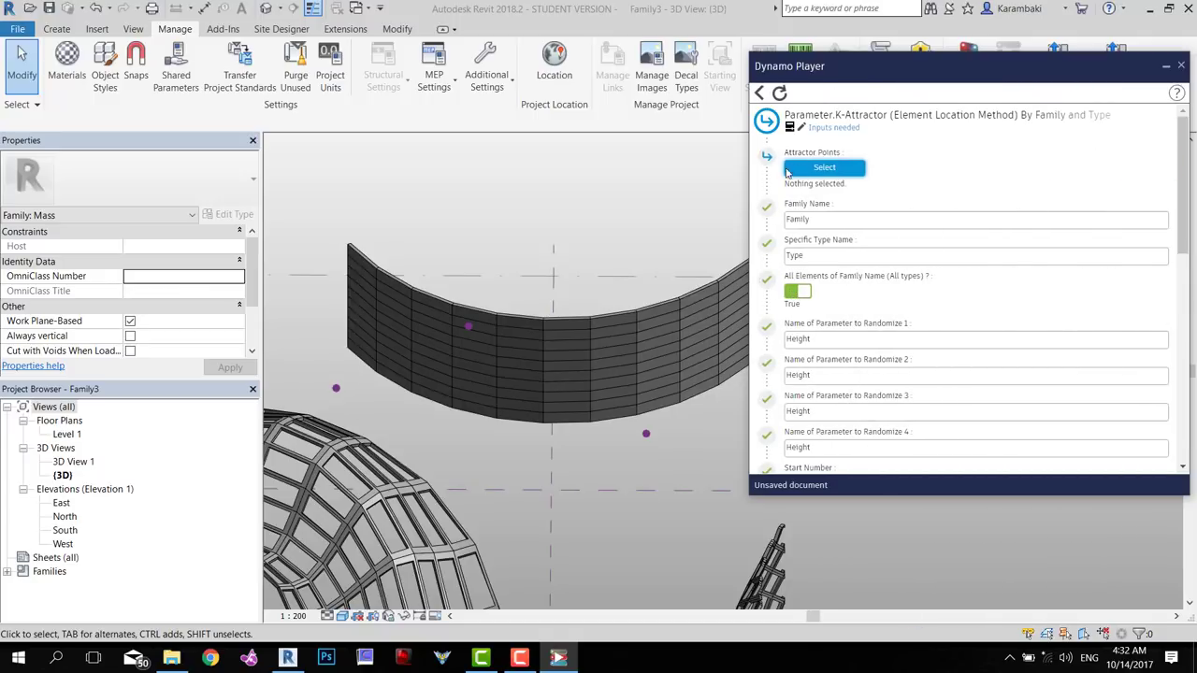
Temporarily isolate the reference points, assign all four as the script's Attractor Points, and restore the hidden elements
left_click(468, 326)
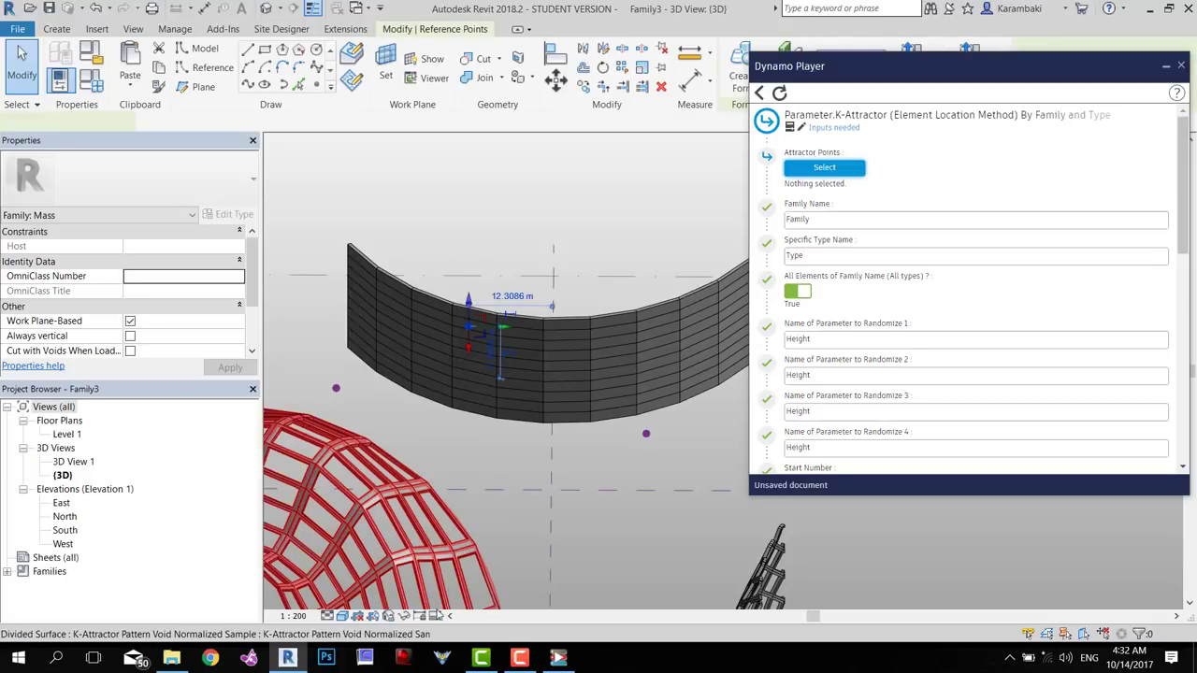
scroll(318, 346, "down", 2)
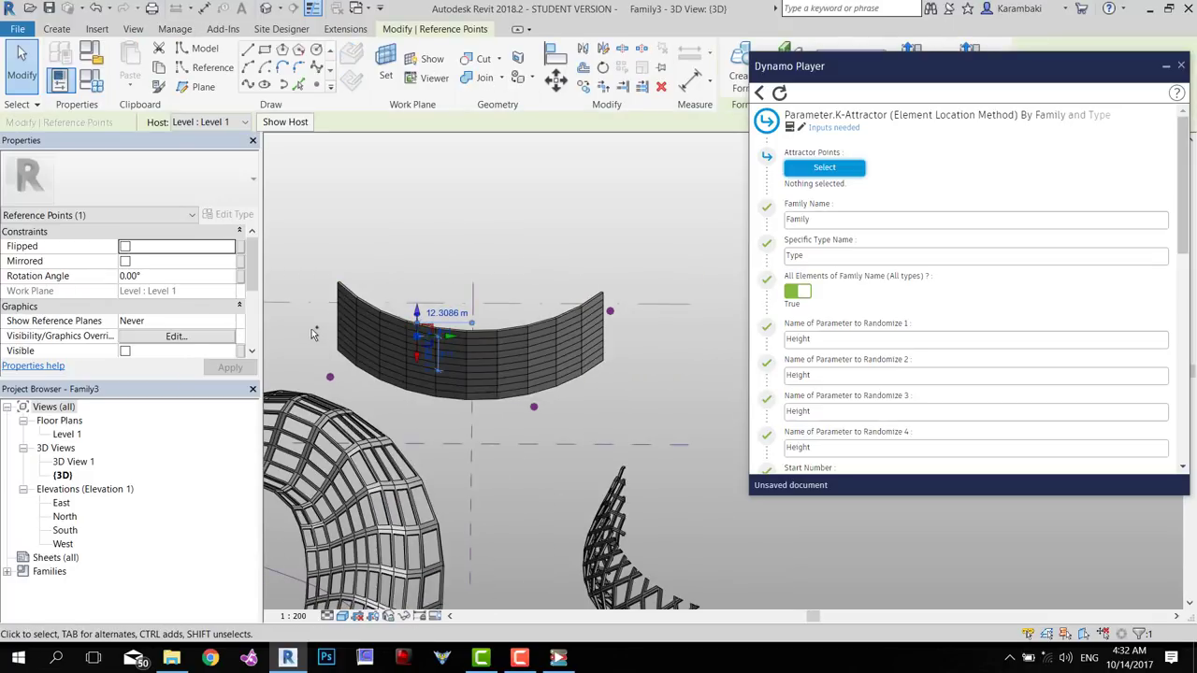
left_click(404, 616)
left_click(458, 529)
left_click(824, 167)
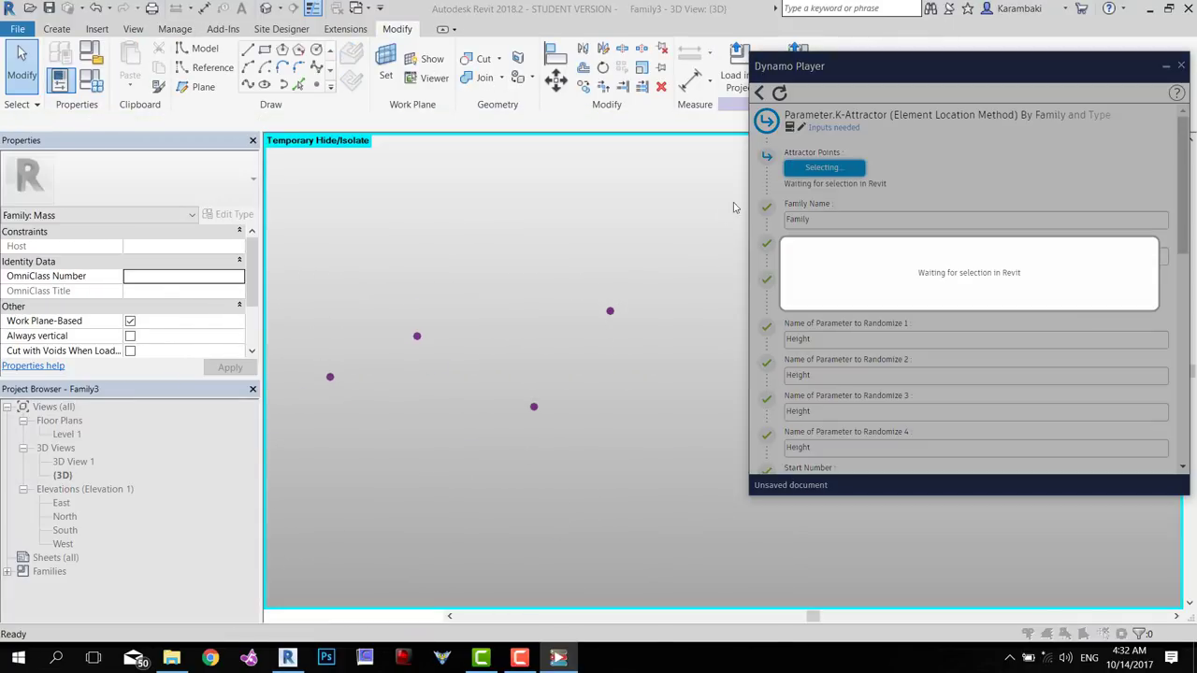
left_click_drag(556, 374, 283, 476)
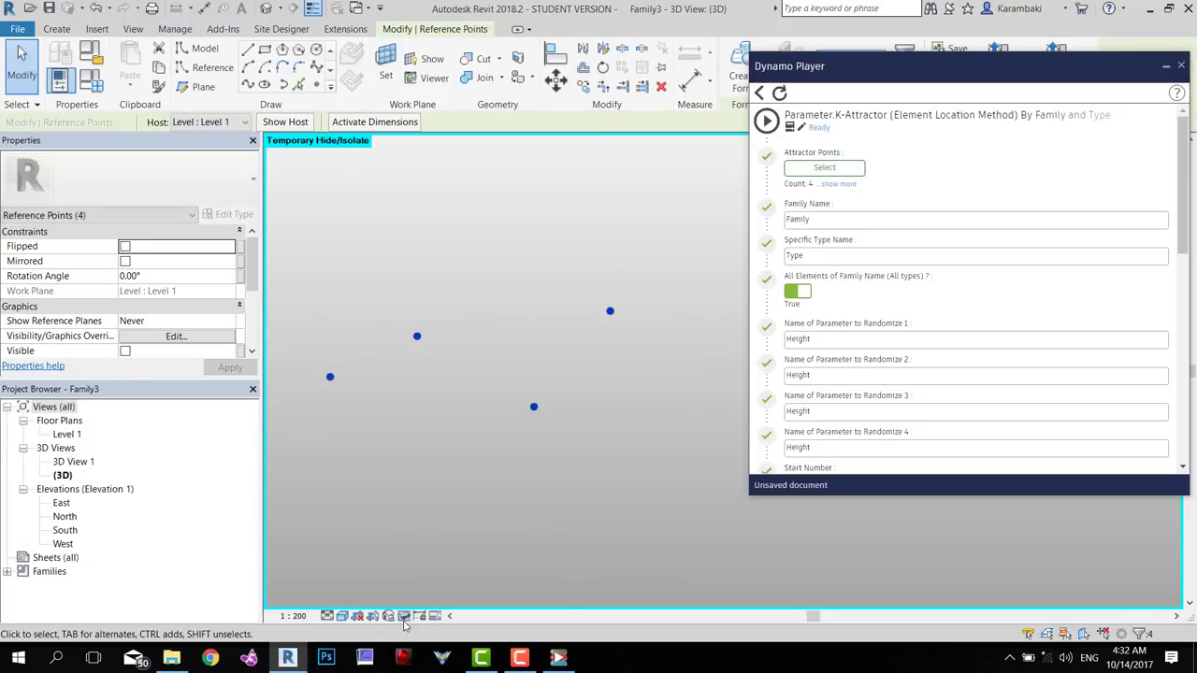
left_click(405, 616)
left_click(411, 603)
Copy the type name K-Attractor Pattern Solid Sample from a panel of the solid arc wall without renaming it
scroll(524, 309, "up", 3)
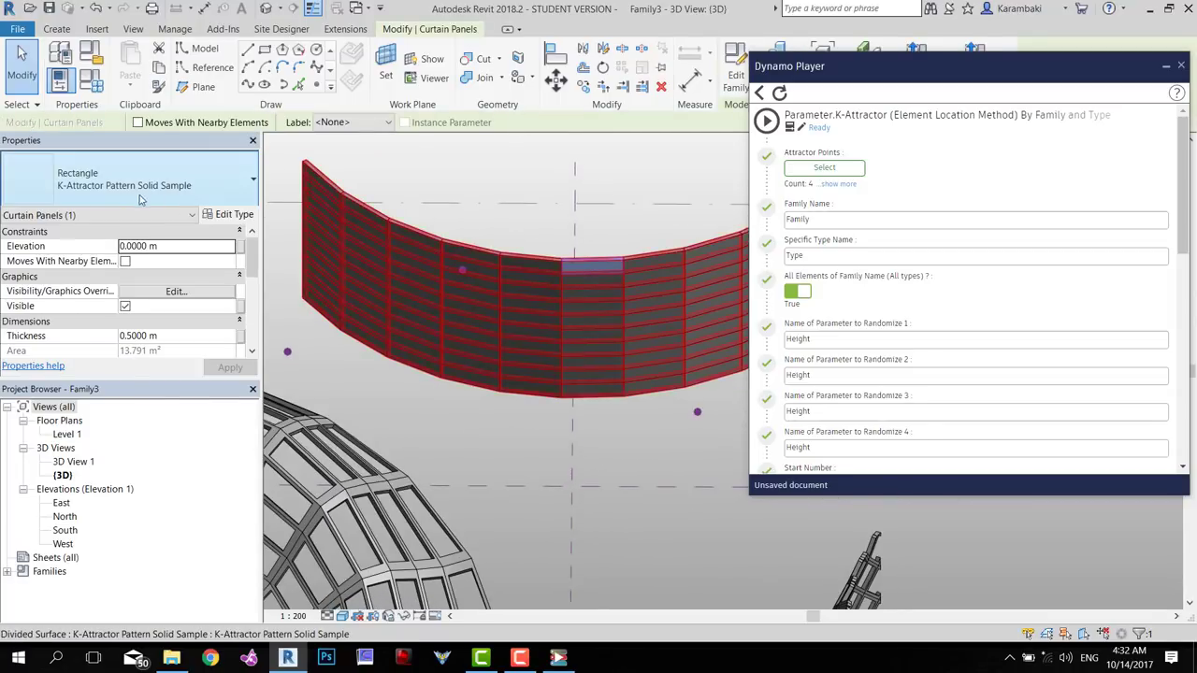
left_click(207, 214)
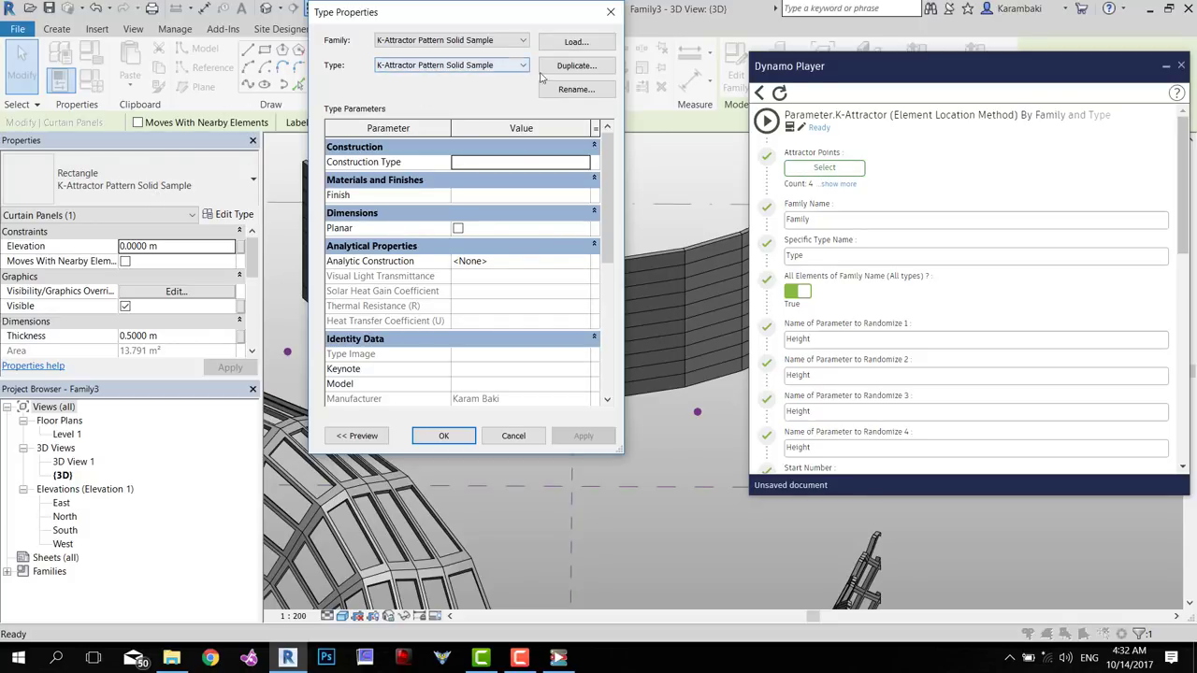
left_click(574, 90)
key("ctrl+c")
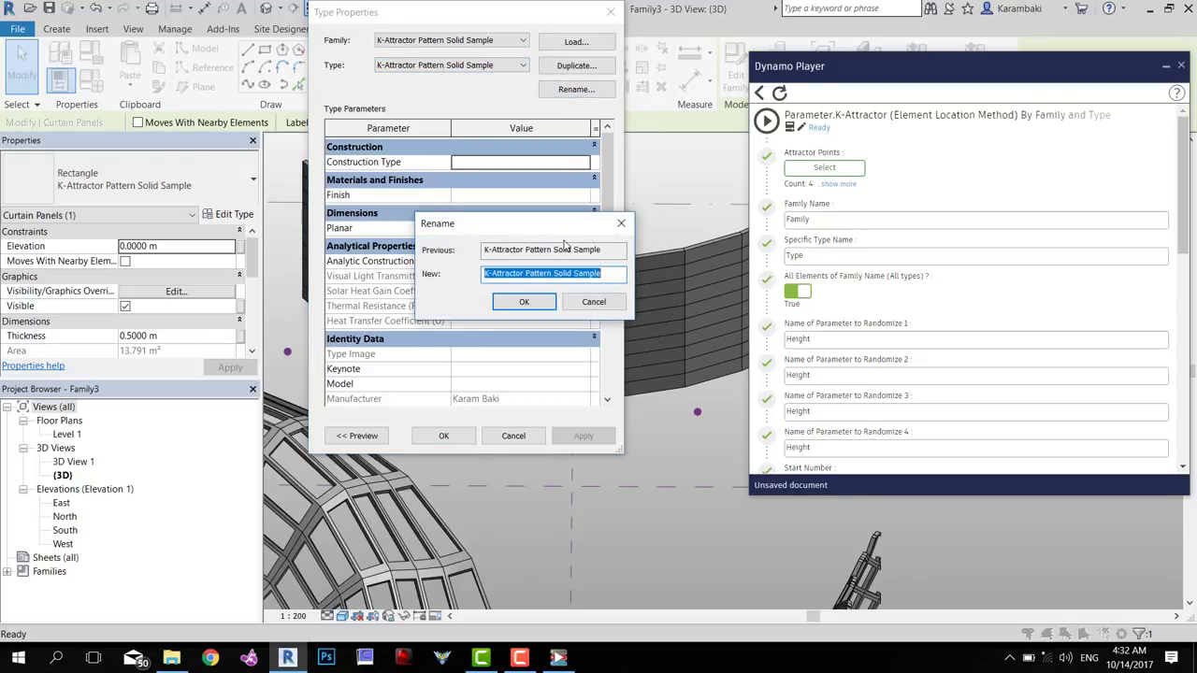
left_click(595, 302)
left_click(514, 435)
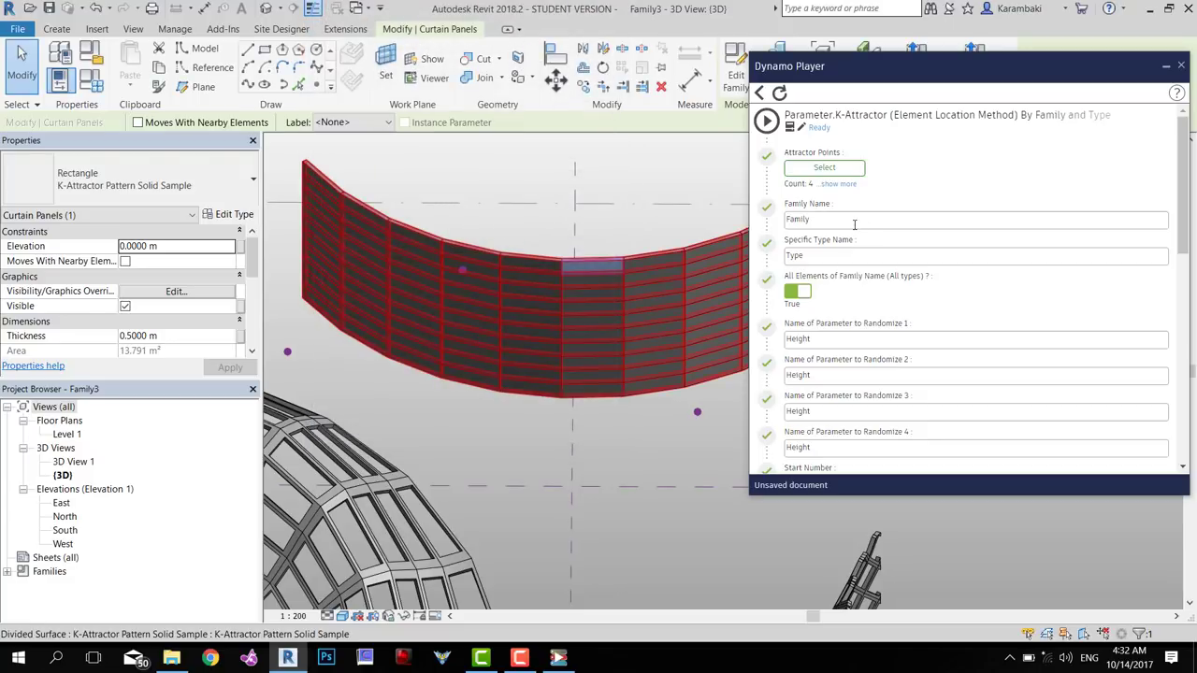
Enter K-Attractor Pattern Solid Sample as both the script's Family Name and Specific Type Name
key("ctrl+v")
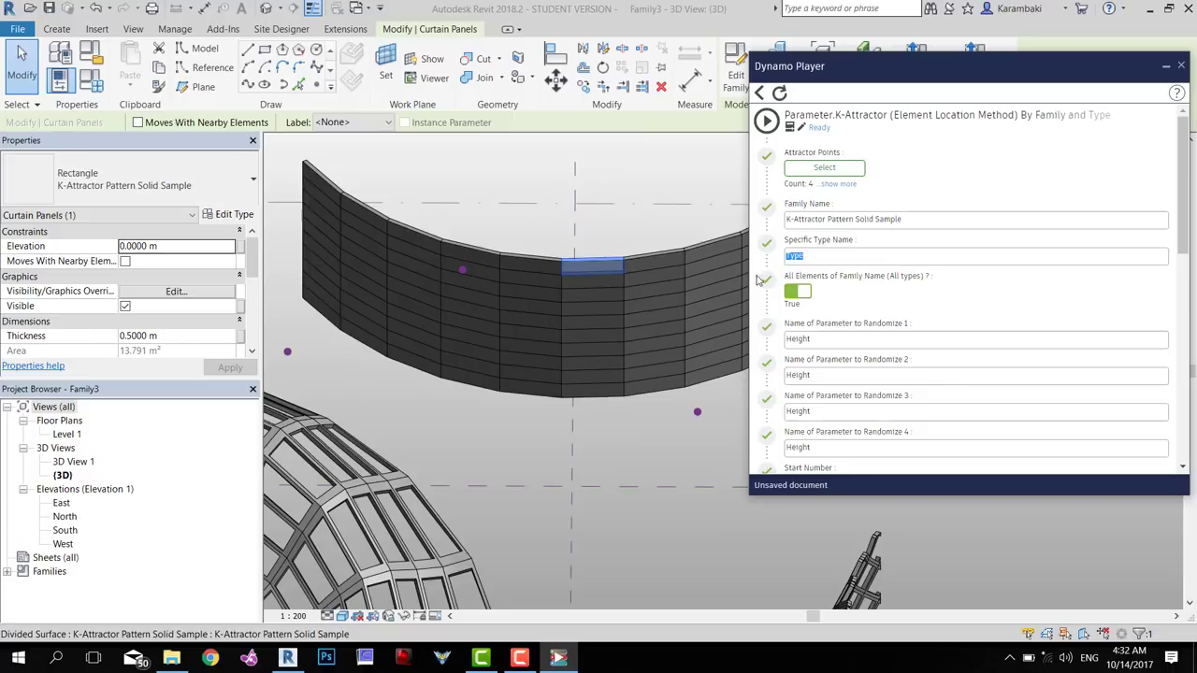
key("ctrl+v")
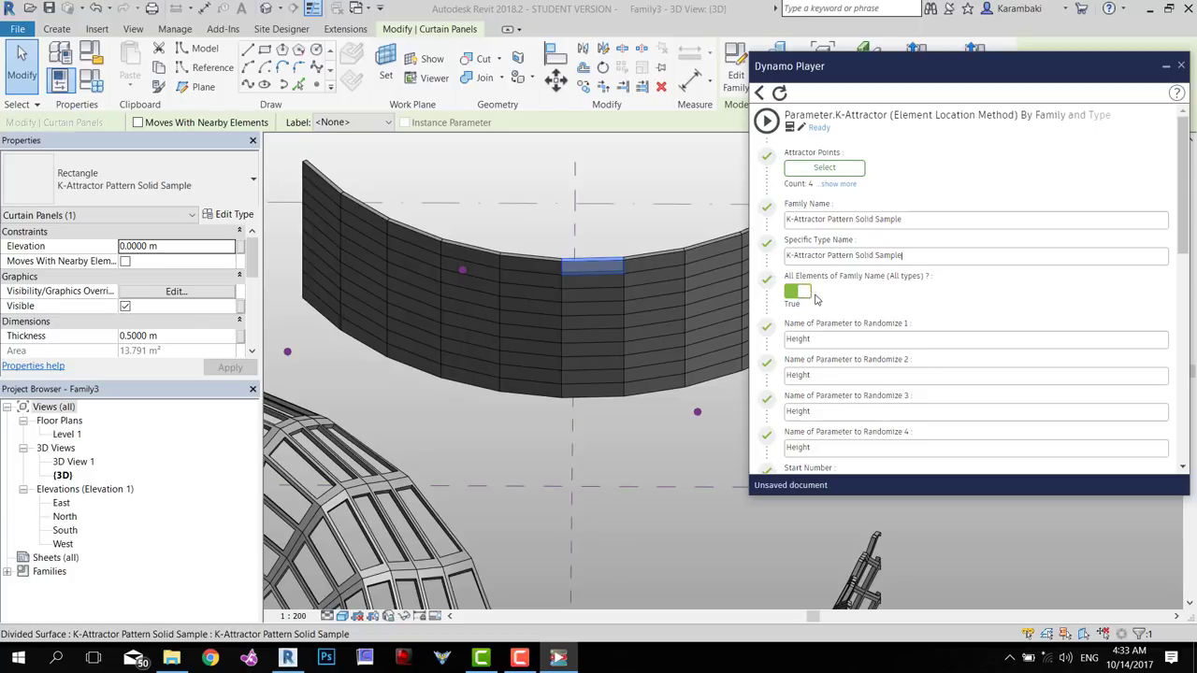
left_click_drag(903, 258, 770, 300)
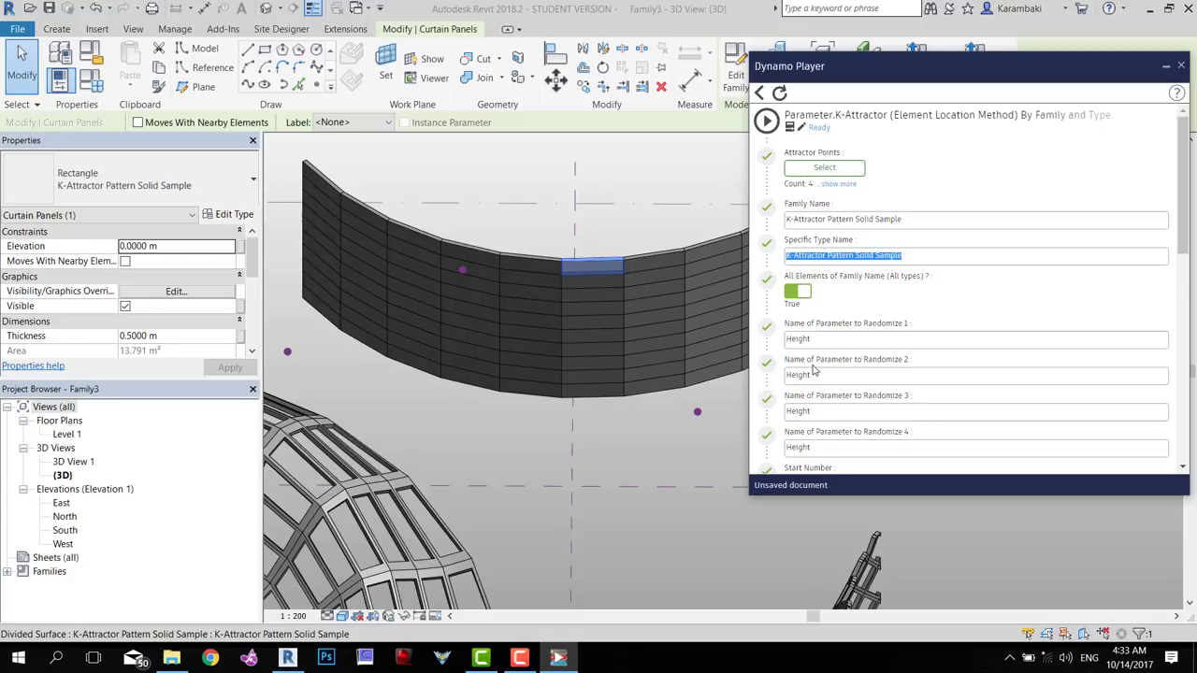
Turn off the All Elements of Family Name (All types) option and turn it back on
left_click(801, 296)
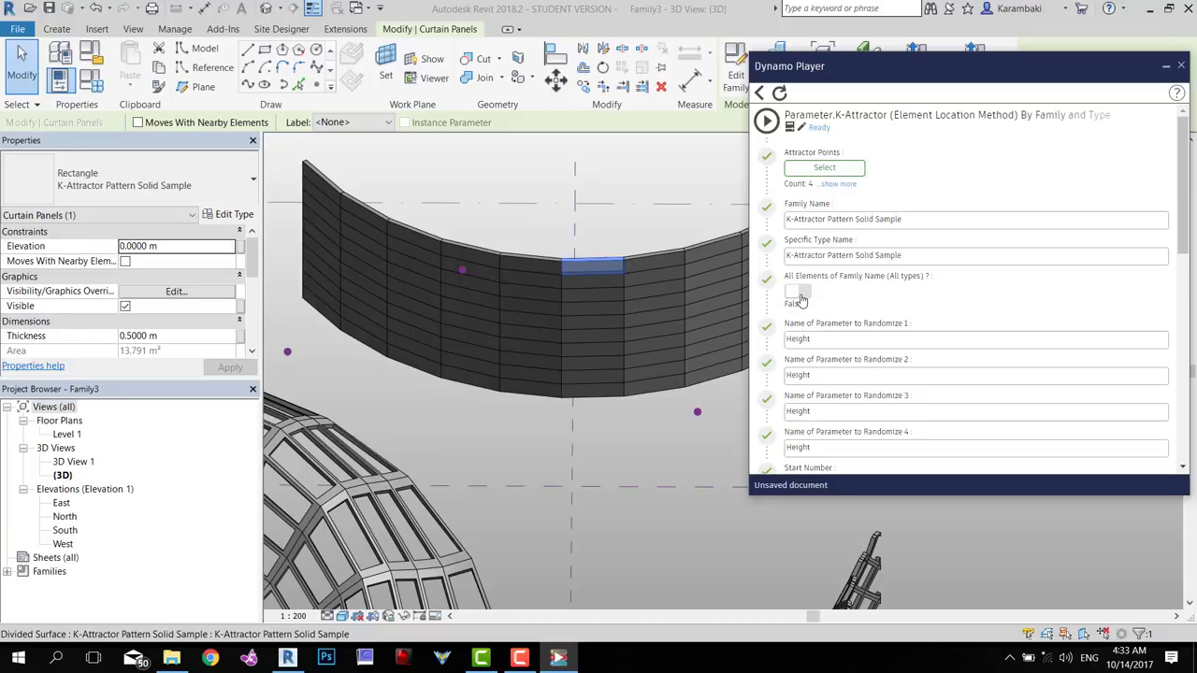
left_click(801, 298)
scroll(832, 339, "down", 2)
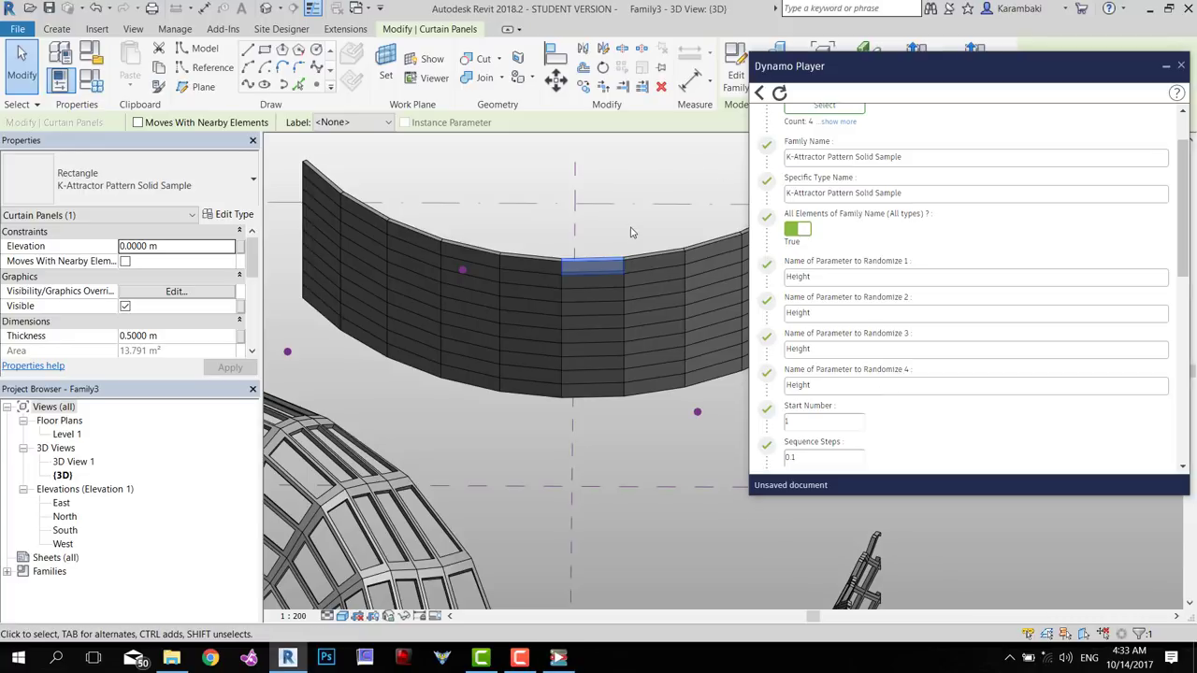
Set the thickness of the arc wall's top middle panel to 1 m and then to 2 m
key("Escape")
left_click(608, 271)
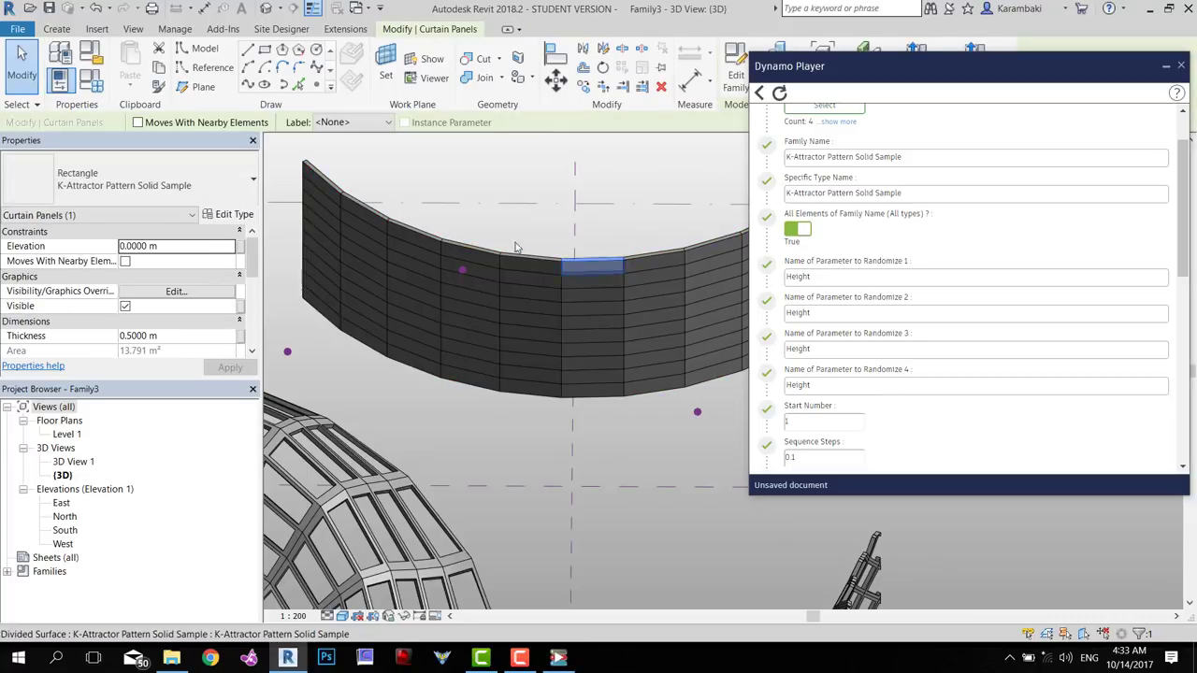
scroll(149, 318, "down", 1)
left_click(170, 311)
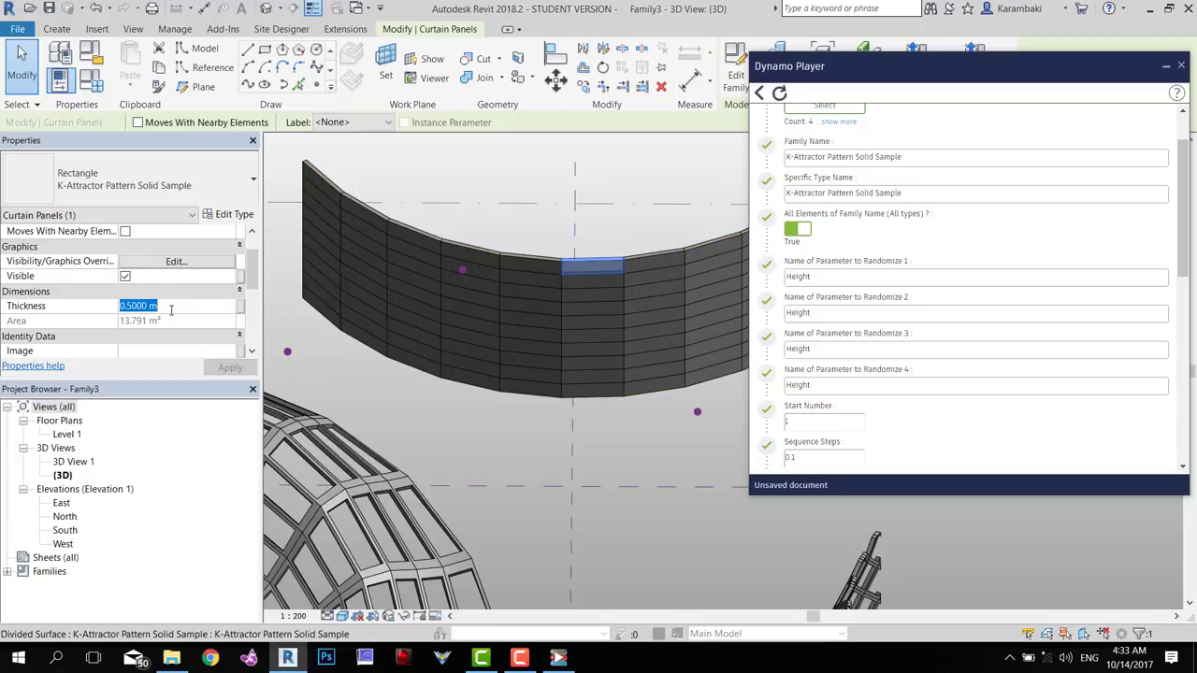
type("1")
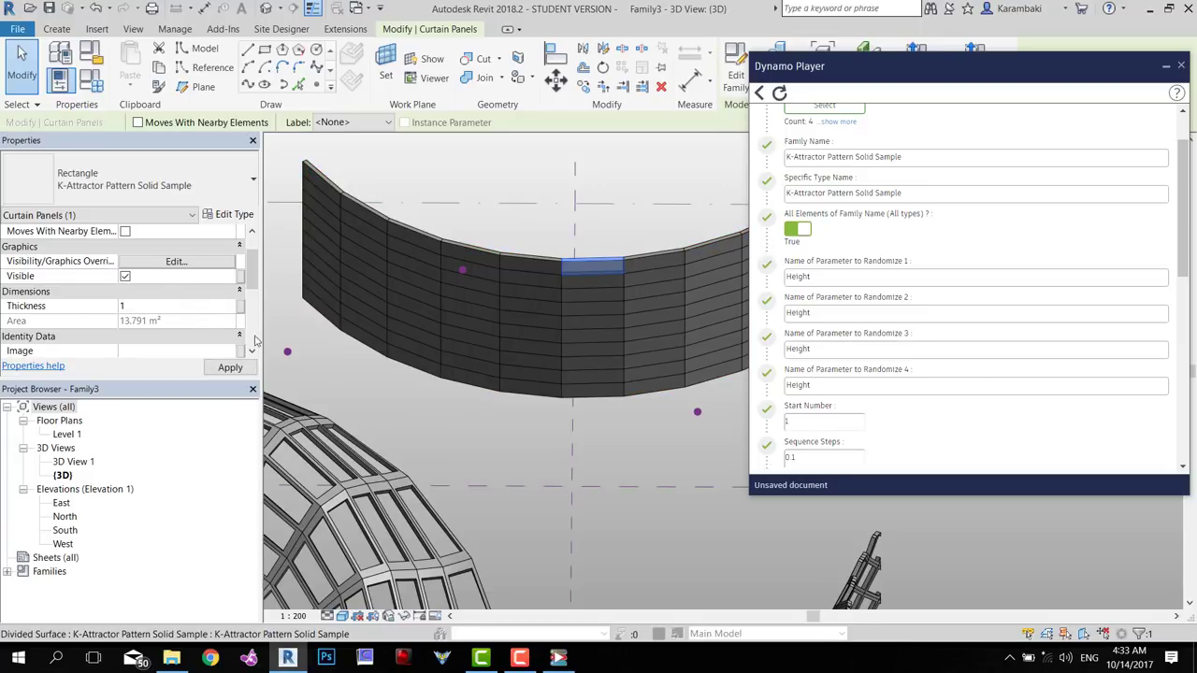
left_click(230, 366)
left_click(229, 307)
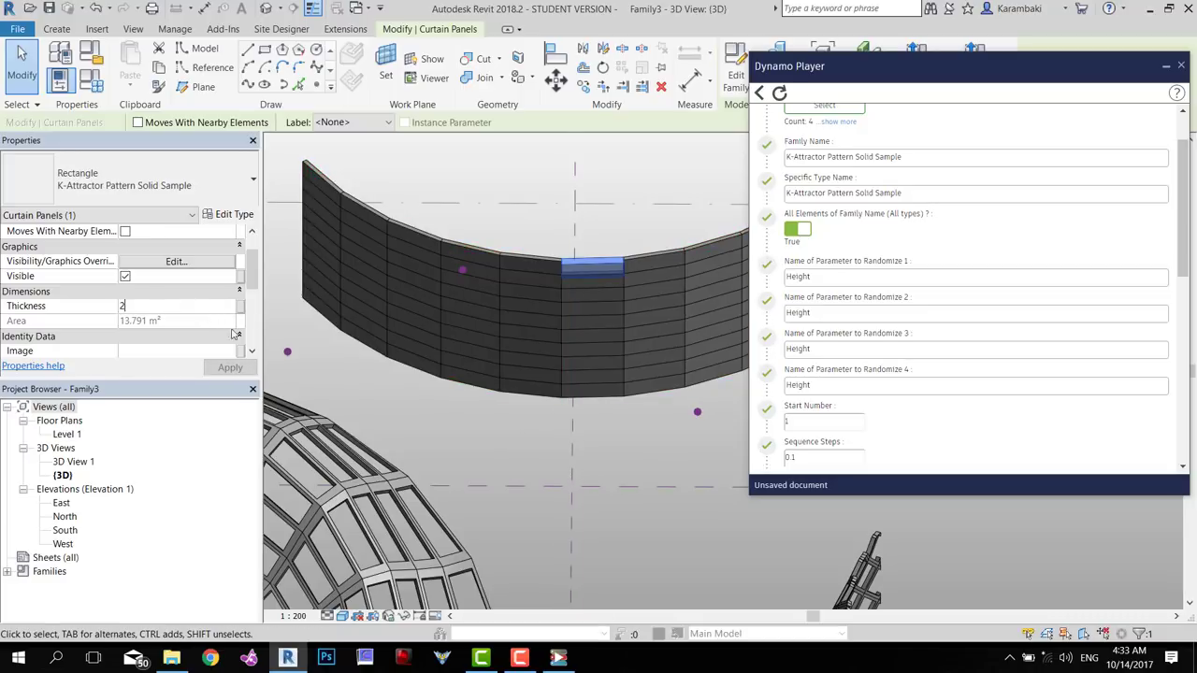
type("2")
key("Return")
Try a thickness of 0 on the top middle panel, then enter 2 m again
left_click(210, 307)
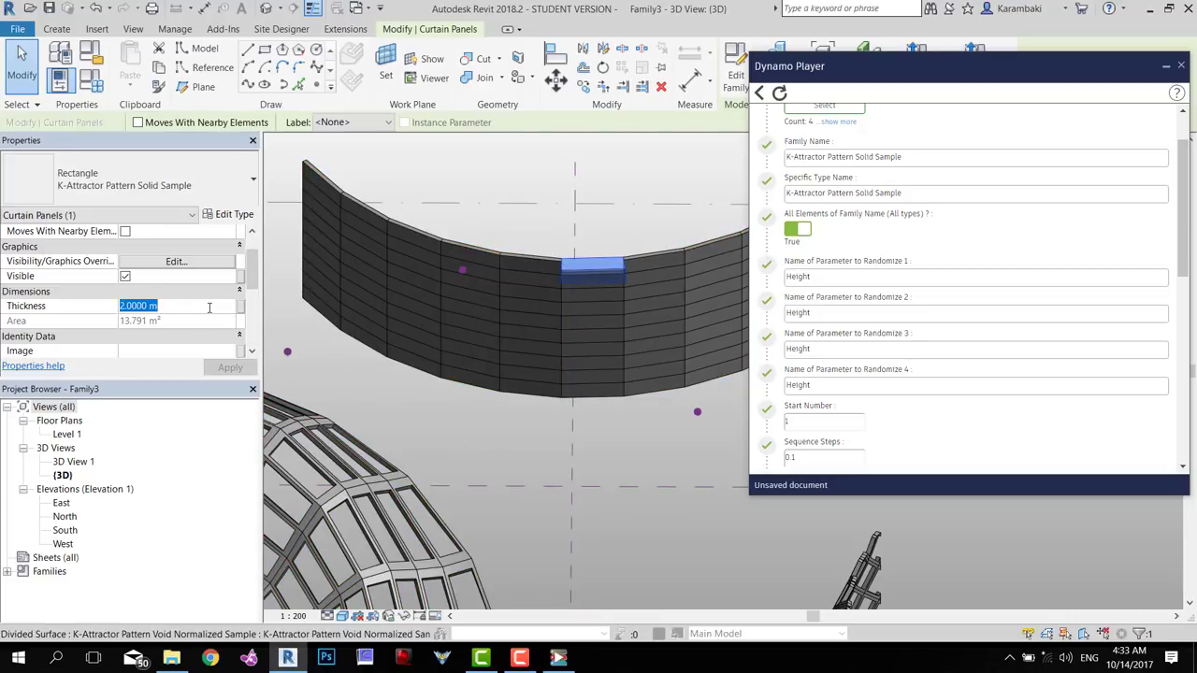
type("0")
left_click(721, 380)
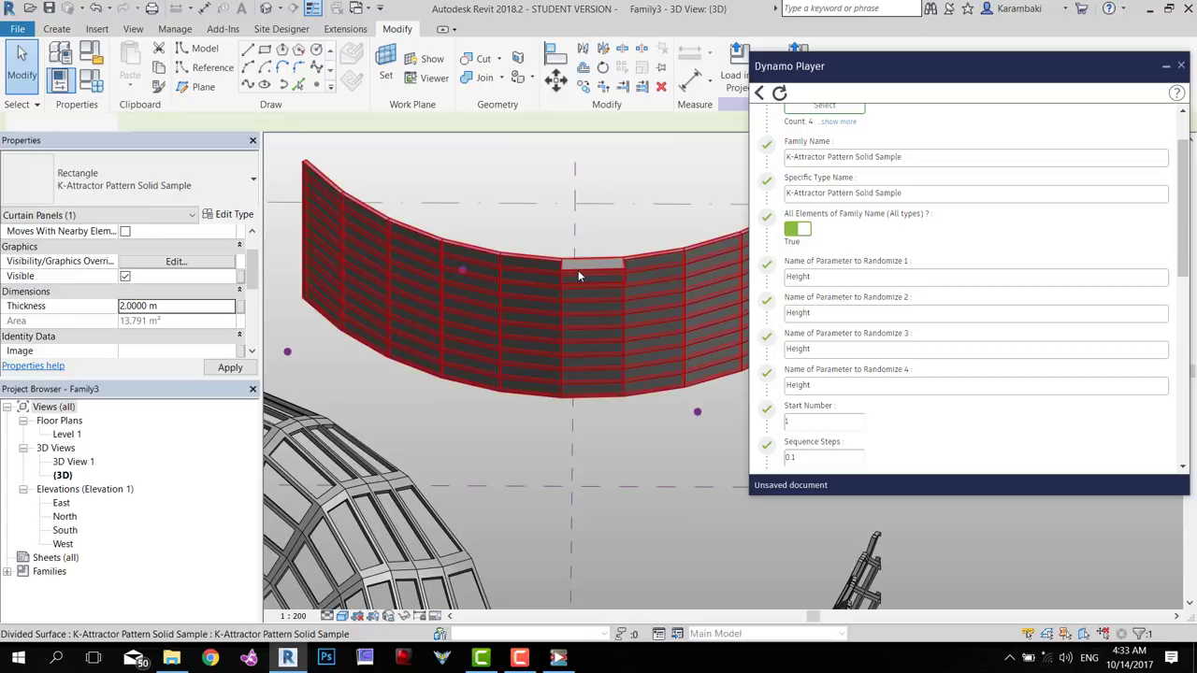
left_click(579, 271)
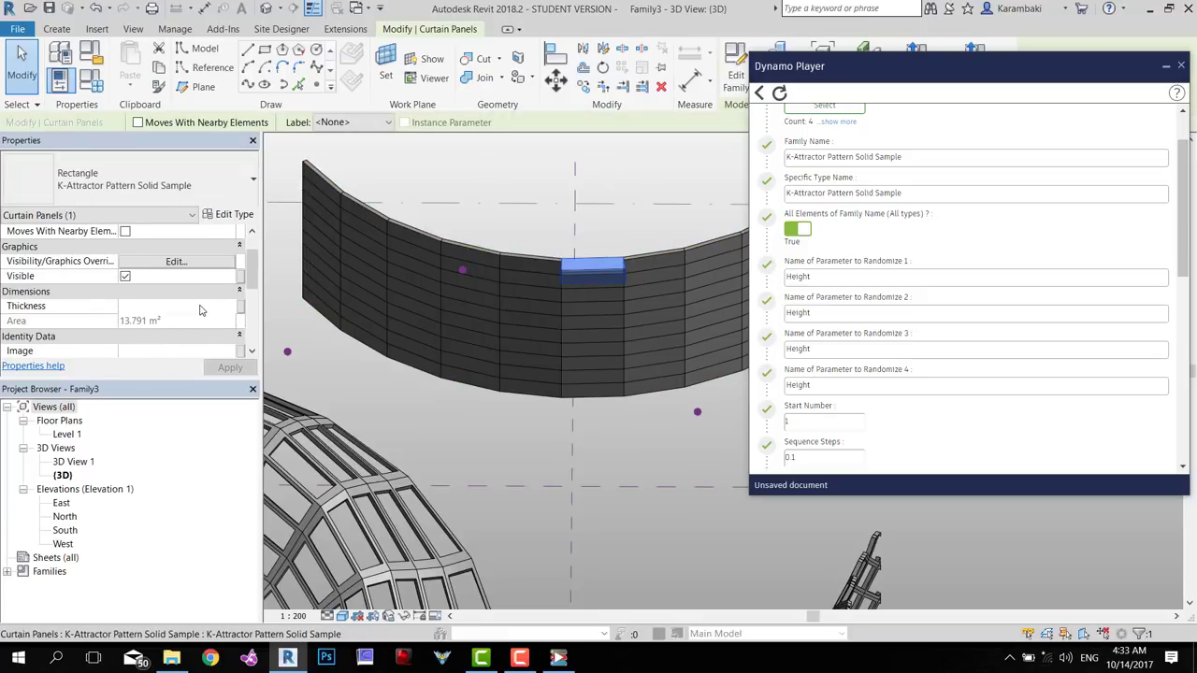
left_click(199, 309)
type("2")
key("Return")
key("Return")
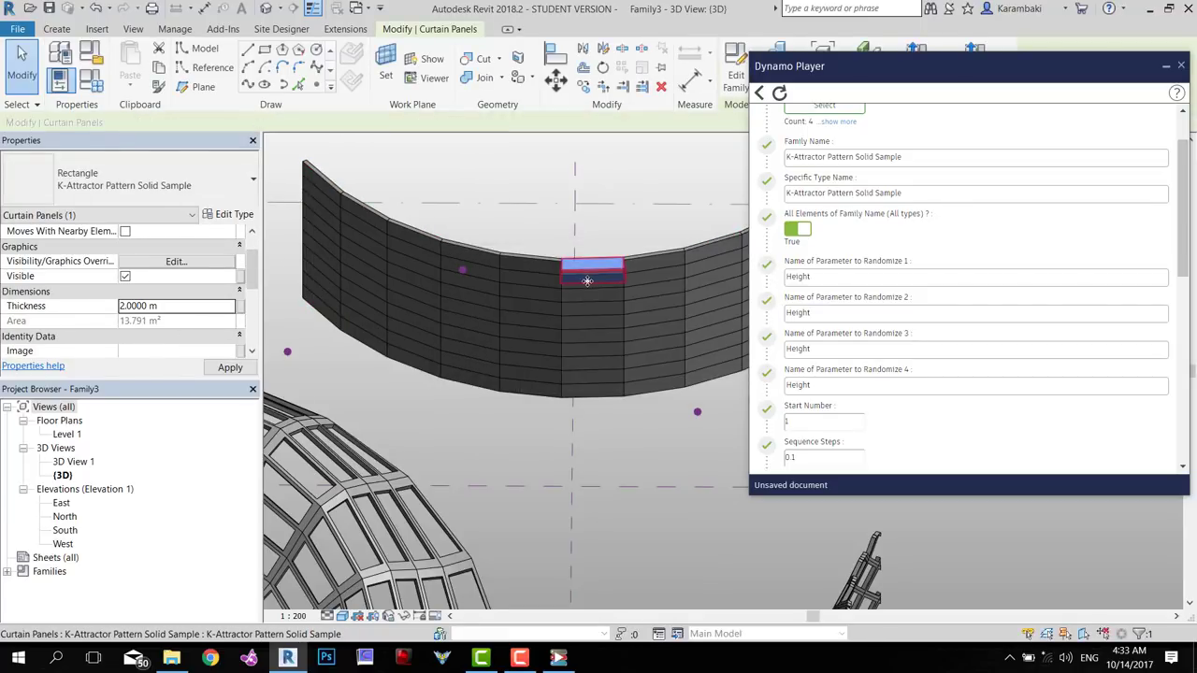
Test a thickness of 15 m on the top middle panel, then set it to 1 m
type("15")
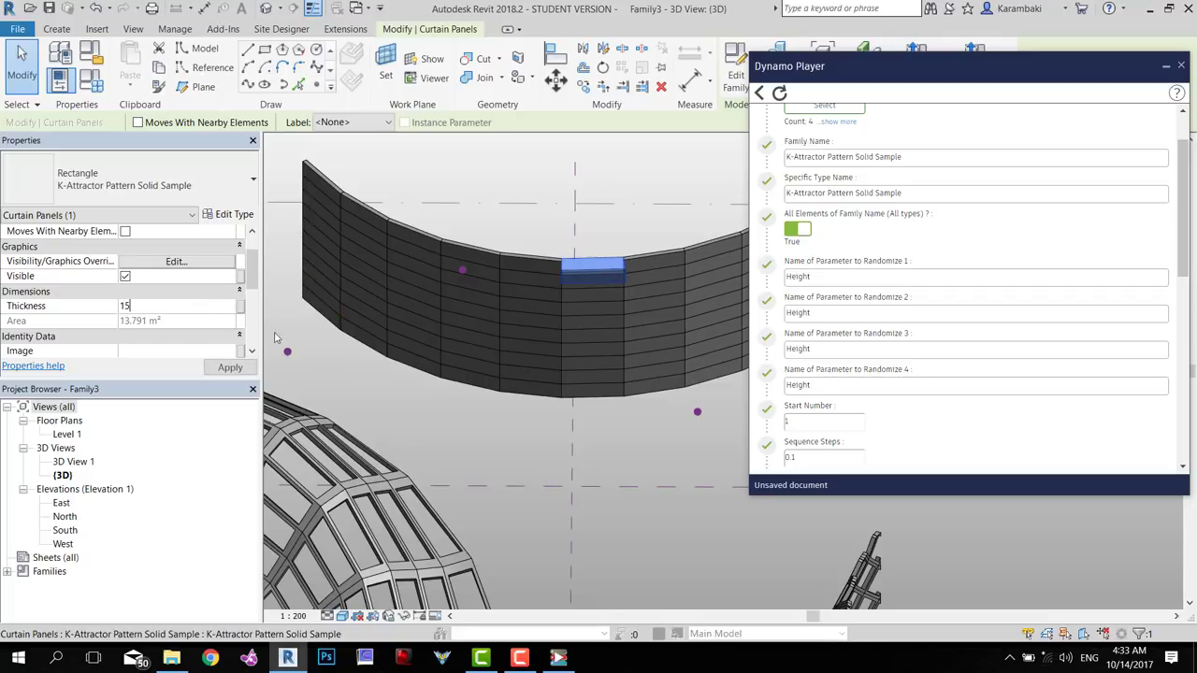
key("Return")
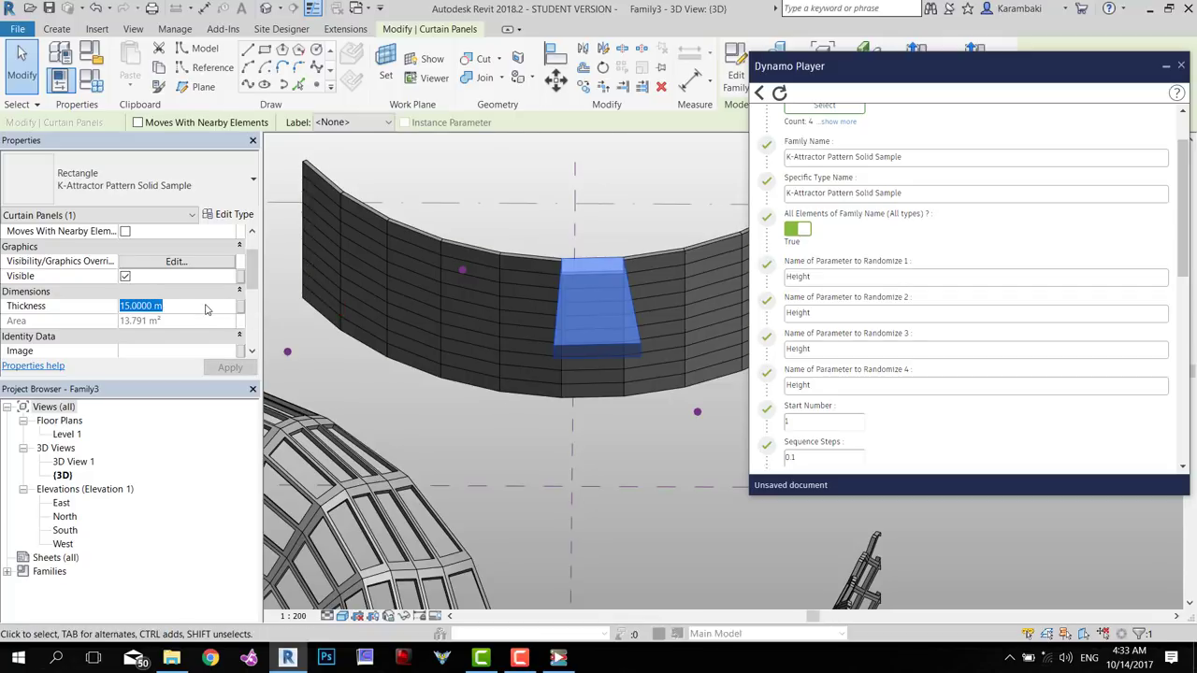
type("1")
key("Return")
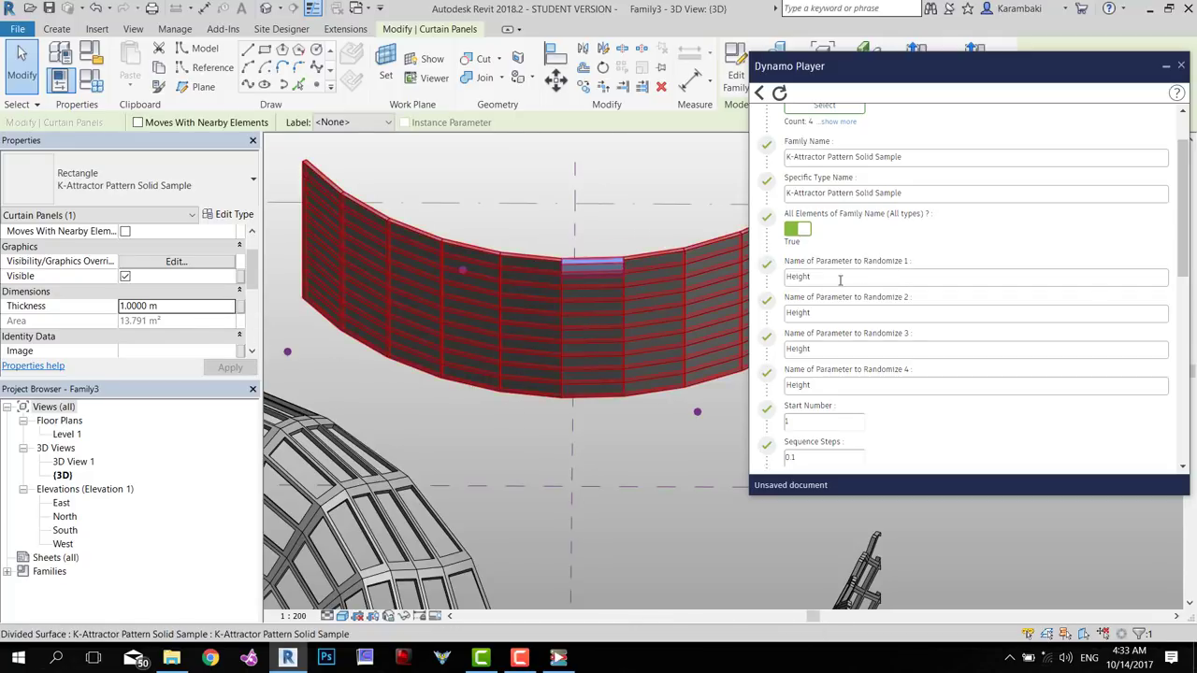
Set the script's Name of Parameter to Randomize 1 to Thickness
left_click_drag(840, 280, 650, 268)
type("Thi")
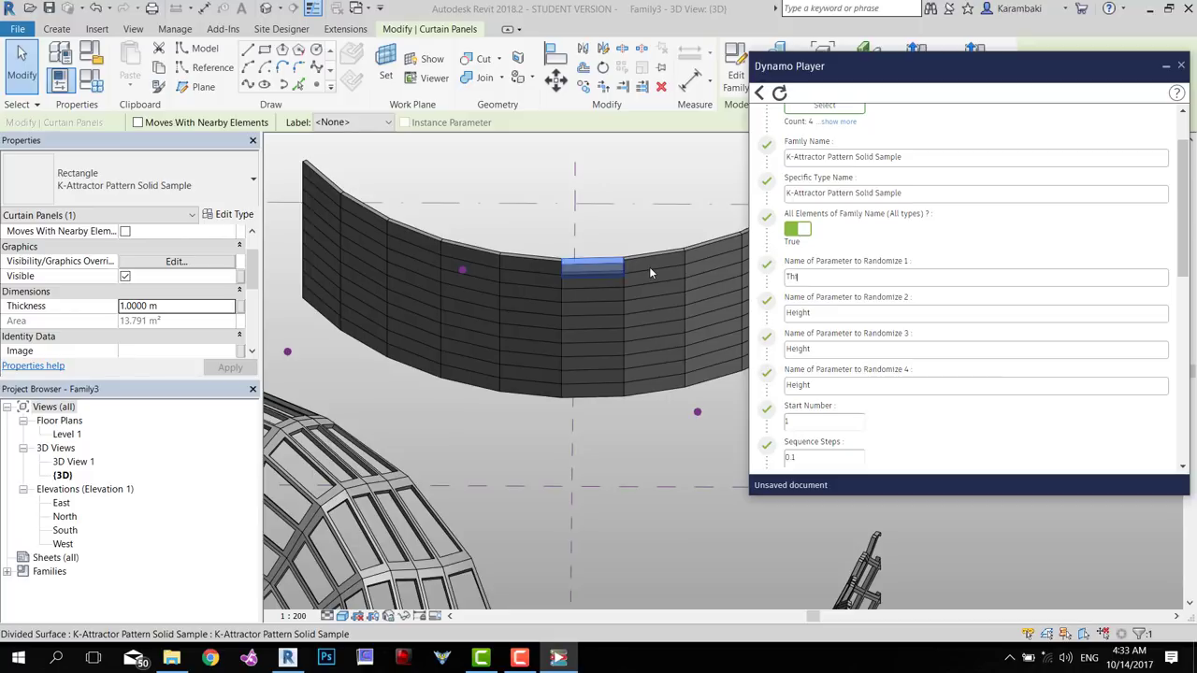
type("ckness")
Set the thickness of the second panel down in the arc wall's middle column to 1.1 m
scroll(824, 393, "down", 4)
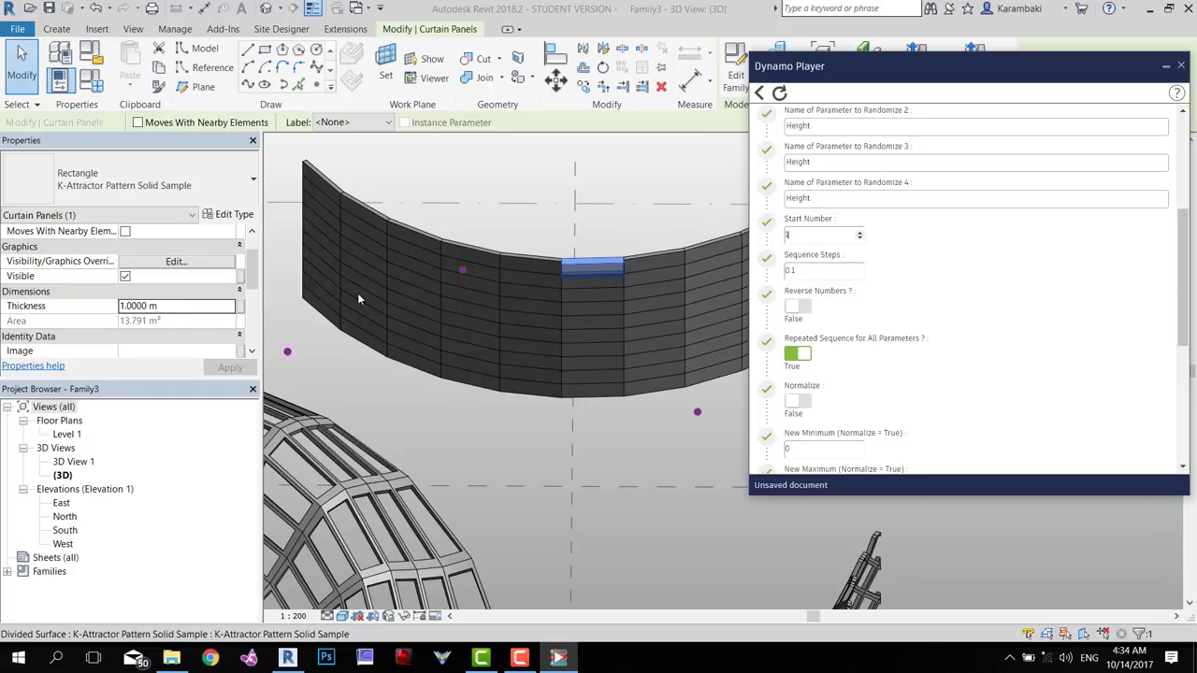
left_click(176, 308)
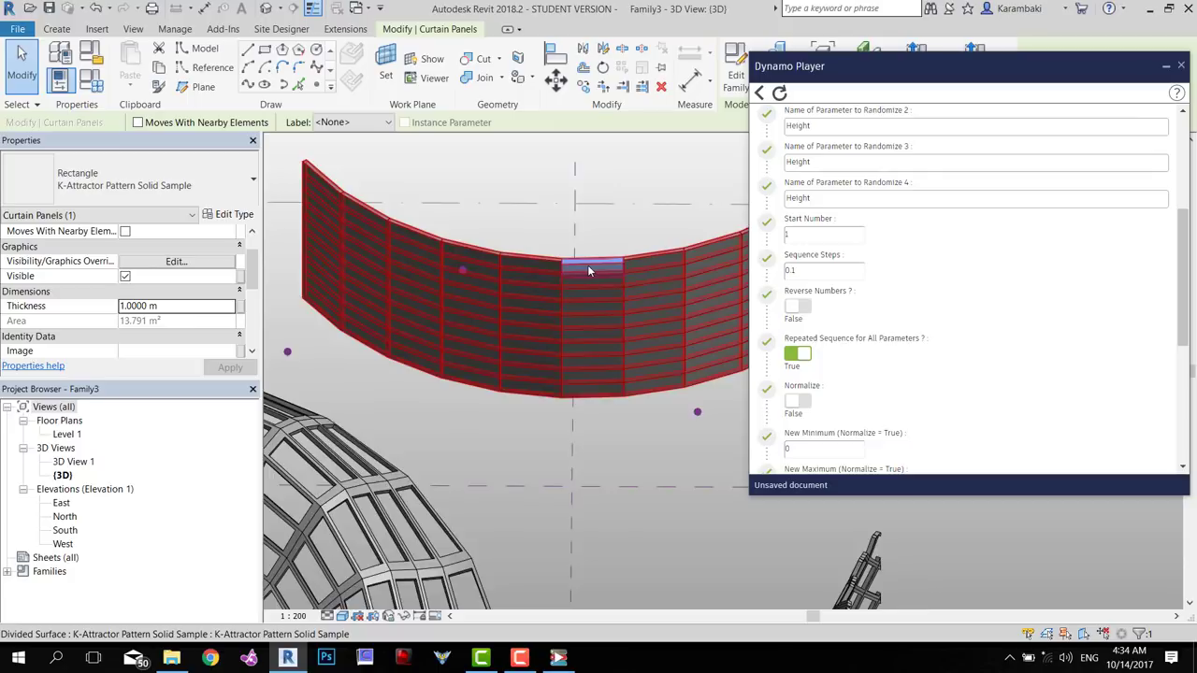
scroll(588, 265, "up", 3)
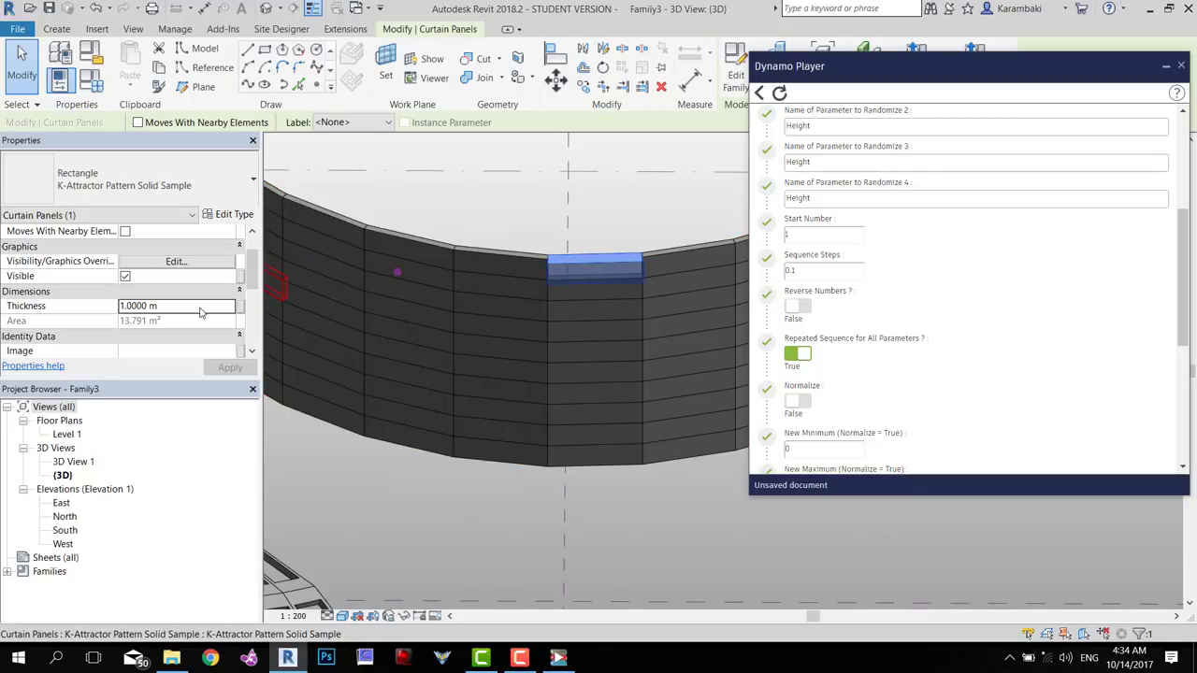
left_click(796, 273)
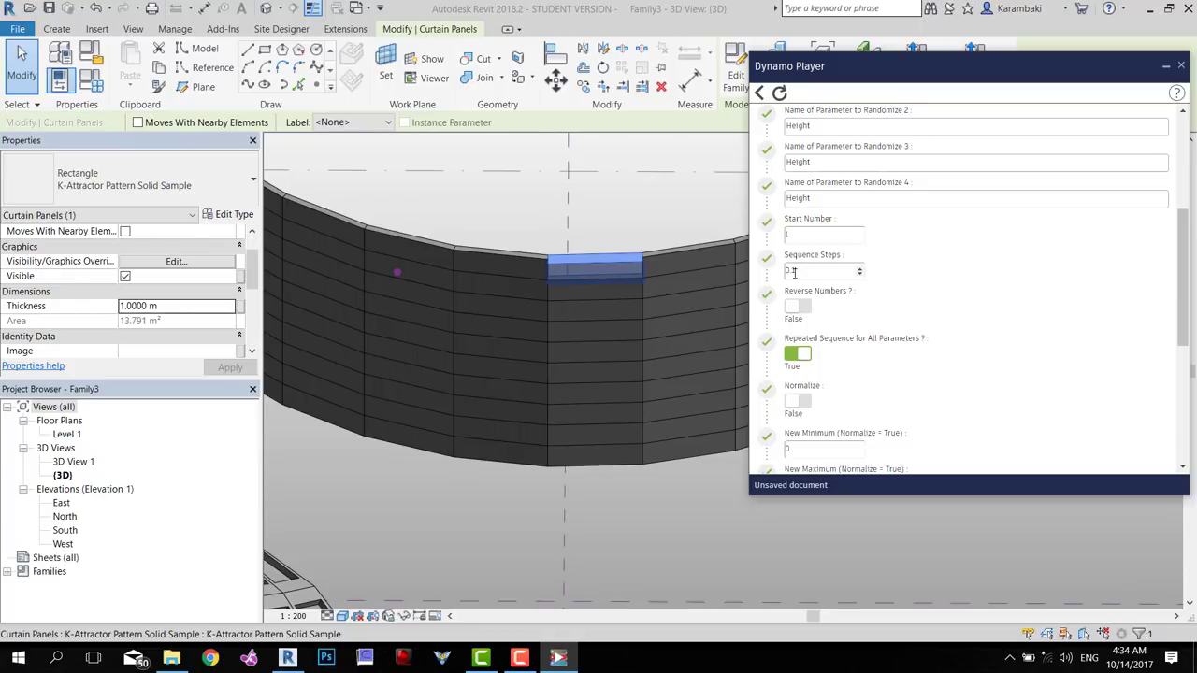
left_click(598, 292)
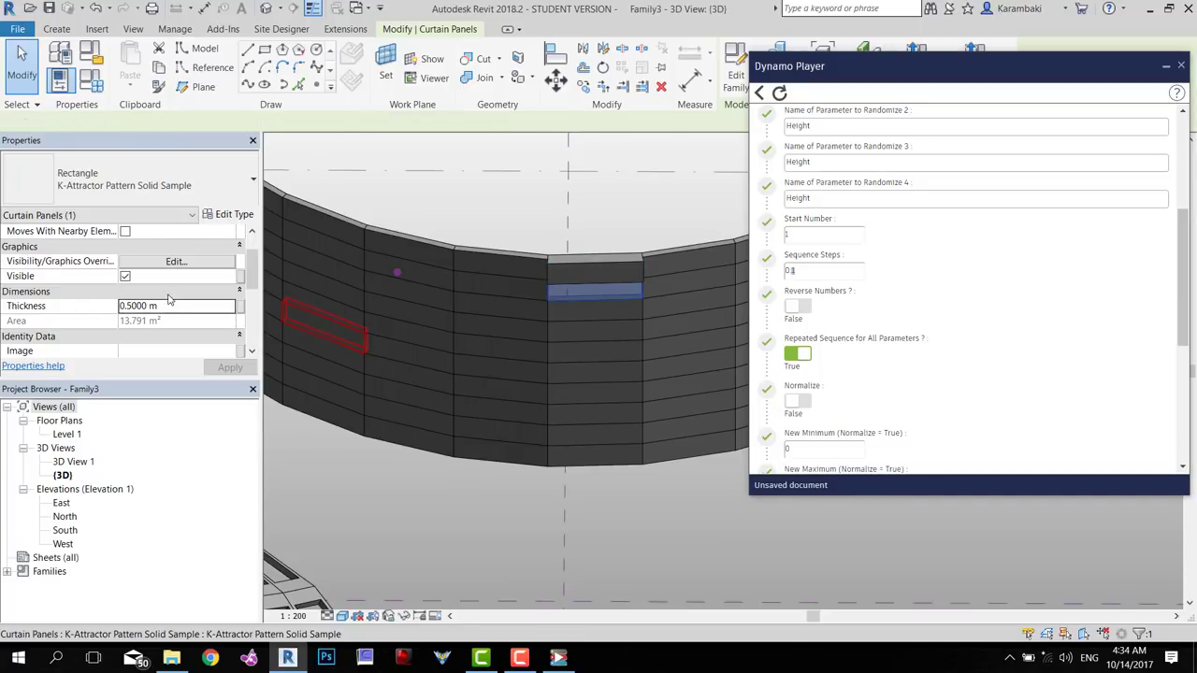
left_click(182, 307)
type("1")
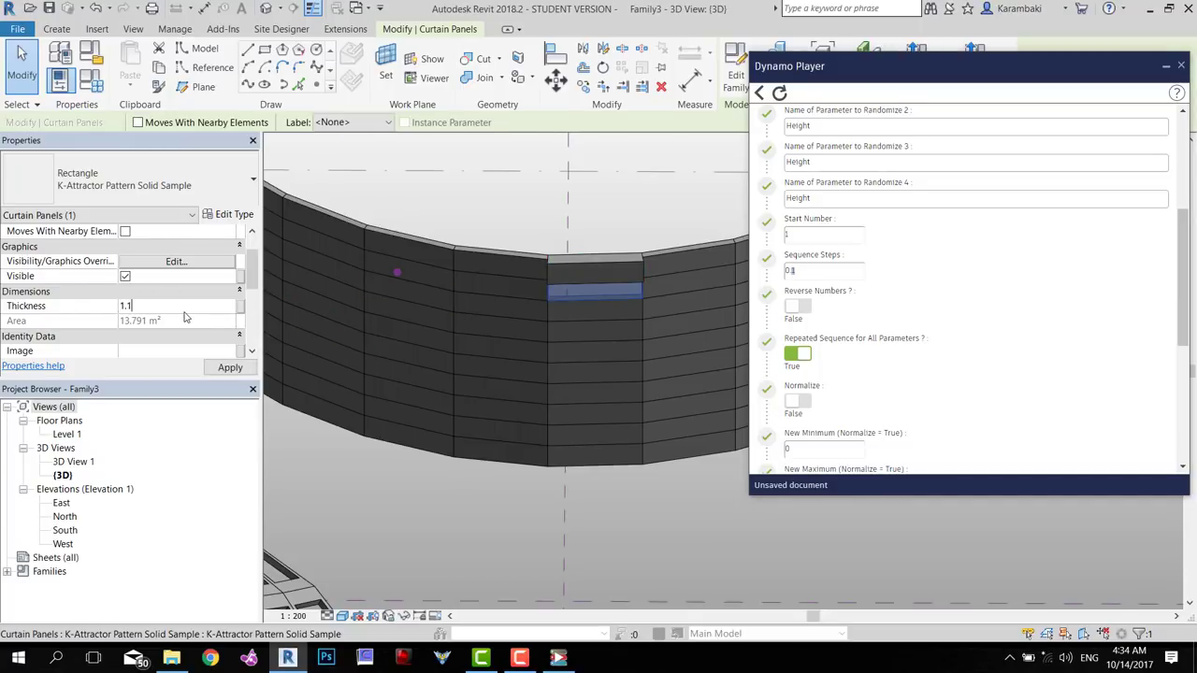
Set the thickness of the third panel down in the arc wall's middle column to 1.2 m
left_click(612, 314)
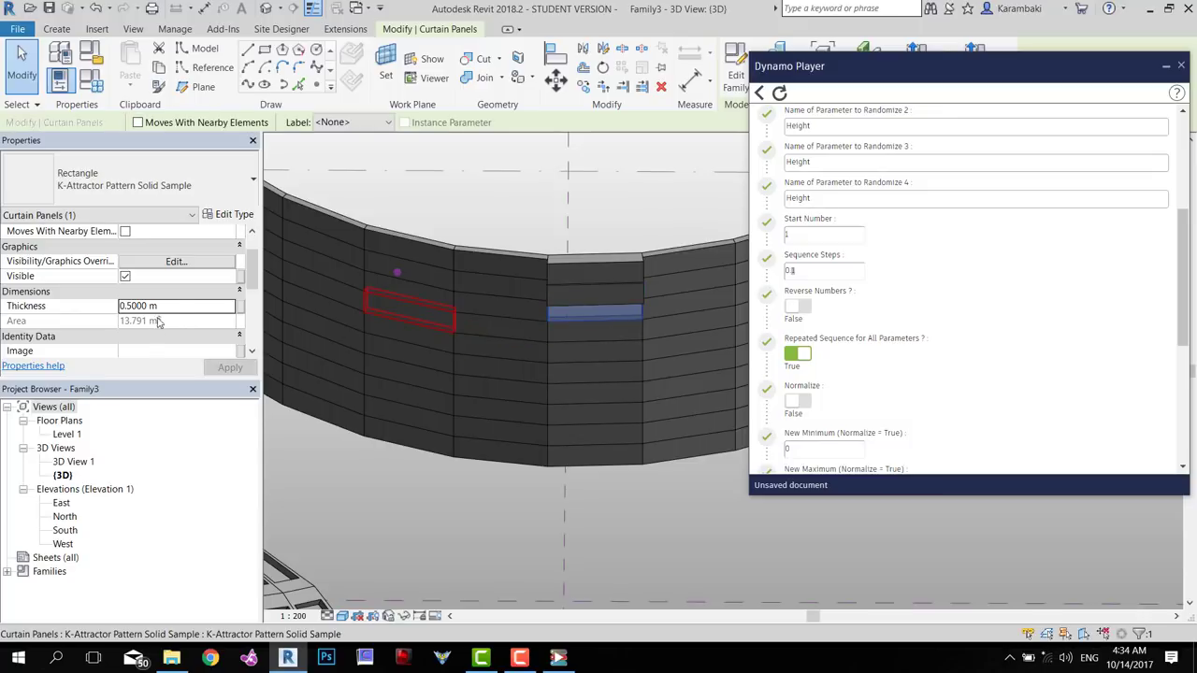
left_click(179, 307)
type("1")
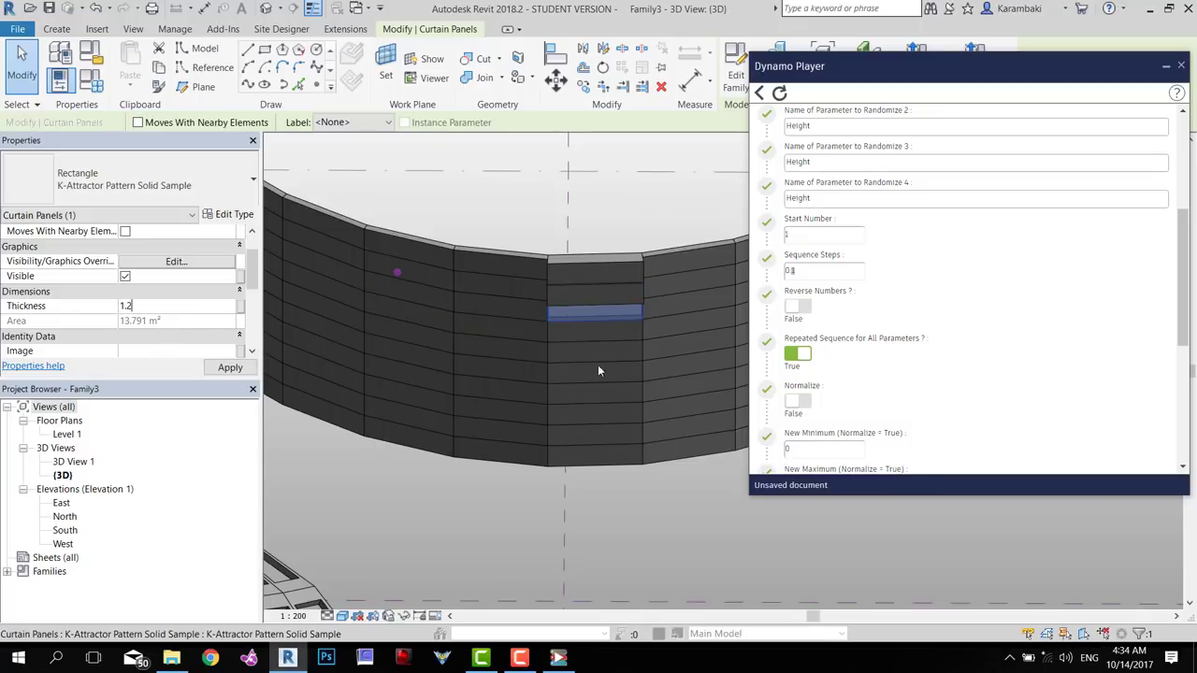
type(".2")
left_click(634, 532)
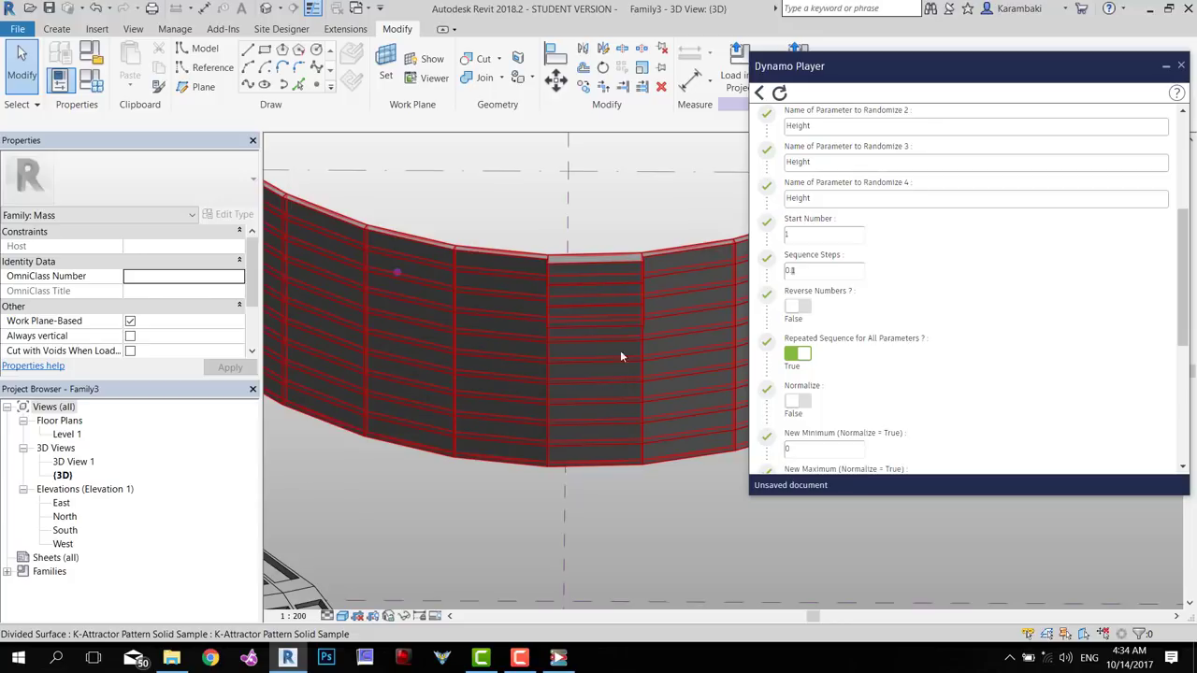
Run the K-Attractor script on the solid sample panels with Proceed turned off
middle_click_drag(581, 332, 515, 286, "shift")
scroll(514, 295, "down", 1)
middle_click_drag(629, 304, 599, 303)
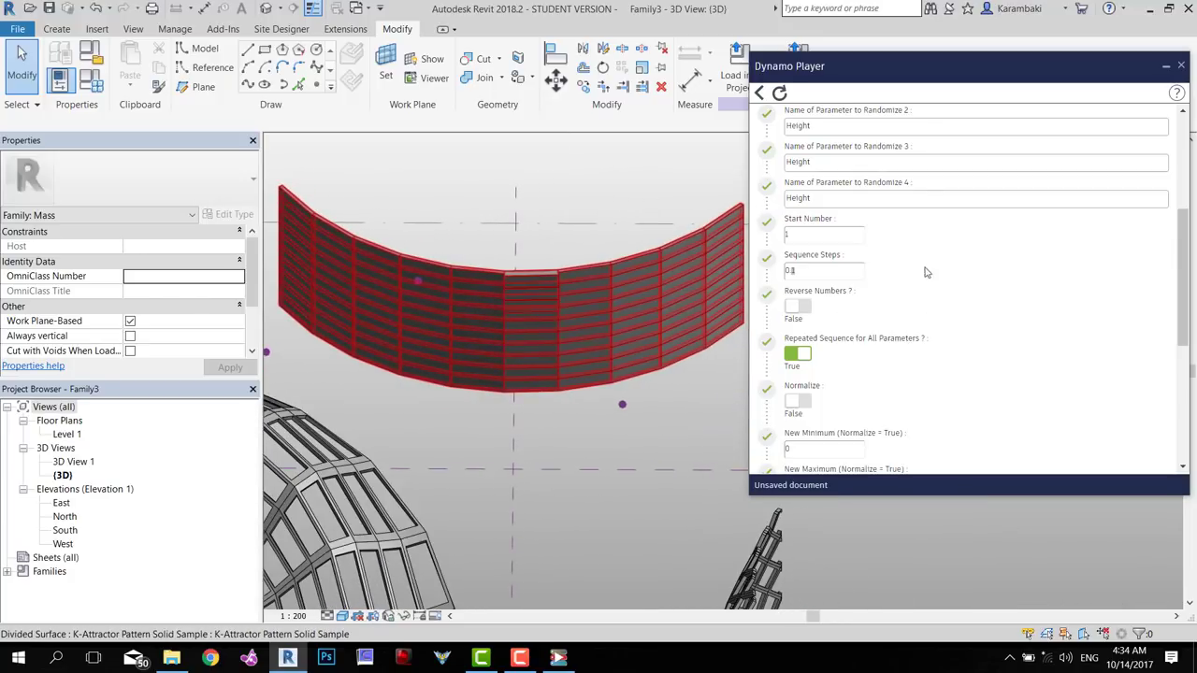
left_click_drag(1181, 237, 1181, 140)
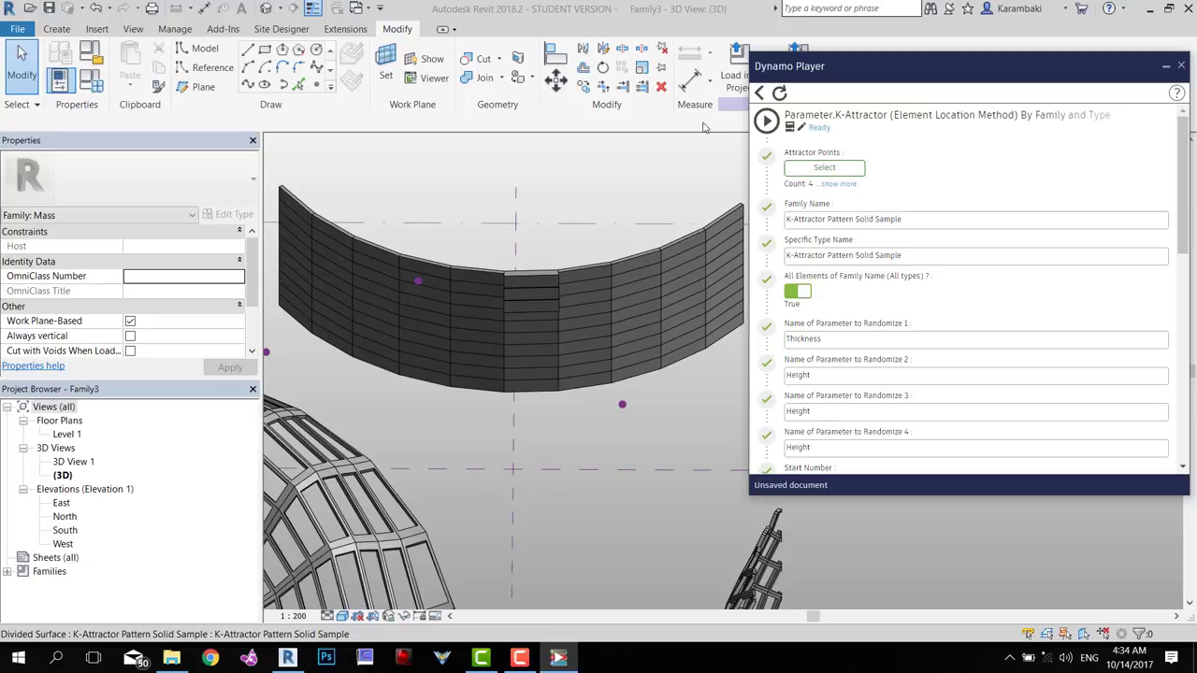
left_click(767, 121)
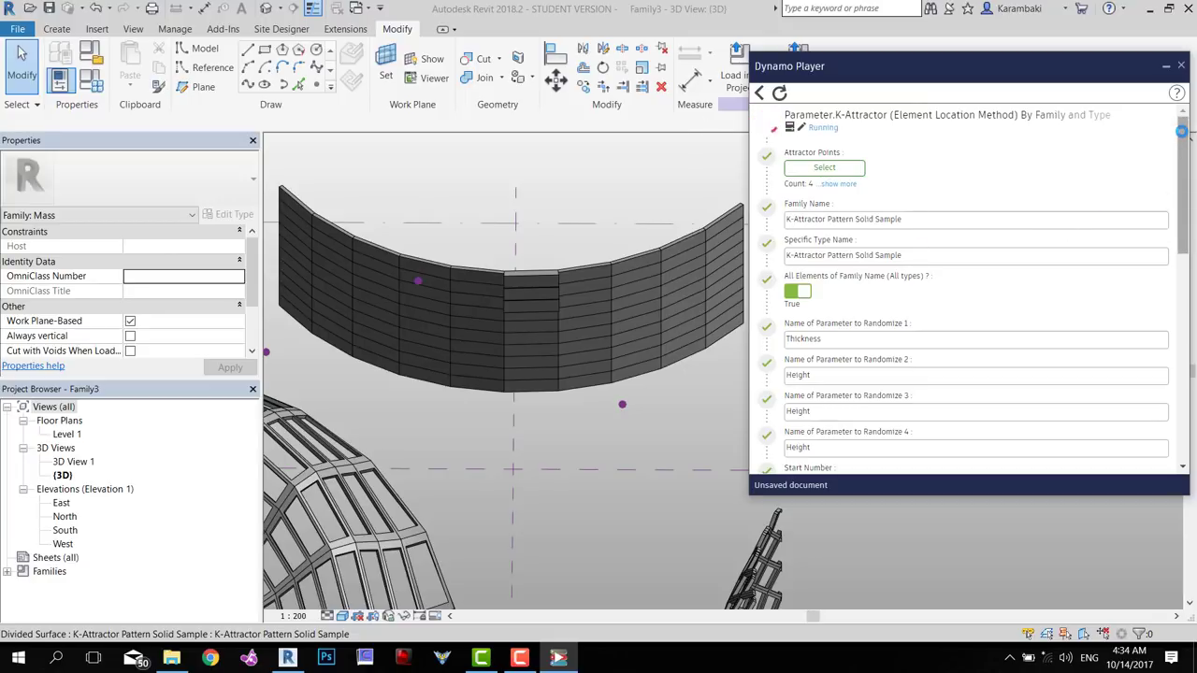
Review the script's outputs: the elements to select, the generated values, and the number of elements
left_click_drag(1186, 138, 1188, 349)
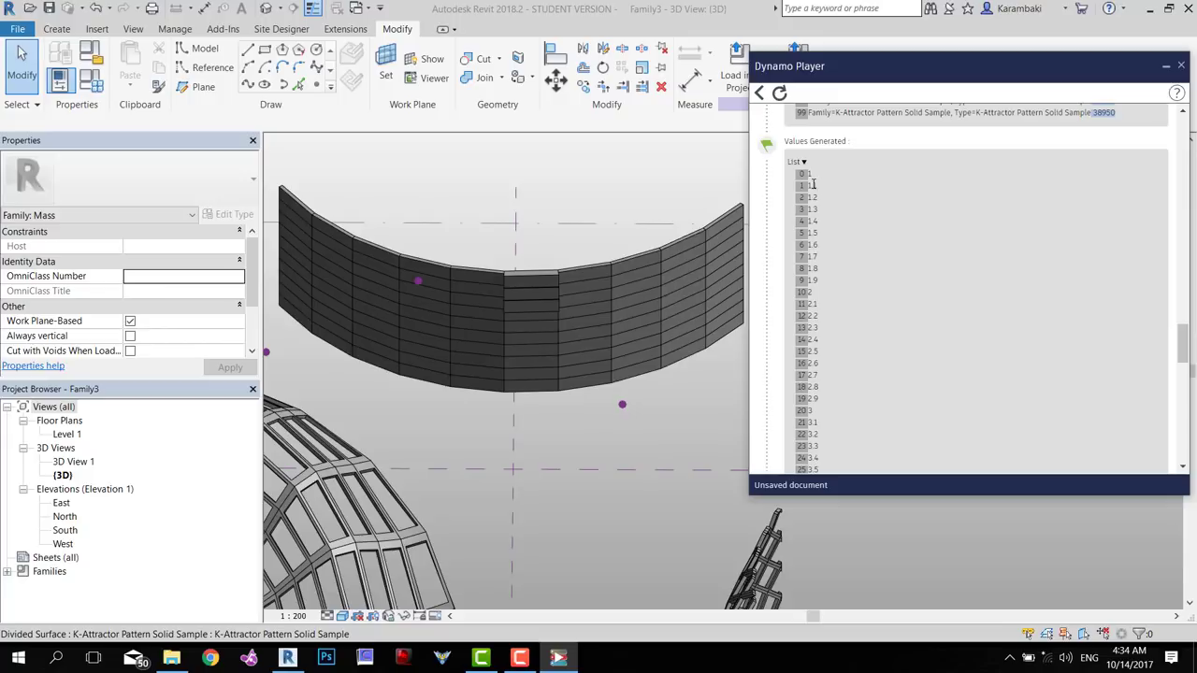
scroll(826, 216, "down", 10)
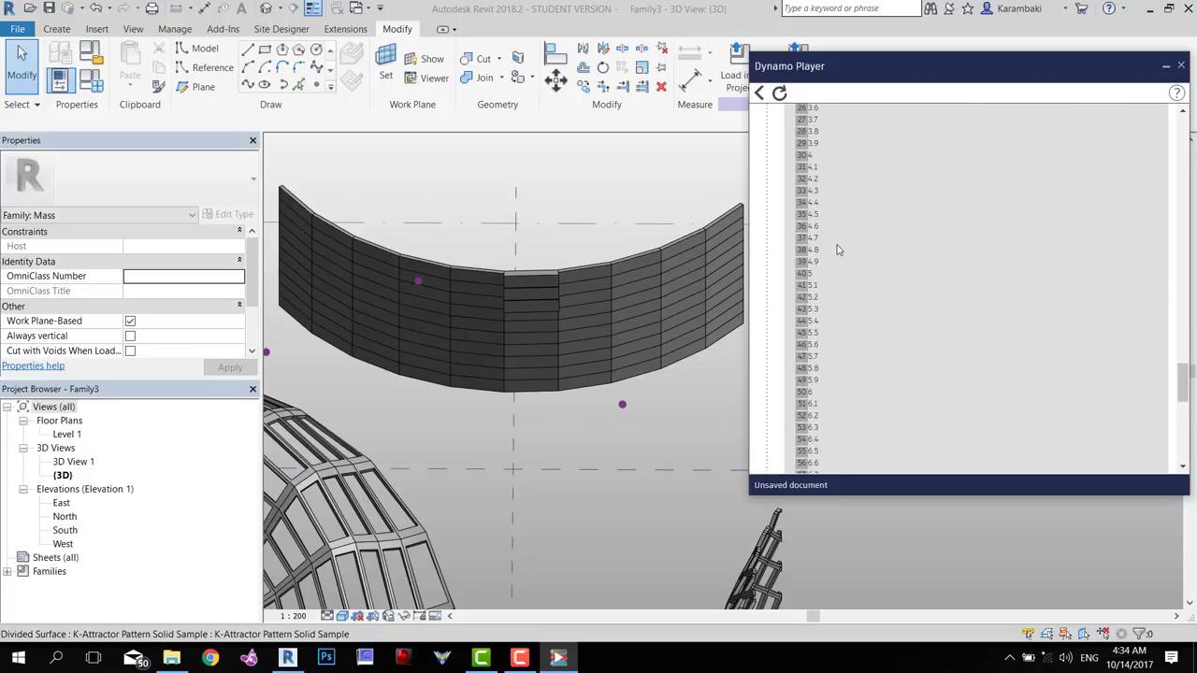
scroll(833, 374, "down", 3)
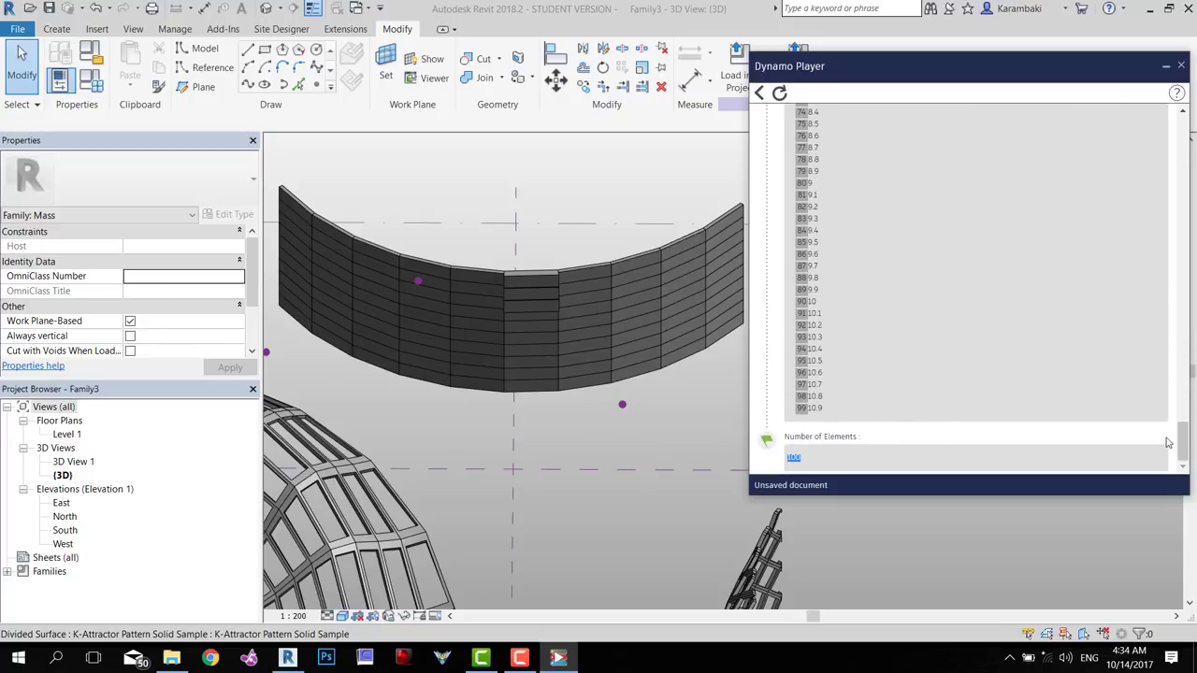
Examine the script's sequence, Repeated Sequence, Normalize, Proceed and Rounding inputs and read the note on the Element Location method
left_click_drag(1183, 442, 1180, 165)
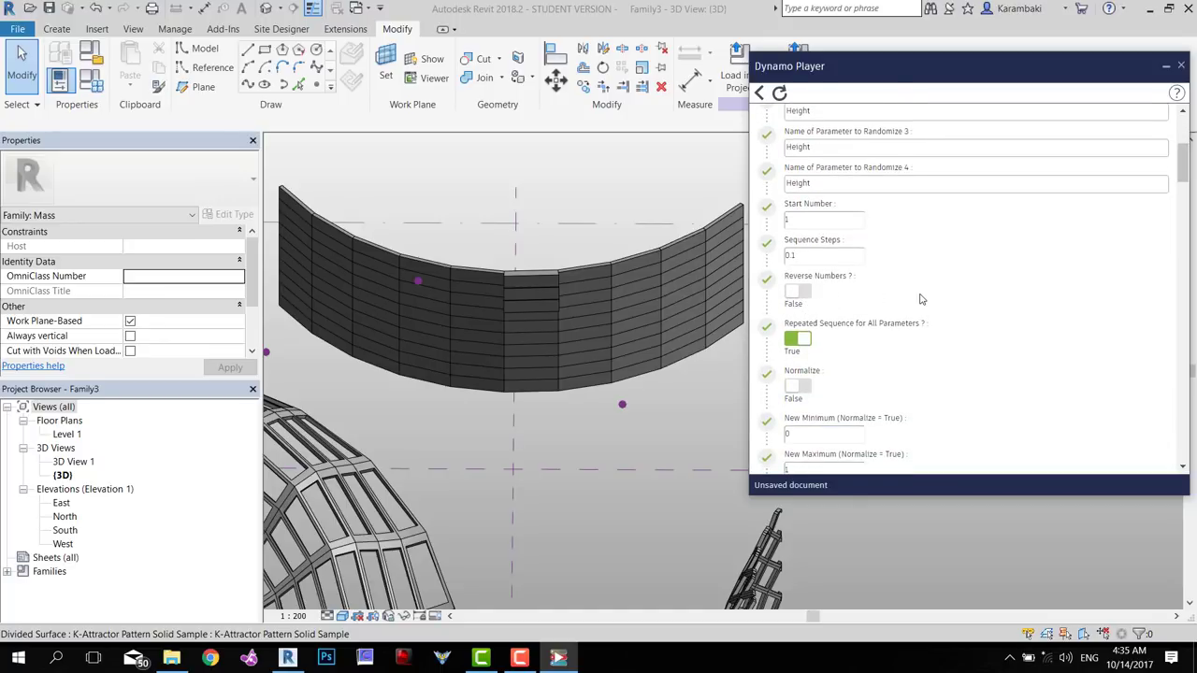
scroll(923, 299, "down", 1)
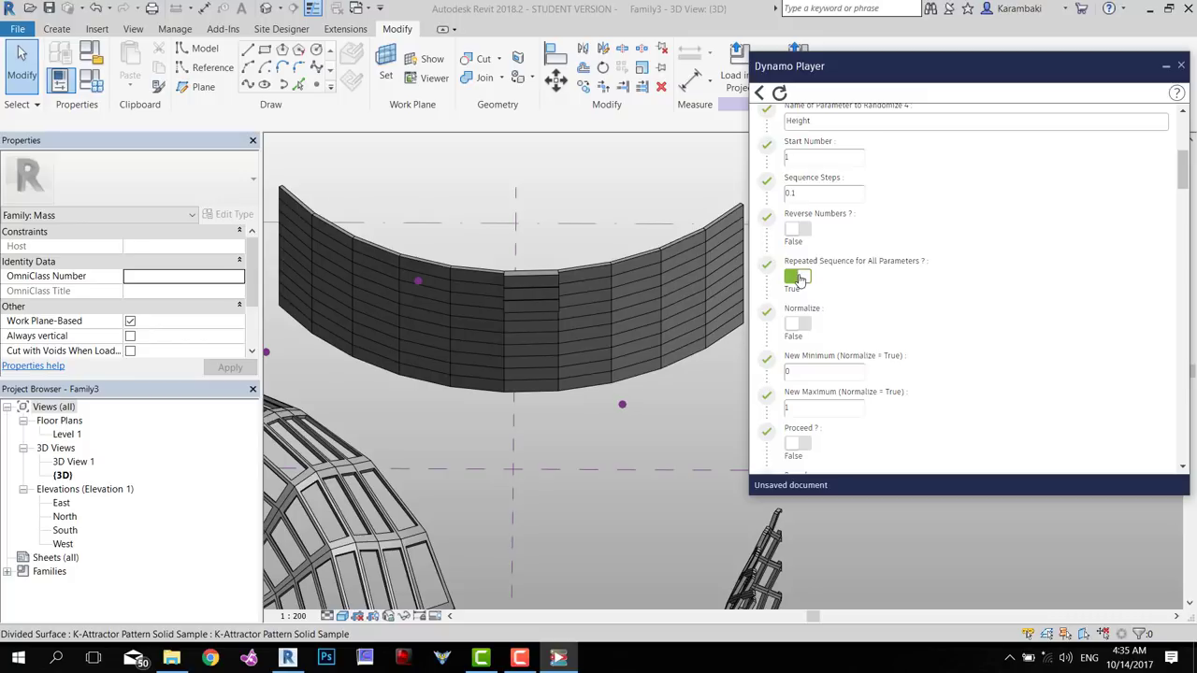
scroll(838, 287, "down", 1)
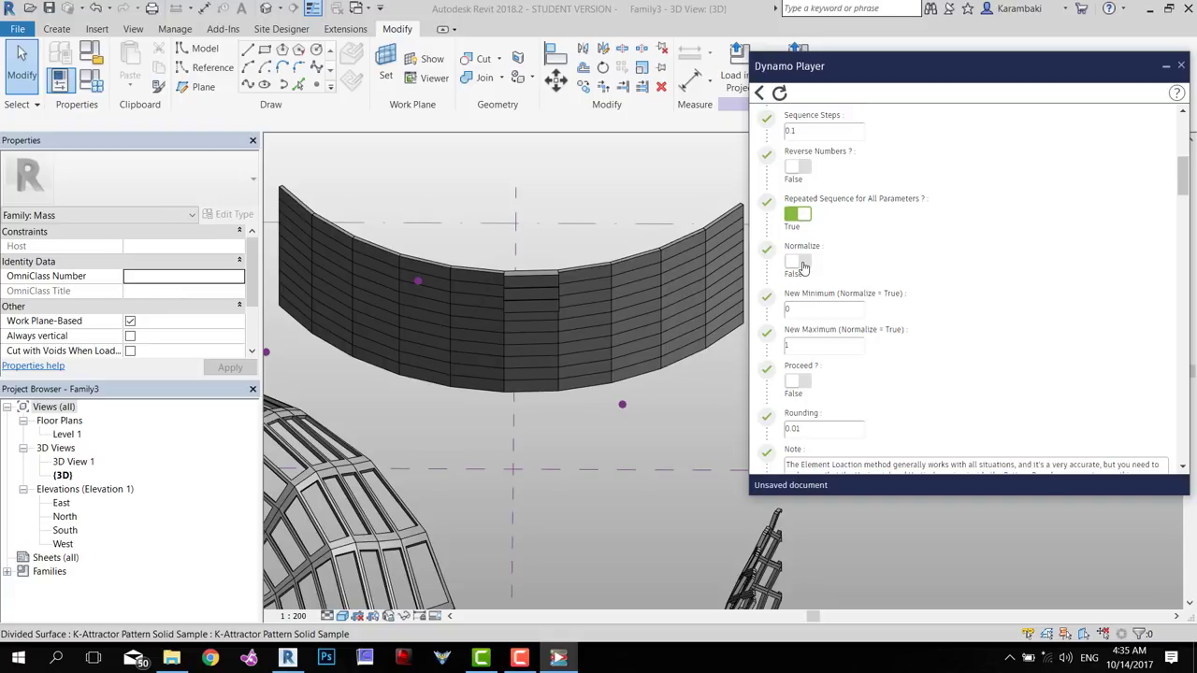
scroll(802, 269, "down", 3)
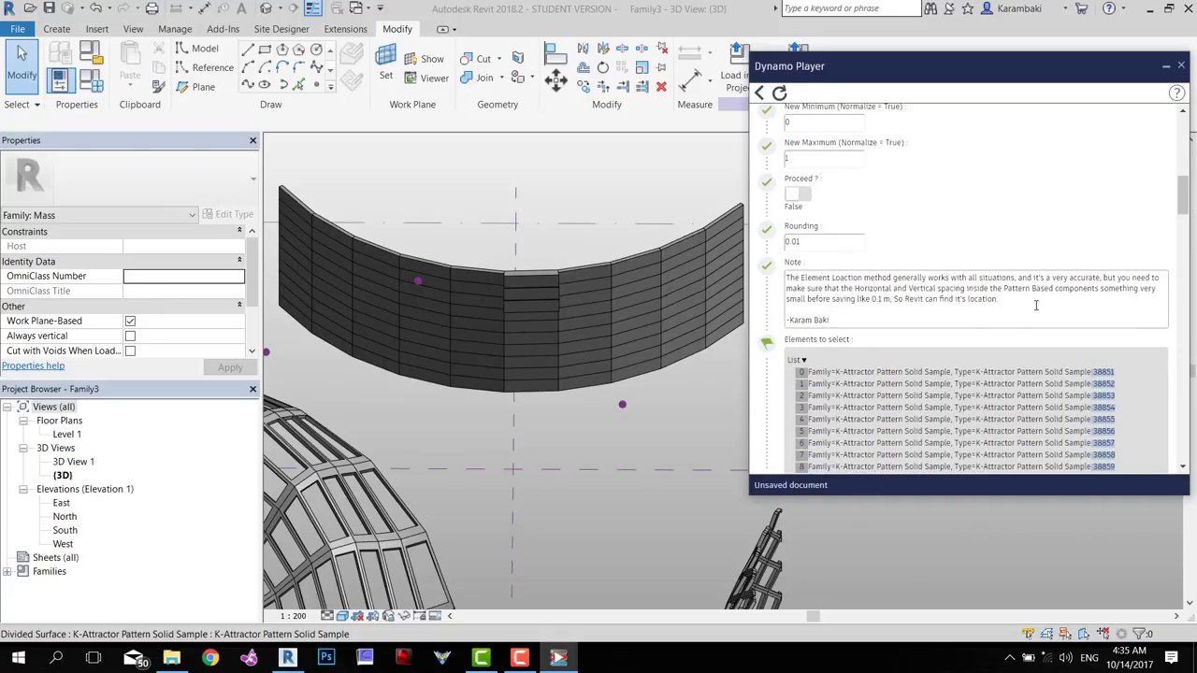
scroll(1035, 305, "down", 1)
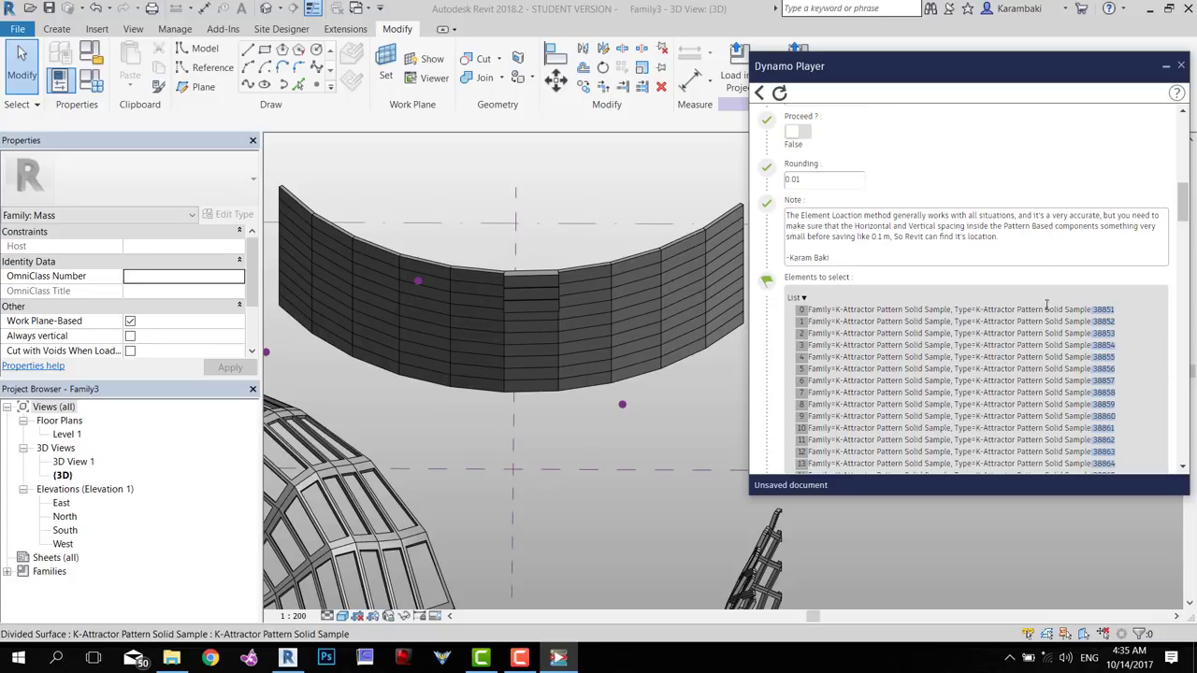
left_click_drag(883, 260, 803, 227)
left_click(870, 238)
scroll(1181, 215, "up", 3)
scroll(968, 168, "up", 5)
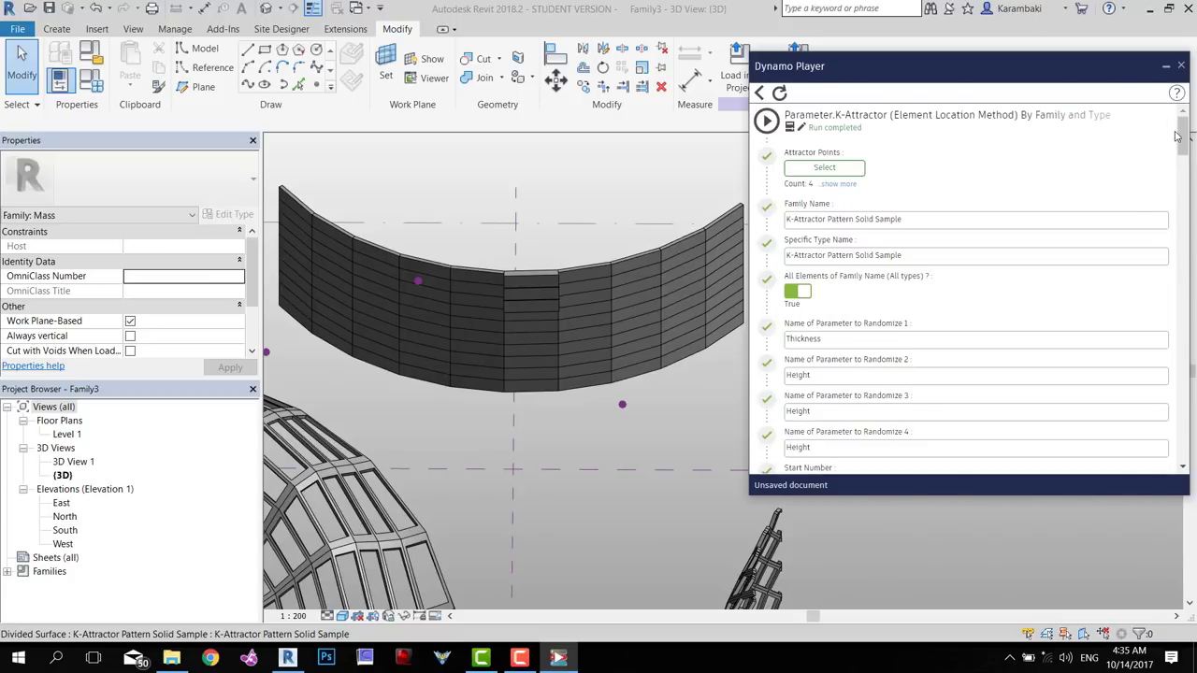
Collapse the script's Elements to select and Values Generated output lists
left_click_drag(1177, 137, 1179, 211)
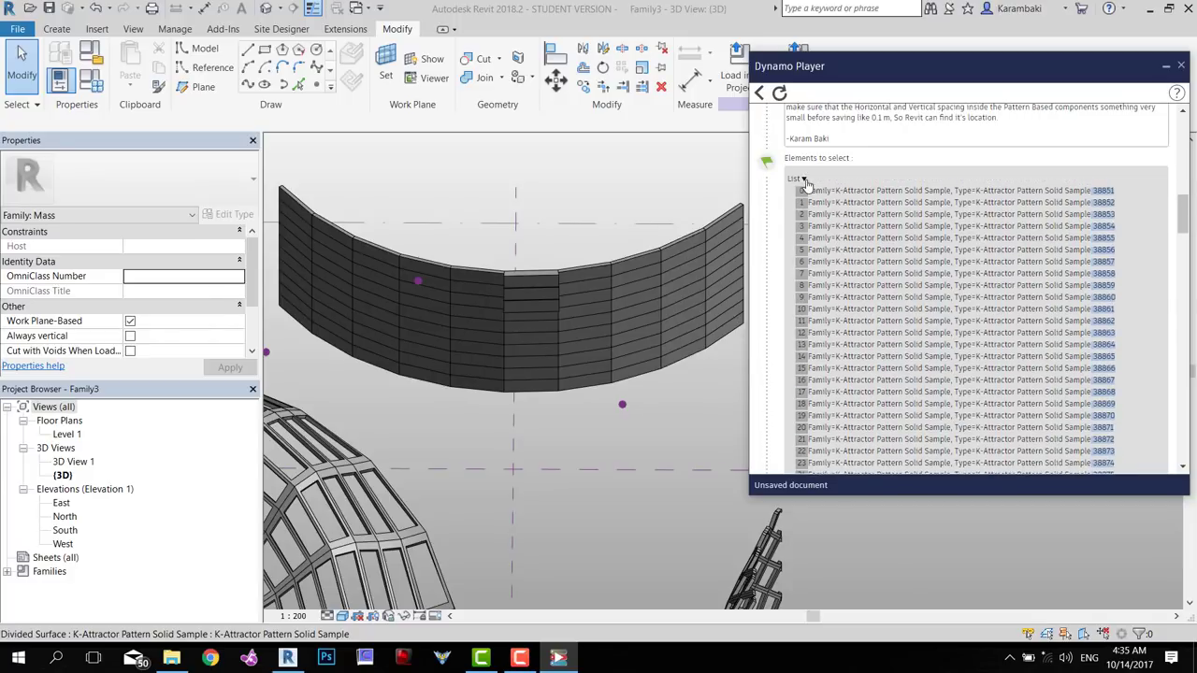
left_click(802, 179)
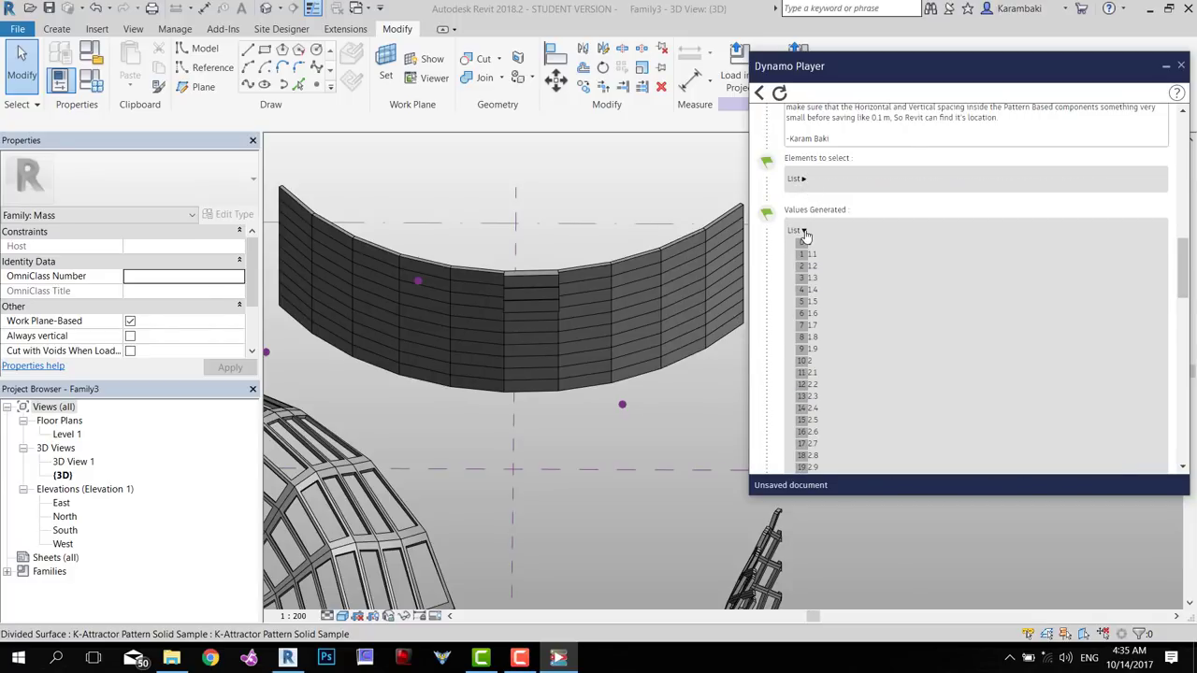
left_click(806, 232)
scroll(802, 447, "down", 1)
left_click_drag(804, 458, 786, 439)
left_click(802, 409)
left_click(803, 410)
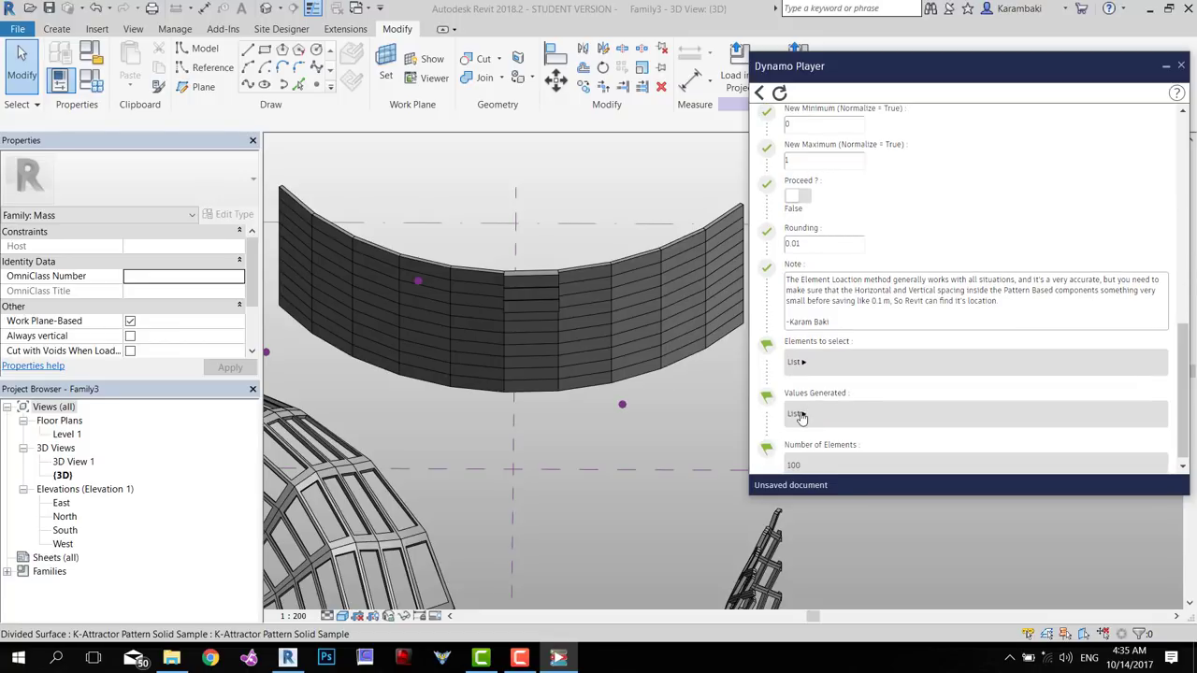
left_click(802, 417)
left_click(801, 417)
Turn on Proceed and run the K-Attractor script to apply the generated thicknesses to the solid sample panels
scroll(912, 314, "up", 2)
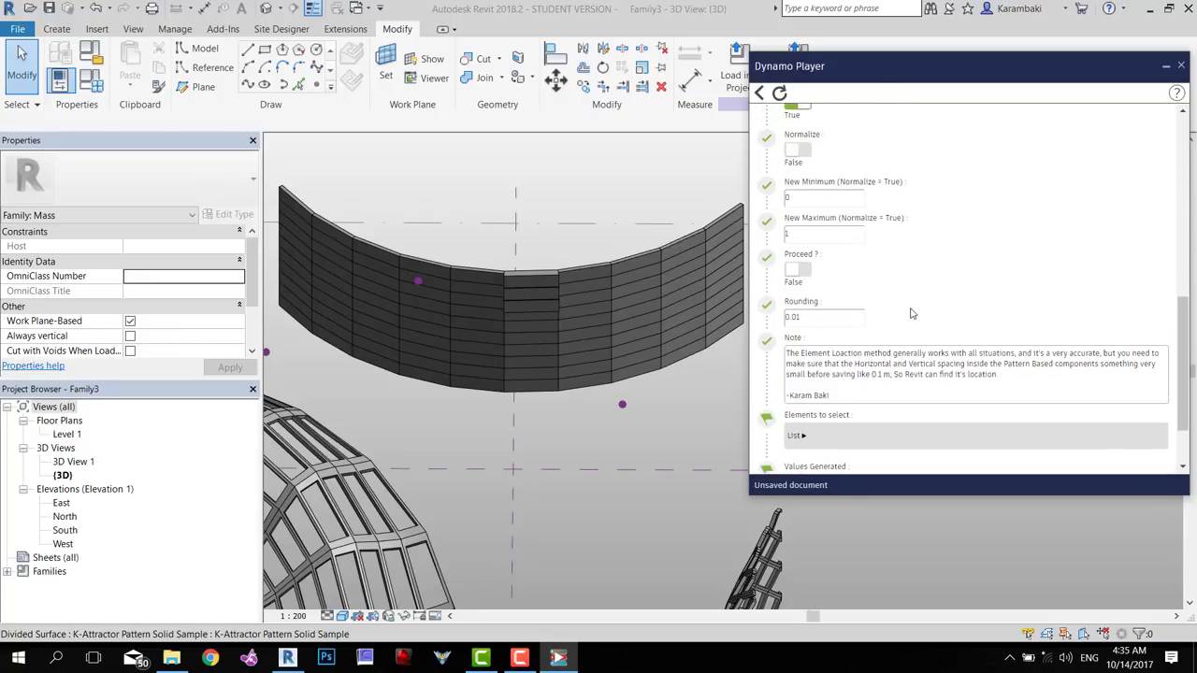
scroll(912, 314, "up", 2)
scroll(795, 323, "up", 4)
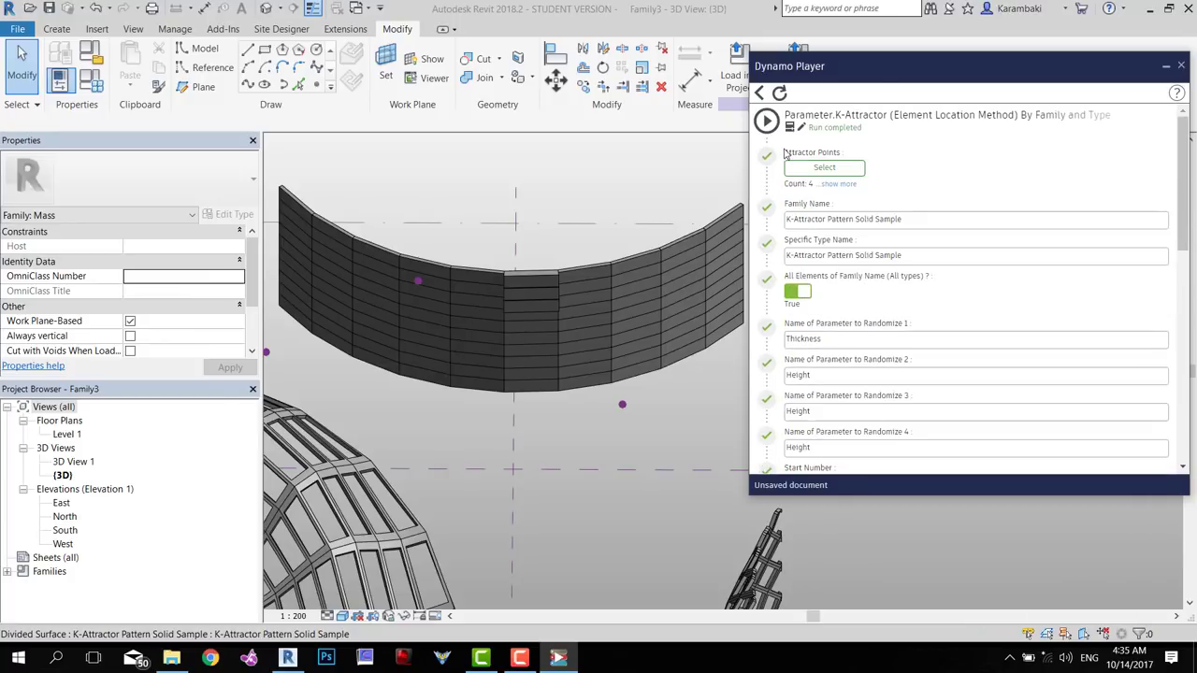
left_click(766, 120)
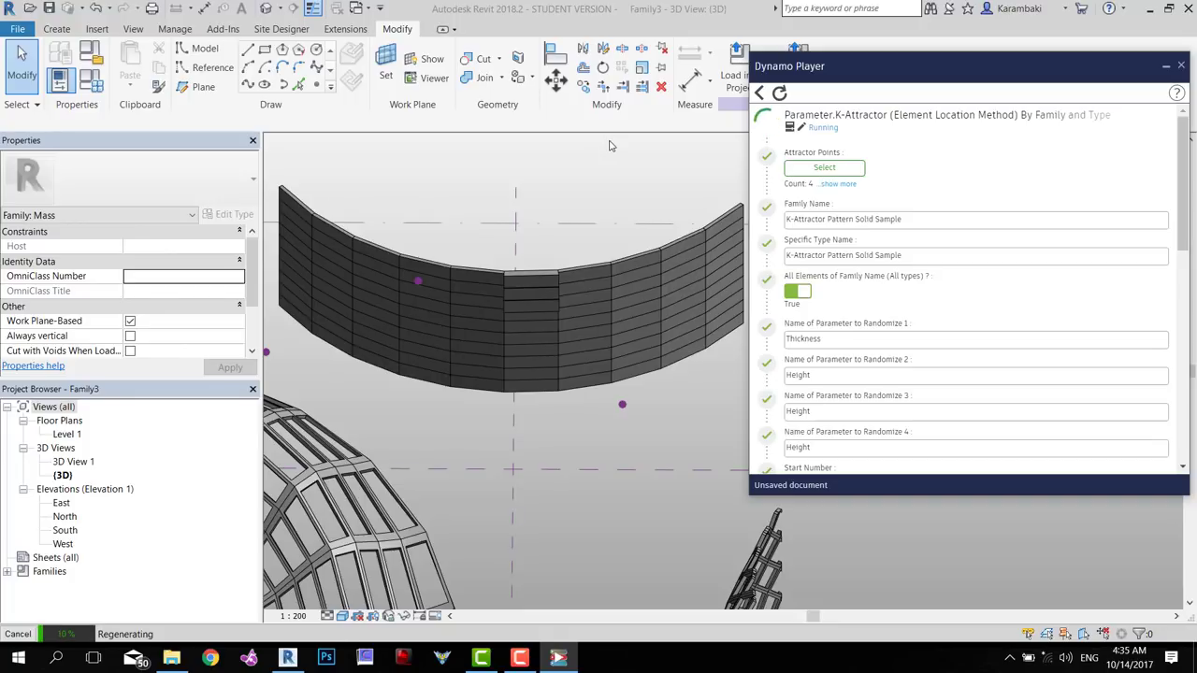
middle_click_drag(591, 181, 641, 370, "shift")
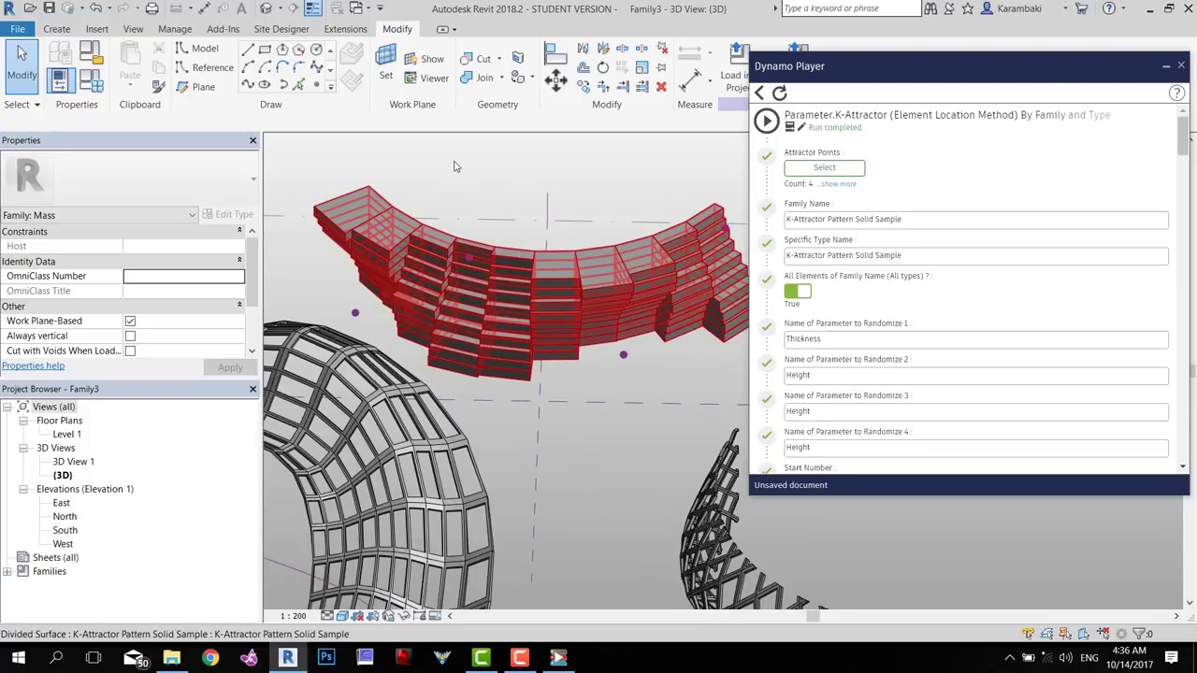
Examine the position of each attractor point around the arc wall by selecting the points in turn
left_click_drag(454, 161, 509, 273)
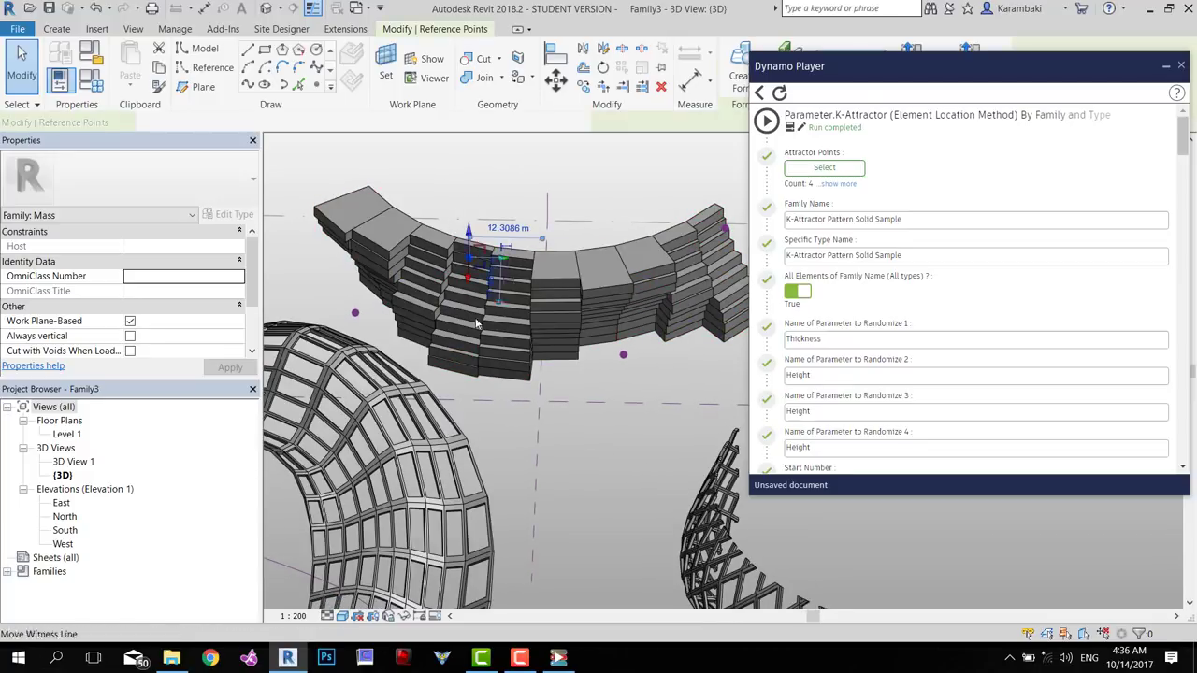
key("Escape")
left_click_drag(590, 435, 642, 331)
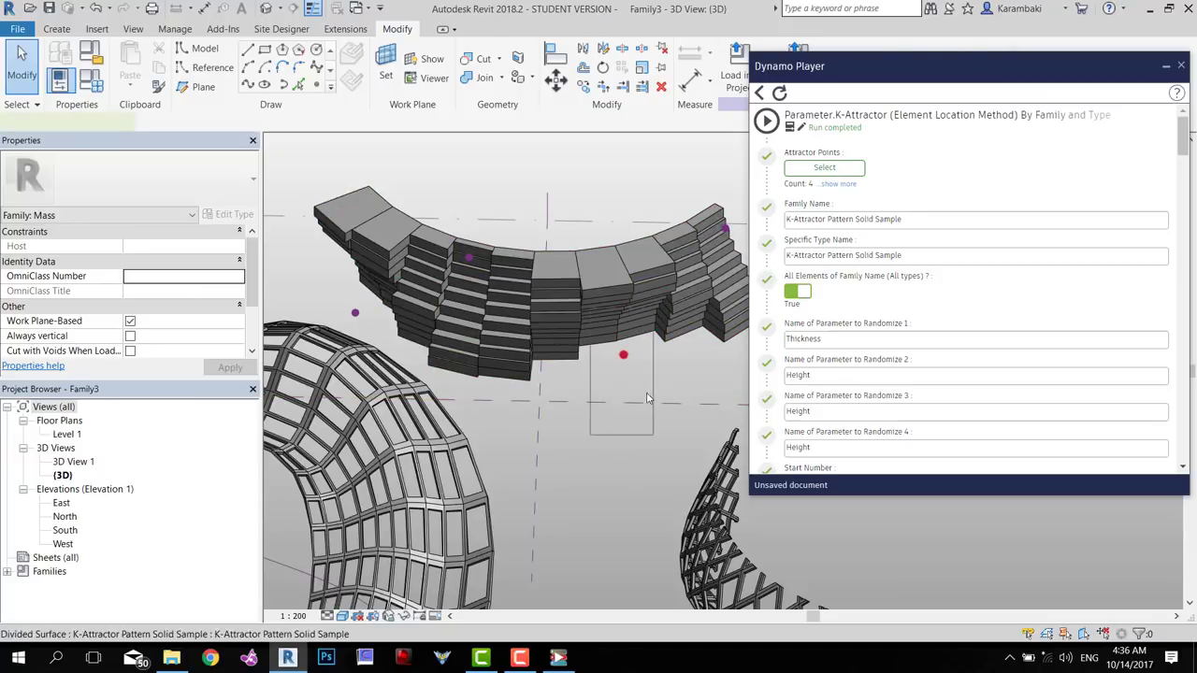
middle_click_drag(645, 369, 548, 202, "shift")
left_click_drag(548, 195, 656, 288)
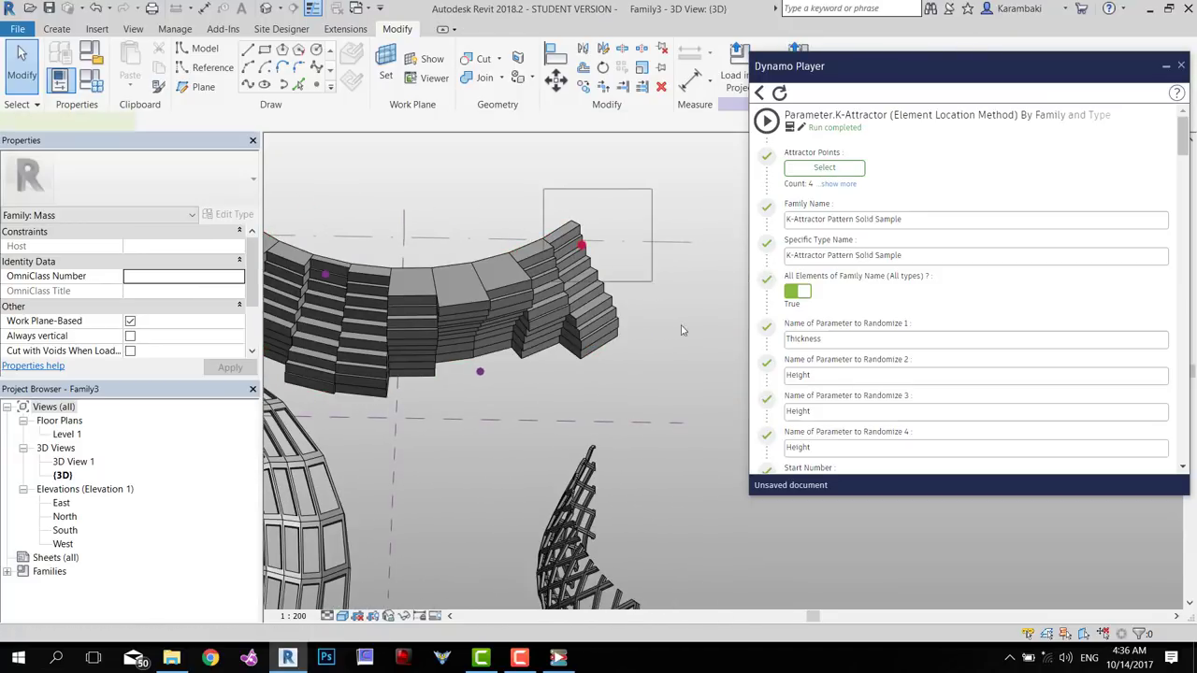
middle_click_drag(415, 197, 567, 224)
left_click_drag(574, 313, 574, 313)
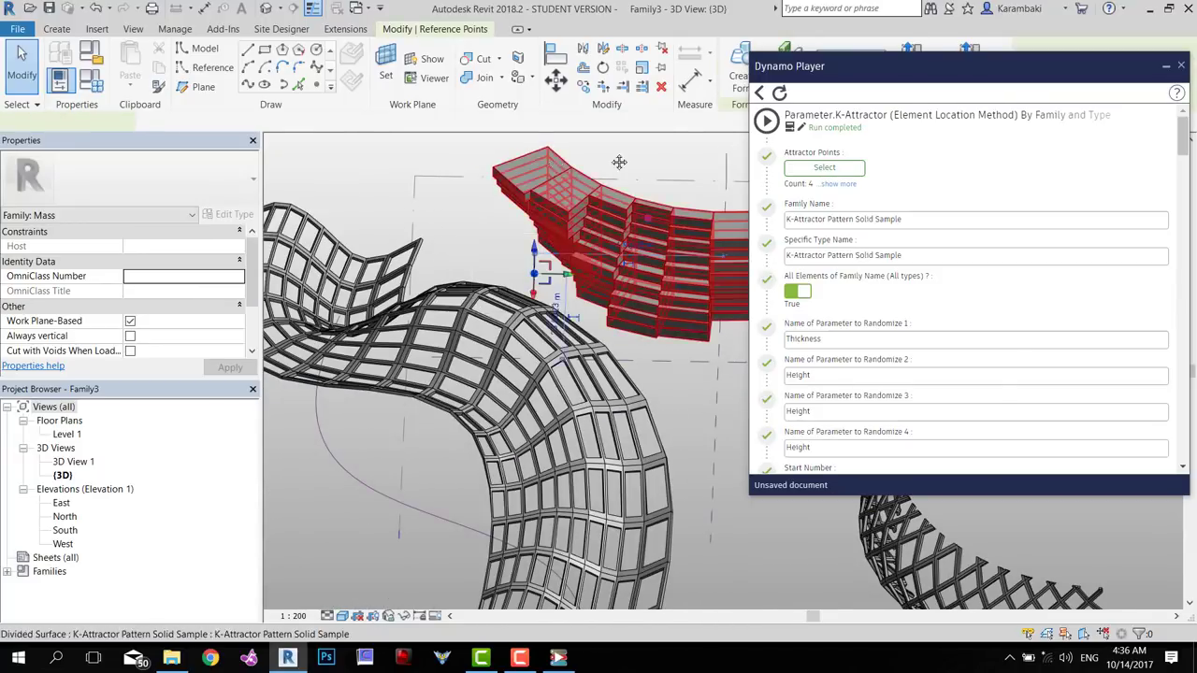
middle_click_drag(617, 161, 392, 181)
left_click(555, 368)
middle_click_drag(556, 368, 348, 213, "shift")
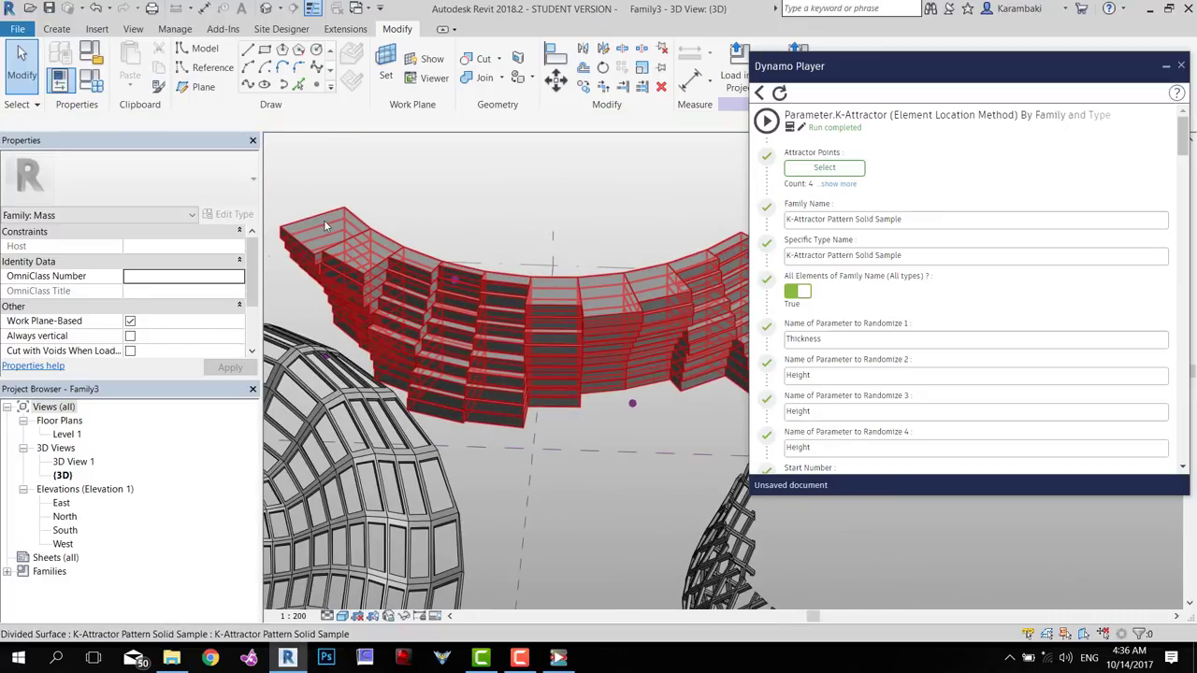
Check the Thickness of the arc wall's uppermost end panel and of a bottom-row panel in its most protruding part
key("Tab")
left_click(324, 220)
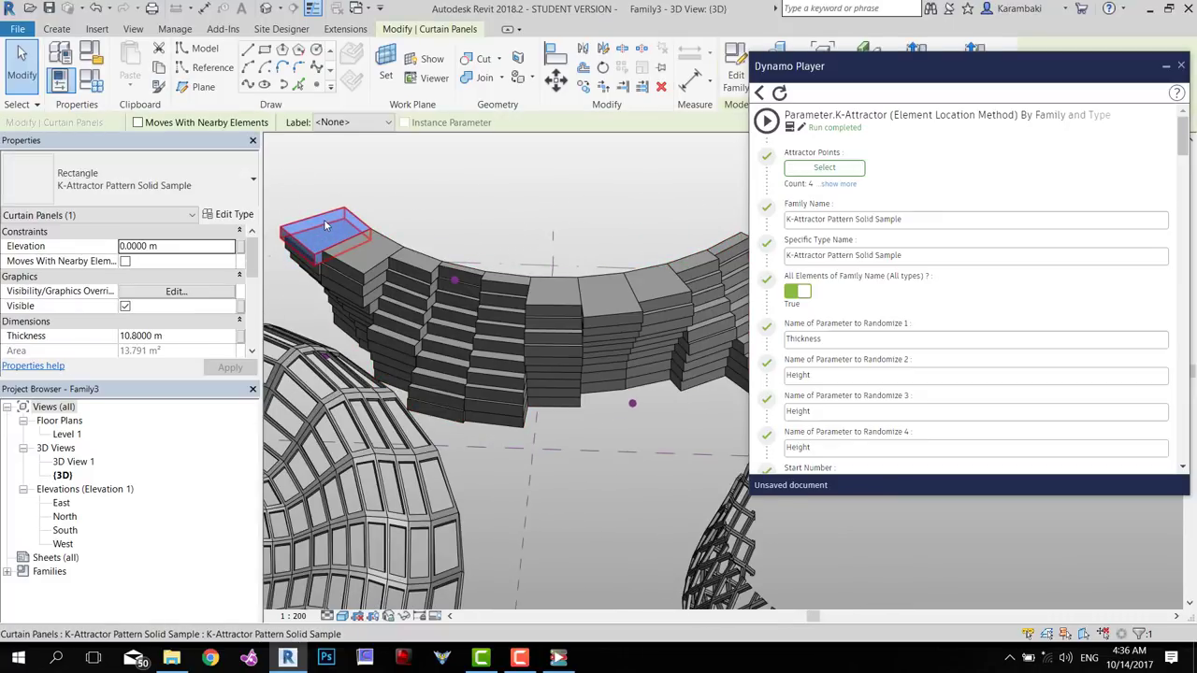
left_click(480, 187)
middle_click_drag(619, 242, 598, 222)
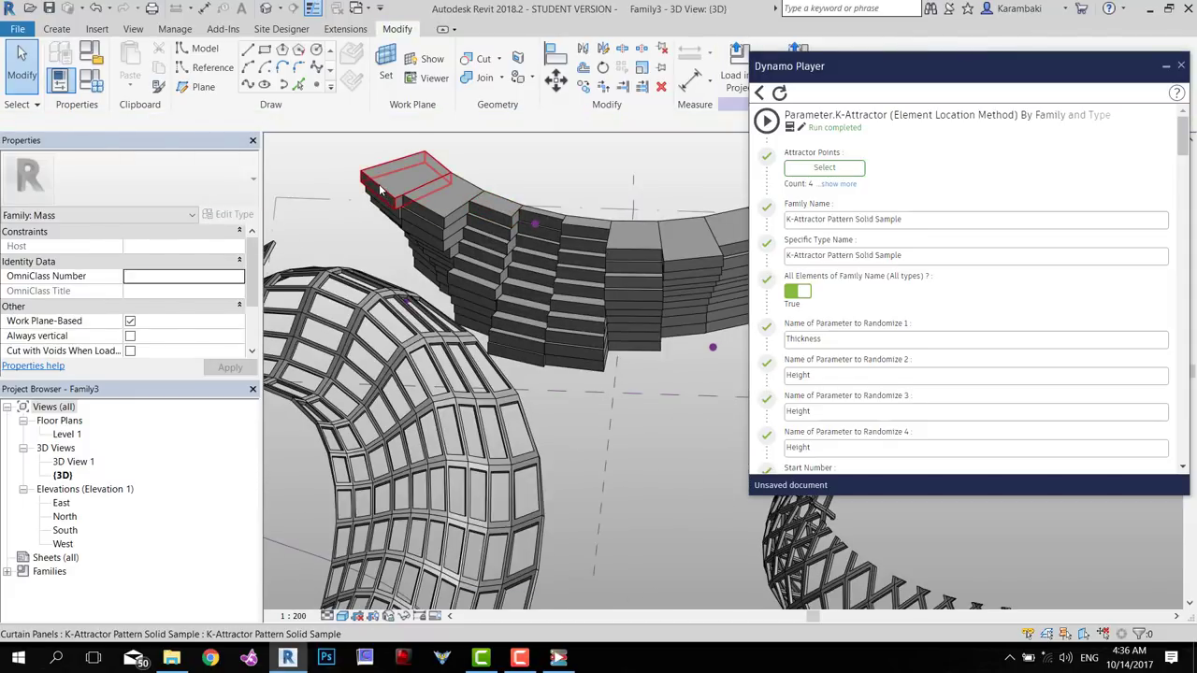
left_click(380, 185)
middle_click_drag(734, 245, 613, 231)
left_click(644, 335)
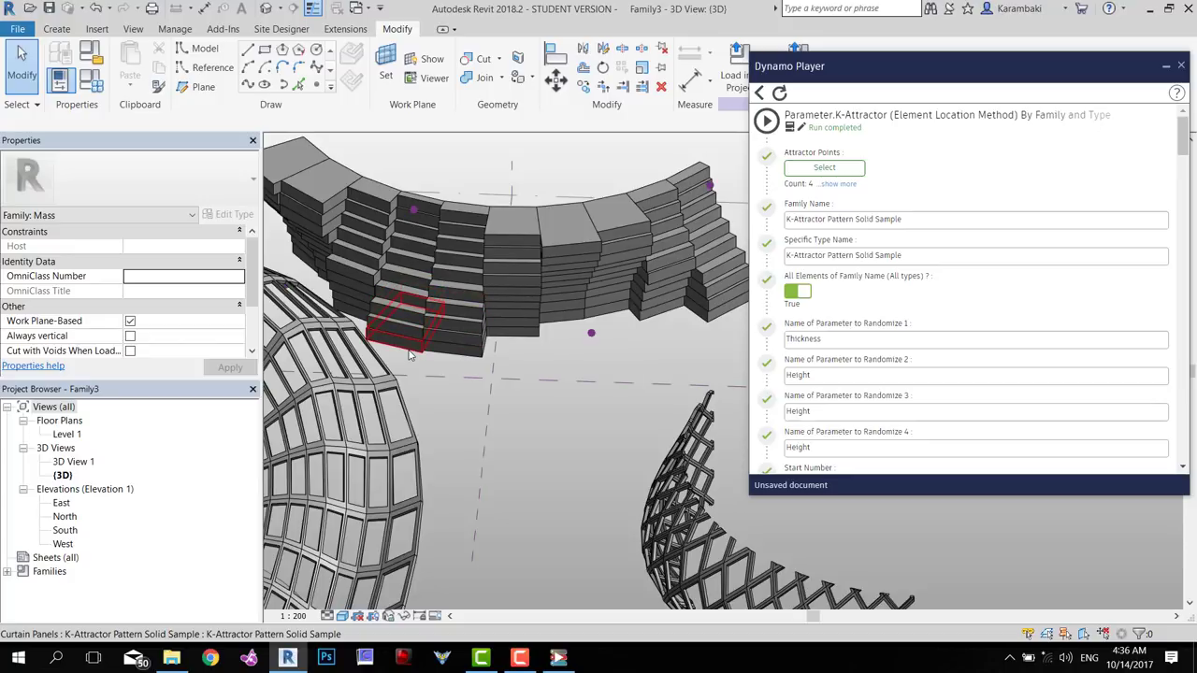
left_click(409, 355)
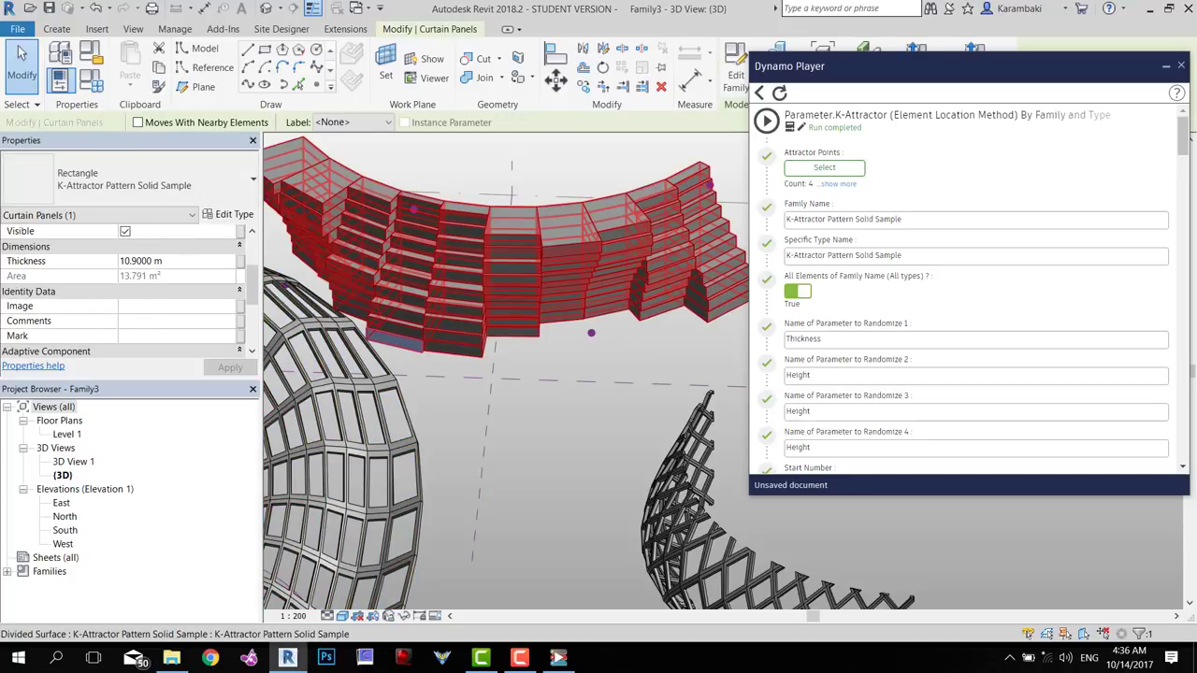
Set Sequence Steps to 0.05 and run the script with Proceed off to preview the generated values
mouse_move(1184, 135)
left_mouse_down()
mouse_move(1180, 447)
mouse_move(1190, 147)
left_mouse_up()
scroll(980, 319, "down", 2)
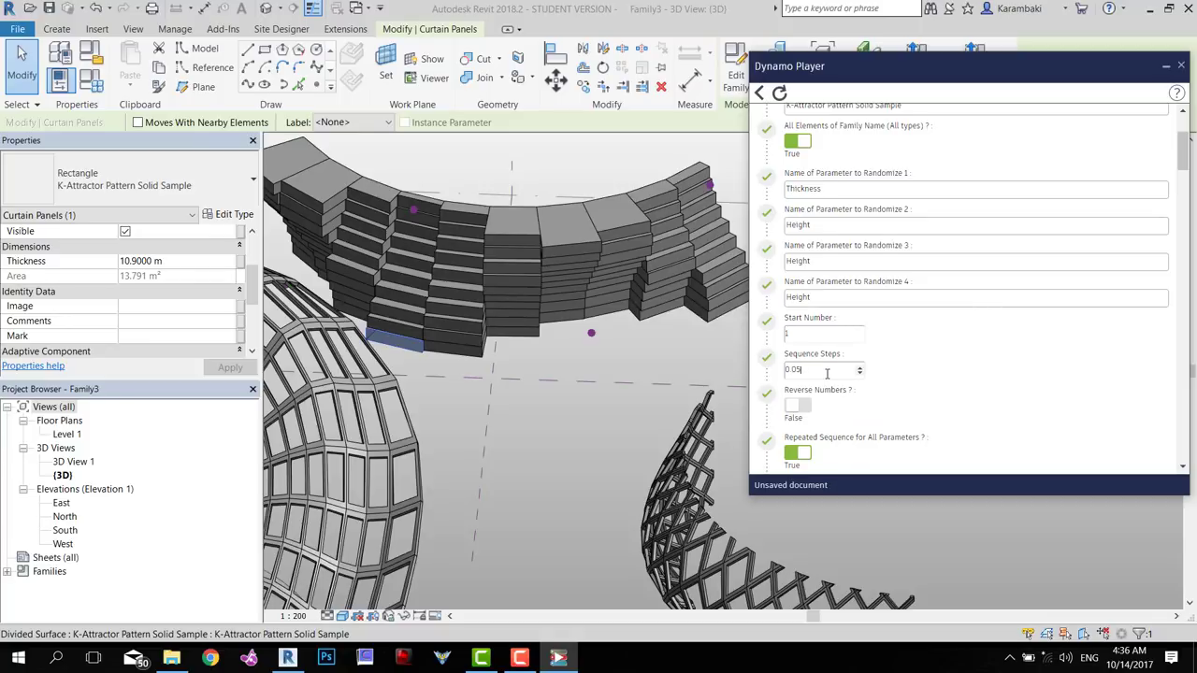
scroll(827, 373, "up", 2)
scroll(814, 383, "down", 7)
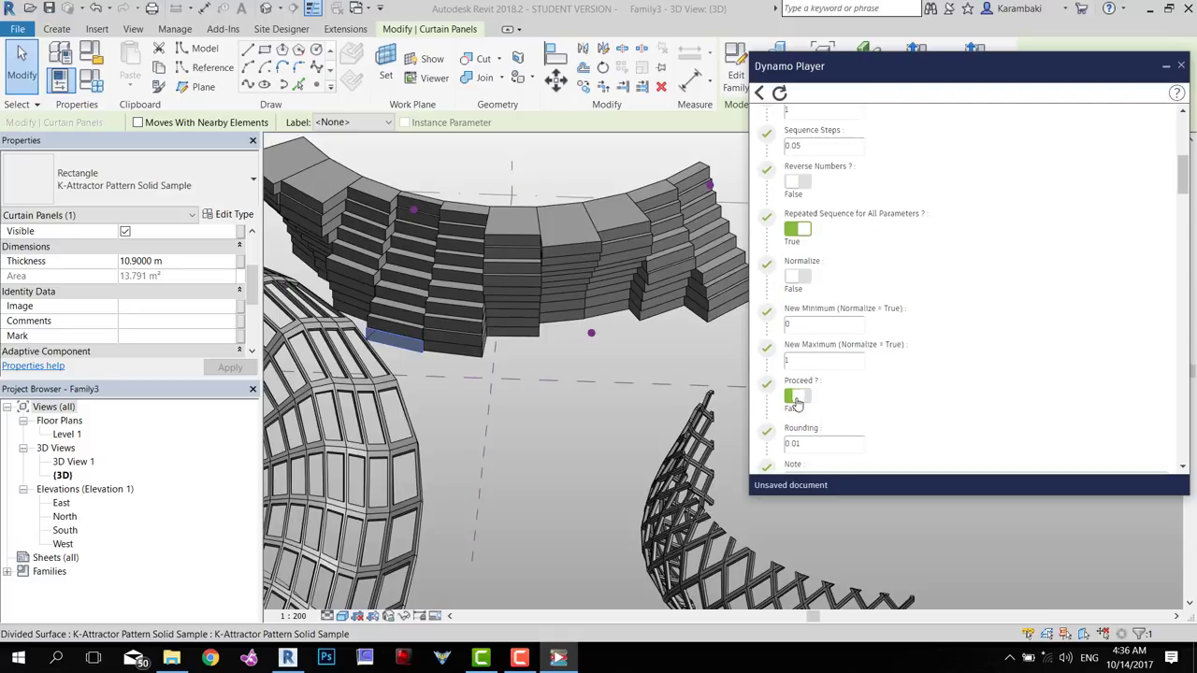
left_click(794, 403)
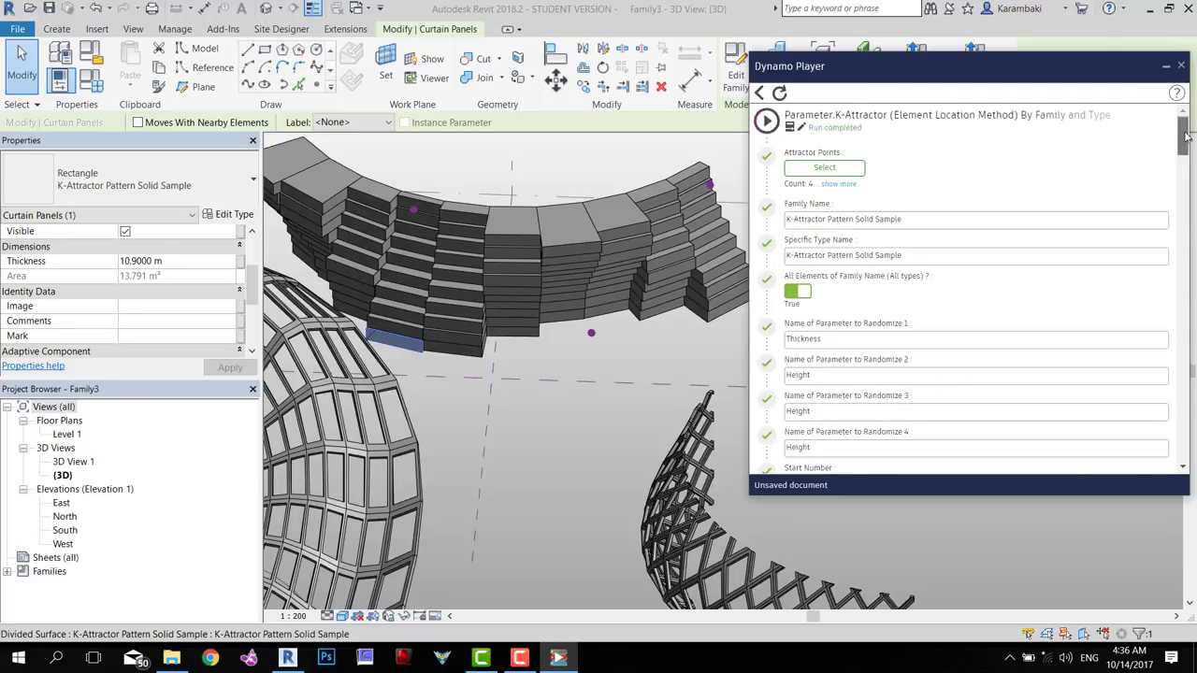
left_click_drag(1189, 122, 1190, 447)
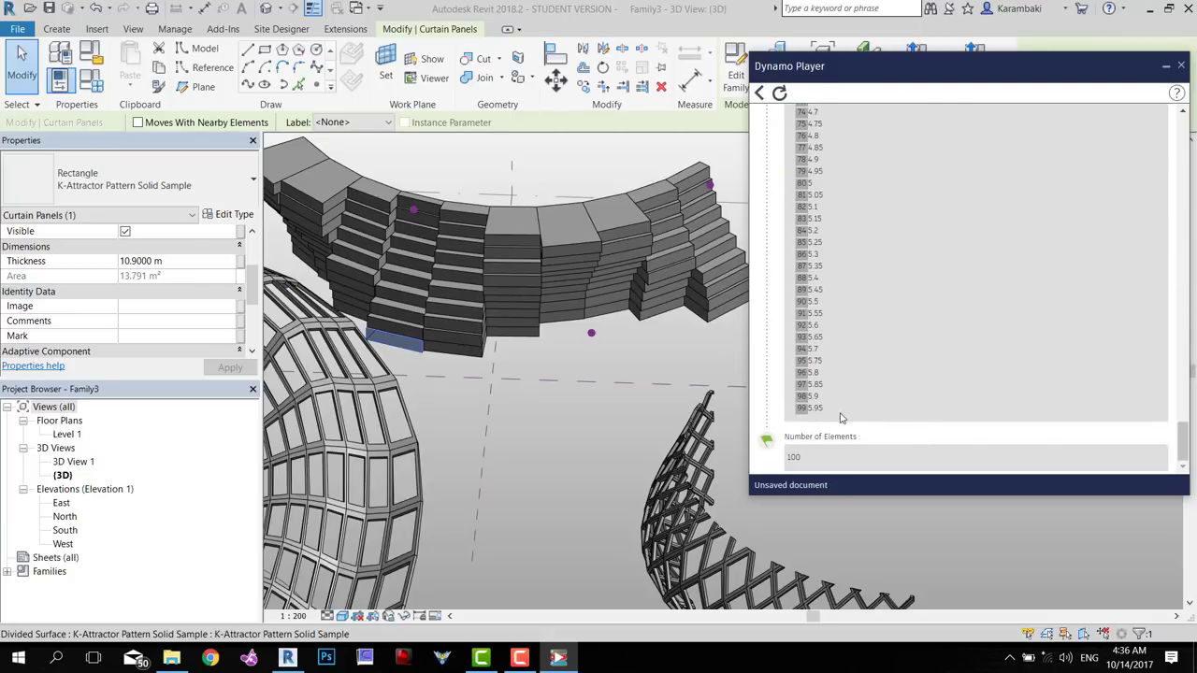
Turn on Proceed and rerun the script to apply the 0.05-step thicknesses to the arc wall panels
scroll(845, 417, "up", 20)
scroll(833, 164, "up", 2)
scroll(800, 192, "down", 3)
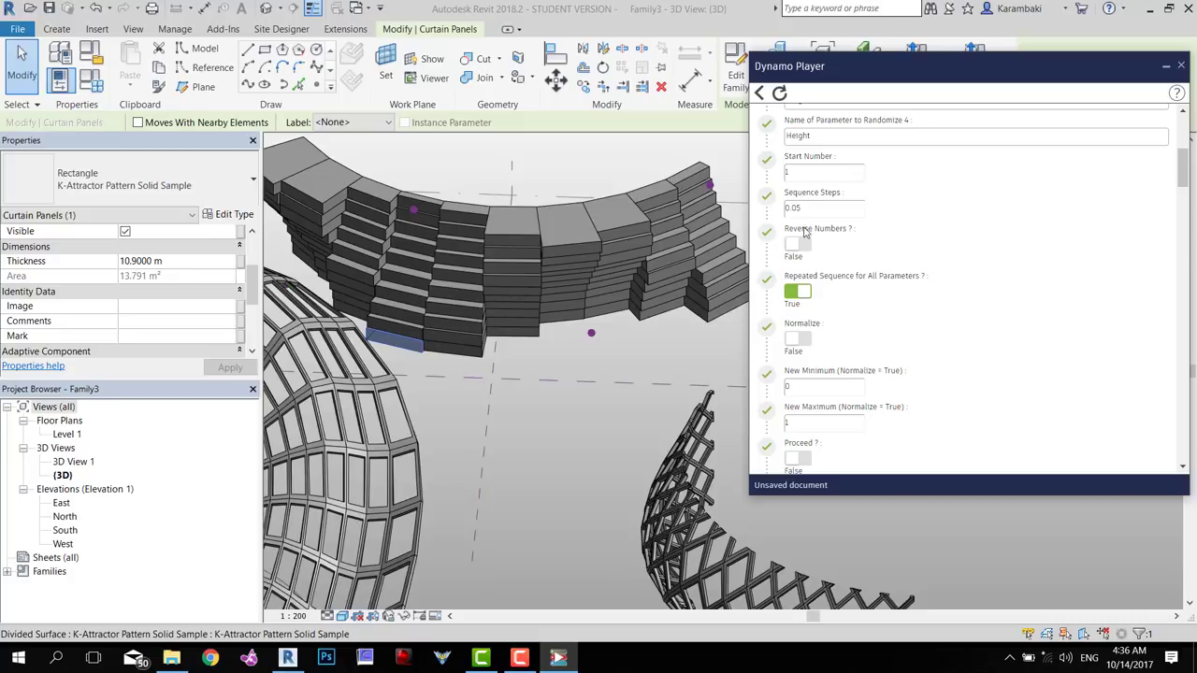
left_click(796, 458)
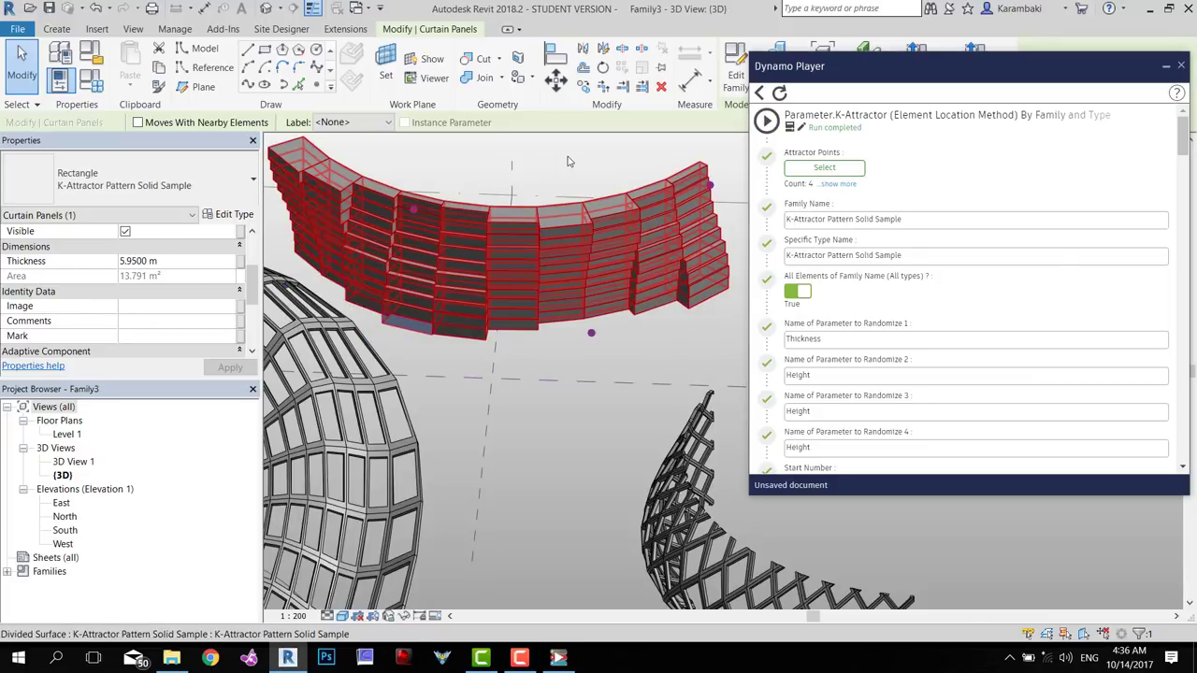
left_click(623, 438)
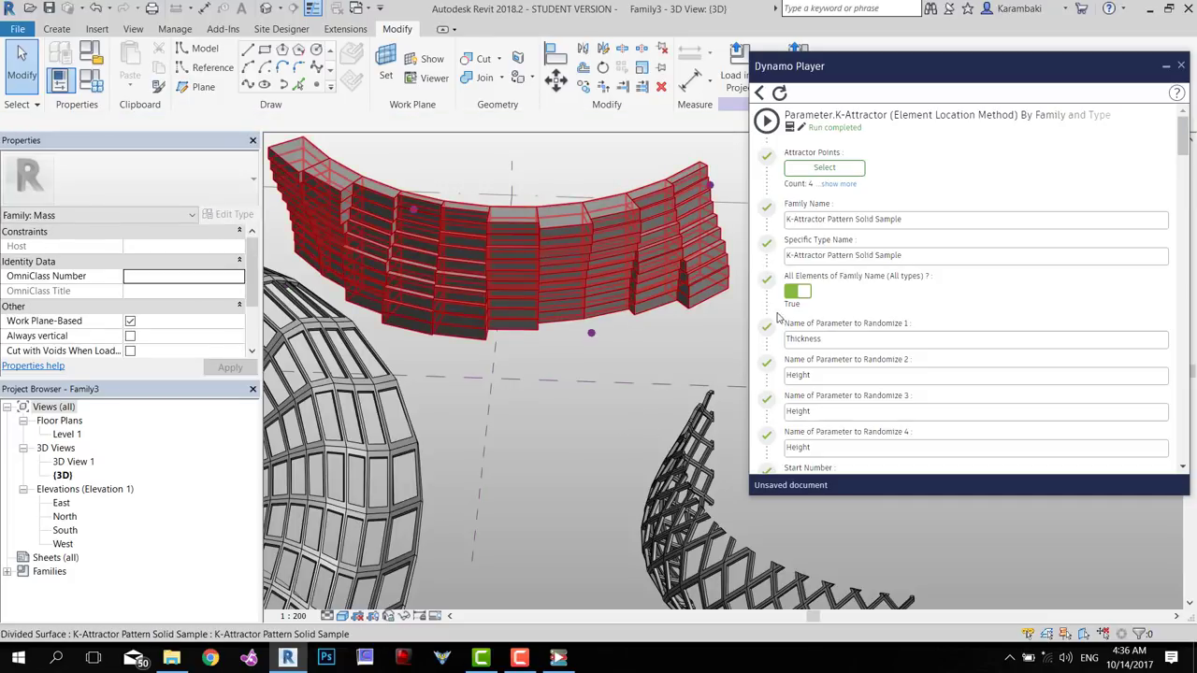
Enable Normalize with new minimum 1 and new maximum 15, and preview the generated values with Proceed off
left_click_drag(1180, 137, 1184, 184)
left_click(796, 187)
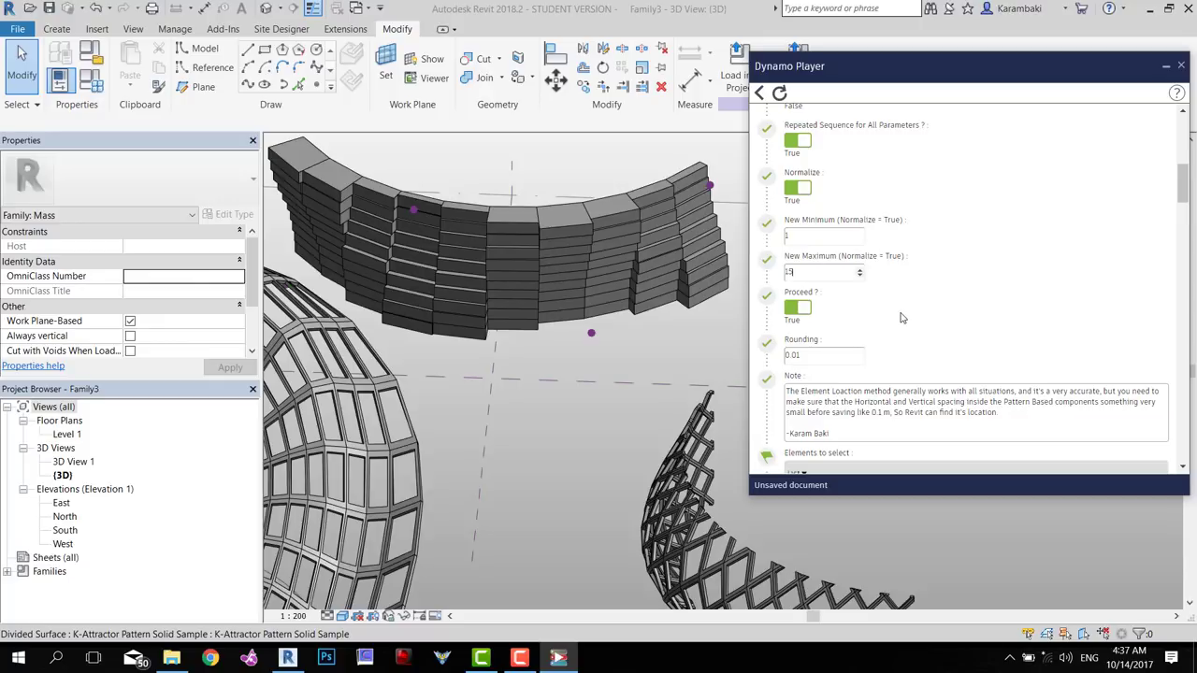
left_click(793, 309)
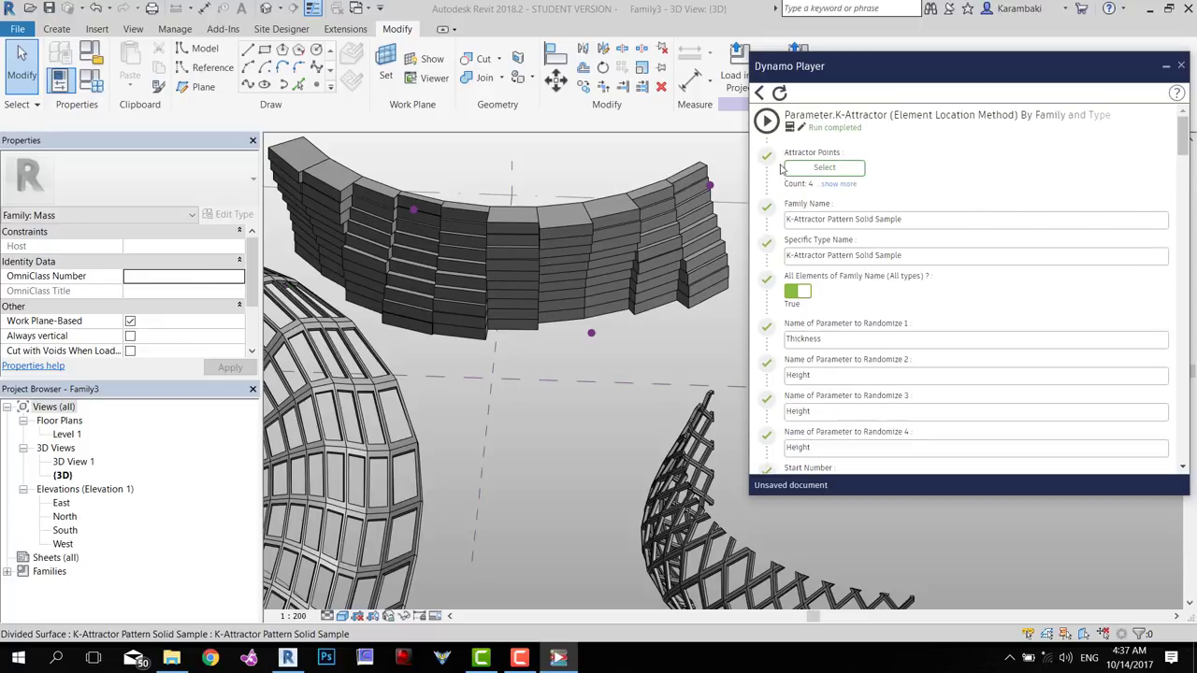
left_click_drag(1182, 130, 1183, 338)
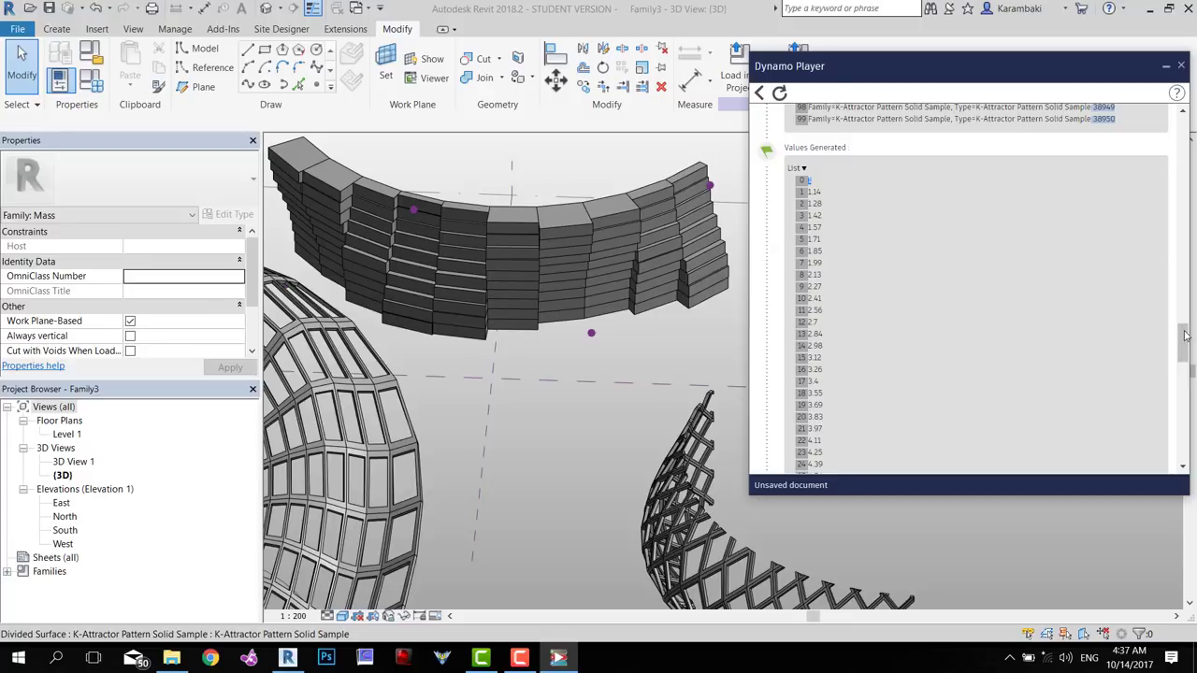
Set Rounding to 0.1 and rerun the script to review the rounded values it generates
left_click_drag(1185, 335, 1170, 180)
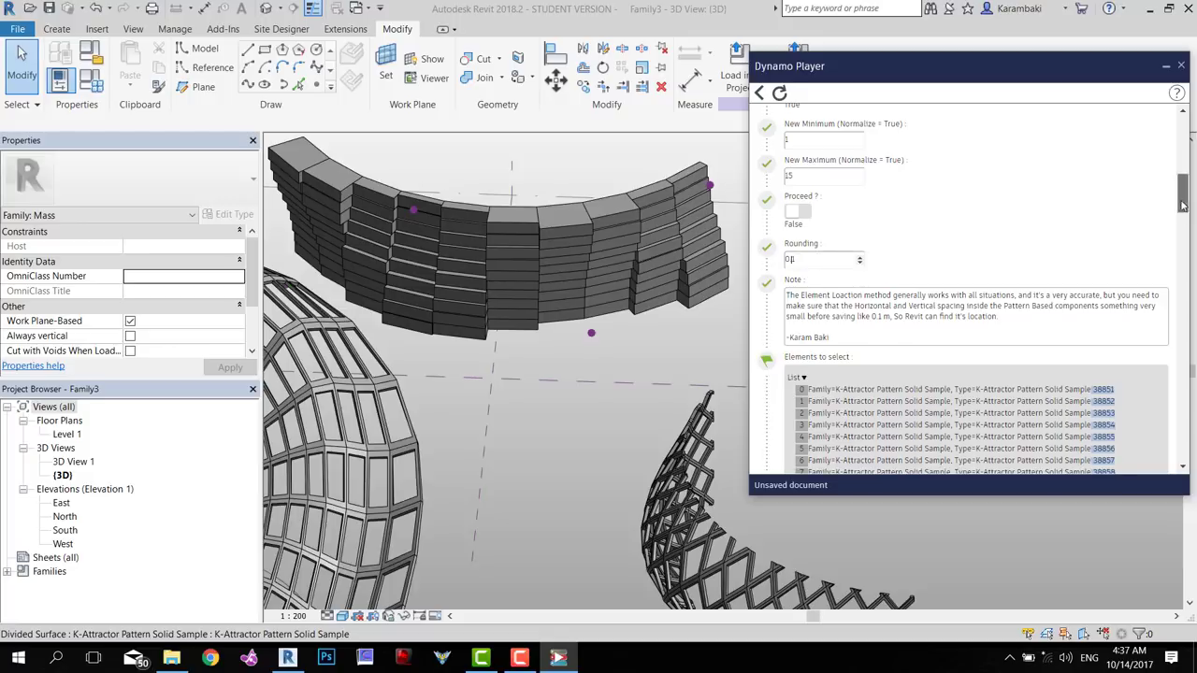
left_click_drag(1180, 196, 1180, 365)
left_click(767, 119)
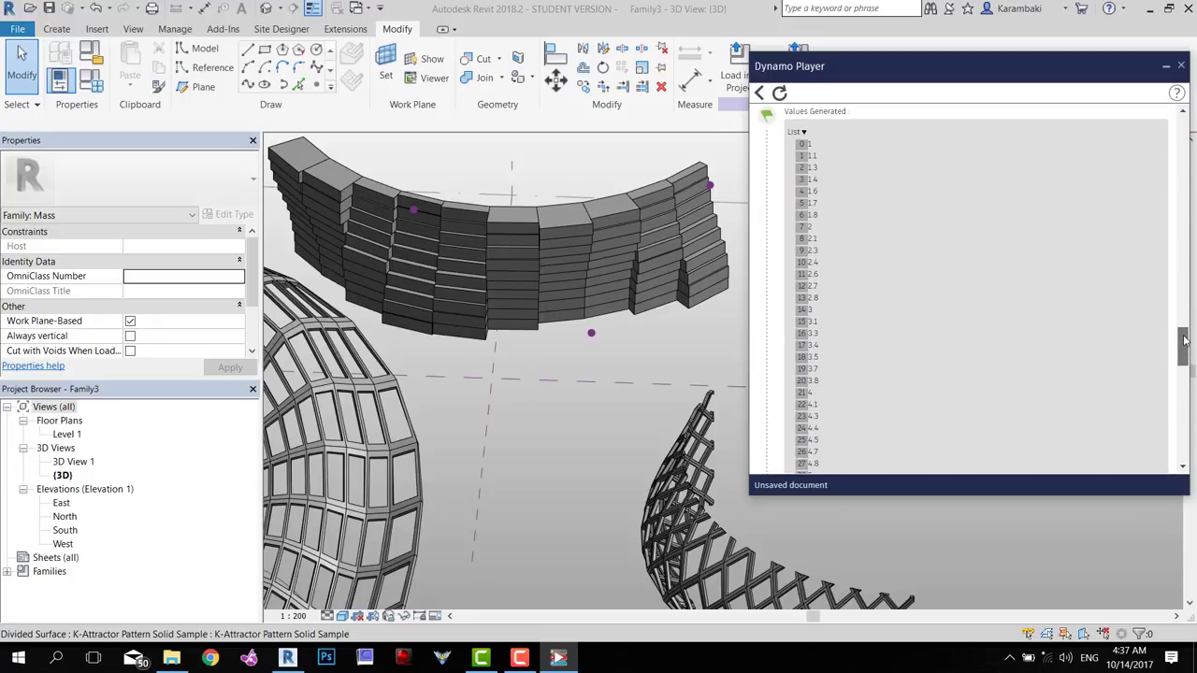
scroll(846, 253, "down", 10)
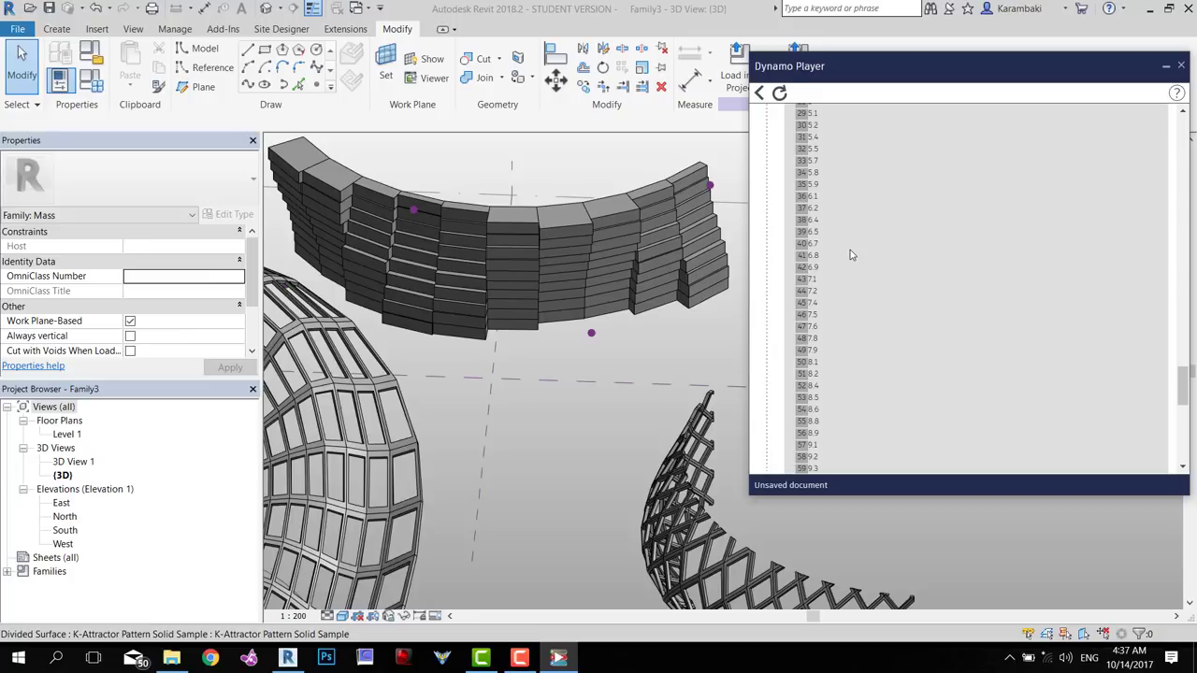
scroll(839, 284, "down", 6)
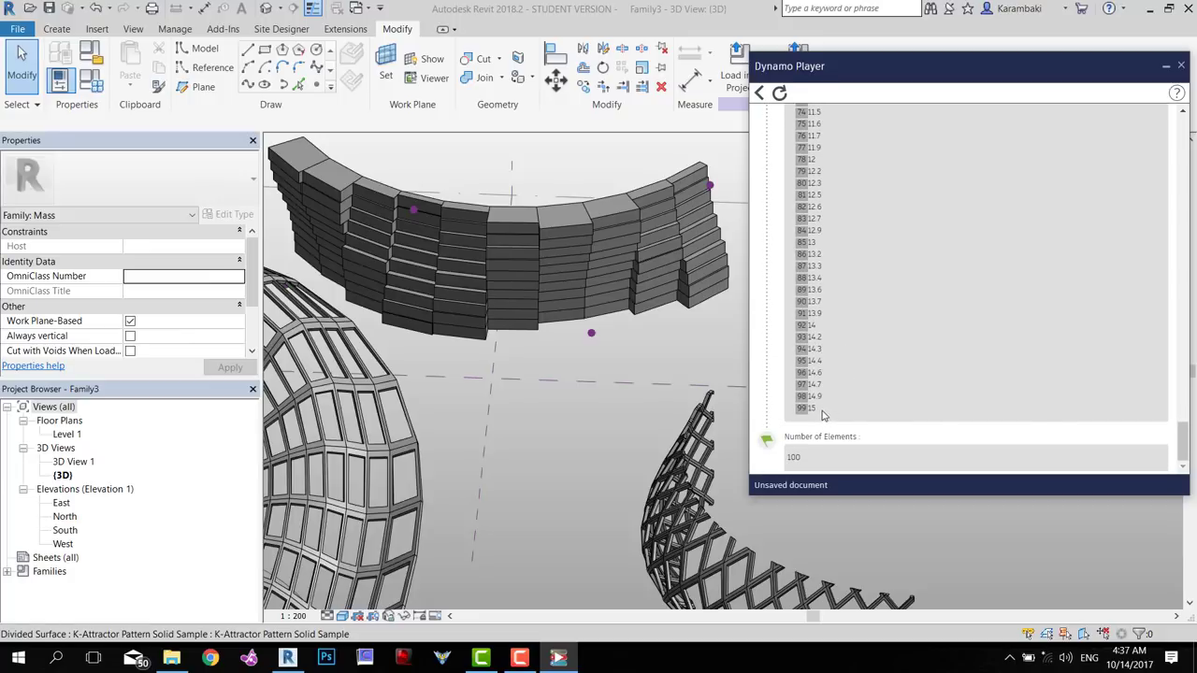
Turn on Proceed and run the script to apply the normalized 1 to 15 thicknesses to the panels
left_click_drag(1180, 441, 1168, 187)
scroll(795, 297, "up", 3)
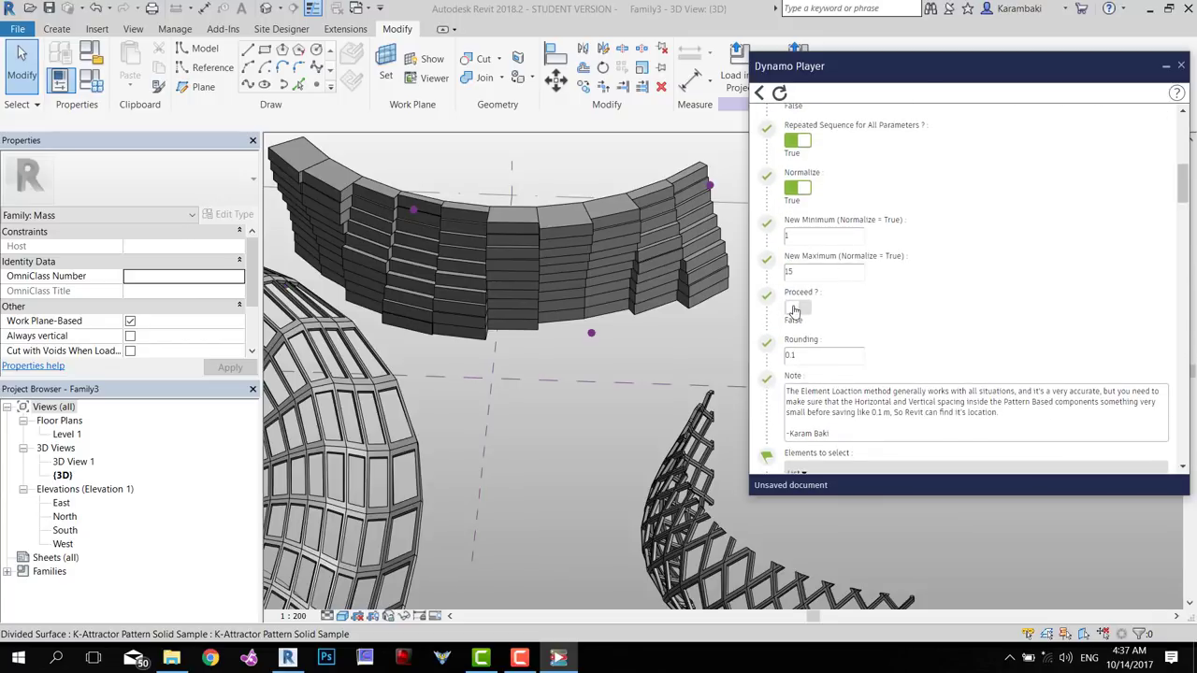
left_click(794, 310)
scroll(786, 234, "up", 10)
left_click(767, 120)
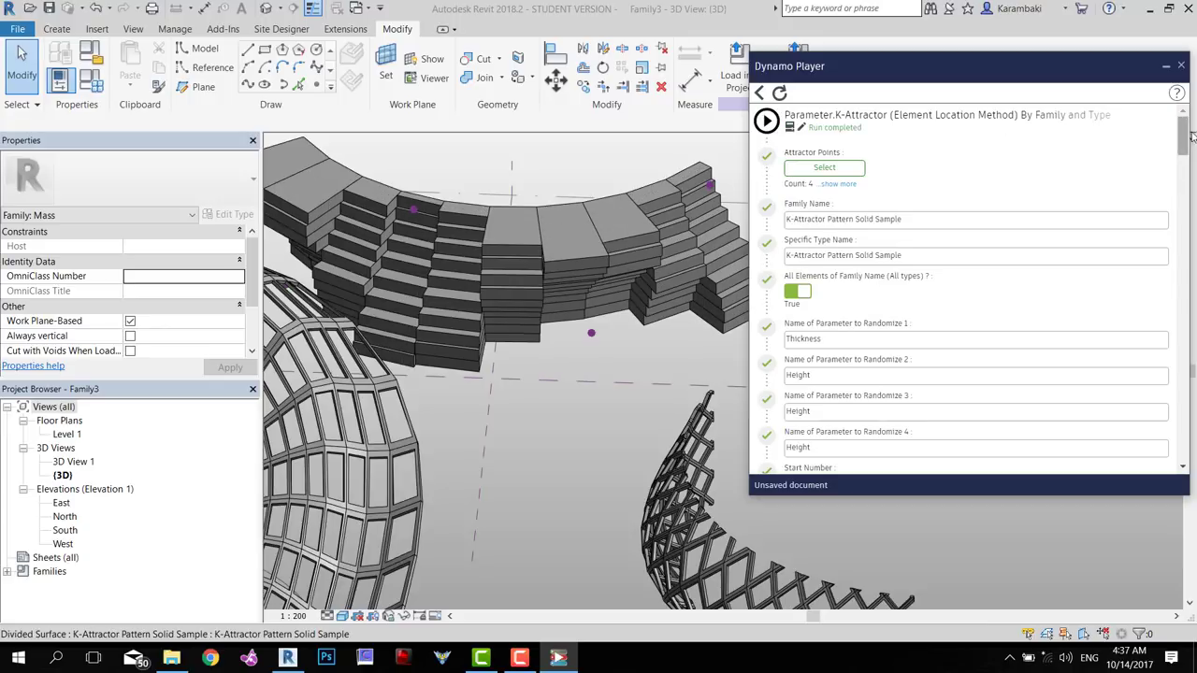
Turn on Reverse Numbers and rerun the script to invert the attractor effect on the panel thicknesses
scroll(831, 304, "down", 5)
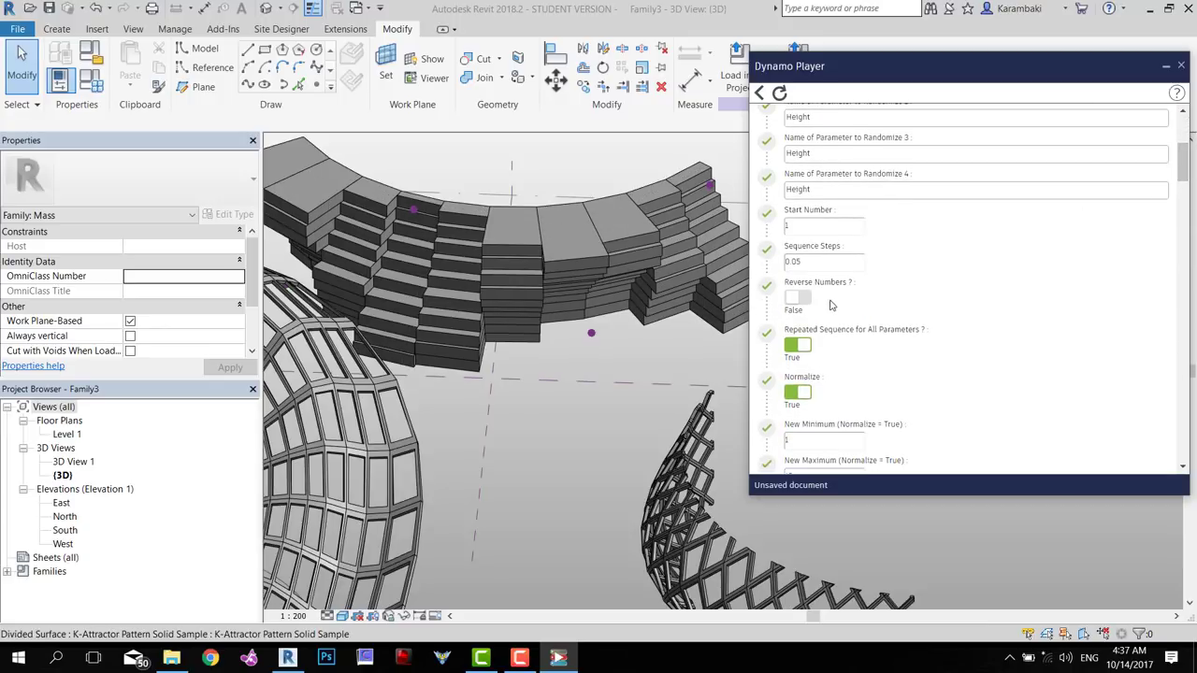
scroll(802, 305, "up", 5)
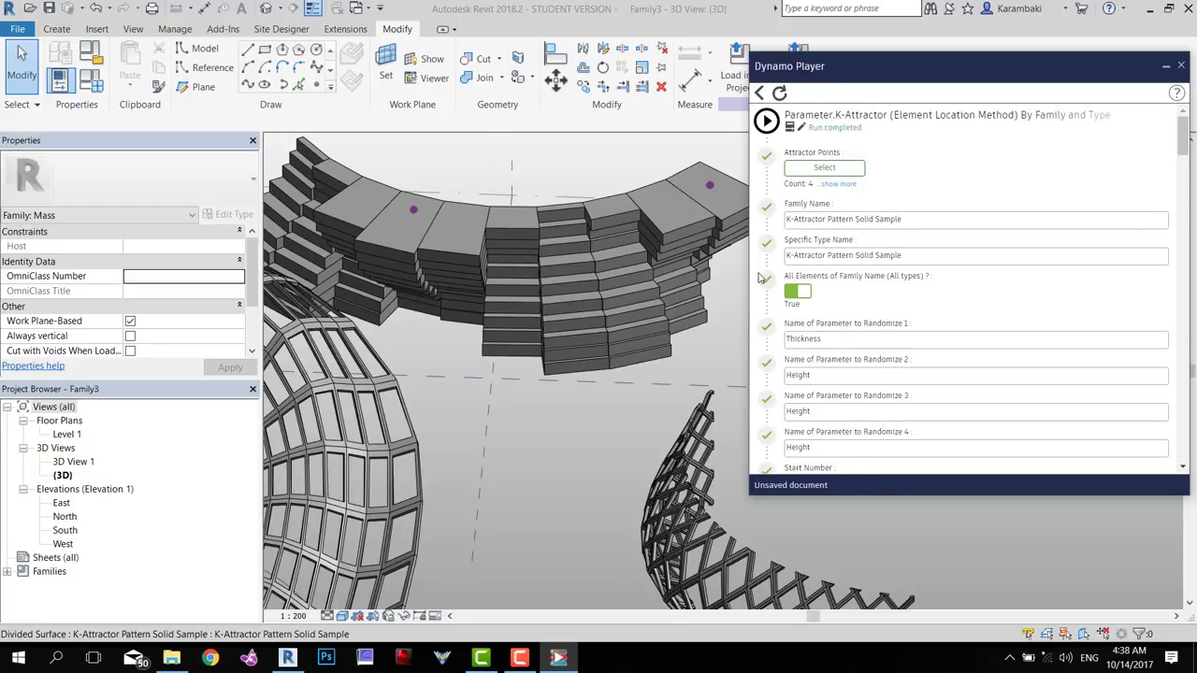
scroll(762, 278, "down", 5)
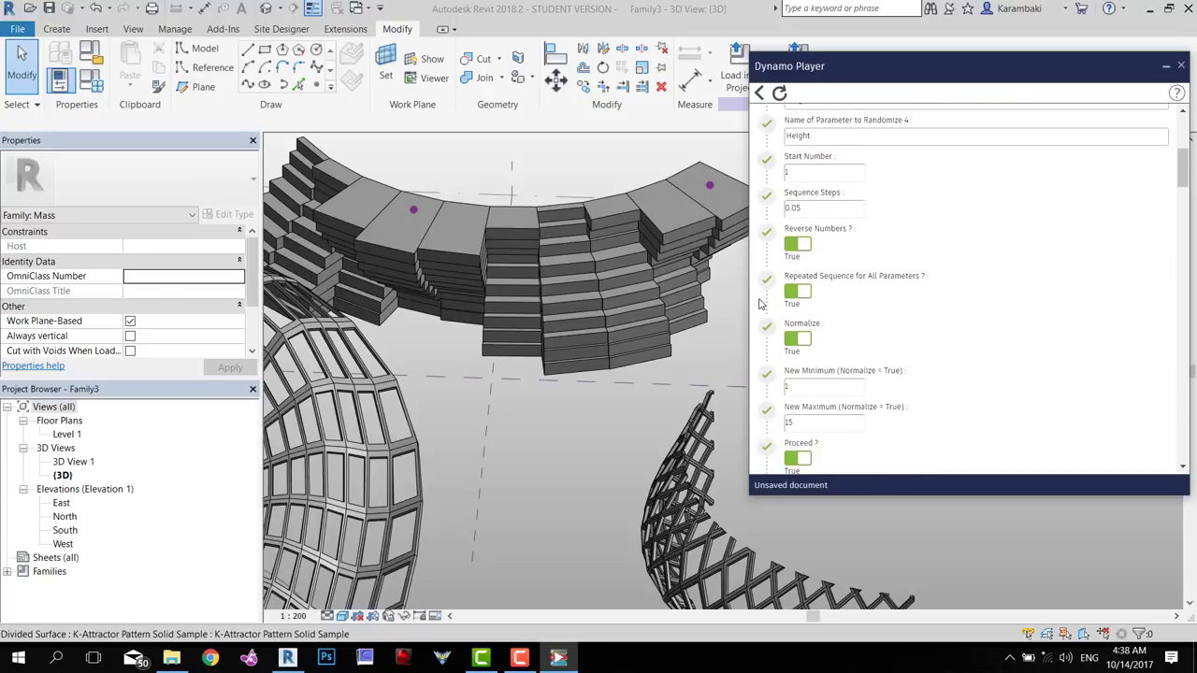
Turn off Reverse Numbers with Normalize kept on, and rerun the script to update the solid panels' thicknesses
left_click(795, 340)
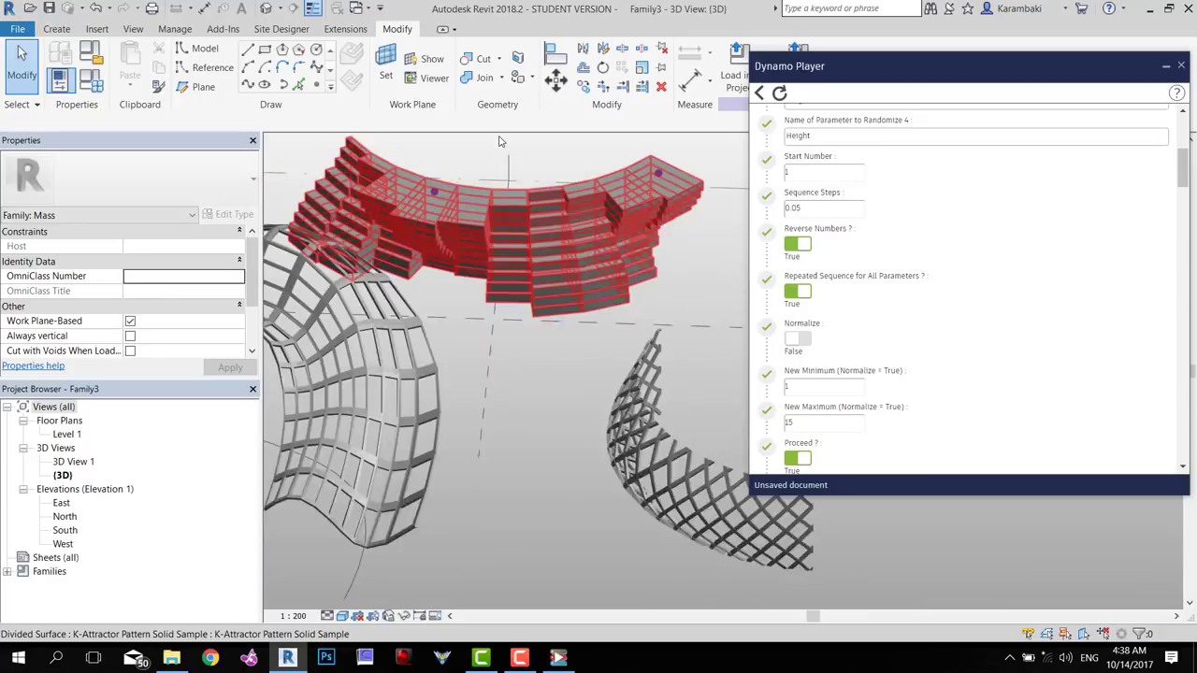
left_click(802, 344)
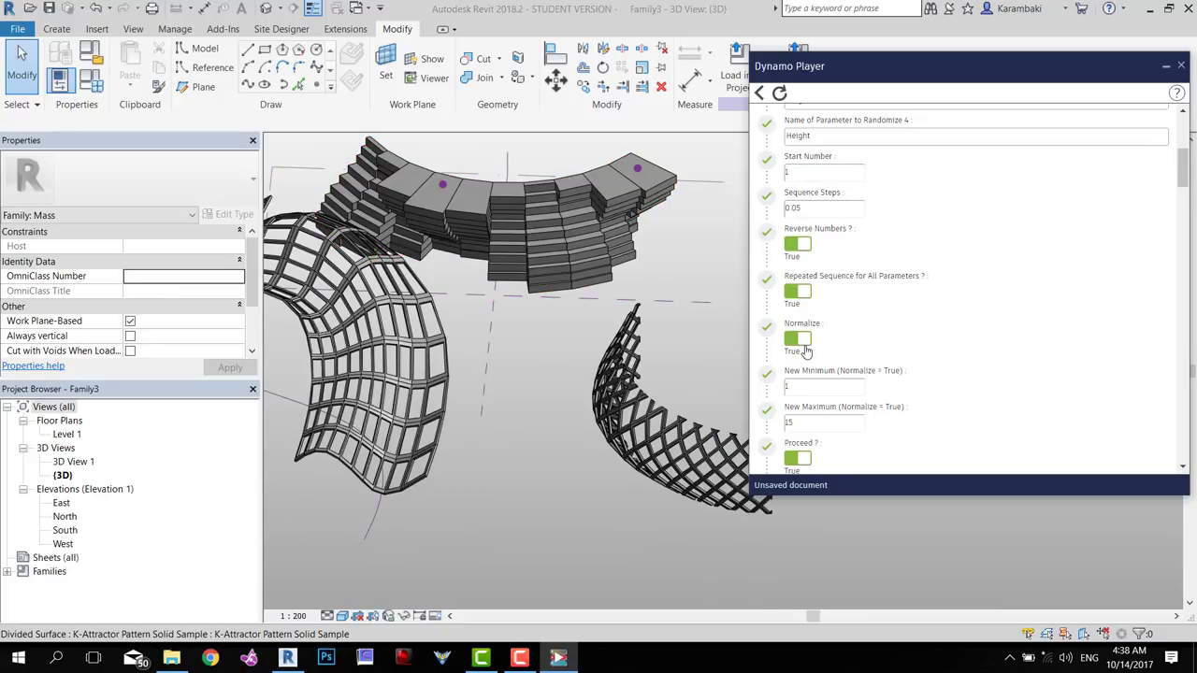
left_click(800, 249)
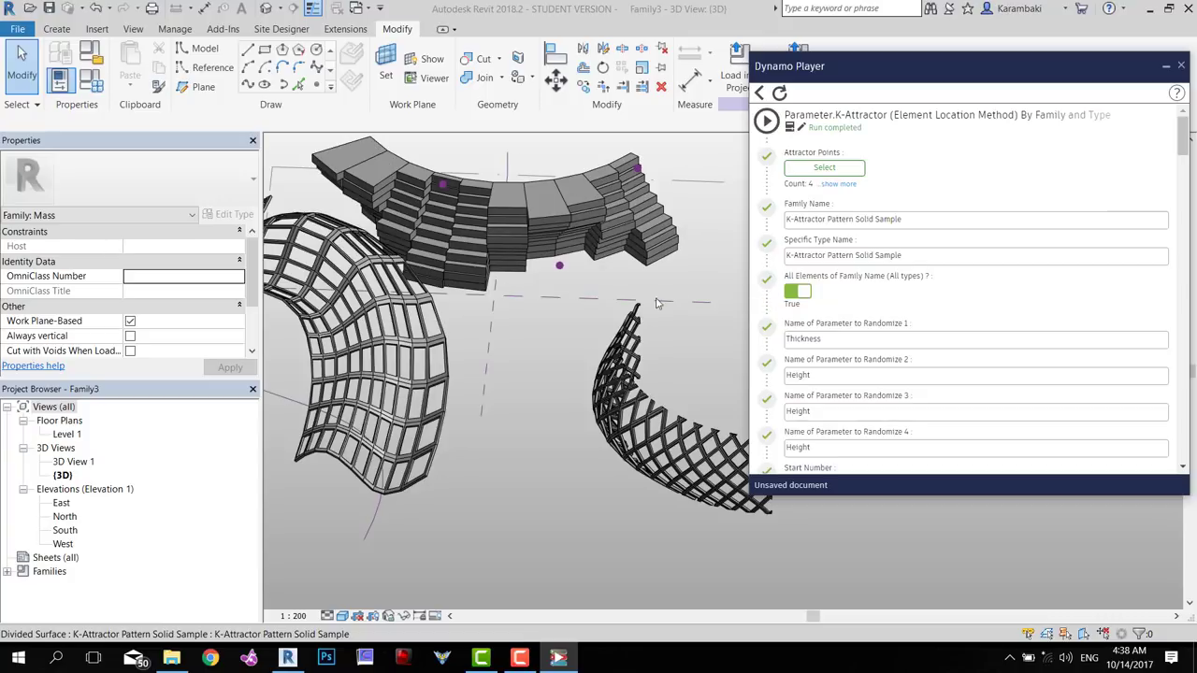
Select one panel on the wavy K-Attractor Pattern Void Normalized Sample surface and set its Norm to 0.5
middle_click_drag(677, 341, 620, 347, "shift")
scroll(620, 347, "up", 5)
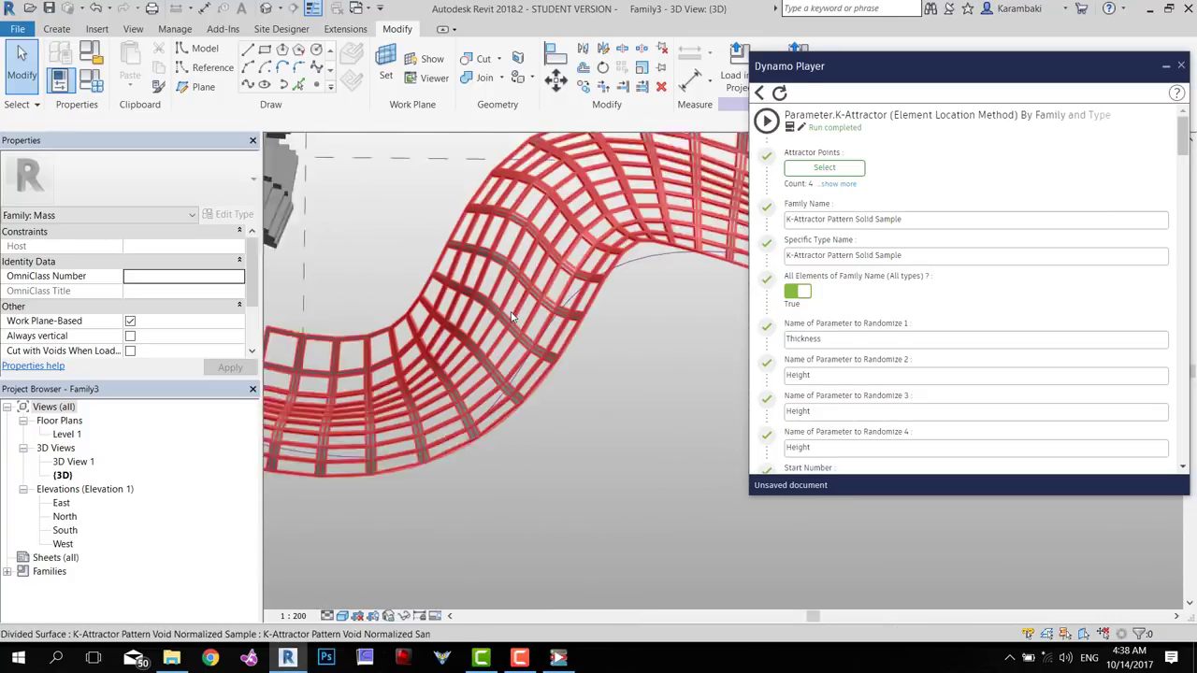
left_click(512, 305)
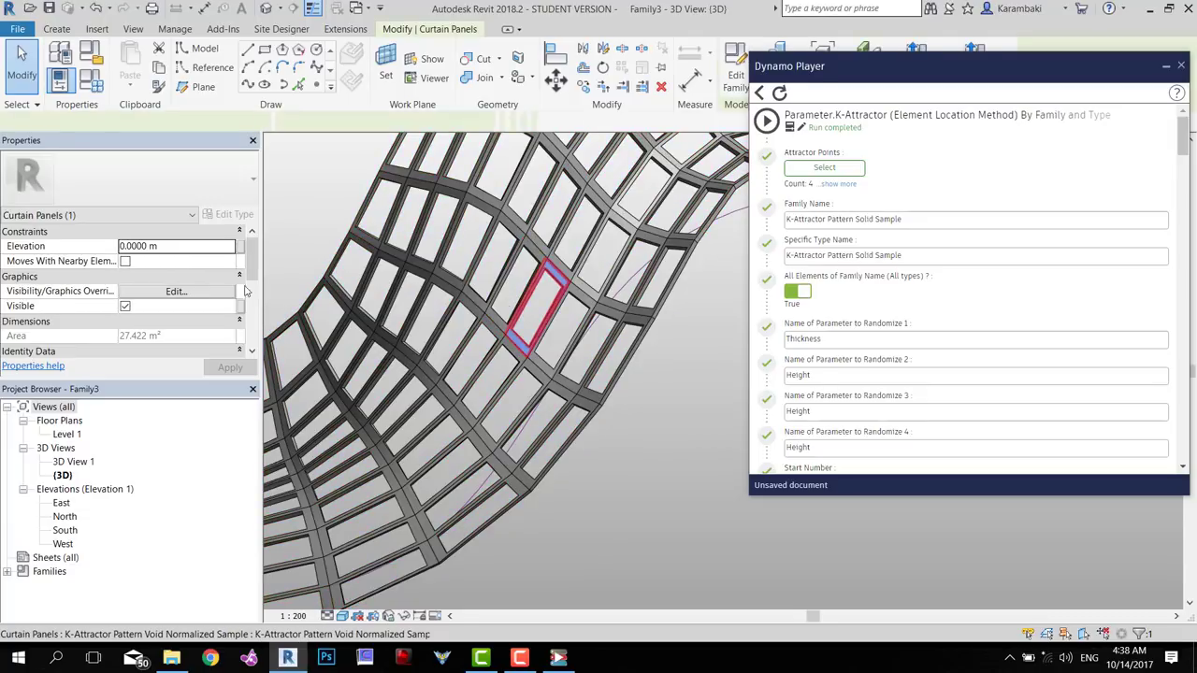
scroll(168, 323, "down", 4)
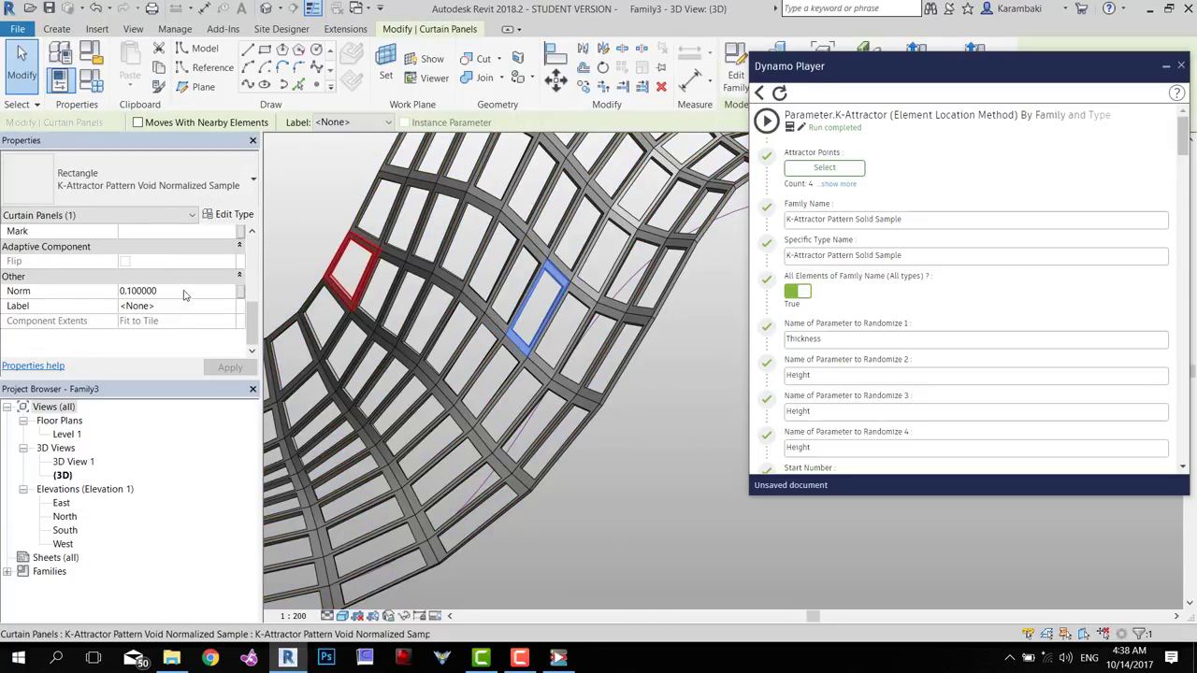
left_click(184, 291)
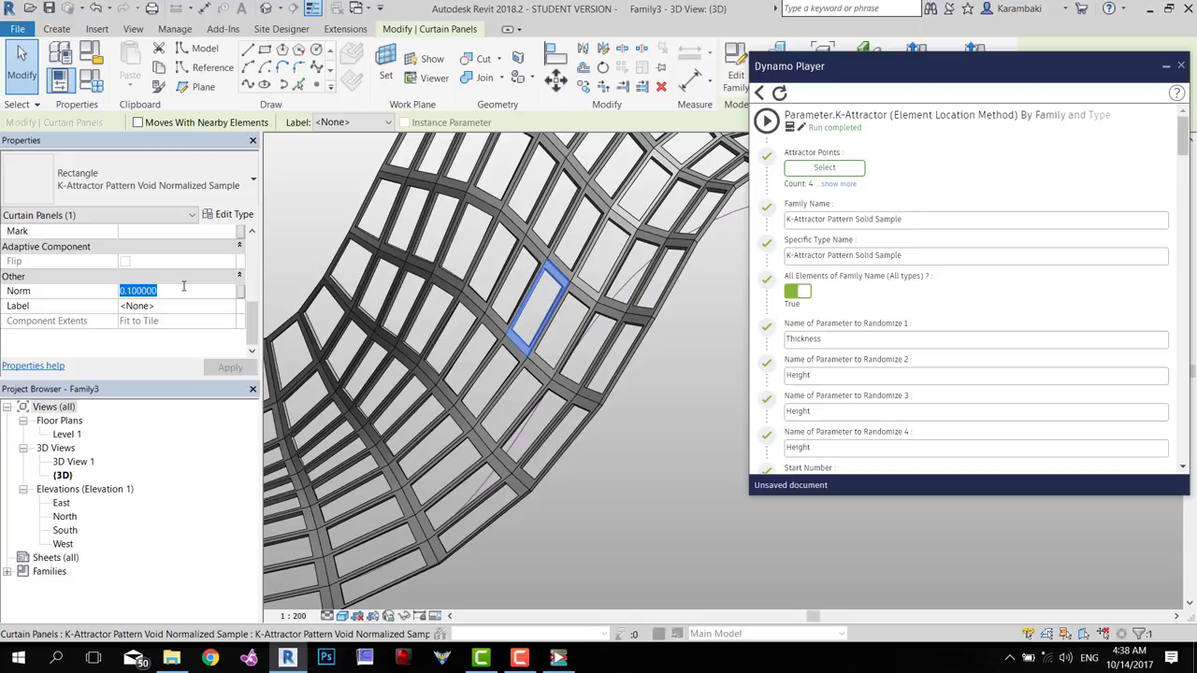
type("0.")
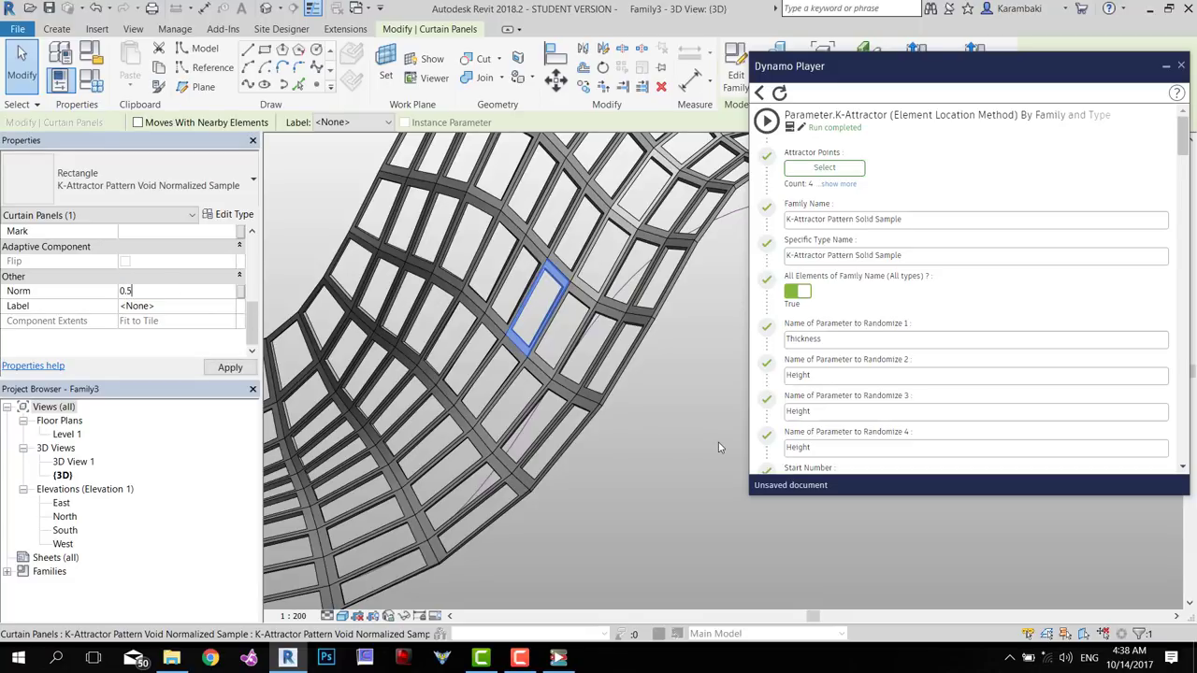
type("5")
key("Return")
Try out-of-range Norm values of 90 and 0 on the selected void panel
left_click(192, 297)
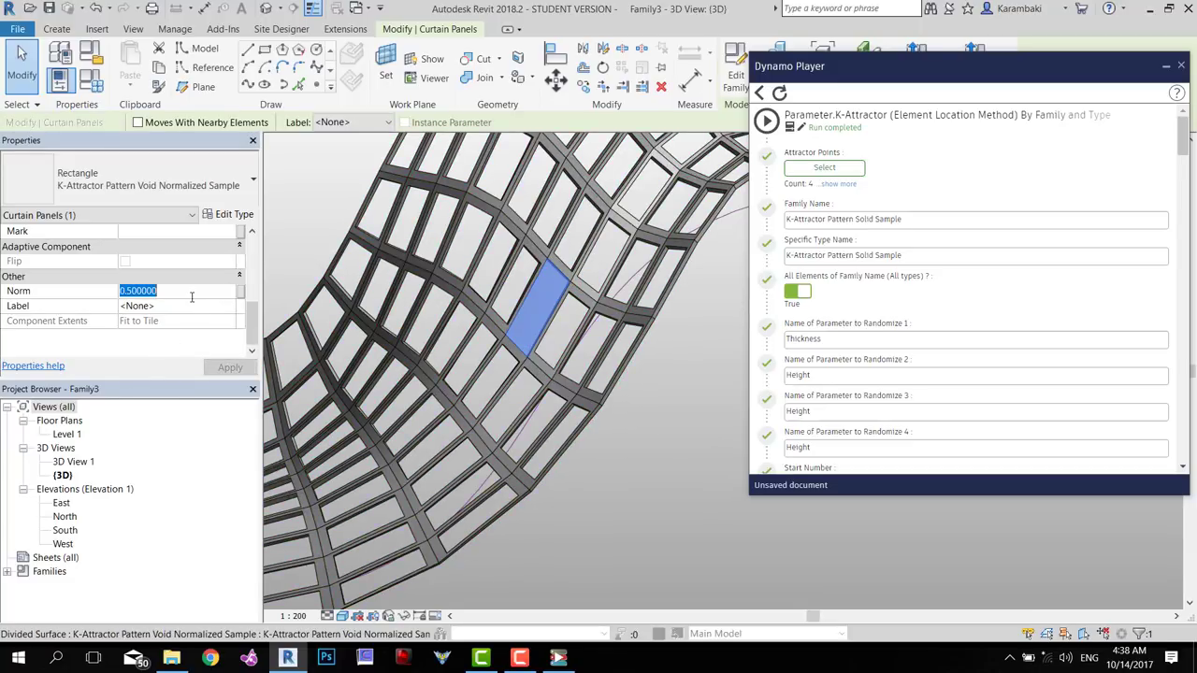
type("90")
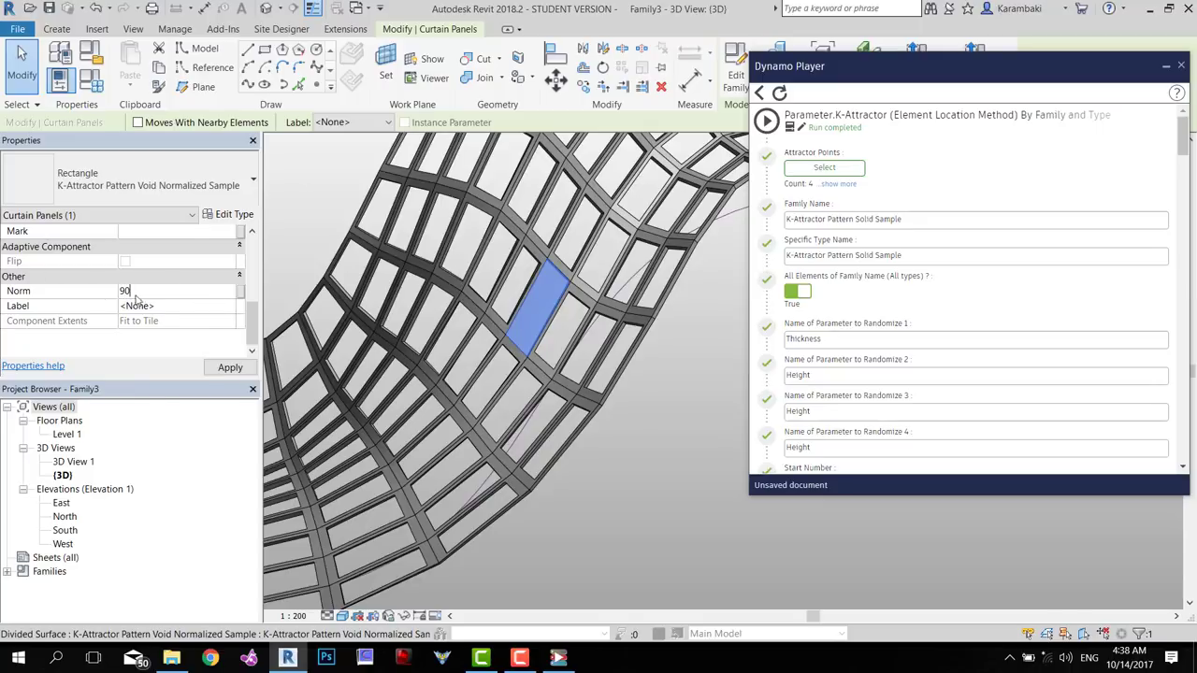
key("Return")
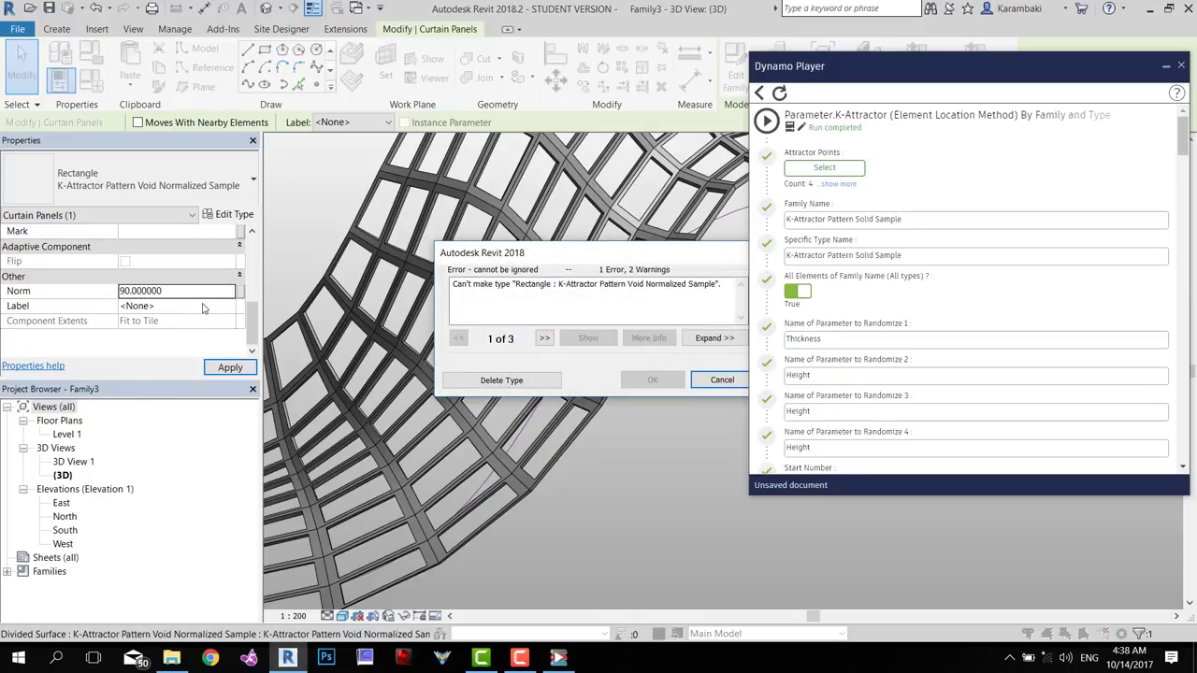
left_click(722, 380)
type("0")
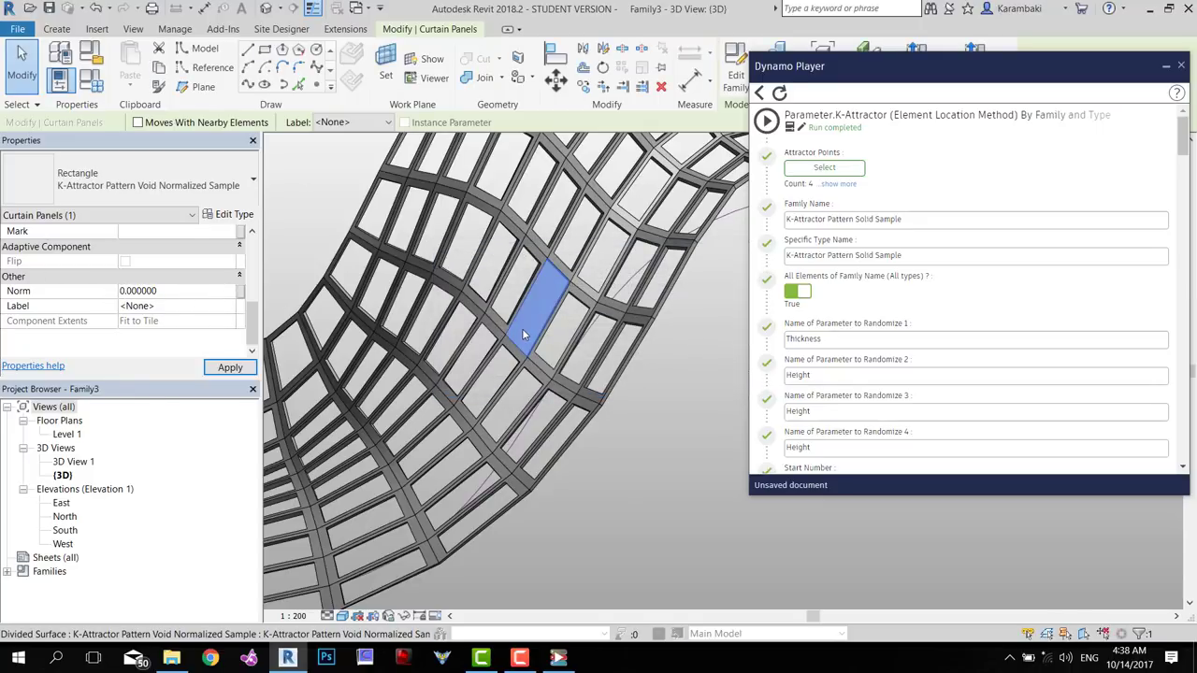
left_click(304, 267)
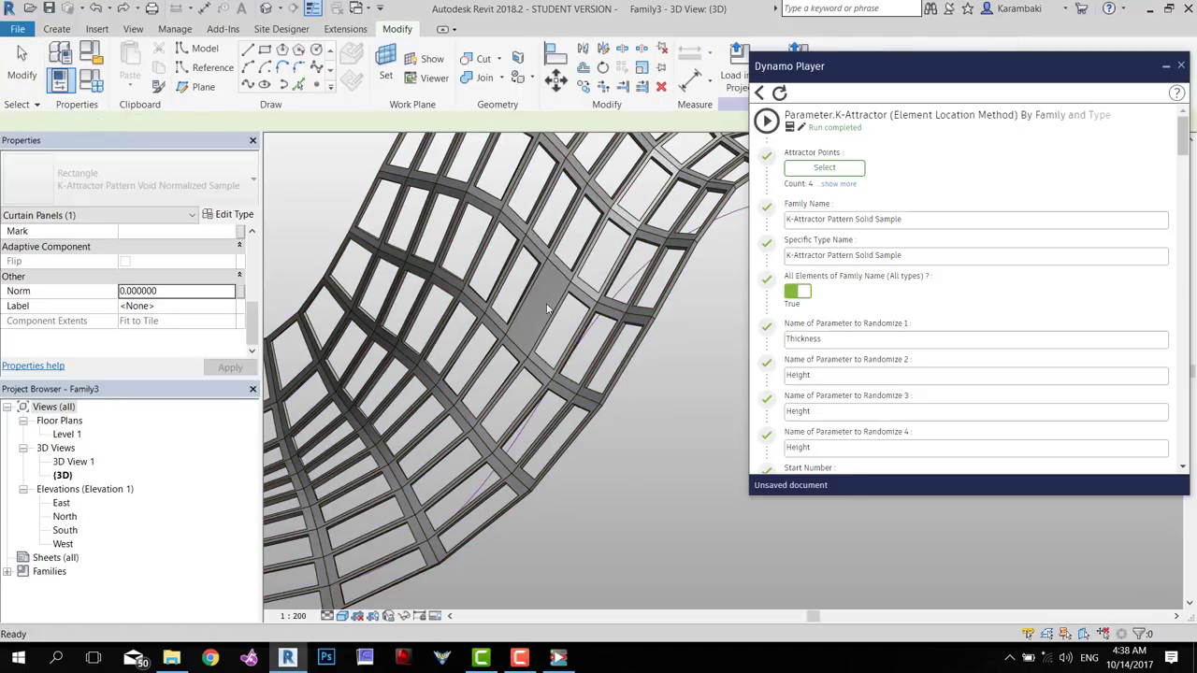
Reselect the edited void panel and set its Norm to 0.6
left_click(537, 302)
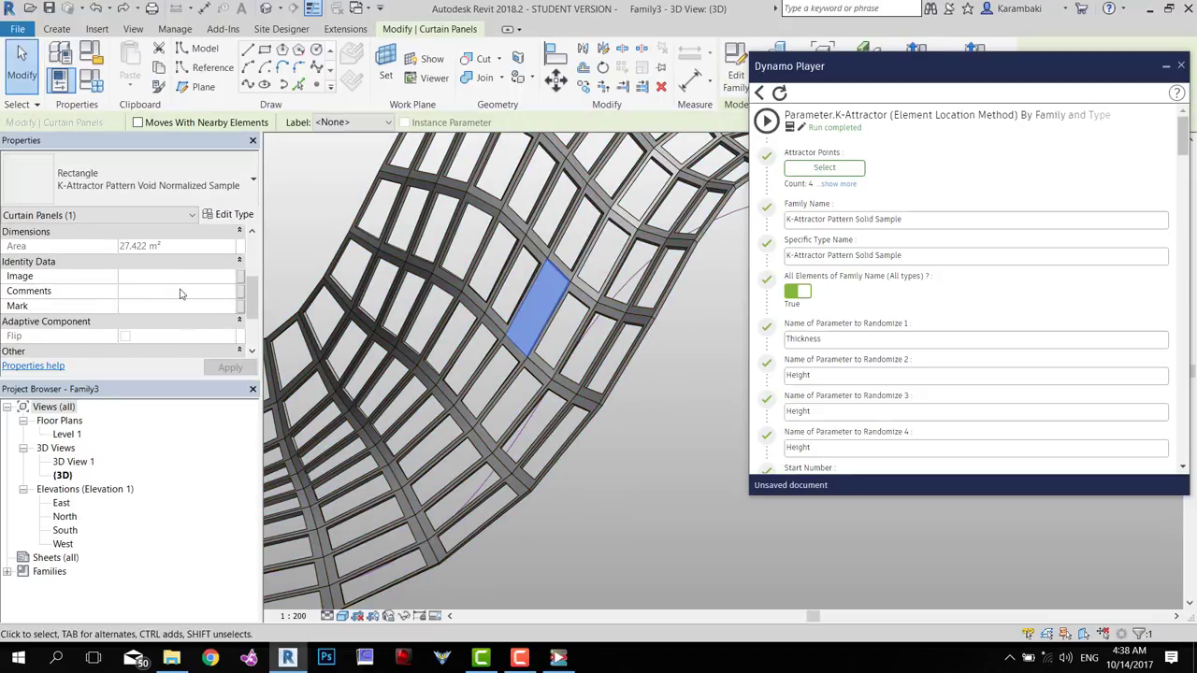
scroll(182, 293, "up", 2)
scroll(187, 295, "down", 3)
left_click(190, 336)
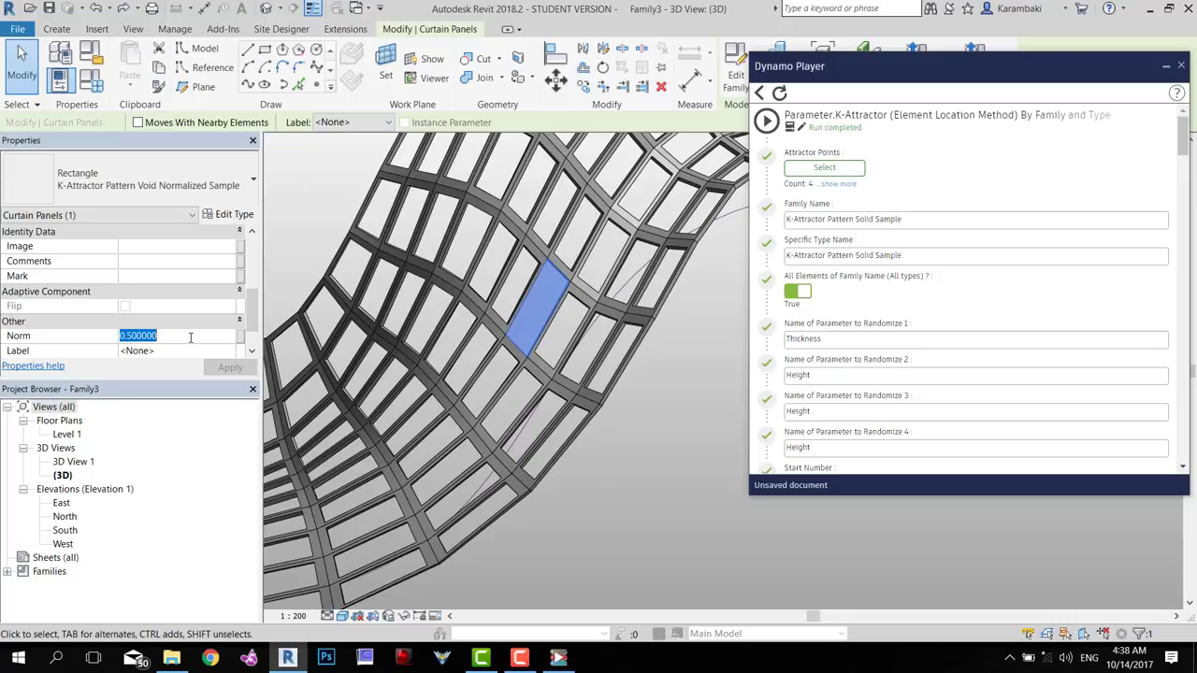
type("0.")
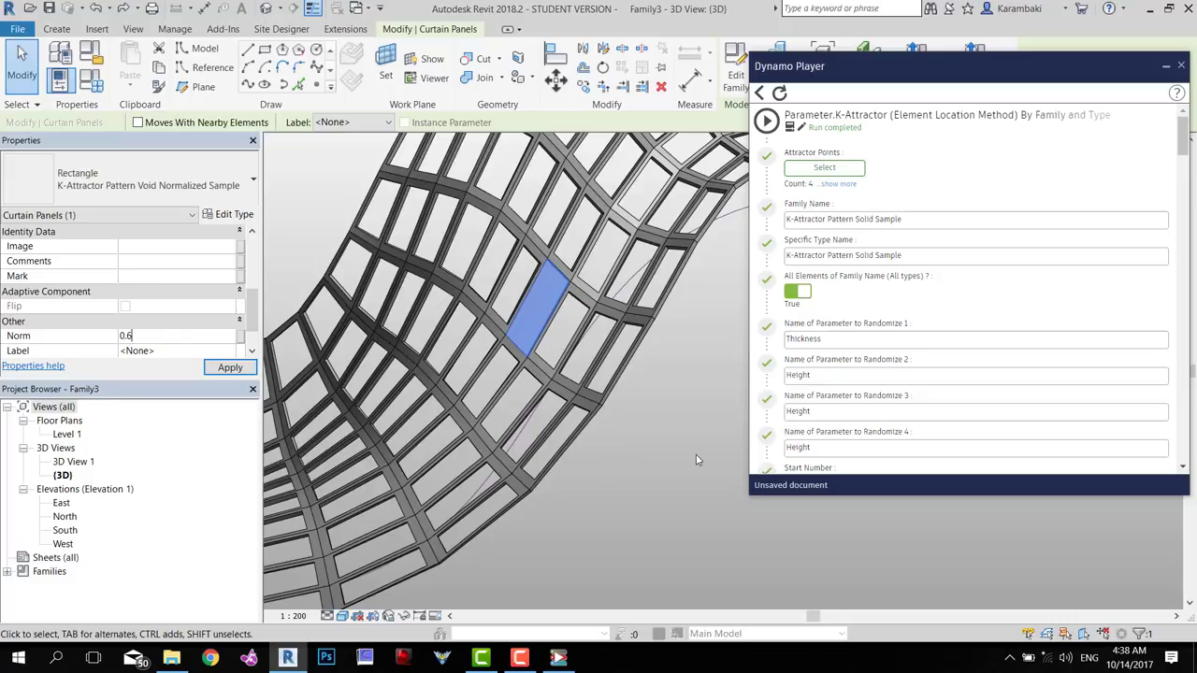
type("6")
key("Return")
Set the selected void panel's Norm to 0.1
left_click(187, 339)
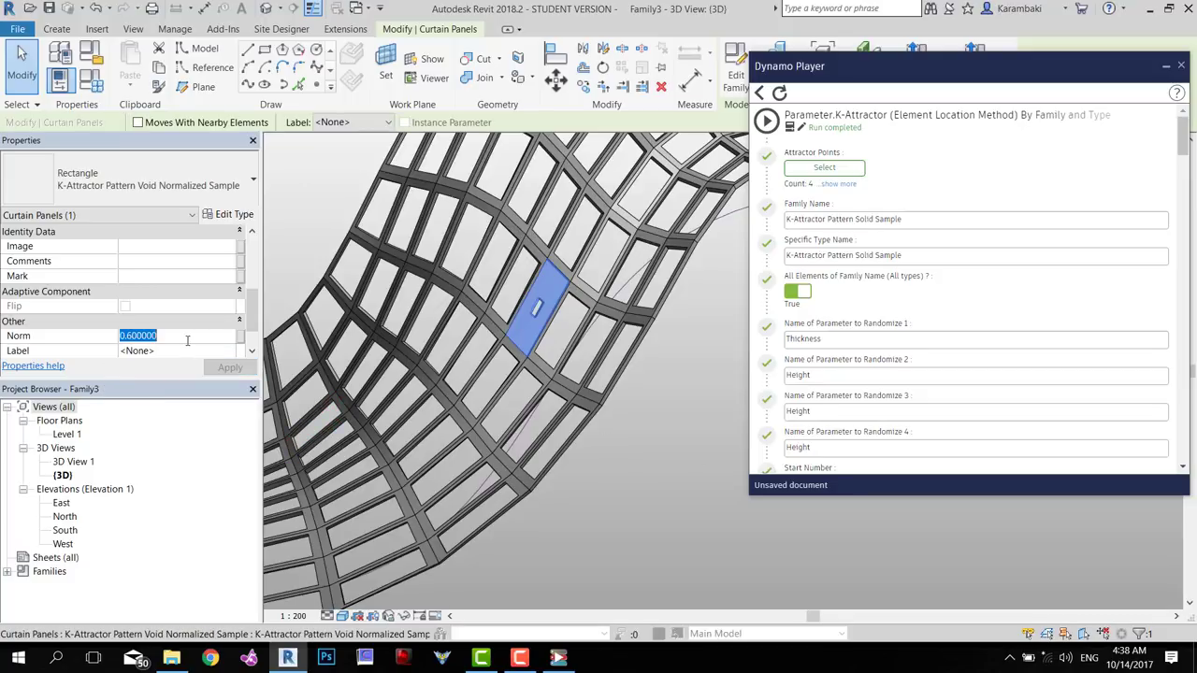
type("0.")
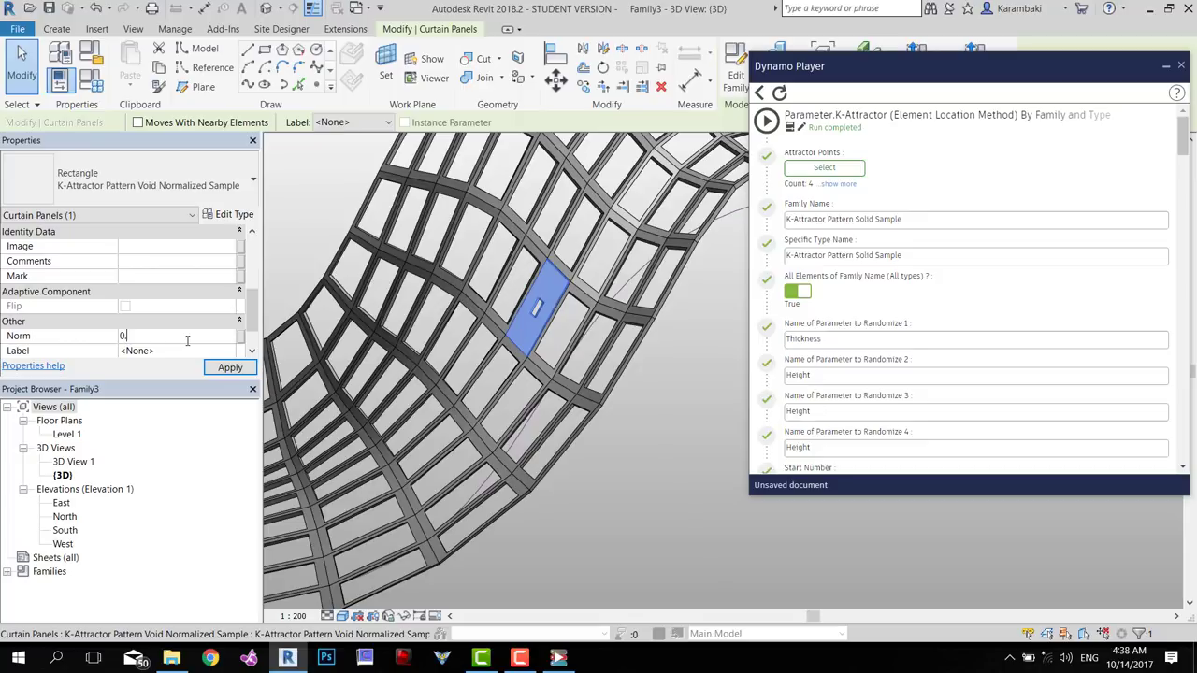
type("1")
key("Return")
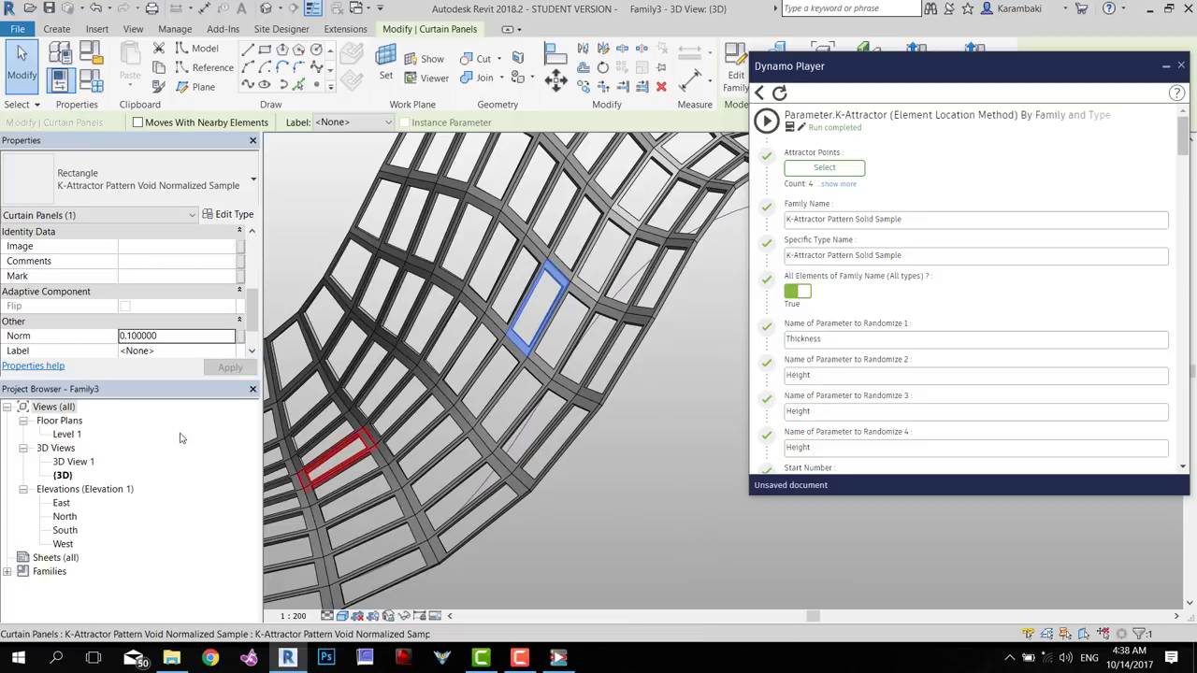
Set the same void panel's Norm back to 0.5 and deselect it
left_click(181, 342)
type("0.5")
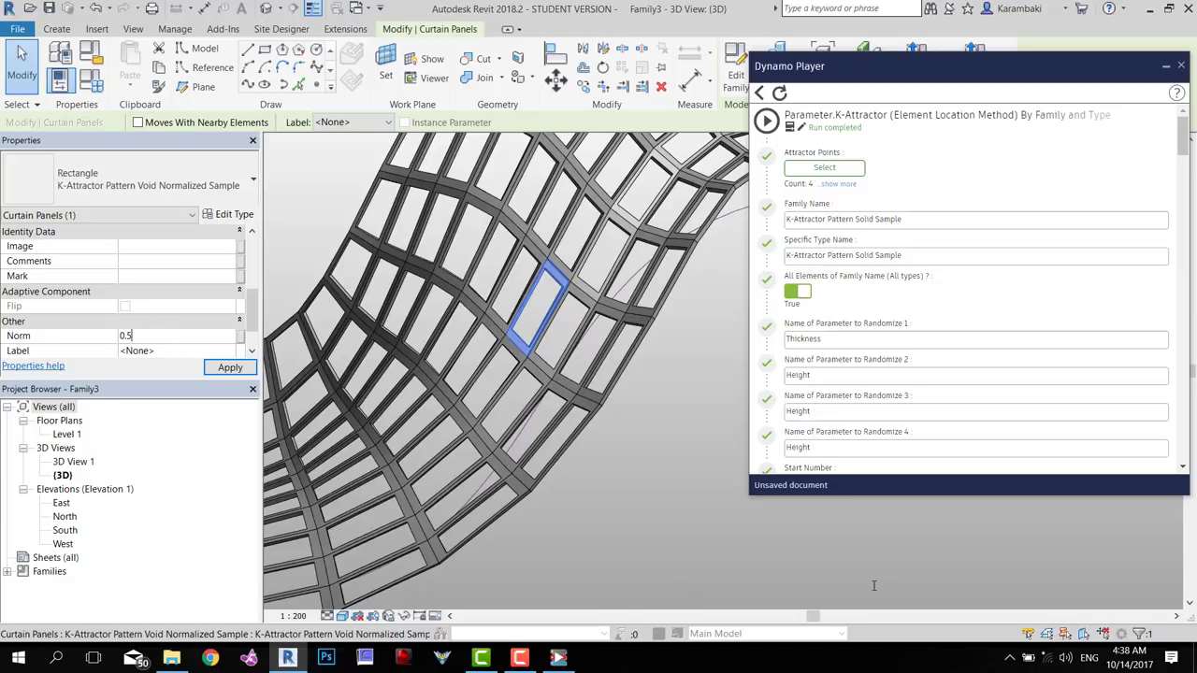
key("Return")
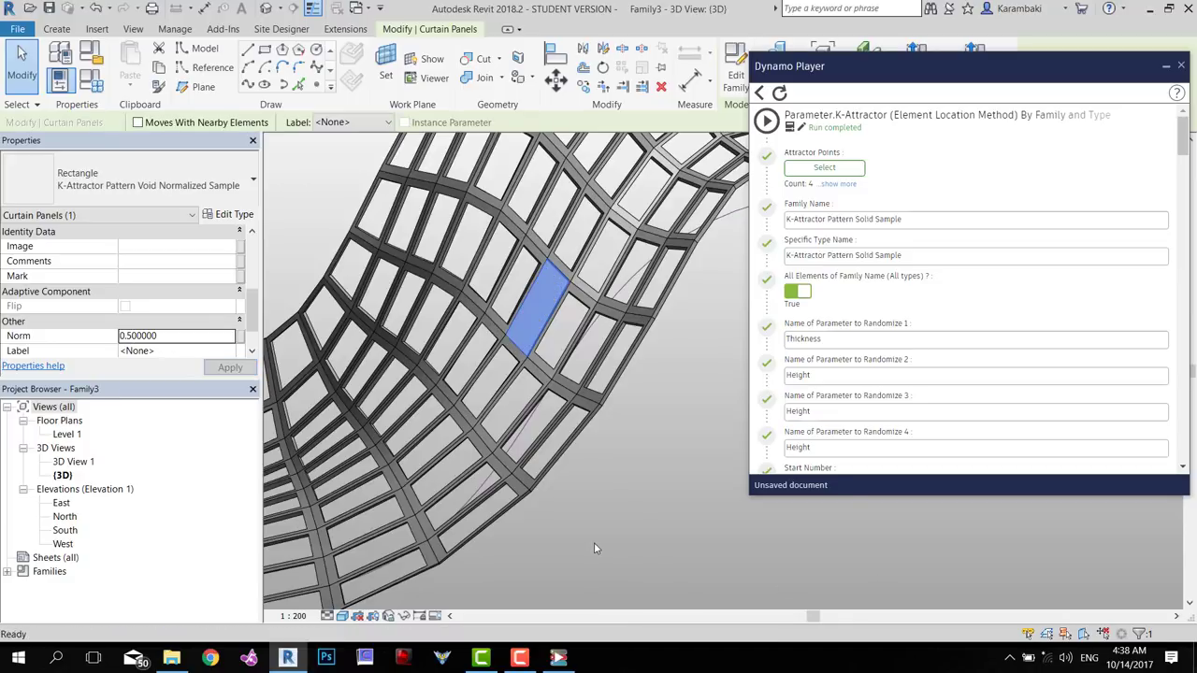
left_click(594, 541)
Inspect the type properties and type name of the void panel next to the edited one
scroll(592, 536, "down", 2)
left_click(527, 372)
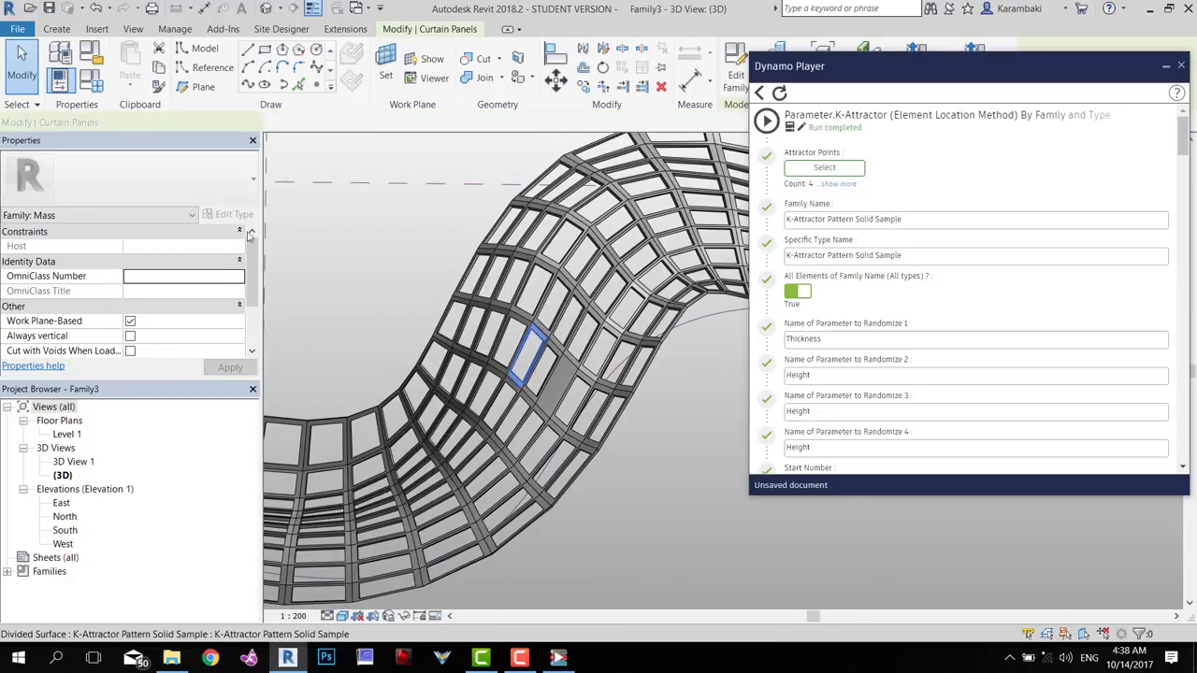
left_click(233, 214)
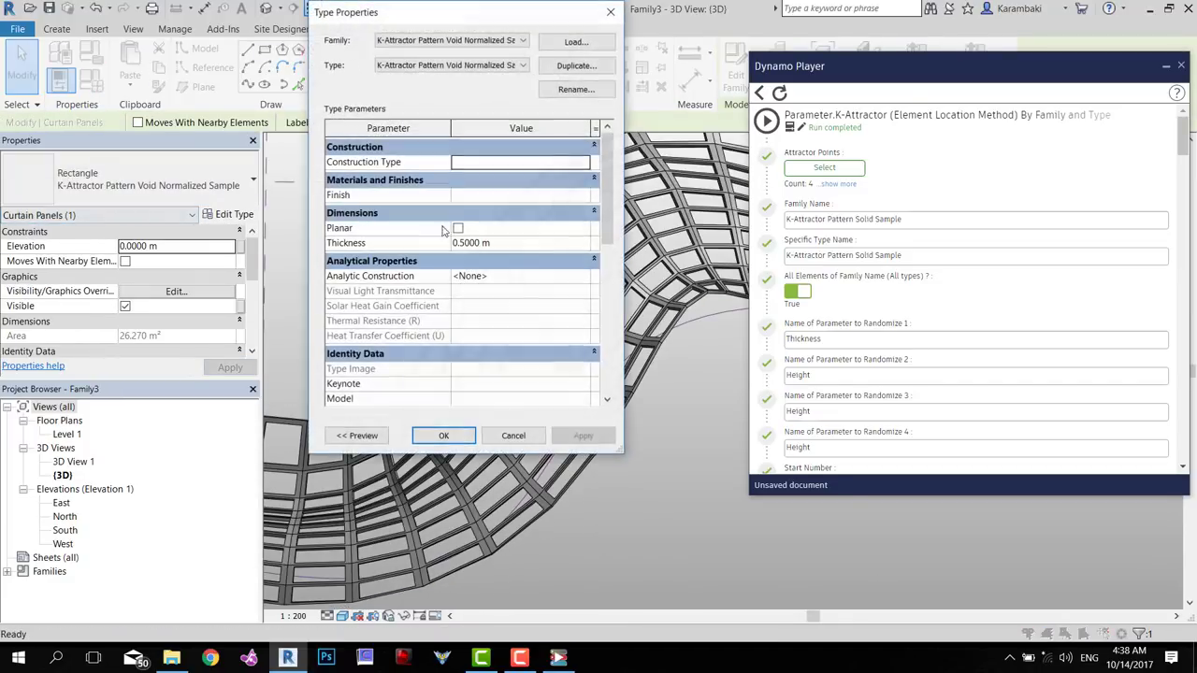
left_click(576, 89)
key("Escape")
key("Escape")
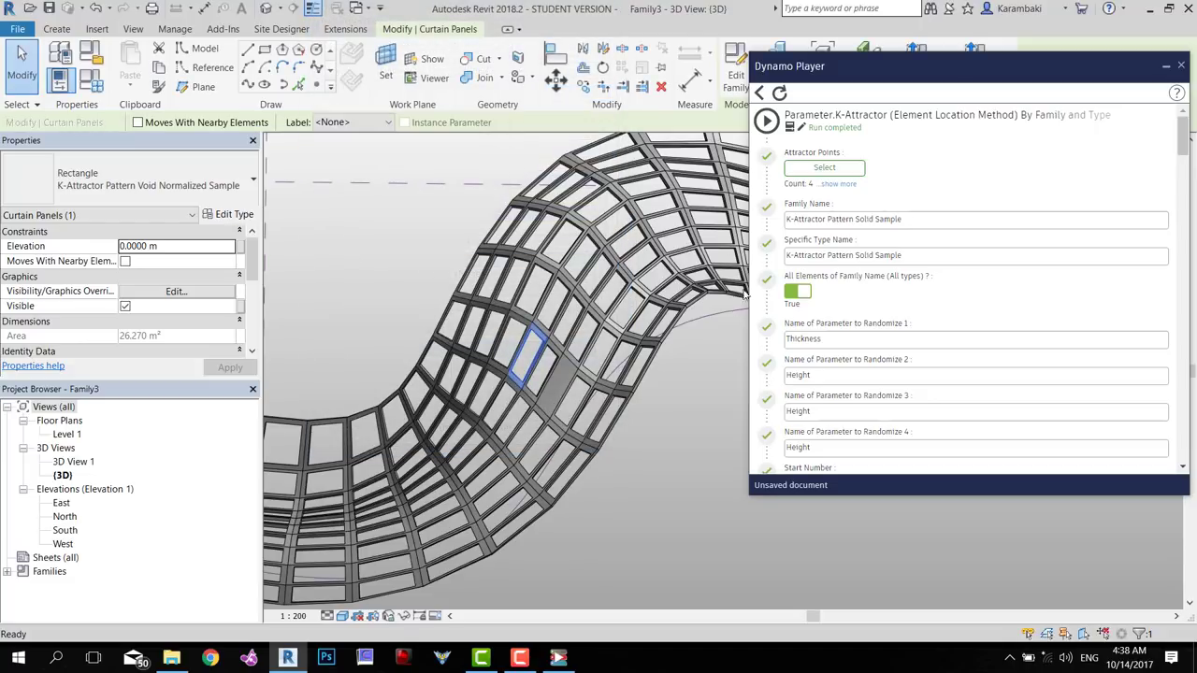
Place reference points on Level 1 around the wavy void-panel surface as attractors
scroll(660, 484, "down", 3)
left_click(660, 484)
middle_click_drag(661, 485, 603, 407, "shift")
middle_click_drag(603, 407, 551, 402)
left_click(315, 84)
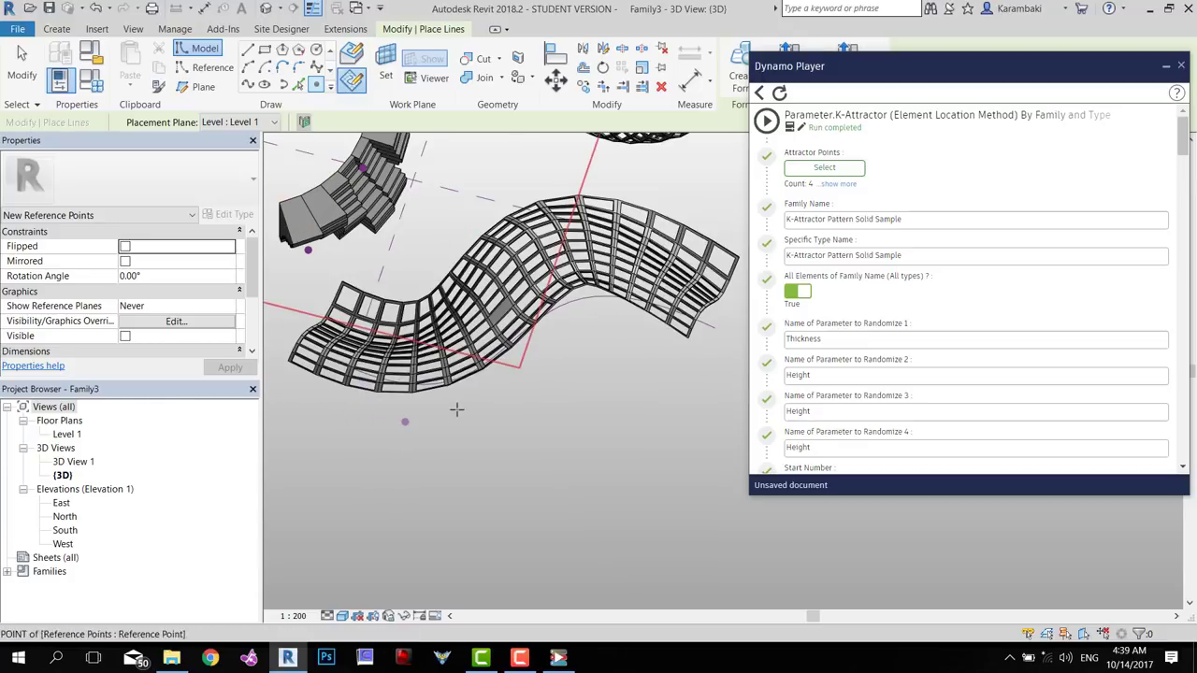
left_click(669, 350)
key("Escape")
key("Escape")
Raise the new reference point near the far end of the wavy surface above Level 1
left_click_drag(639, 403, 692, 328)
middle_click_drag(687, 374, 671, 338, "shift")
left_click_drag(668, 324, 669, 201)
middle_click_drag(622, 327, 604, 477, "shift")
left_click_drag(685, 224, 721, 199)
middle_click_drag(543, 336, 558, 404)
Select the reference point near the middle bend of the wavy surface and raise it vertically
left_click_drag(540, 359, 597, 278)
middle_click_drag(589, 324, 580, 225)
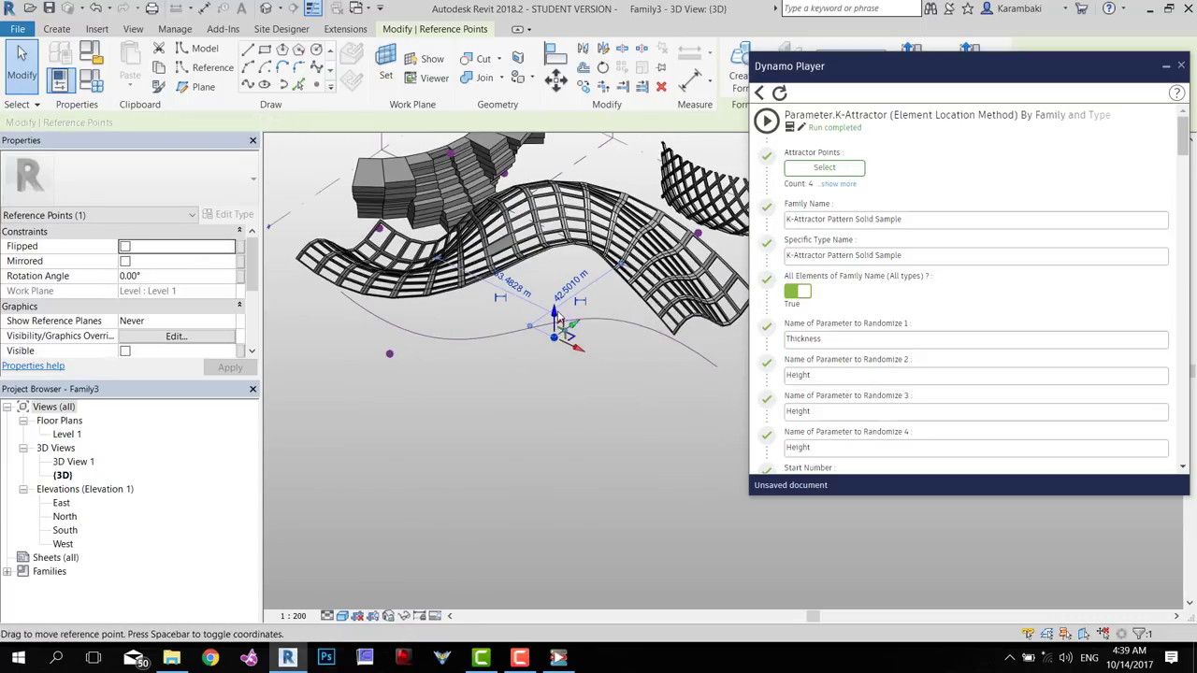
left_click_drag(554, 307, 555, 199)
middle_click_drag(554, 199, 443, 248, "shift")
left_click_drag(441, 248, 443, 224)
key("Escape")
Delete two of the attractor reference points around the solid-panel surface, one among the panels and one beside it
middle_click_drag(447, 223, 443, 398)
middle_click_drag(443, 397, 486, 444, "shift")
middle_click_drag(604, 527, 564, 383, "shift")
scroll(632, 429, "up", 3)
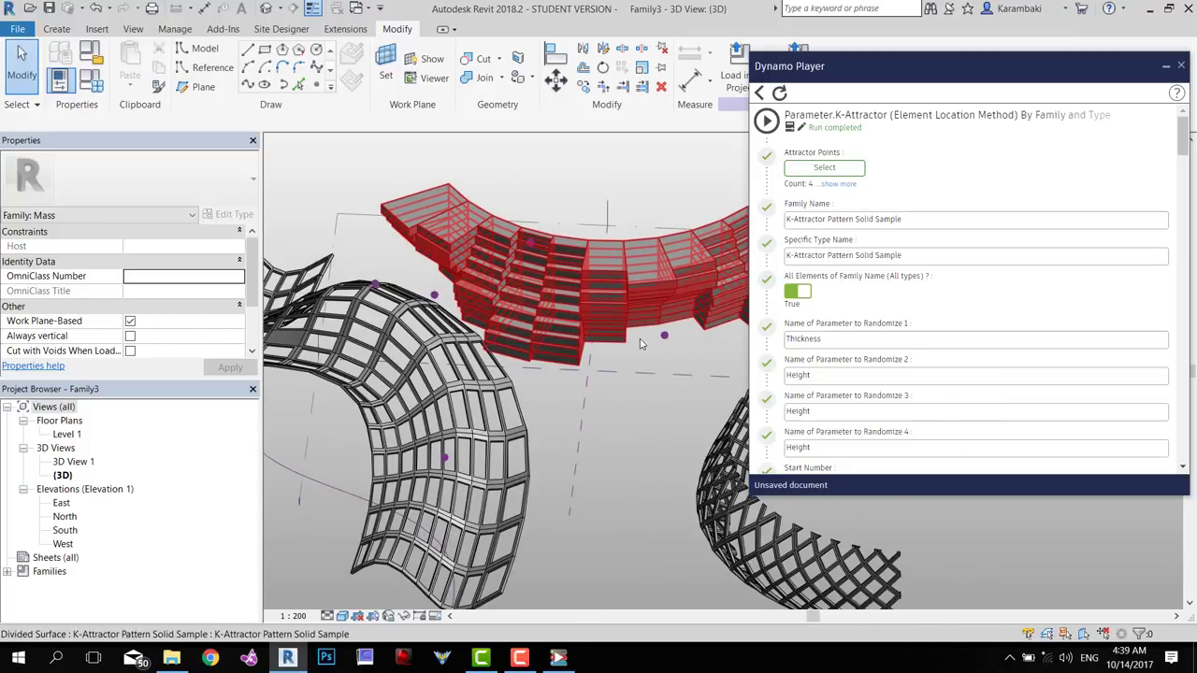
middle_click_drag(639, 343, 418, 238, "shift")
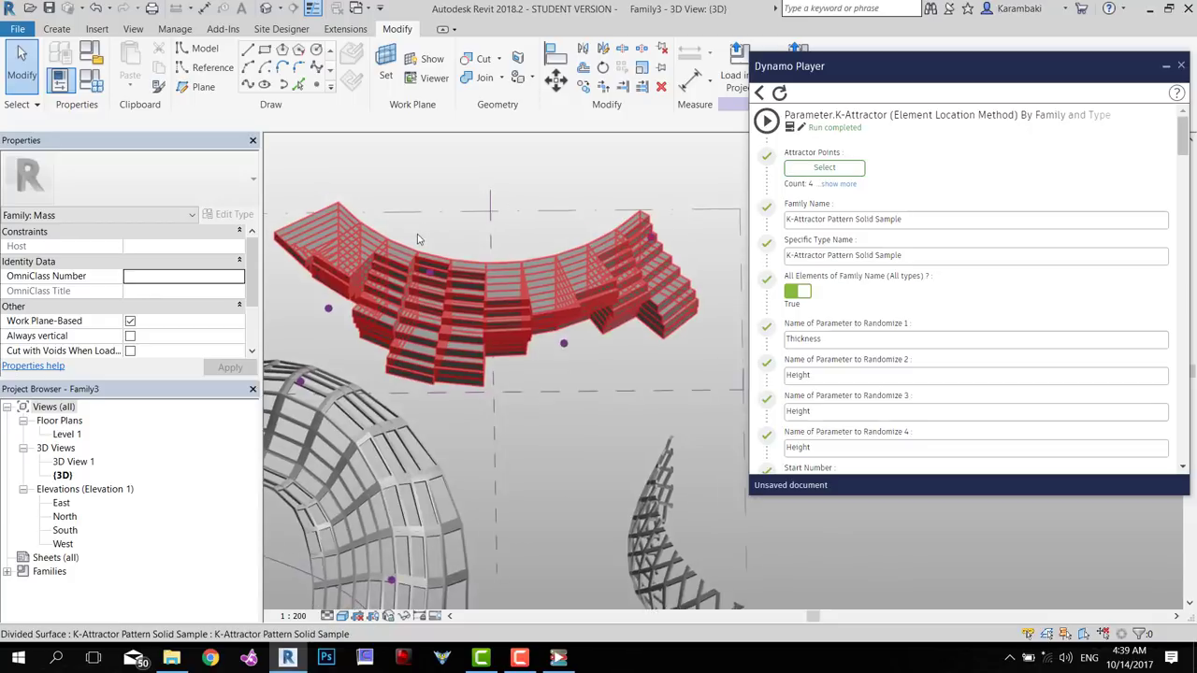
scroll(418, 239, "up", 3)
middle_click_drag(545, 411, 430, 344)
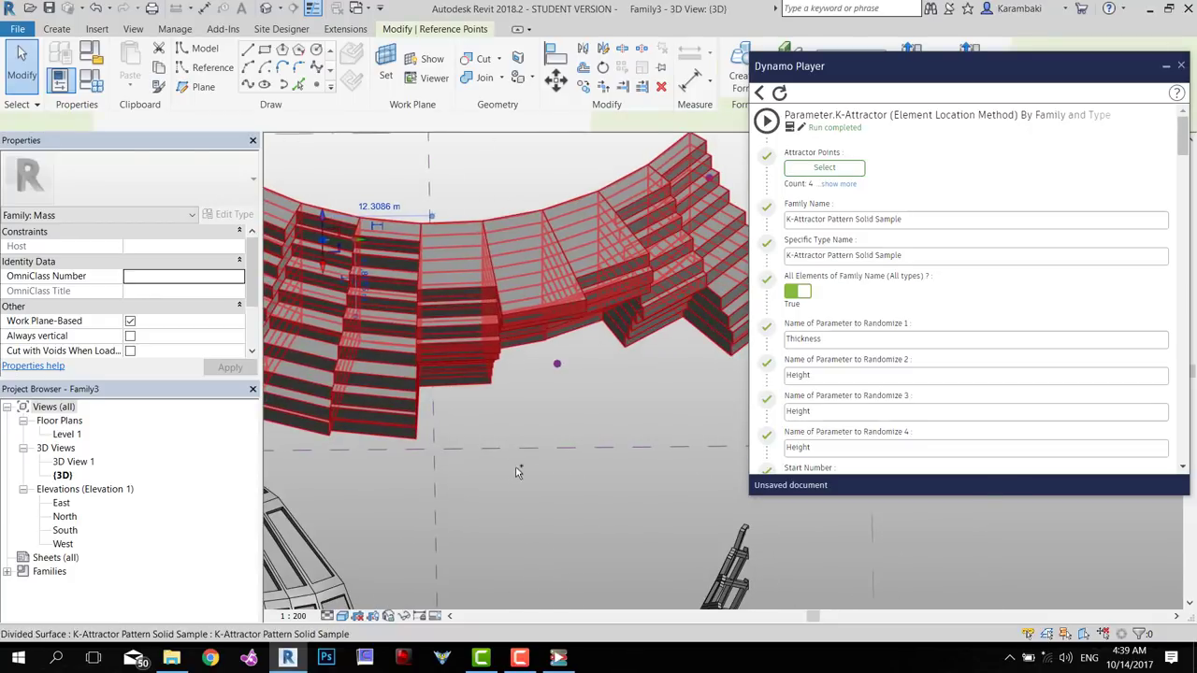
left_click_drag(518, 468, 585, 319, "ctrl")
scroll(587, 318, "down", 2)
key("Delete")
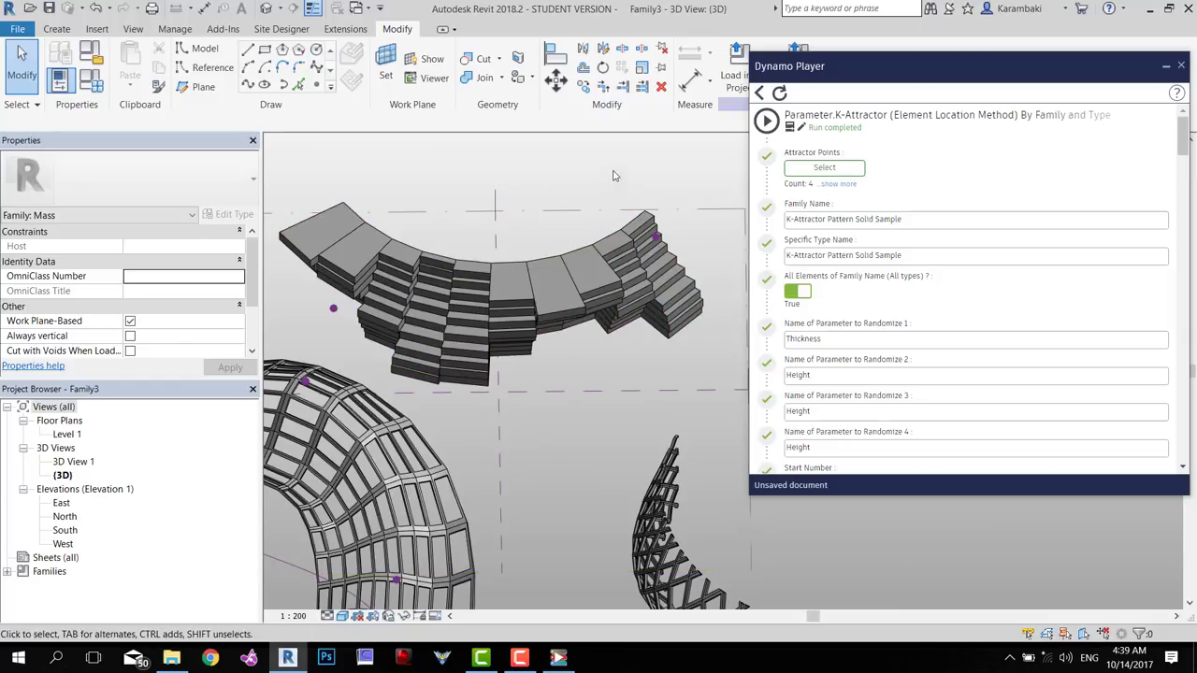
Check the script's attractor point list and rerun it with only the two remaining points driving the solid panels
left_click(659, 240)
left_click(405, 615)
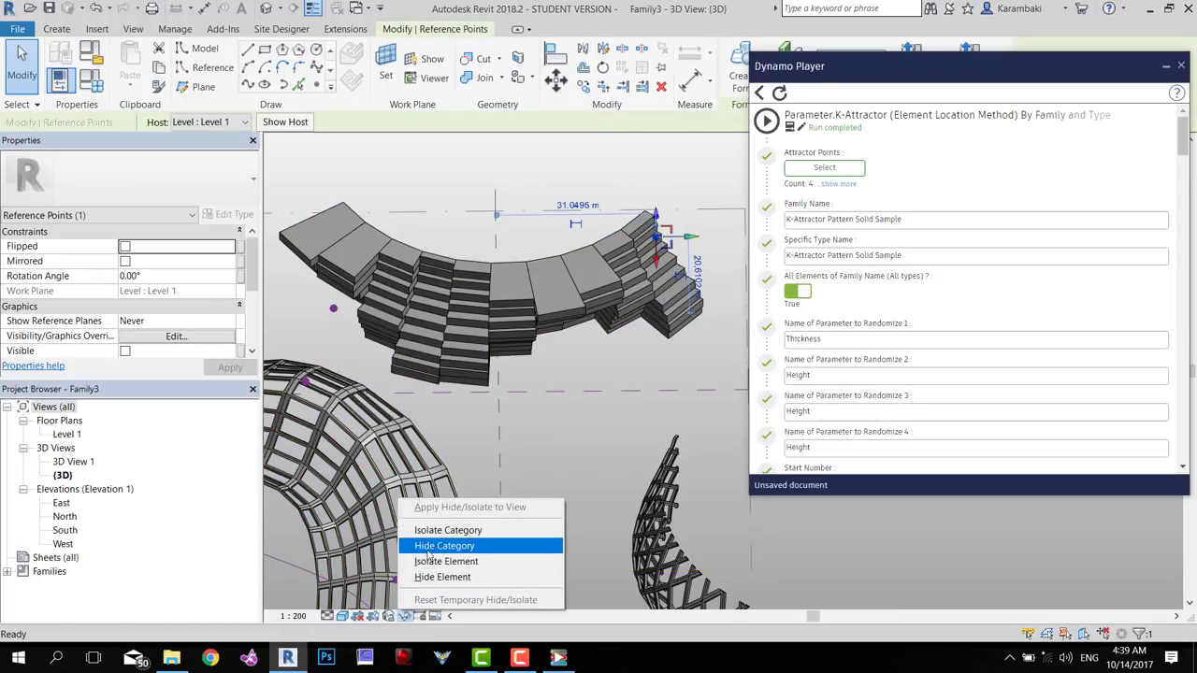
left_click(828, 185)
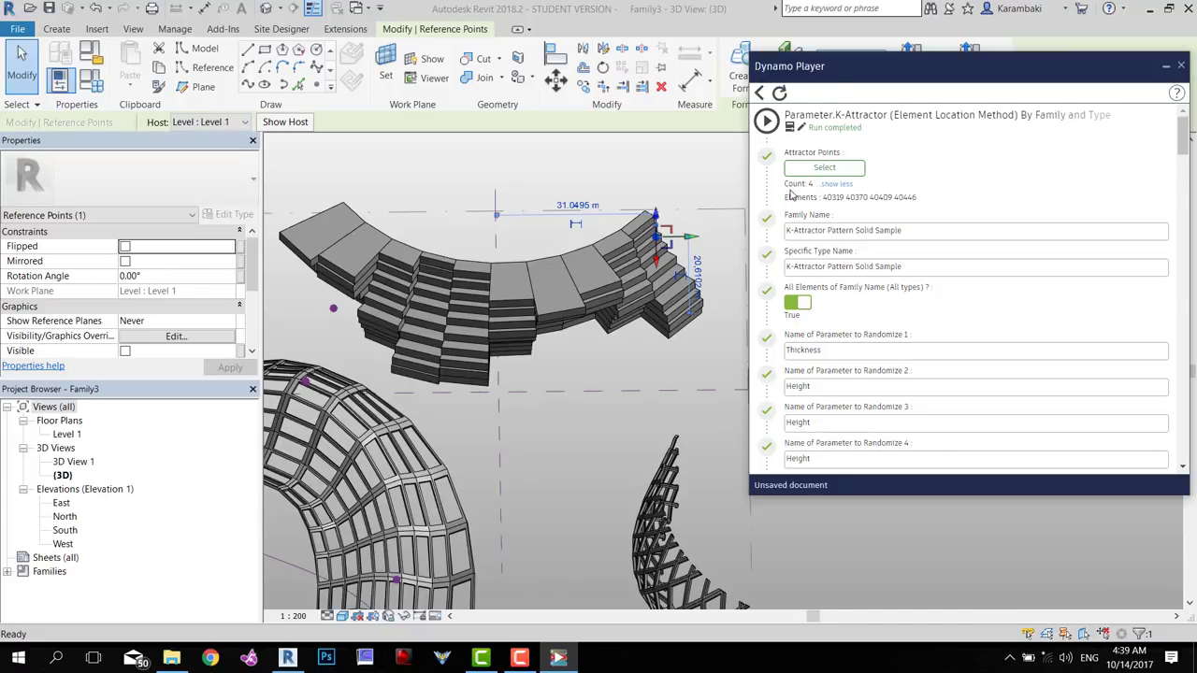
left_click(766, 121)
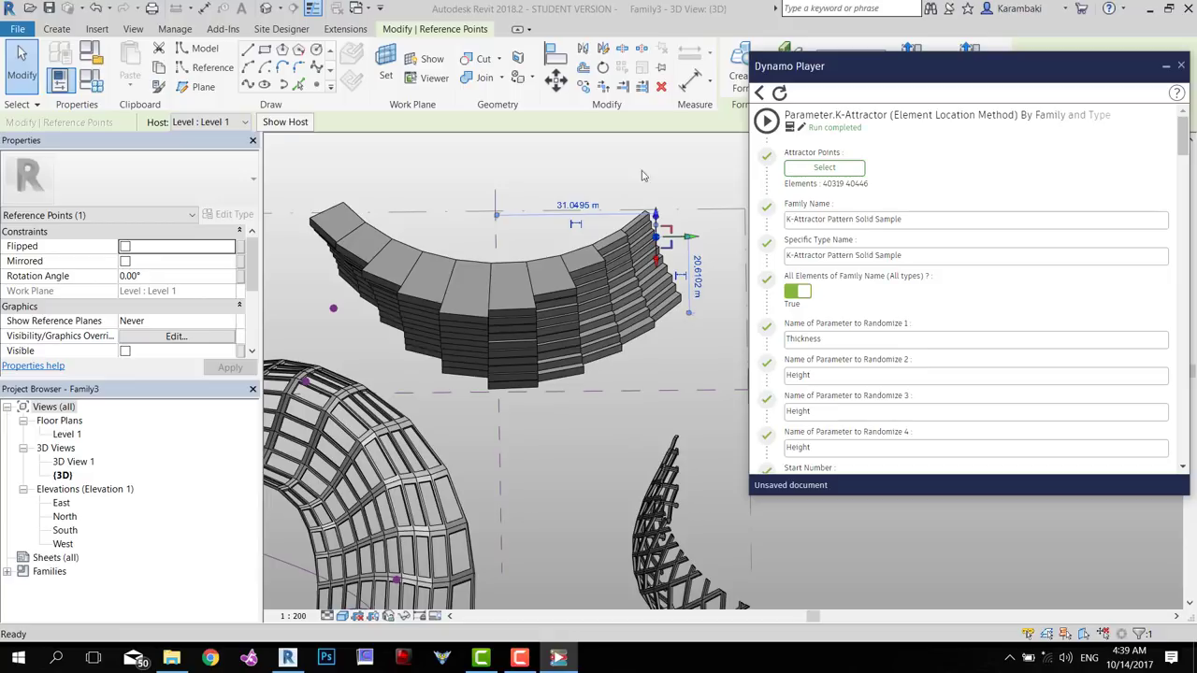
left_click(642, 138)
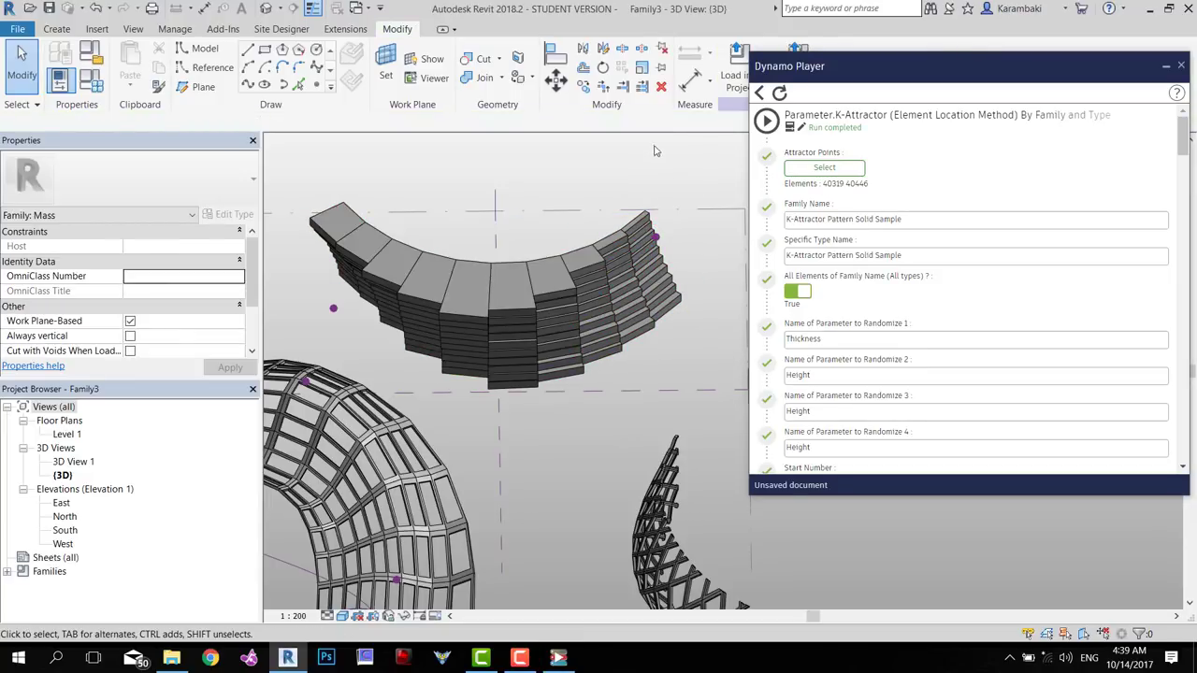
middle_click_drag(677, 438, 664, 327, "shift")
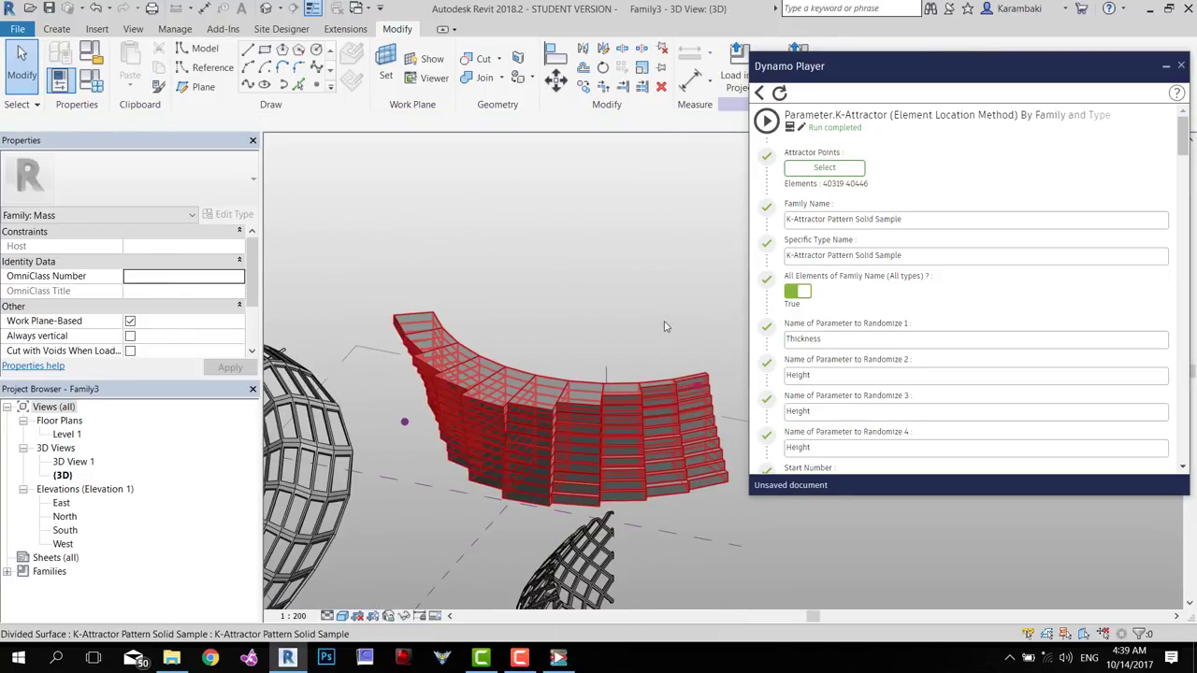
Temporarily isolate the reference points in the 3D view, using the one near the middle bend of the wavy surface to pick their category
left_click_drag(744, 413, 744, 413)
middle_click_drag(428, 318, 600, 136, "shift")
key("Escape")
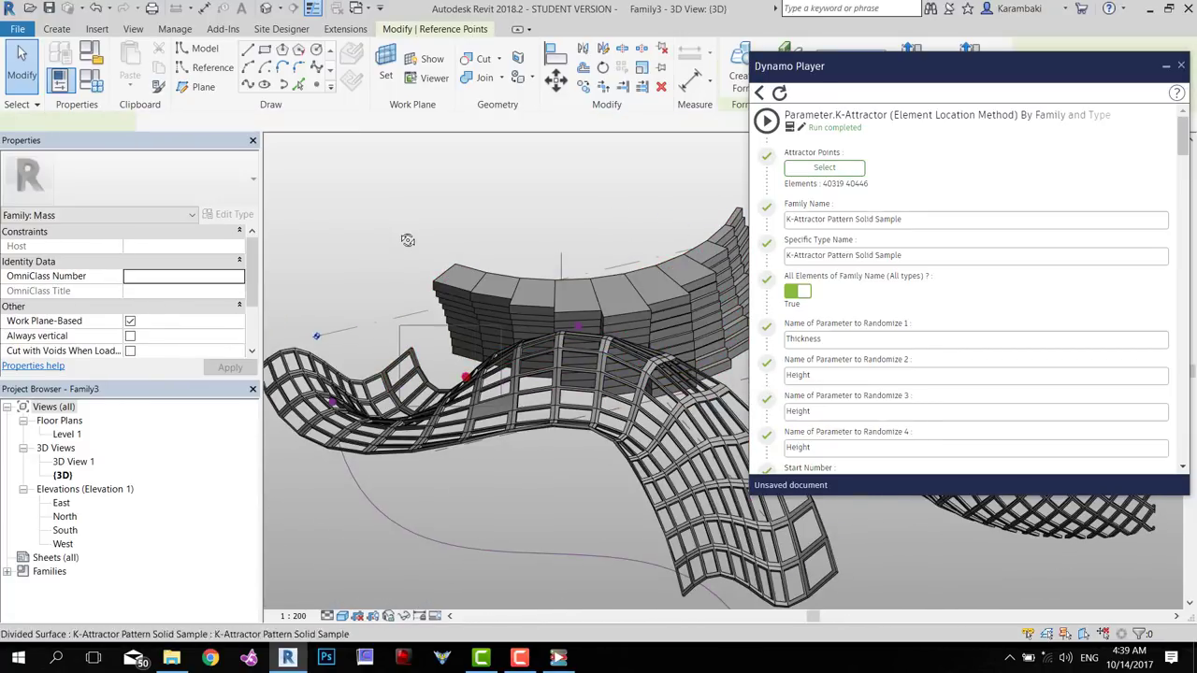
middle_click_drag(502, 374, 382, 321, "shift")
scroll(382, 320, "down", 3)
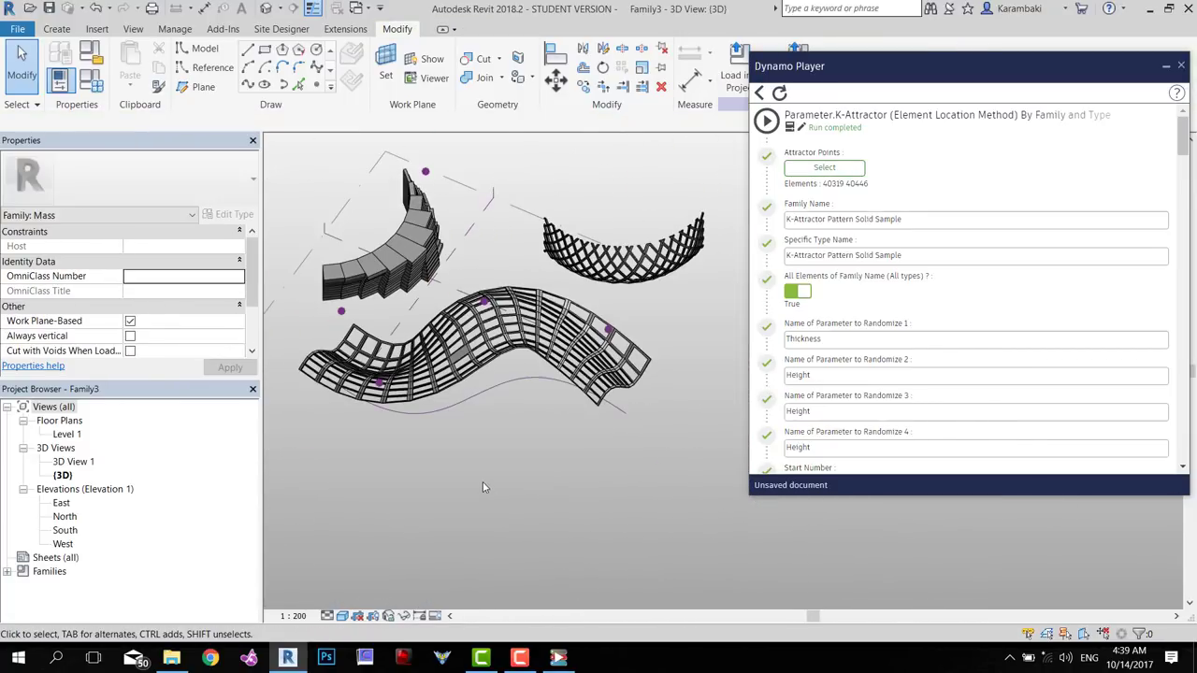
left_click_drag(428, 456, 492, 290)
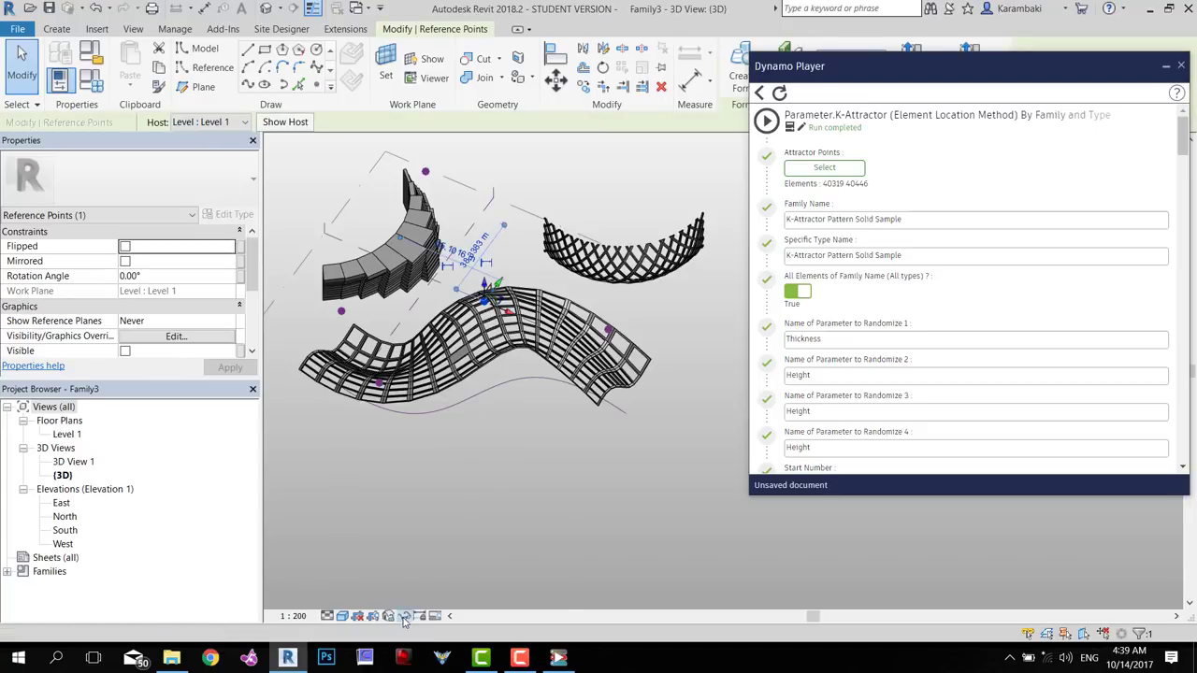
left_click(404, 615)
left_click(448, 530)
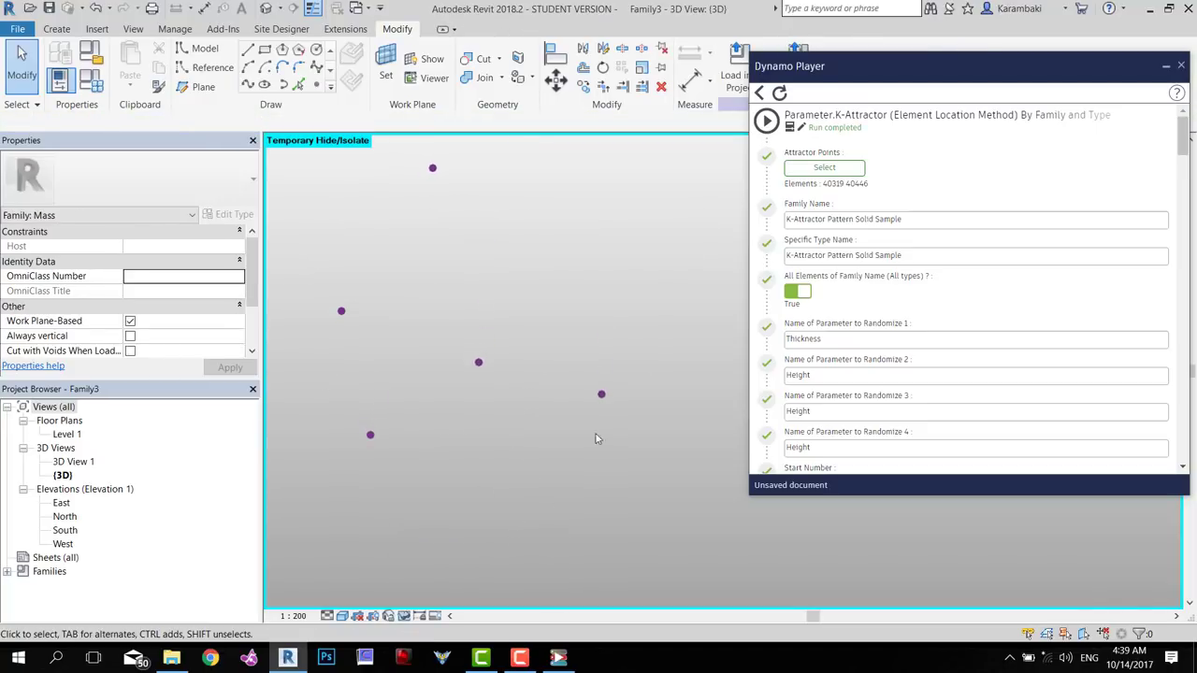
Choose the three reference points near the wavy surface as the script's attractor points and end the temporary isolation
left_click(824, 167)
left_click_drag(655, 361, 337, 512)
left_click(404, 616)
left_click(458, 599)
Copy the name of a wavy-surface panel and set the script's Family Name to "K-Attractor Pattern Void Normalized Sample"
scroll(508, 476, "up", 3)
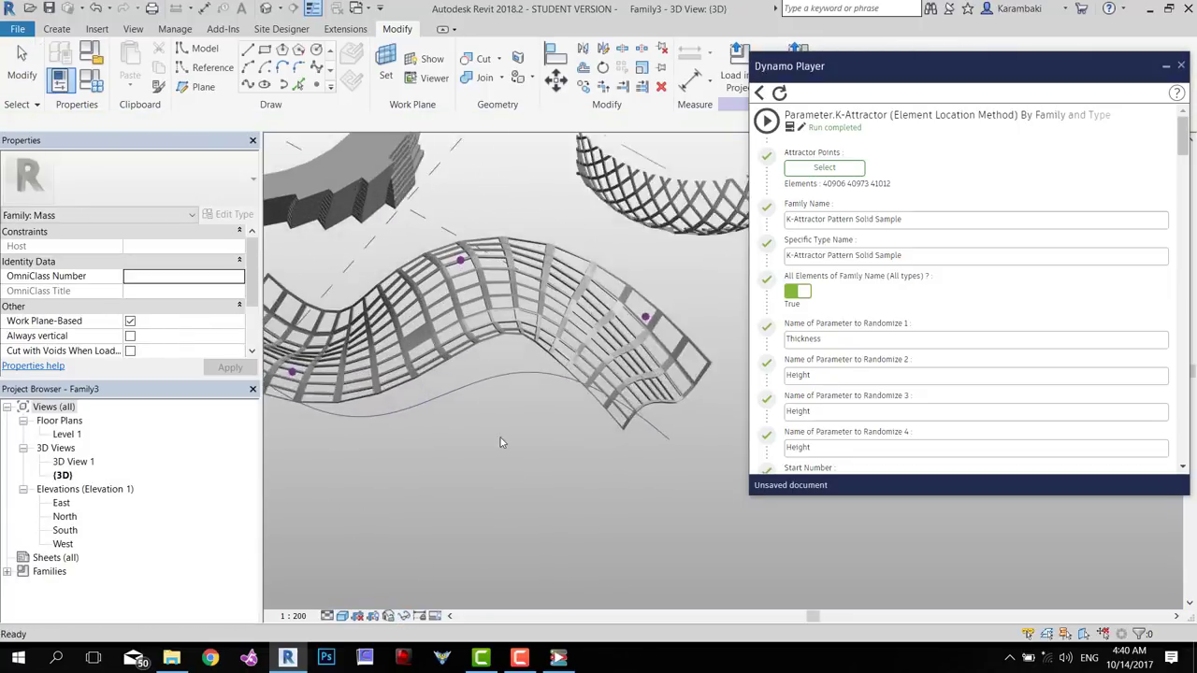
middle_click_drag(499, 441, 534, 268)
left_click(529, 268)
left_click(229, 214)
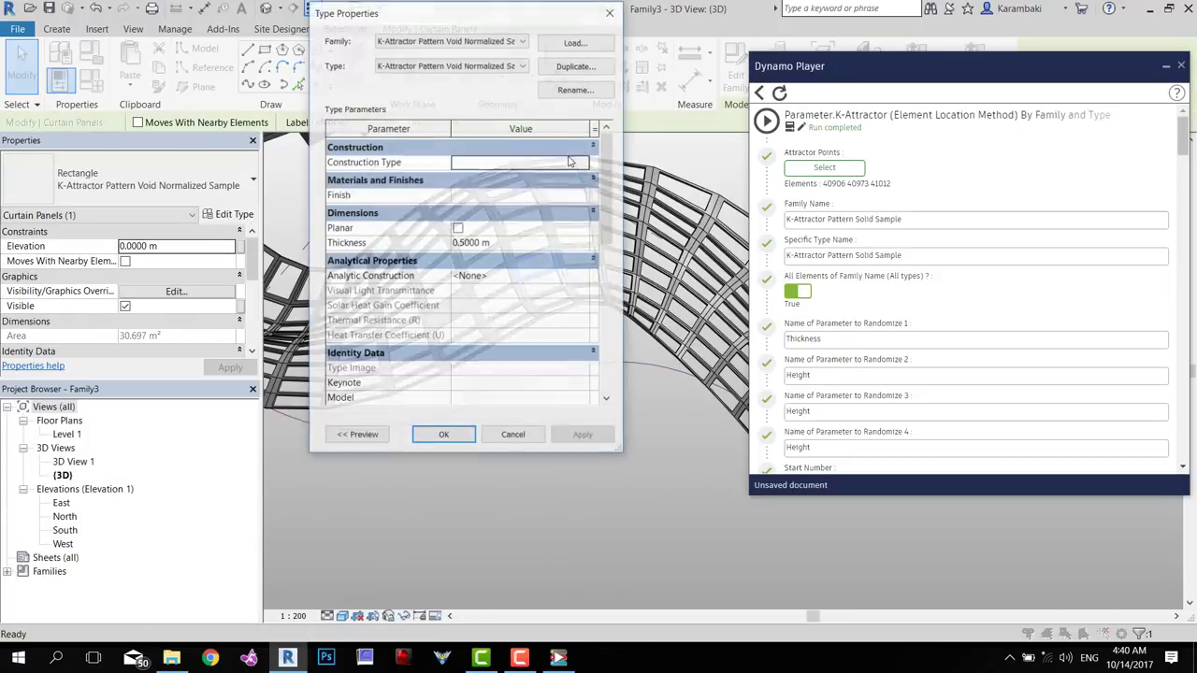
left_click(573, 89)
key("ctrl+c")
key("Escape")
key("Escape")
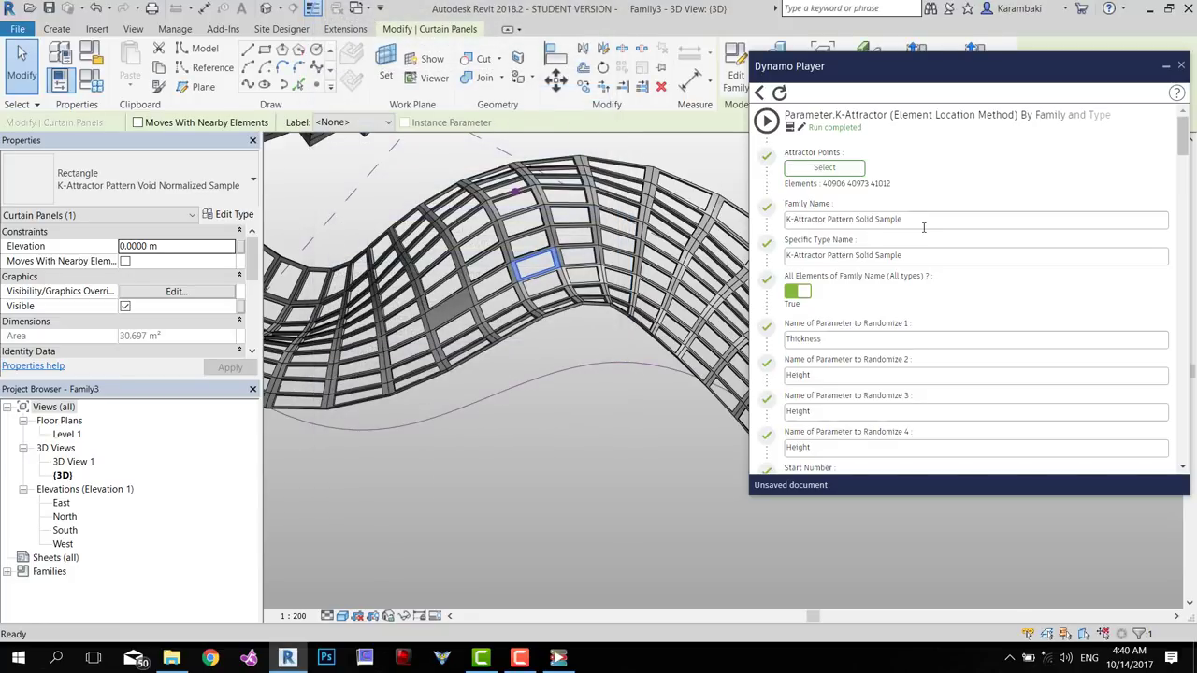
left_click_drag(1000, 223, 783, 222)
key("ctrl+v")
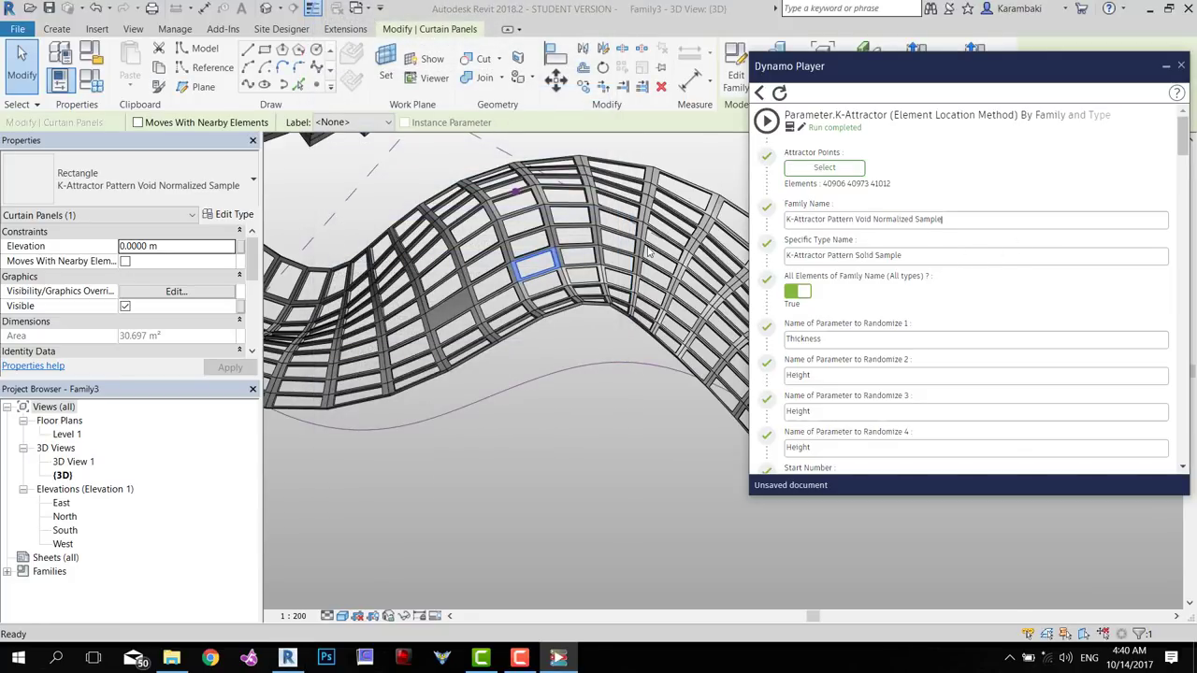
Copy the selected panel's type name and set the script's Specific Type Name to "K-Attractor Pattern Void Normalized Sample"
left_click(223, 215)
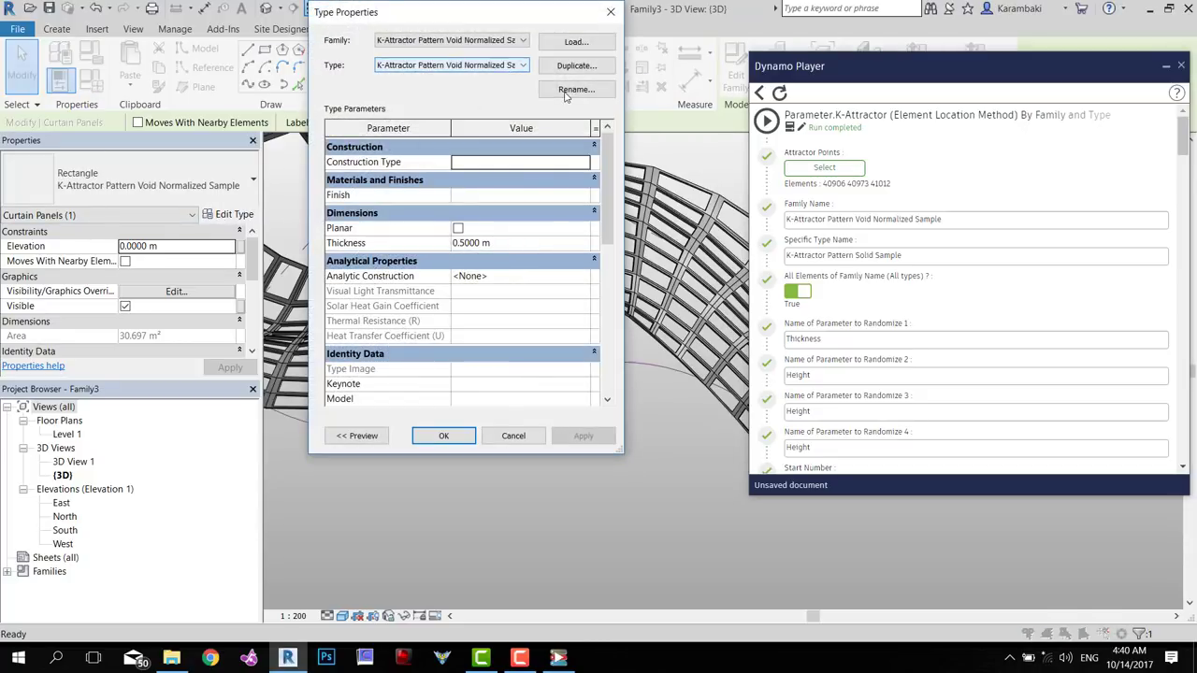
left_click(574, 89)
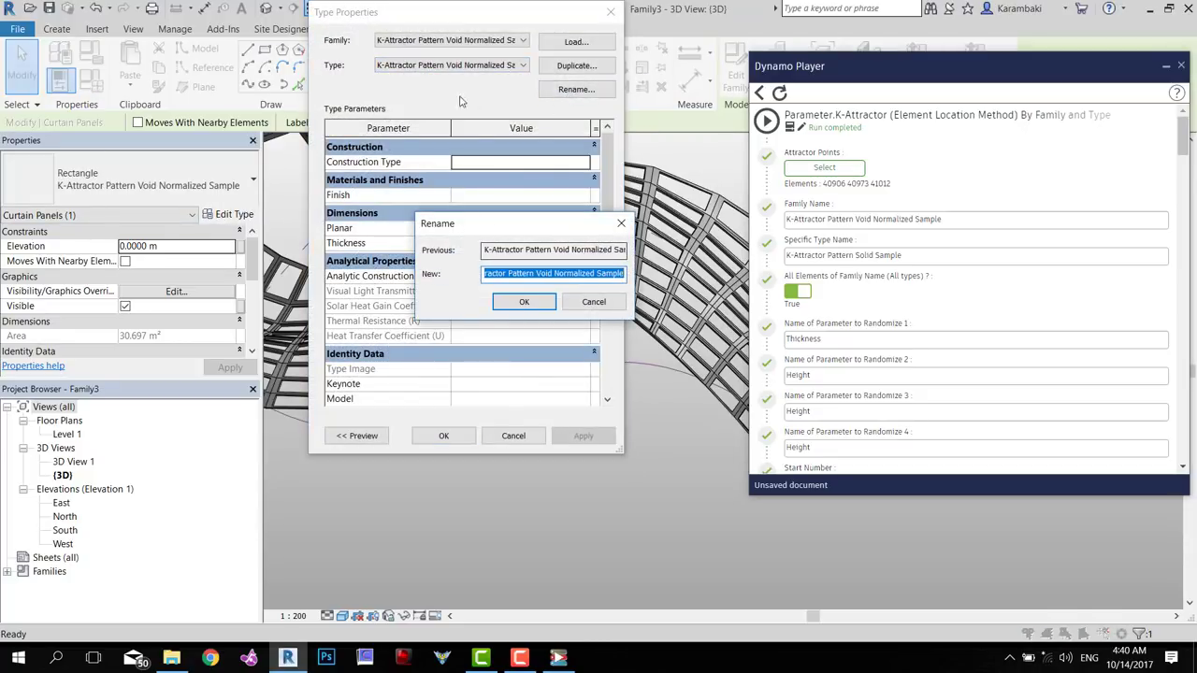
key("Escape")
key("Escape")
left_click_drag(948, 255, 634, 472)
key("ctrl+v")
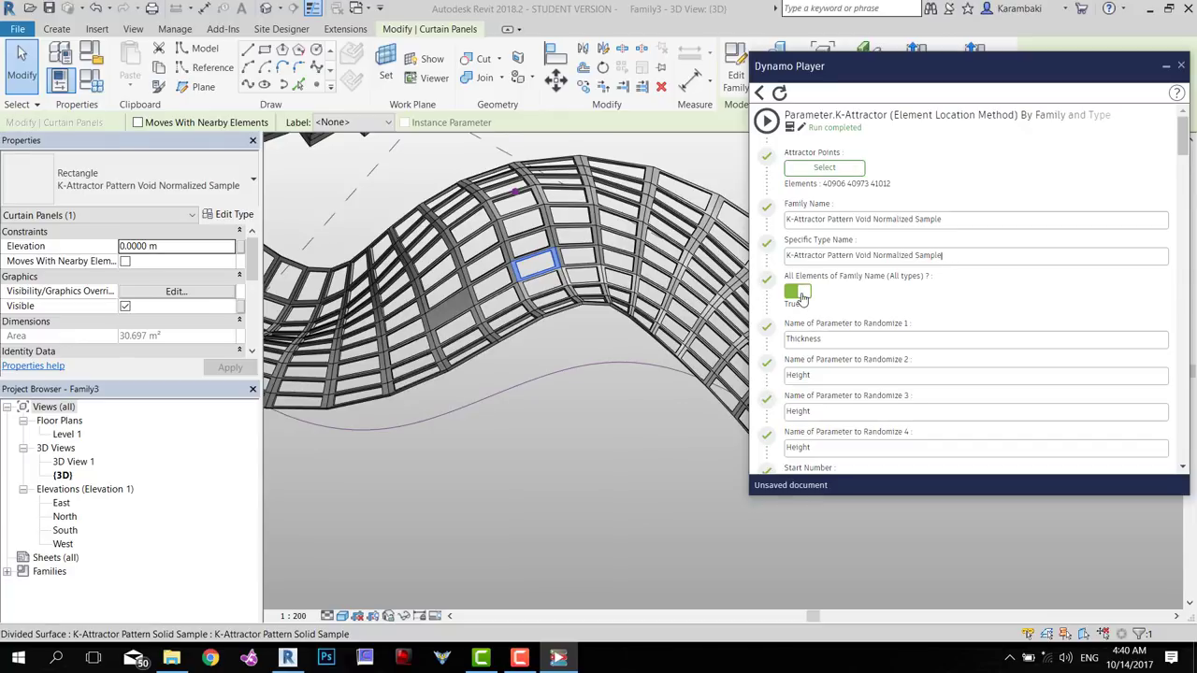
Replace the first parameter name to randomize with "Norm"
scroll(801, 297, "down", 3)
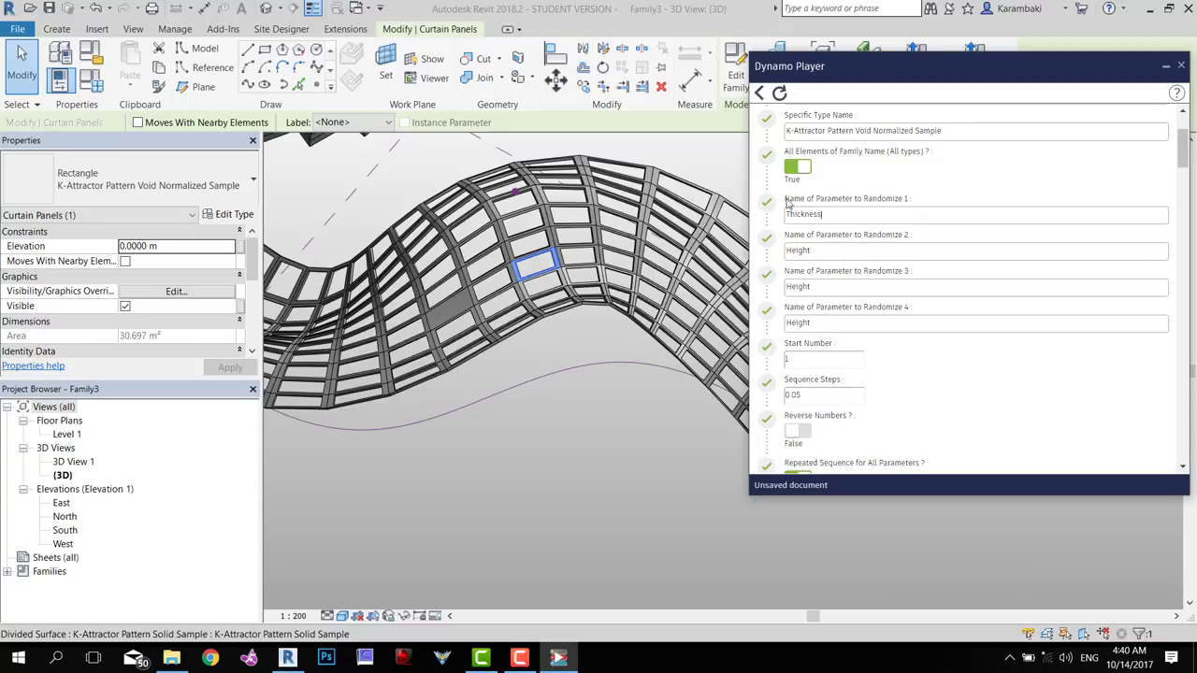
key("ctrl+a")
type("Norm")
left_click_drag(839, 219, 778, 217)
left_click(805, 250)
scroll(845, 328, "down", 1)
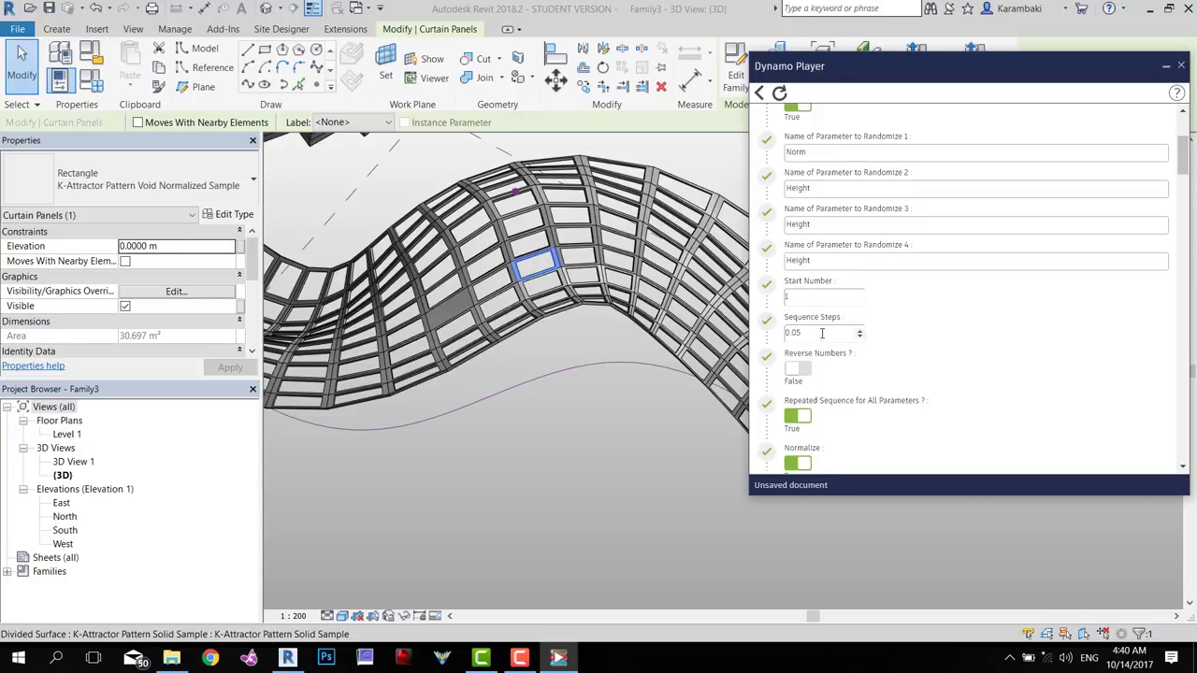
Set the script's Sequence Steps value to 0.1
scroll(818, 337, "up", 1)
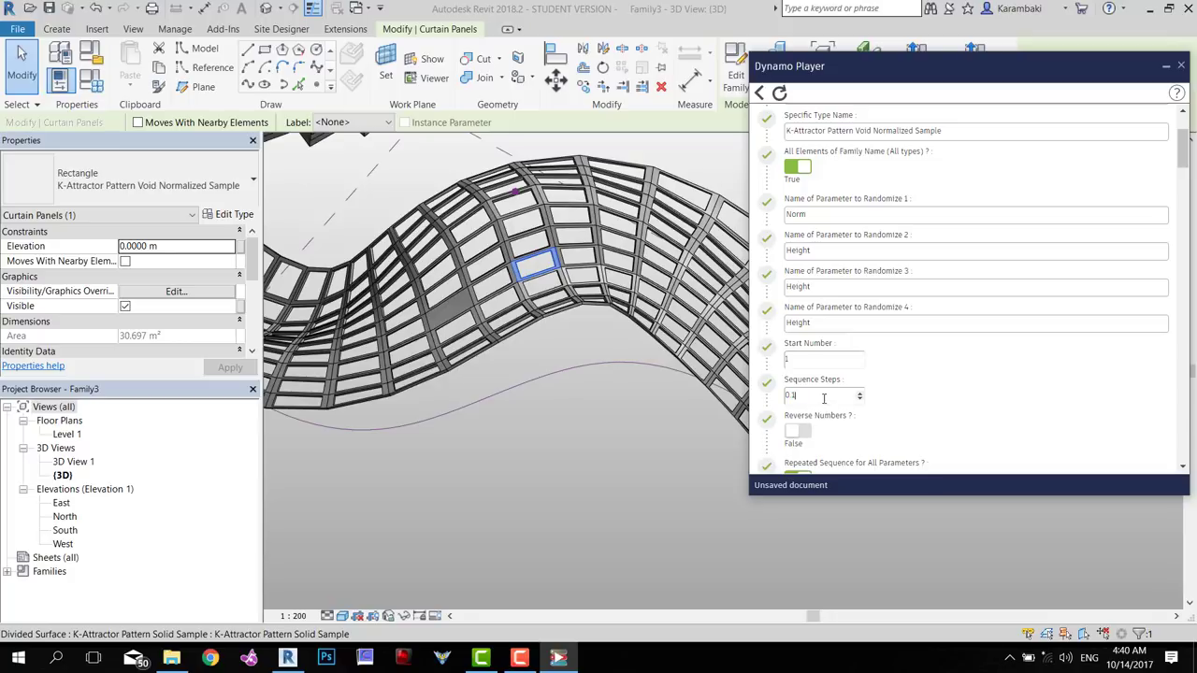
key("shift+Left")
key("shift+Left")
key("shift+Left")
key("shift+Left")
key("shift+Left")
type("1")
Set the normalized range to a minimum of 0.1 and a maximum of 0.5, and switch Proceed off
scroll(858, 369, "down", 3)
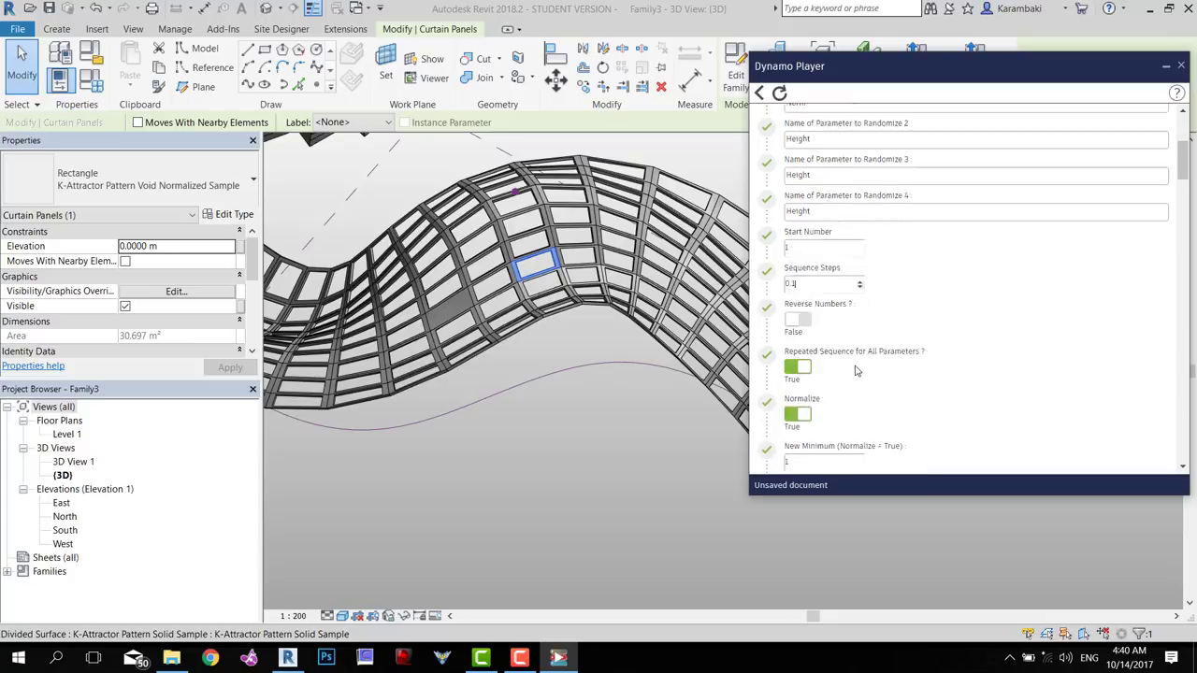
left_click(804, 389)
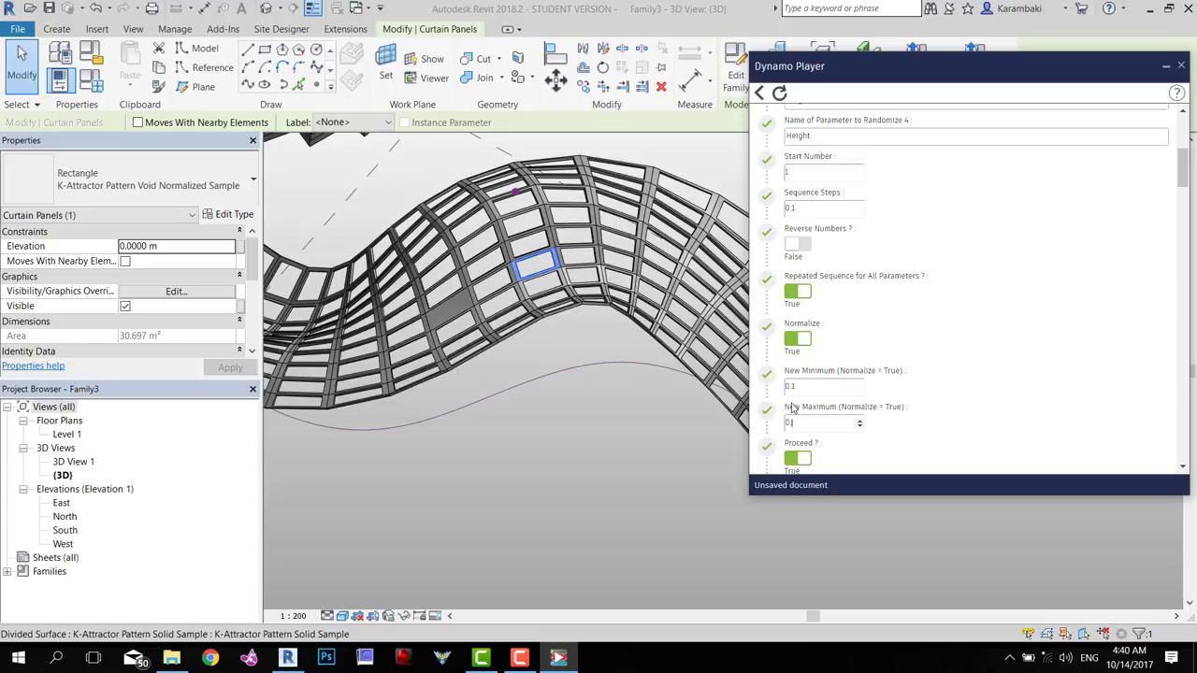
left_click(797, 459)
scroll(963, 388, "down", 1)
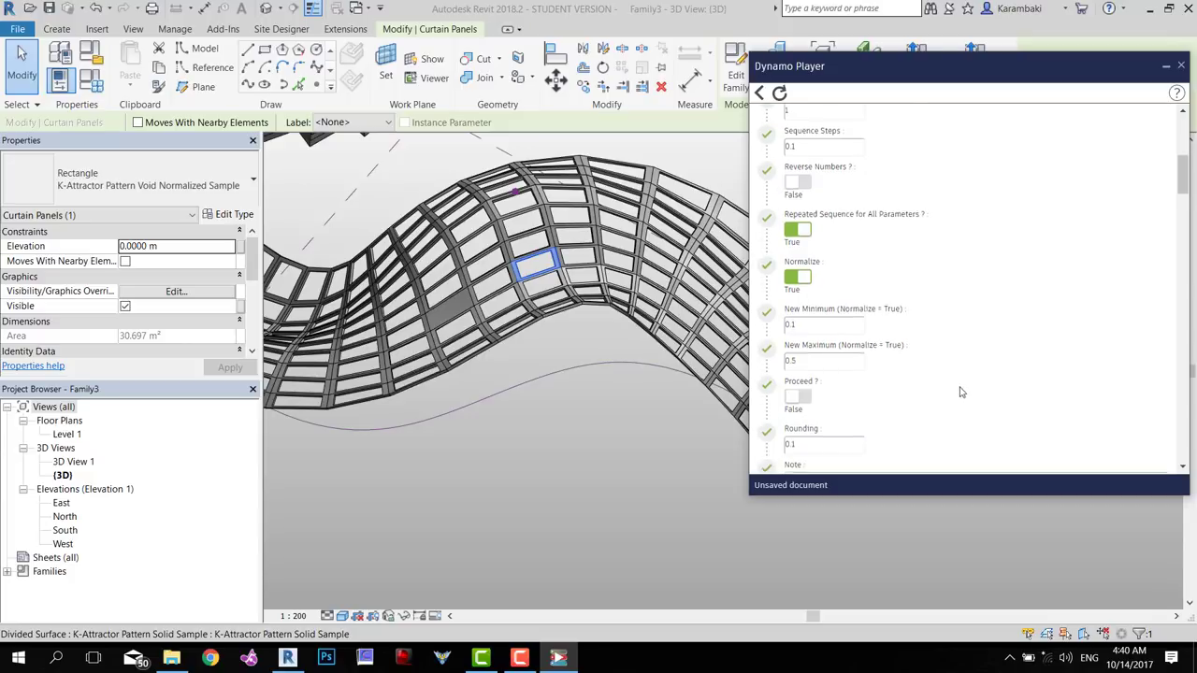
scroll(891, 435, "down", 1)
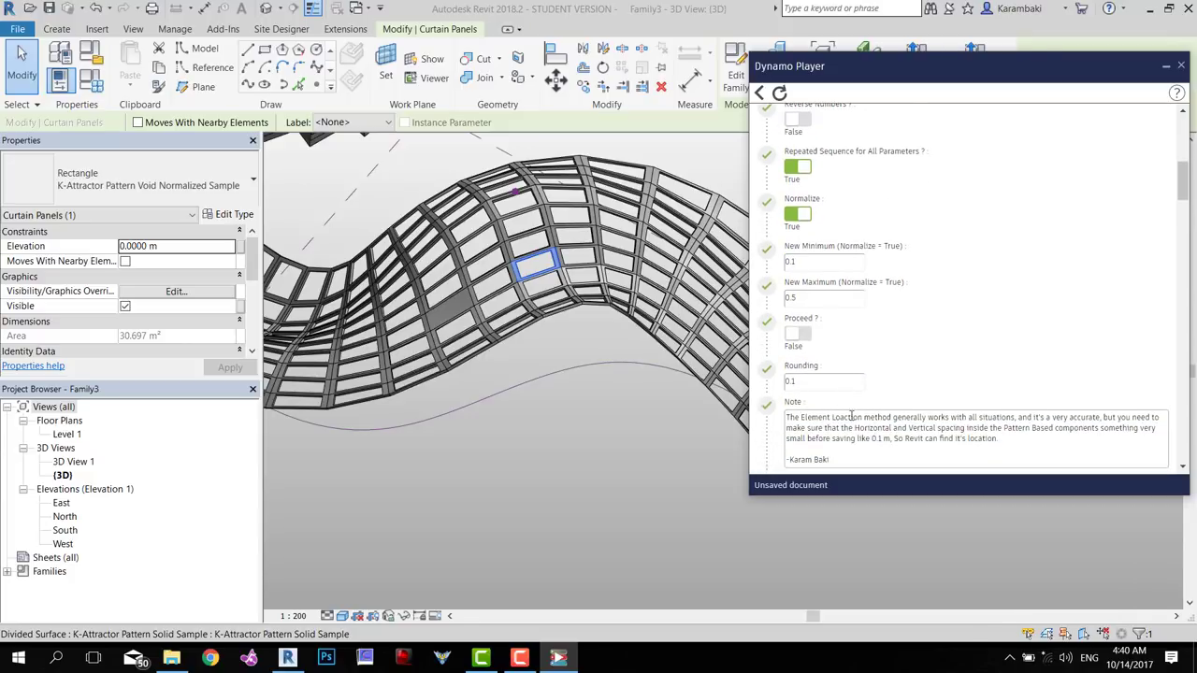
Run the script with Proceed off and examine the full Values Generated list for the void panels
scroll(814, 391, "up", 7)
left_click(768, 121)
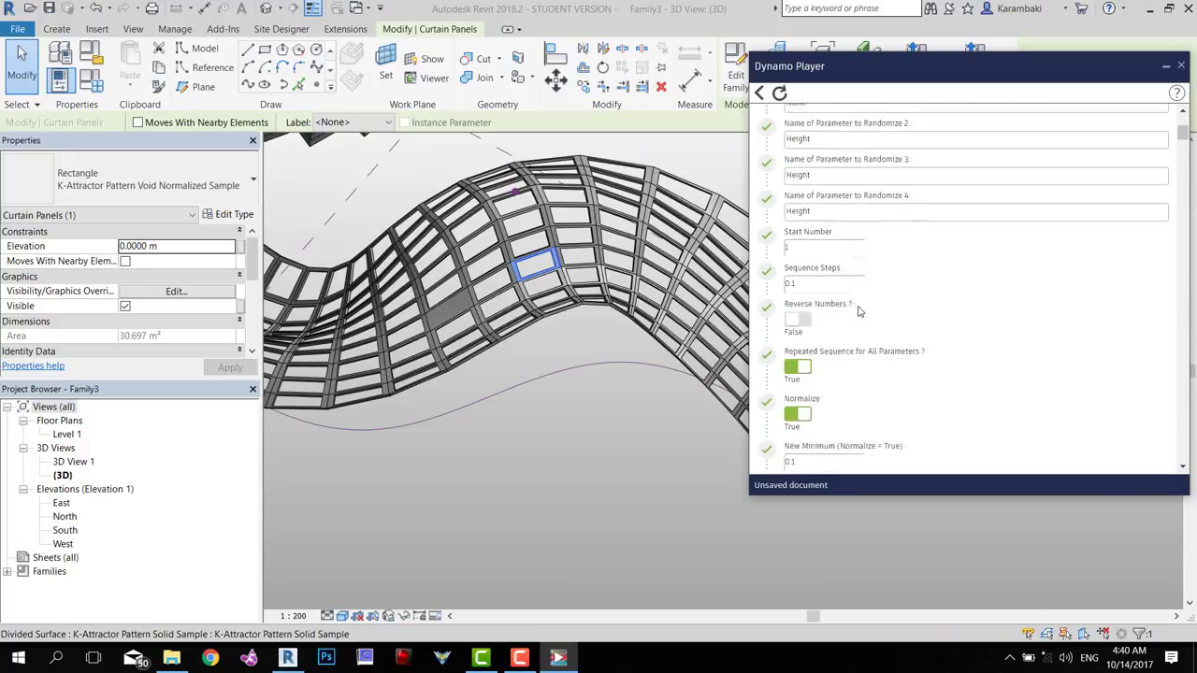
left_click(797, 313)
scroll(800, 280, "down", 3)
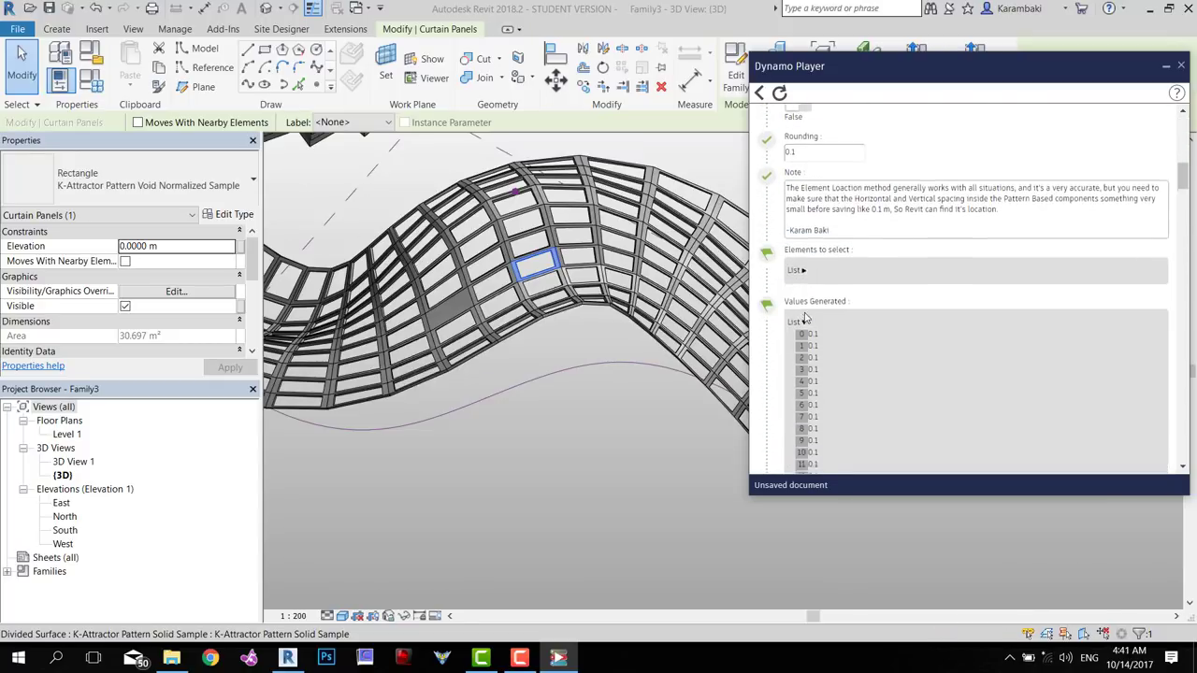
scroll(842, 248, "down", 15)
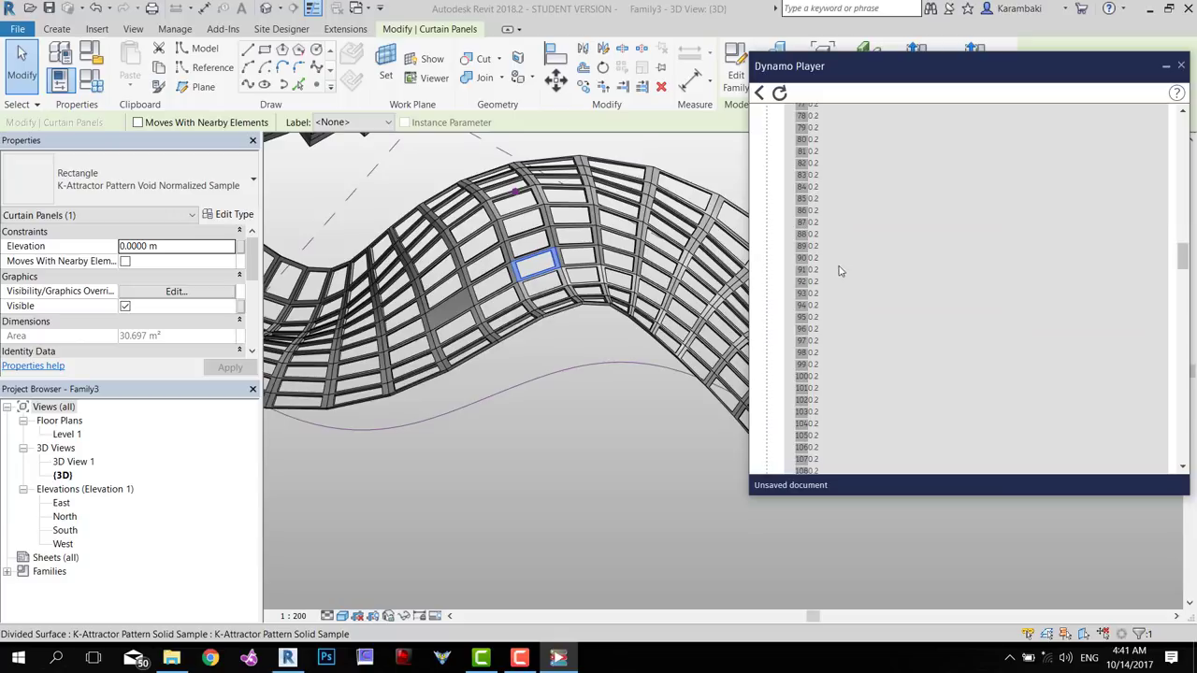
scroll(839, 277, "down", 18)
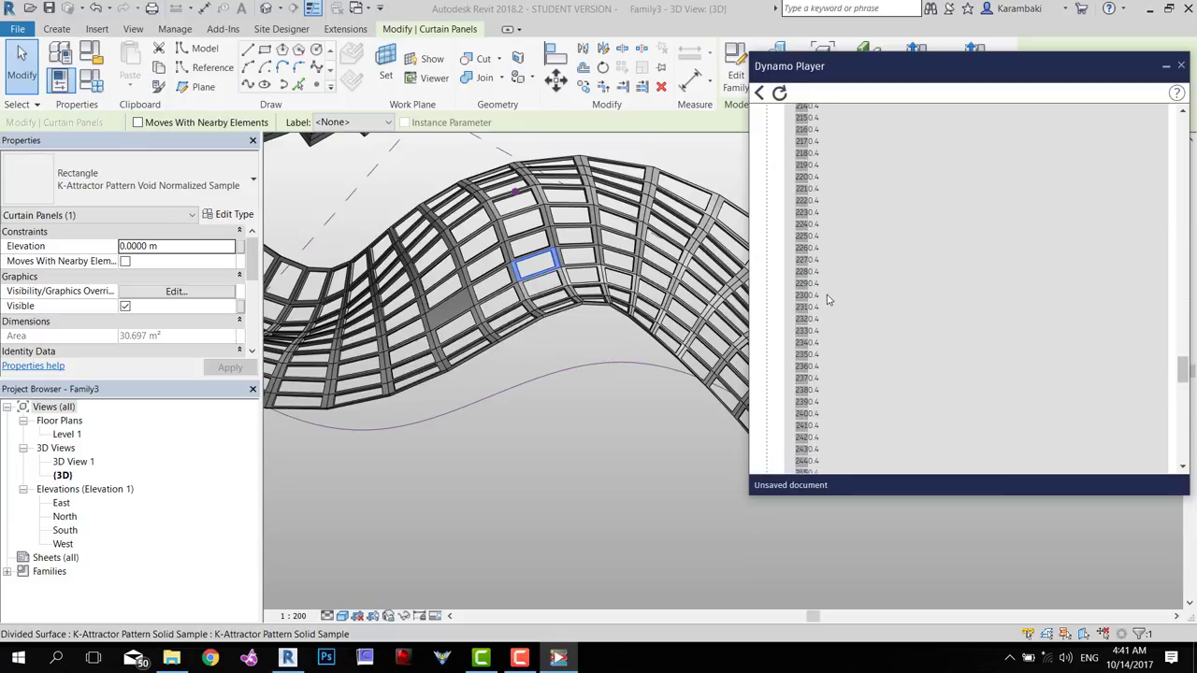
scroll(827, 308, "down", 6)
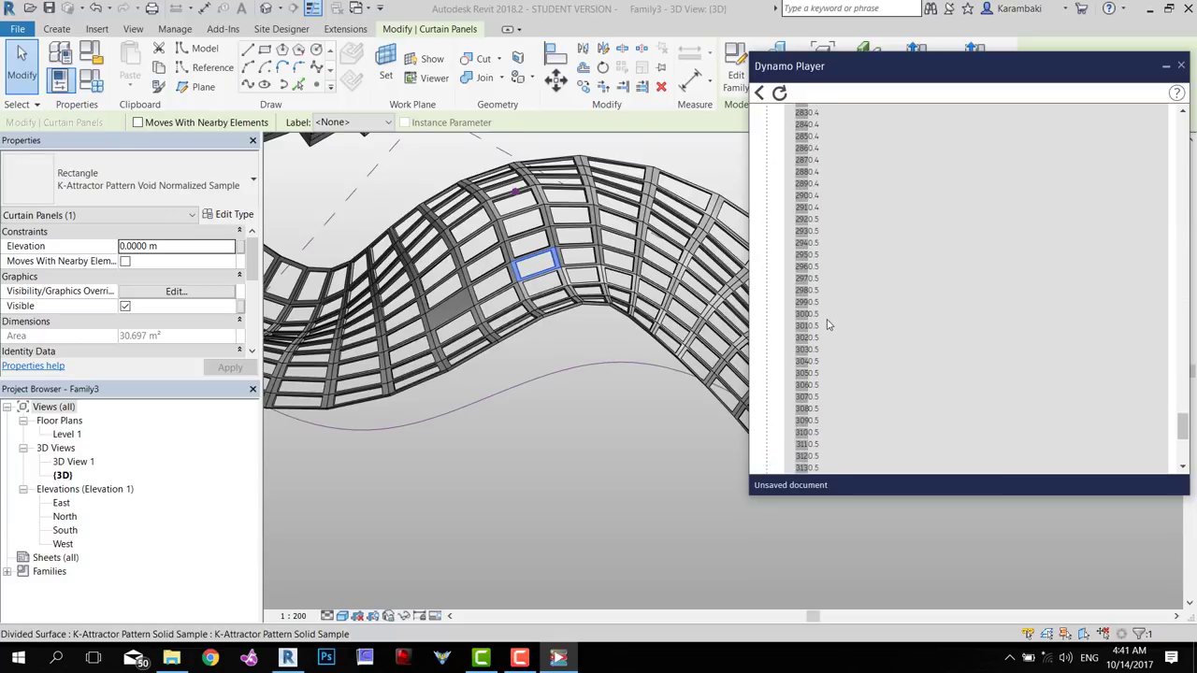
scroll(827, 328, "down", 5)
scroll(817, 411, "up", 20)
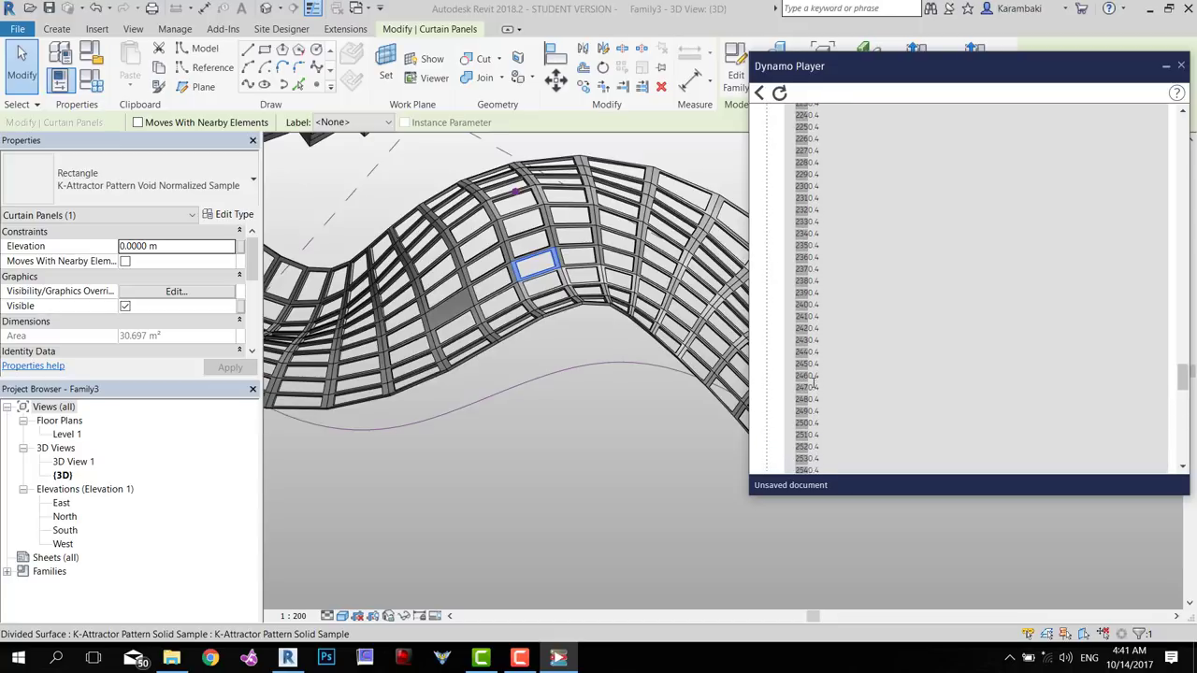
Set Rounding to 0.01, rerun the script and review the generated values
scroll(813, 378, "up", 20)
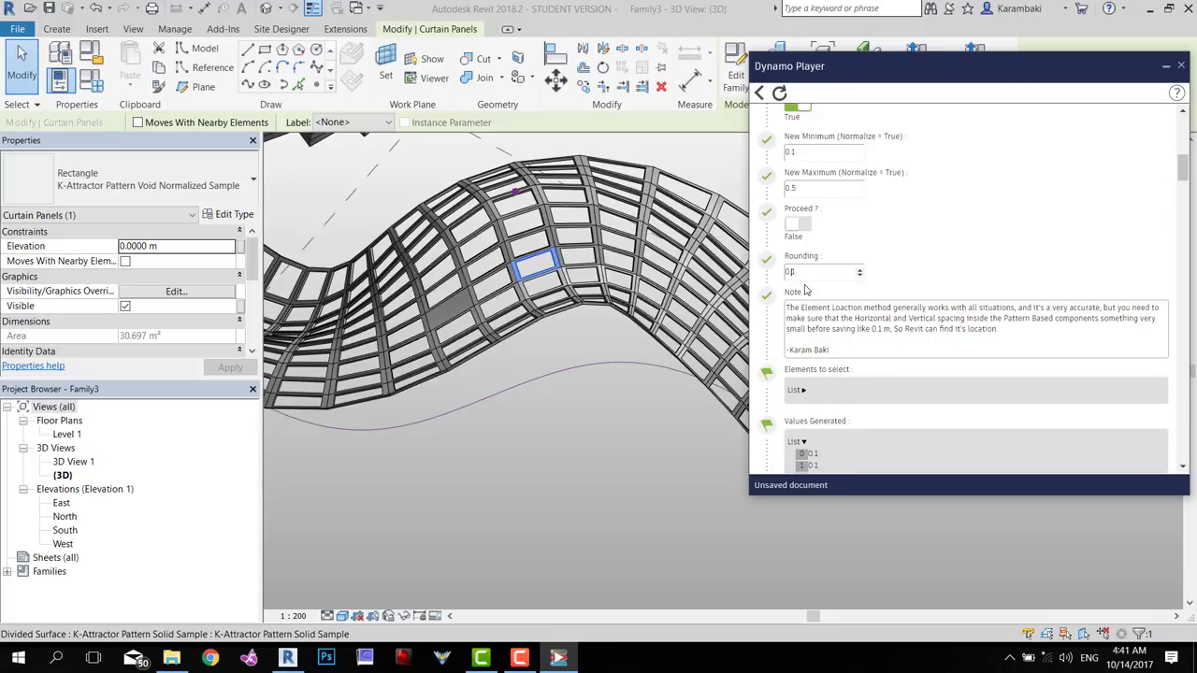
scroll(826, 292, "up", 5)
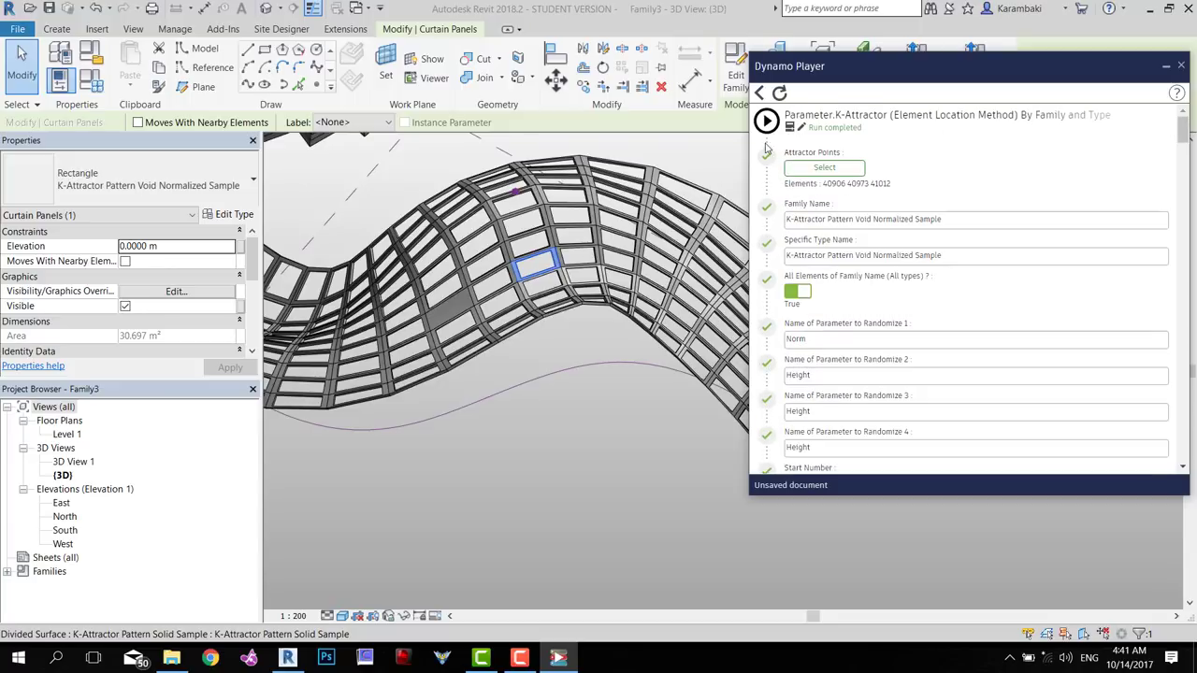
scroll(785, 273, "down", 15)
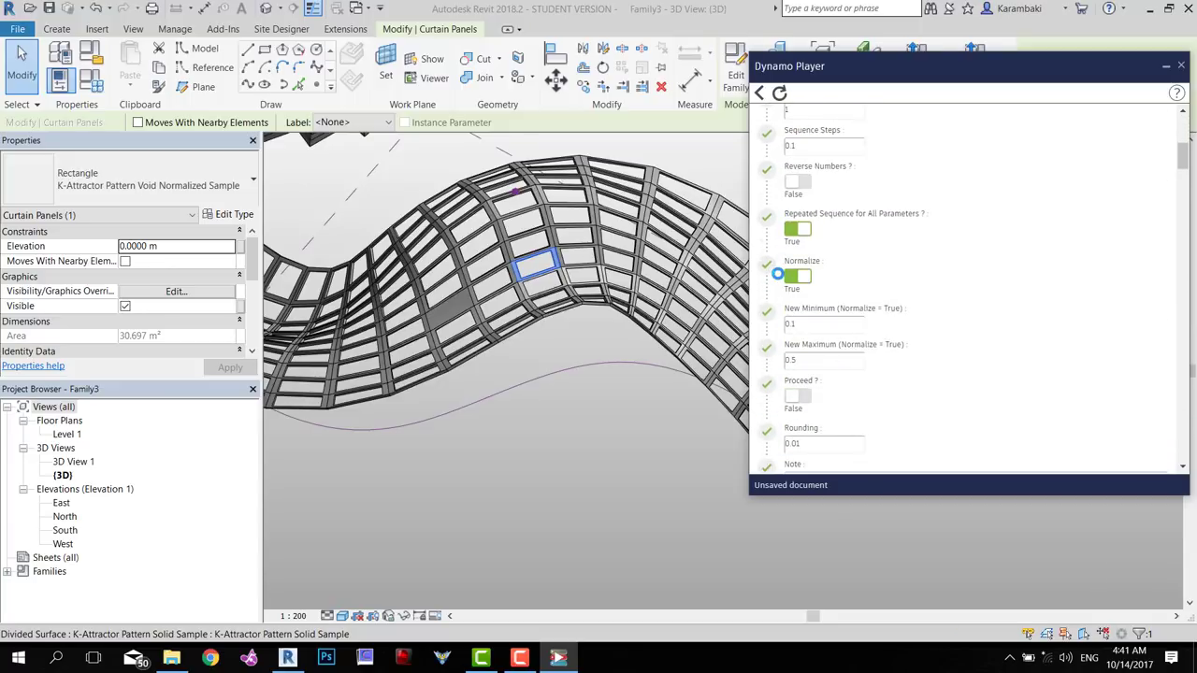
scroll(777, 272, "down", 15)
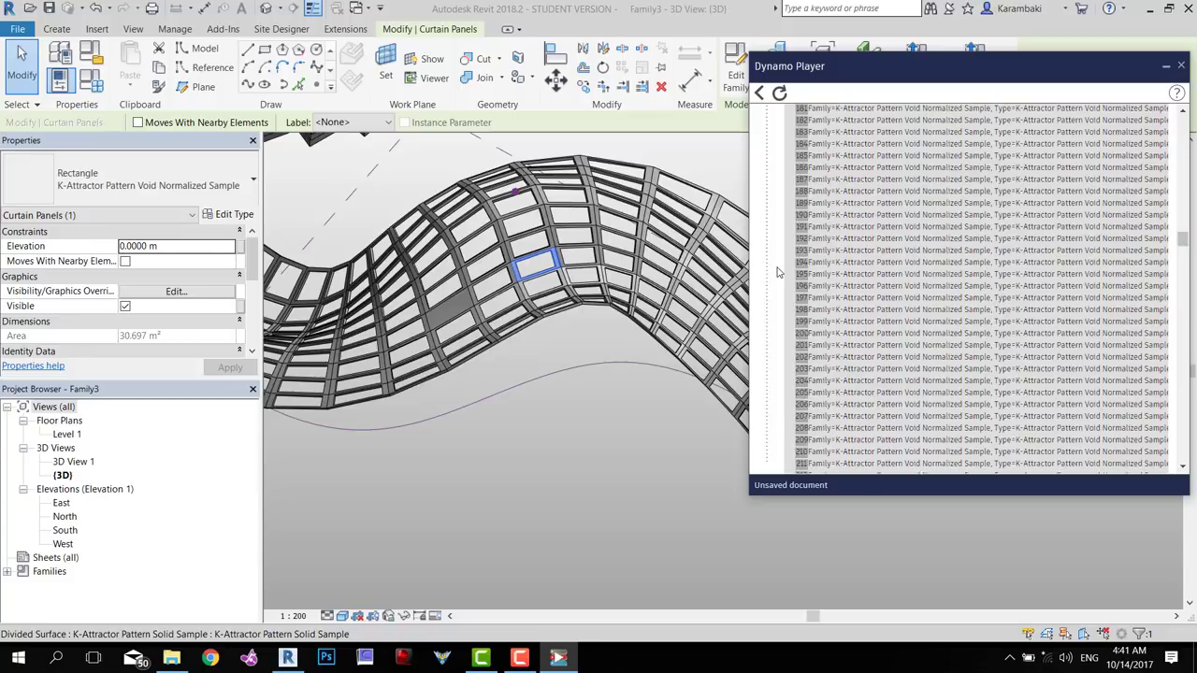
scroll(777, 272, "down", 8)
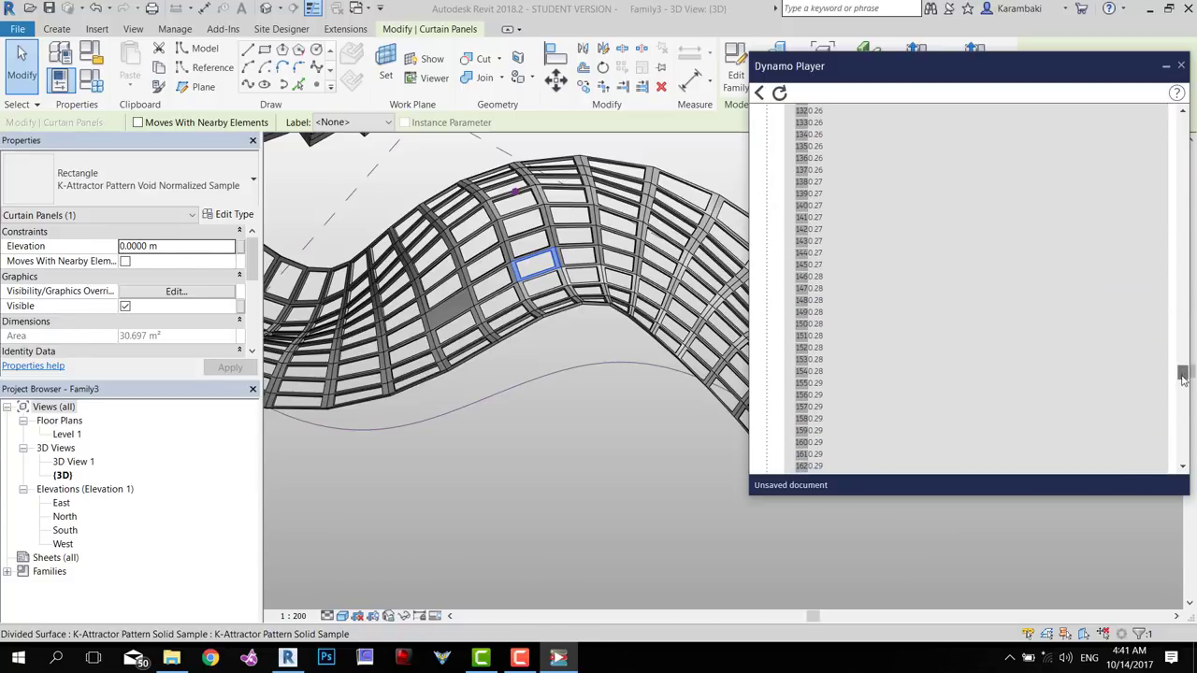
Refine the Rounding to 0.001 and rerun the script with Proceed still off
left_click_drag(1183, 375, 1192, 111)
scroll(855, 356, "down", 5)
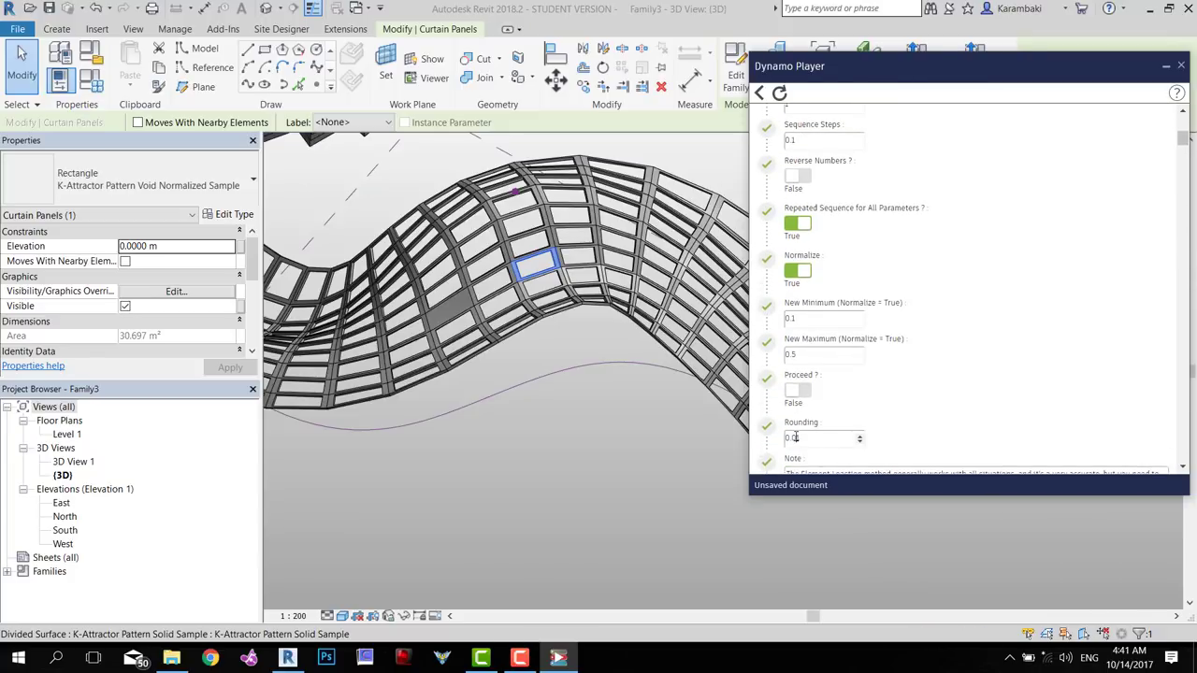
scroll(952, 333, "up", 5)
left_click(767, 123)
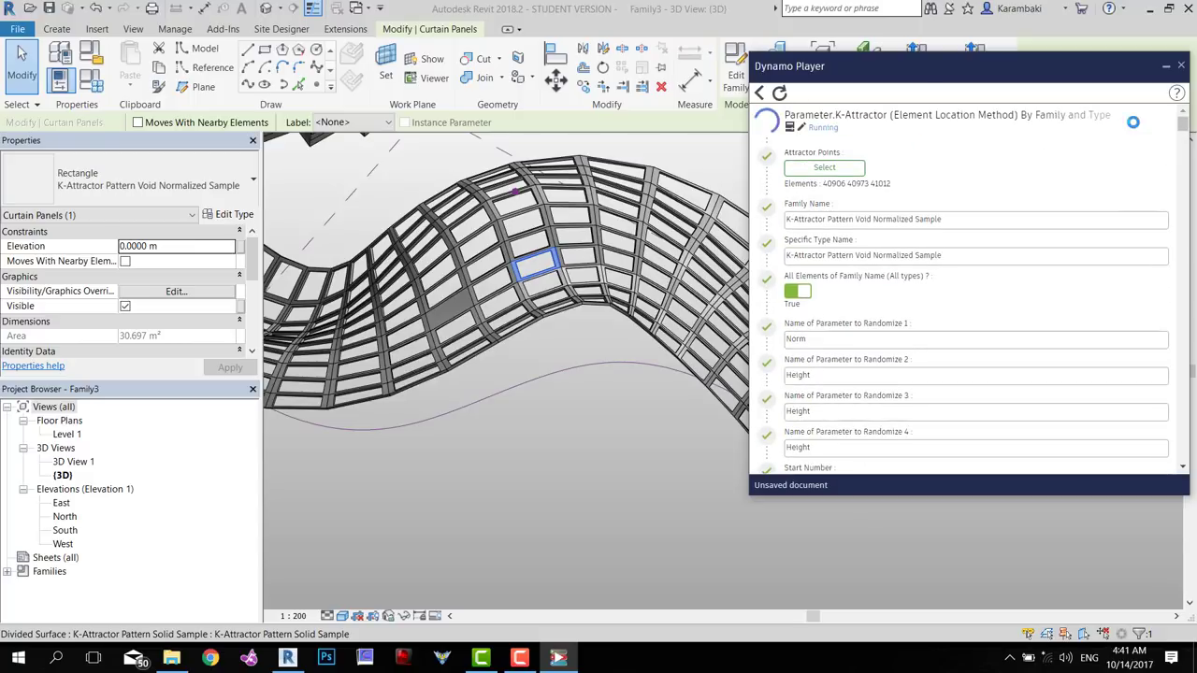
mouse_move(1182, 123)
left_mouse_down()
mouse_move(1194, 460)
mouse_move(1192, 119)
left_mouse_up()
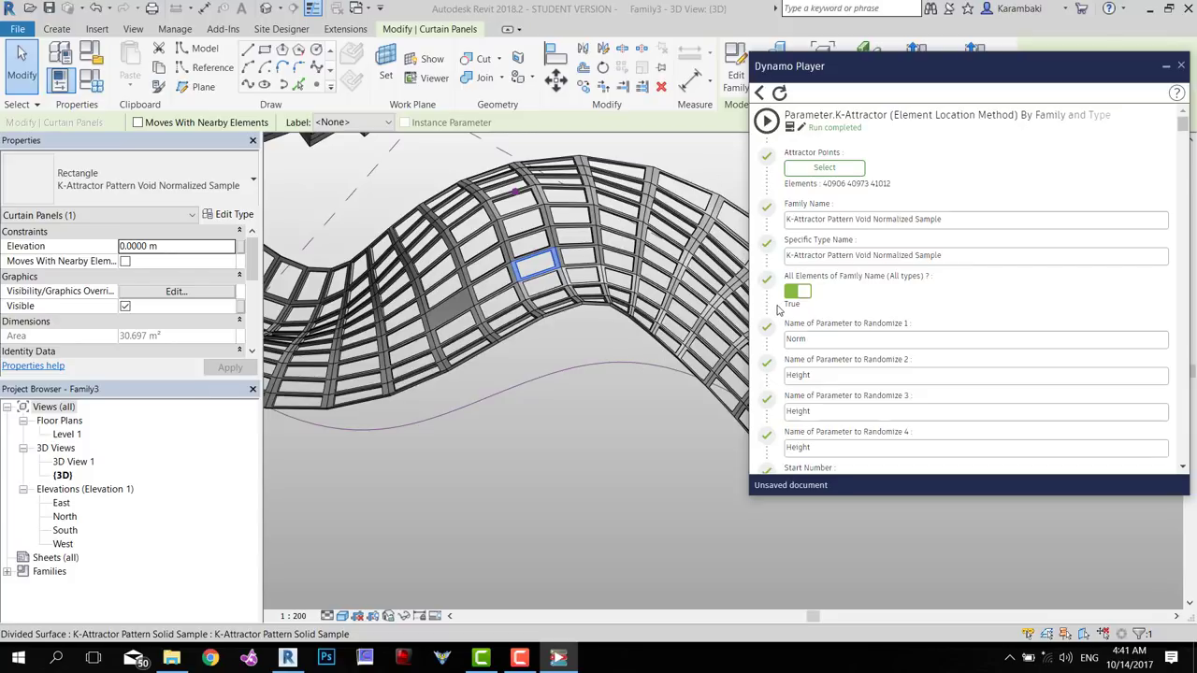
Switch Proceed on and run the script to apply the generated Norm values to the wavy surface's void panels
scroll(778, 314, "down", 10)
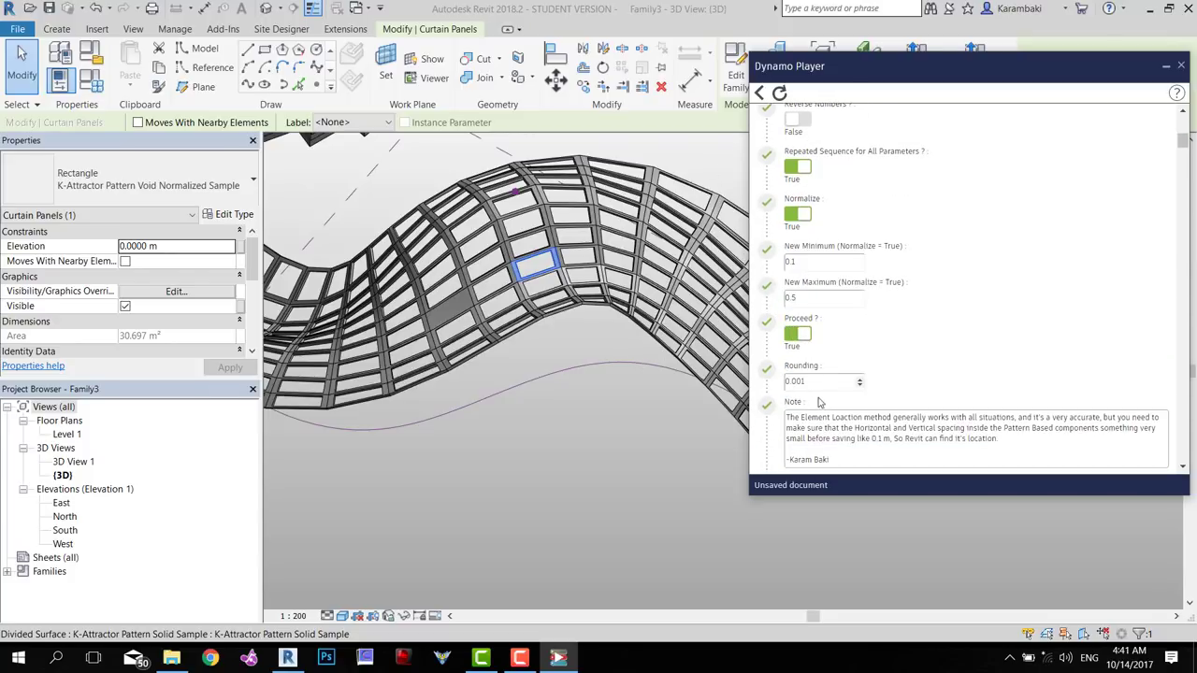
scroll(786, 262, "up", 10)
left_click(765, 128)
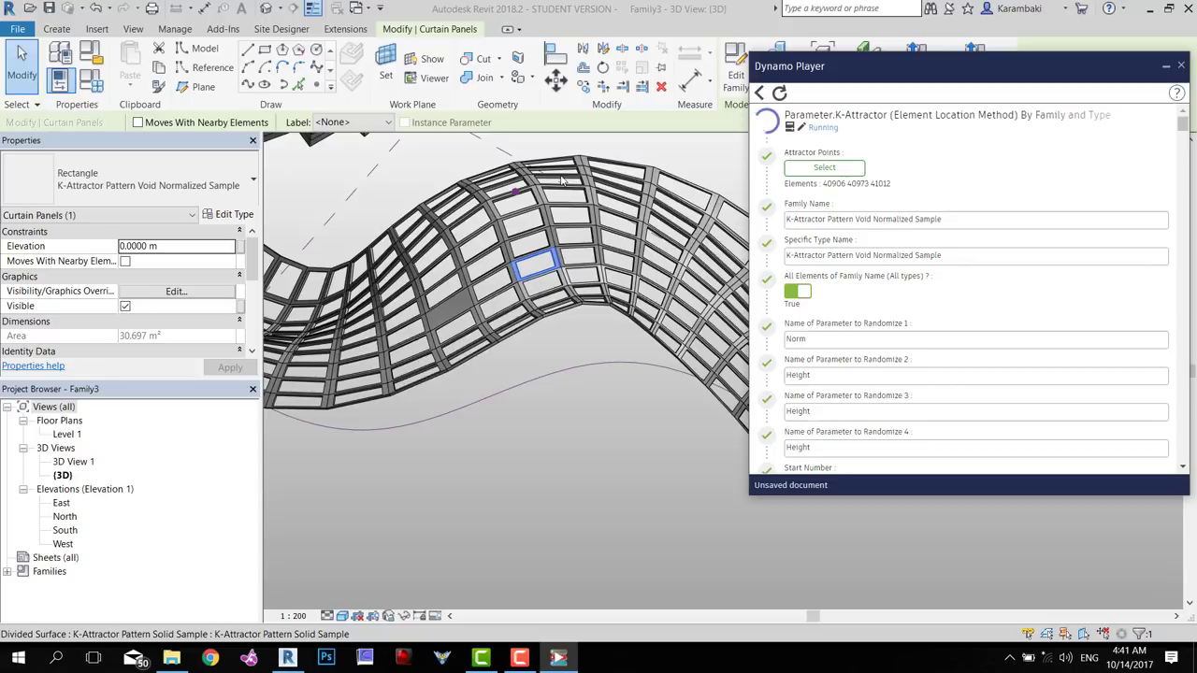
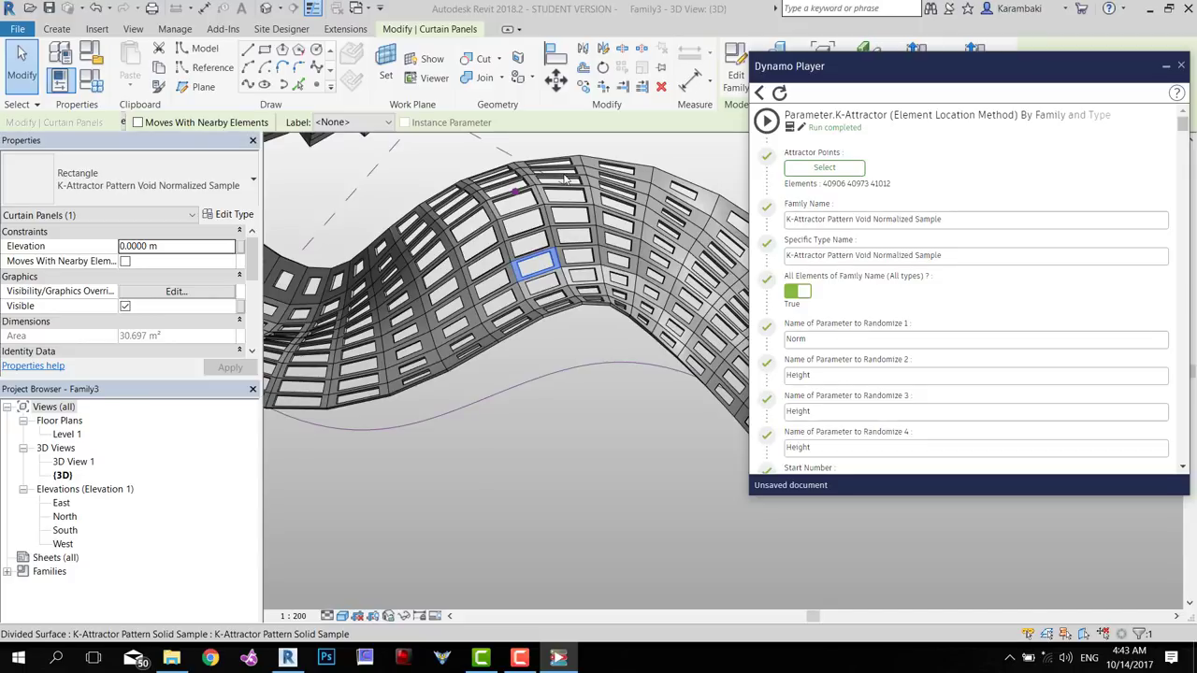
Examine the panel openings on the wavy surface and the neighbouring curved void surface from several angles
middle_click_drag(592, 474, 598, 523, "shift")
left_click(570, 410)
scroll(569, 409, "down", 3)
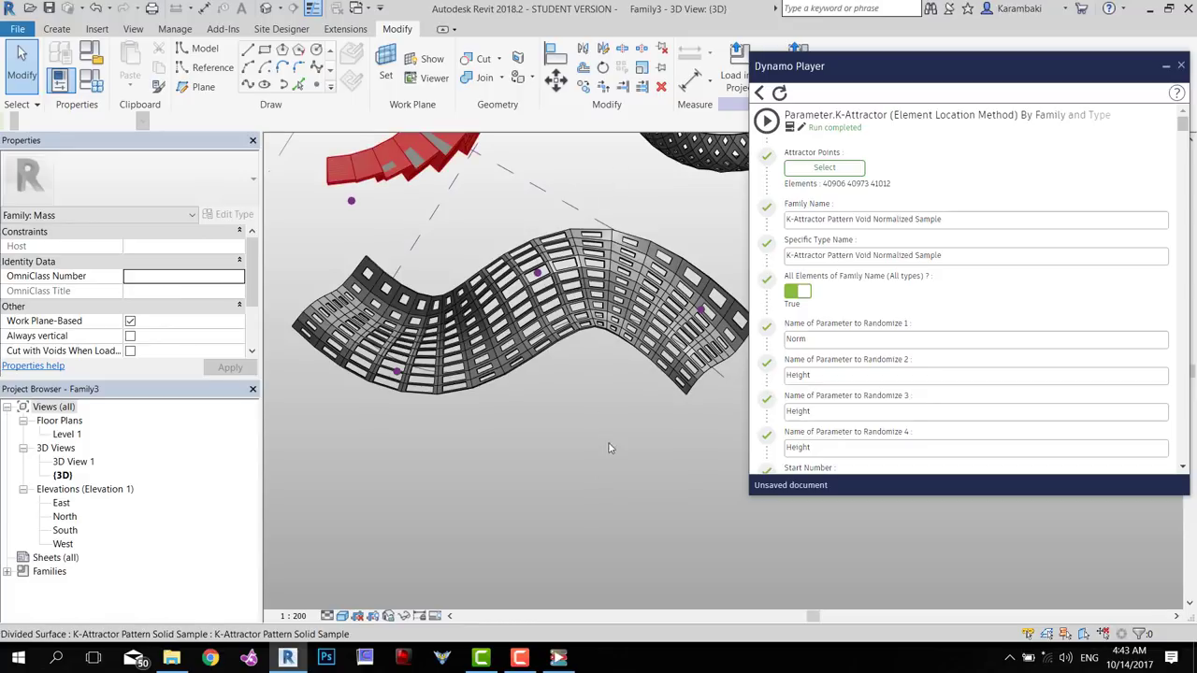
middle_click_drag(594, 500, 485, 236, "shift")
scroll(619, 439, "up", 4)
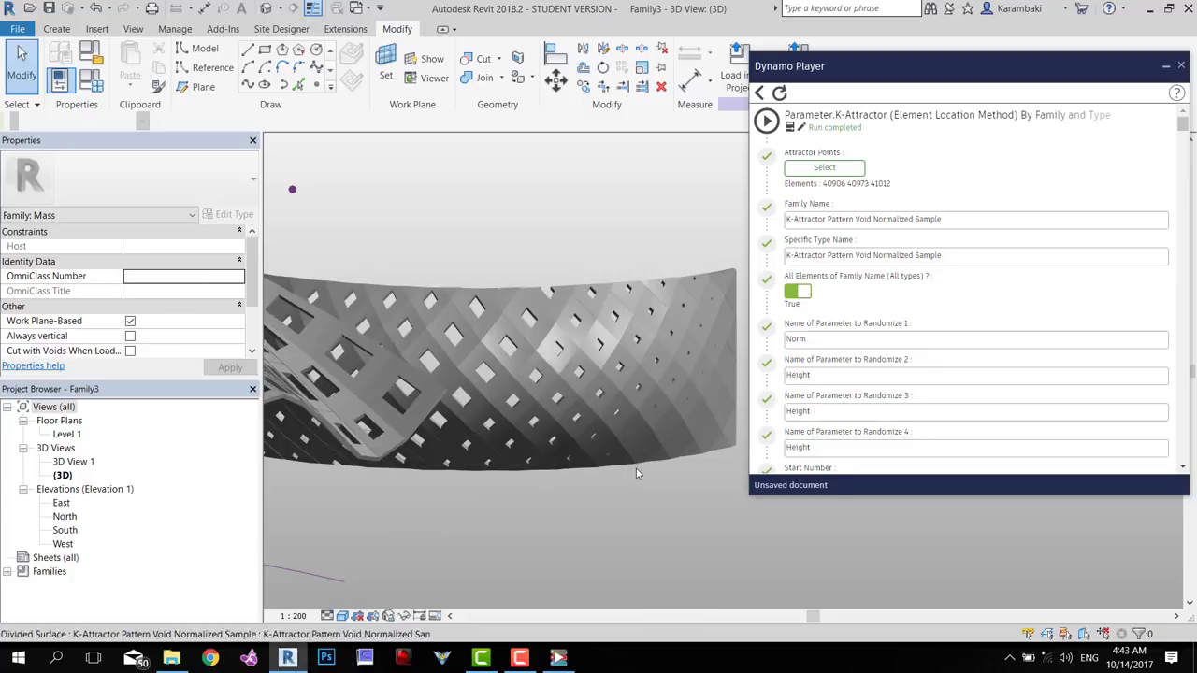
middle_click_drag(636, 475, 689, 436, "shift")
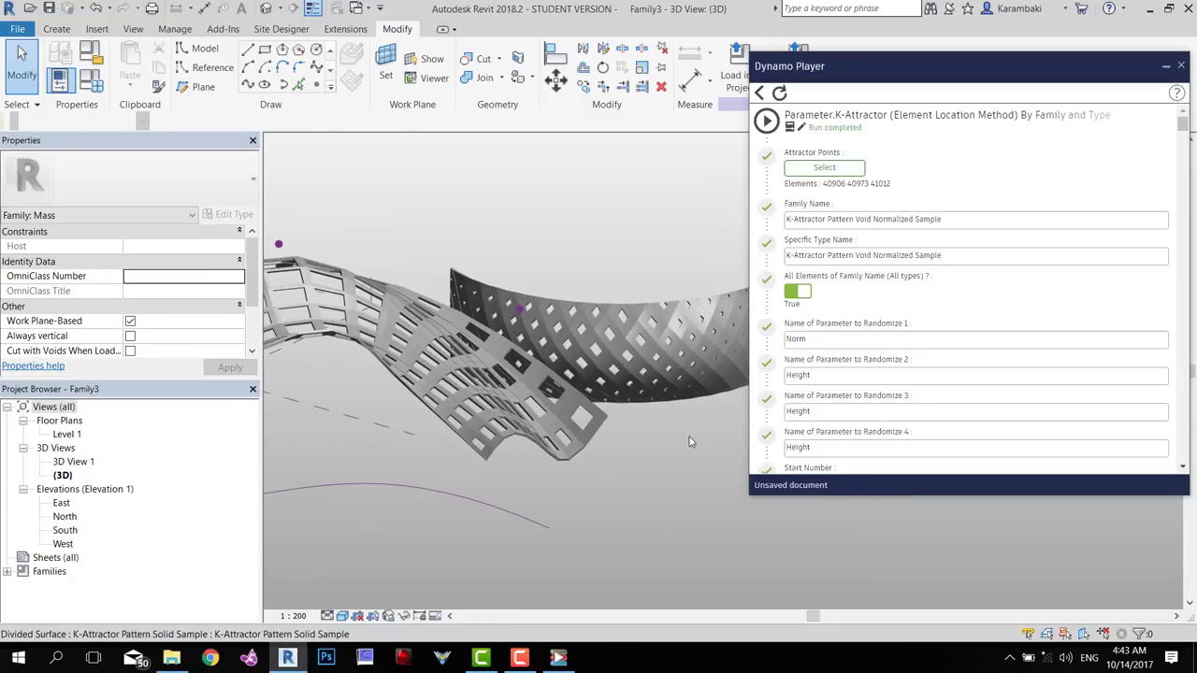
scroll(816, 381, "down", 1)
Review the script's output list of affected void panels and generated values against both surfaces
scroll(812, 381, "down", 15)
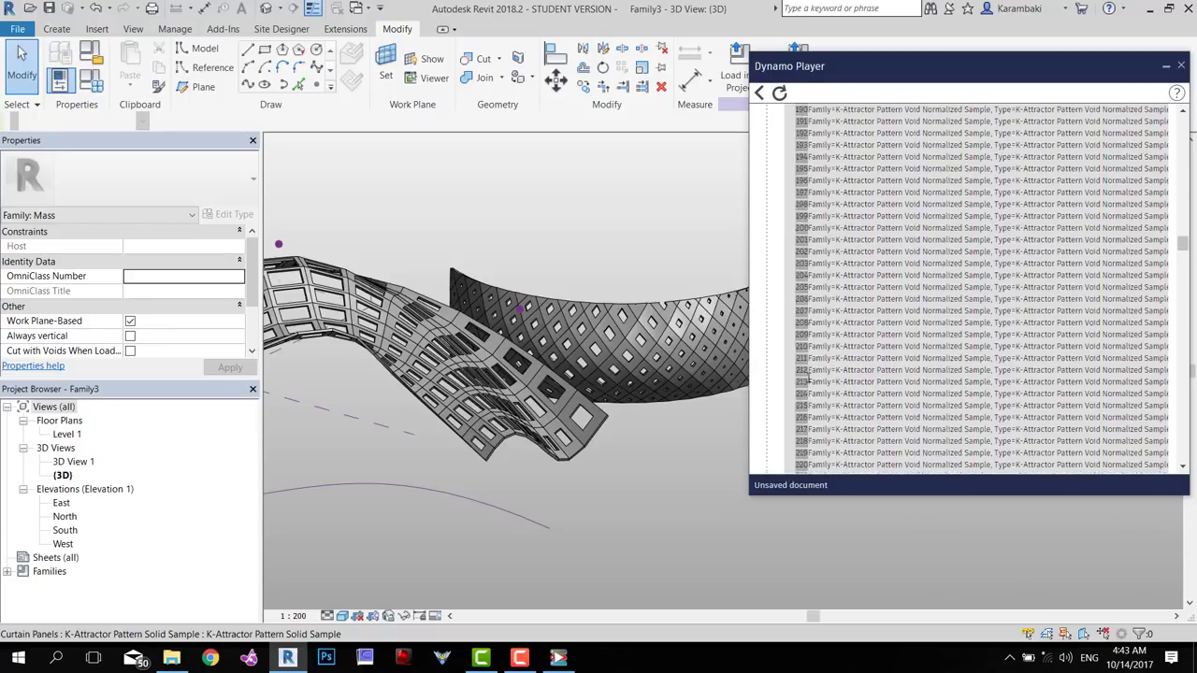
scroll(802, 378, "down", 10)
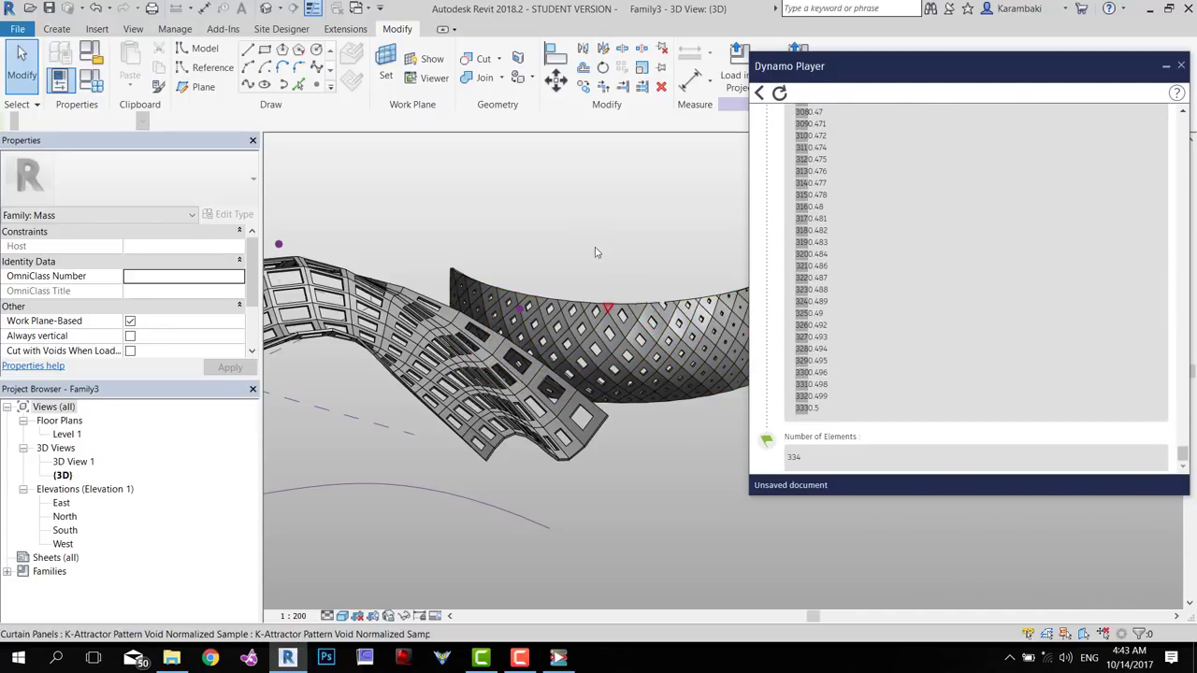
middle_click_drag(589, 255, 596, 320, "shift")
middle_click_drag(654, 424, 628, 428)
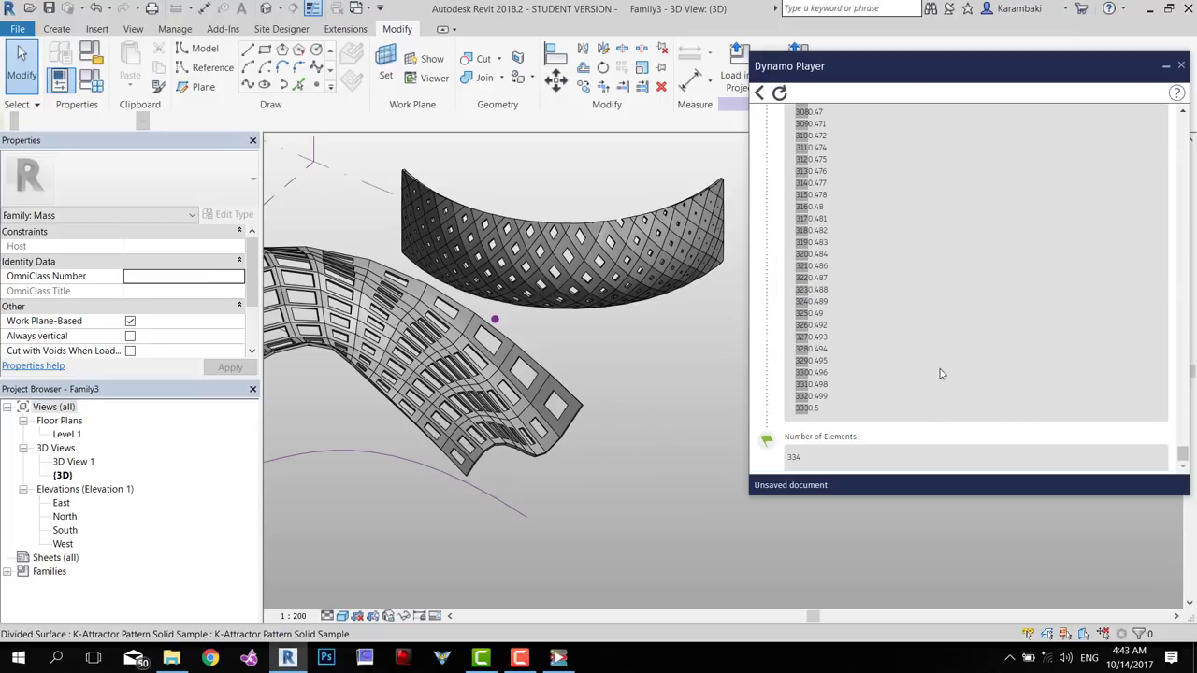
scroll(942, 374, "up", 10)
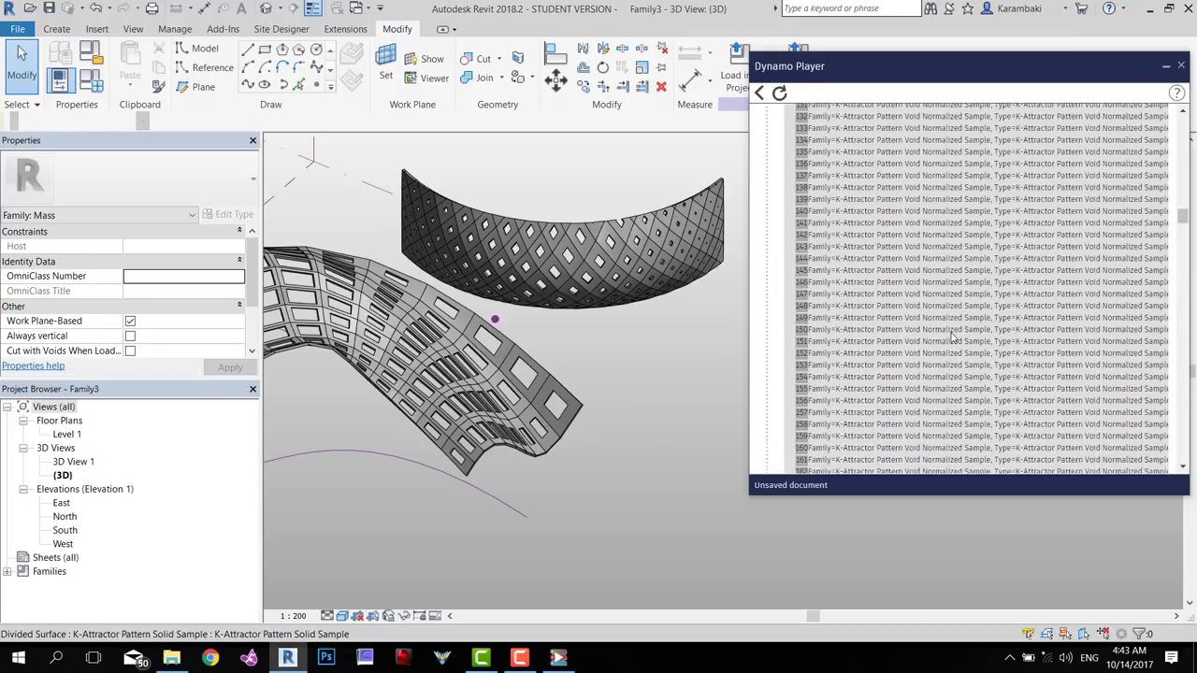
scroll(952, 339, "up", 10)
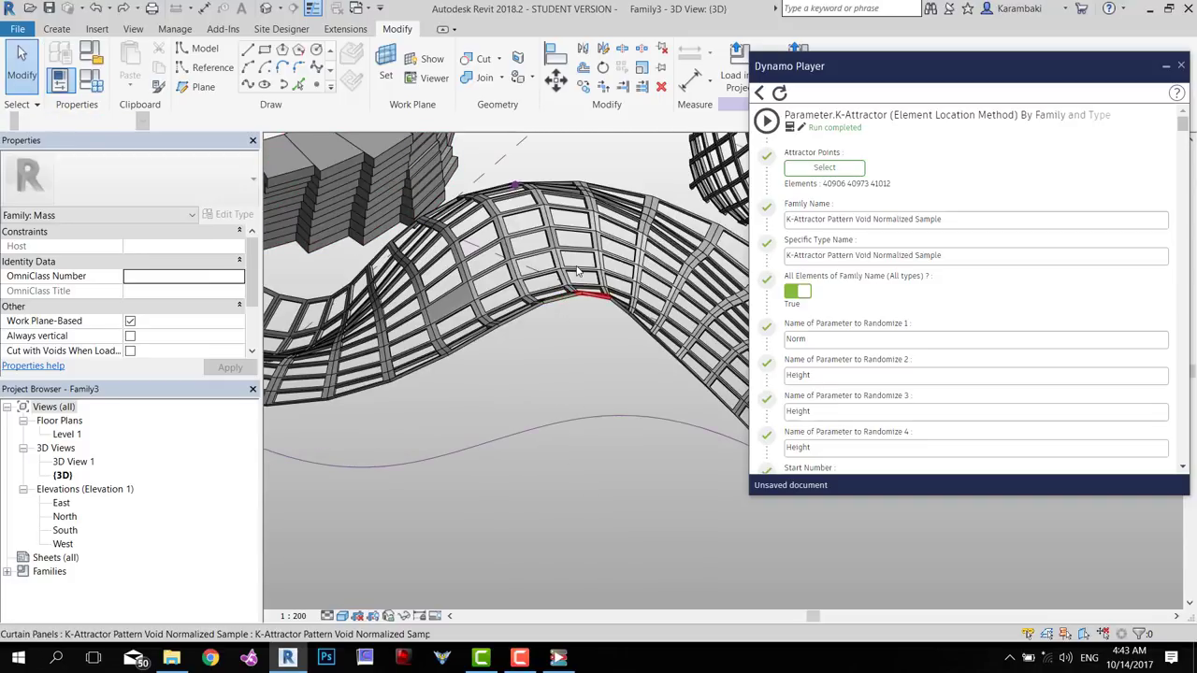
Duplicate the wavy divided surface's panel type as "K-Attractor Pattern Void Normalized Sample Part A" and apply it to that surface
middle_click_drag(578, 271, 585, 315, "shift")
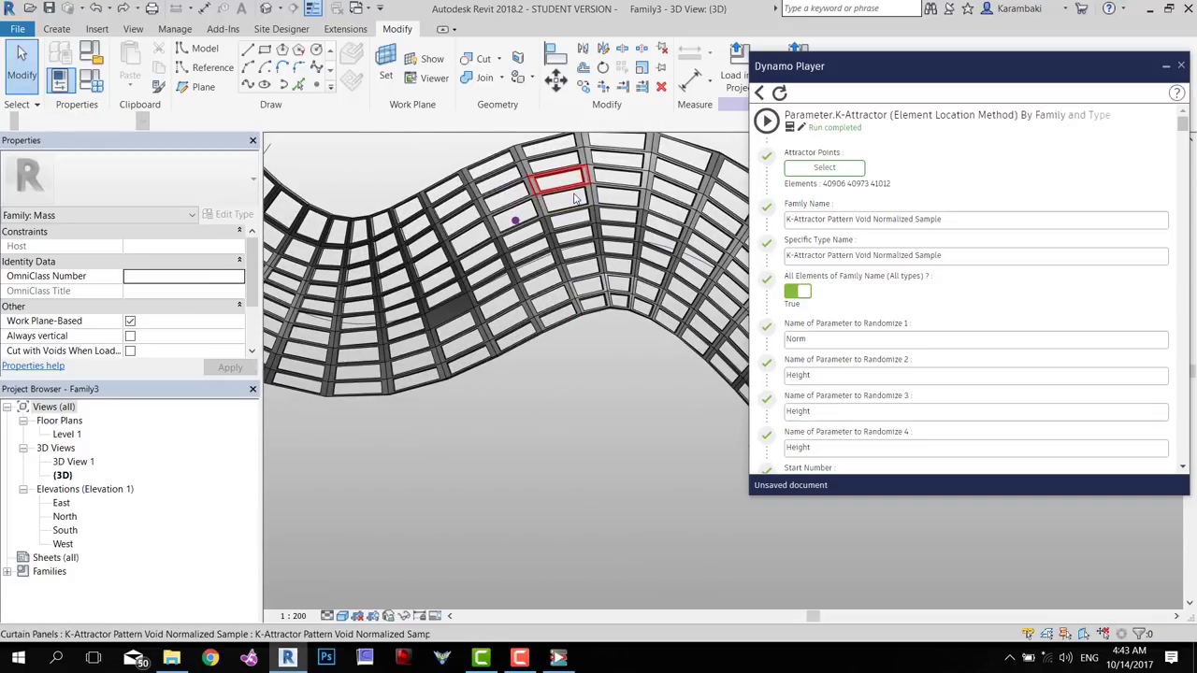
scroll(556, 283, "down", 2)
left_click(567, 309)
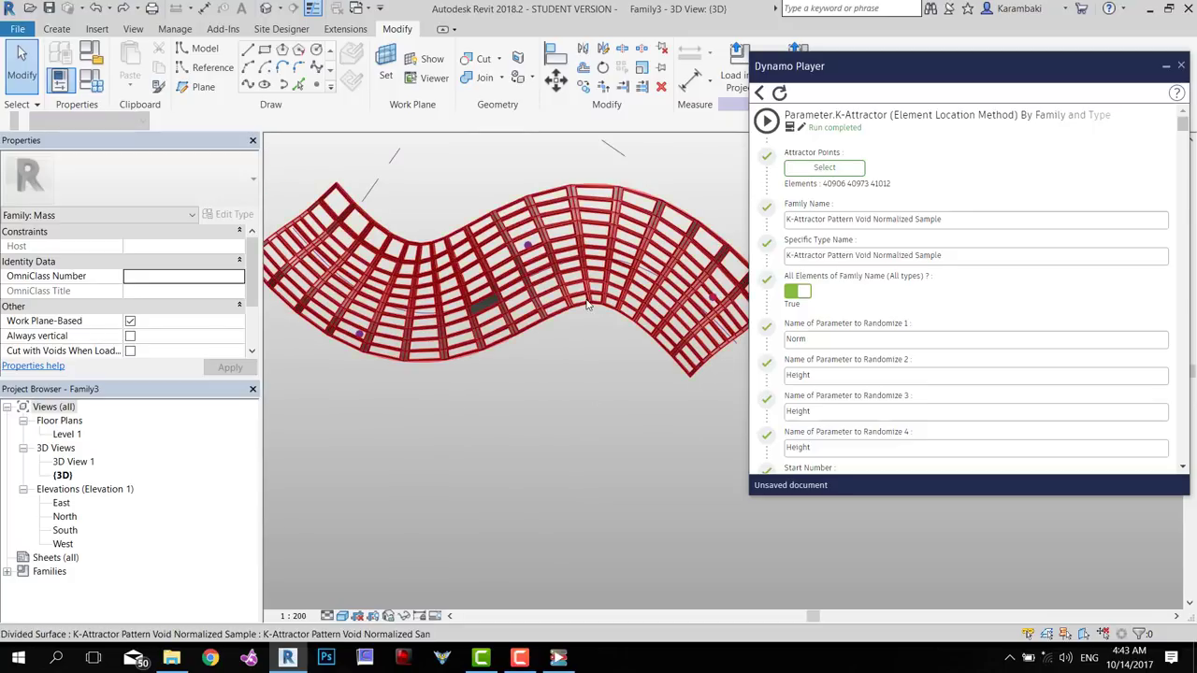
left_click(234, 215)
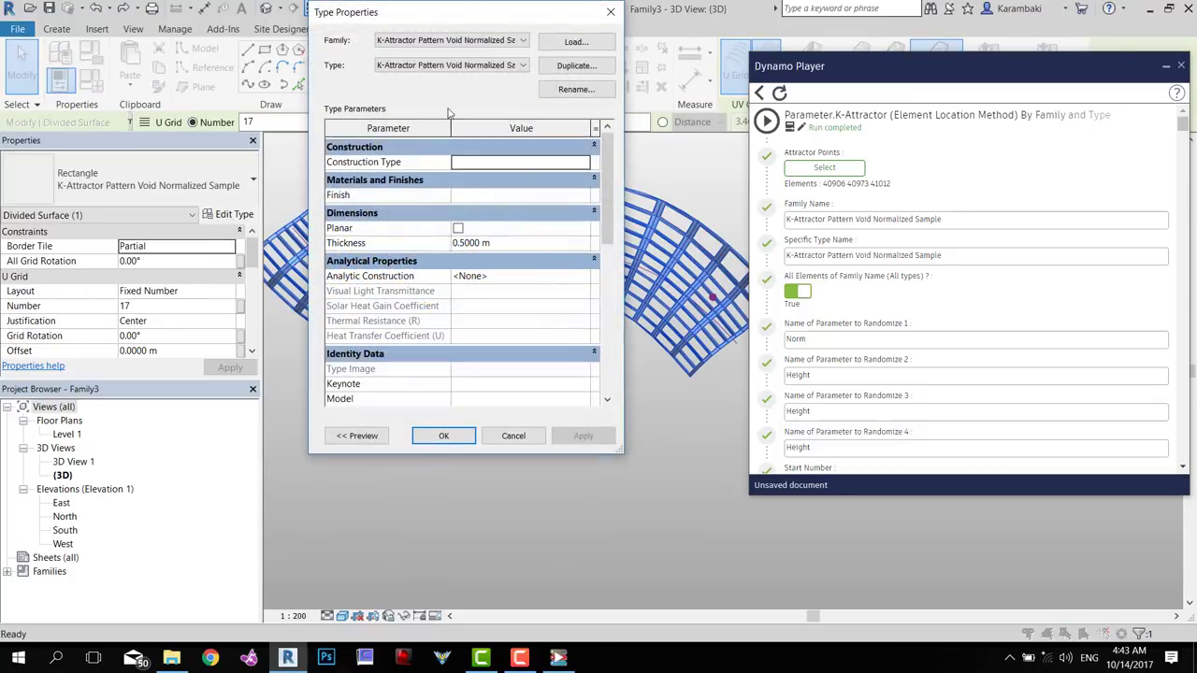
left_click(574, 65)
key("End")
key("BackSpace")
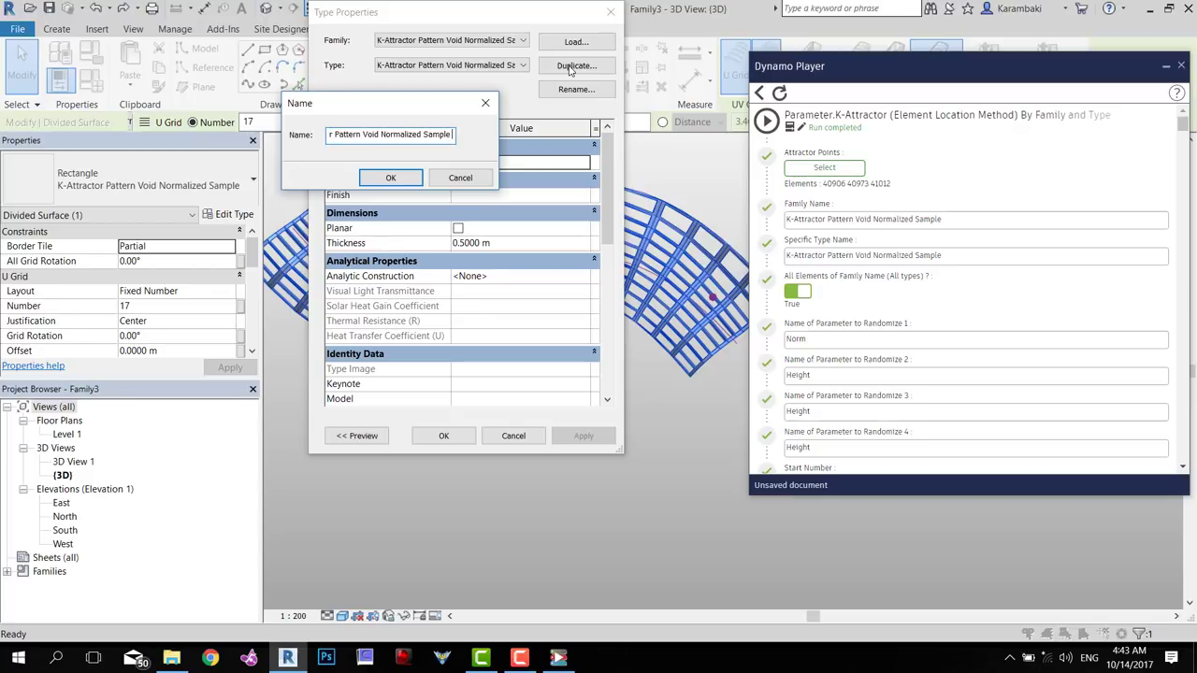
type("ON")
key("BackSpace")
type("n The Spo")
key("BackSpace")
key("BackSpace")
key("BackSpace")
key("BackSpace")
key("BackSpace")
key("BackSpace")
key("BackSpace")
key("BackSpace")
key("BackSpace")
key("BackSpace")
type("Part A")
key("ctrl+a")
key("Return")
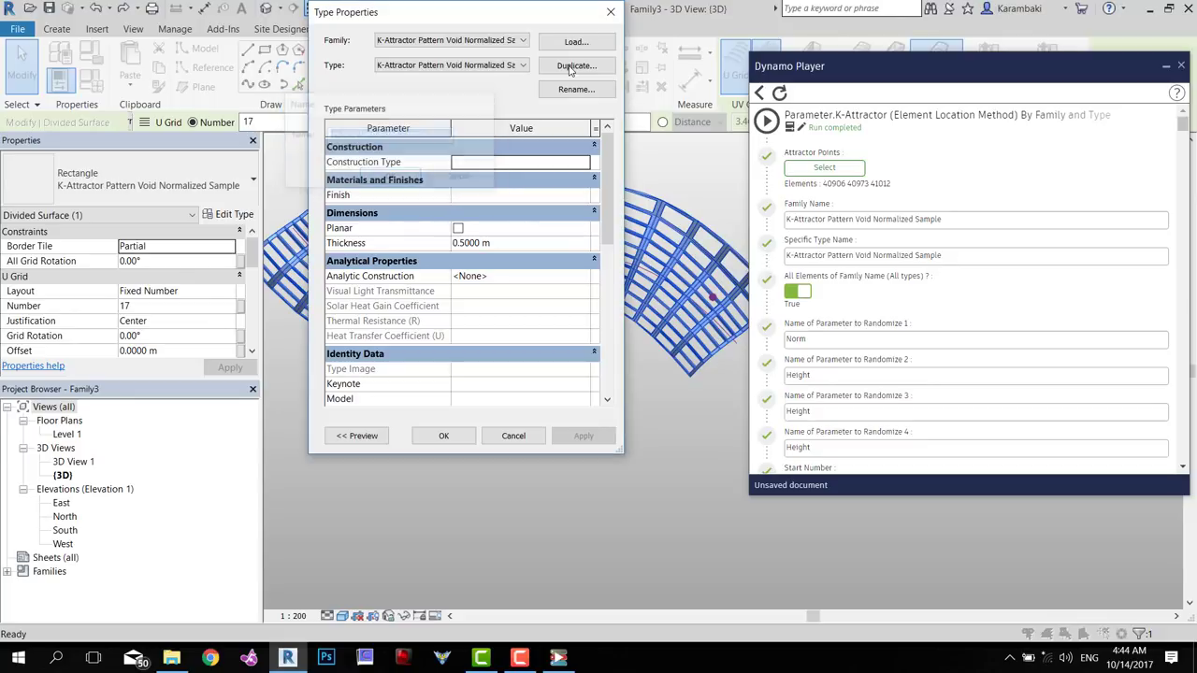
left_click(446, 436)
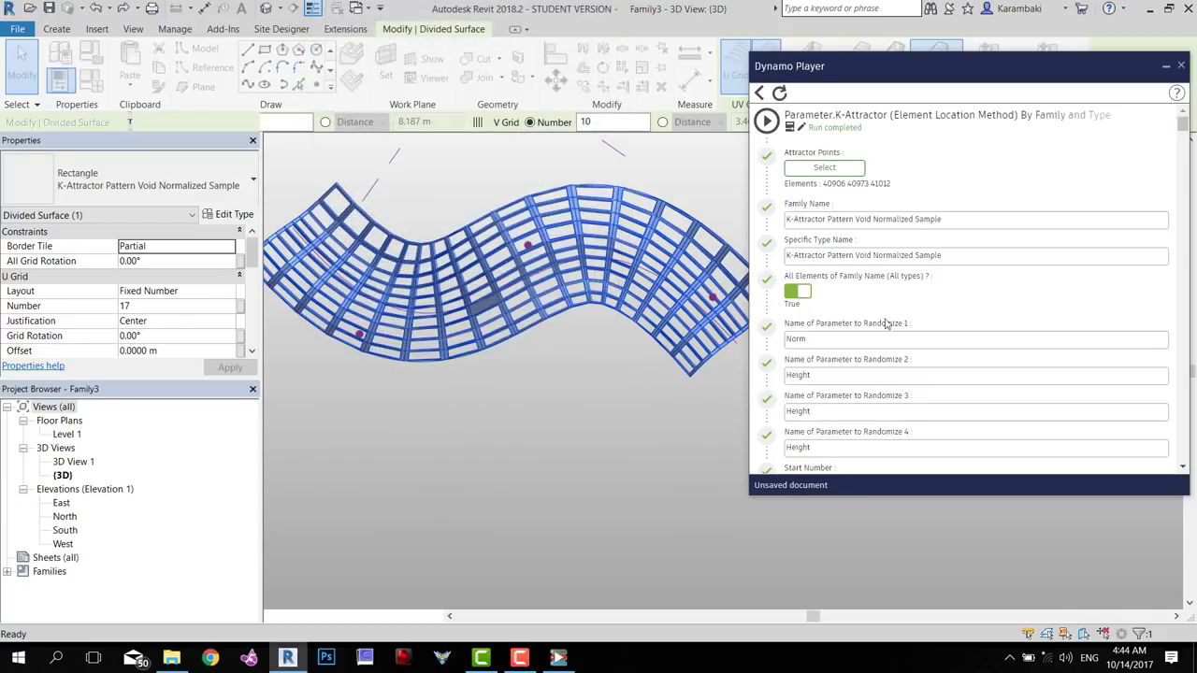
Run the script only on the specific type "K-Attractor Pattern Void Normalized Sample Part A", with All Elements of Family Name set to False
left_click_drag(939, 253, 716, 264)
key("End")
type("Part A")
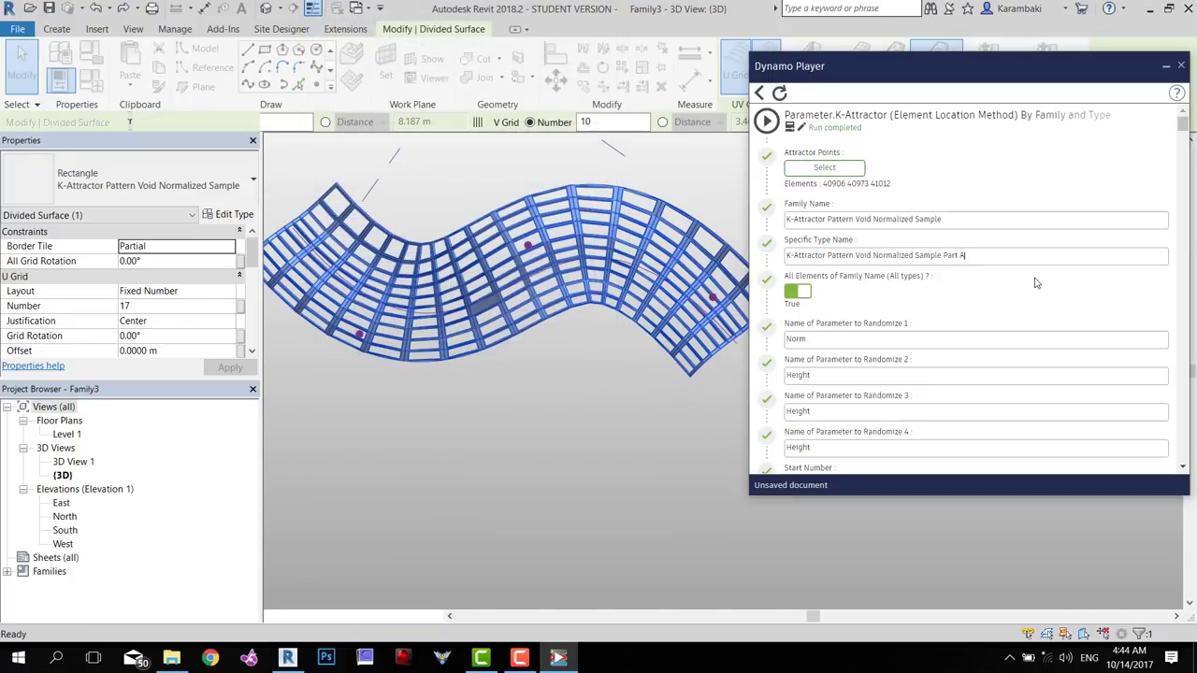
key("Return")
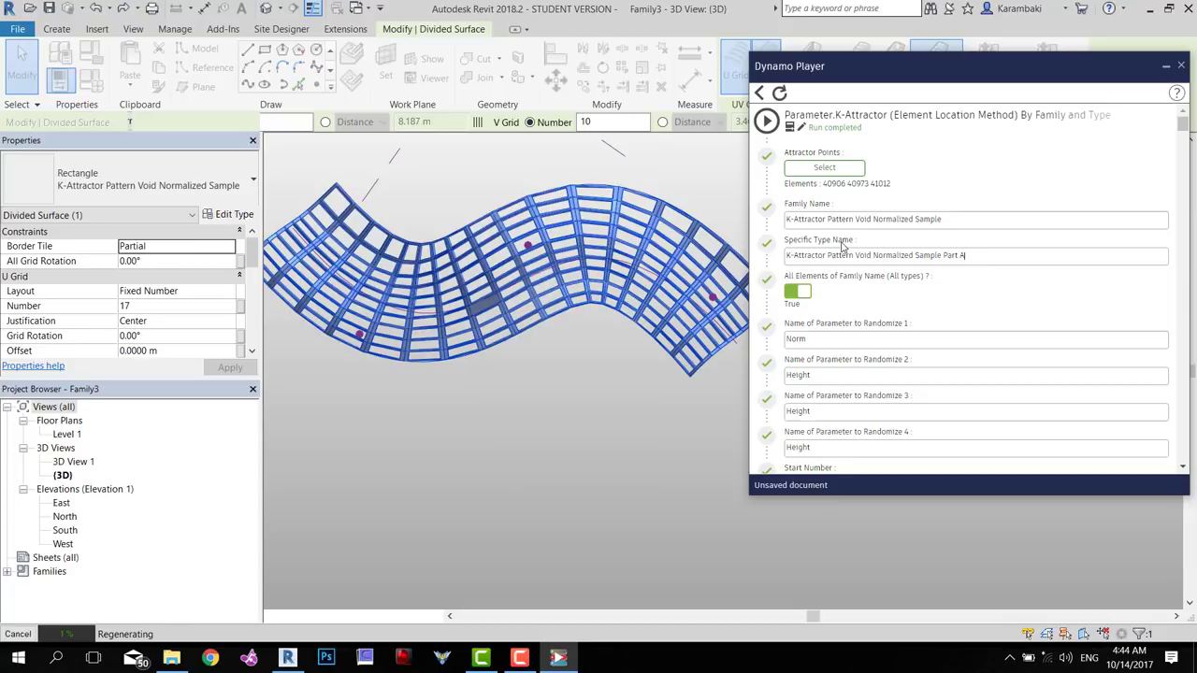
left_click(798, 294)
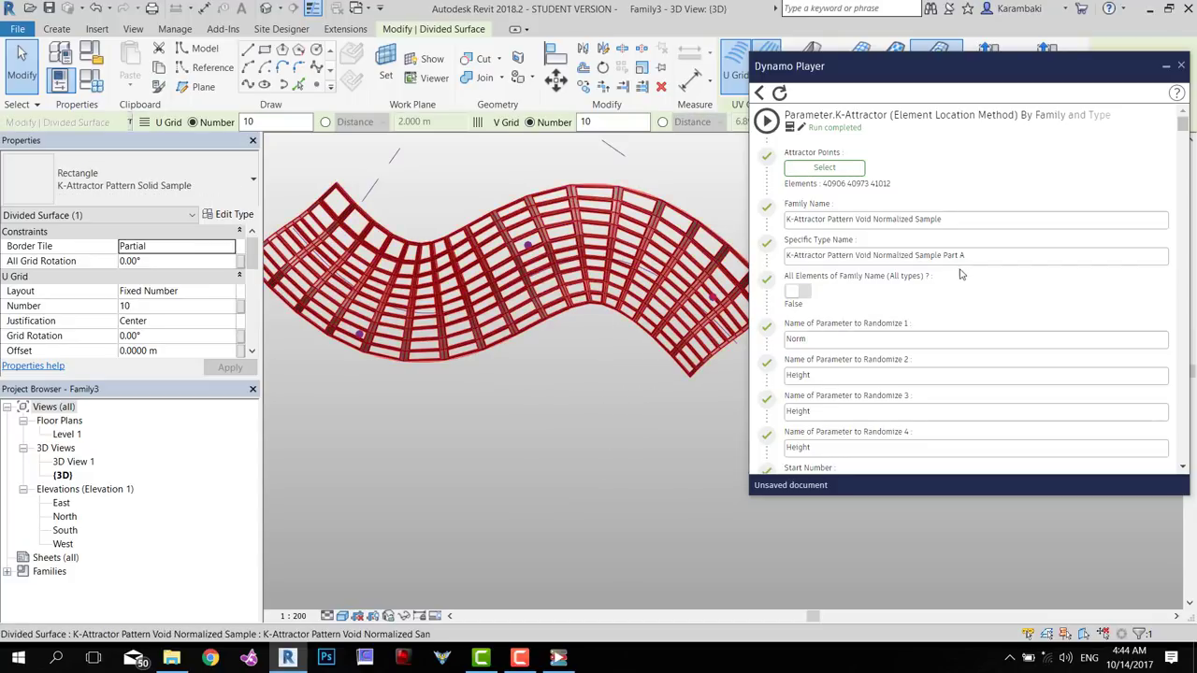
left_click(766, 121)
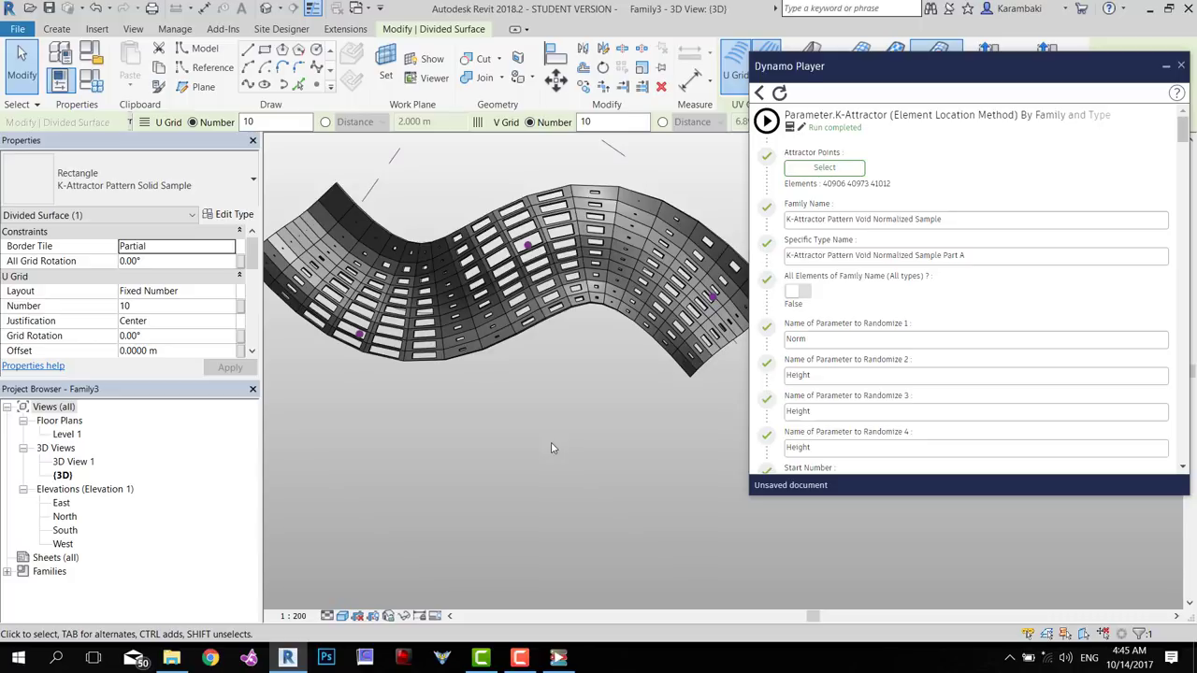
Examine how the wavy surface's panel openings vary around the three attractor points from different viewpoints
left_click(541, 453)
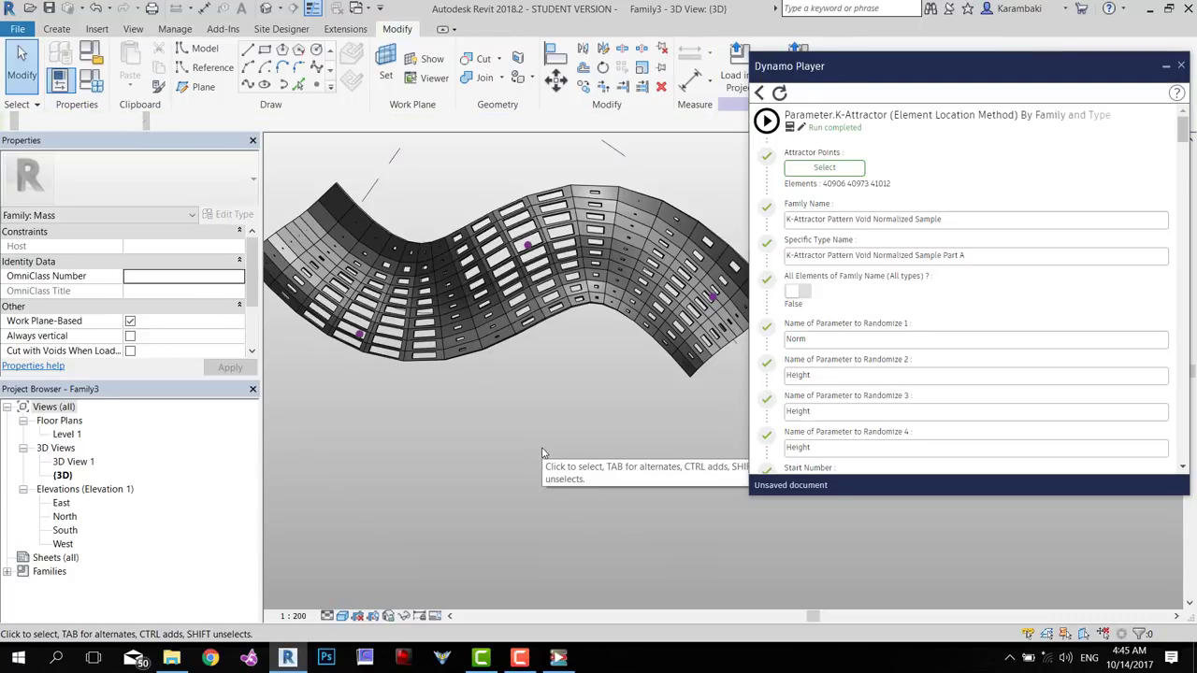
middle_click_drag(542, 454, 632, 83, "shift")
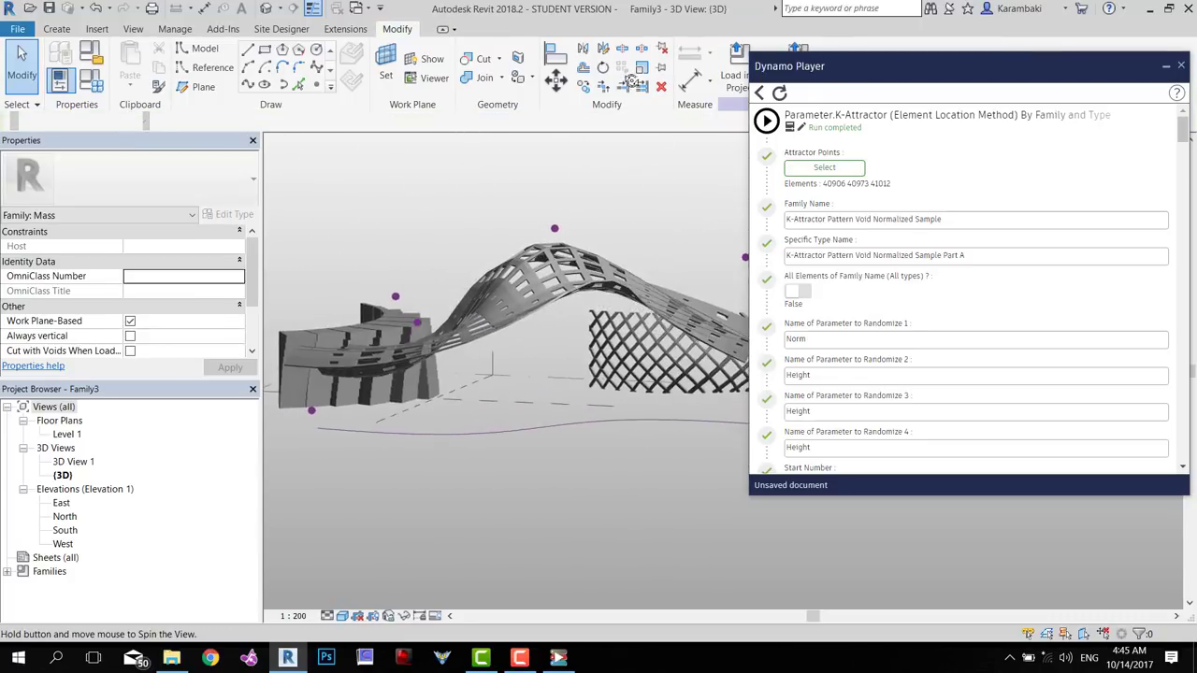
scroll(458, 398, "up", 6)
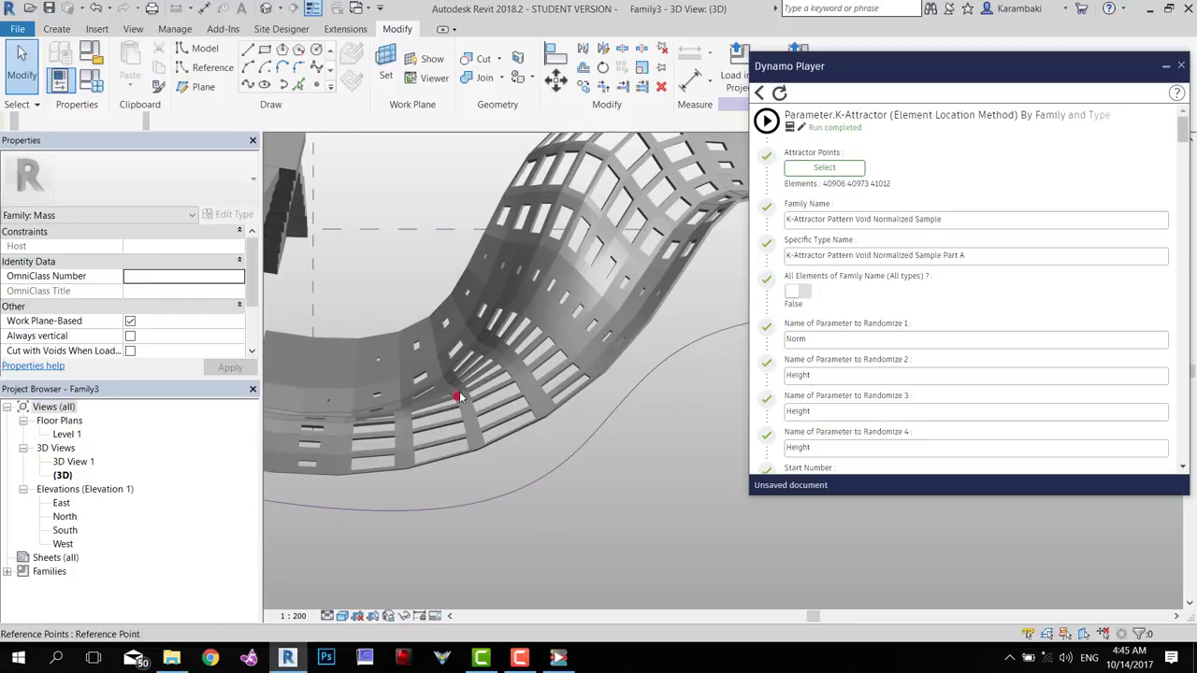
scroll(519, 378, "down", 2)
middle_click_drag(679, 437, 571, 492)
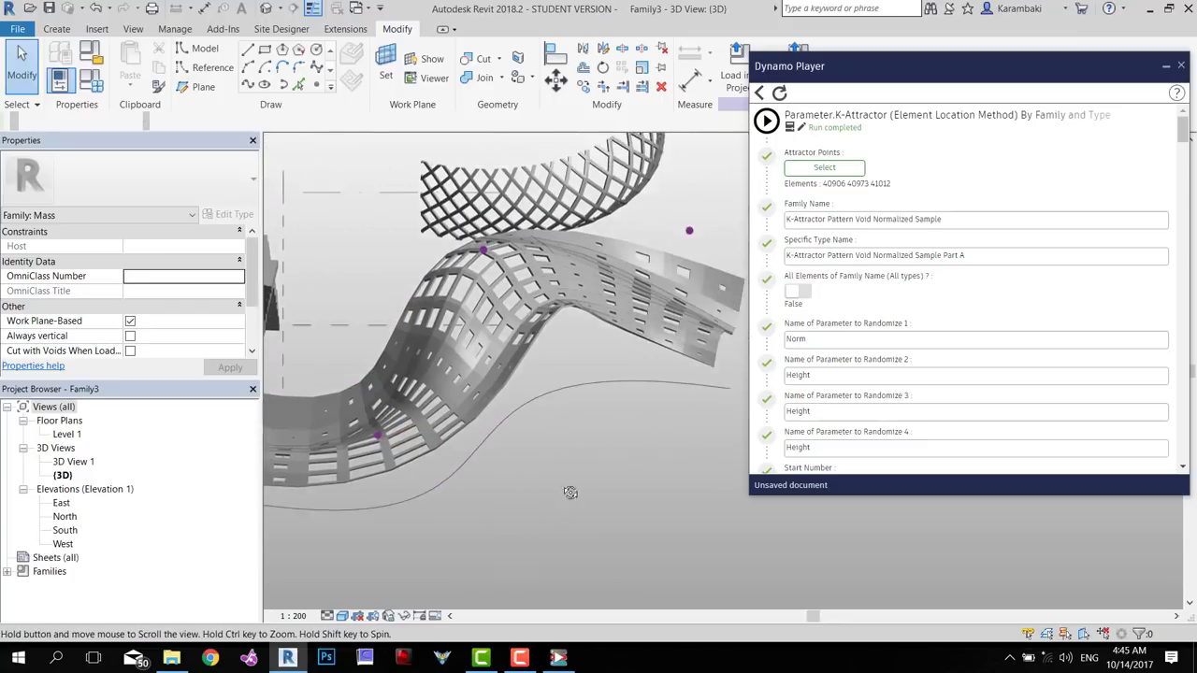
scroll(524, 280, "up", 2)
scroll(530, 280, "up", 3)
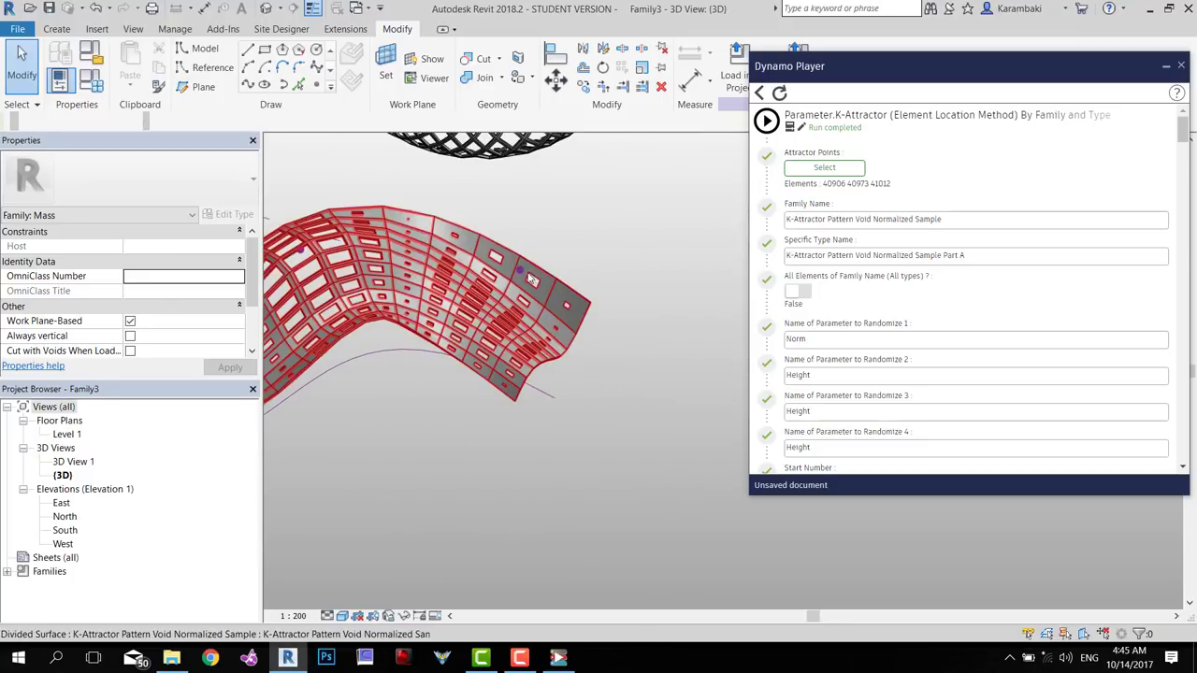
middle_click_drag(551, 481, 618, 428, "shift")
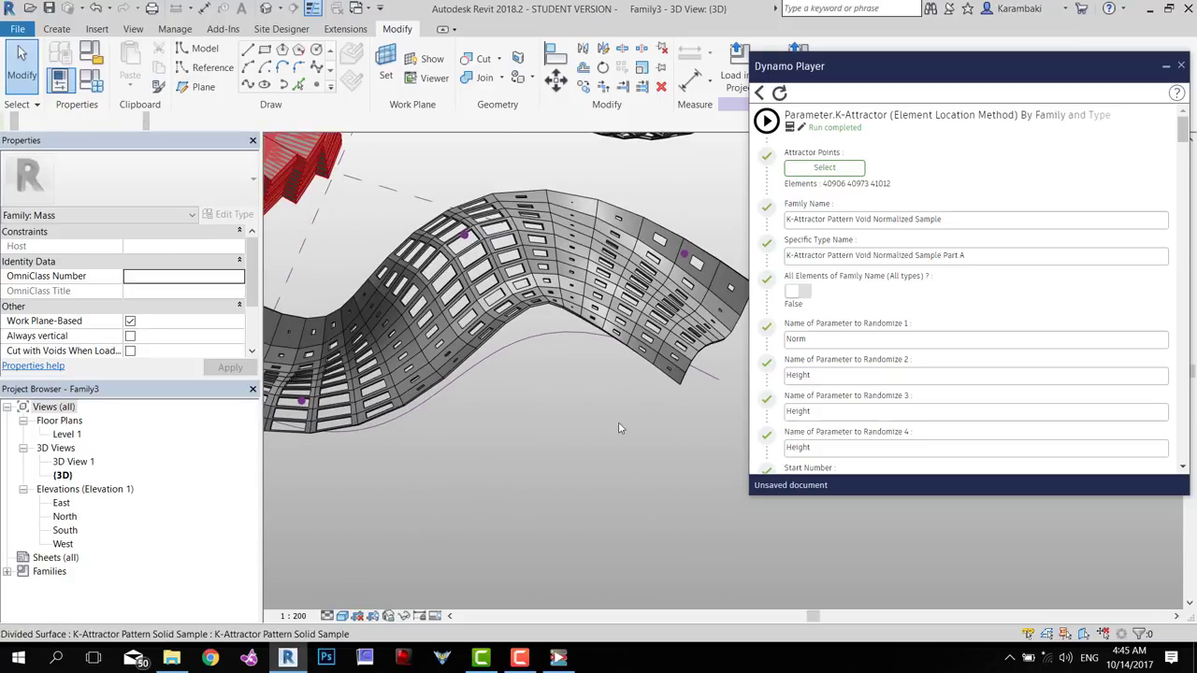
Lower the attractor point near the wavy surface's far end vertically towards the panels
left_click_drag(594, 453, 715, 215)
middle_click_drag(703, 266, 719, 198, "shift")
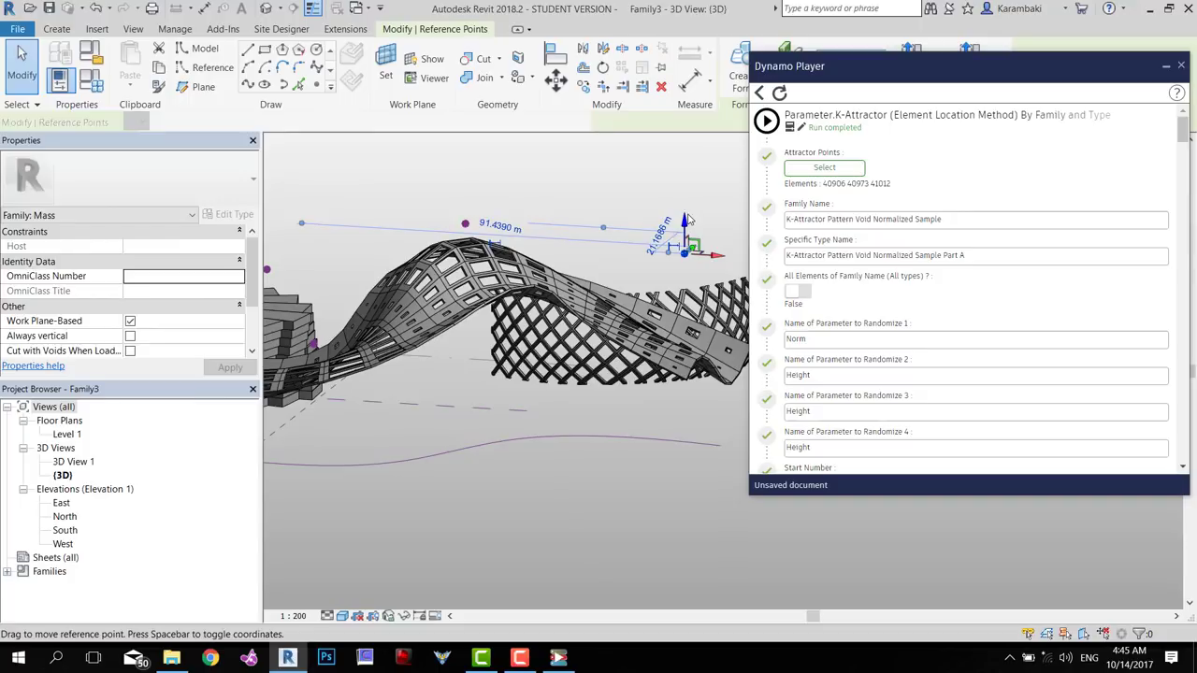
left_click_drag(687, 220, 692, 309)
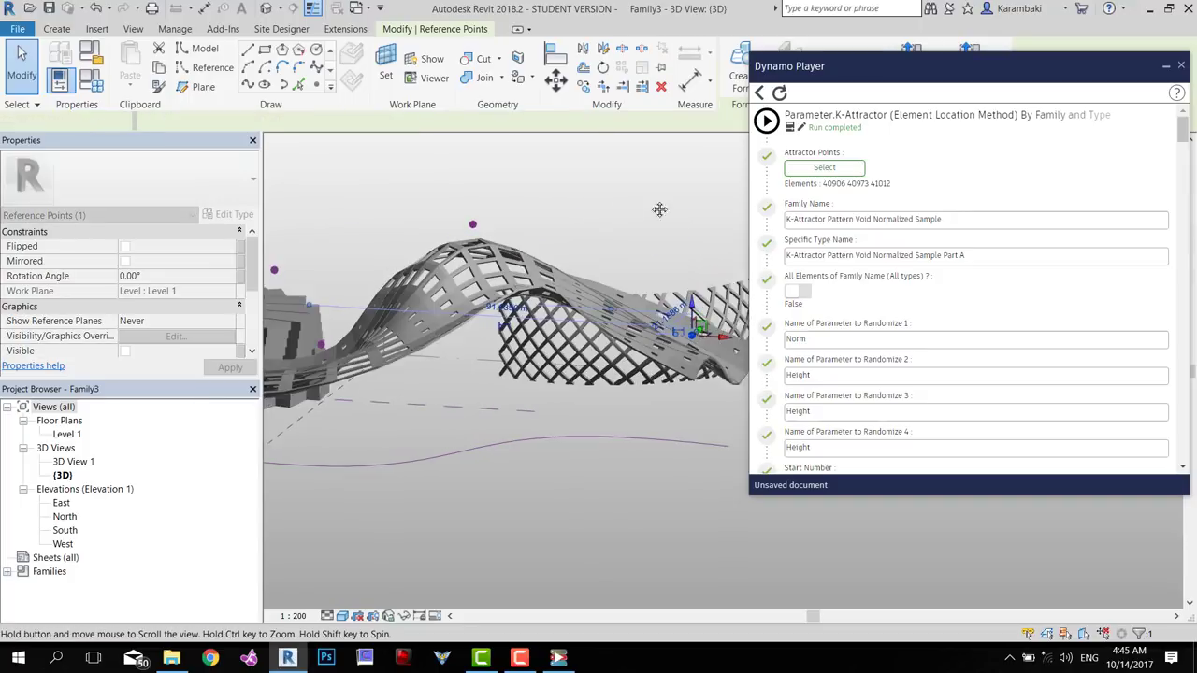
Delete the middle attractor point above the wavy surface's crest and rerun the script with the remaining two points
middle_click_drag(659, 208, 542, 256, "shift")
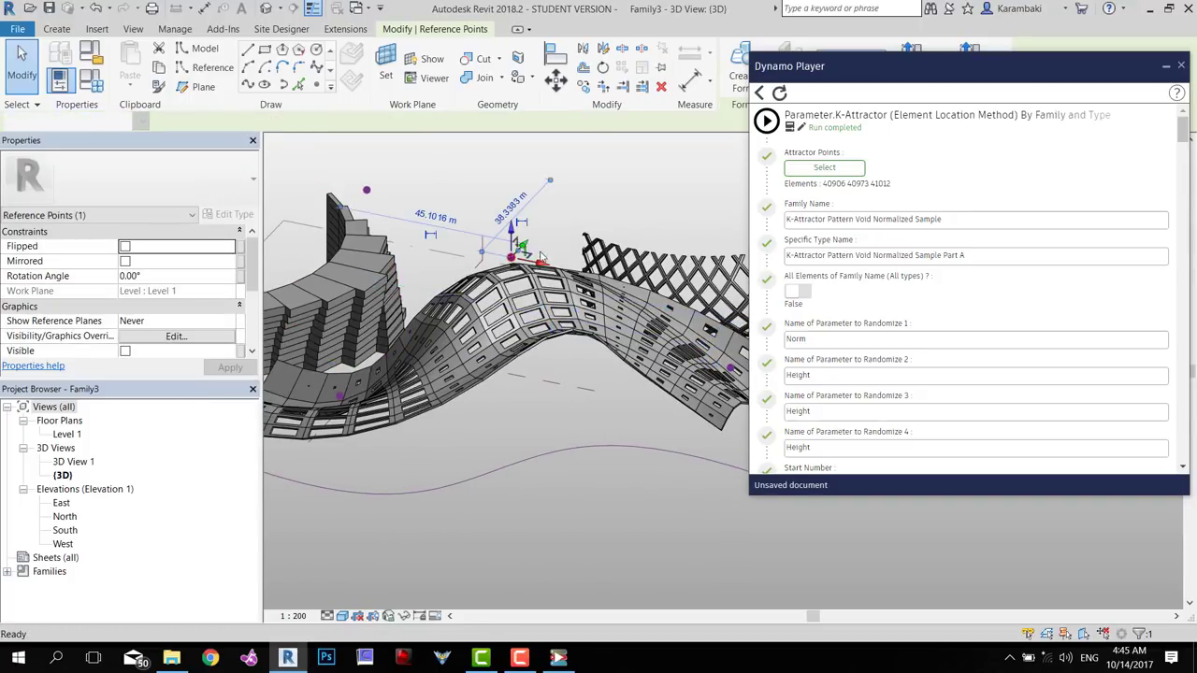
left_click(545, 194)
middle_click_drag(546, 193, 561, 299, "shift")
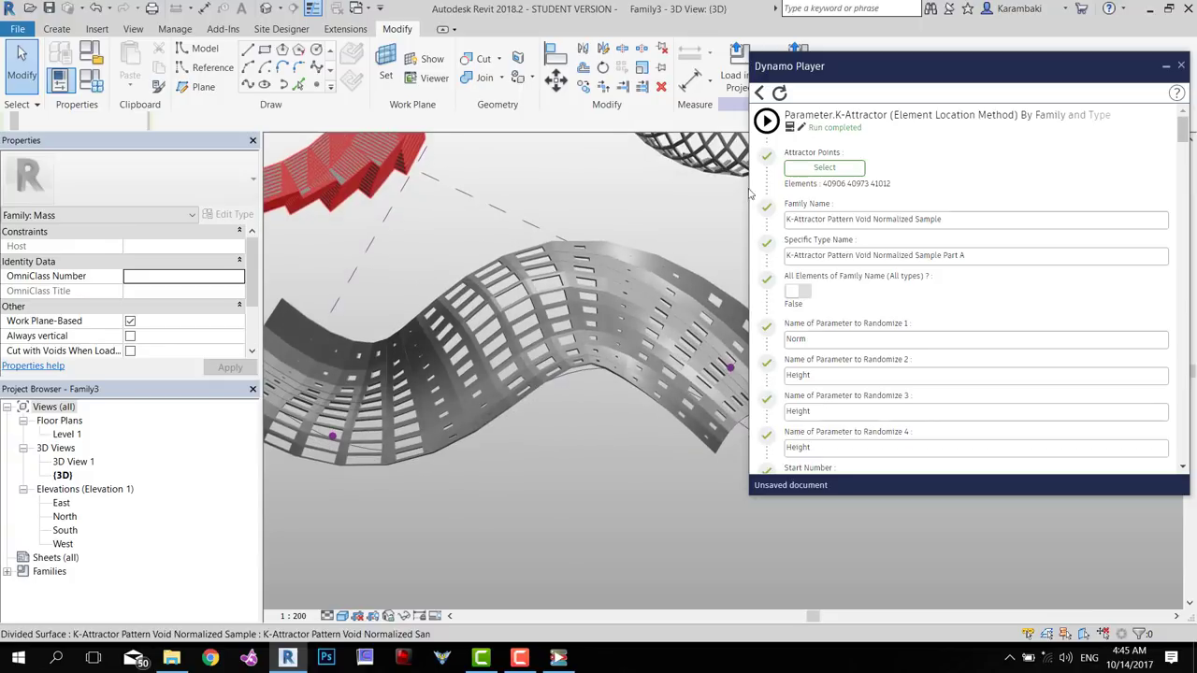
left_click(767, 121)
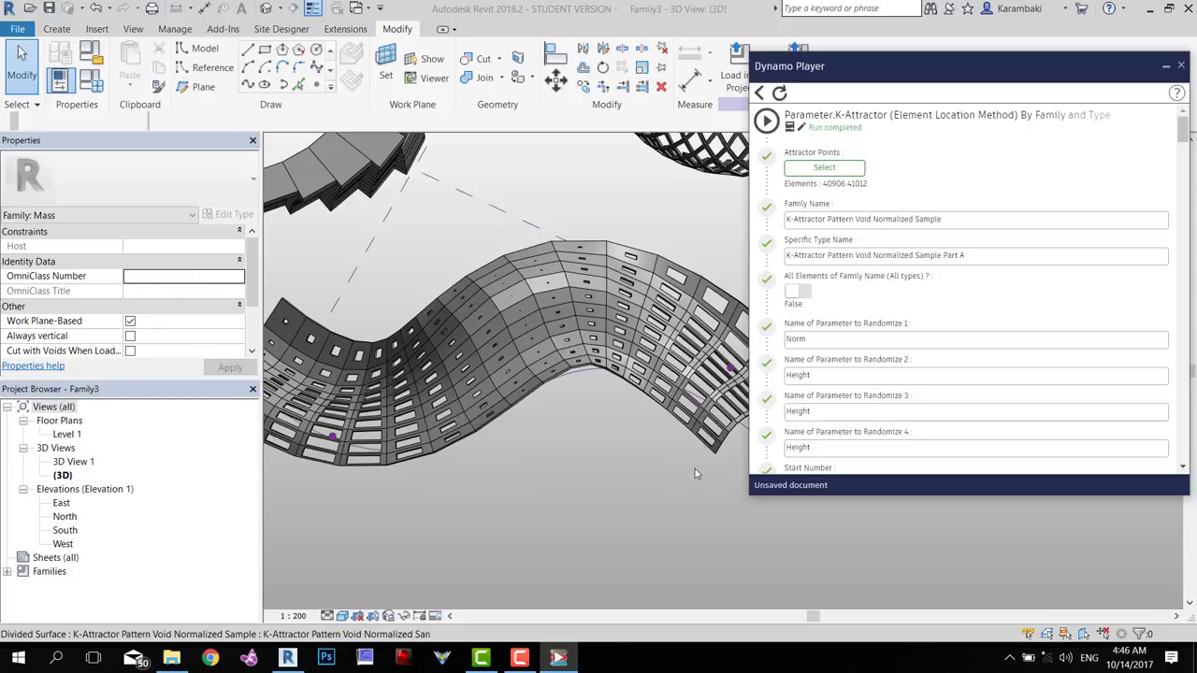
Switch on Reverse Numbers and rerun the script to invert the opening sizes on the wavy surface's Part A panels
middle_click_drag(622, 462, 728, 454, "shift")
left_click(643, 412)
left_click_drag(345, 413, 413, 437)
middle_click_drag(624, 239, 455, 272)
middle_click_drag(493, 457, 581, 327, "shift")
scroll(811, 269, "down", 1)
scroll(810, 268, "down", 2)
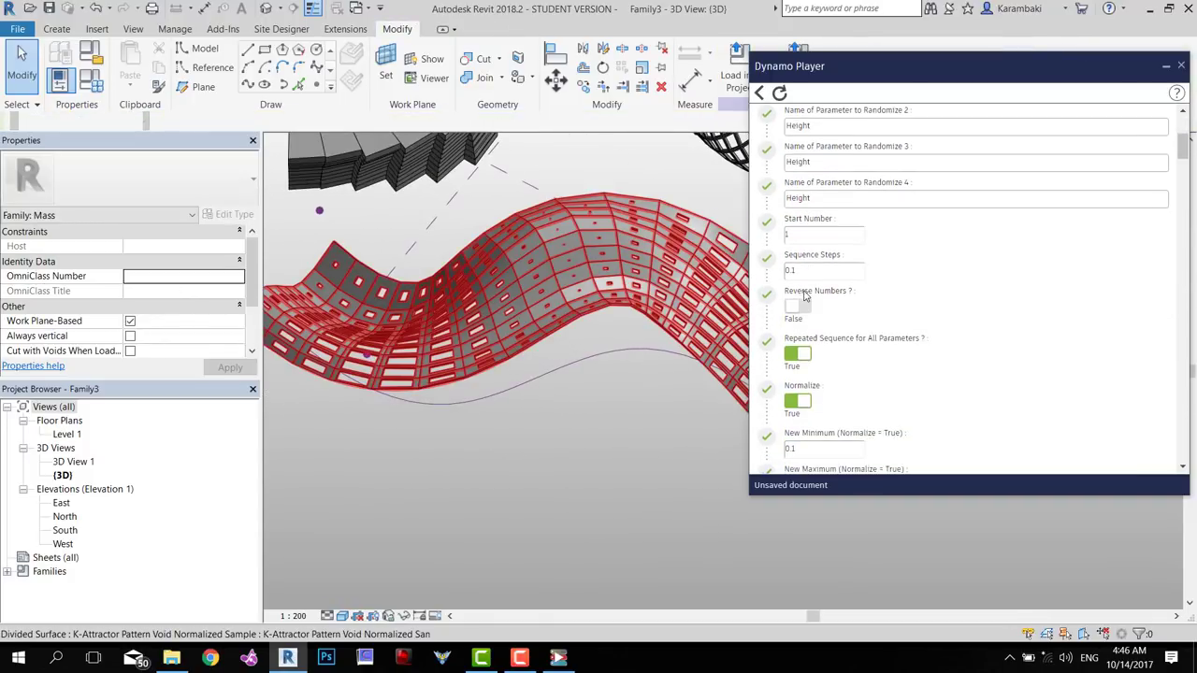
scroll(884, 408, "up", 4)
left_click(765, 119)
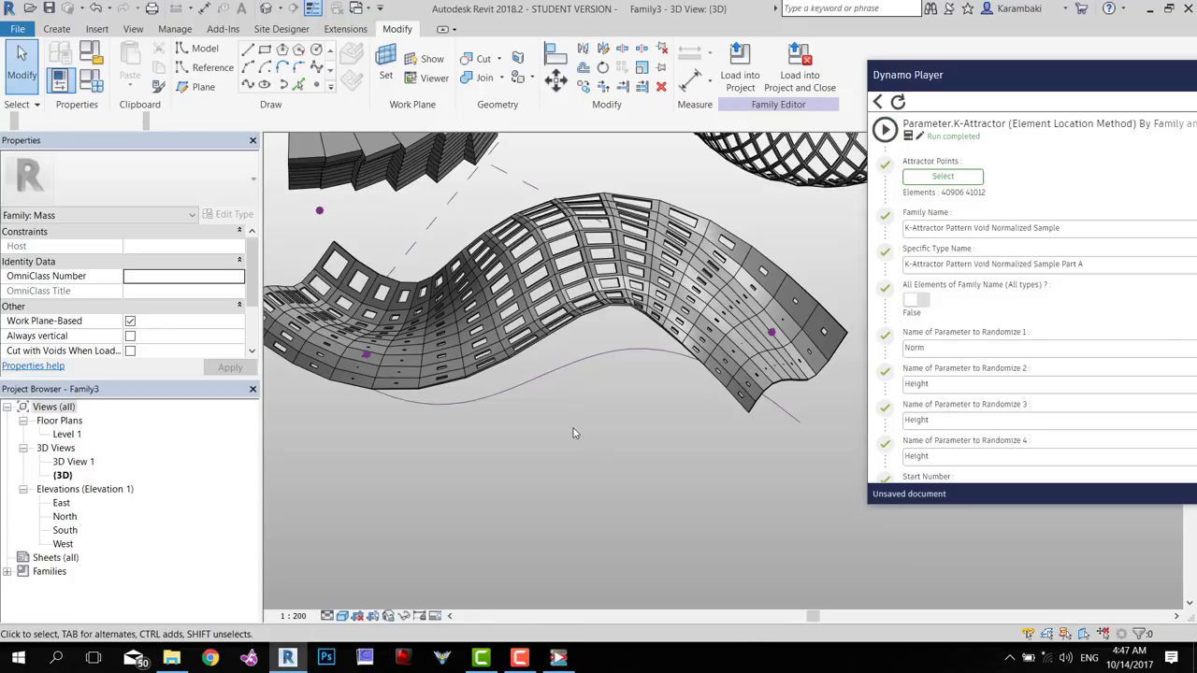
scroll(576, 433, "down", 2)
middle_click_drag(579, 446, 599, 401, "shift")
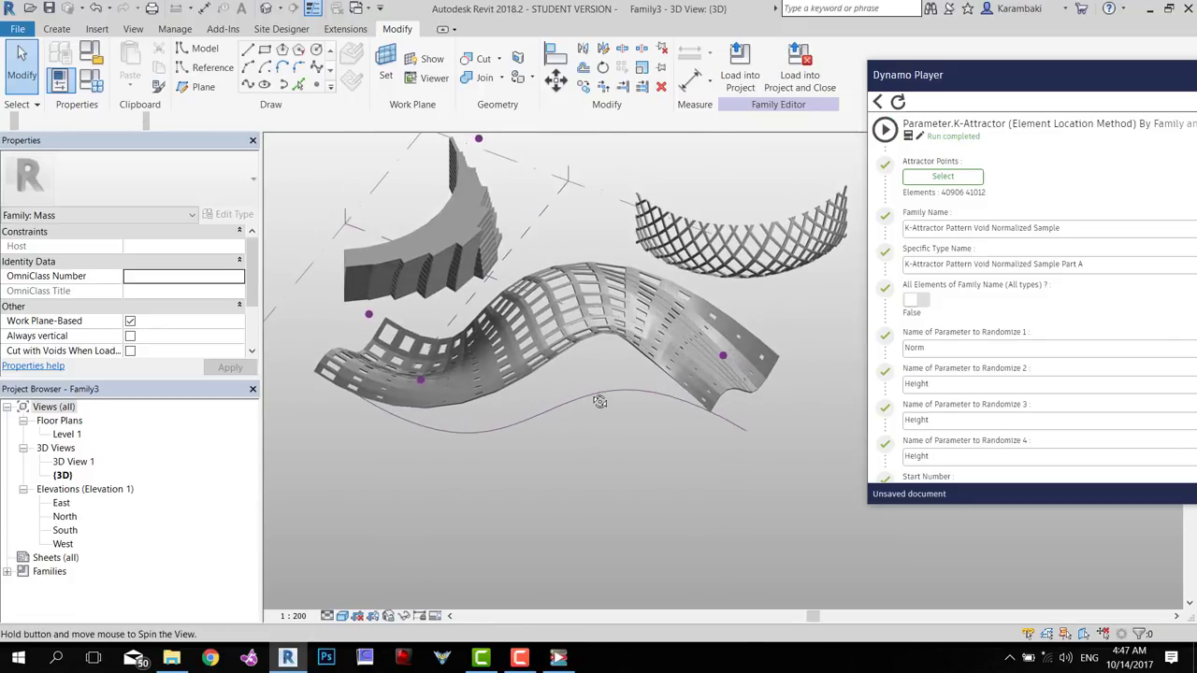
left_click(317, 310)
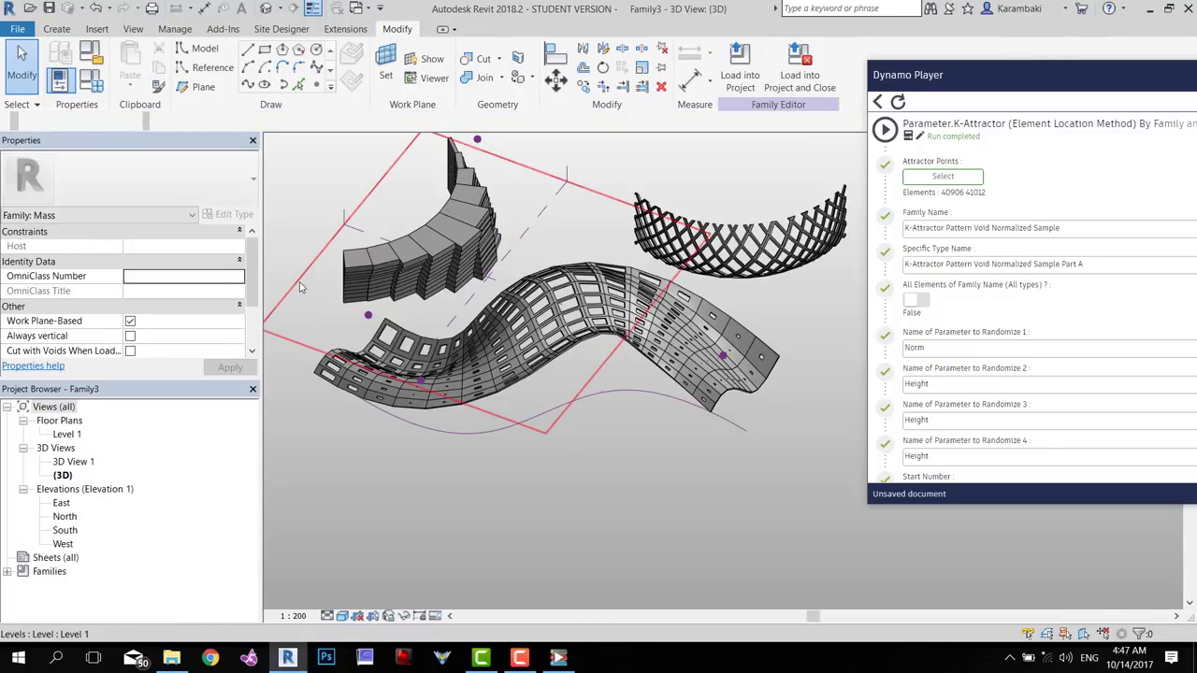
Draw a start-end-radius arc with a radius of about 25.3 m on Level 1, in the empty area beside the existing forms
left_click(300, 283)
middle_click_drag(481, 320, 387, 251, "shift")
left_click(308, 342)
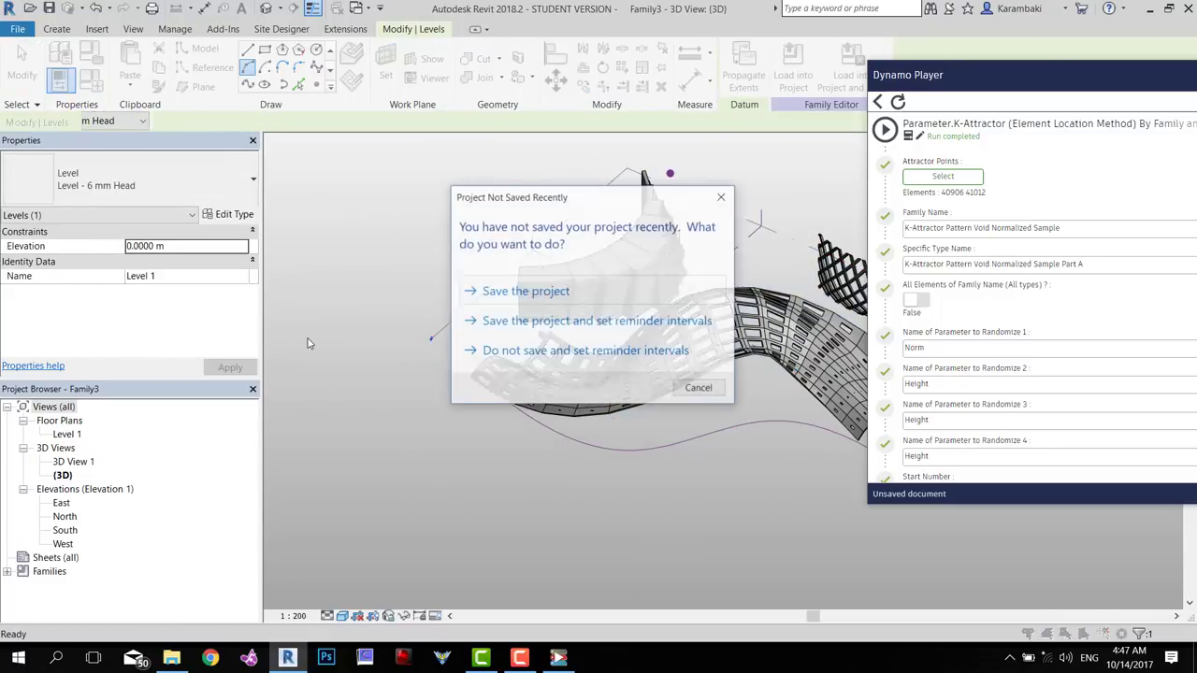
left_click(700, 389)
middle_click_drag(377, 377, 431, 355, "shift")
left_click(302, 385)
left_click(482, 336)
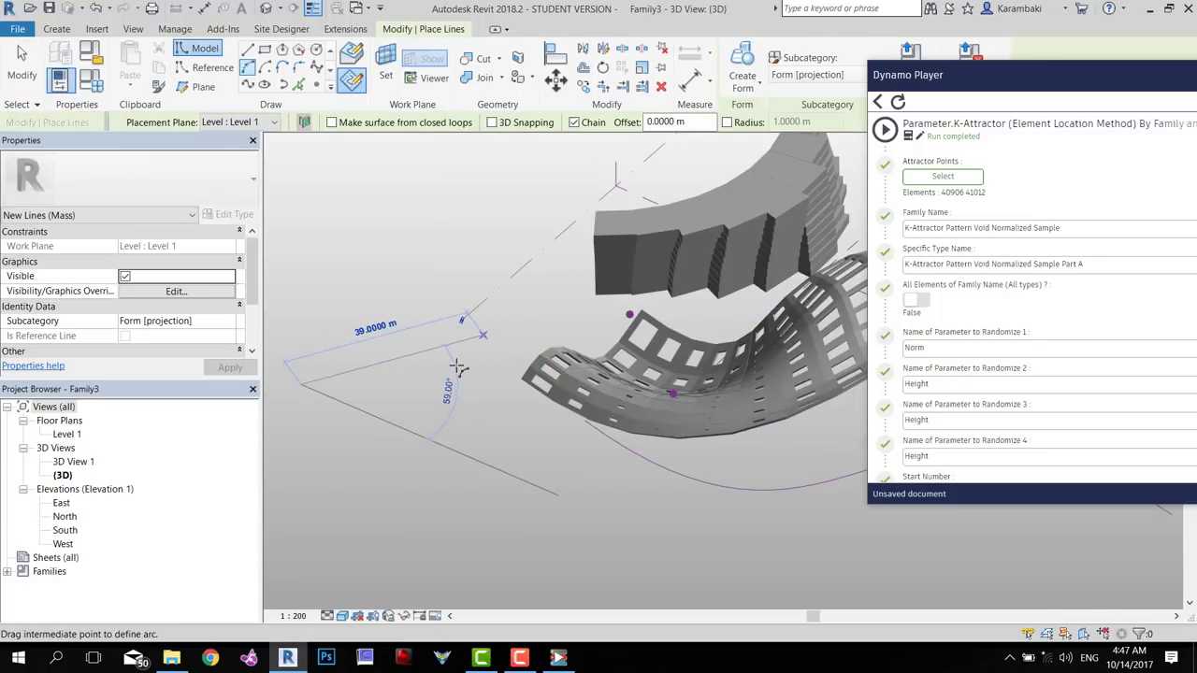
left_click(449, 368)
key("Escape")
key("Escape")
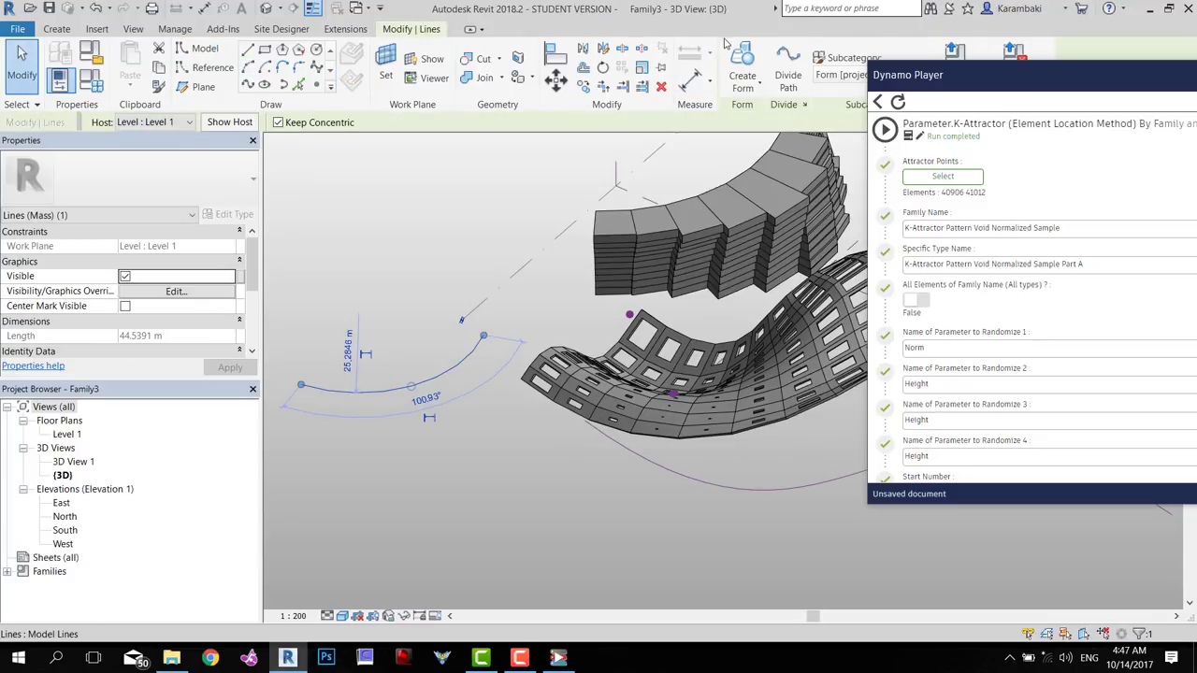
Create a vertical surface form from the new arc and divide the surface into a UV grid
left_click(733, 50)
left_click(412, 363)
scroll(381, 377, "up", 2)
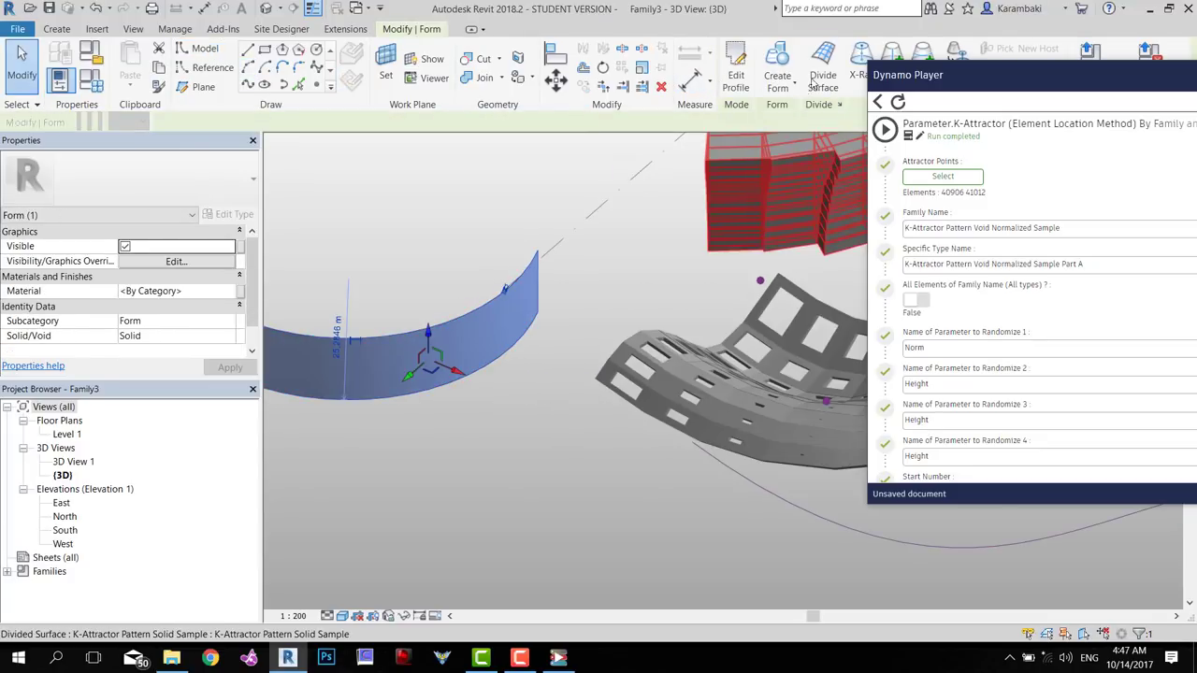
left_click(817, 77)
Apply the rectangle pattern type K-Attractor Pattern Void Normalized Sample to the divided surface
left_click(137, 190)
scroll(130, 360, "down", 4)
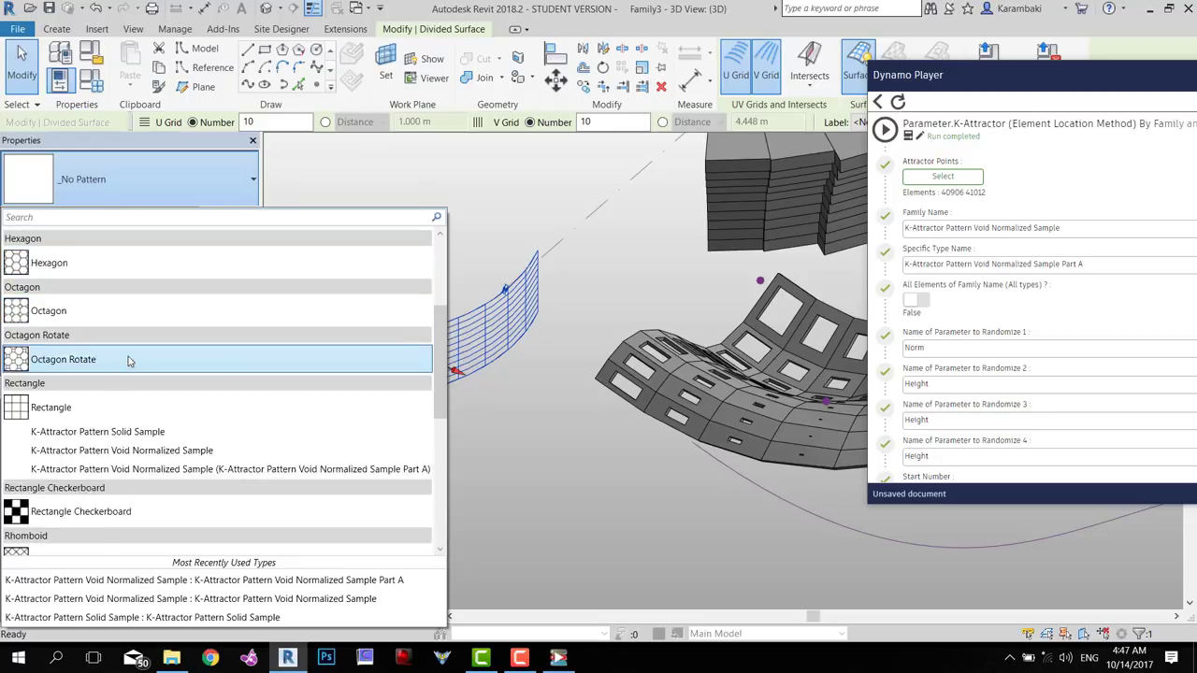
left_click(145, 418)
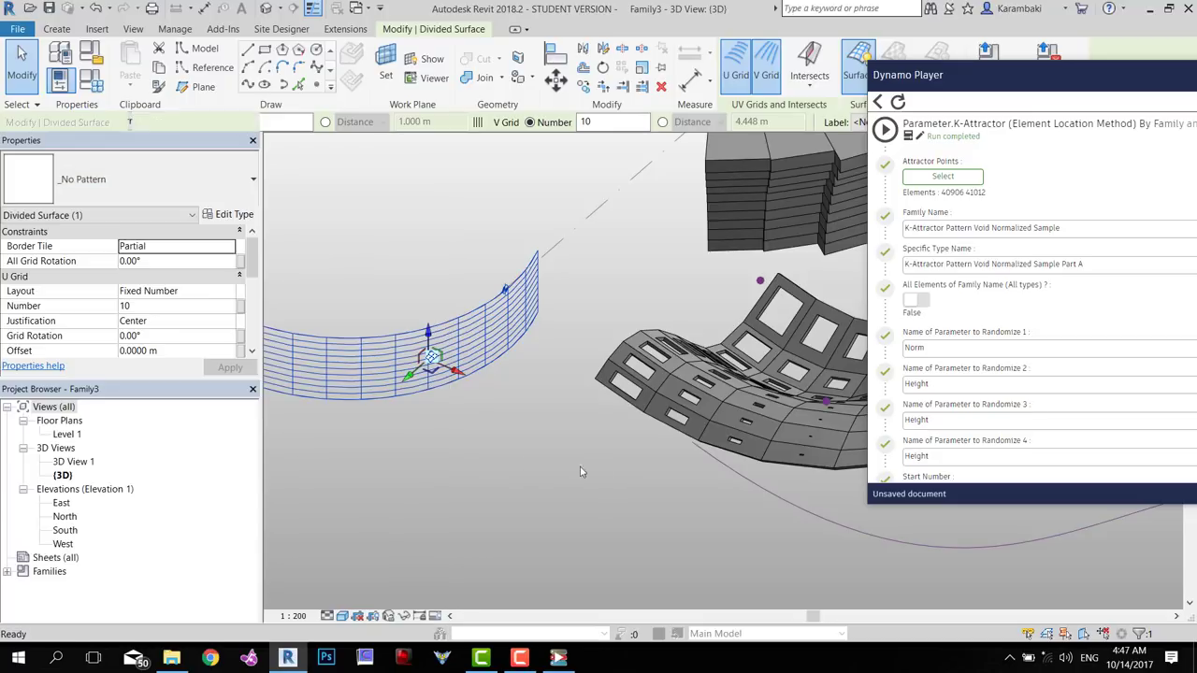
Duplicate the surface's pattern type as K-Attractor Pattern Void Normalized Sample Part B
left_click(234, 214)
left_click(597, 71)
key("Right")
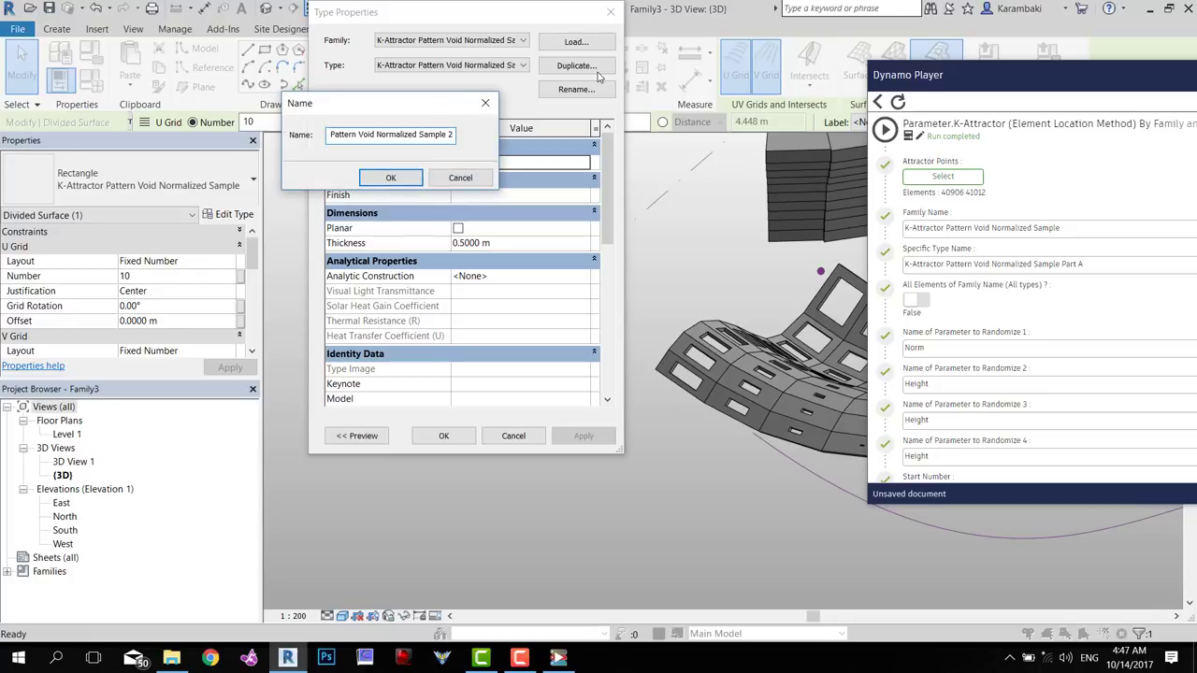
key("BackSpace")
type("Part A")
key("Return")
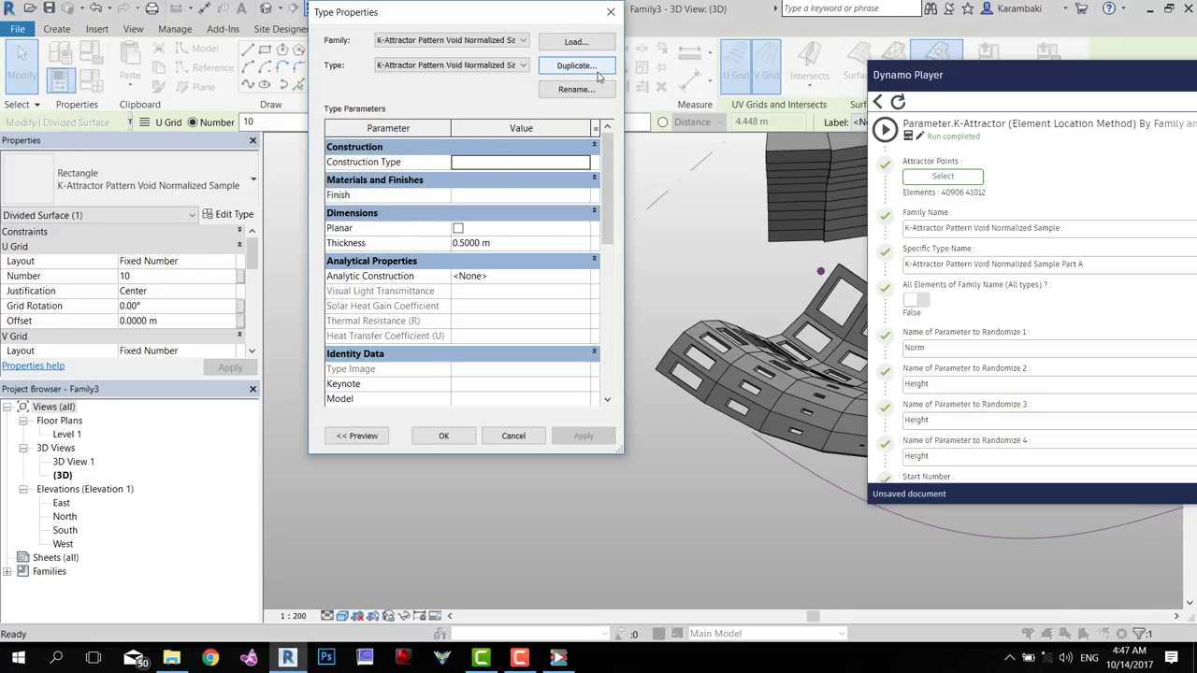
left_click(443, 436)
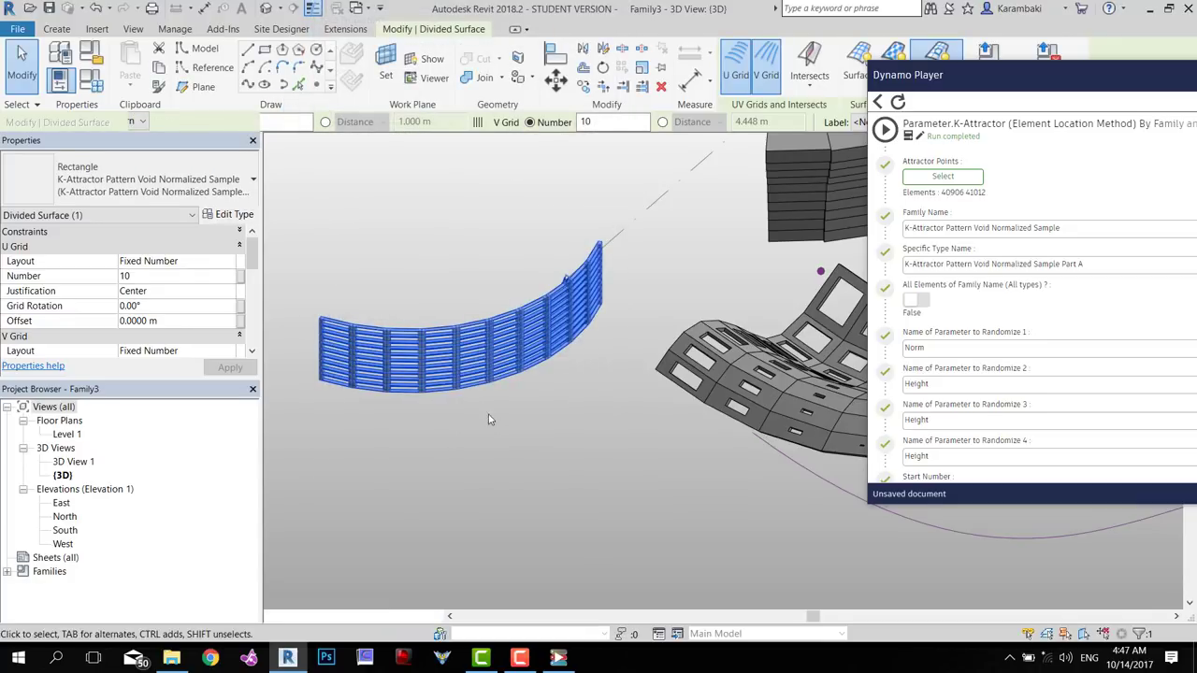
Set the U grid number of the new curved panel surface to 17
middle_click_drag(488, 415, 438, 220, "shift")
left_click(206, 274)
key("BackSpace")
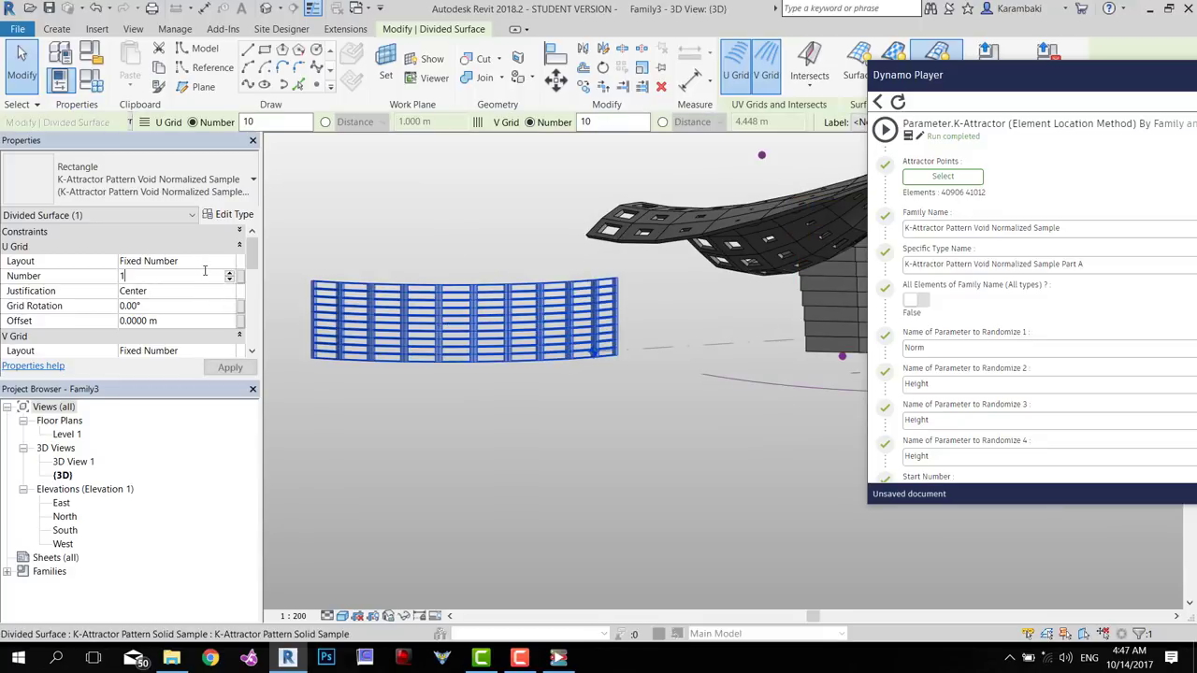
type("7")
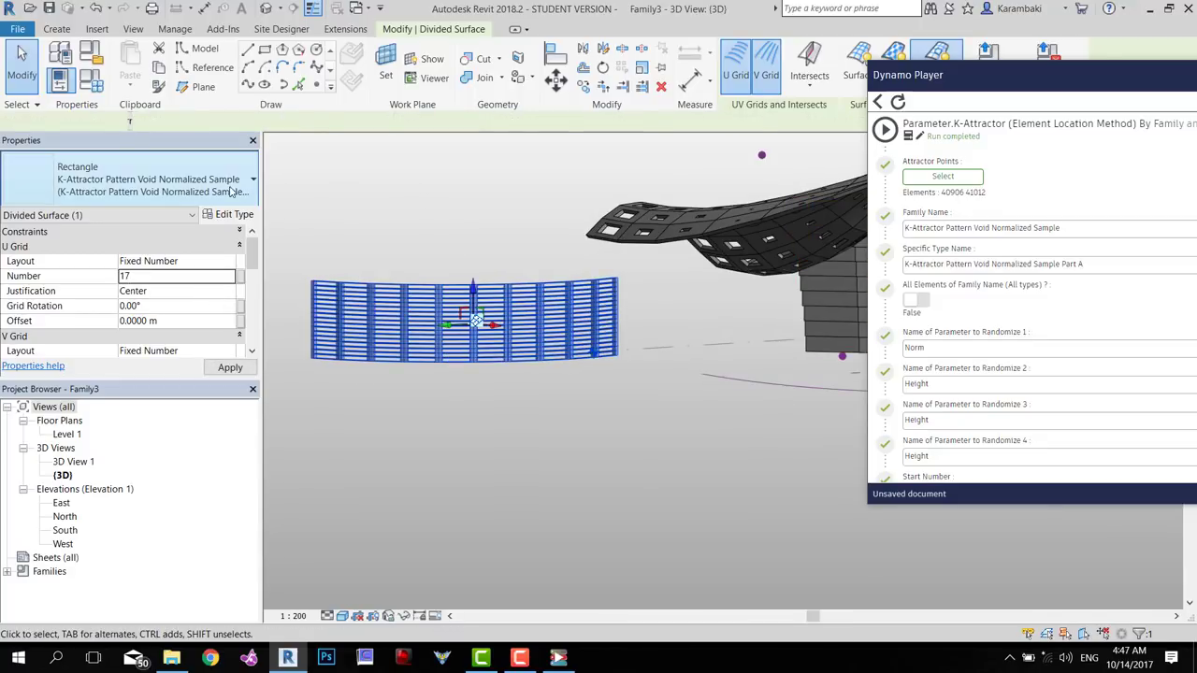
Check the duplicated type's name and set Dynamo Player's specific type name to K-Attractor Pattern Void Normalized Sample Part B
left_click(235, 215)
left_click(575, 91)
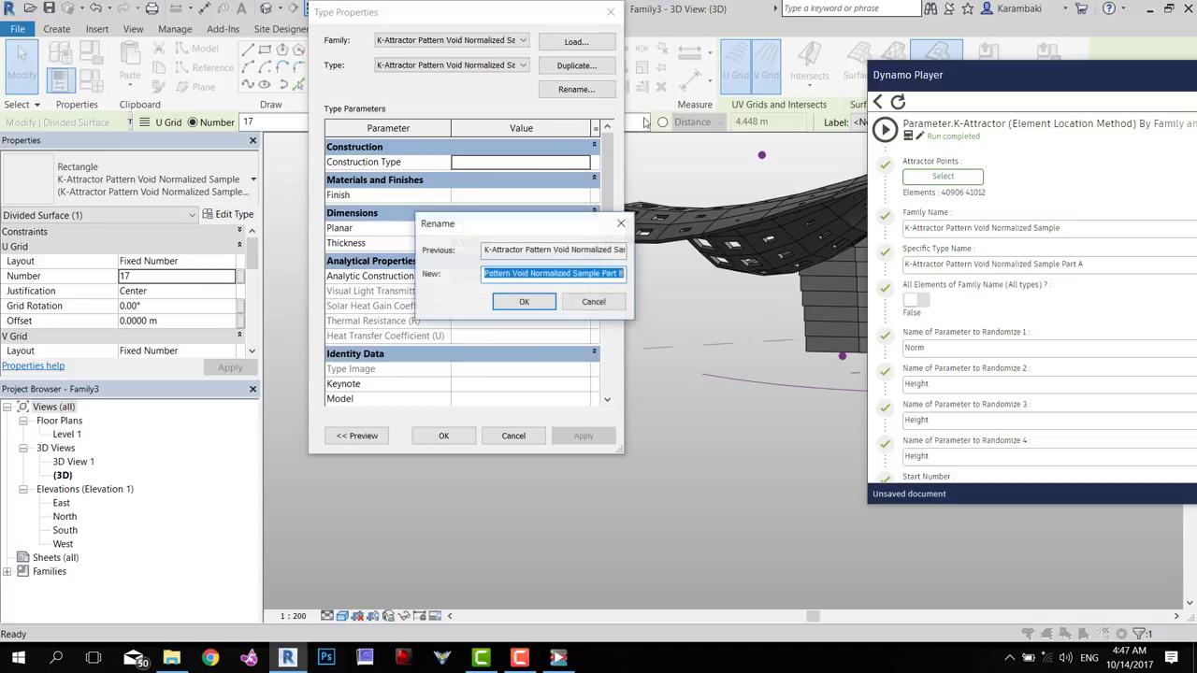
key("Escape")
key("Escape")
left_click(1103, 267)
key("BackSpace")
type("B")
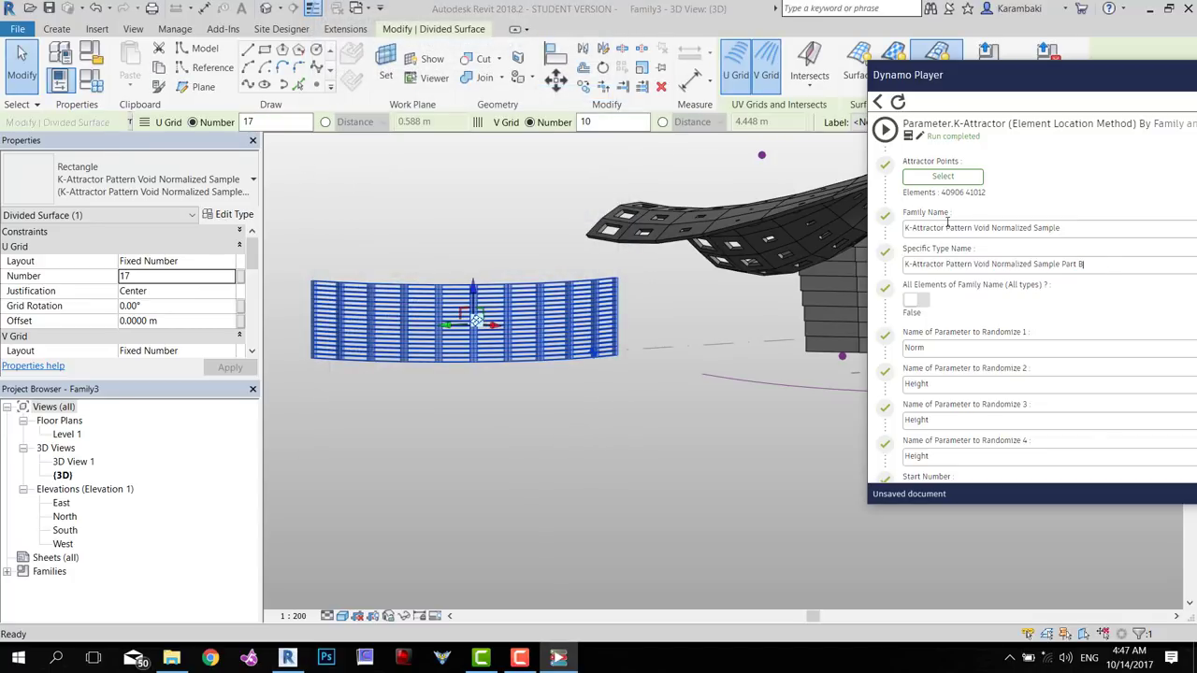
Place three reference points on Level 1 along the front of the new curved panel wall, near both ends and the middle
middle_click_drag(578, 414, 577, 572, "shift")
left_click(577, 571)
left_click(317, 84)
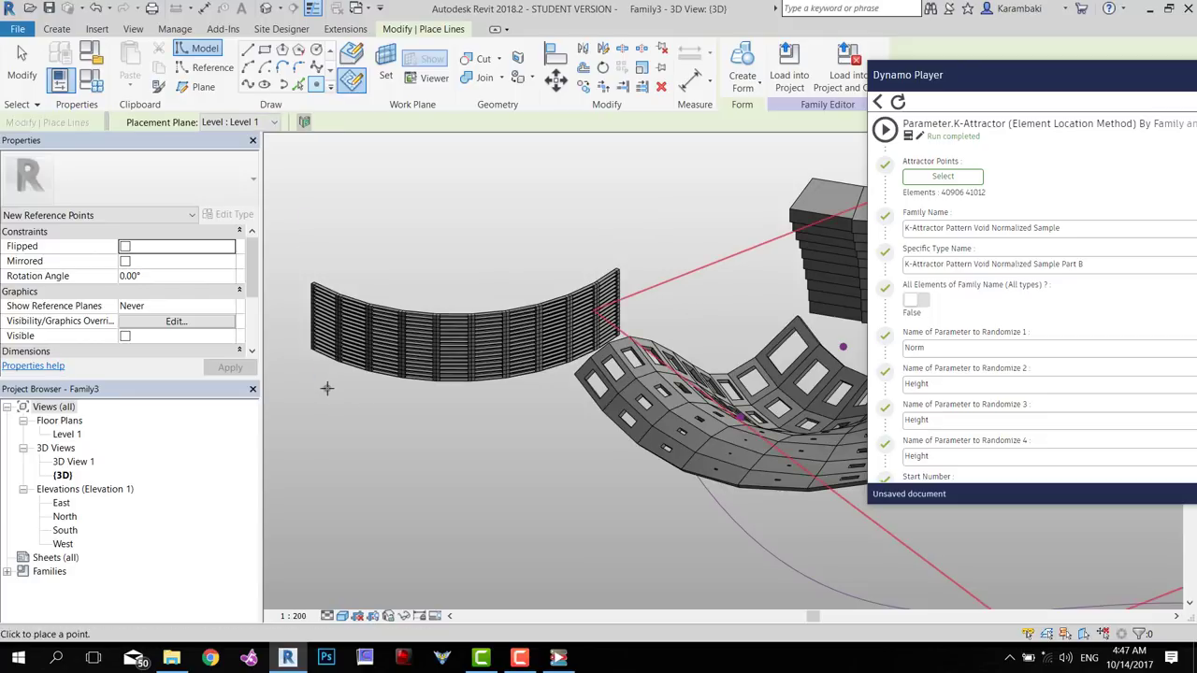
middle_click_drag(514, 393, 625, 391, "shift")
left_click(625, 363)
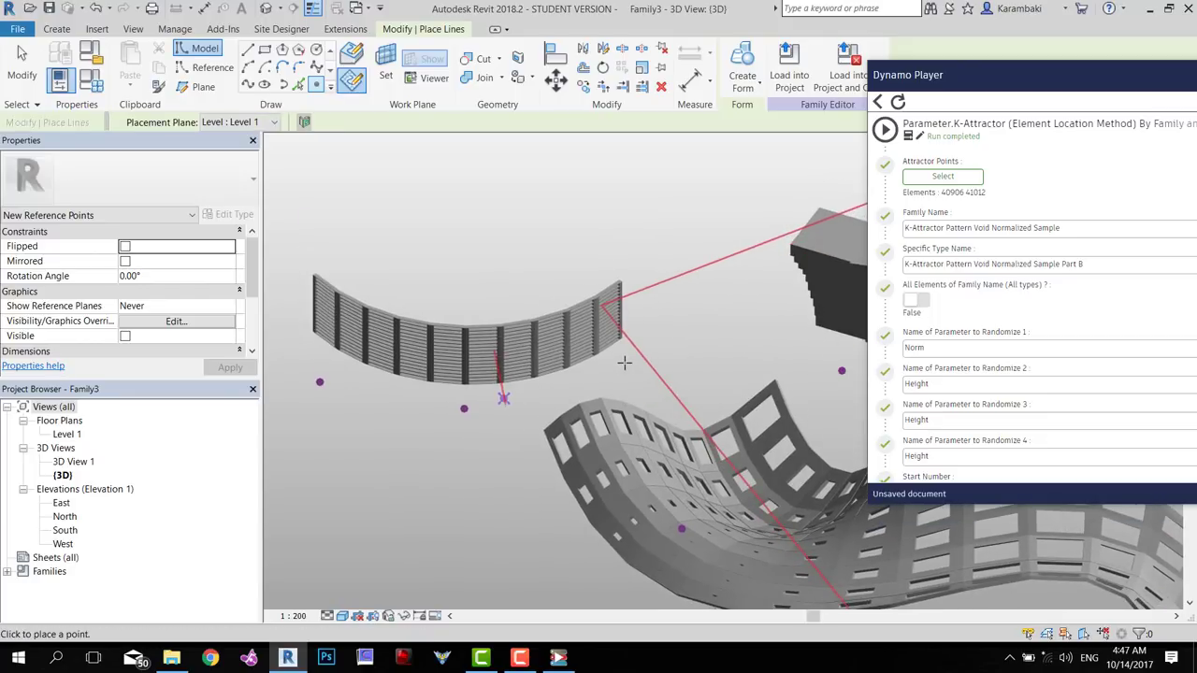
key("Escape")
Select the middle reference point and temporarily isolate the reference points in the 3D view
left_click_drag(435, 470, 517, 383)
middle_click_drag(487, 506, 460, 372, "shift")
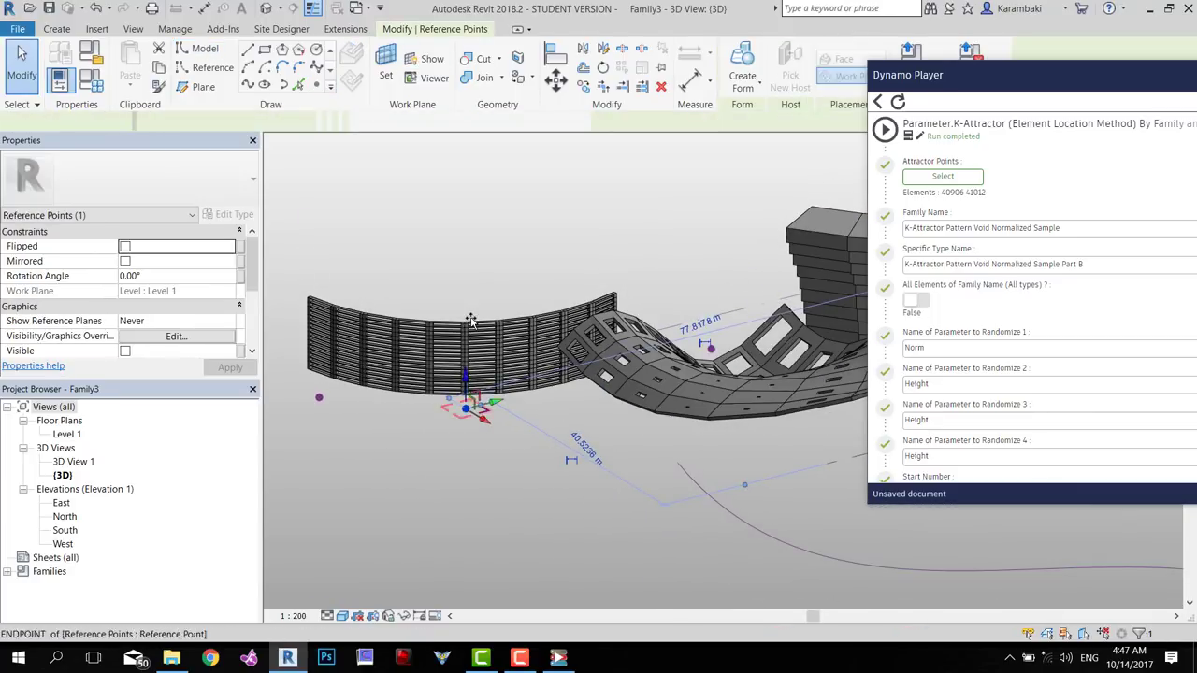
right_click(398, 500)
left_click(437, 531)
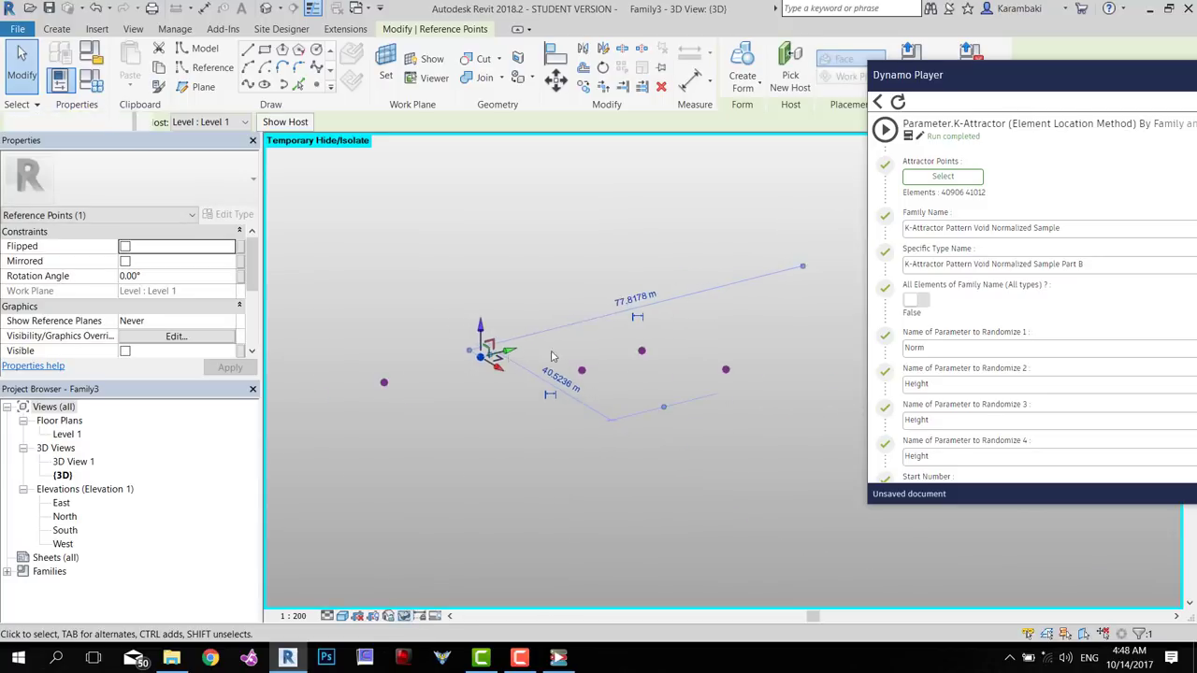
Pick the three new reference points as the script's attractor points and reset the temporary isolation
left_click(776, 277)
middle_click_drag(775, 278, 641, 371, "shift")
left_click(924, 176)
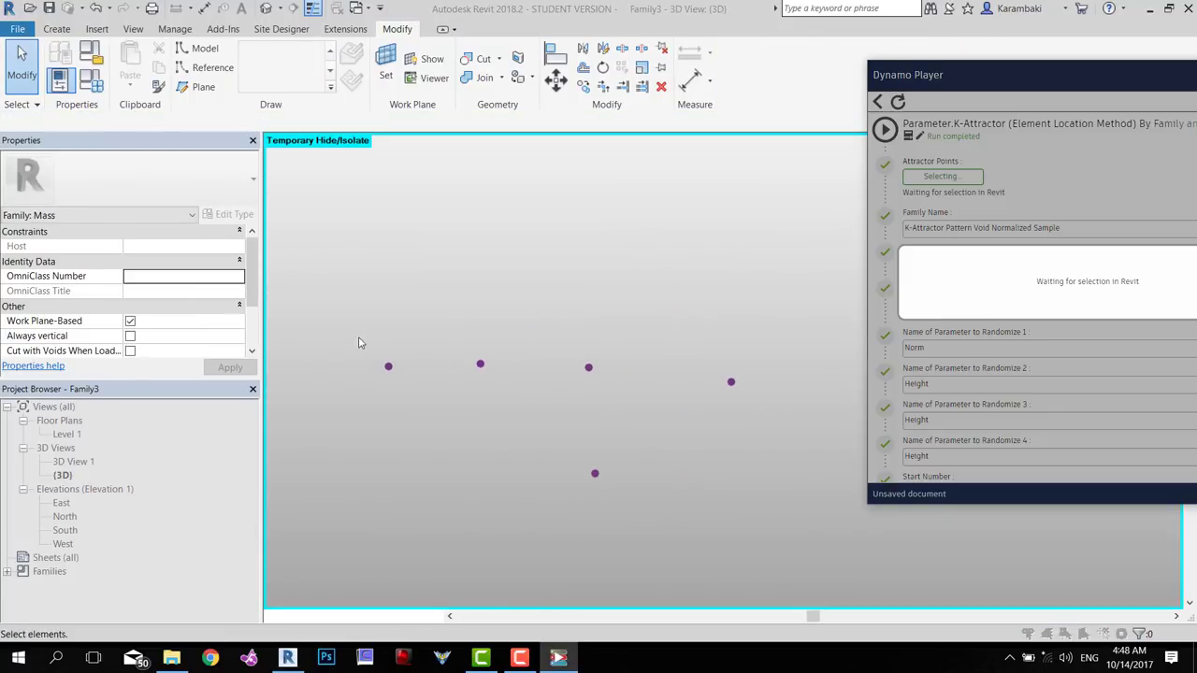
left_click_drag(332, 315, 561, 414)
left_click(410, 617)
left_click(426, 601)
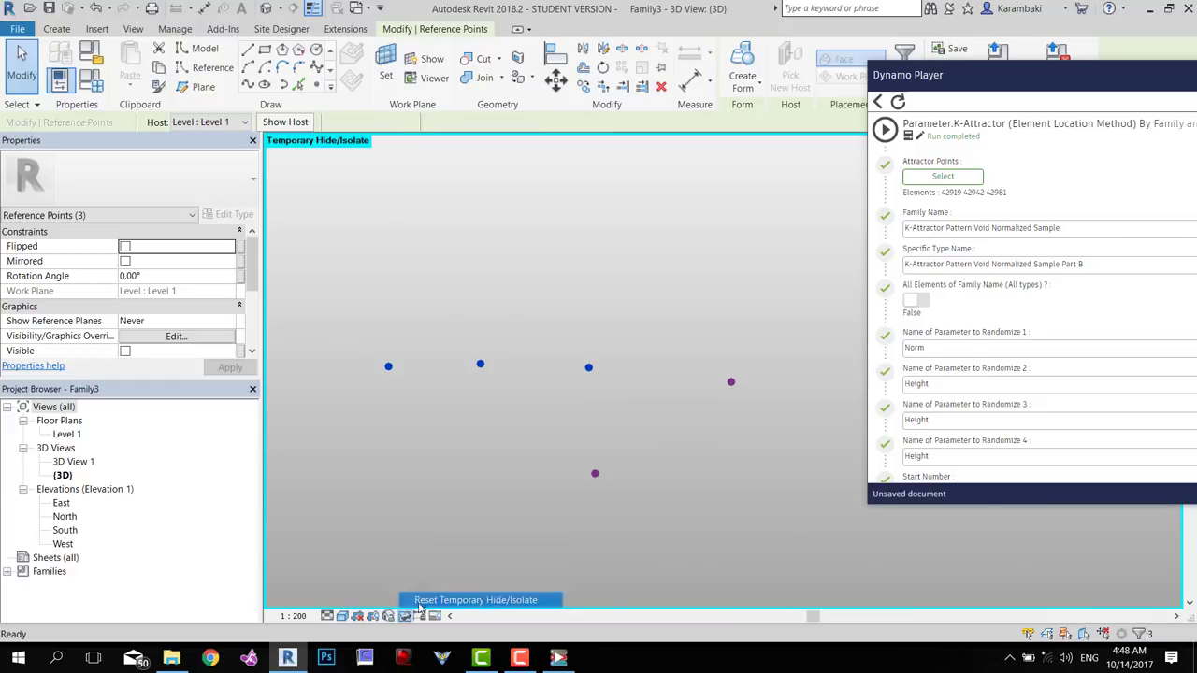
Move the middle reference point up to the height of the curved wall's upper edge
middle_click_drag(444, 492, 468, 370, "shift")
scroll(468, 367, "up", 3)
left_click_drag(467, 491, 491, 300)
left_click(571, 245)
Set the script's Reverse Numbers option to False and run the K-Attractor script on the Part B panels
scroll(999, 318, "down", 4)
scroll(999, 319, "down", 3)
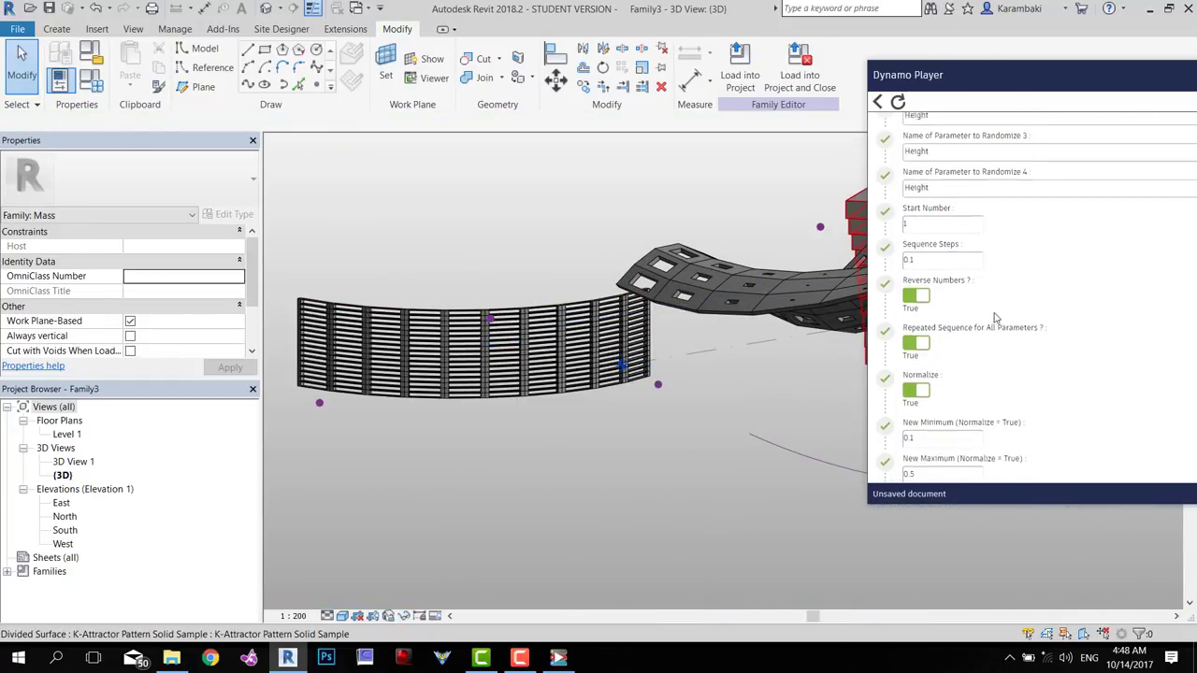
left_click(916, 190)
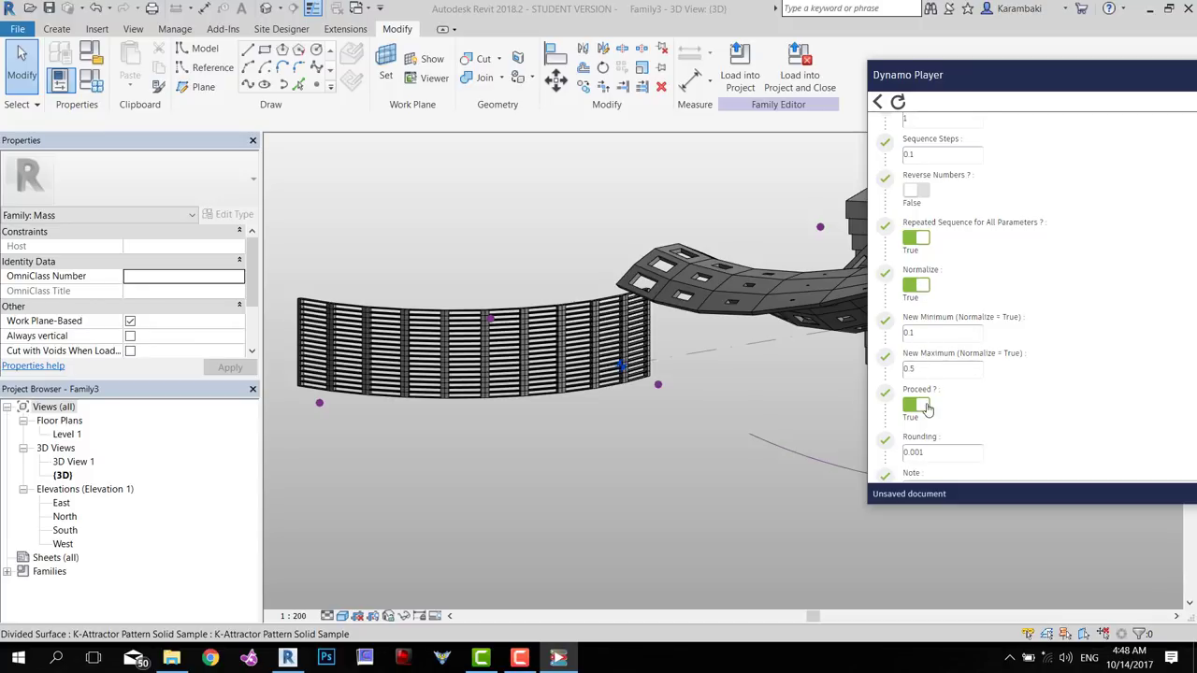
scroll(930, 446, "up", 7)
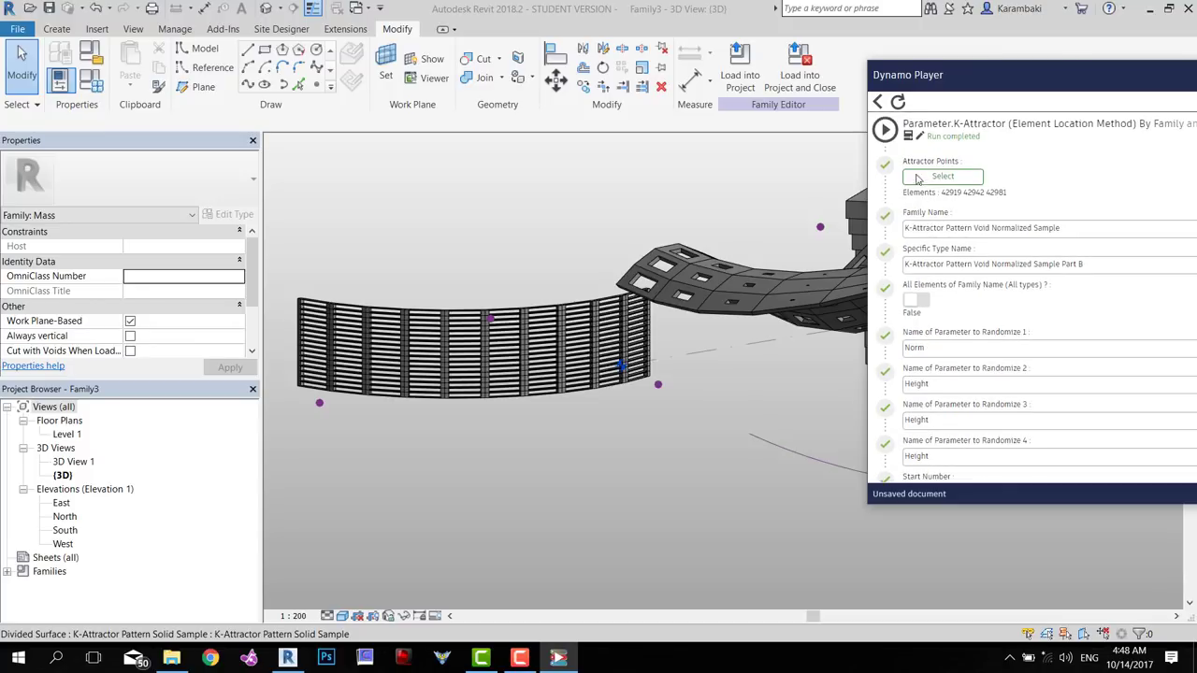
left_click(887, 129)
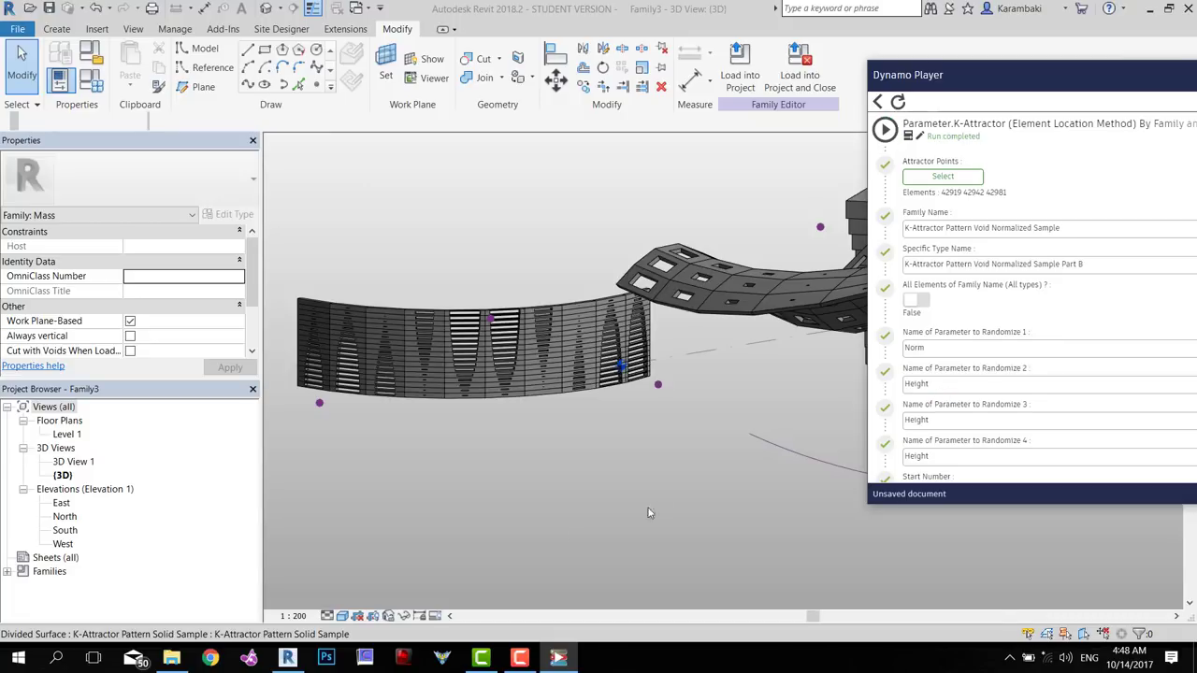
Delete the raised middle reference point above the curved wall and rerun the attractor script
middle_click_drag(618, 501, 651, 395, "shift")
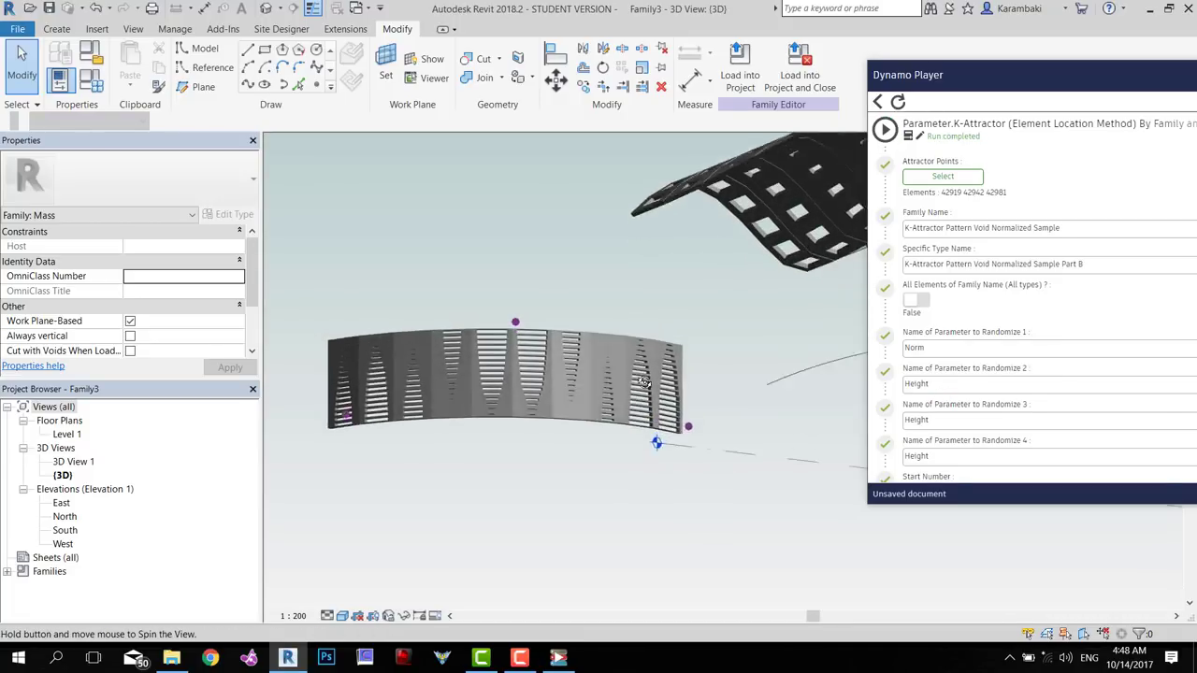
scroll(462, 300, "up", 2)
scroll(561, 256, "down", 1)
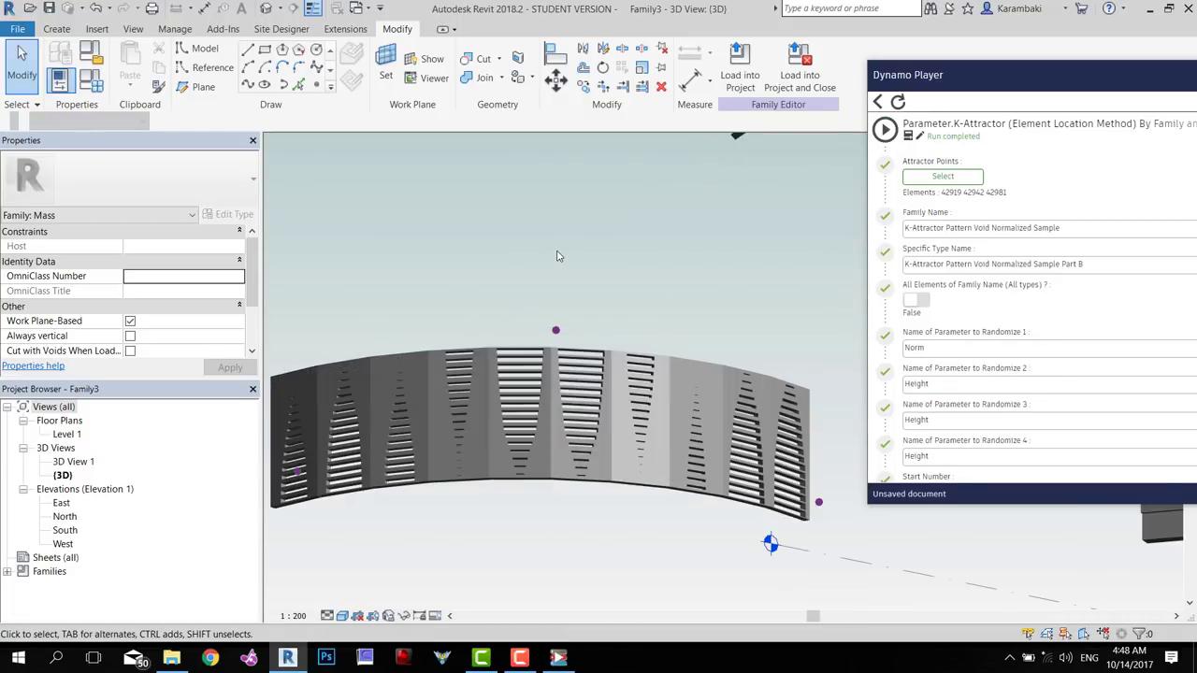
middle_click_drag(566, 256, 575, 296, "shift")
left_click_drag(551, 285, 605, 373)
key("Delete")
left_click(885, 129)
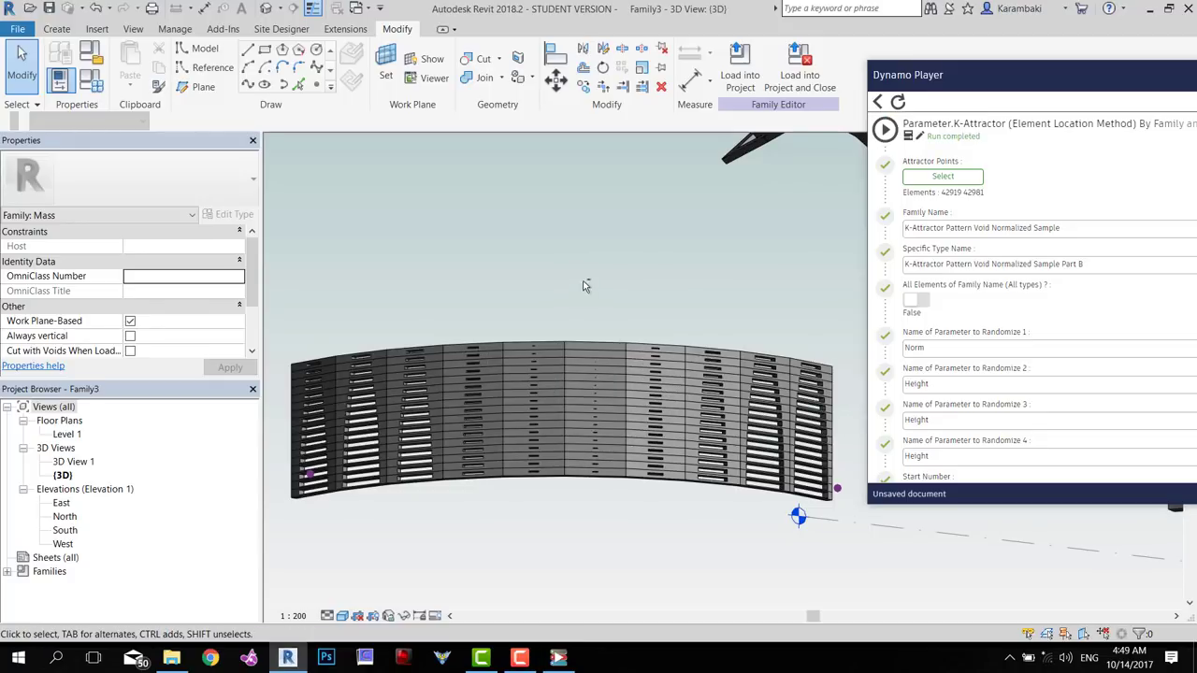
Move the reference point at the curved wall's right end farther away from the wall and rerun the attractor script
middle_click_drag(581, 265, 797, 407, "shift")
left_click(842, 363)
middle_click_drag(853, 360, 787, 353)
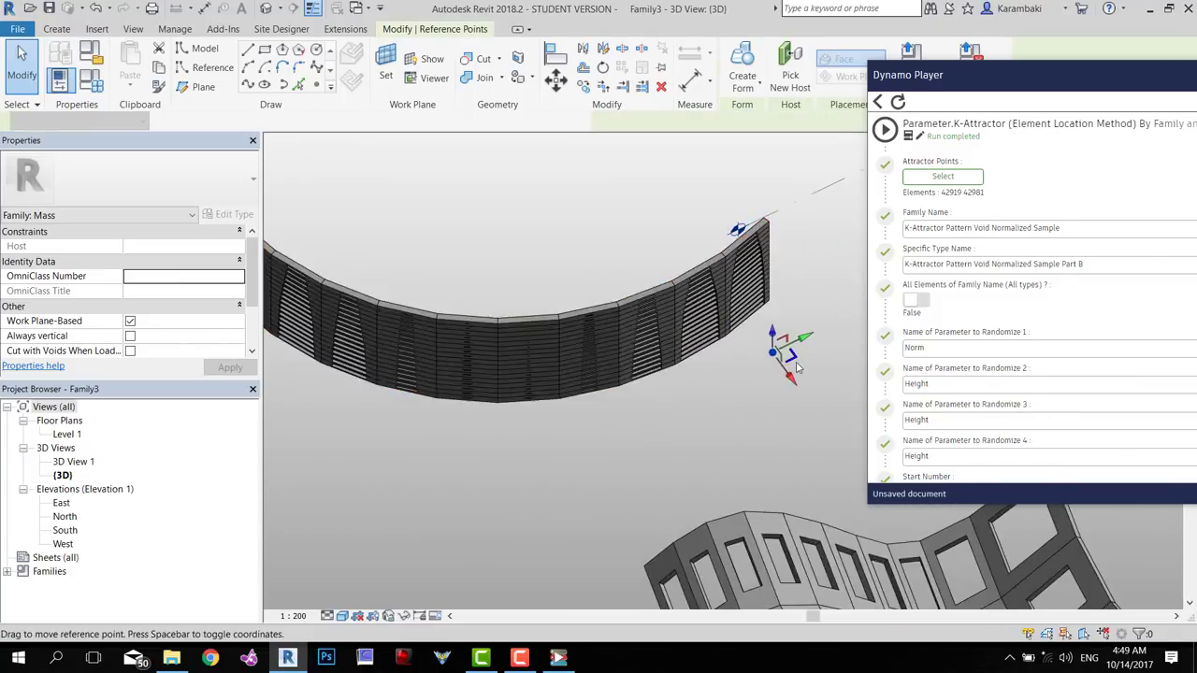
scroll(786, 353, "down", 1)
left_click_drag(791, 359, 837, 323)
middle_click_drag(837, 324, 666, 339)
left_click_drag(666, 340, 786, 315)
middle_click_drag(684, 409, 760, 354)
left_click(883, 130)
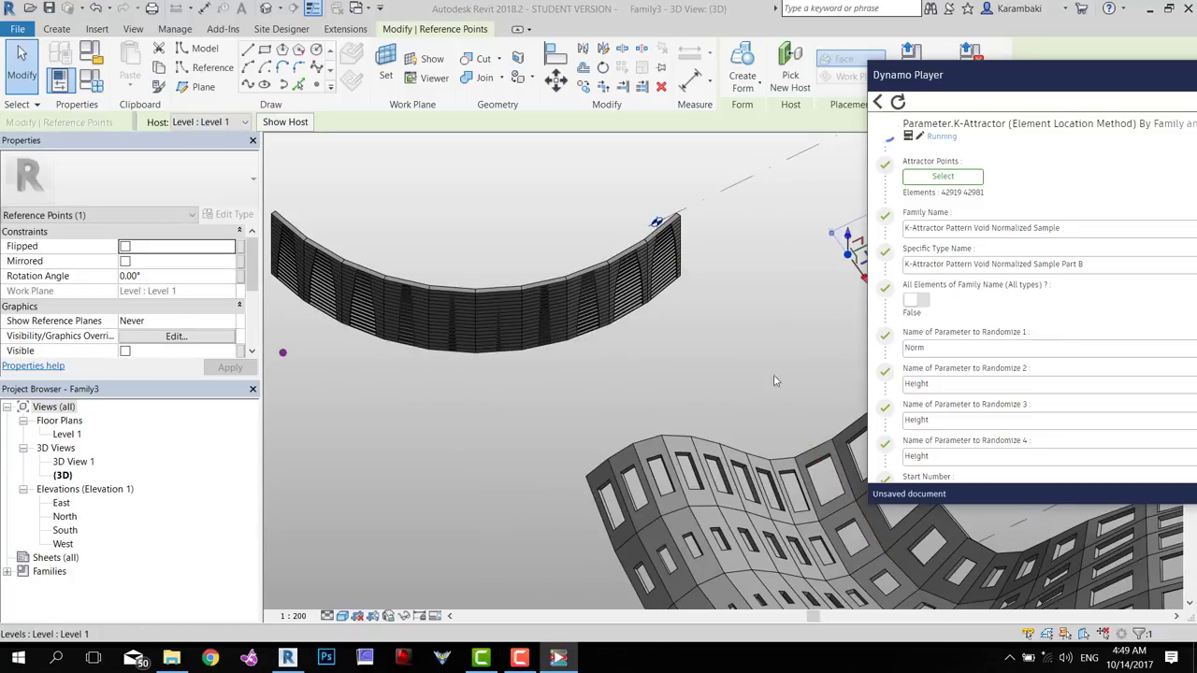
left_click(719, 395)
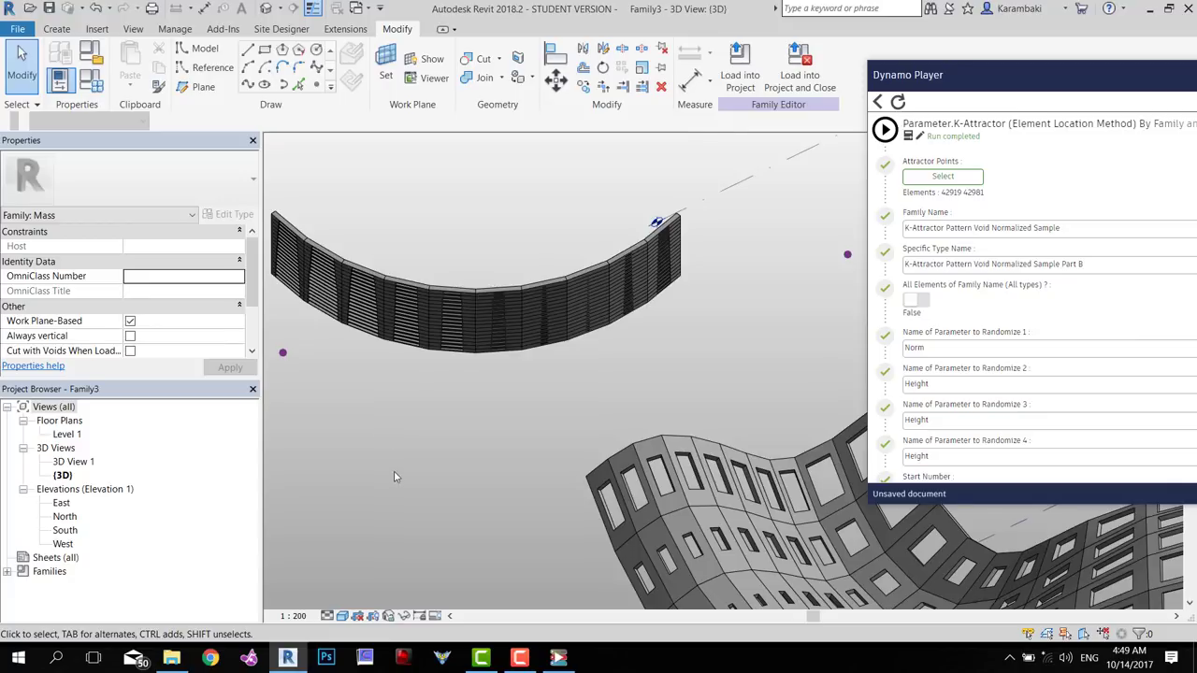
Place three reference points on Level 1 around the outer side of the curved diagrid surface
mouse_move(394, 477)
middle_mouse_down("shift")
mouse_move(489, 446)
mouse_move(552, 280)
mouse_move(565, 187)
mouse_move(449, 277)
mouse_move(473, 470)
mouse_move(482, 462)
mouse_move(473, 480)
mouse_move(463, 468)
mouse_move(451, 408)
mouse_move(633, 433)
mouse_move(393, 404)
mouse_move(667, 401)
mouse_move(641, 468)
mouse_move(599, 393)
middle_mouse_up("shift")
left_click(316, 85)
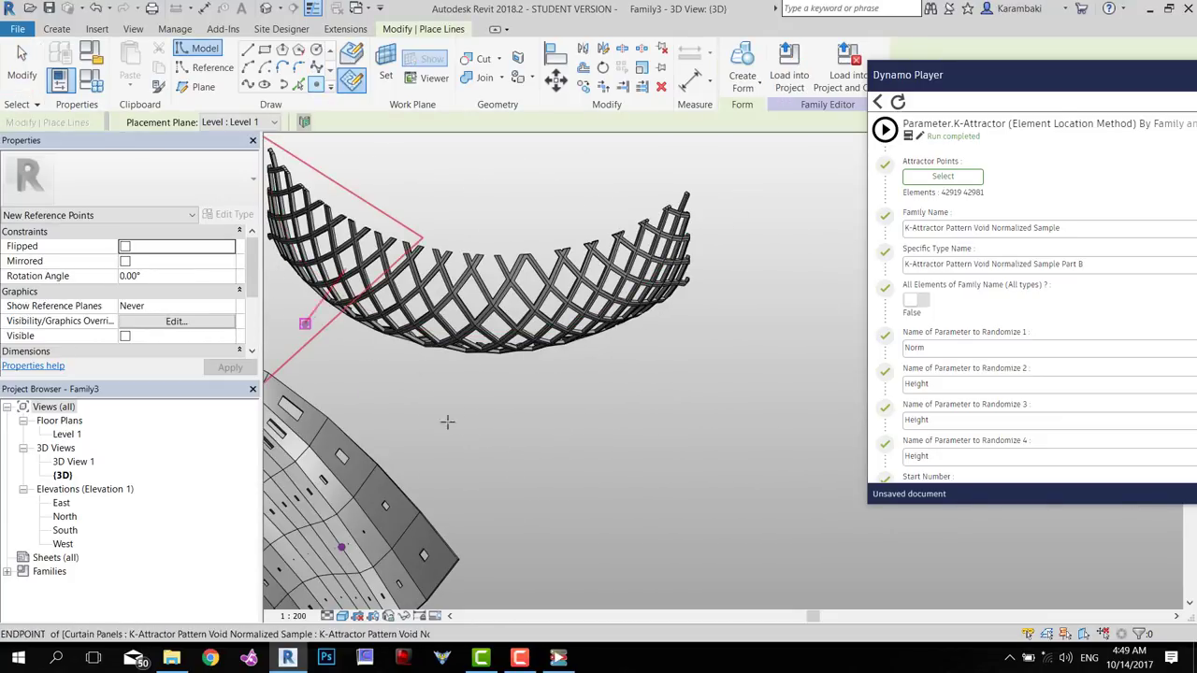
left_click(617, 384)
left_click(668, 356)
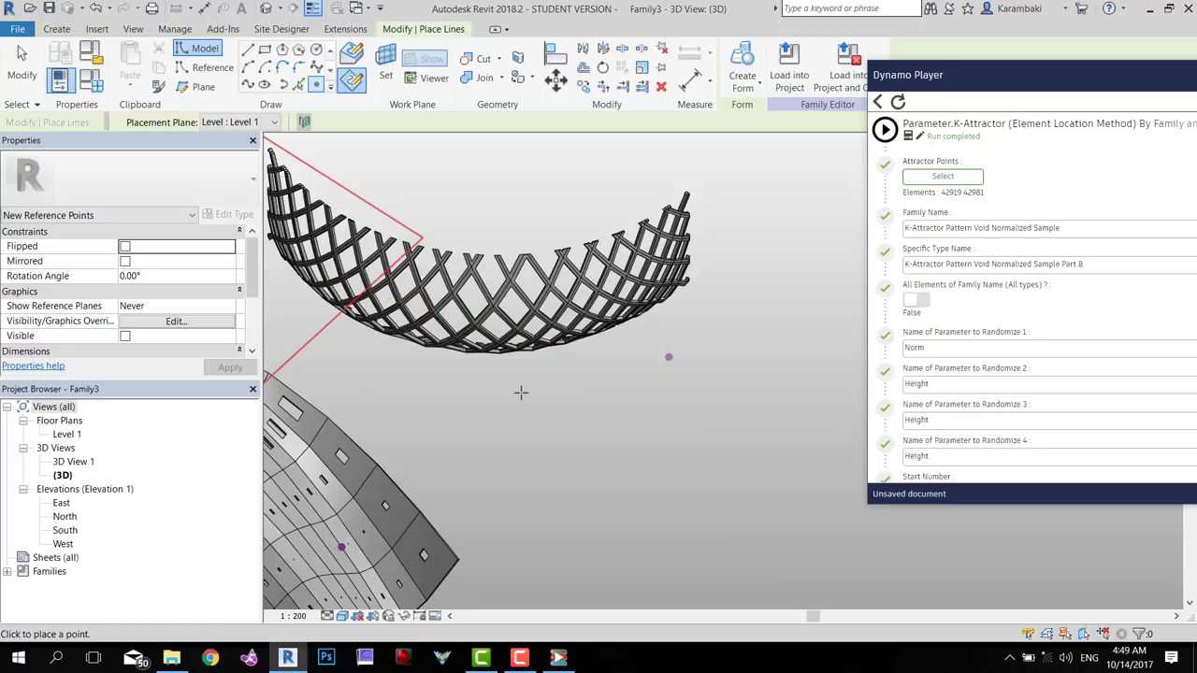
left_click(440, 392)
middle_click_drag(448, 399, 558, 443)
left_click(400, 369)
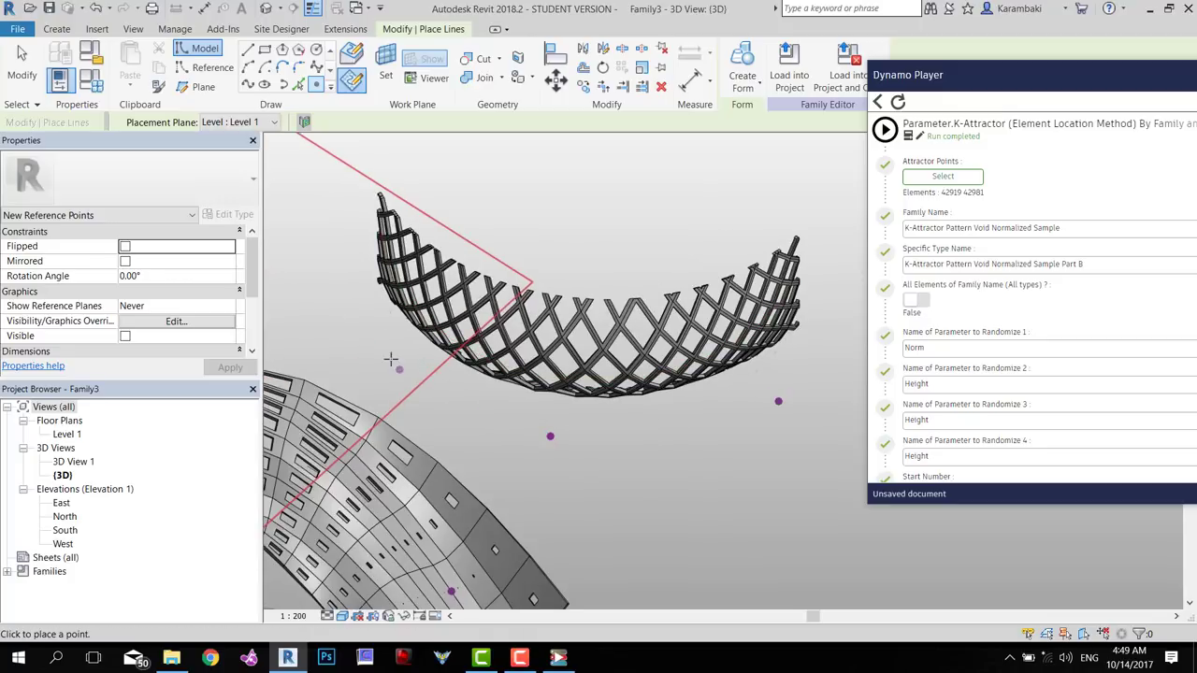
left_click(364, 346)
key("Escape")
key("Escape")
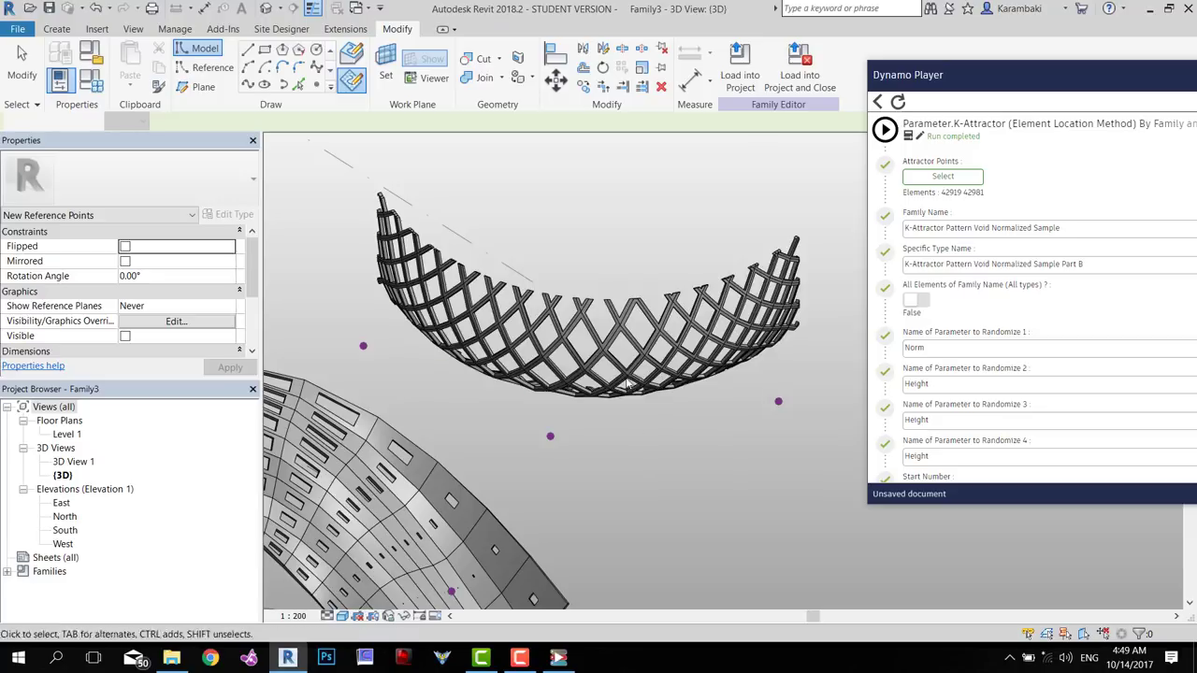
Duplicate the curved diagrid surface's panel type as K-Attractor Pattern Void Normalized Sample Part C and assign it to the surface
left_click(625, 383)
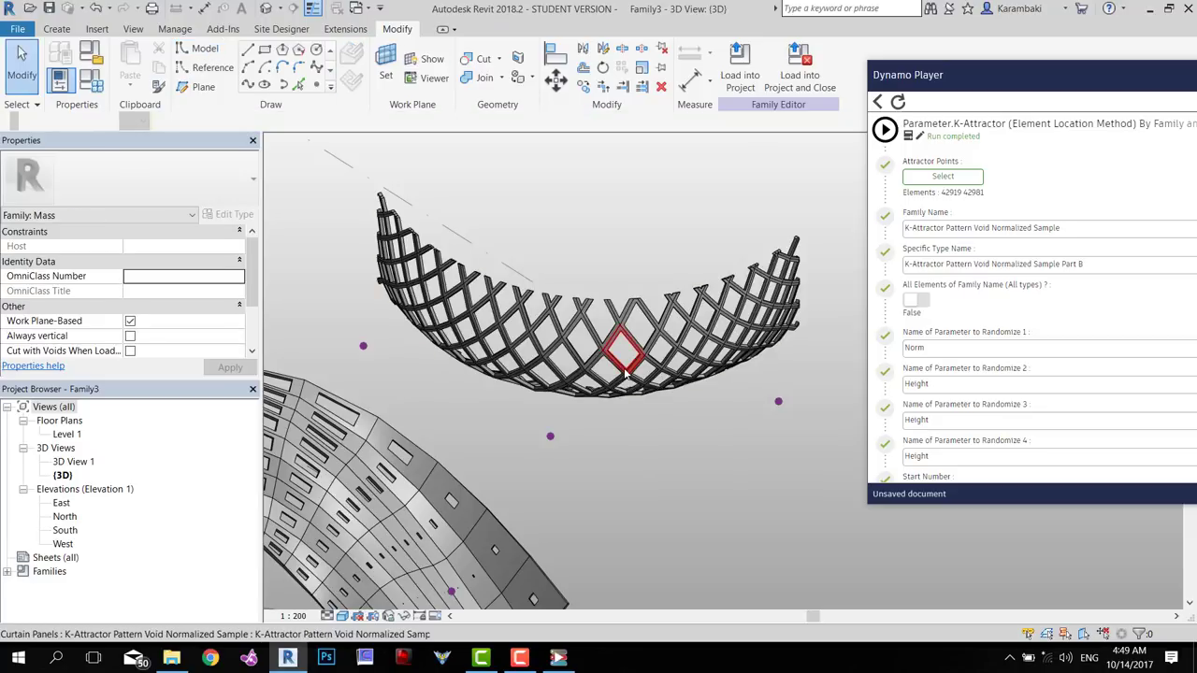
left_click(230, 215)
left_click(572, 65)
key("End")
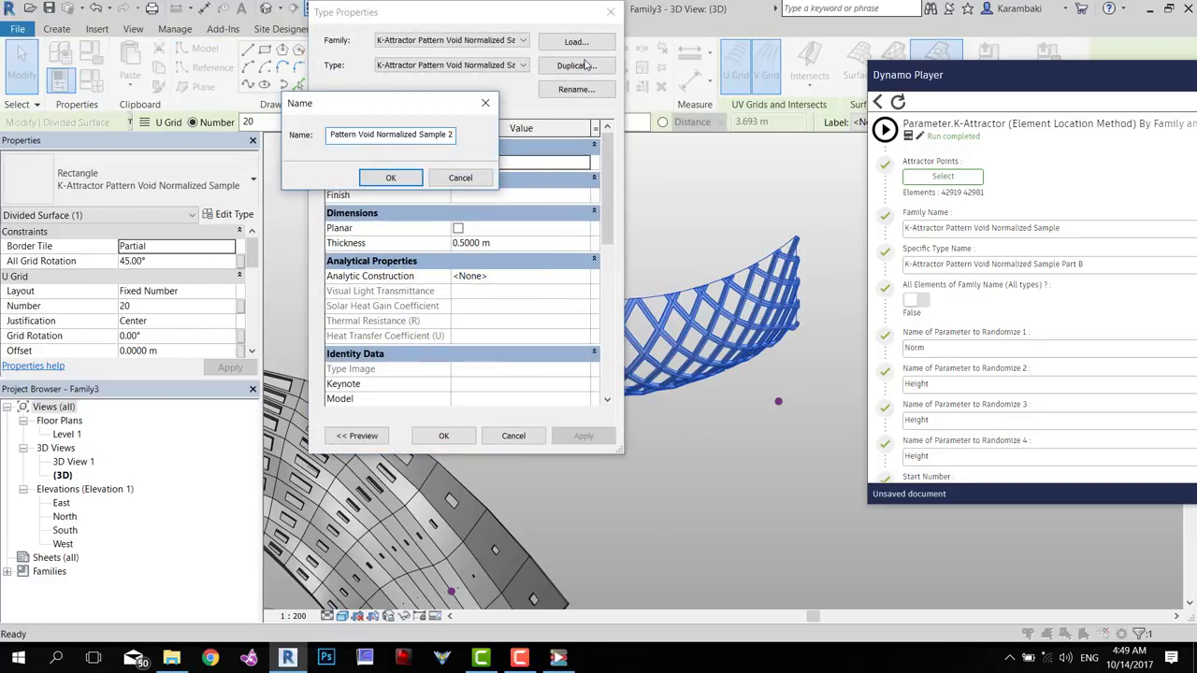
key("BackSpace")
type("Part C")
key("Return")
left_click(447, 438)
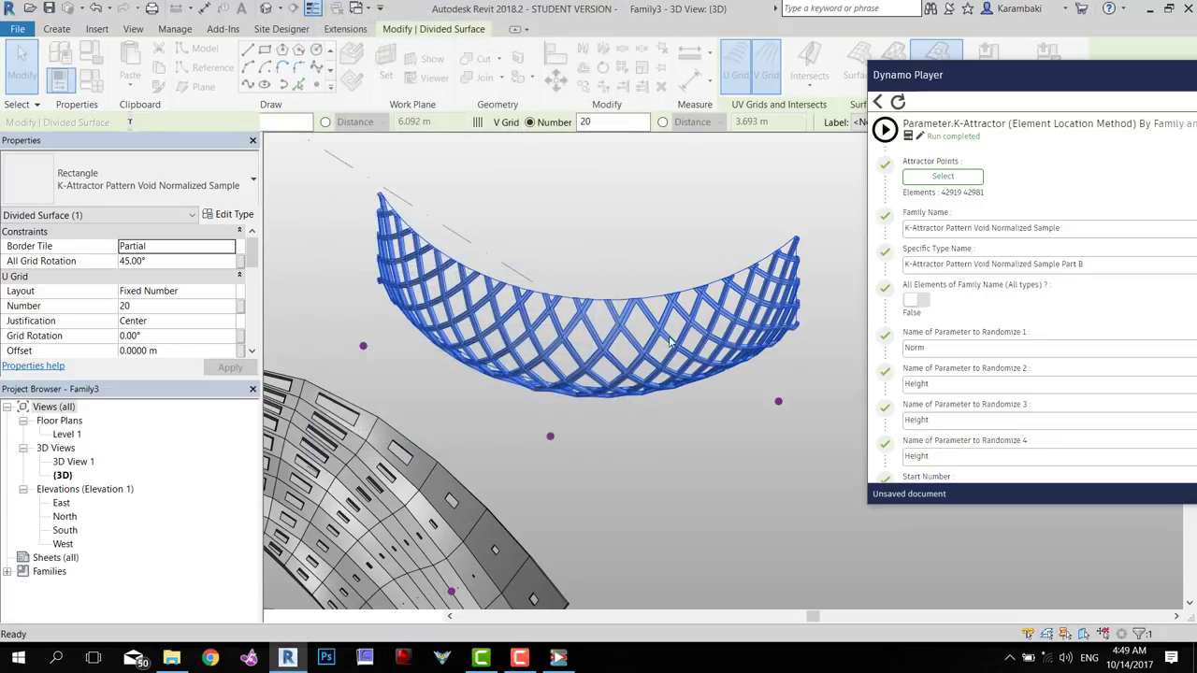
Set the script's Specific Type Name to K-Attractor Pattern Void Normalized Sample Part C, with All Elements of Family Name set to False
left_click(917, 300)
left_click(918, 301)
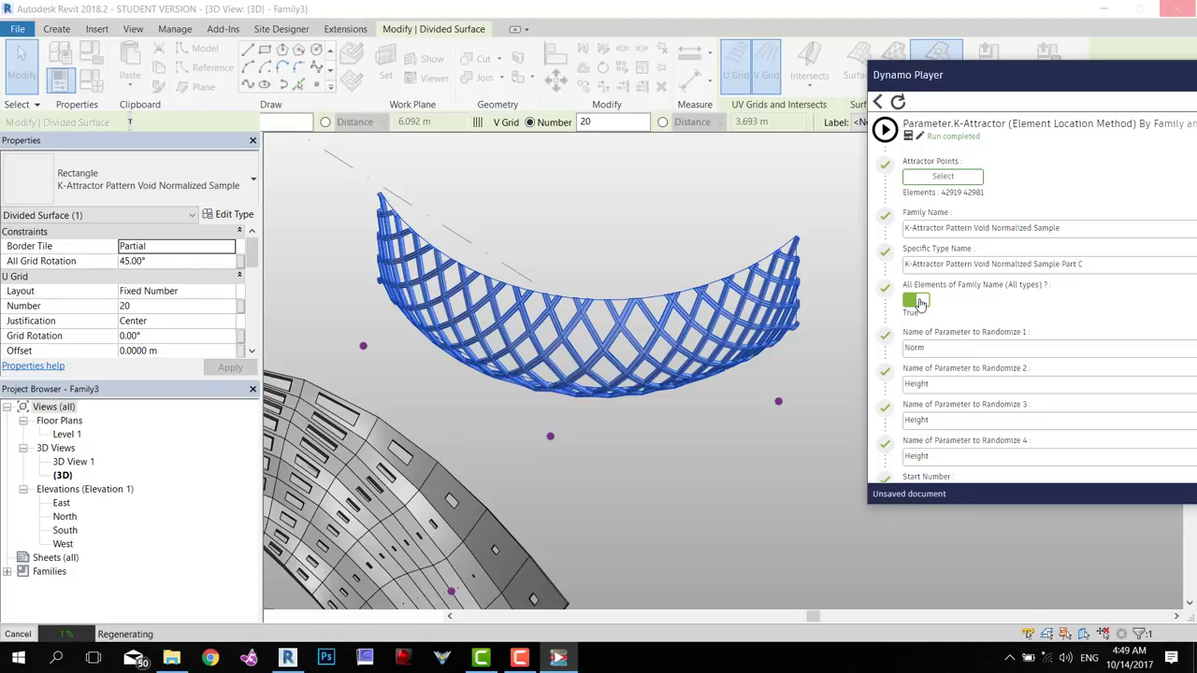
left_click(917, 301)
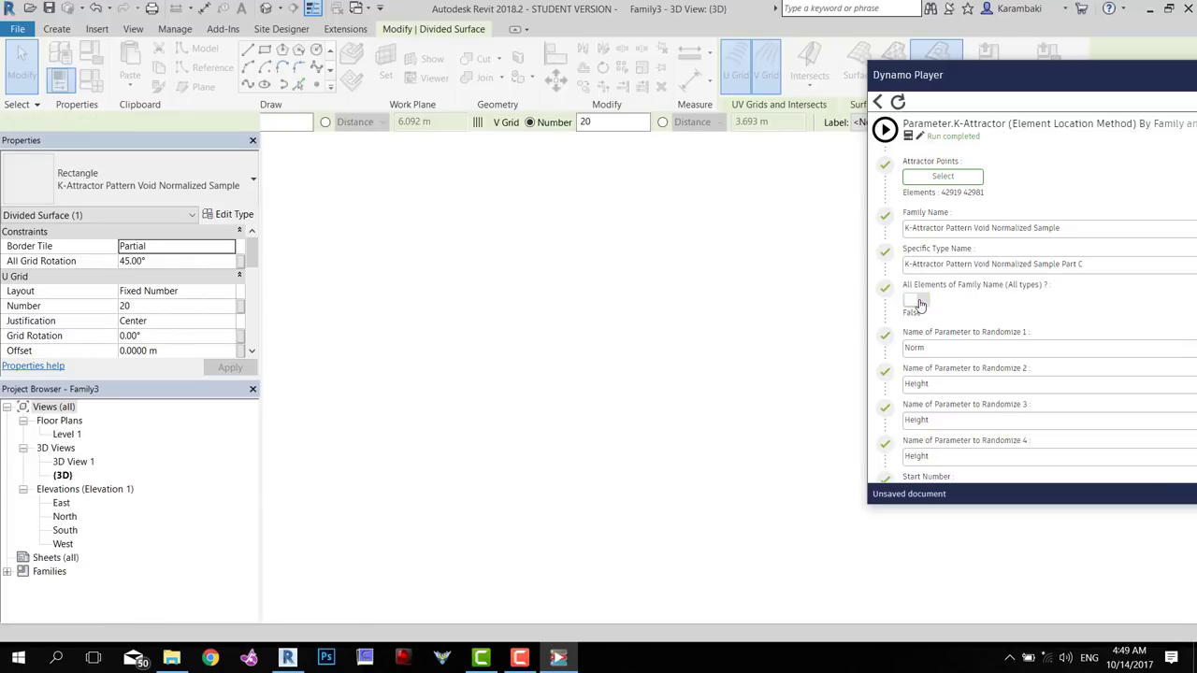
scroll(934, 350, "down", 4)
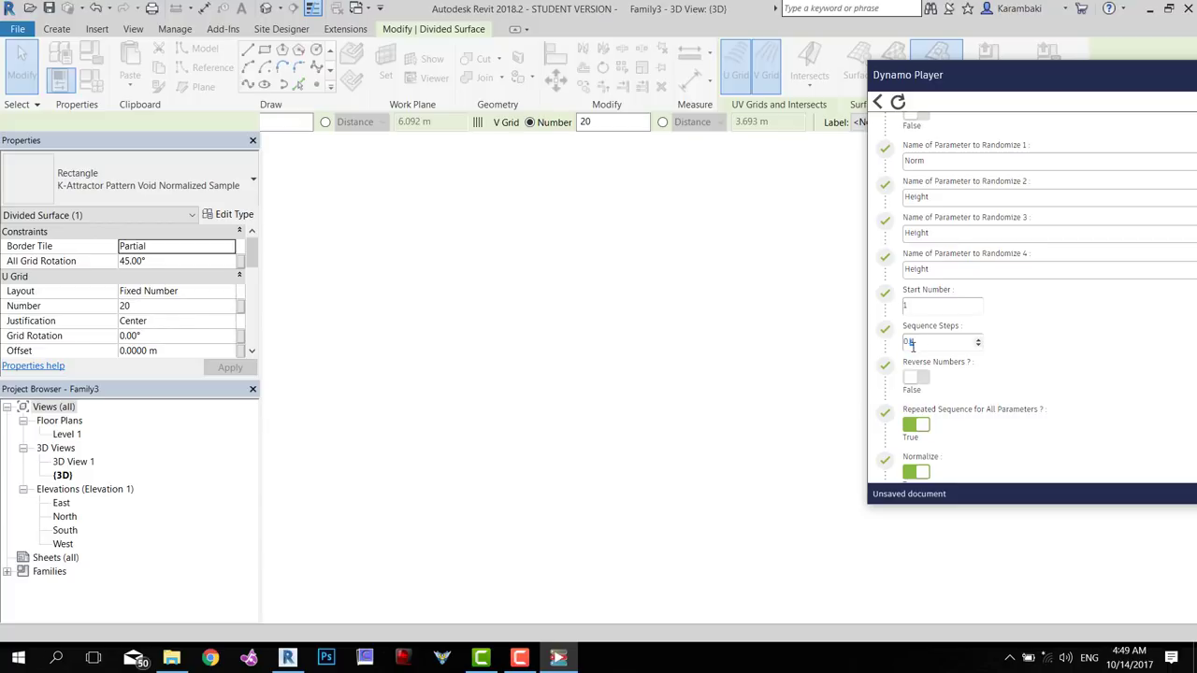
scroll(912, 345, "down", 3)
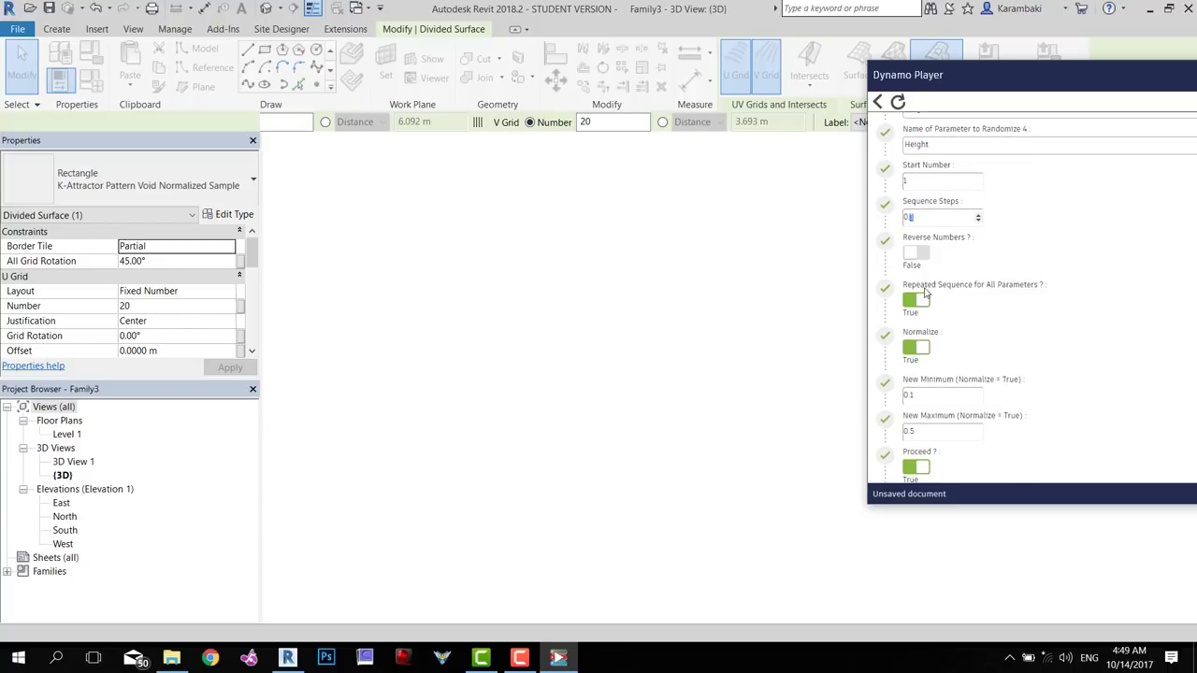
left_click(920, 304)
left_click(921, 304)
Run the script with Proceed set to False and check the listed elements, generated values and number of elements
scroll(973, 295, "down", 3)
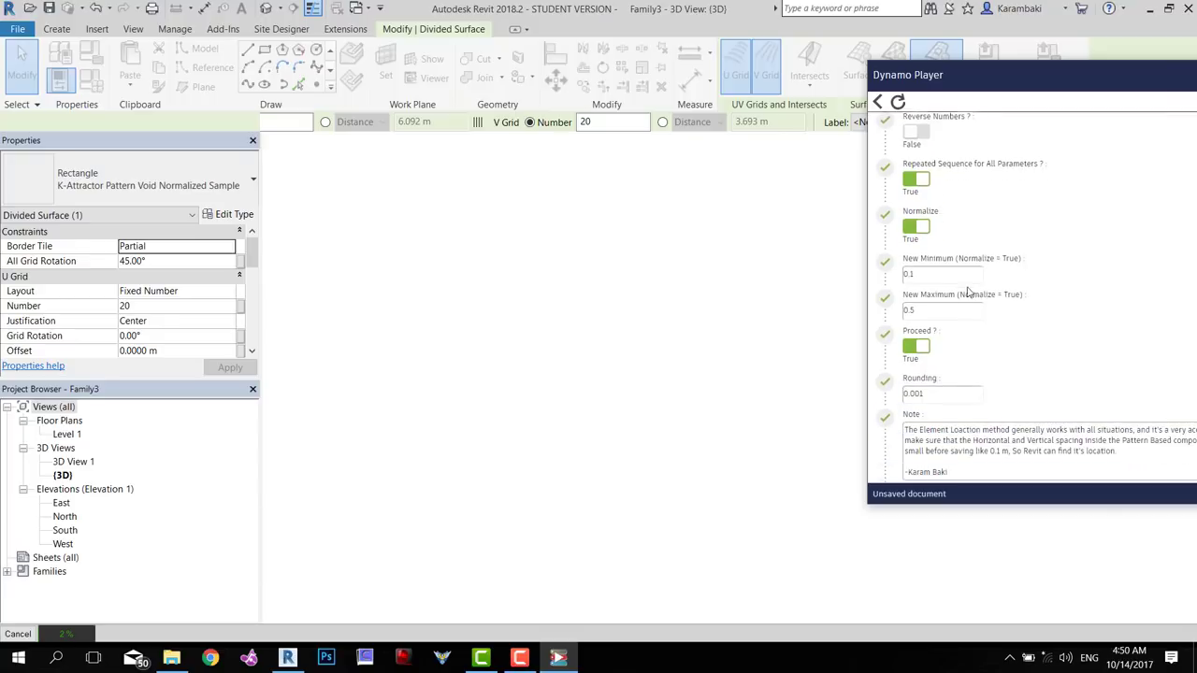
left_click(922, 270)
left_click(908, 305)
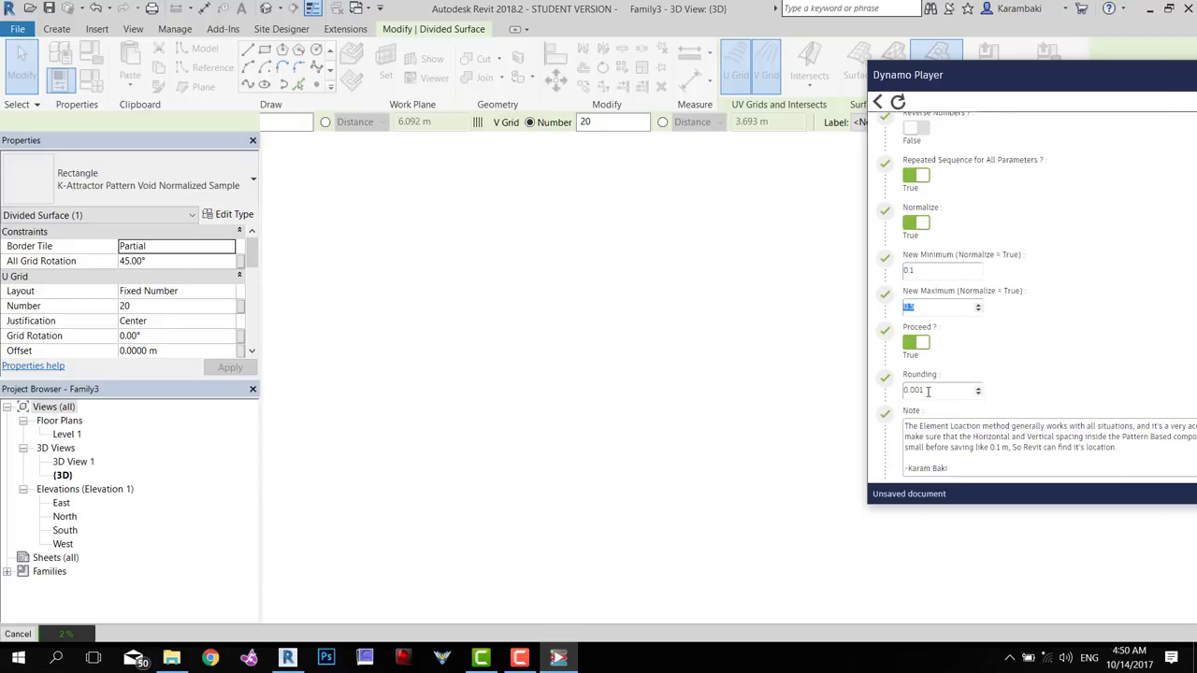
scroll(928, 391, "down", 4)
scroll(927, 392, "up", 3)
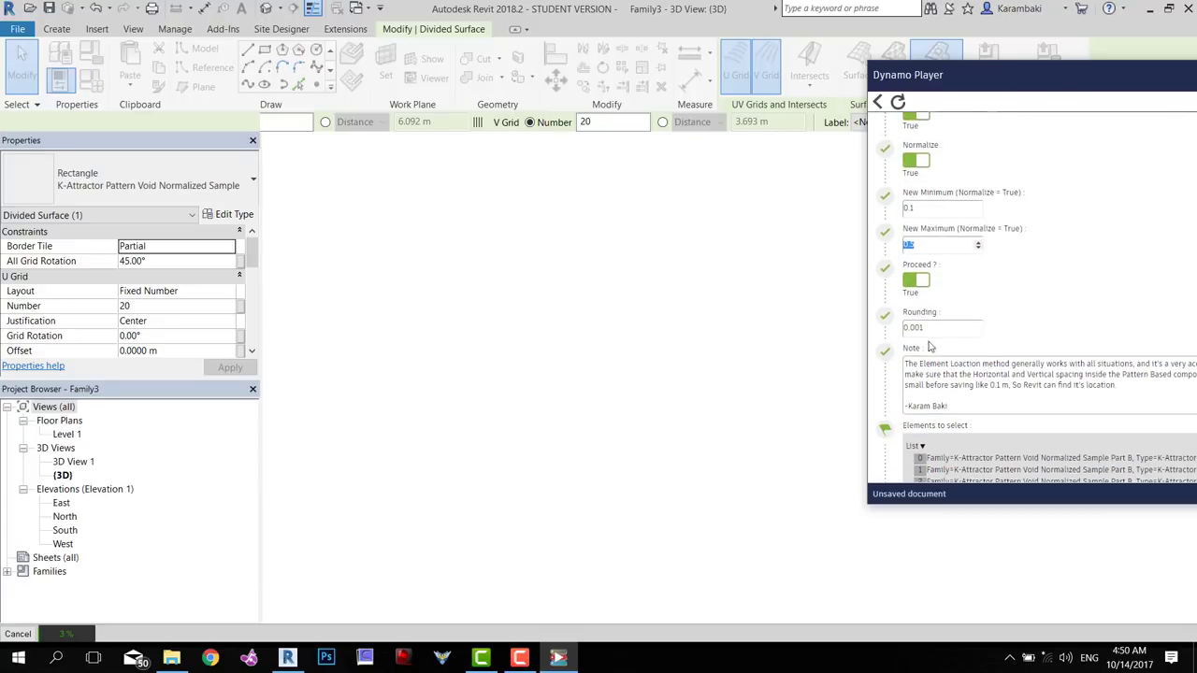
left_click(947, 297)
left_click(916, 281)
scroll(912, 234, "up", 10)
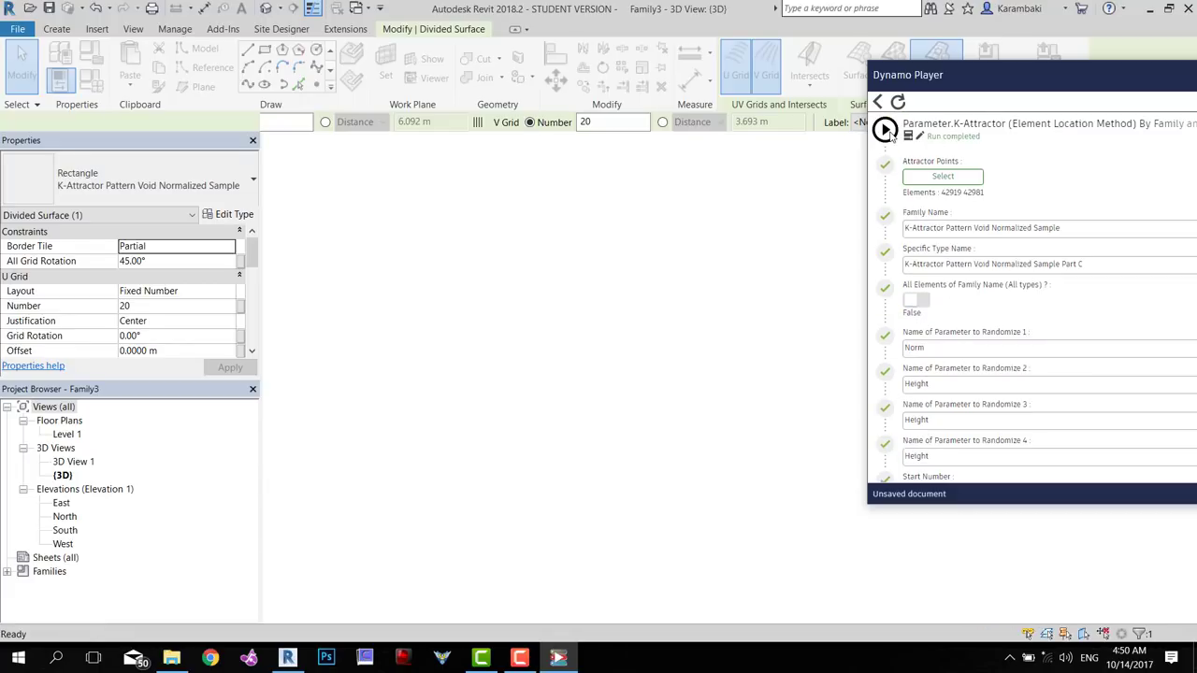
left_click(884, 129)
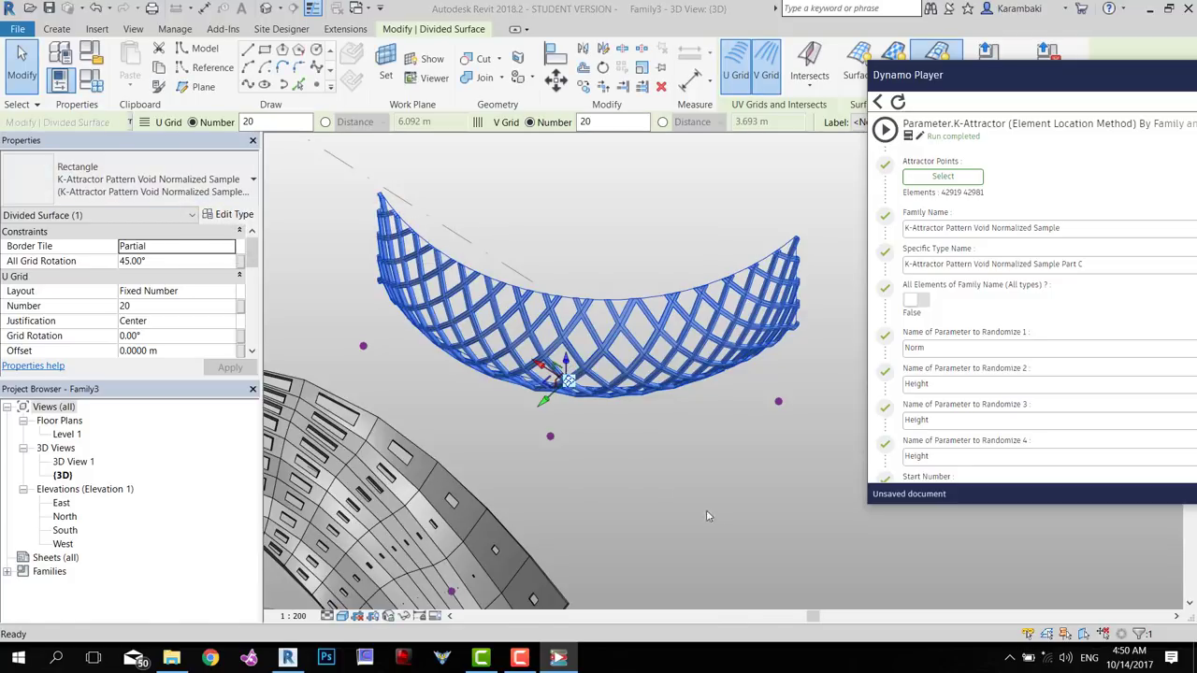
left_click(885, 129)
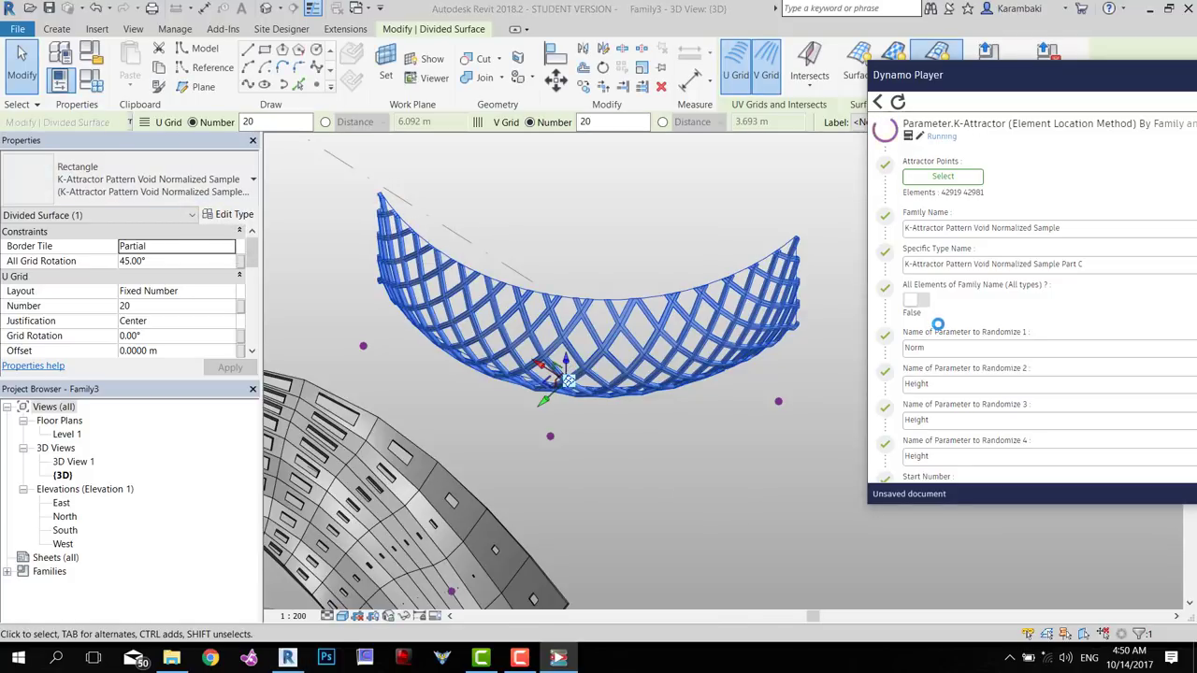
scroll(939, 324, "down", 10)
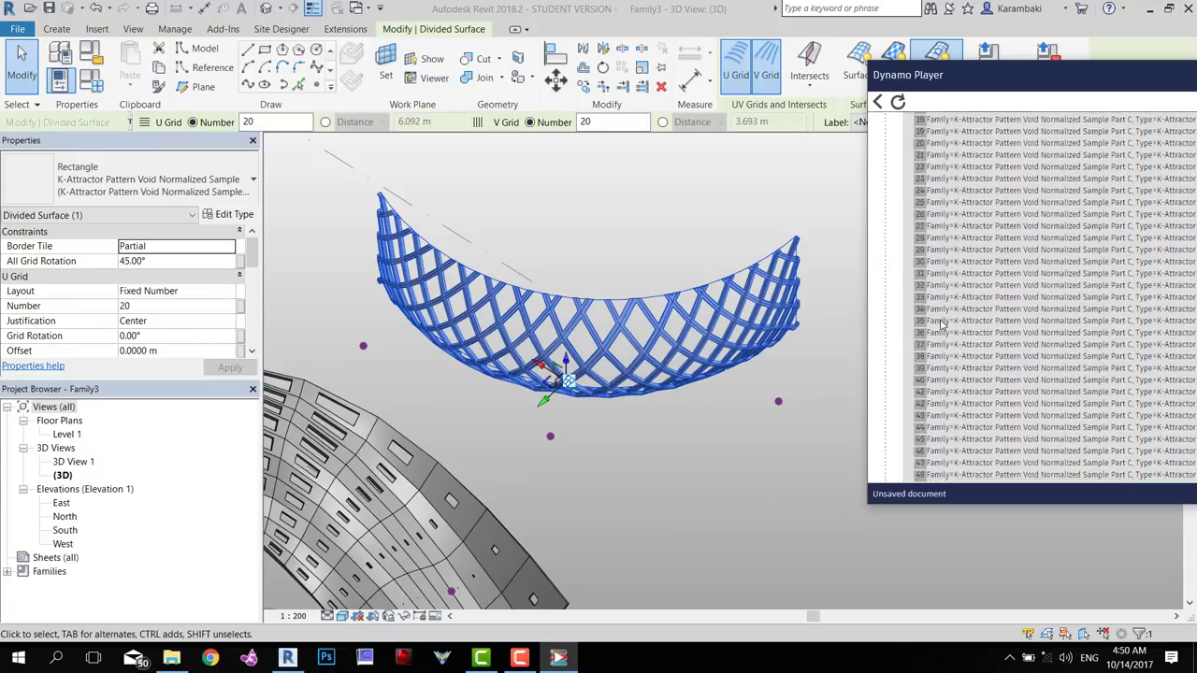
scroll(925, 206, "down", 15)
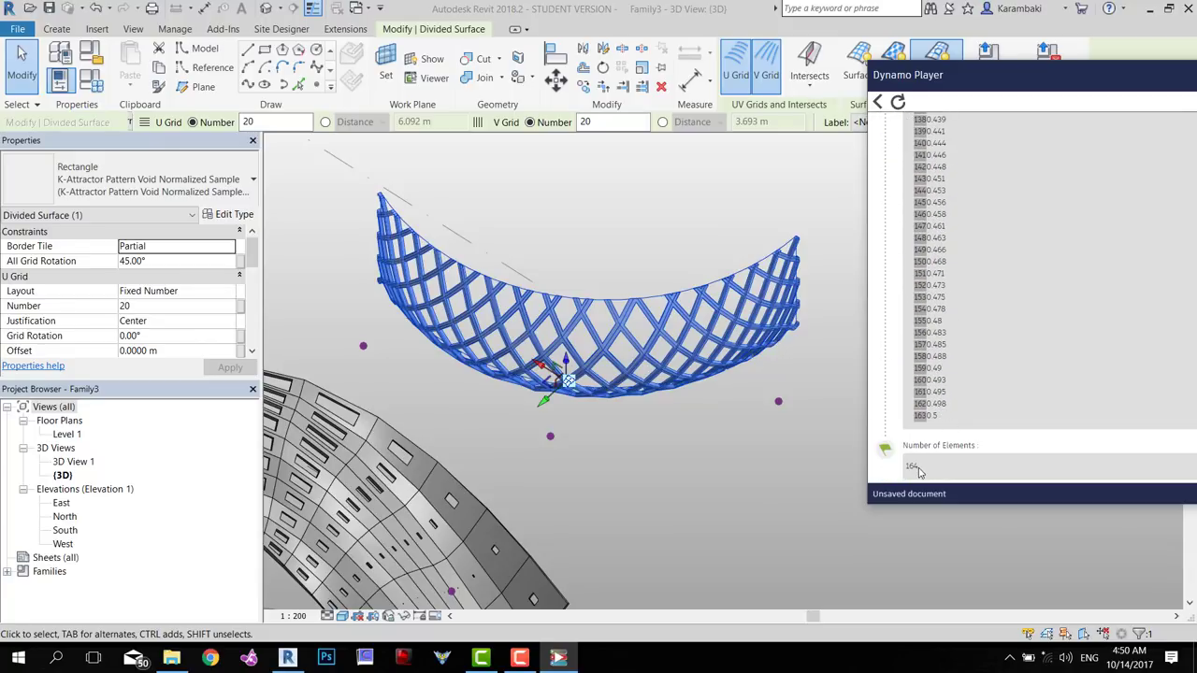
scroll(959, 349, "up", 20)
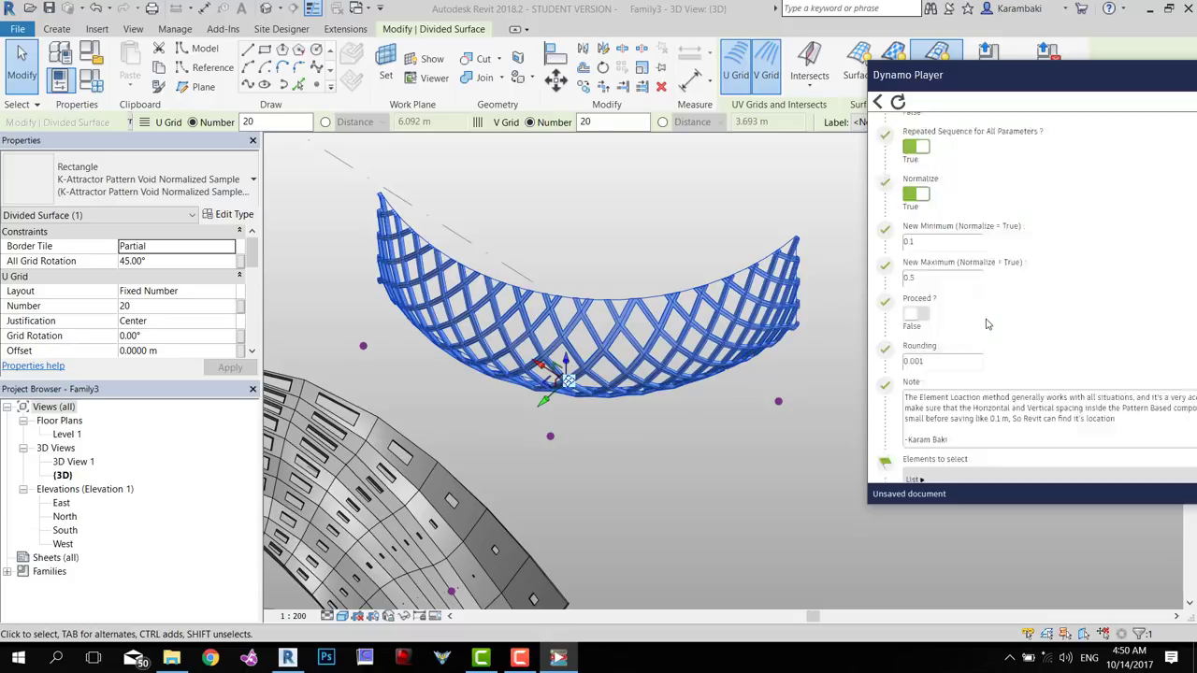
Set the script's Proceed option to True and run it on the Part C panels
scroll(978, 181, "down", 5)
scroll(916, 400, "down", 1)
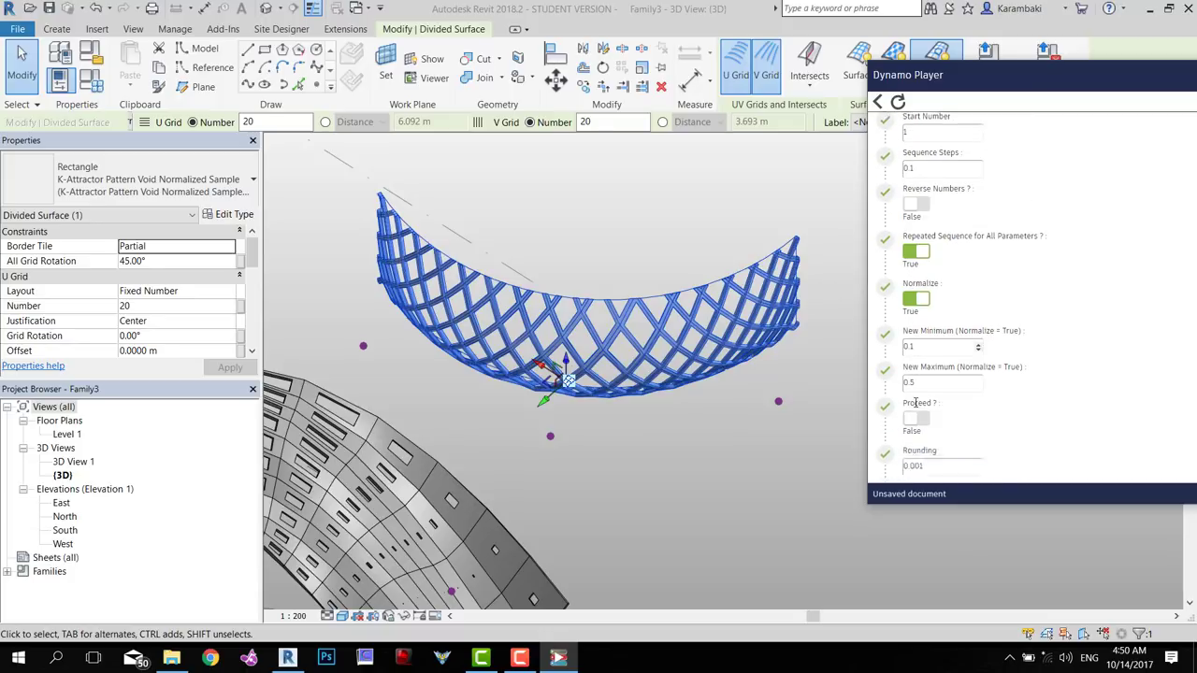
left_click(918, 408)
scroll(919, 408, "up", 6)
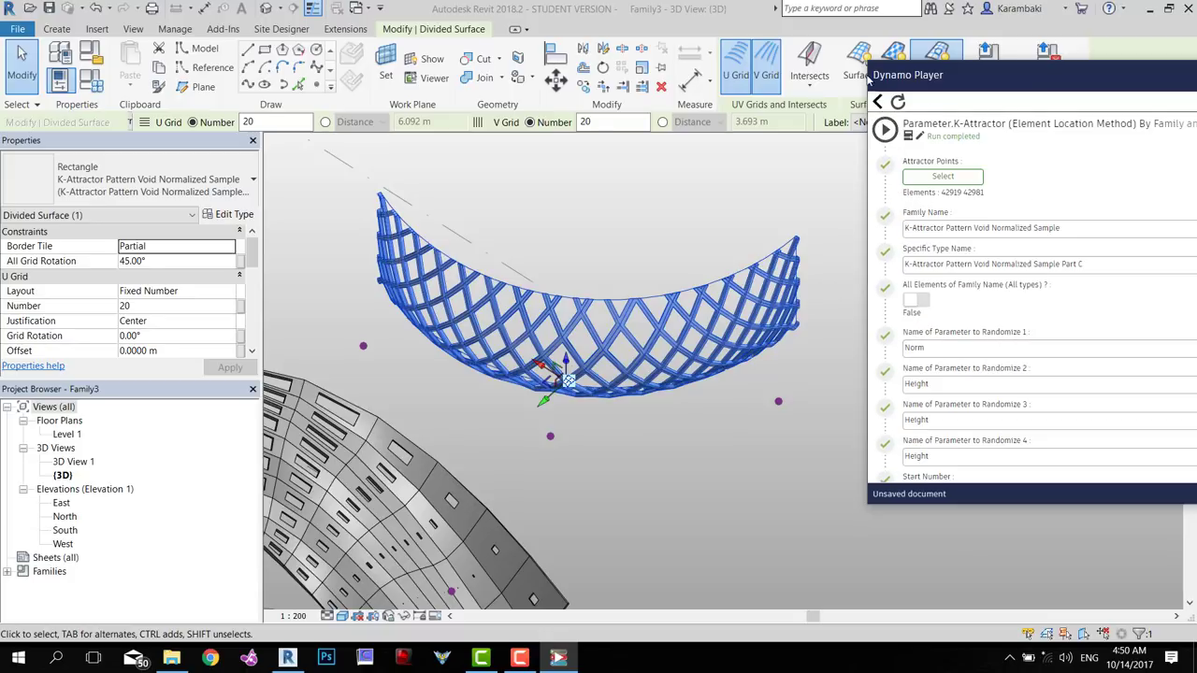
left_click(885, 130)
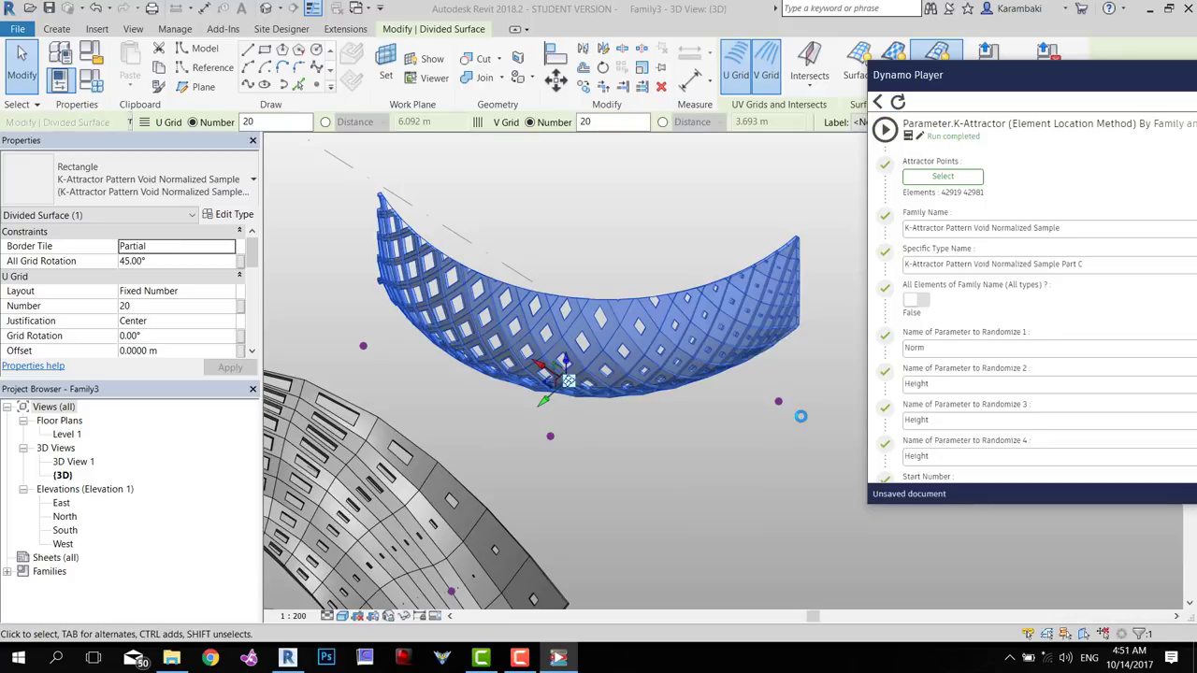
left_click(766, 458)
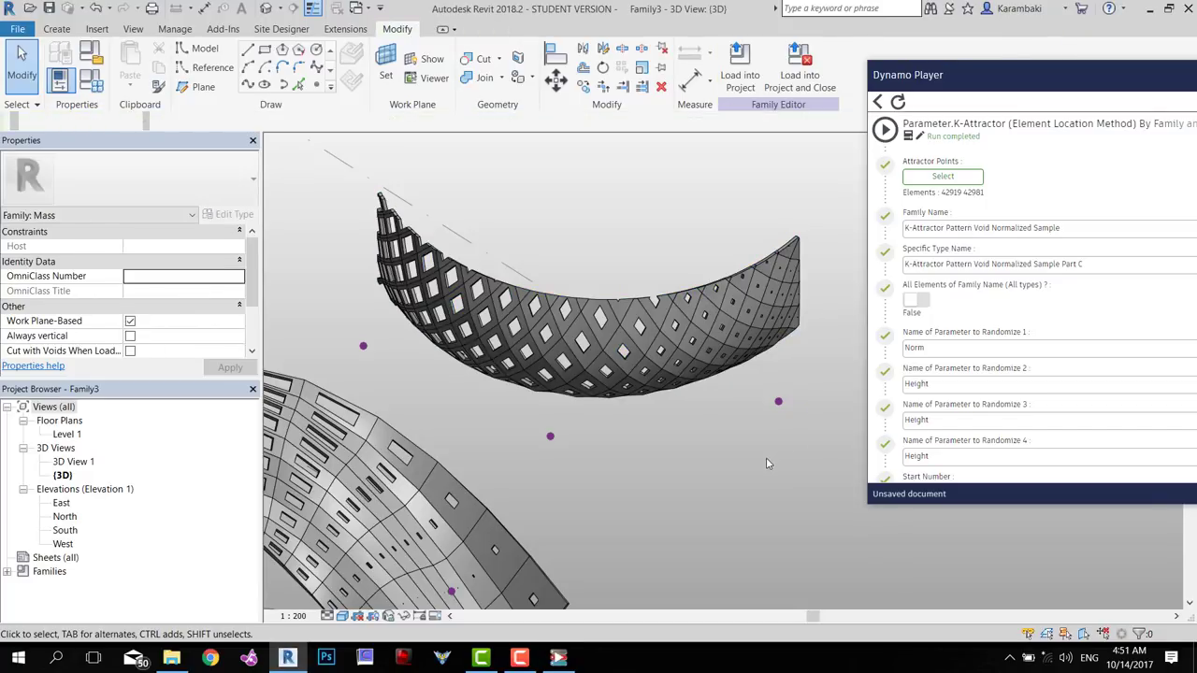
Temporarily isolate the three reference points around the outer side of the diagrid surface
left_click_drag(749, 474, 812, 386)
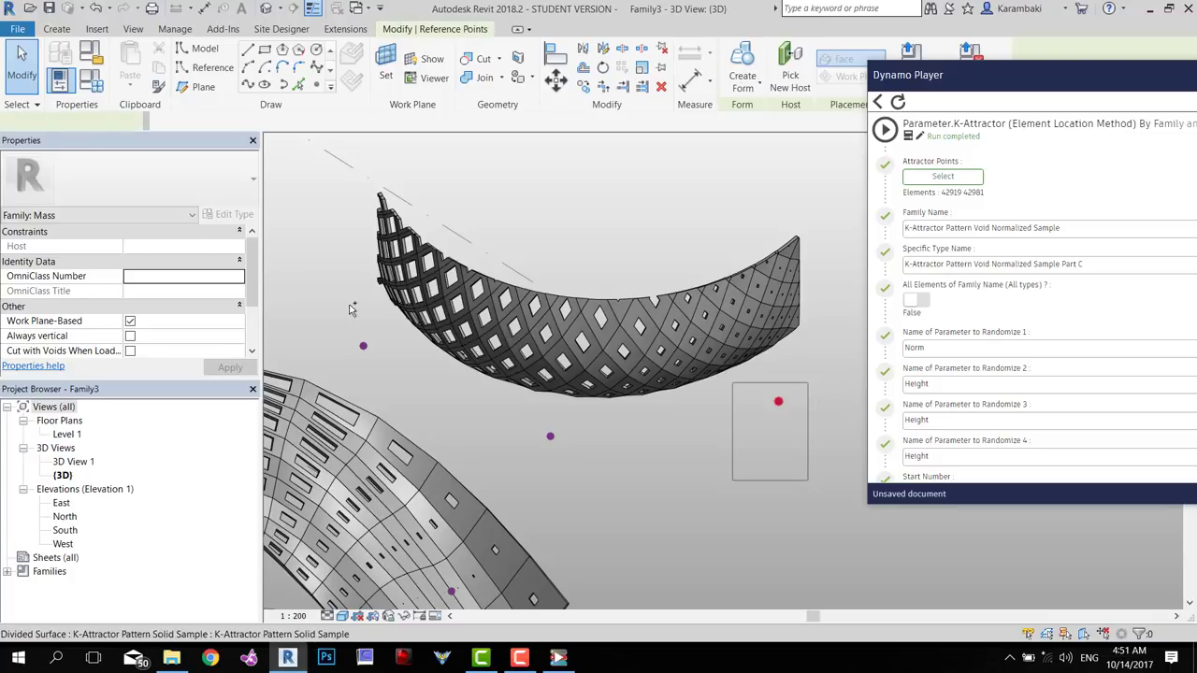
left_click_drag(336, 302, 591, 500, "ctrl")
left_click(404, 616)
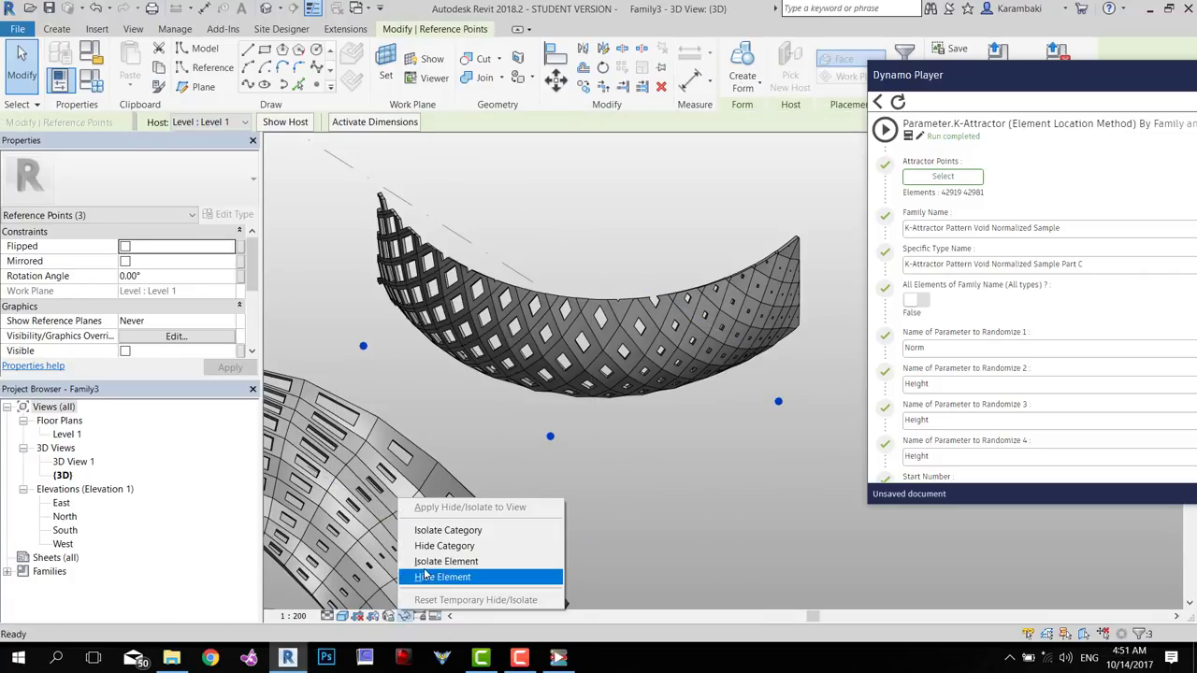
left_click(430, 562)
left_click(648, 424)
Assign the three isolated reference points as the script's attractor points and run it with the temporary isolation reset
left_click(960, 178)
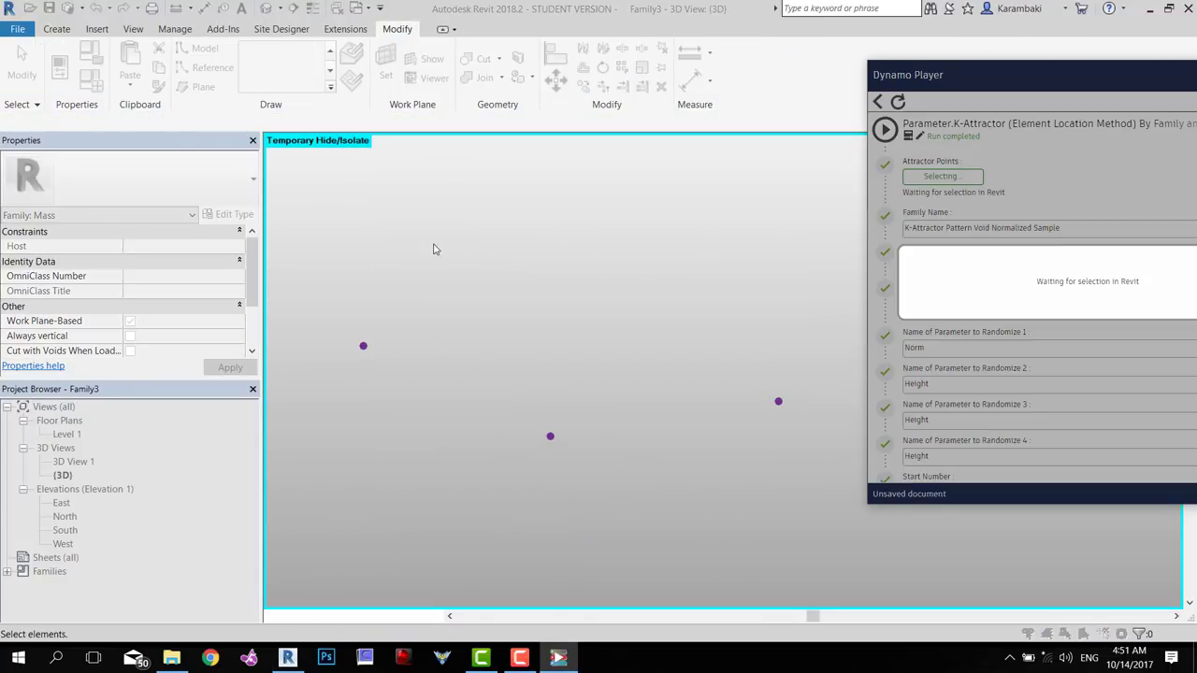
left_click_drag(315, 240, 850, 525)
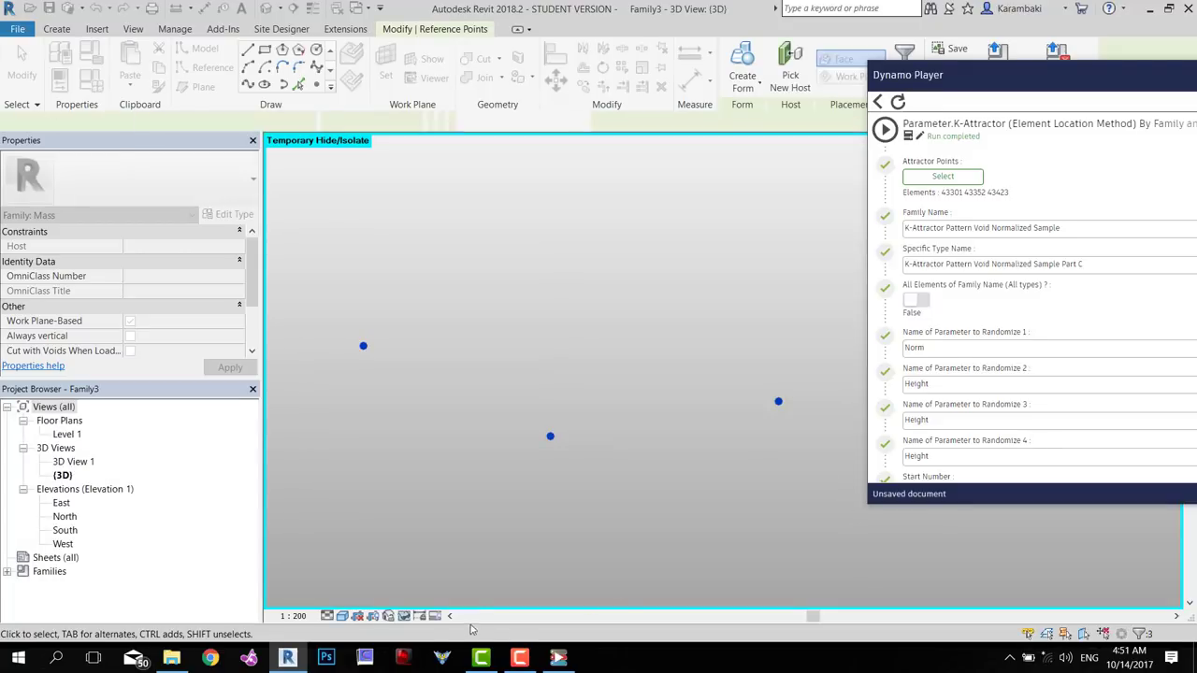
left_click(404, 615)
left_click(454, 599)
left_click(884, 130)
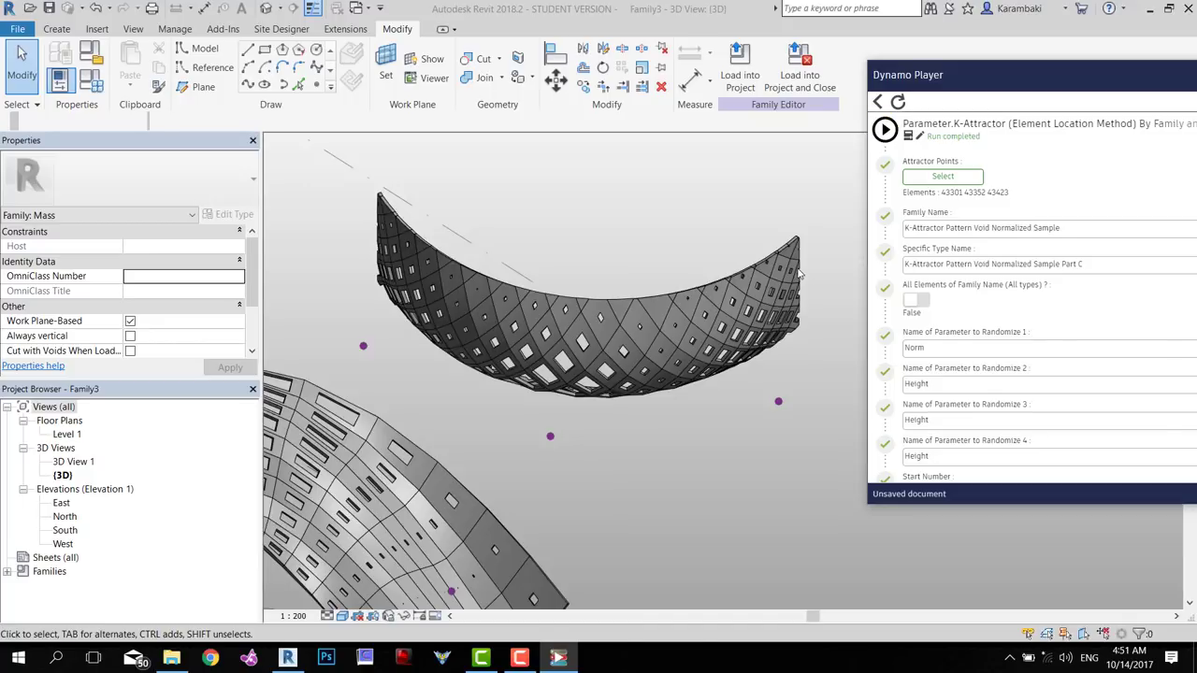
Raise the middle reference point vertically toward the diagrid surface's upper edge and rerun the attractor script
mouse_move(805, 539)
middle_mouse_down("shift")
mouse_move(827, 266)
mouse_move(802, 515)
middle_mouse_up("shift")
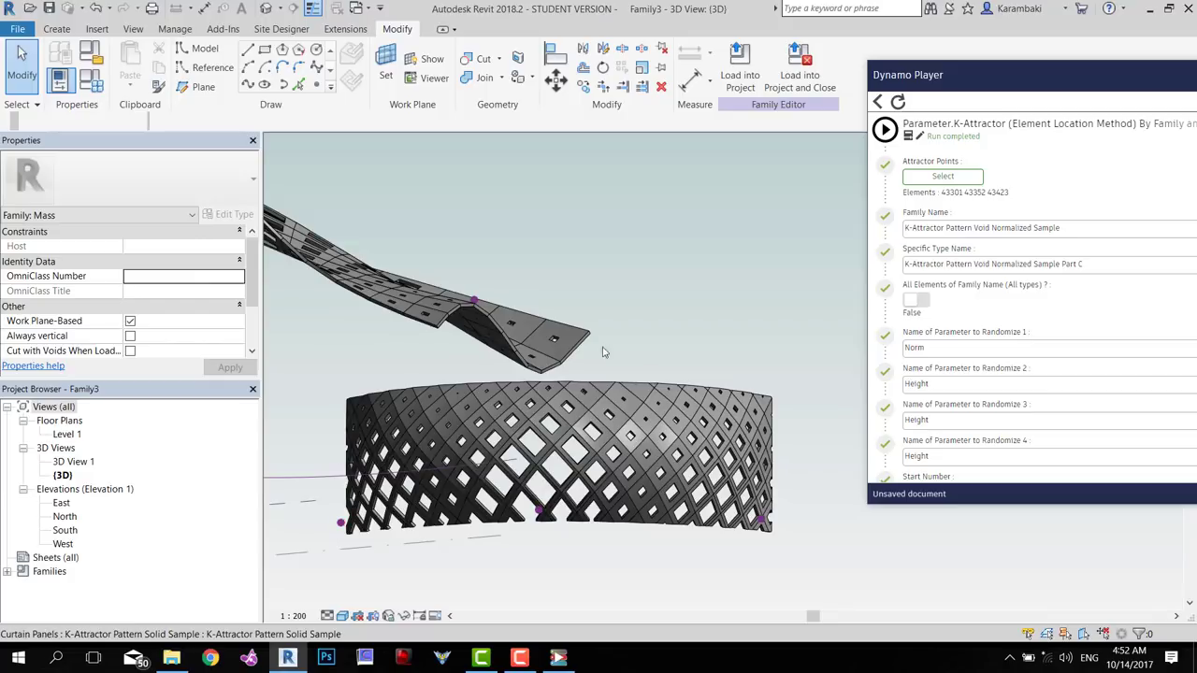
middle_click_drag(628, 412, 557, 495, "shift")
left_click_drag(540, 478, 572, 436)
middle_click_drag(598, 484, 569, 453, "shift")
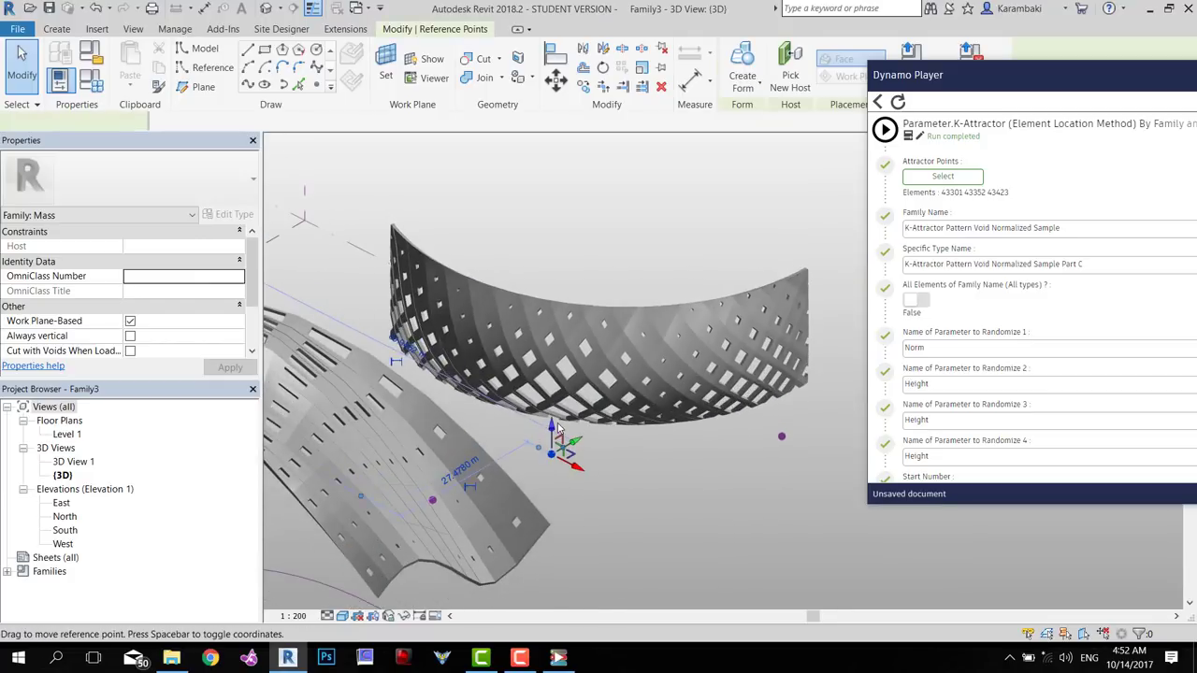
left_click_drag(552, 426, 549, 289)
key("Escape")
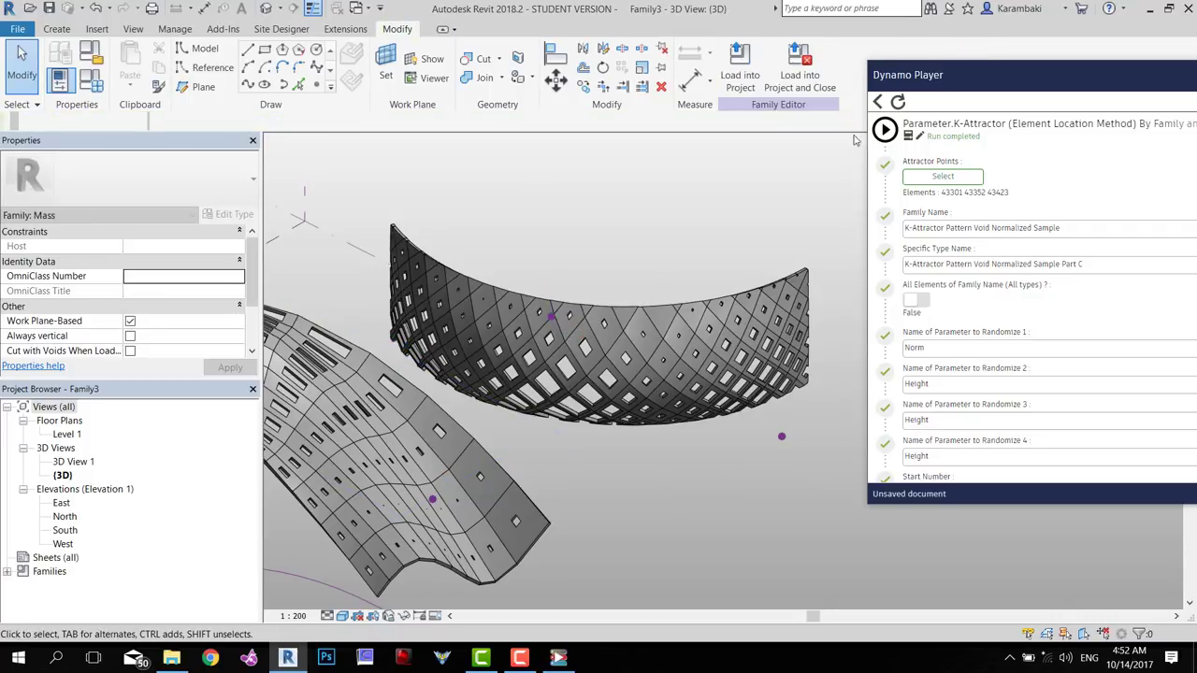
left_click(881, 129)
left_click(883, 129)
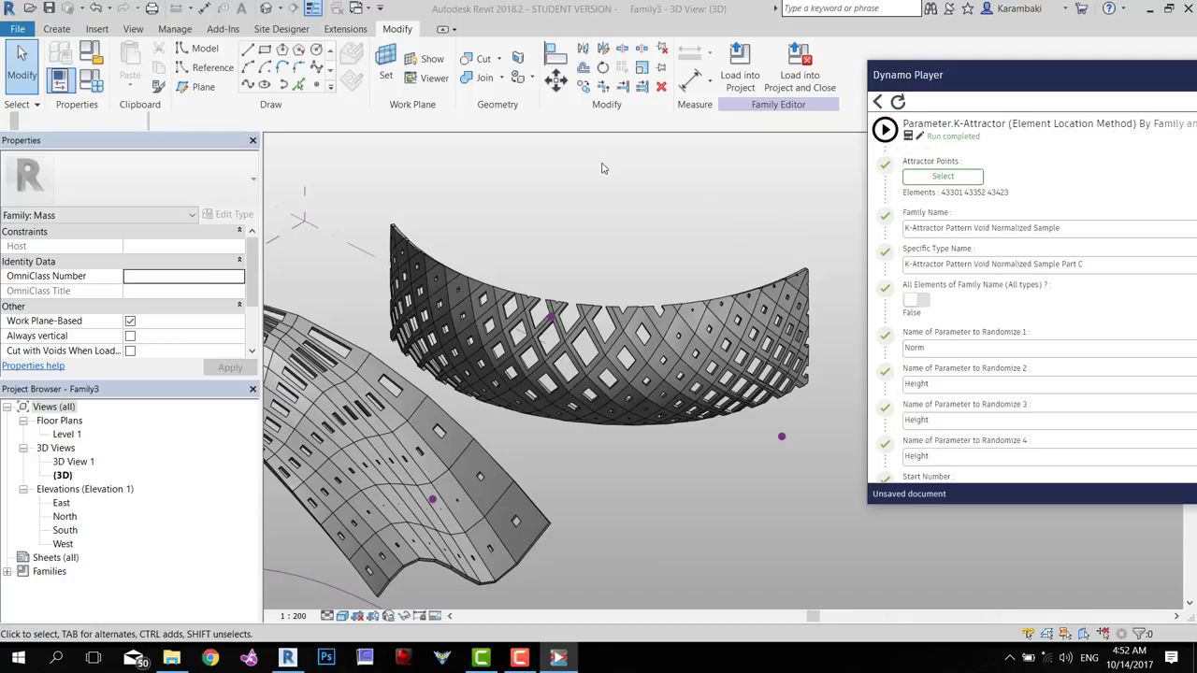
Delete the raised middle reference point in front of the diagrid surface
middle_click_drag(624, 204, 515, 237, "shift")
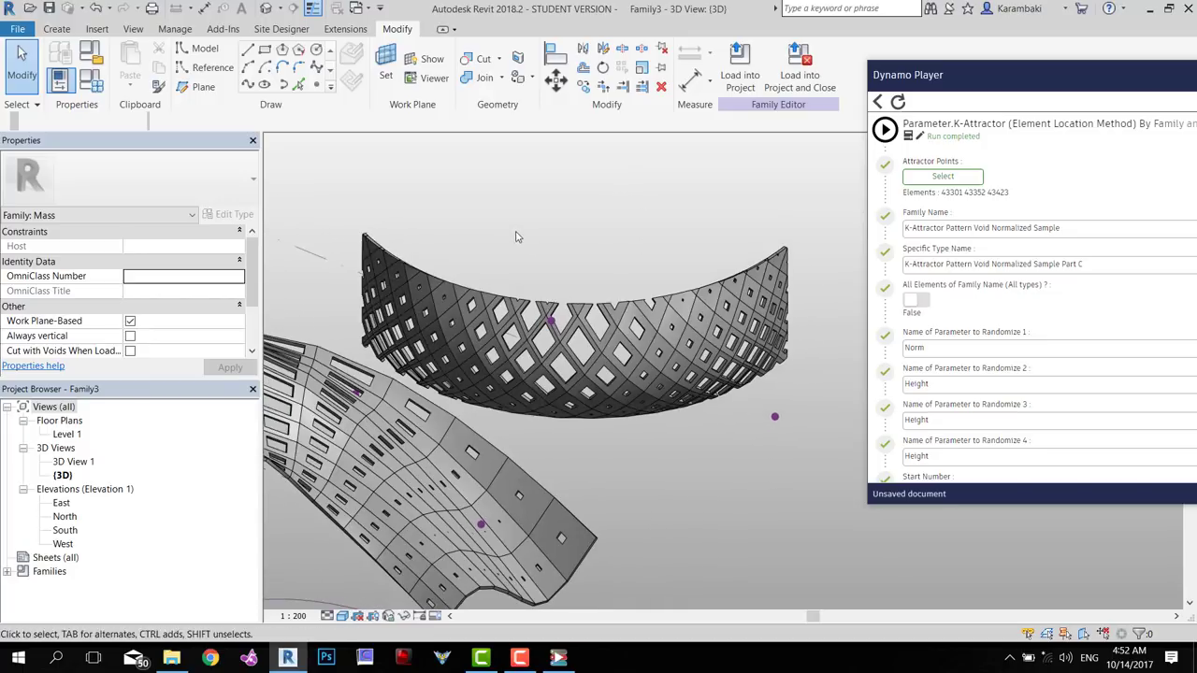
left_click_drag(507, 223, 638, 305)
key("Delete")
Raise the reference point at the diagrid surface's right end toward its upper edge and rerun the attractor script
left_click_drag(762, 467, 809, 379)
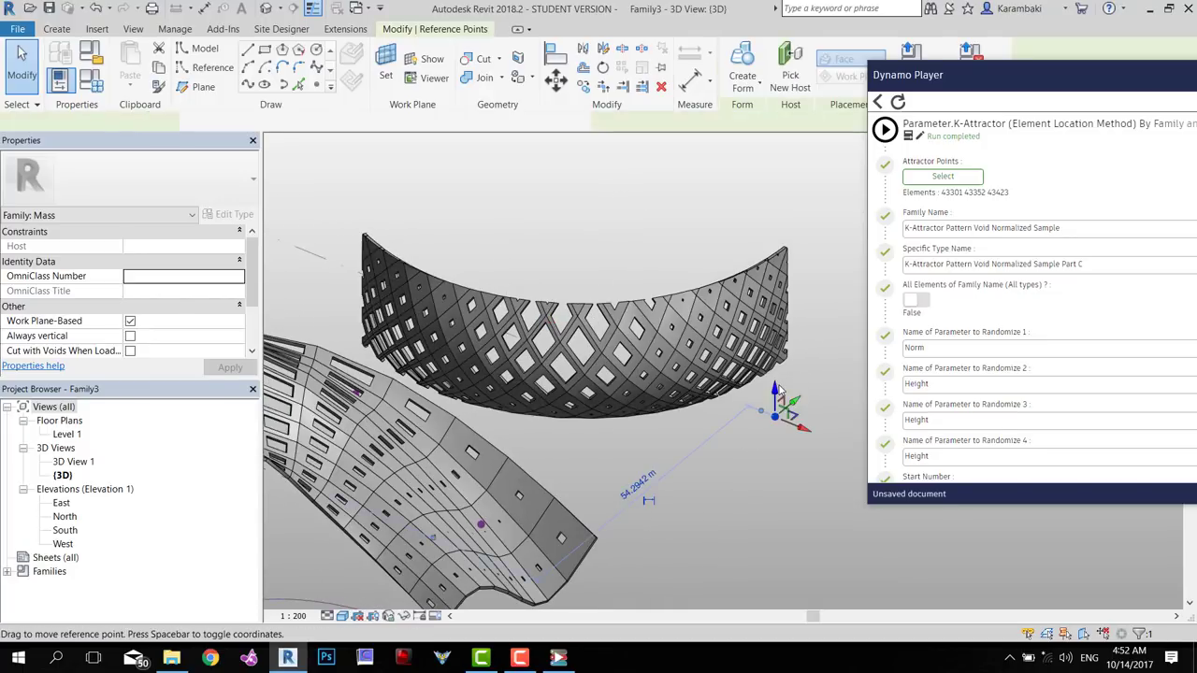
left_click(758, 450)
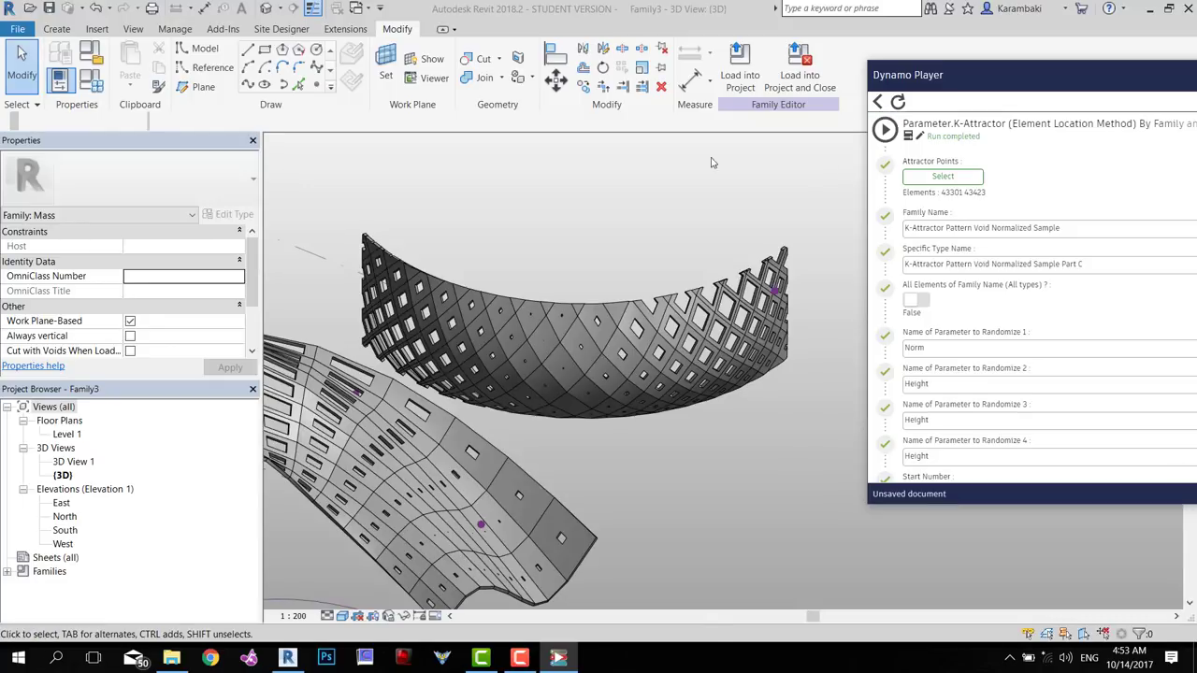
Sketch an S-shaped spline model line on Level 1 in the empty area beside the existing curved surfaces
middle_click_drag(553, 181, 736, 283, "shift")
middle_click_drag(280, 266, 479, 282)
scroll(479, 282, "up", 5)
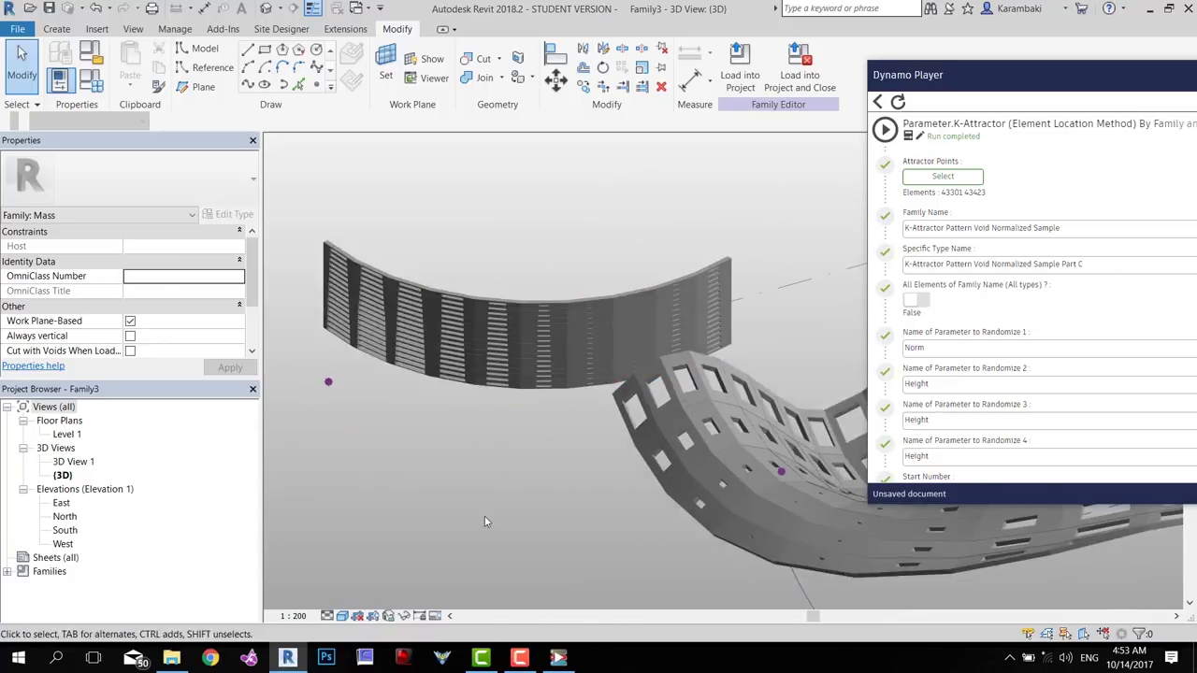
middle_click_drag(486, 522, 603, 204, "shift")
middle_click_drag(528, 199, 589, 325, "shift")
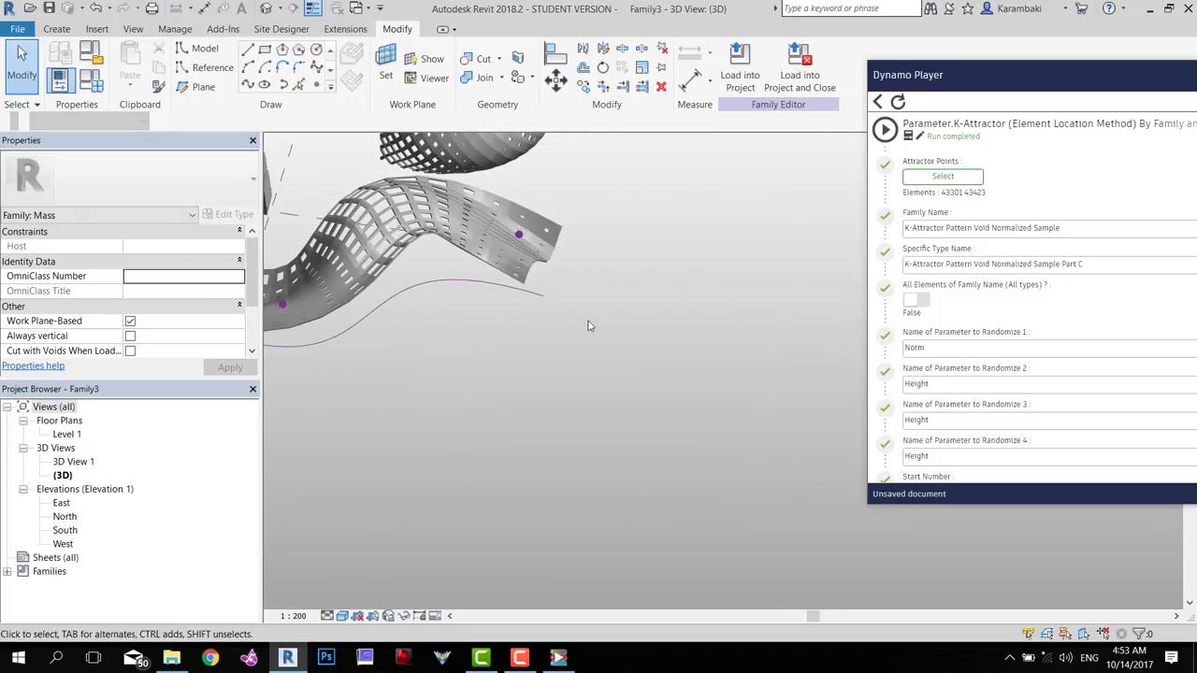
left_click(316, 67)
middle_click_drag(580, 395, 577, 259)
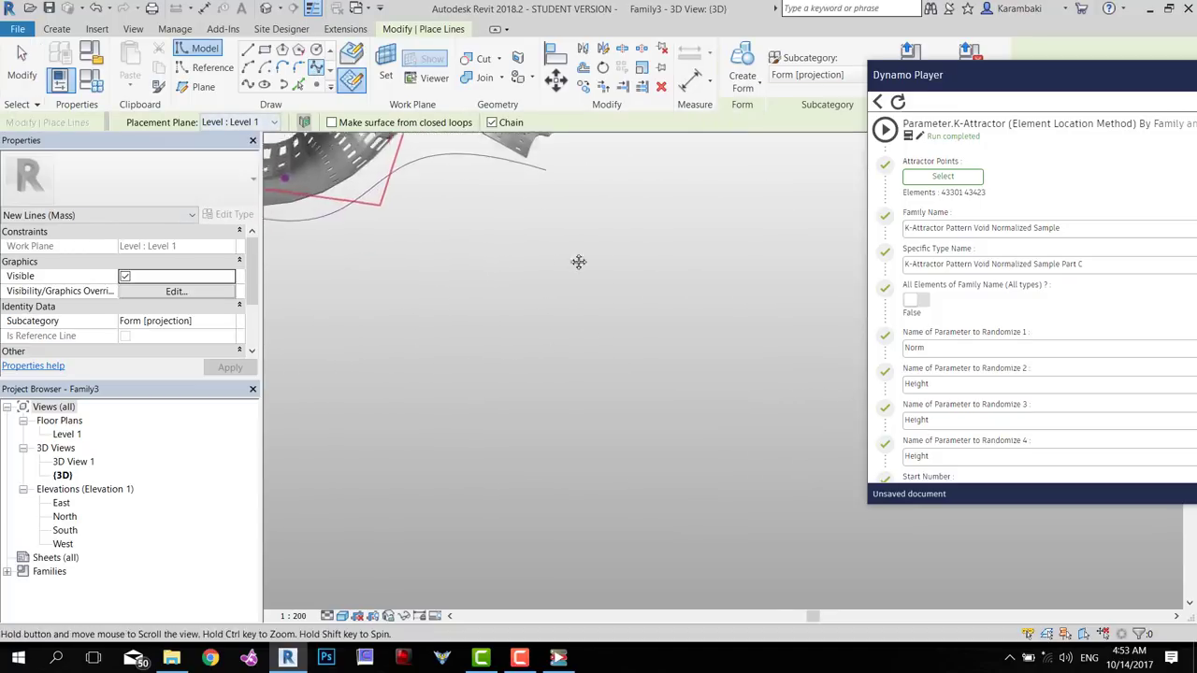
left_click(315, 338)
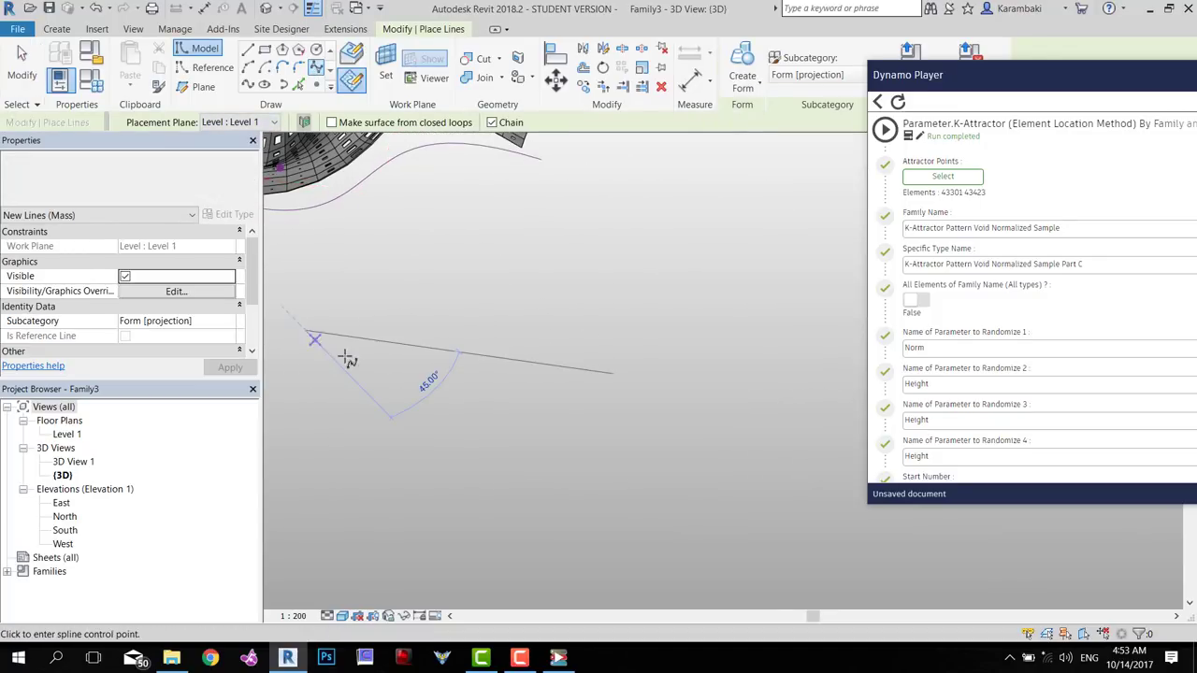
left_click(527, 349)
left_click(756, 284)
key("Escape")
key("Escape")
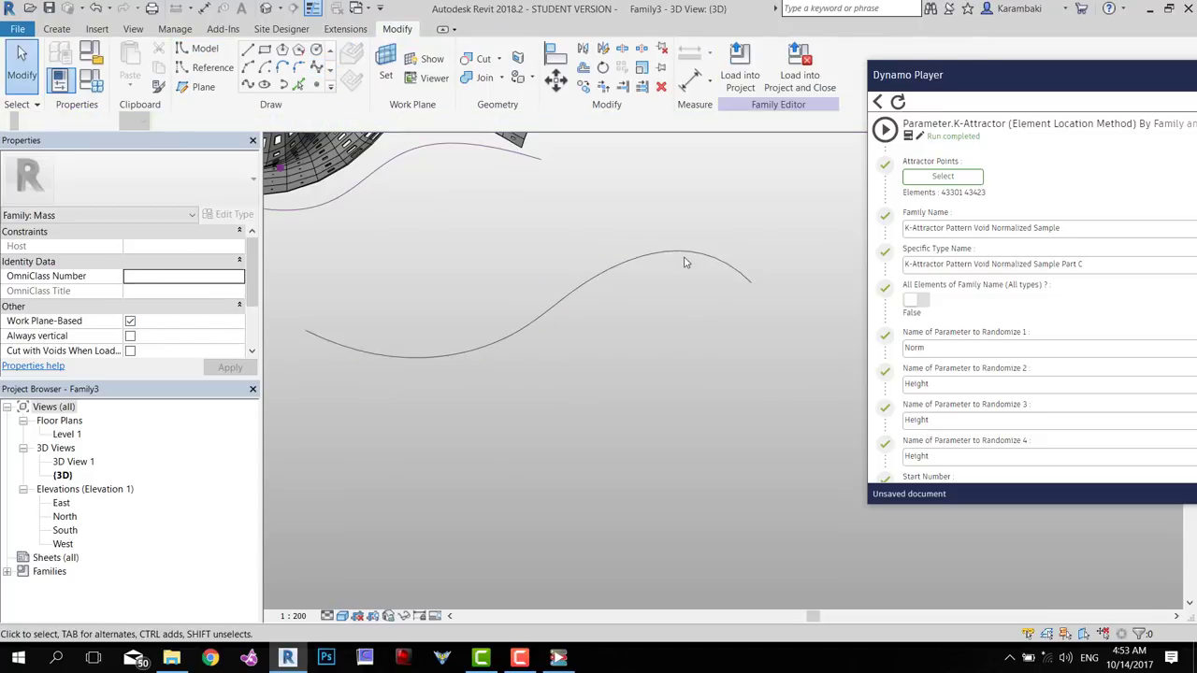
Stretch the new spline's far end outward to about 195 m total length and convert the spline to a reference line
left_click(685, 255)
left_click_drag(753, 284, 804, 254)
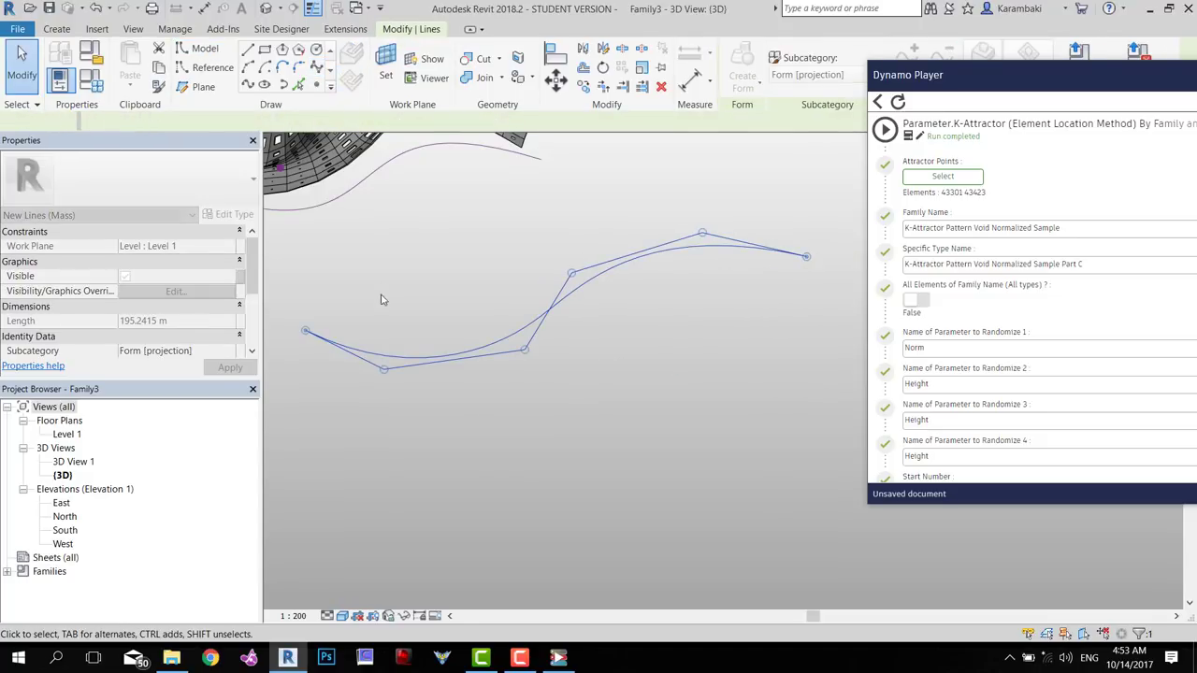
scroll(126, 299, "down", 2)
left_click(126, 306)
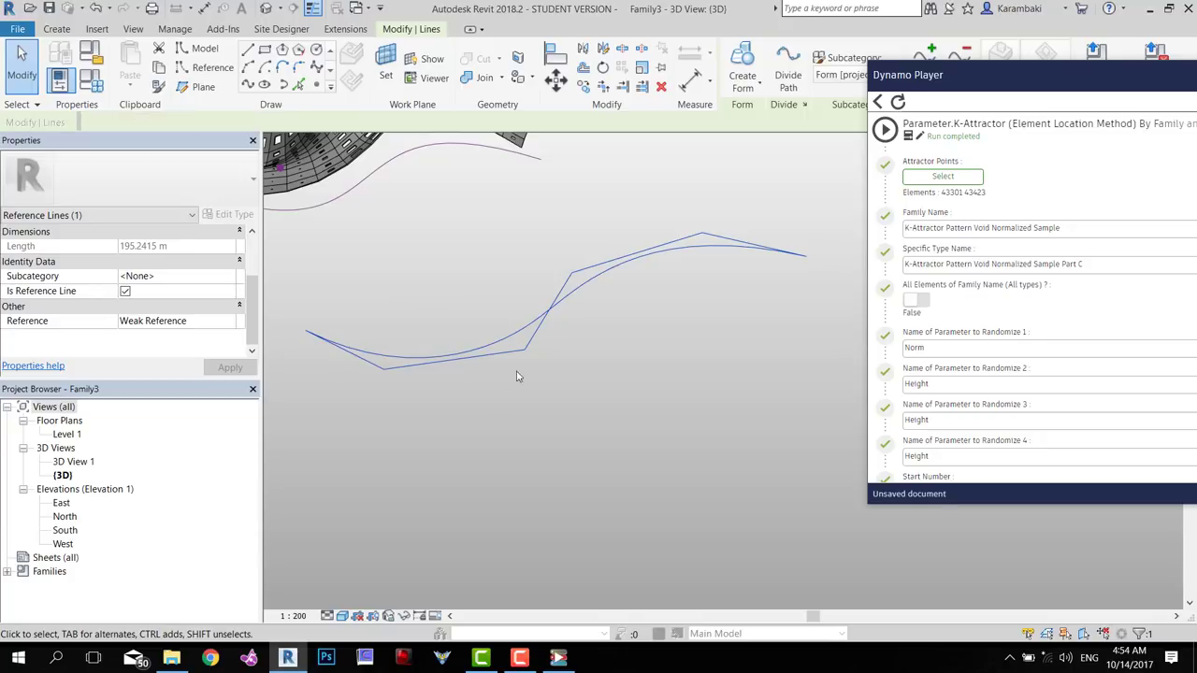
left_click(316, 85)
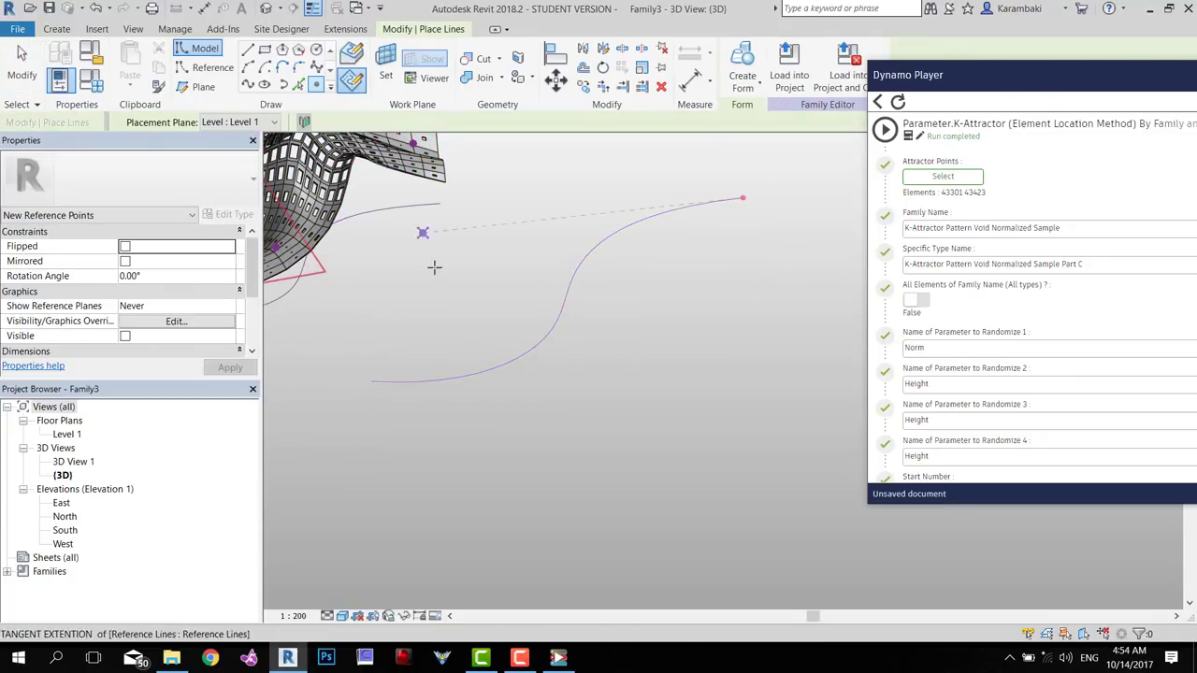
middle_click_drag(433, 267, 558, 403, "shift")
scroll(560, 402, "up", 1)
key("Escape")
Divide the S-shaped reference line as a path with 80 nodes
left_click(548, 354)
middle_click_drag(670, 270, 641, 333)
left_click(788, 74)
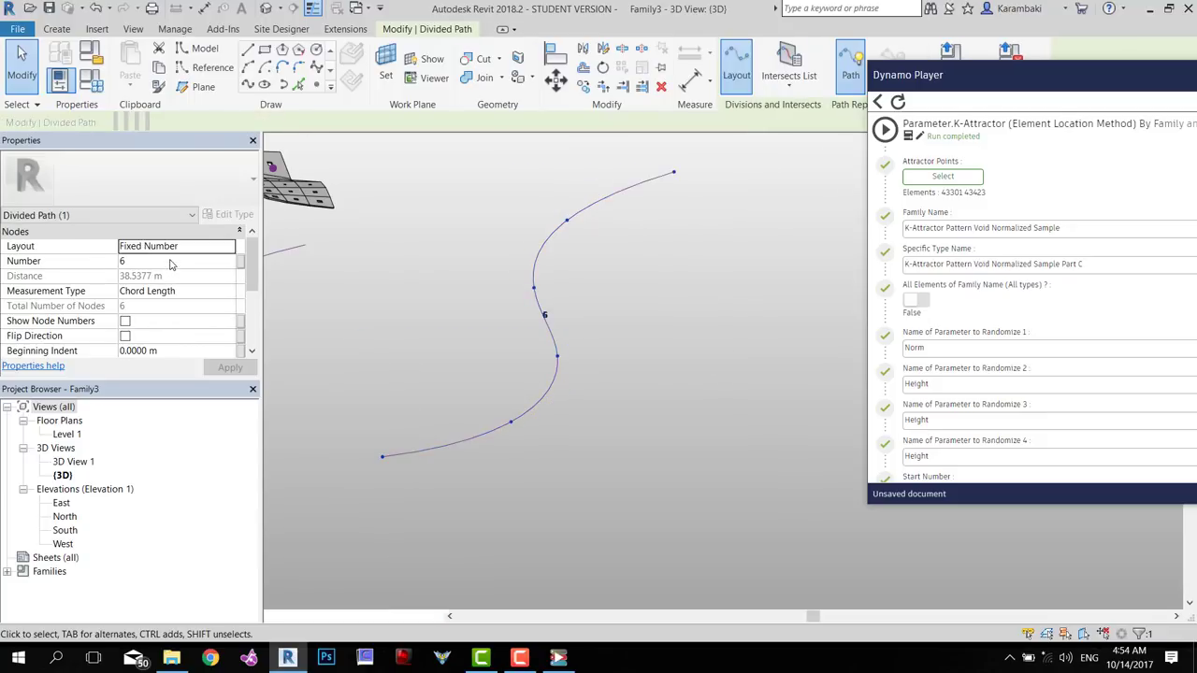
left_click(171, 262)
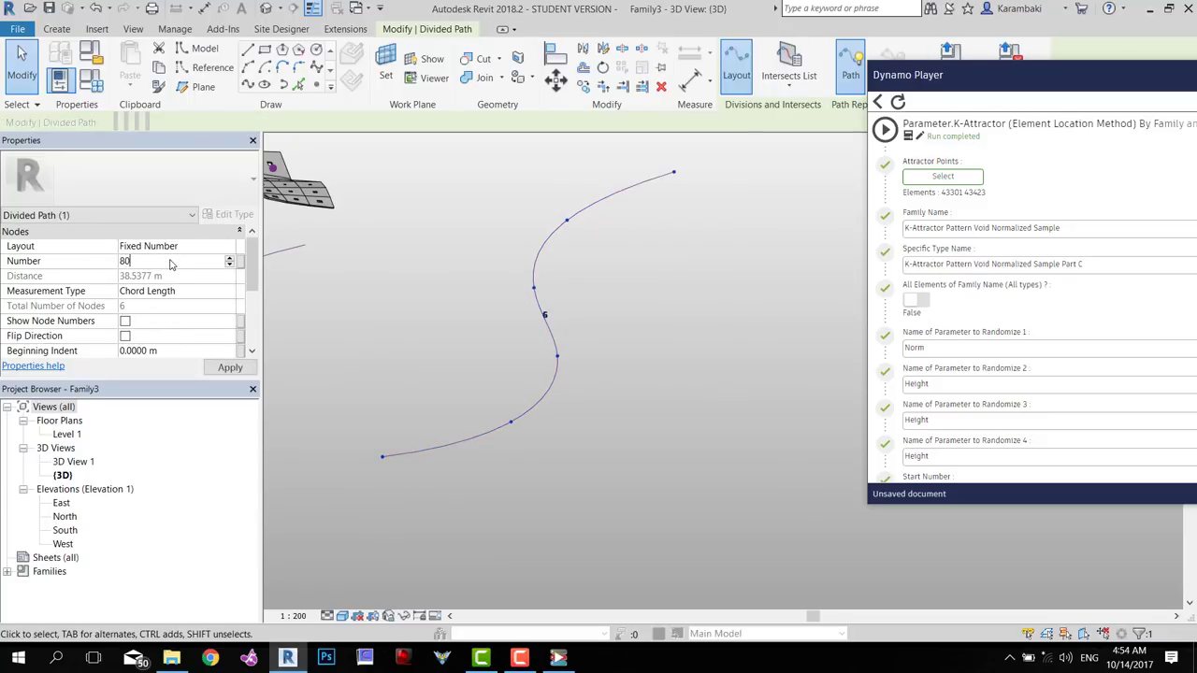
type("80")
key("Return")
middle_click_drag(396, 326, 539, 333, "shift")
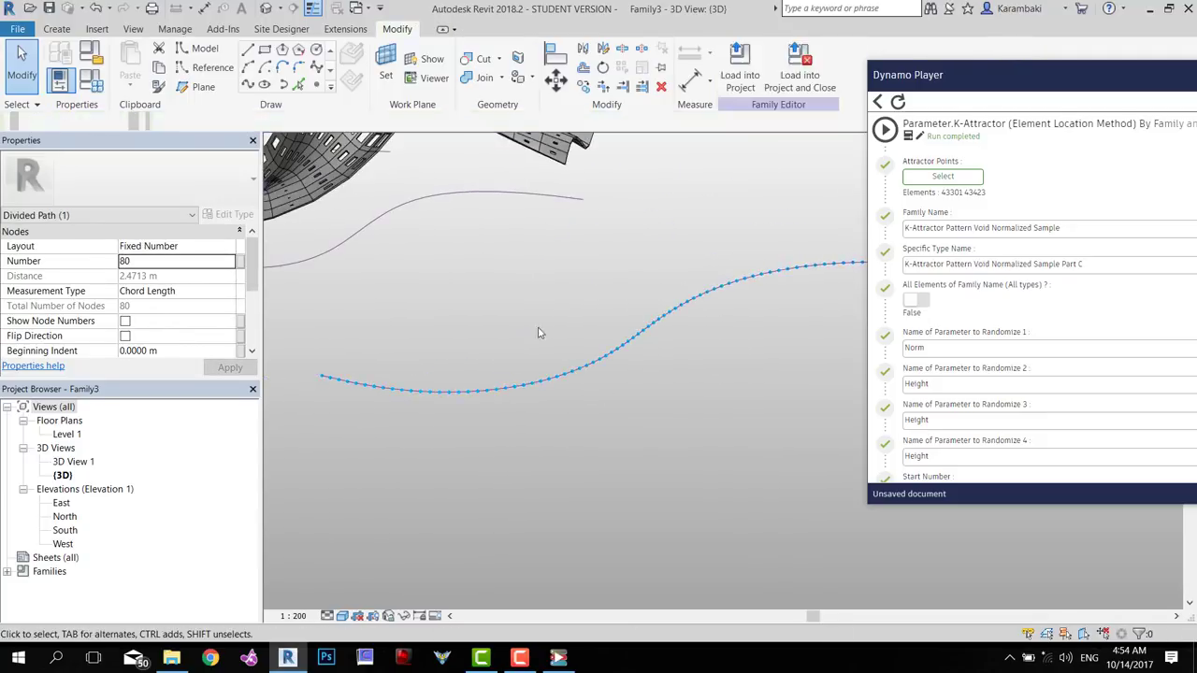
key("Escape")
Place a K-Attractor Adaptive Sample component on the divided path's first node and repeat it along the whole path
left_click(56, 29)
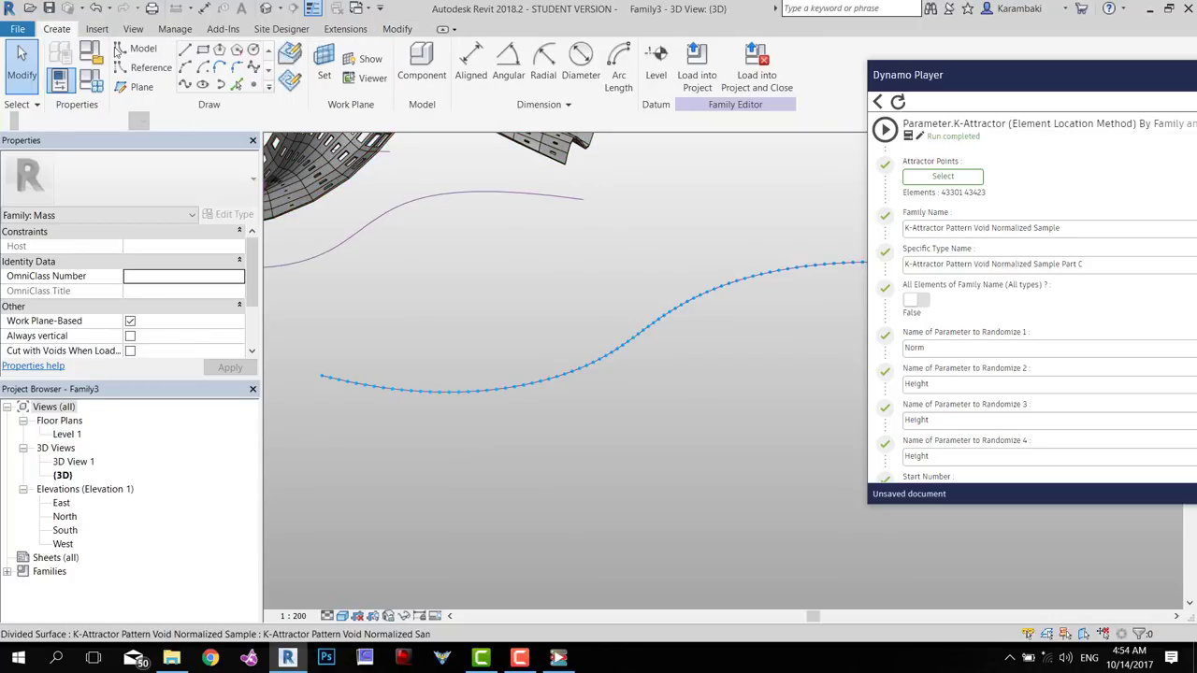
key("c")
key("m")
left_click(131, 173)
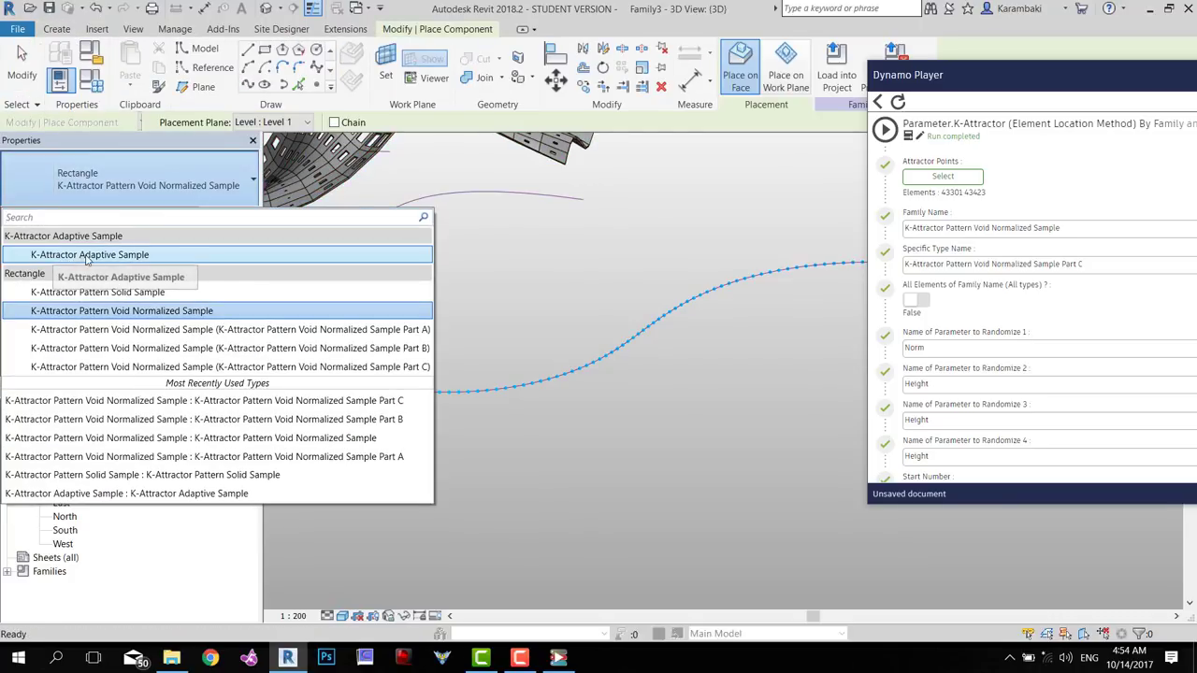
left_click(67, 256)
left_click(315, 373)
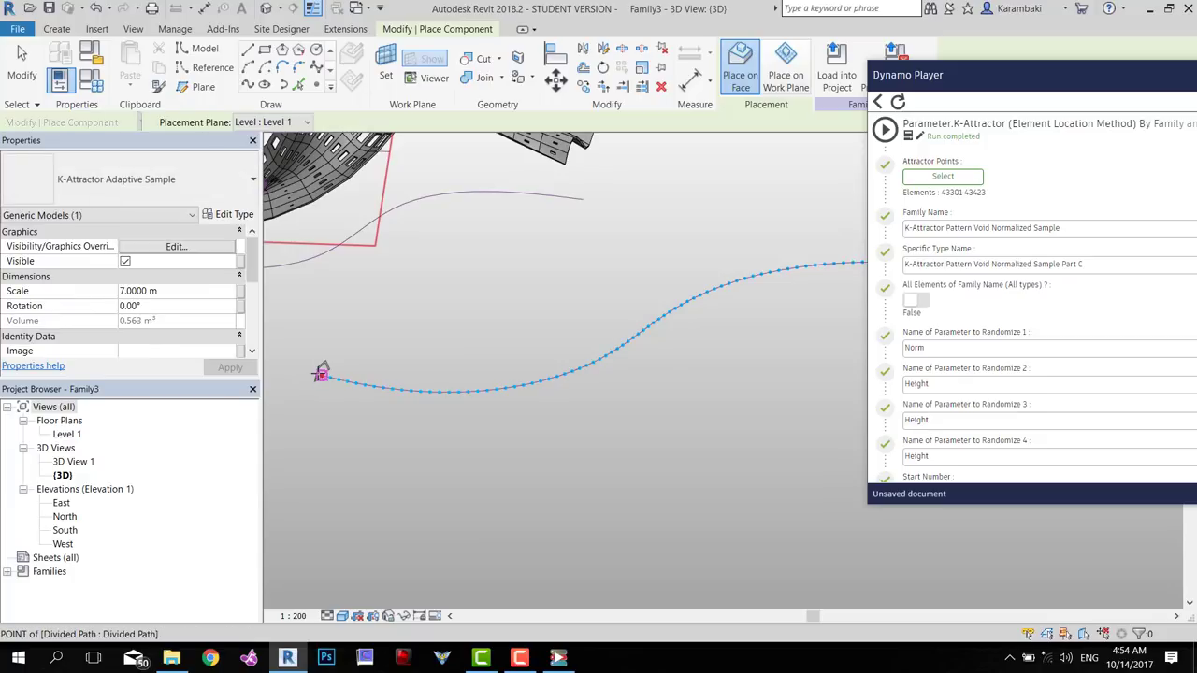
key("Escape")
left_click(321, 371)
left_click(606, 68)
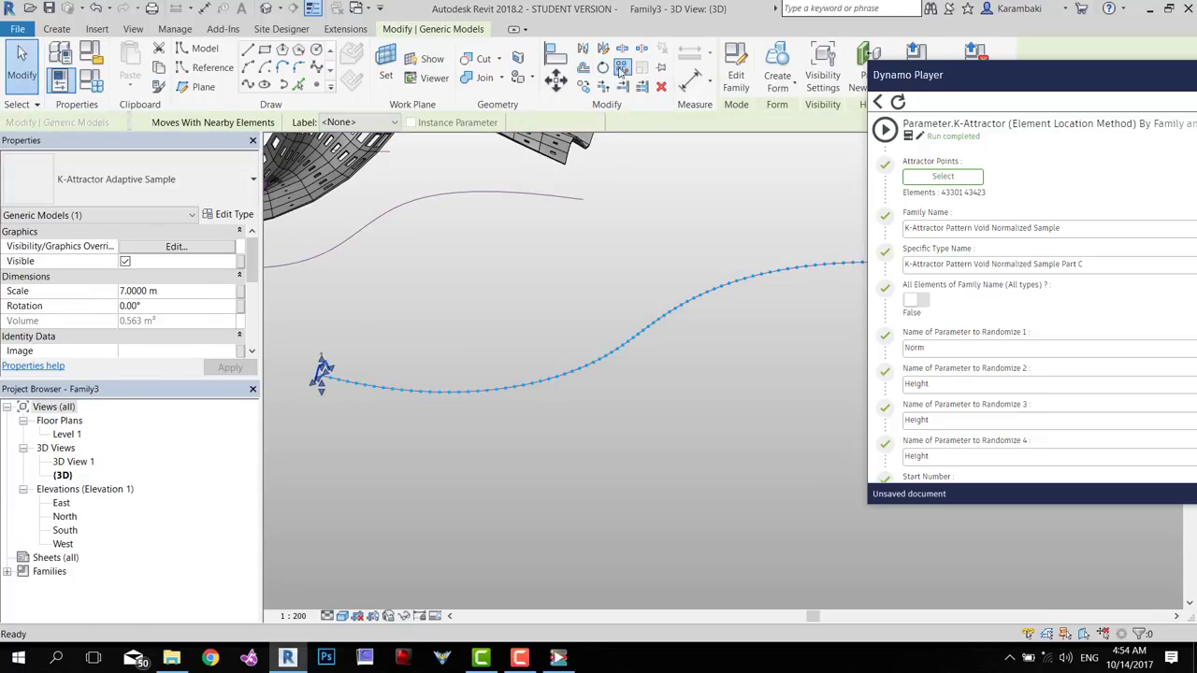
Set the K-Attractor Adaptive Sample type's Thickness to 0.25 m
left_click(234, 214)
left_click(539, 272)
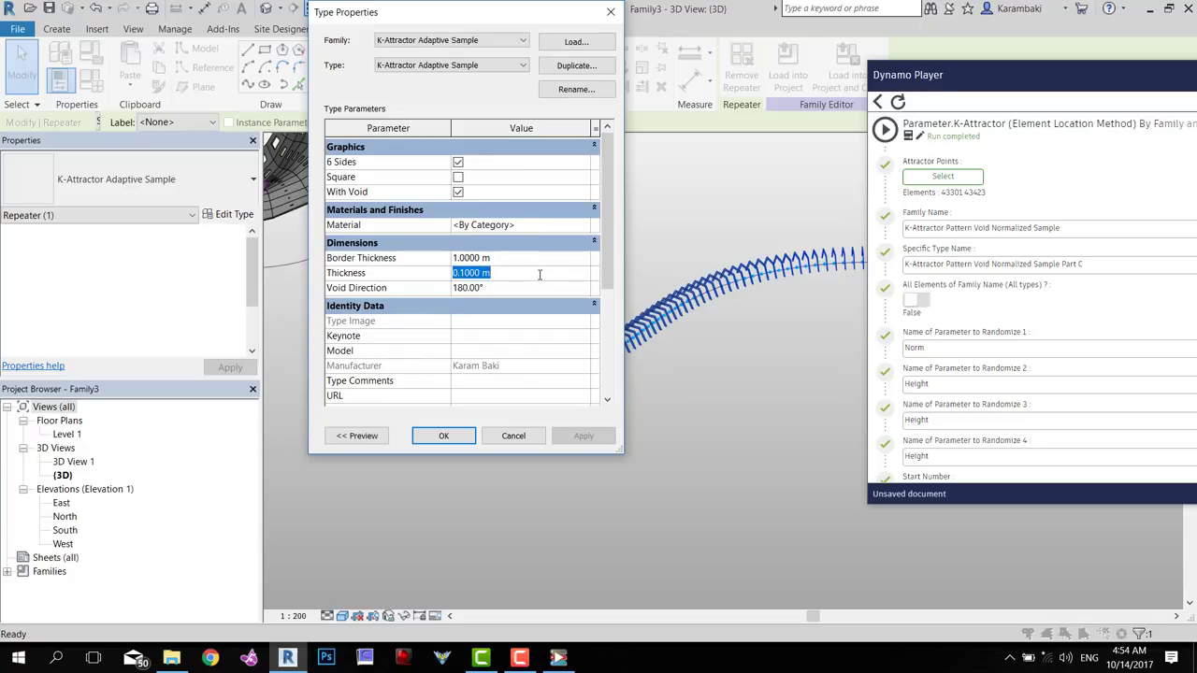
key("Return")
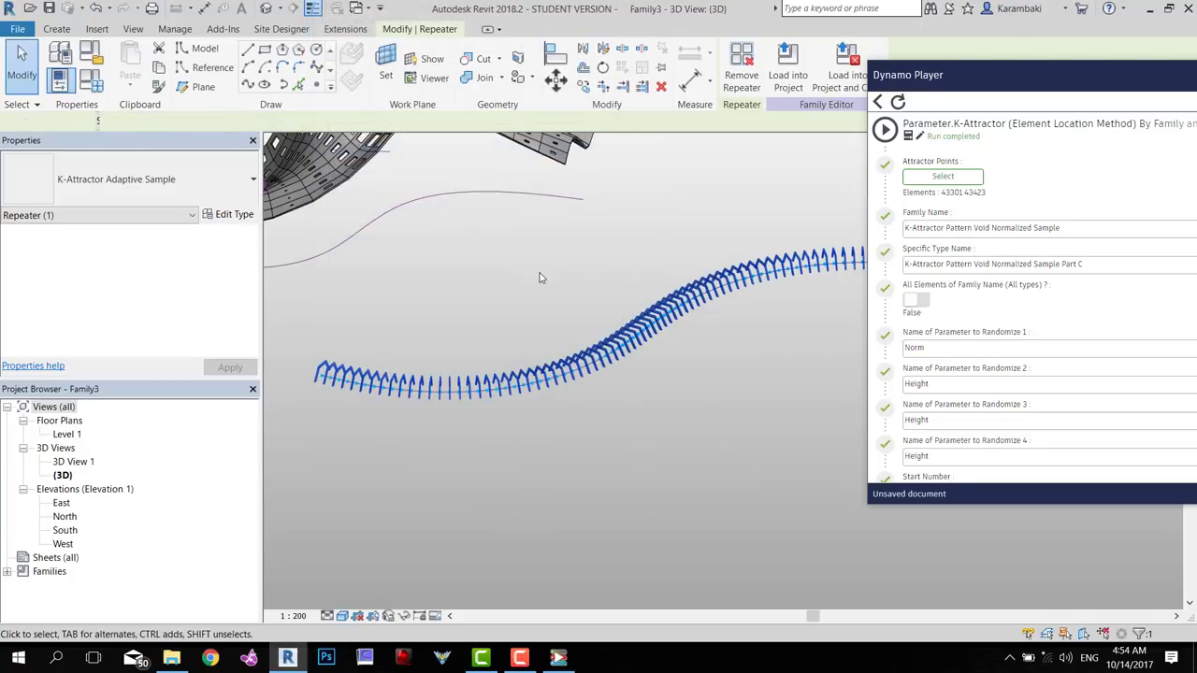
left_click(491, 529)
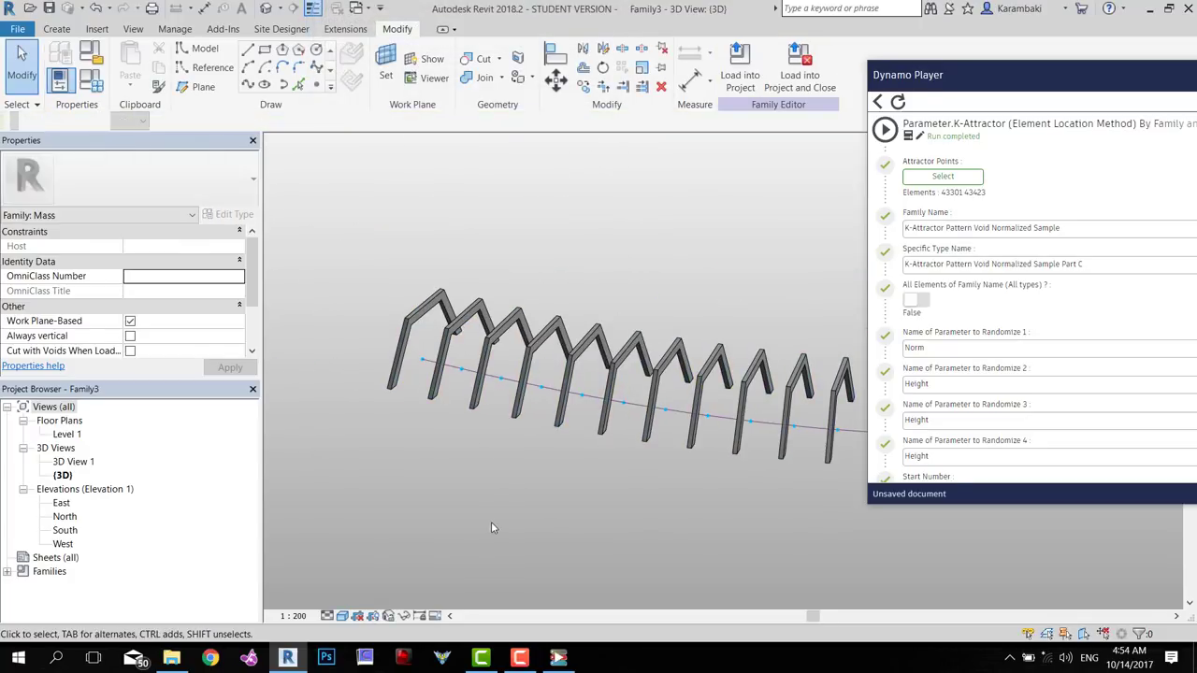
Set the Thickness of the repeated K-Attractor Adaptive Sample type to 0.4 m
left_click(435, 365)
left_click(234, 214)
left_click(520, 273)
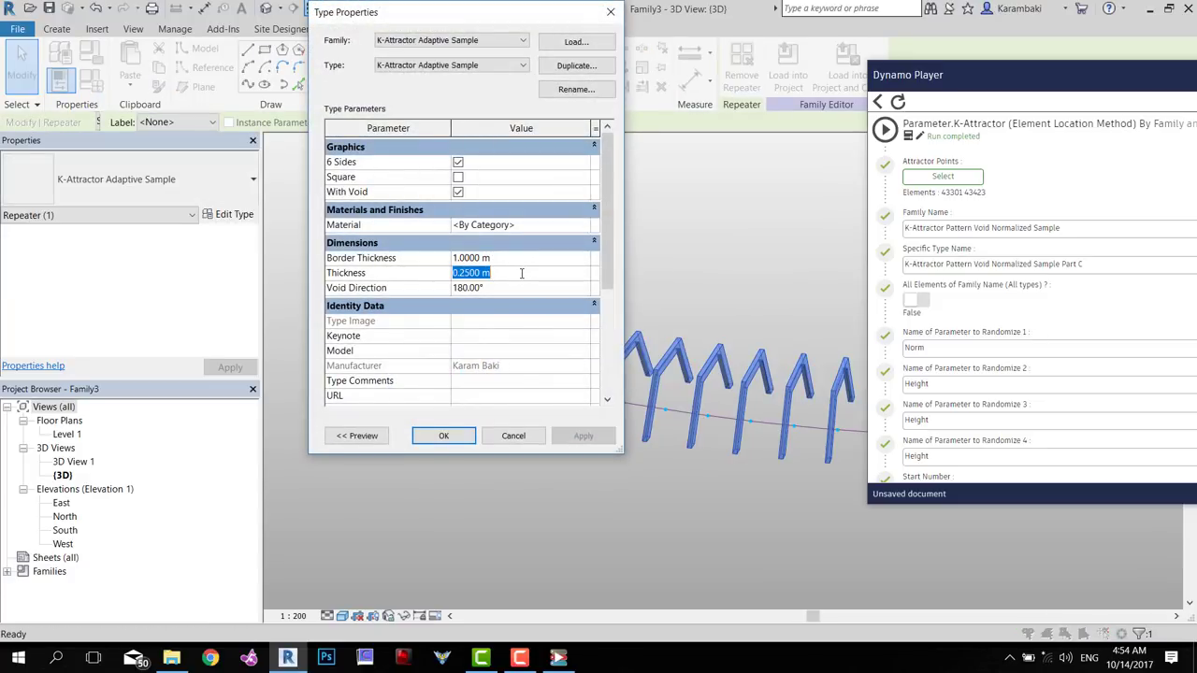
type("0.4000 m")
key("Return")
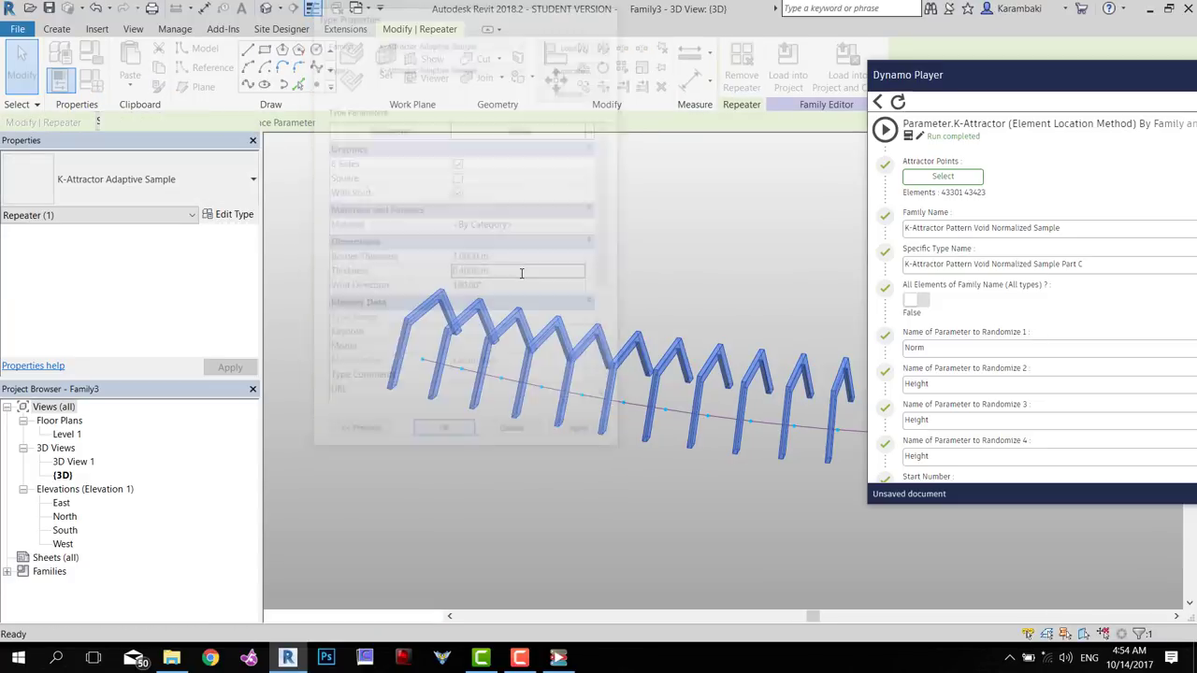
left_click(245, 218)
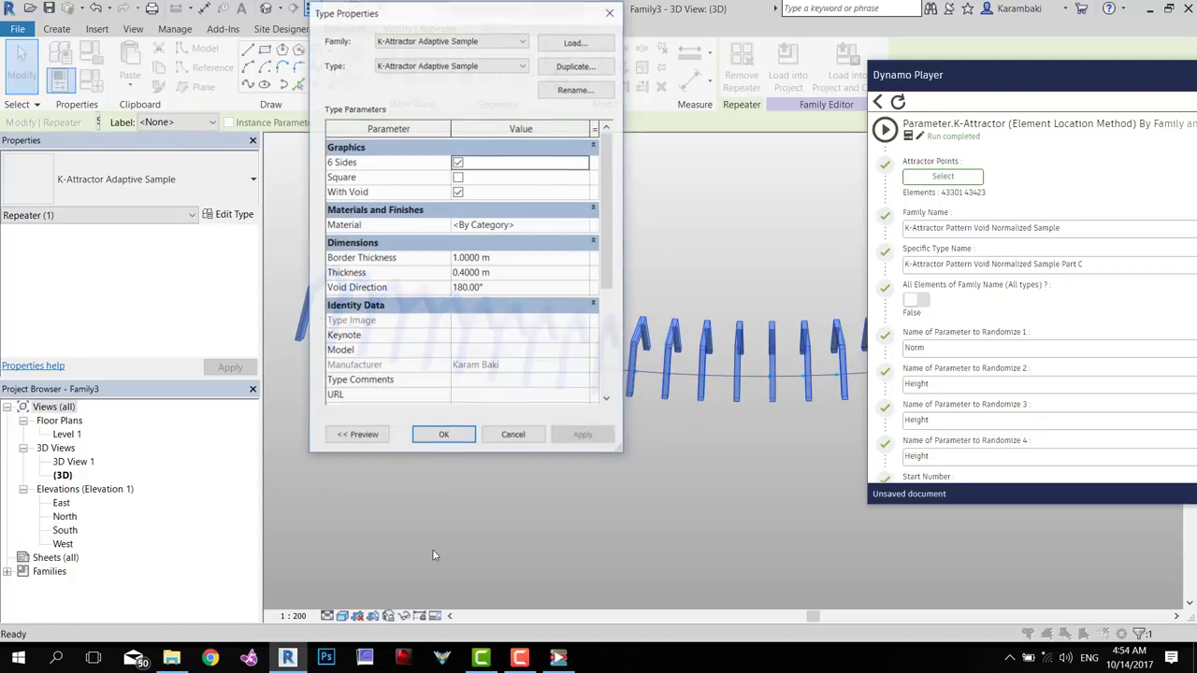
key("Escape")
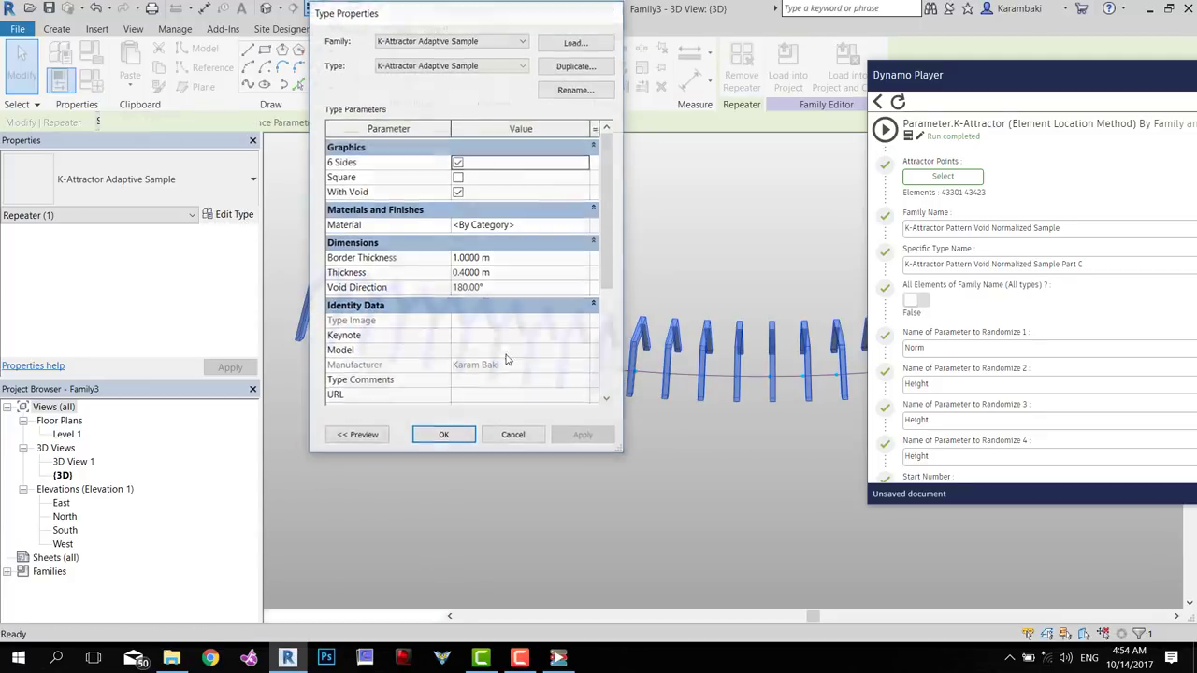
Remove the repeater from the adaptive frames so that they become individual components
scroll(506, 374, "down", 3)
mouse_move(502, 428)
middle_mouse_down("shift")
mouse_move(591, 420)
mouse_move(446, 412)
mouse_move(682, 436)
mouse_move(519, 435)
middle_mouse_up("shift")
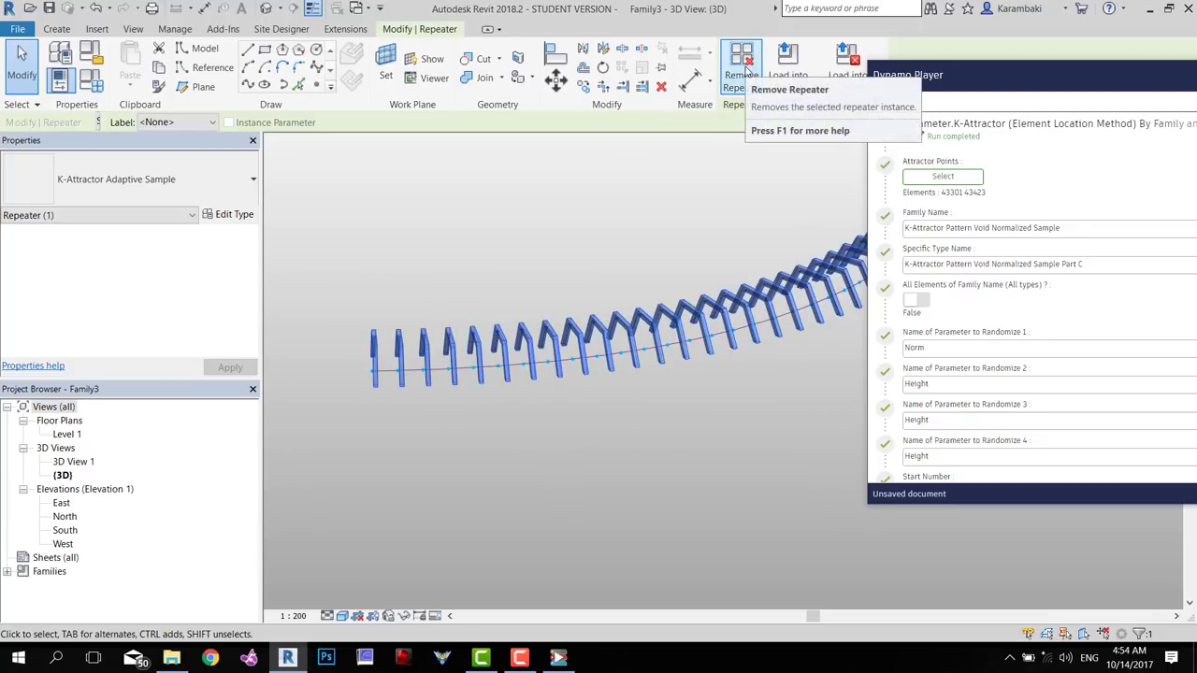
left_click(746, 73)
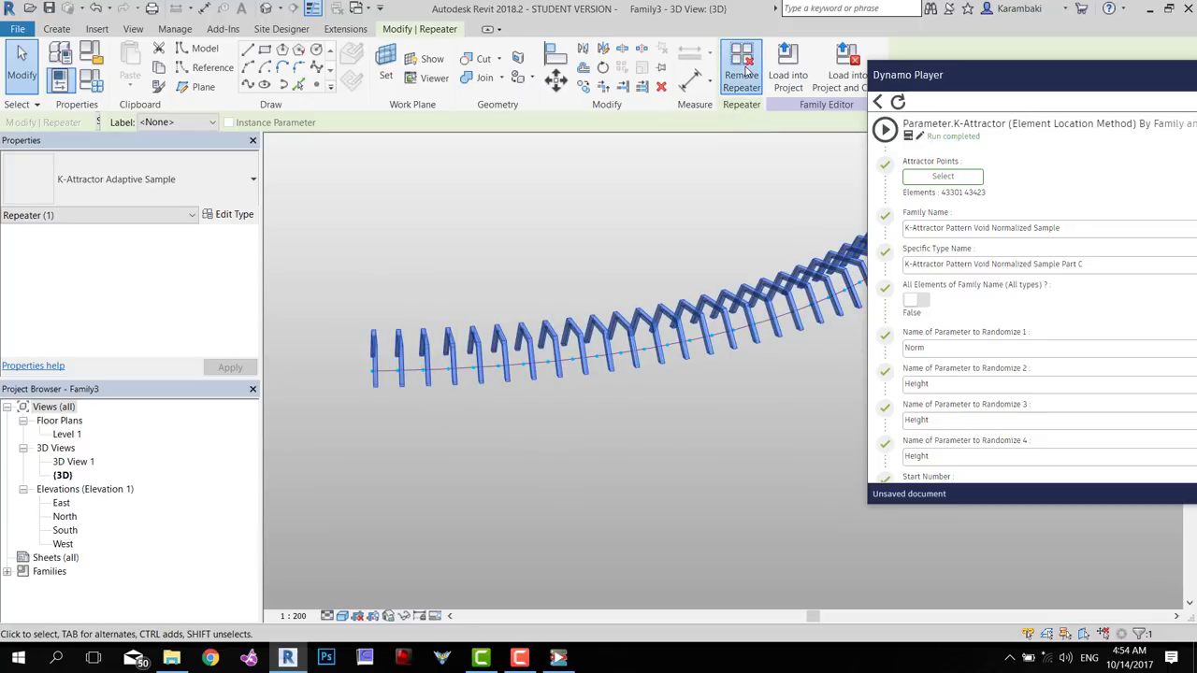
left_click(462, 312)
Examine the instance parameters of individual adaptive frames near the start of the divided path
left_click(426, 357)
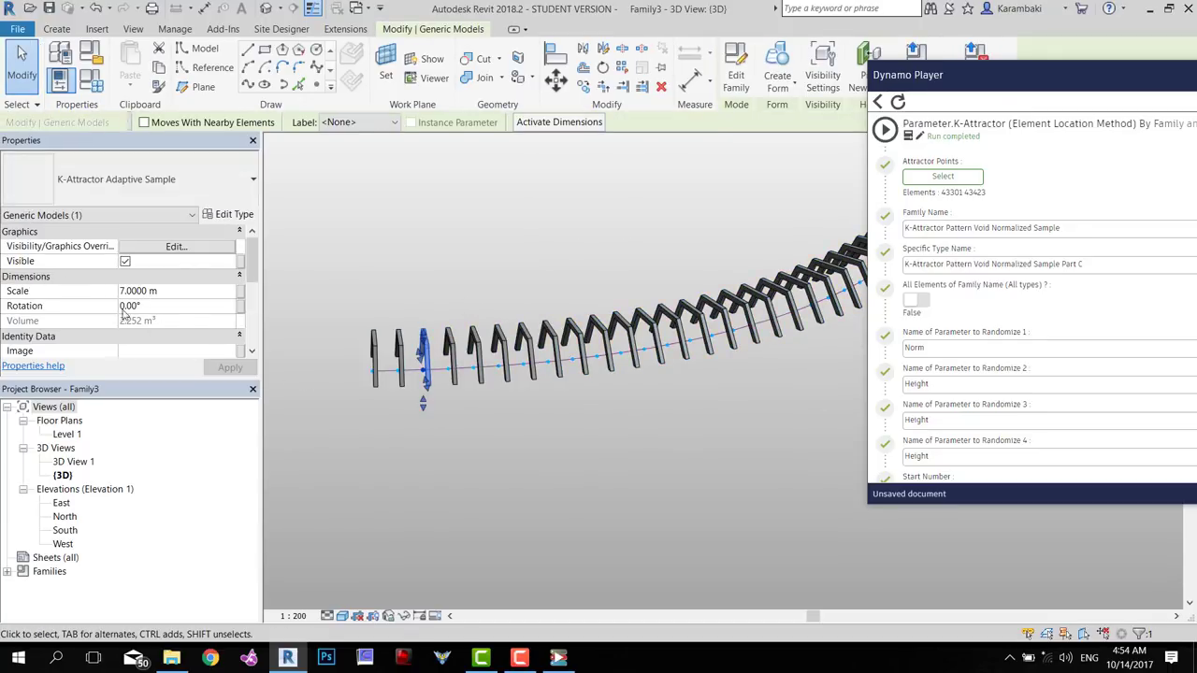
left_click(365, 443)
middle_click_drag(365, 443, 580, 478, "shift")
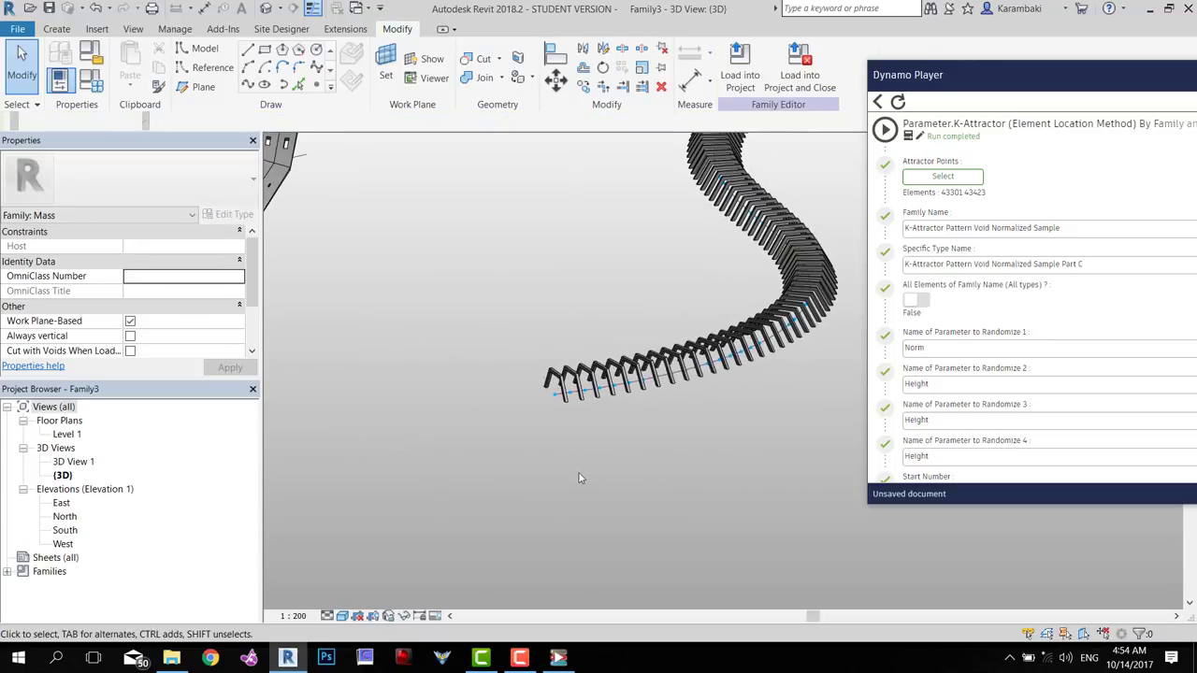
scroll(579, 478, "up", 3)
left_click(537, 258)
middle_click_drag(472, 242, 307, 346)
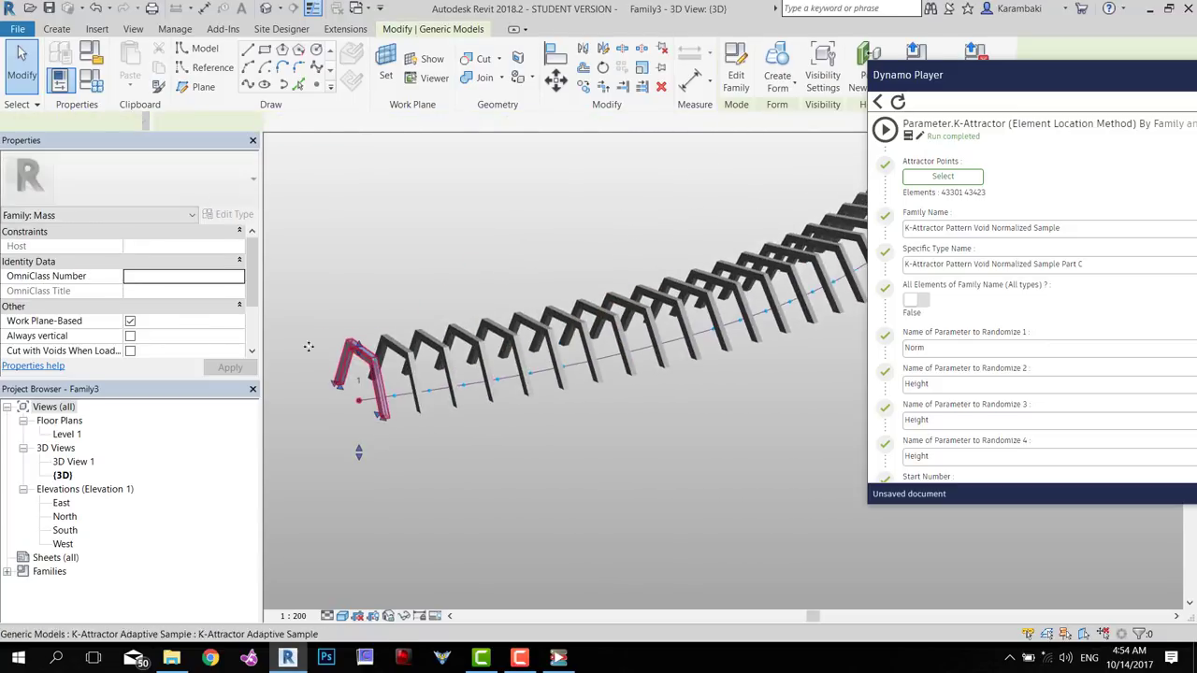
scroll(437, 366, "down", 2)
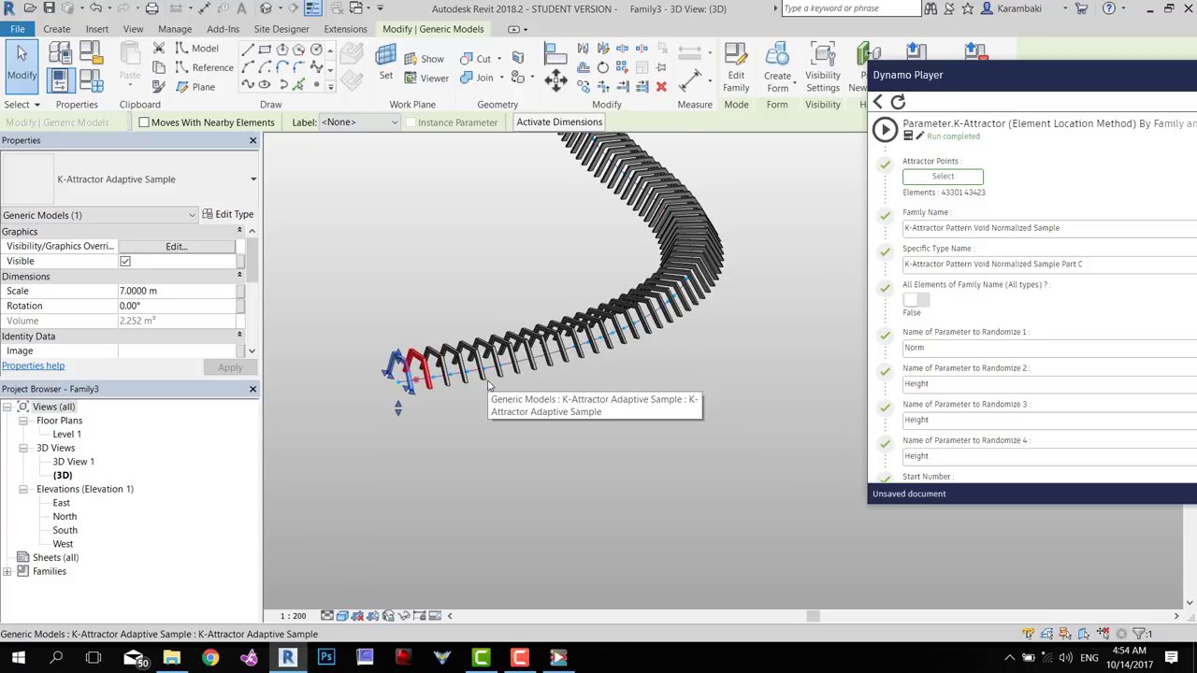
scroll(436, 366, "down", 2)
middle_click_drag(573, 466, 589, 478)
scroll(436, 385, "up", 2)
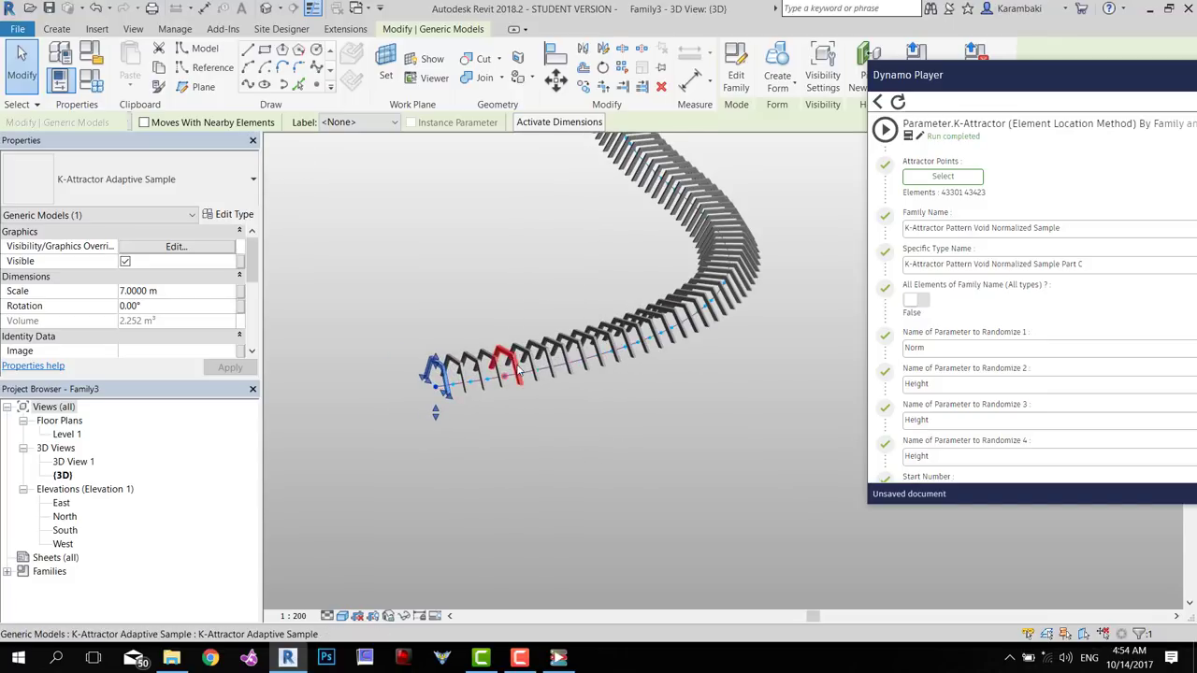
Try Scale values of 15 m and 14 m on a single adaptive frame near the start of the path
left_click(581, 340)
left_click(176, 291)
type("15")
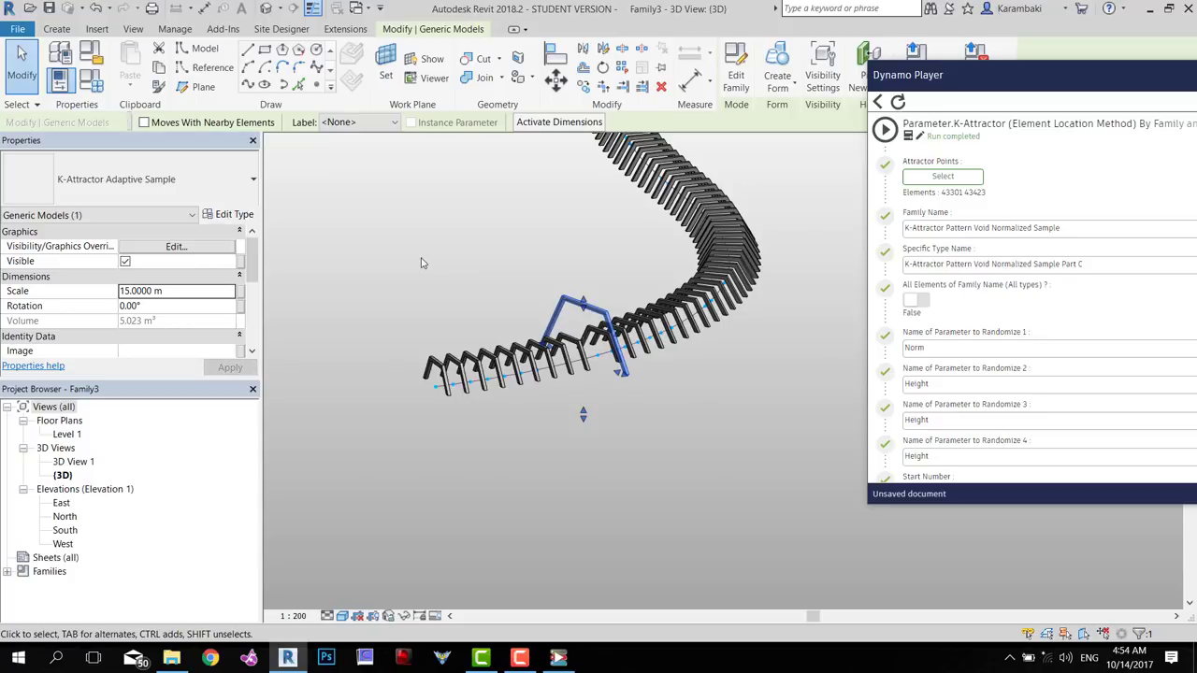
middle_click_drag(421, 263, 381, 417, "shift")
left_click(216, 291)
type("14")
key("Return")
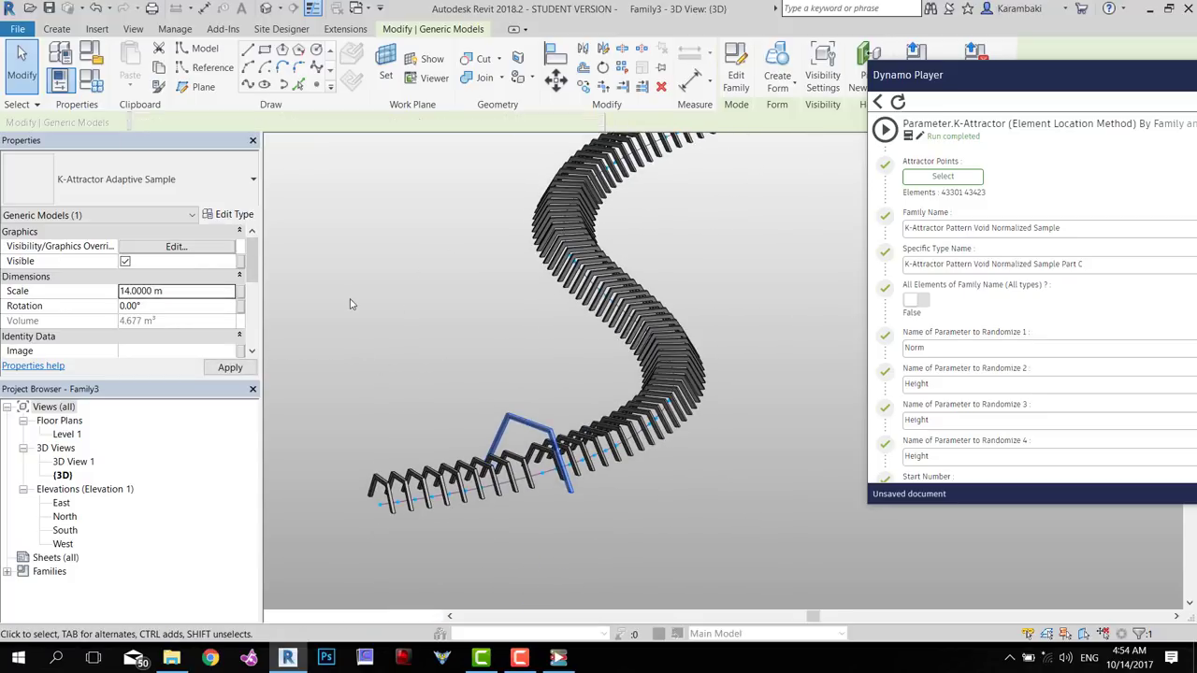
Return the enlarged frame's Scale to match its neighbouring frames and clear the selection
left_click(194, 278)
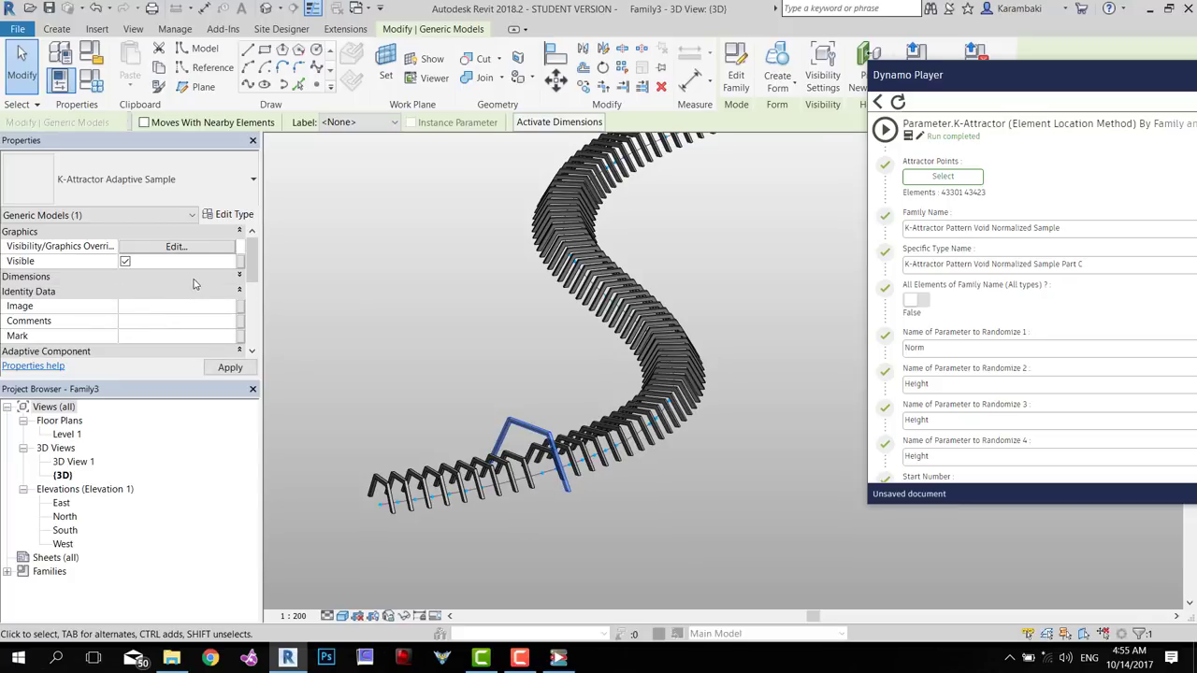
left_click(195, 279)
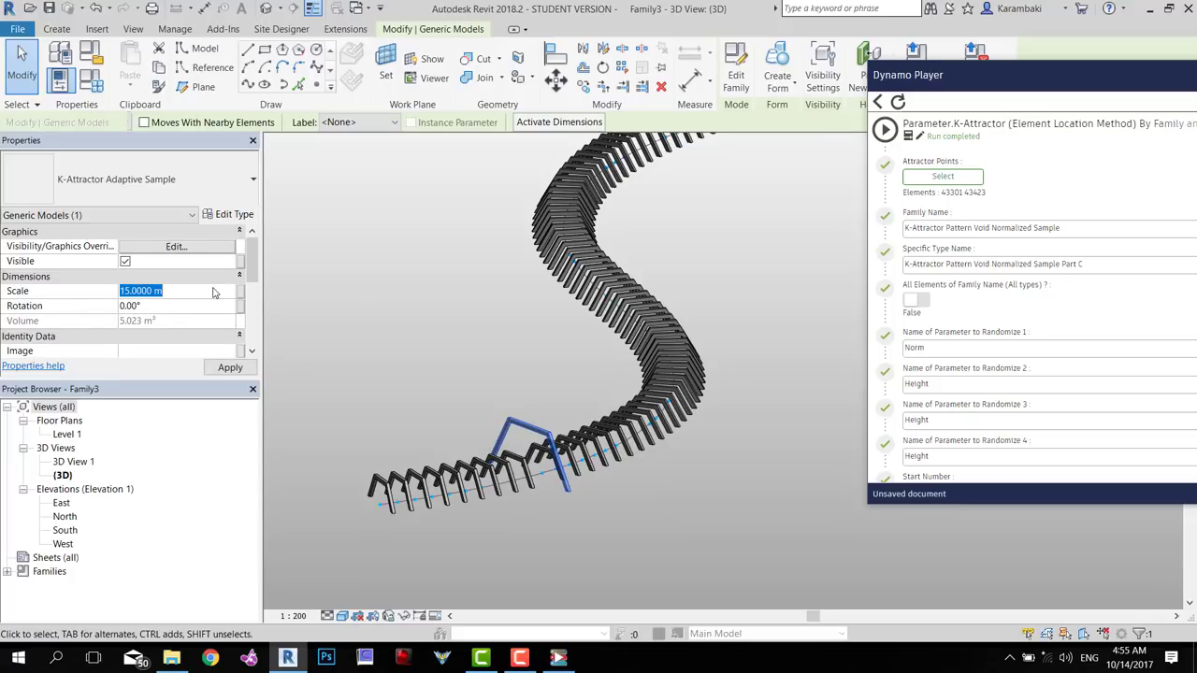
key("Return")
left_click(484, 331)
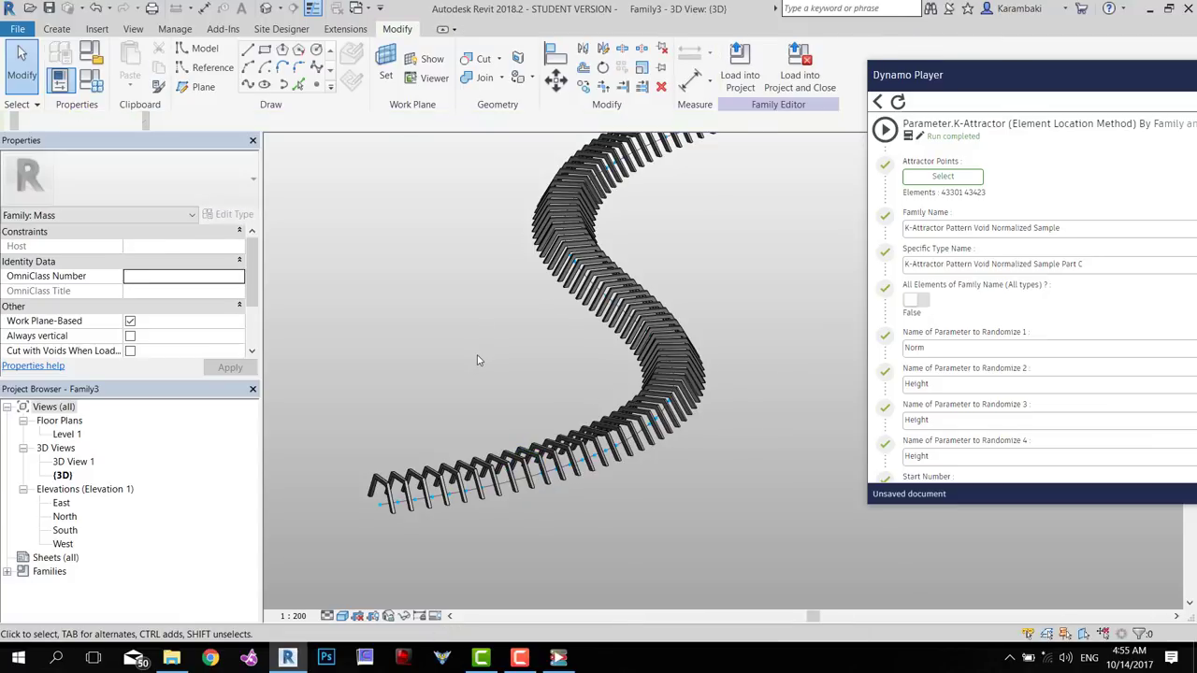
Check the Scale value of a single adaptive frame near the start of the path
left_click(441, 455)
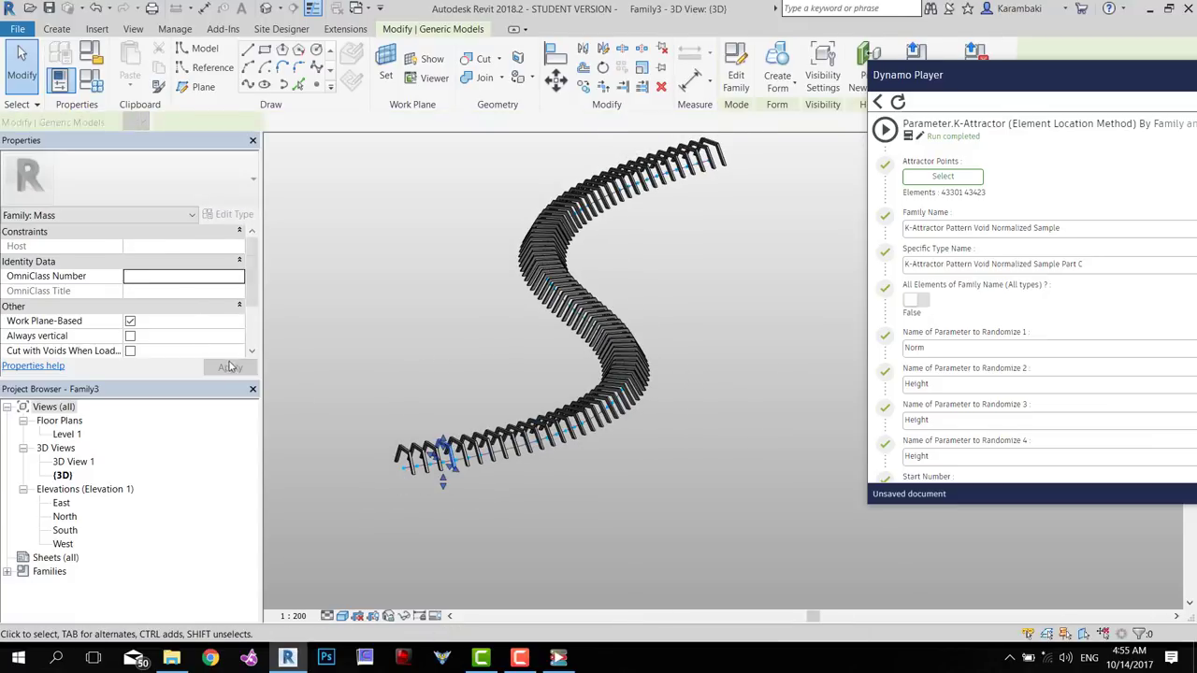
left_click(180, 294)
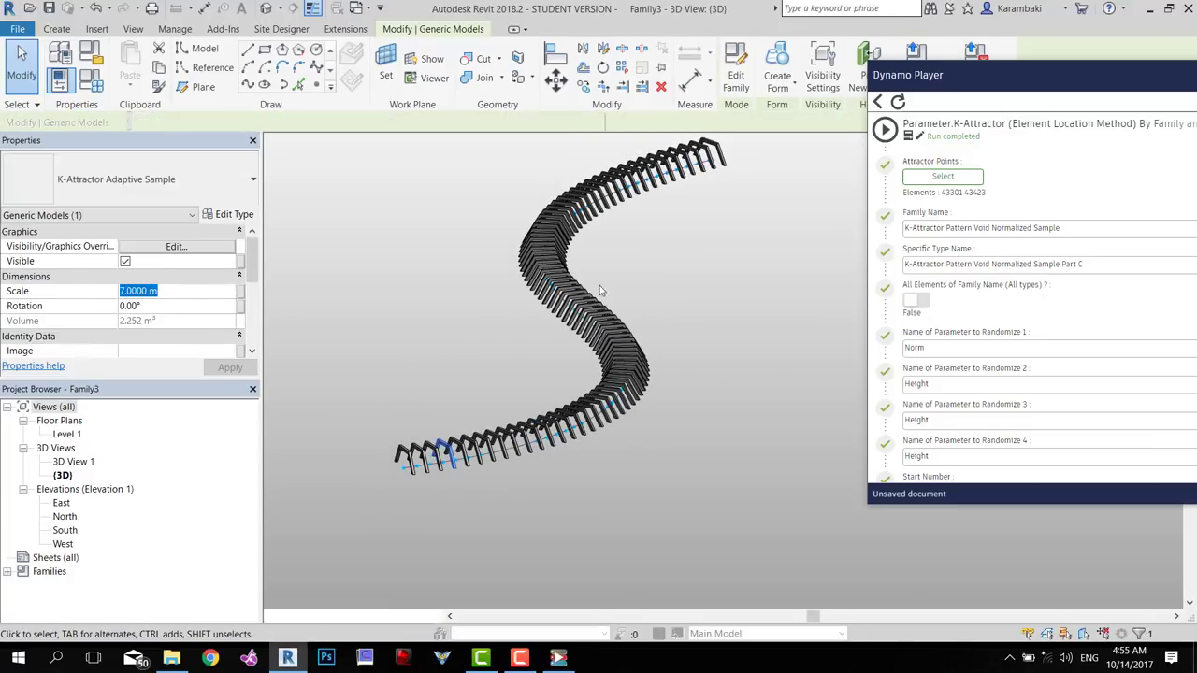
left_click(761, 295)
Place three reference points on Level 1 beside the row of frames: near its start, at the middle bend and near its far end
middle_click_drag(761, 303, 724, 361, "shift")
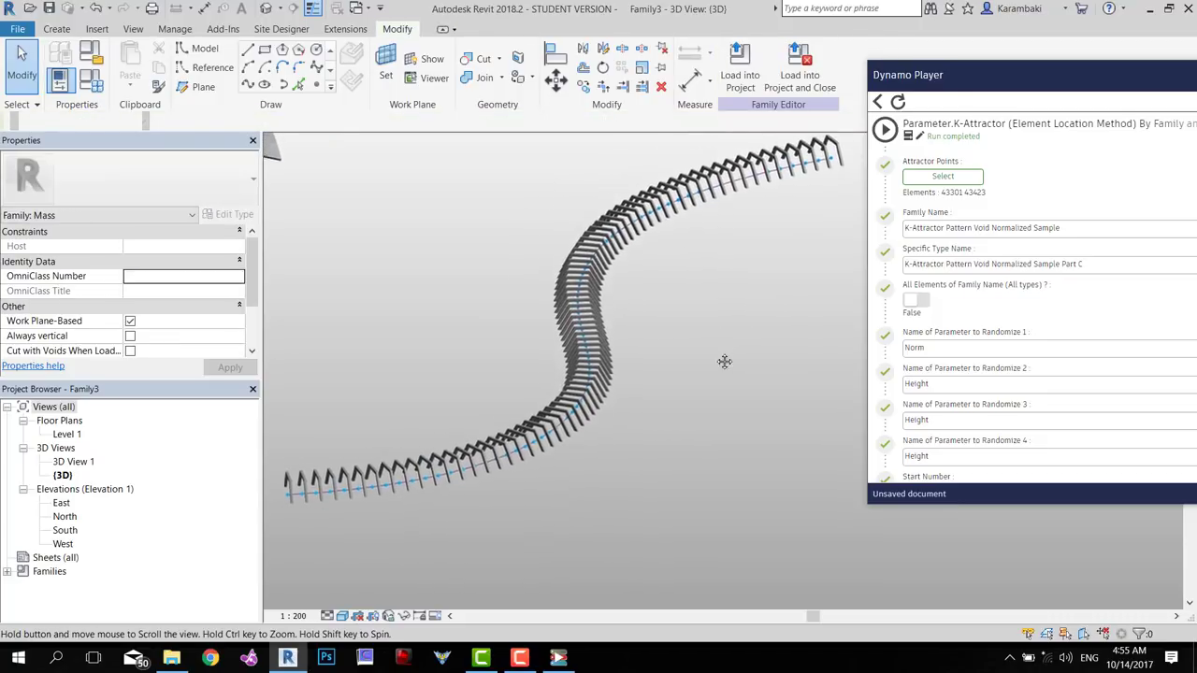
scroll(723, 362, "down", 2)
left_click(316, 84)
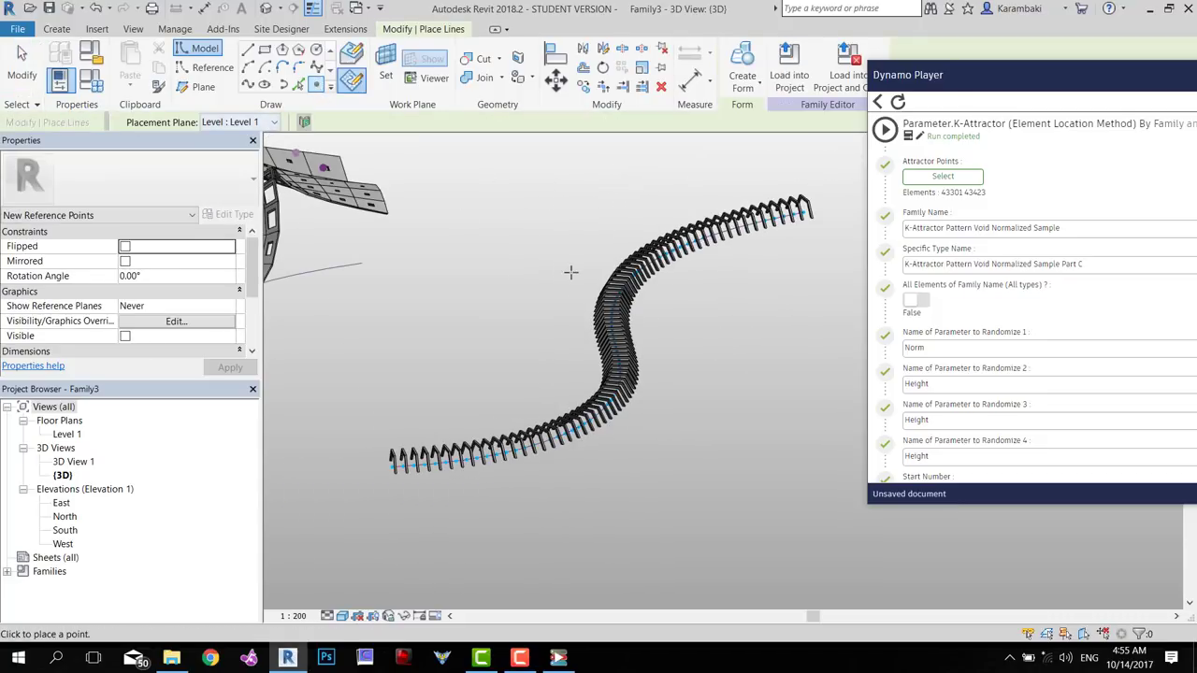
middle_click_drag(571, 272, 440, 571, "shift")
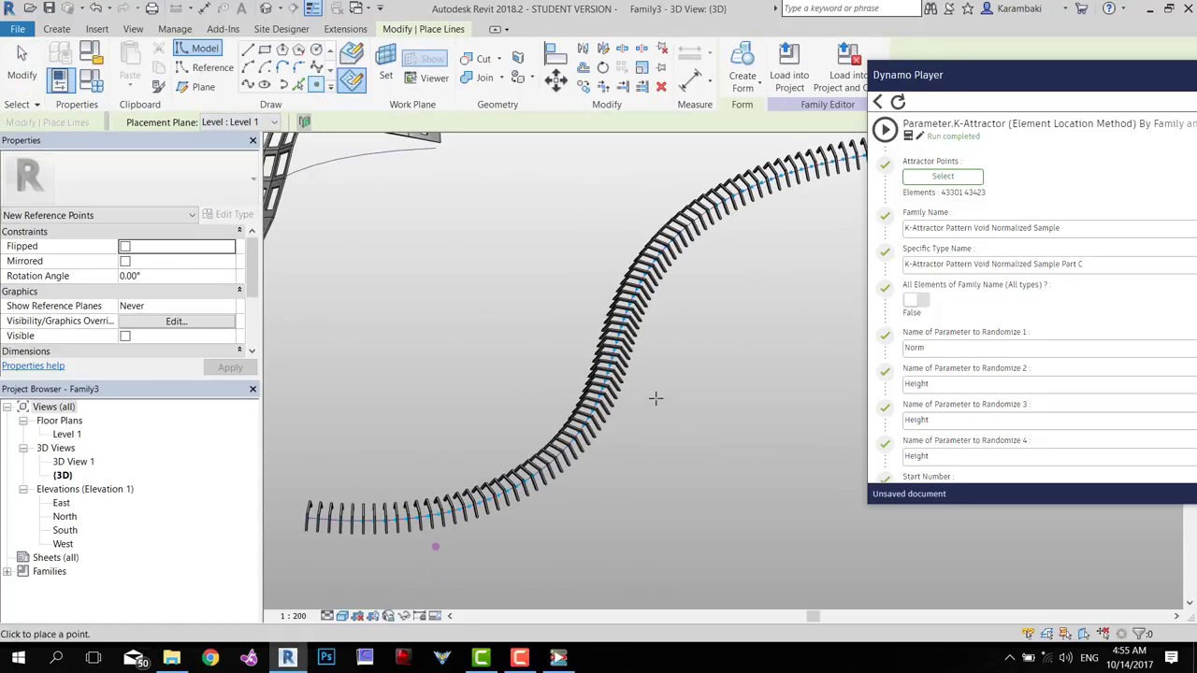
left_click(644, 361)
middle_click_drag(662, 355, 551, 478)
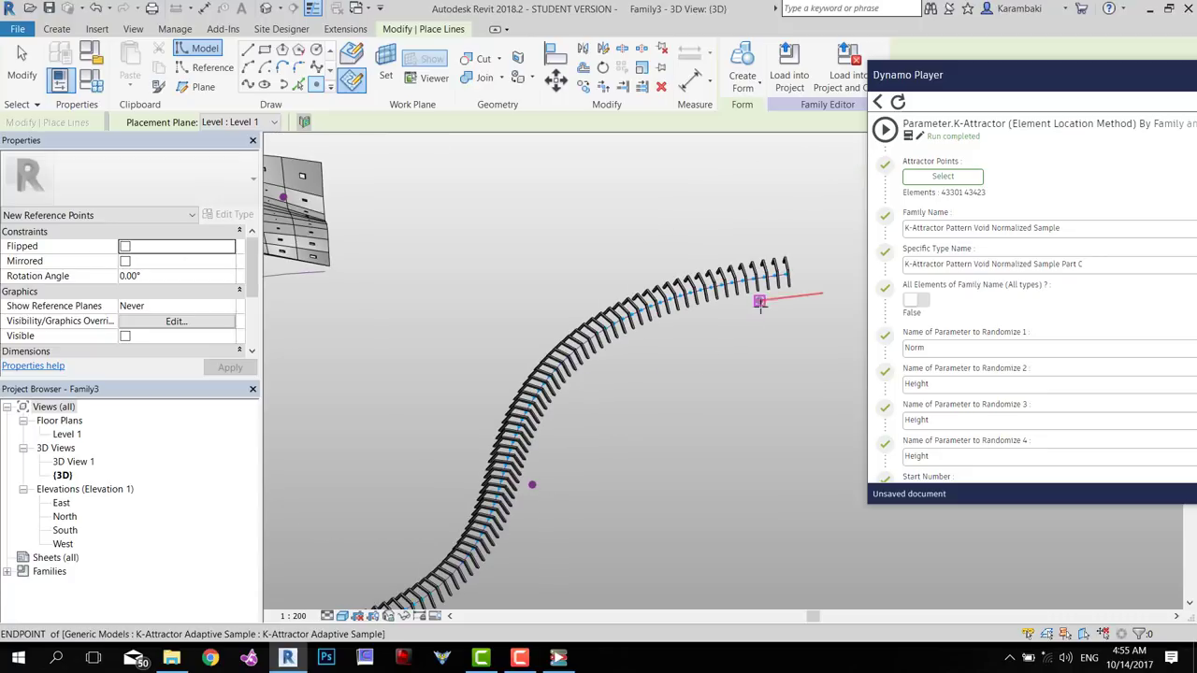
key("Escape")
Select the three new reference points beside the frames and temporarily isolate them in the 3D view
middle_click_drag(680, 507, 404, 493, "shift")
scroll(608, 444, "down", 2)
left_click_drag(420, 491, 495, 446)
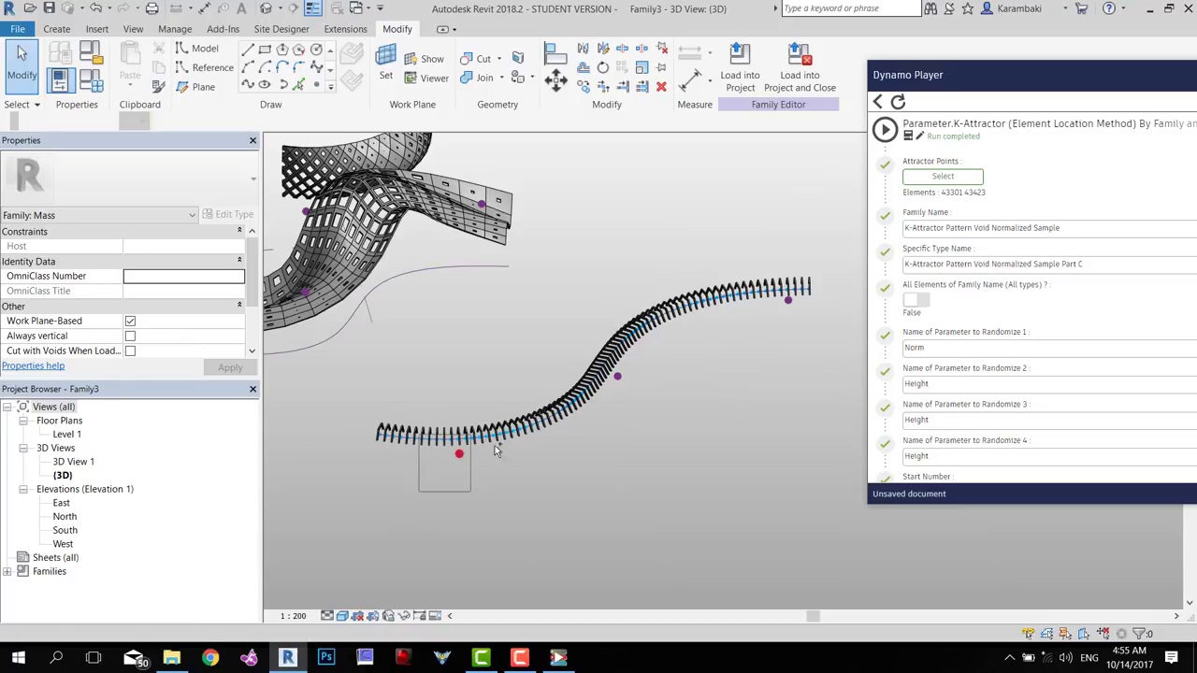
left_click_drag(607, 422, 658, 342, "ctrl")
left_click_drag(770, 339, 814, 294, "ctrl")
left_click(788, 300, "ctrl")
left_click(388, 616)
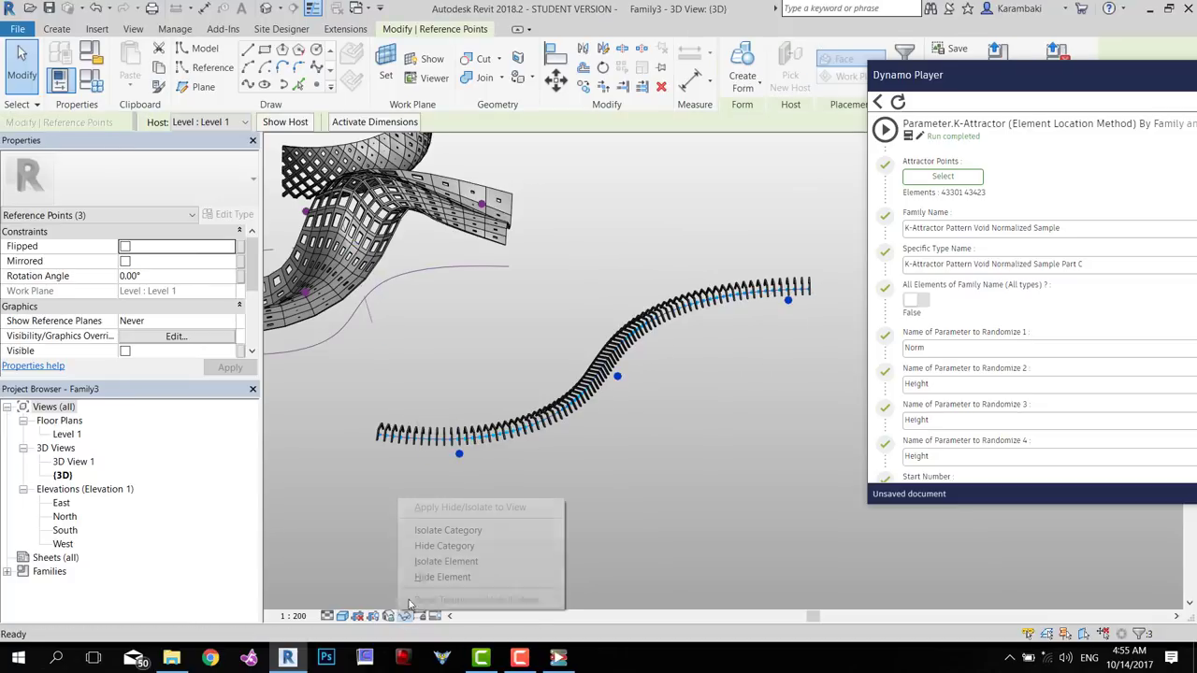
left_click(440, 559)
Assign the three isolated reference points as the script's Attractor Points and reset the temporary isolation
left_click(943, 176)
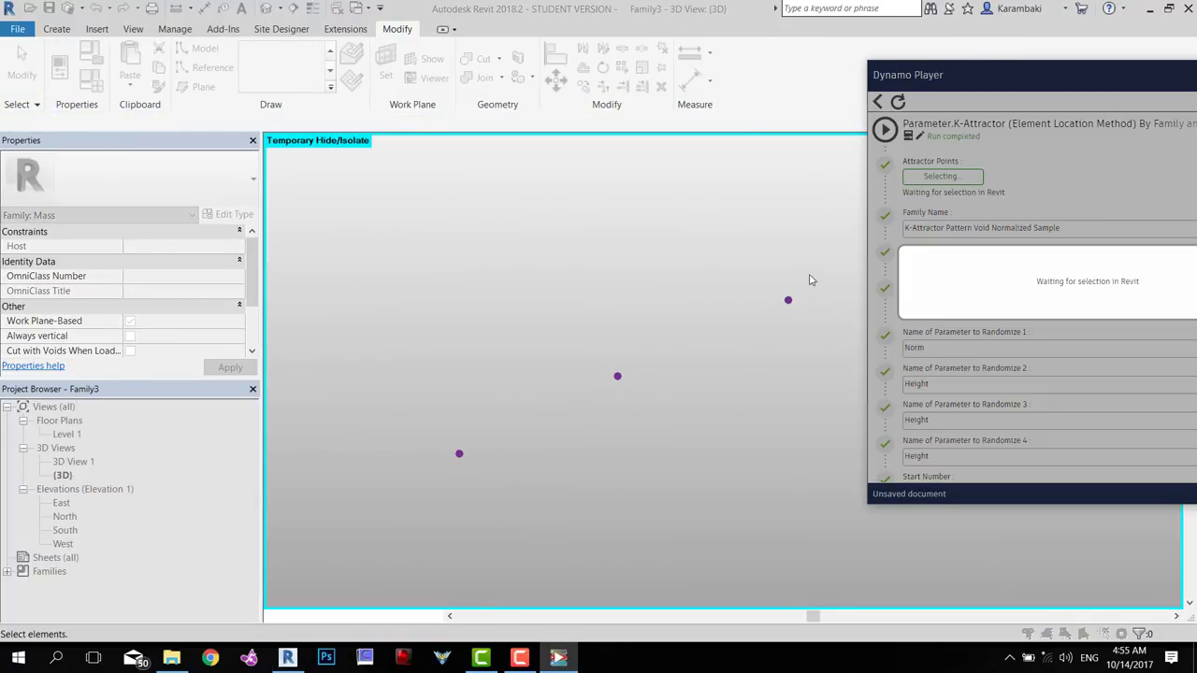
left_click_drag(806, 277, 391, 501)
left_click(388, 615)
left_click(458, 598)
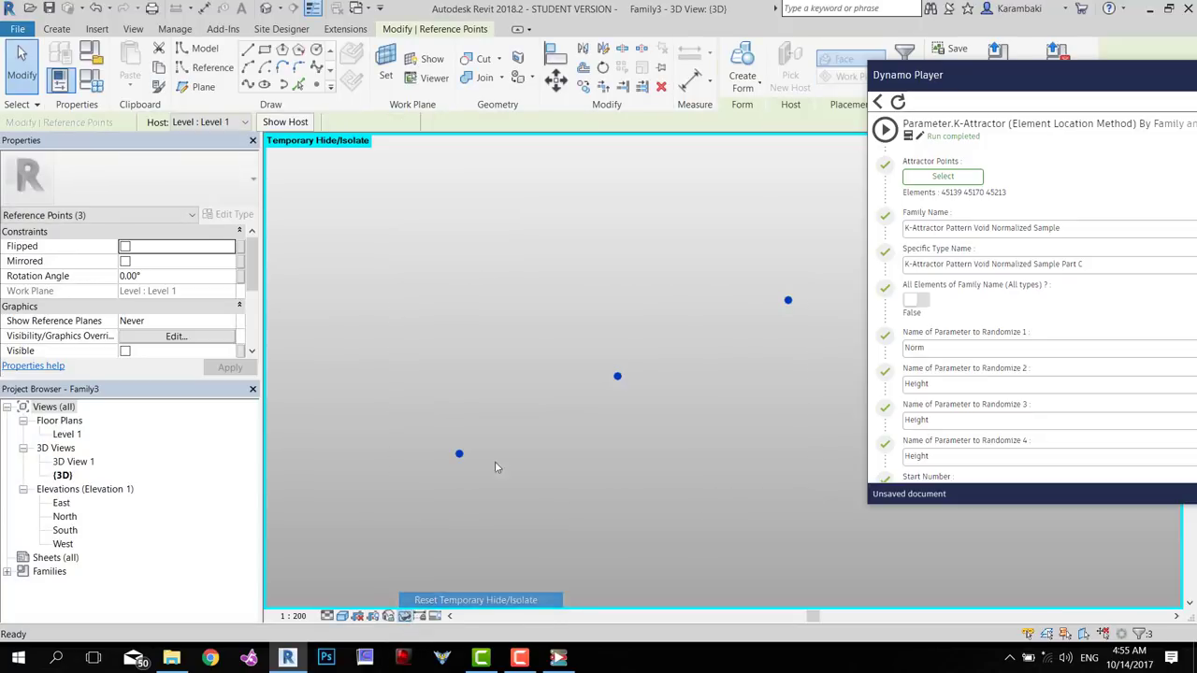
left_click_drag(365, 339, 489, 361)
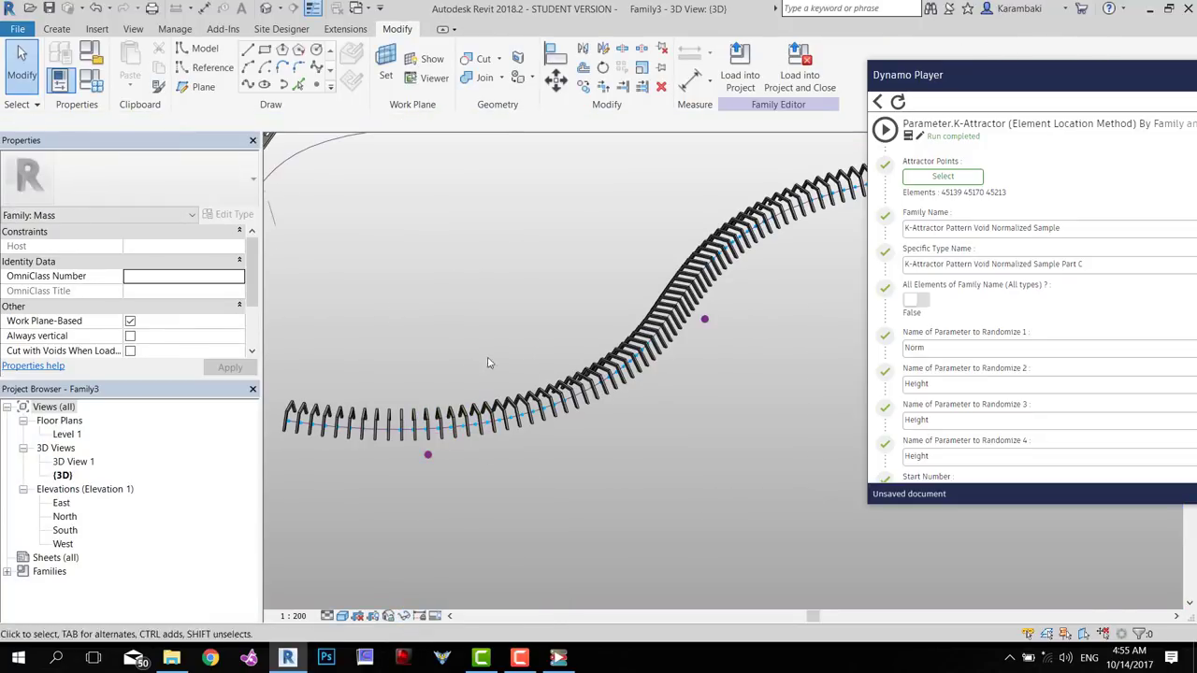
middle_click_drag(739, 431, 437, 243)
left_click_drag(437, 243, 686, 499)
middle_click_drag(686, 500, 397, 465)
left_click(552, 208)
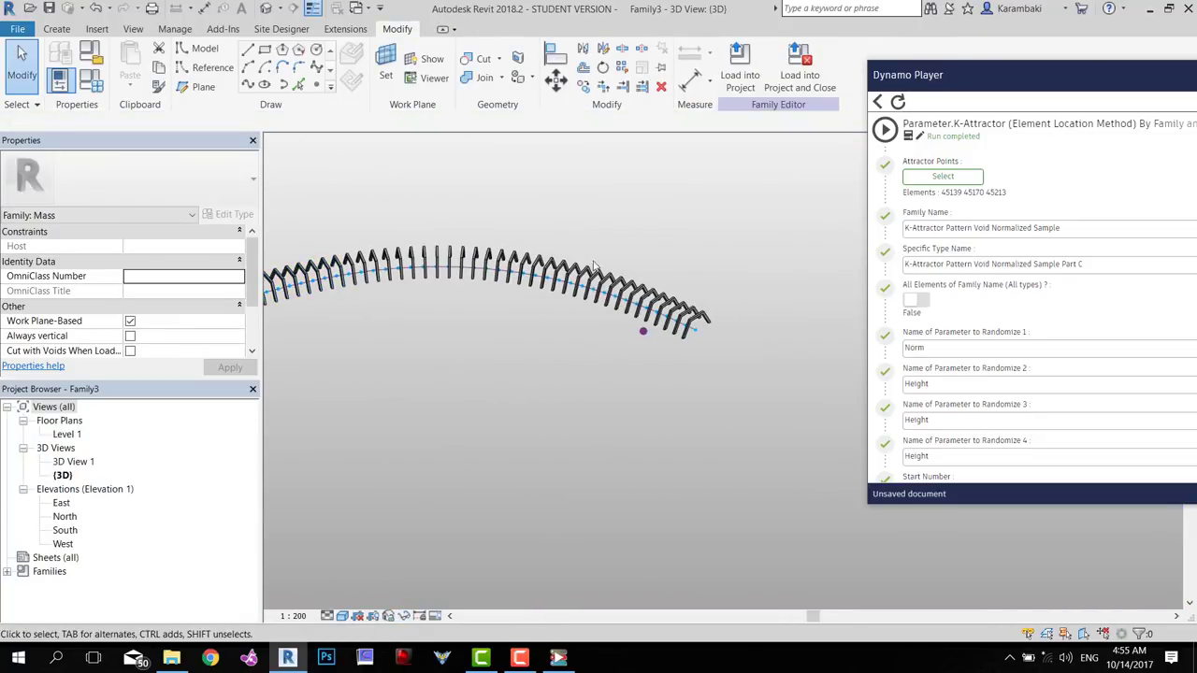
middle_click_drag(584, 396, 703, 400, "shift")
Copy the type name K-Attractor Adaptive Sample from the type properties of one frame without renaming it
left_click(740, 253)
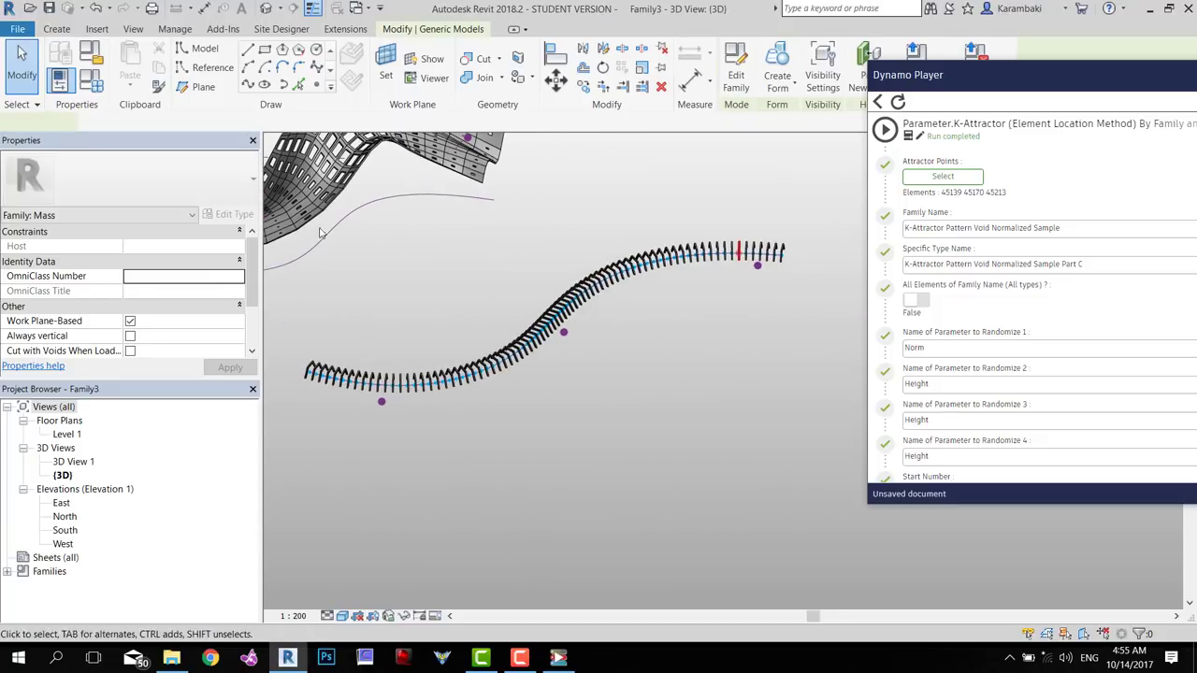
left_click(235, 215)
left_click(575, 92)
key("ctrl+c")
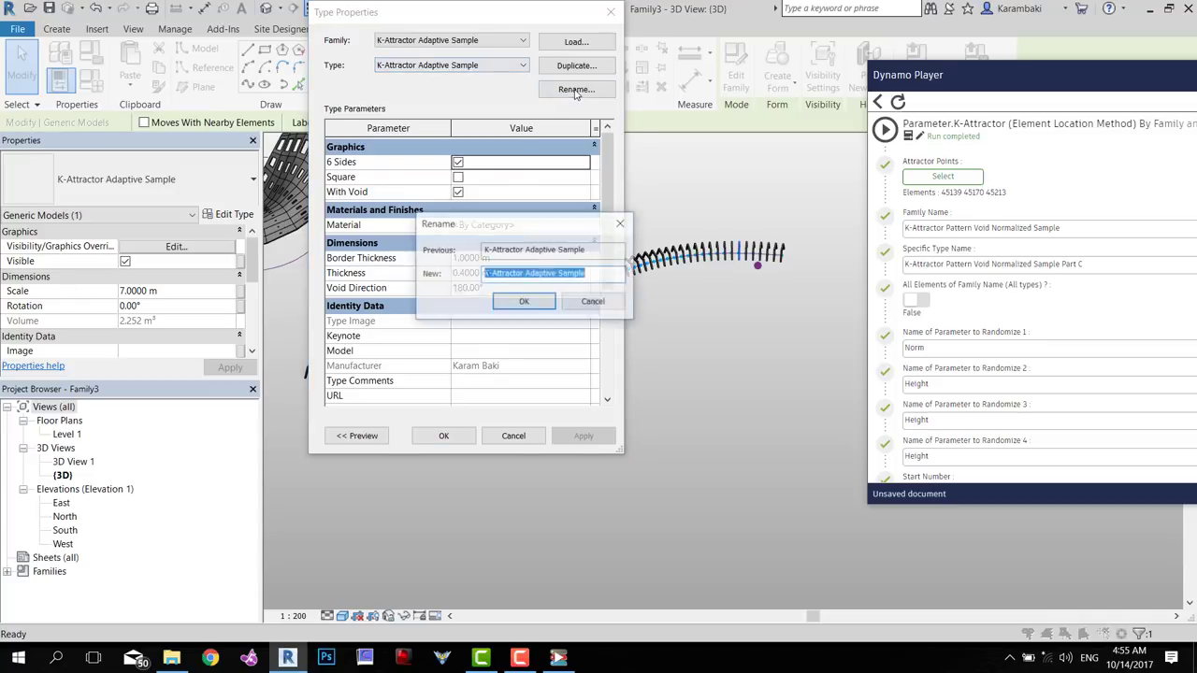
key("Escape")
key("Escape")
Set both the Family Name and the Specific Type Name of the attractor script to K-Attractor Adaptive Sample
triple_click(1059, 226)
key("ctrl+v")
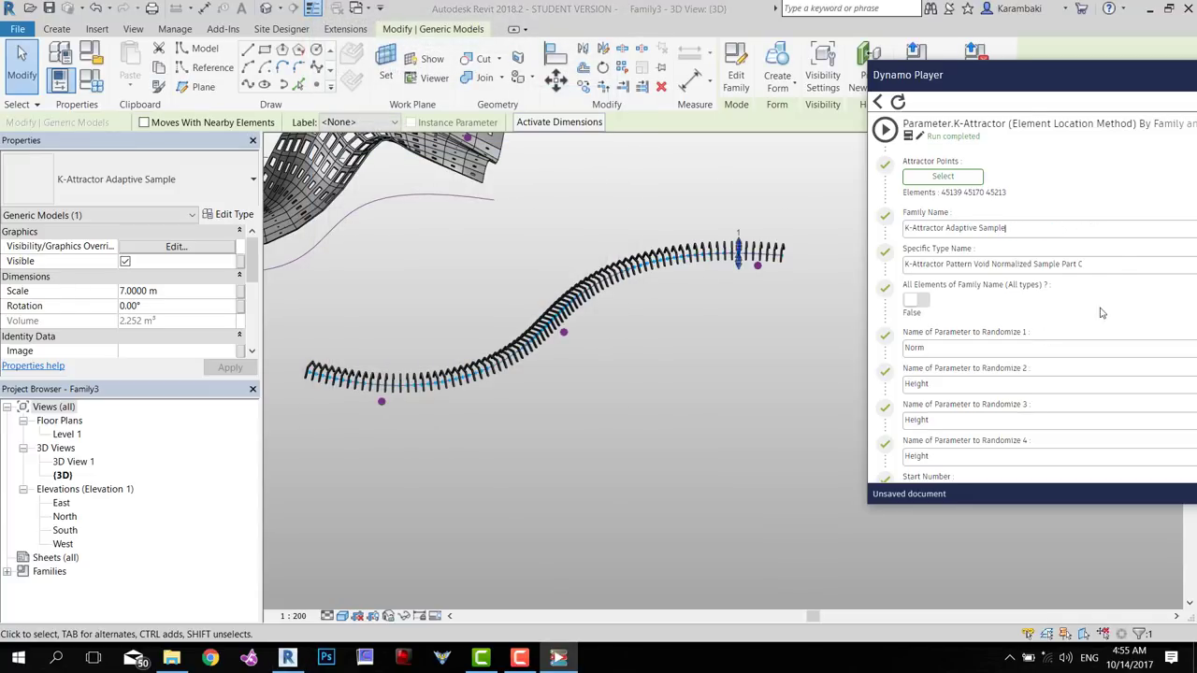
left_click_drag(1003, 265, 900, 266)
key("ctrl+v")
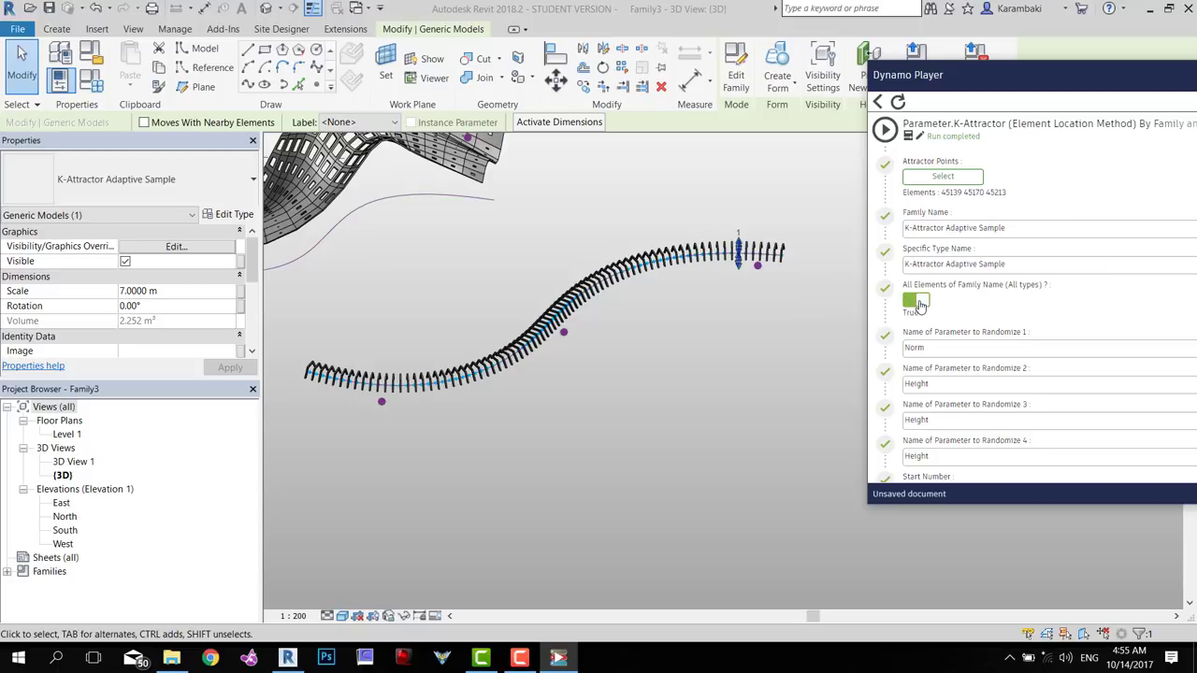
Set the first parameter to randomize to Scale and the Start Number to 1, keeping Normalize set to True
scroll(487, 317, "up", 3)
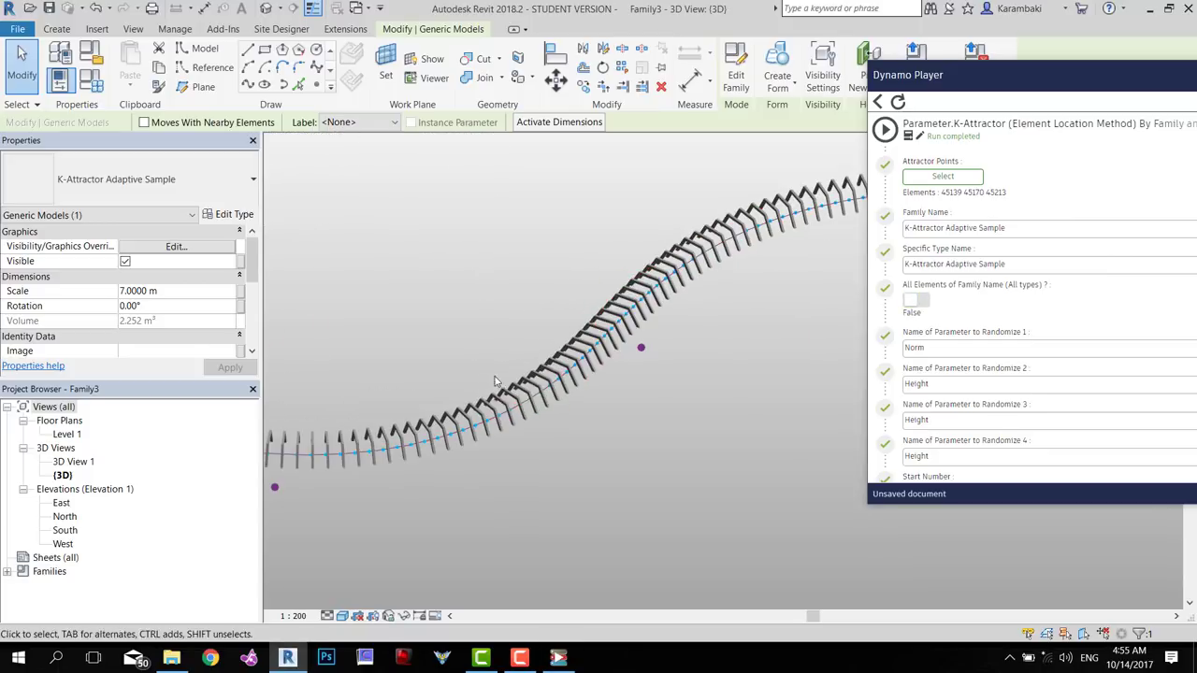
triple_click(1057, 354)
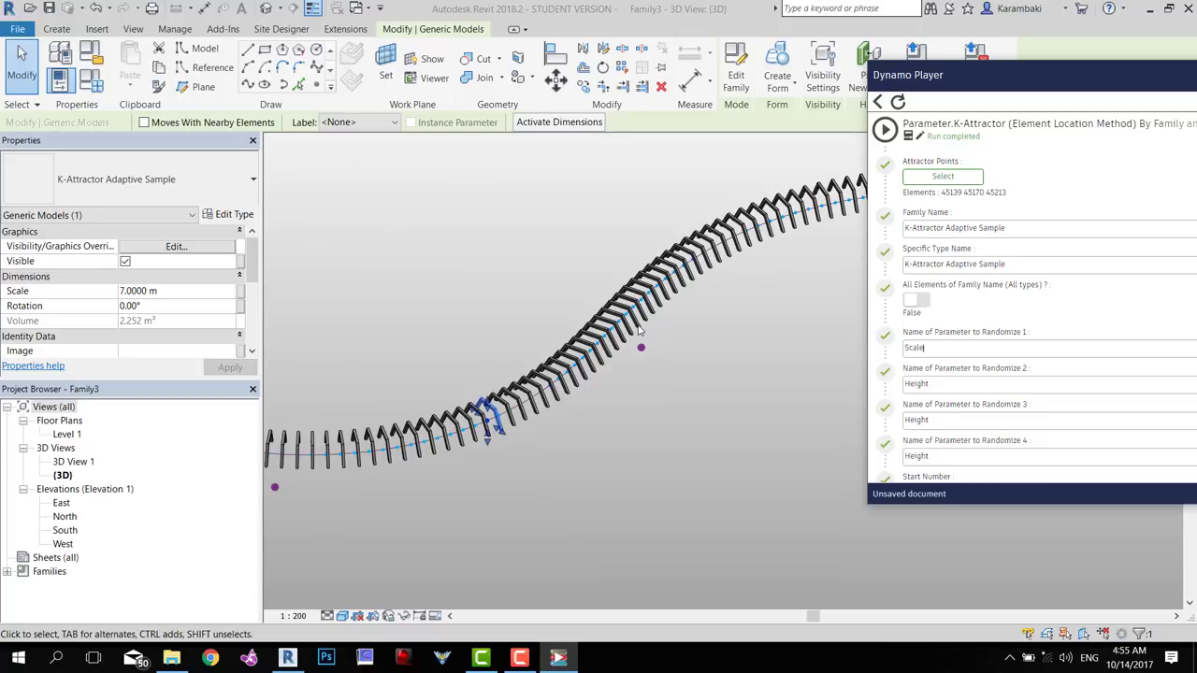
scroll(919, 367, "down", 5)
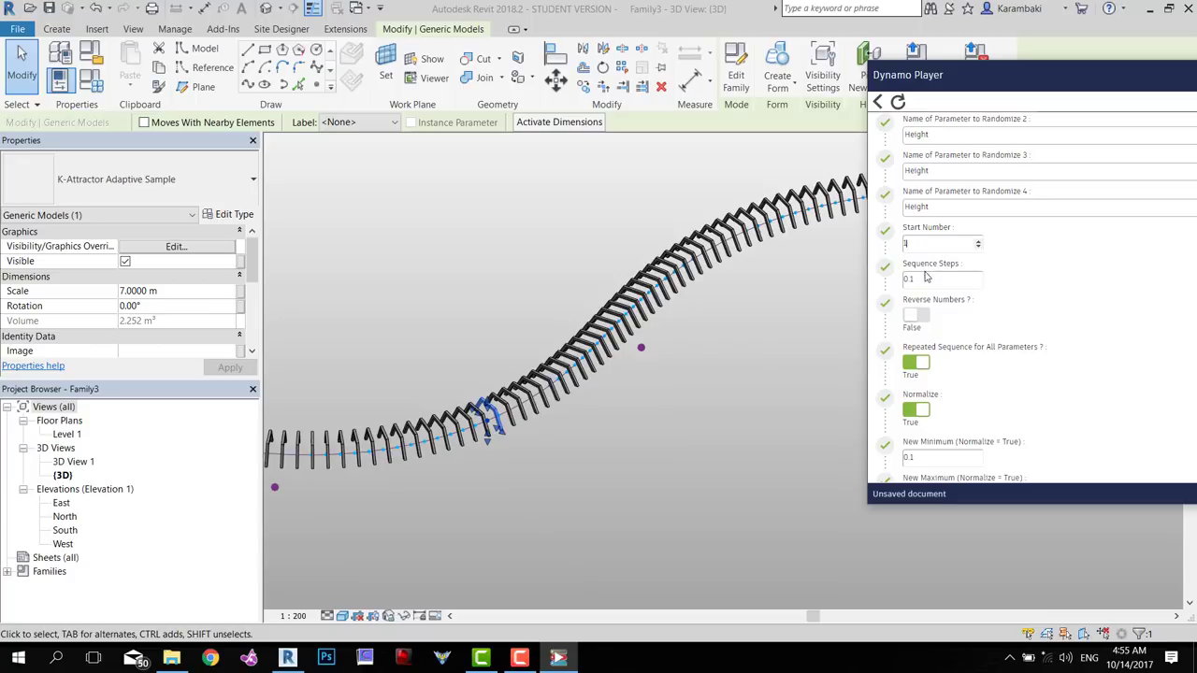
scroll(937, 308, "down", 3)
left_click(917, 288)
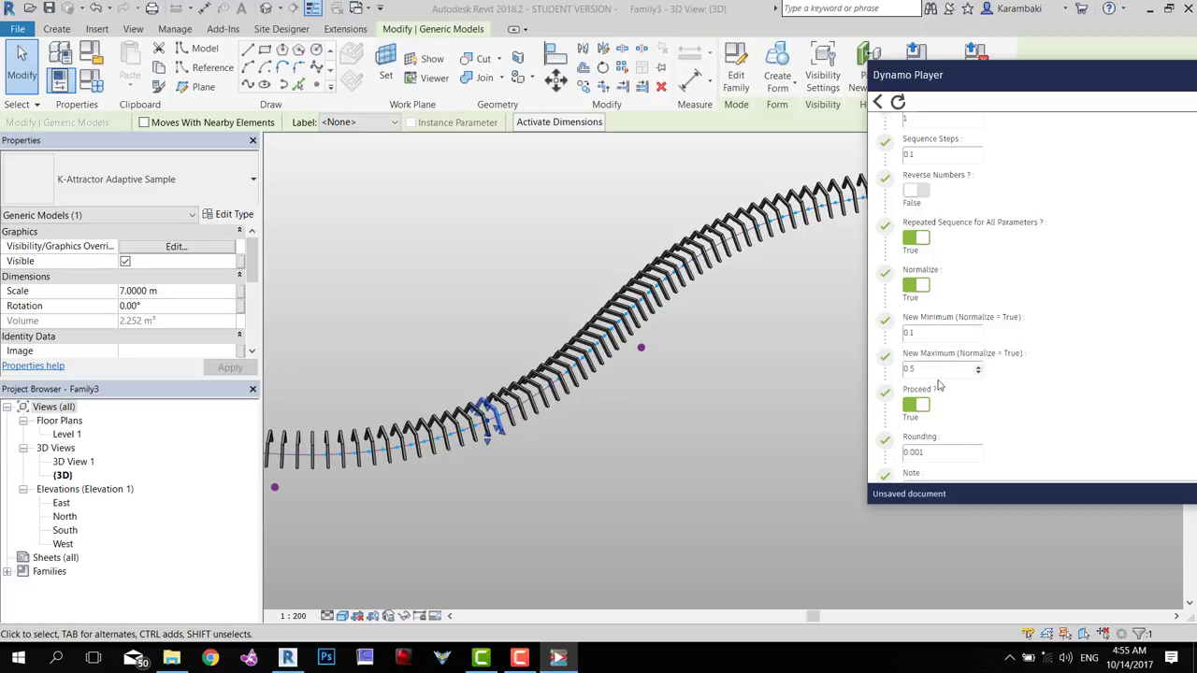
Set the normalized range of the script to a New Minimum of 7 and a New Maximum of 15
scroll(940, 374, "up", 2)
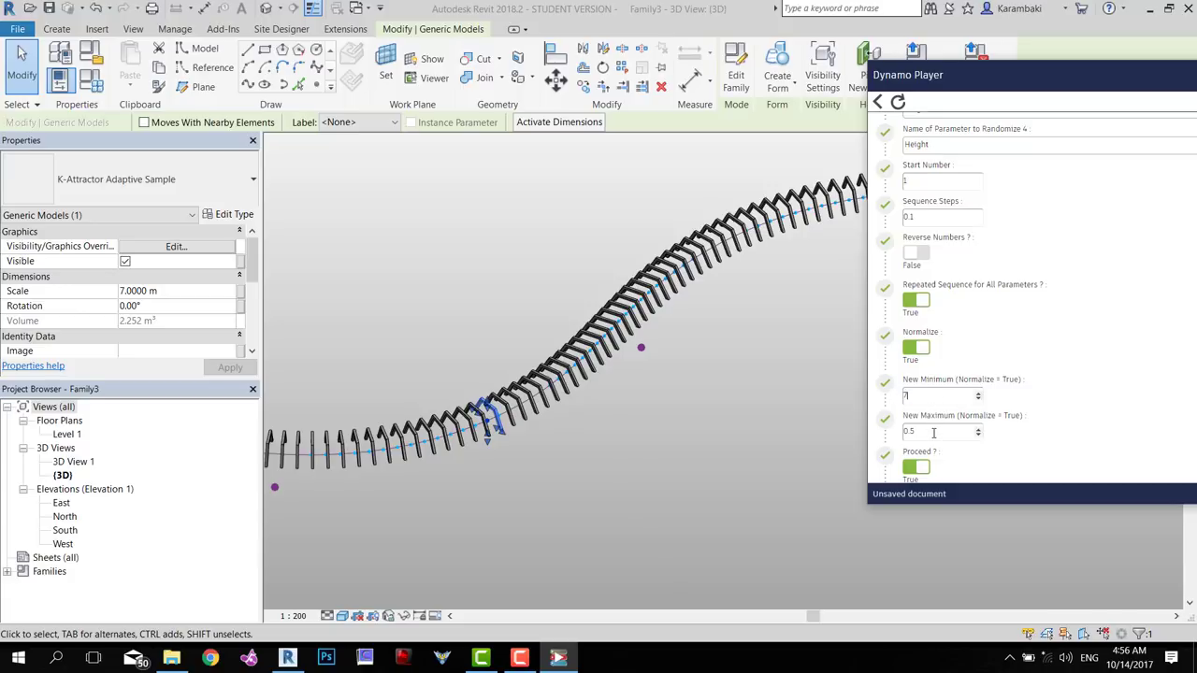
key("Tab")
scroll(970, 305, "down", 3)
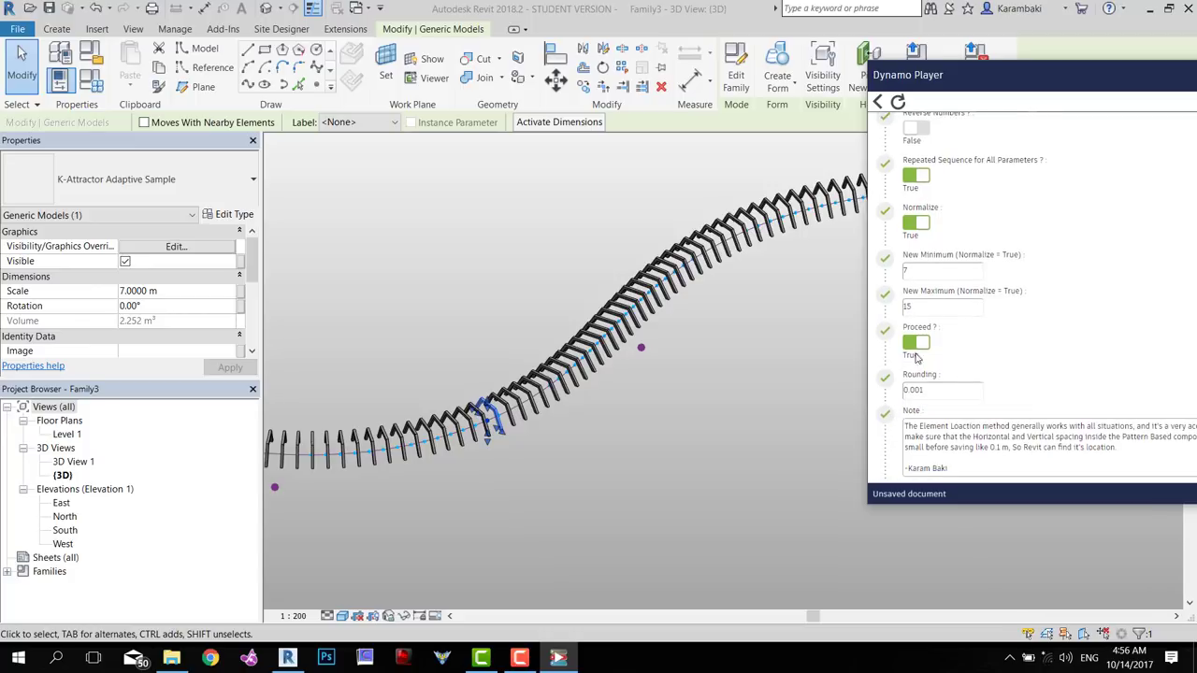
Run the attractor script with Proceed set to False and examine the generated values
scroll(932, 288, "up", 7)
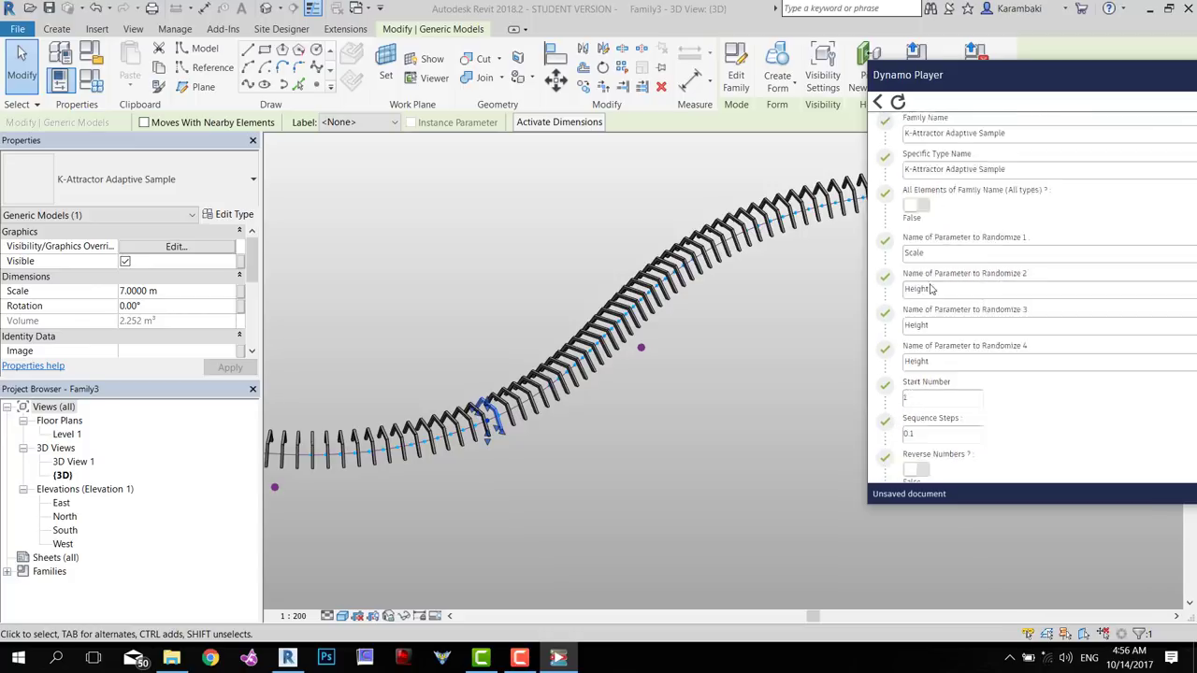
left_click(887, 130)
scroll(888, 268, "down", 7)
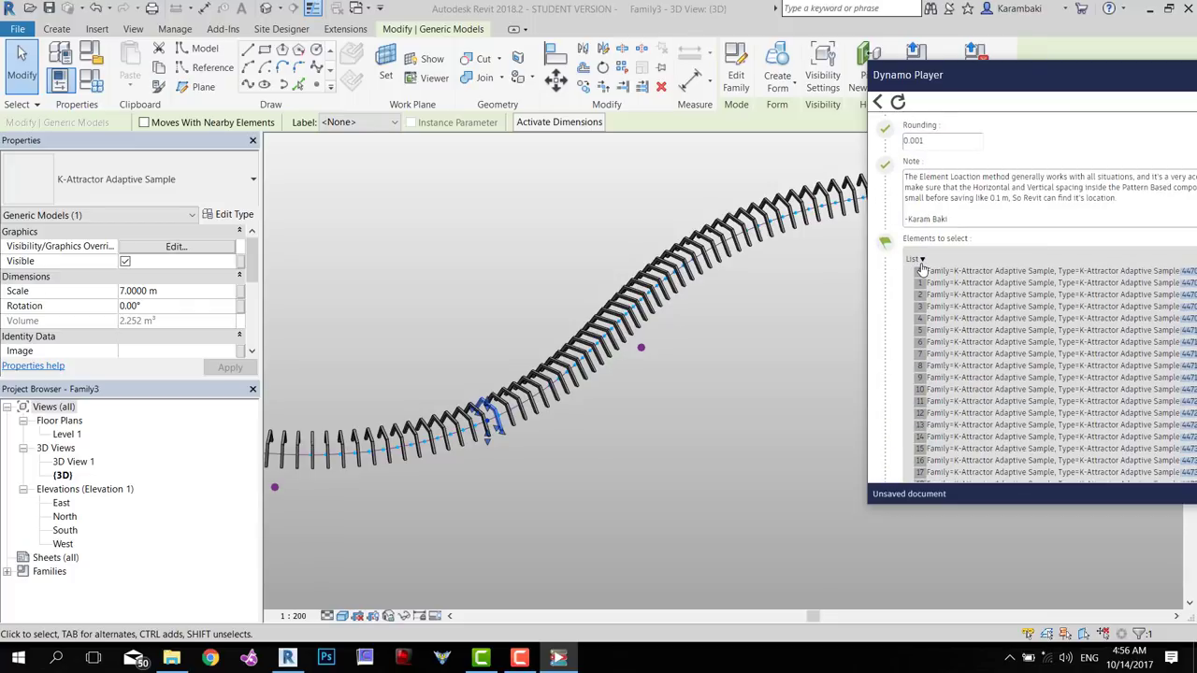
left_click(921, 260)
scroll(926, 300, "down", 8)
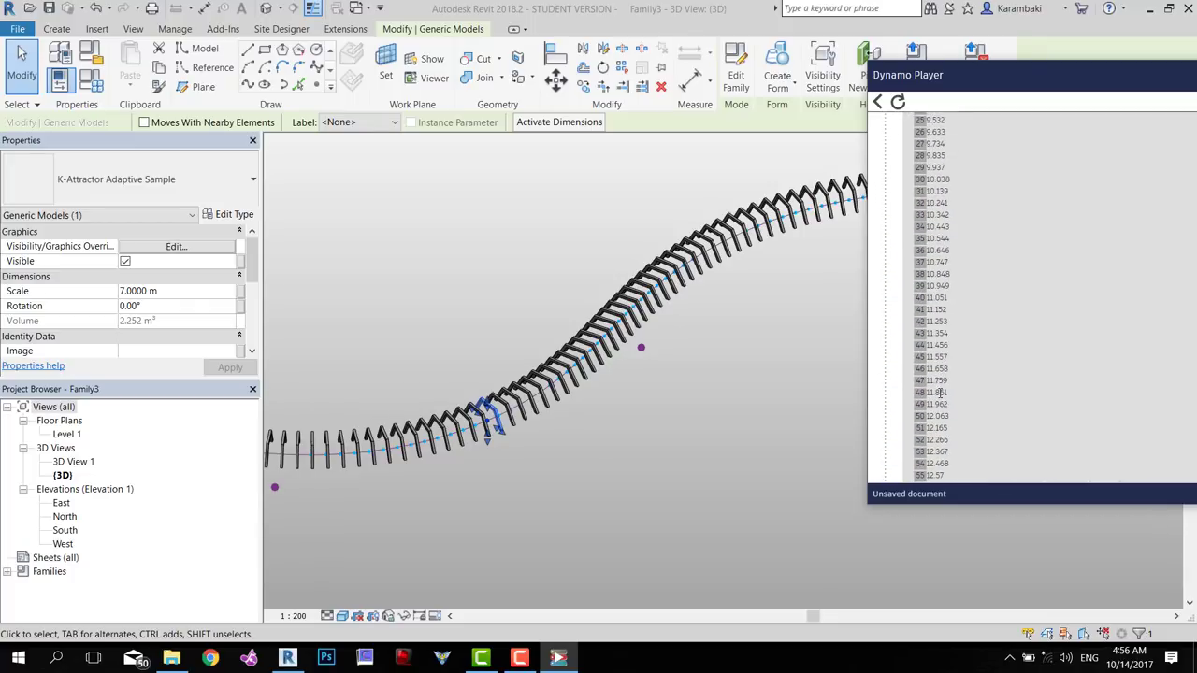
scroll(938, 393, "up", 8)
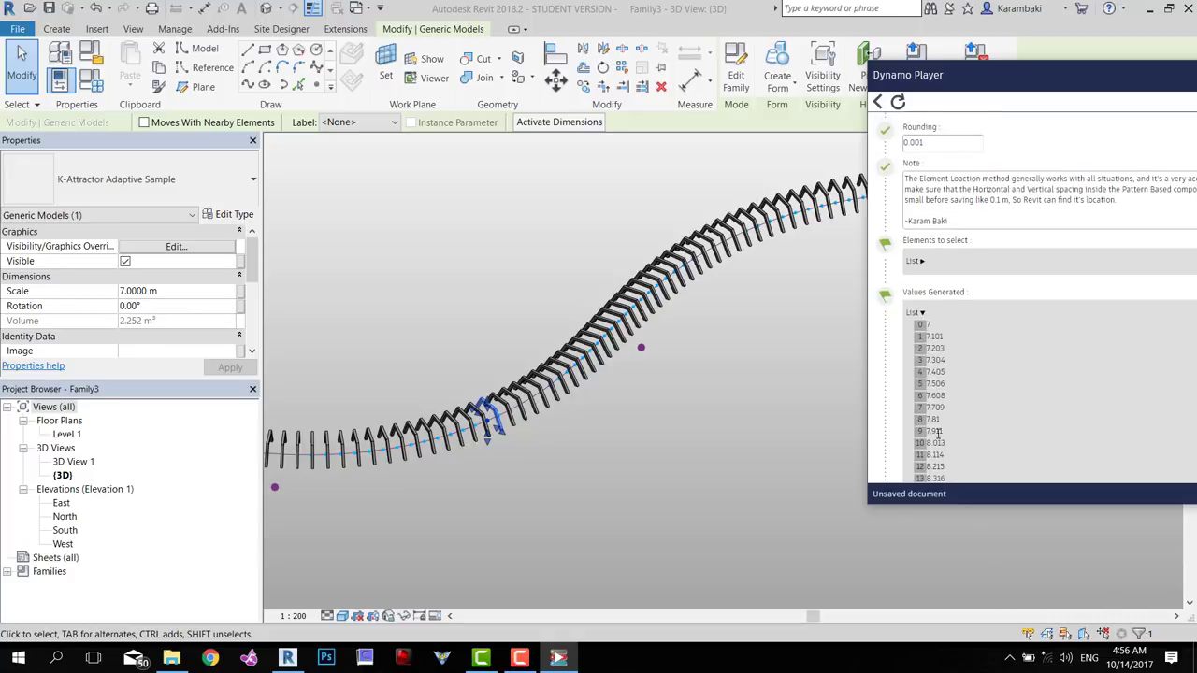
Try a Rounding of 0.01 and rerun the script to review the generated values
scroll(938, 433, "up", 4)
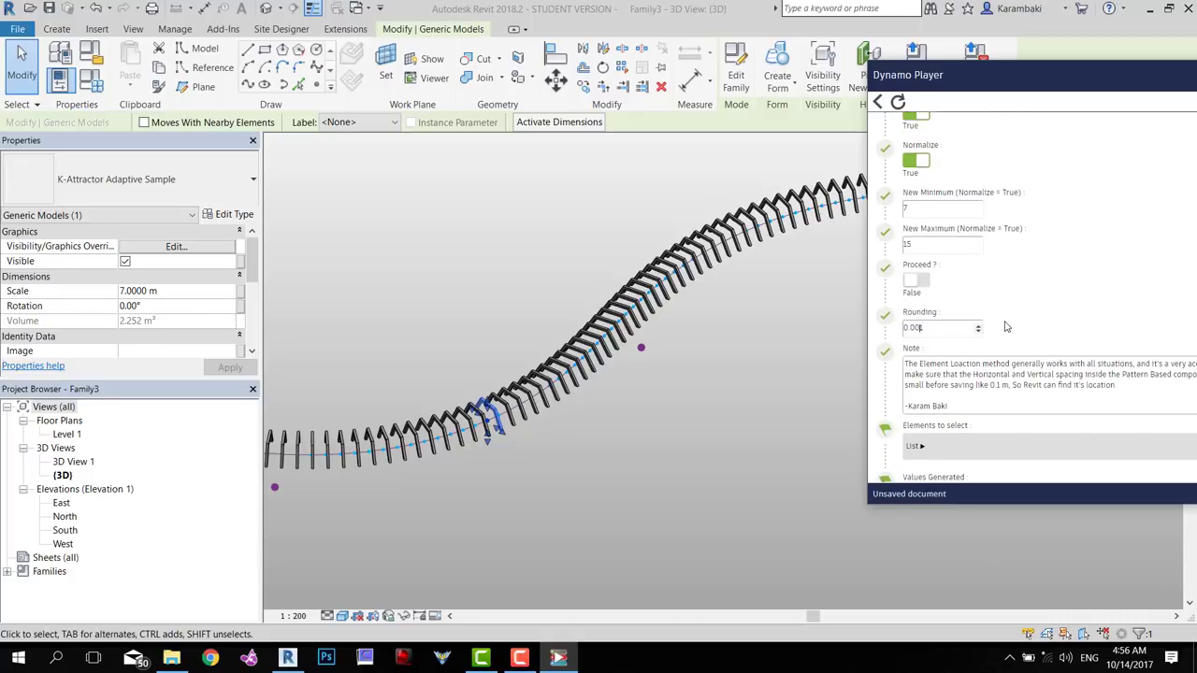
scroll(1006, 326, "up", 6)
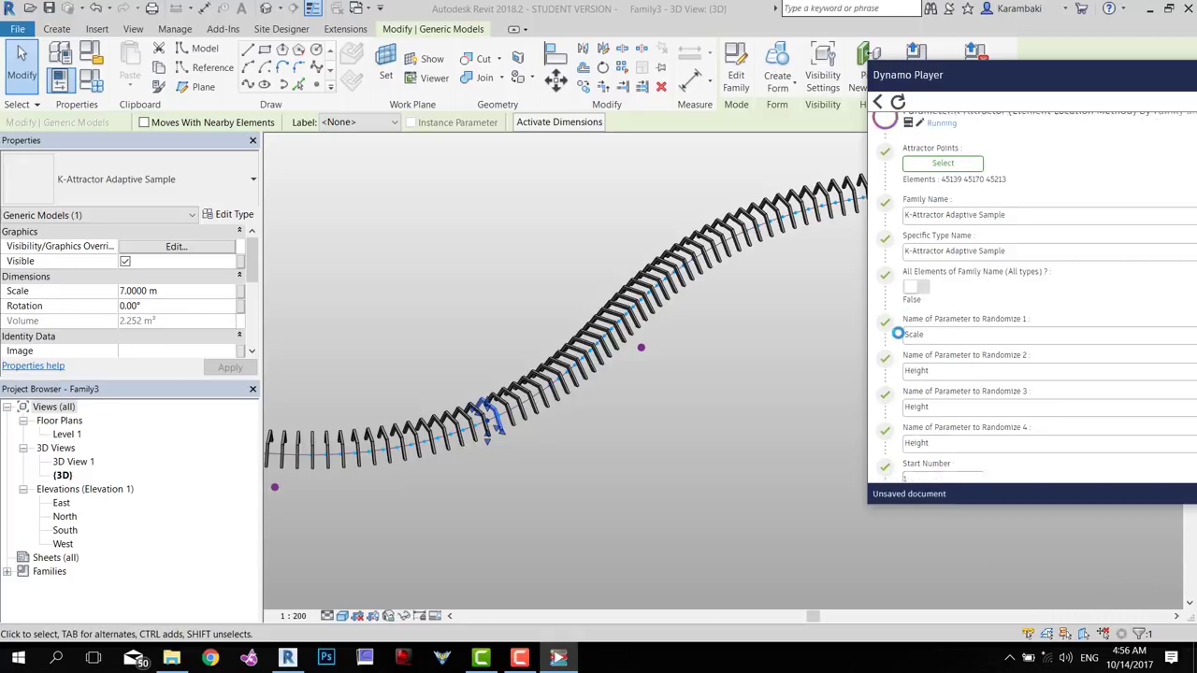
scroll(897, 325, "down", 10)
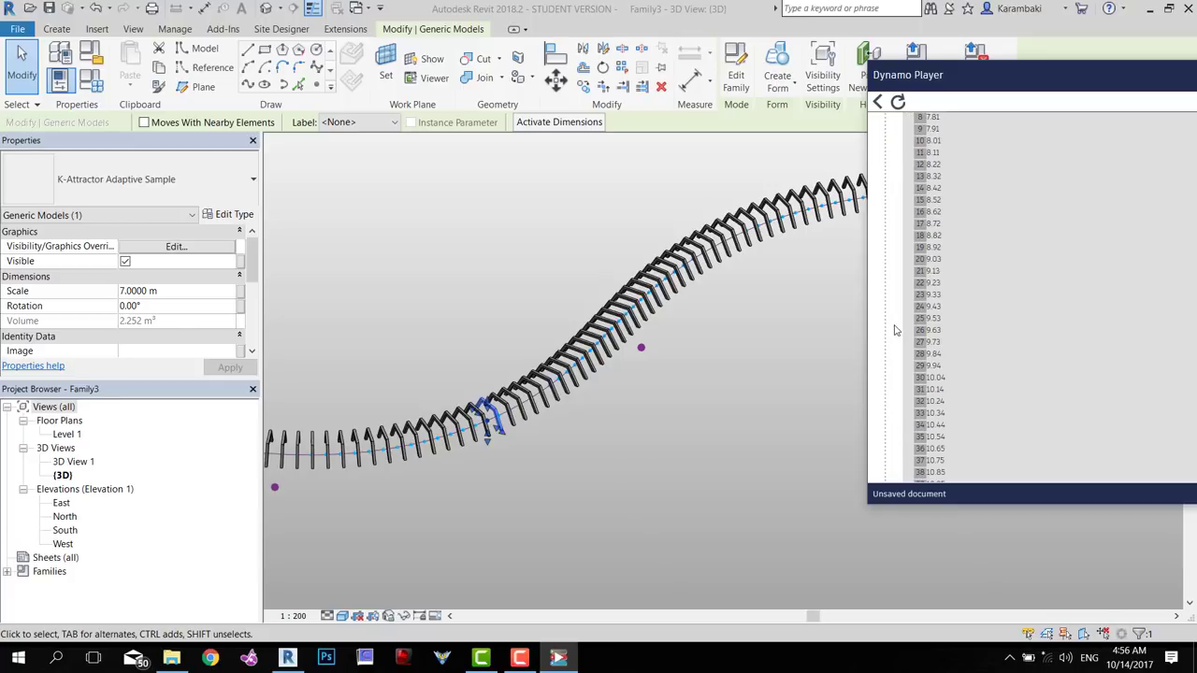
Set Rounding to 0.1 and rerun the script to review the generated values and the element list
scroll(922, 409, "up", 10)
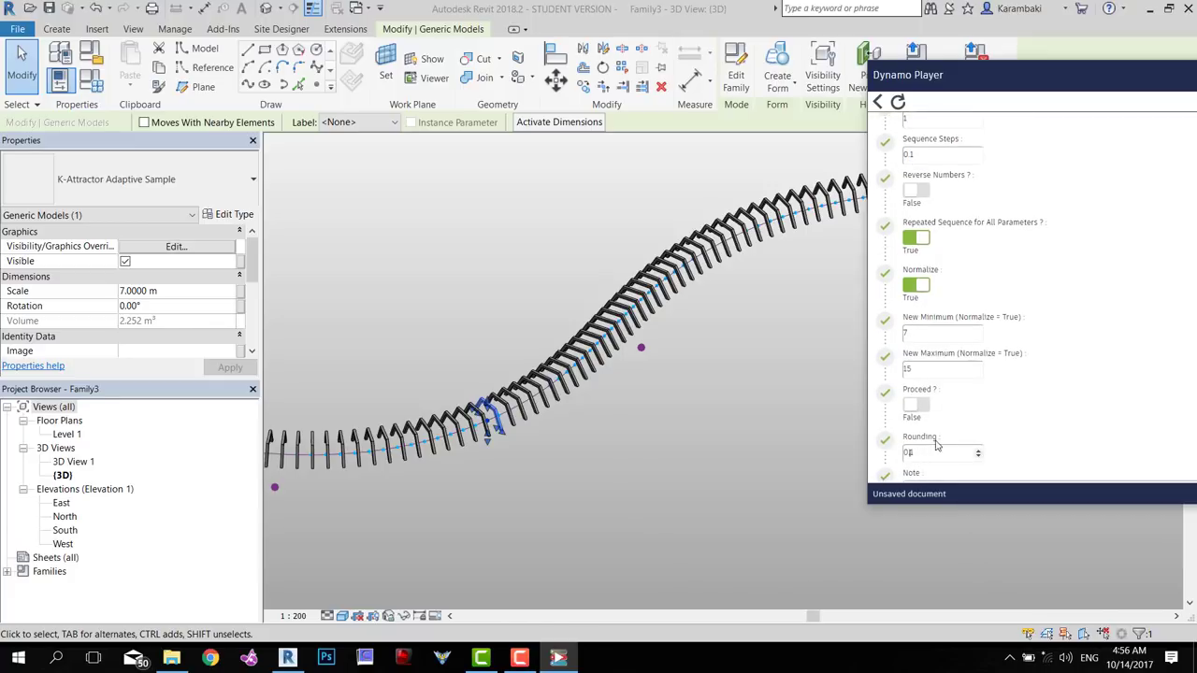
scroll(901, 186, "up", 5)
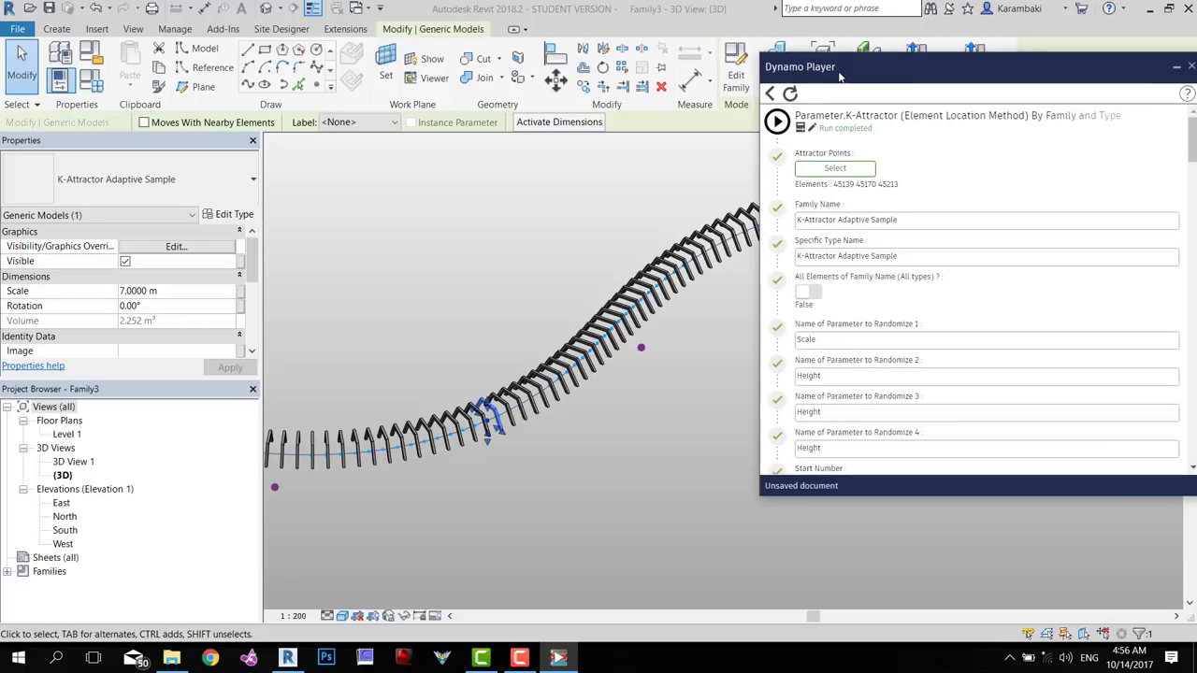
scroll(842, 285, "down", 15)
scroll(839, 293, "down", 2)
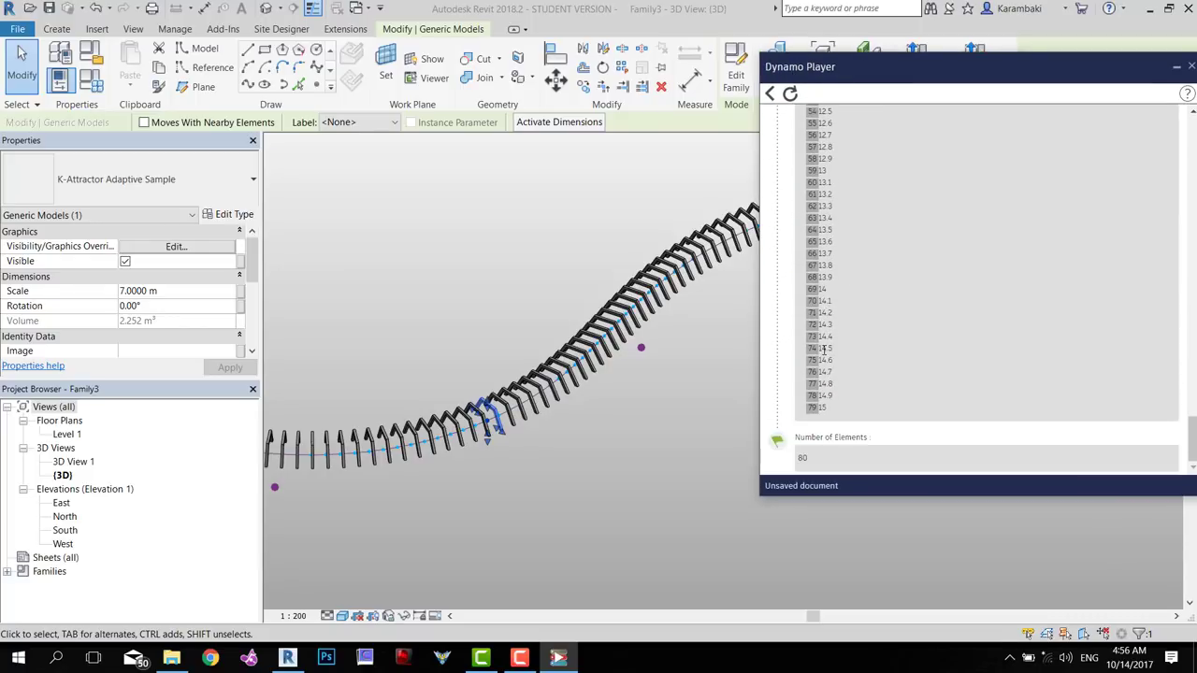
scroll(827, 327, "up", 10)
scroll(824, 358, "up", 10)
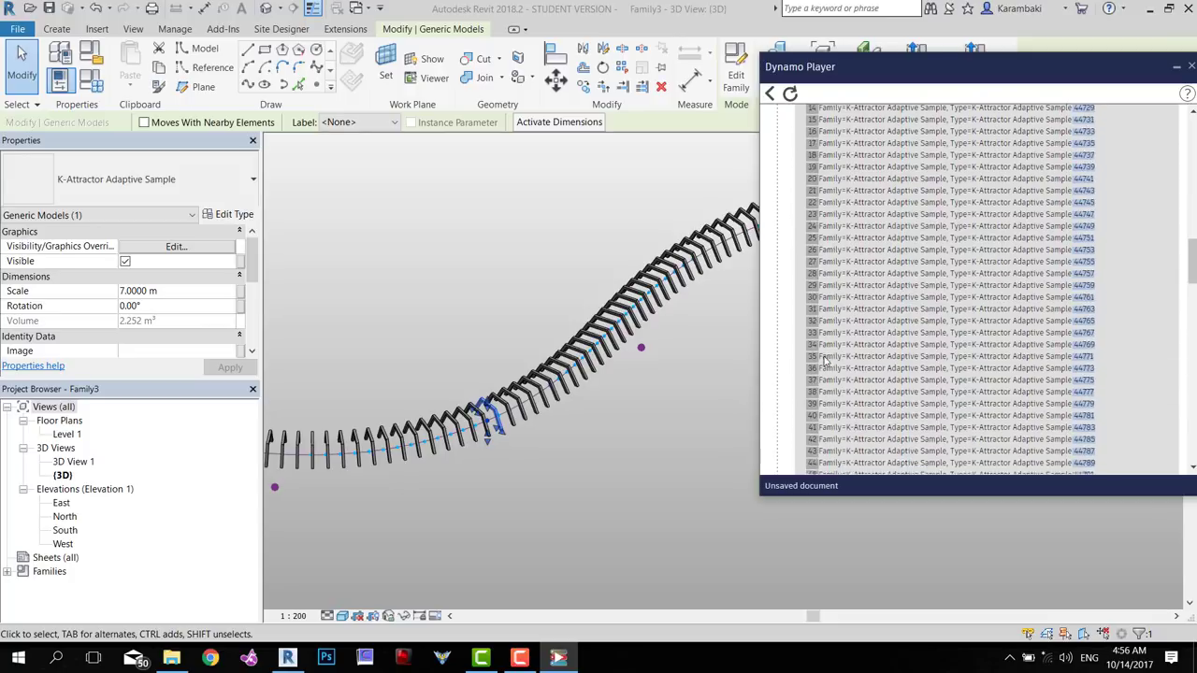
Rerun the attractor script with Proceed enabled to apply the generated Scale values to the adaptive frames
scroll(808, 297, "up", 10)
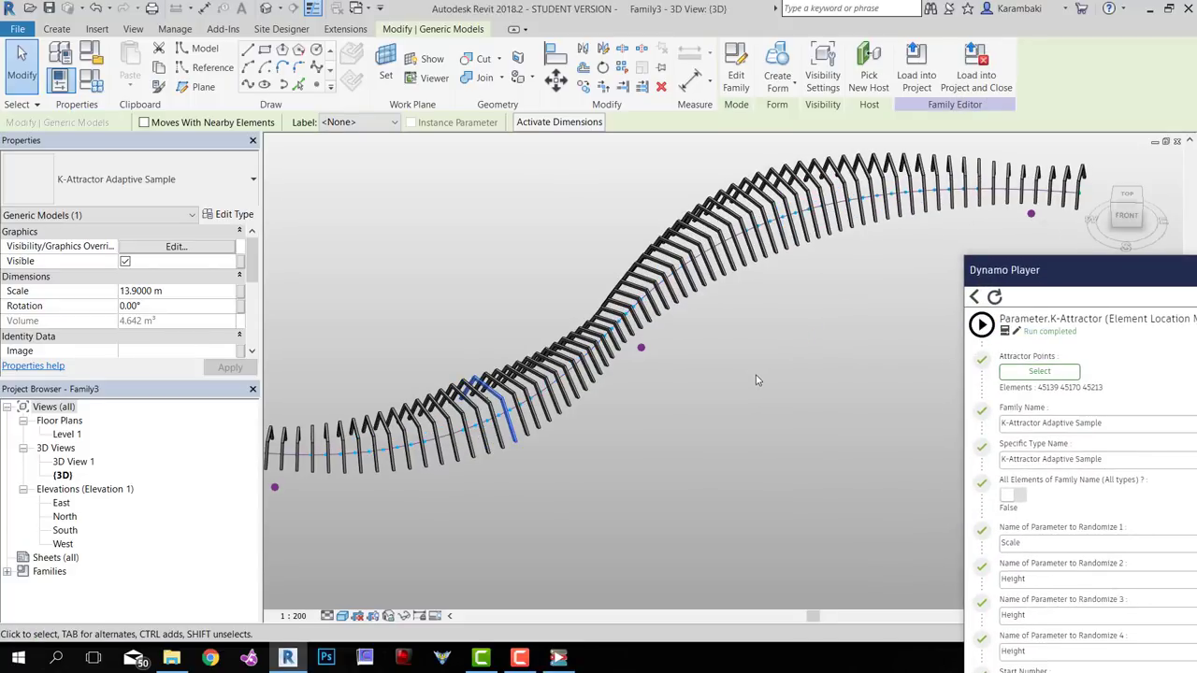
middle_click_drag(736, 421, 682, 447, "shift")
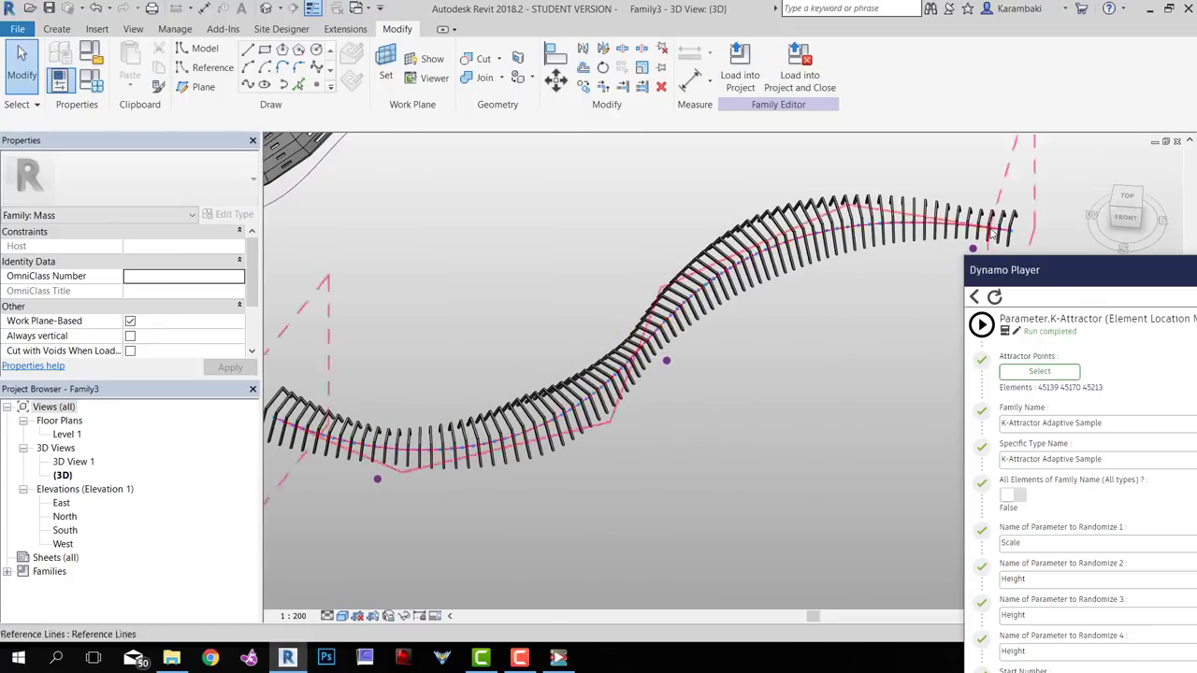
Turn on Reverse Numbers and rerun the attractor script to apply the reversed Scale values to the frames
left_click_drag(1010, 273, 1007, 112)
scroll(1035, 383, "down", 3)
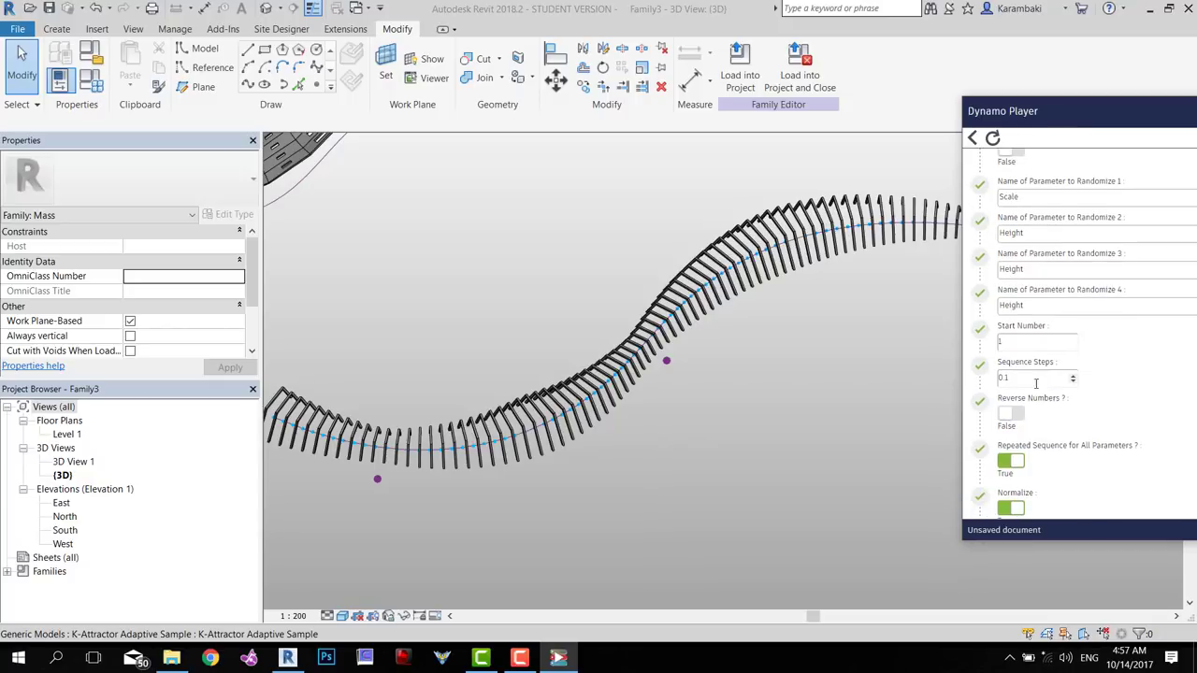
scroll(1012, 419, "up", 4)
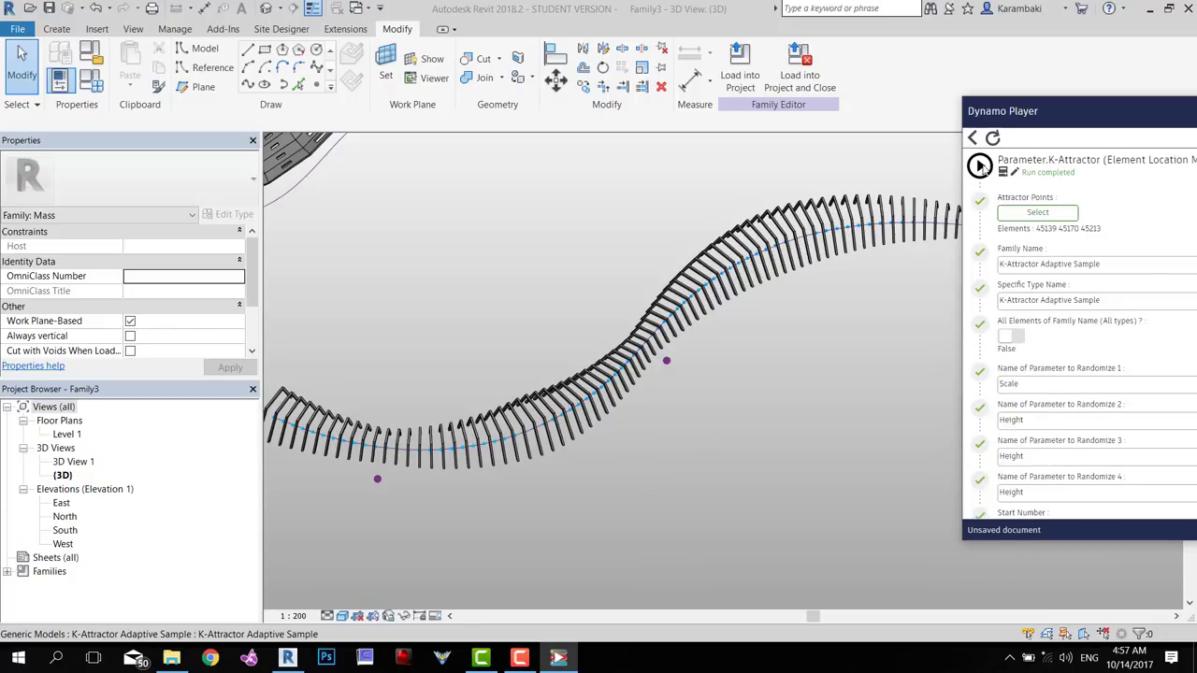
left_click_drag(1002, 114, 961, 250)
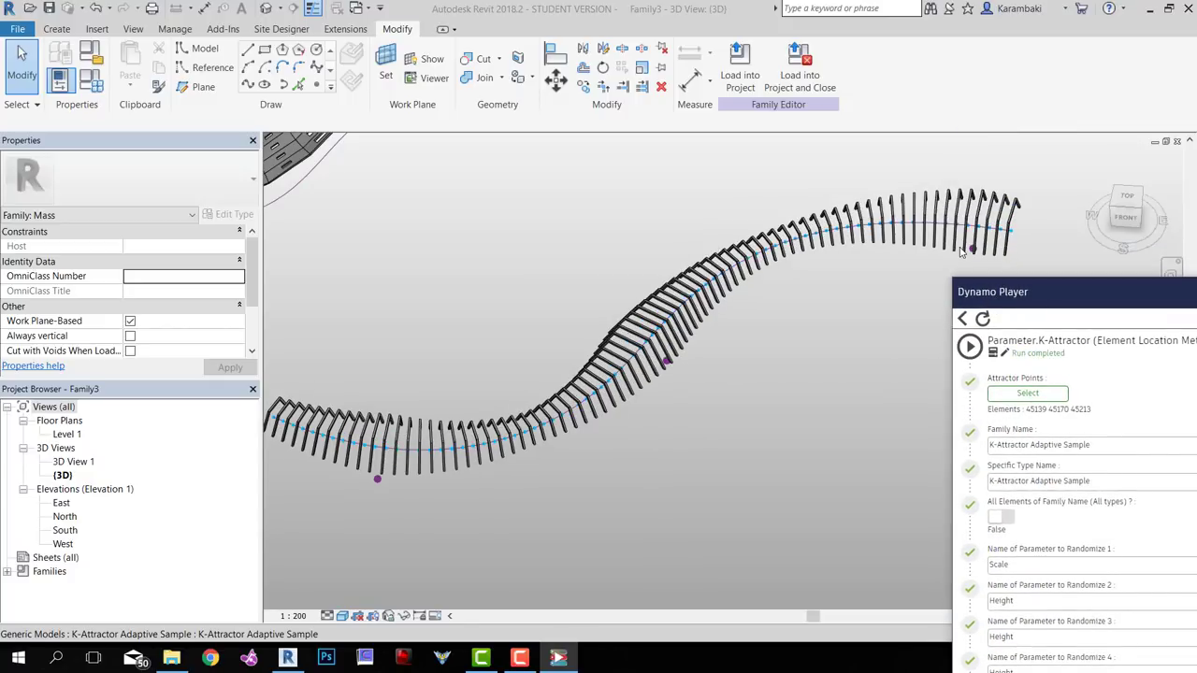
middle_click_drag(637, 491, 671, 404, "shift")
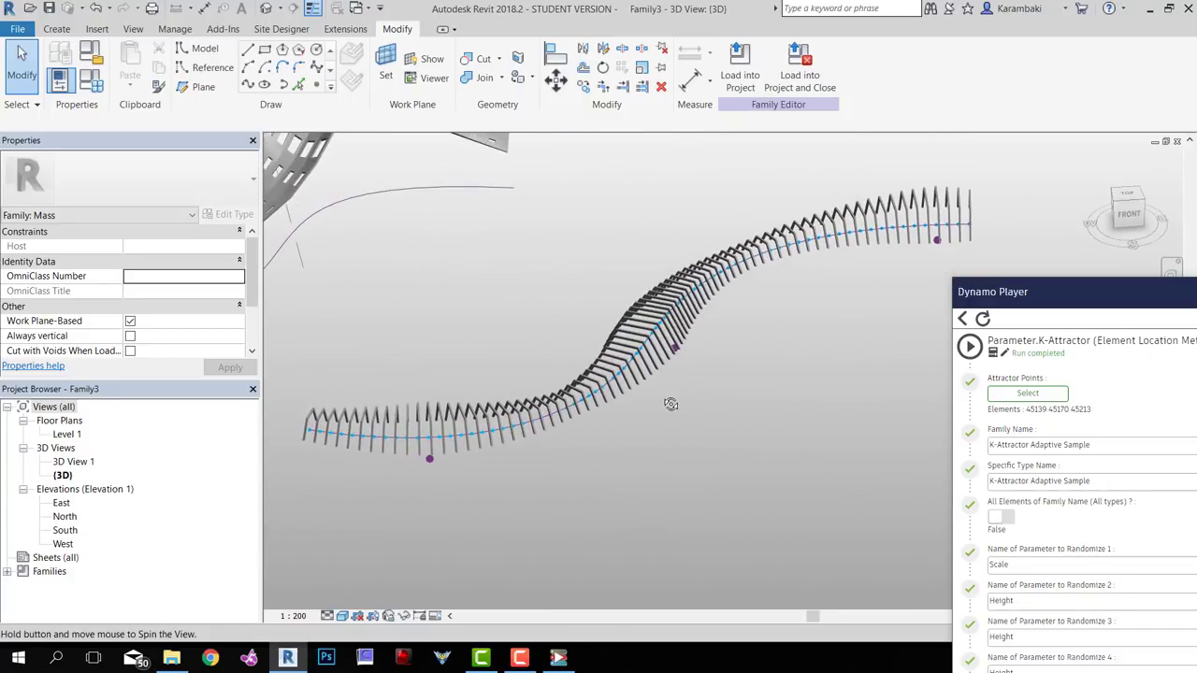
Check a frame's parameter names and set the script's first parameter to randomize to Rotation
left_click_drag(994, 296, 975, 108)
scroll(984, 239, "down", 5)
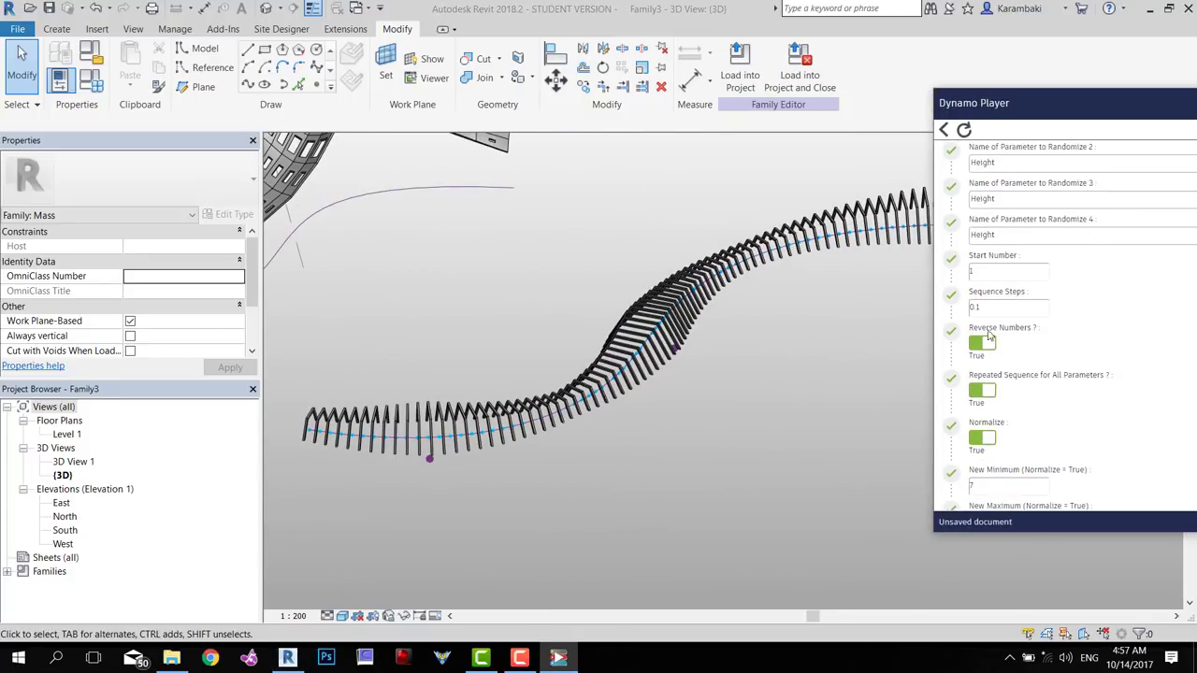
scroll(999, 346, "down", 4)
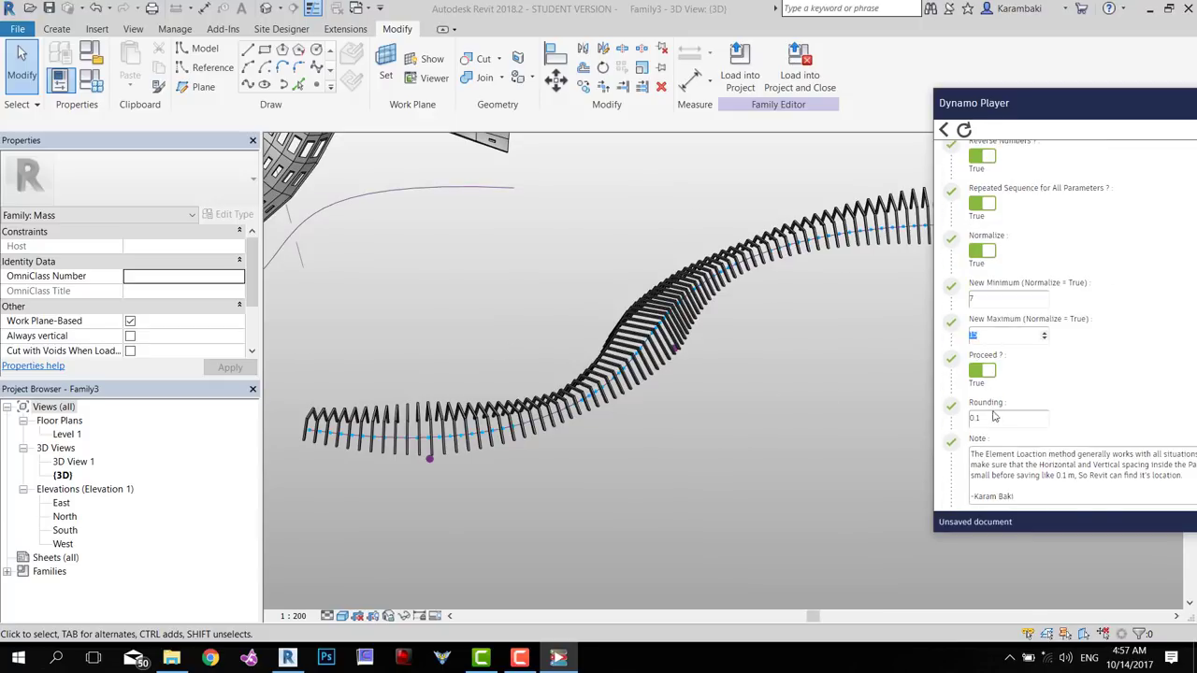
left_click(550, 410)
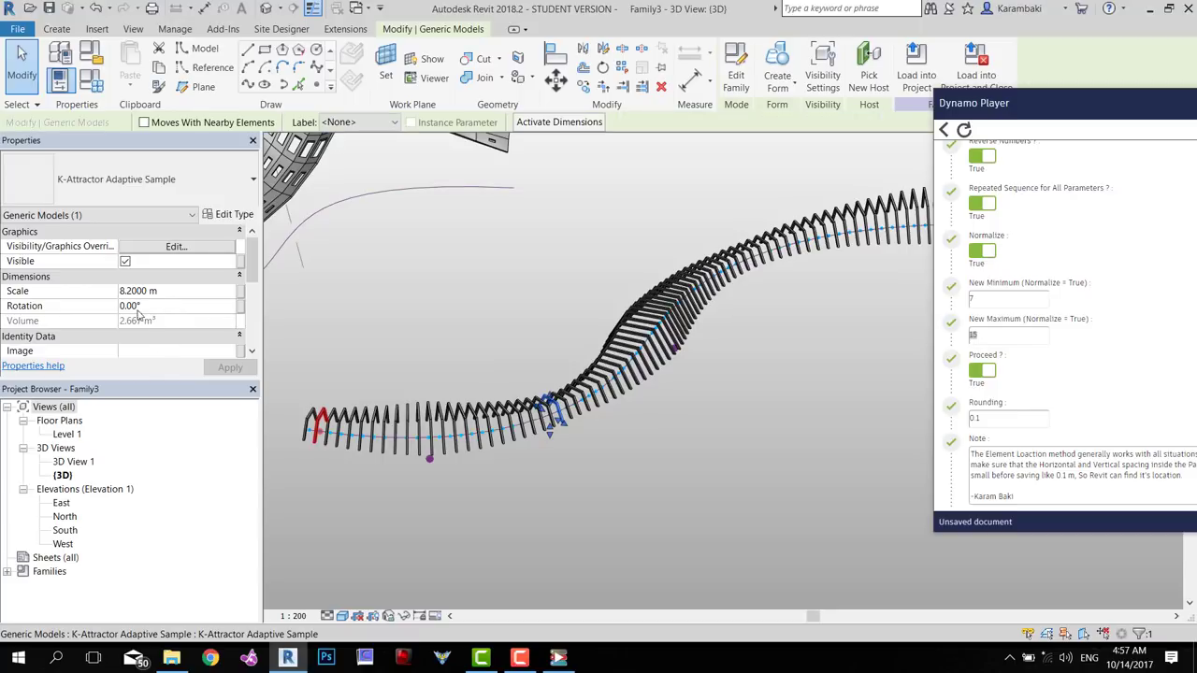
scroll(1094, 322, "up", 9)
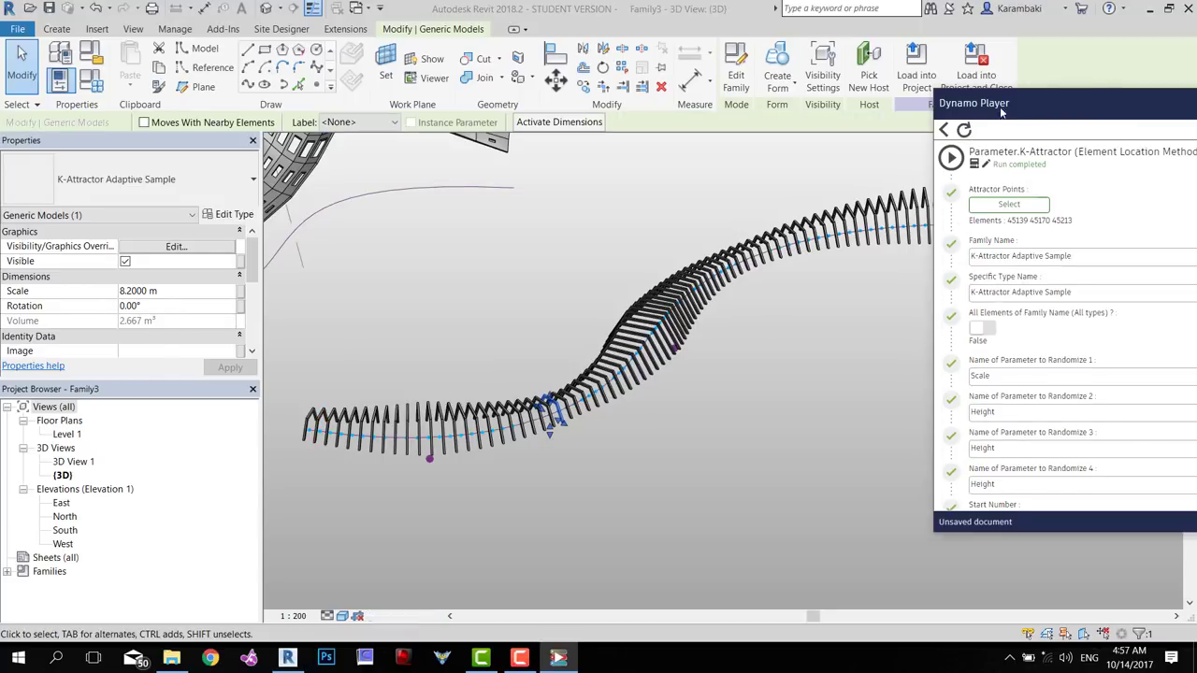
left_click_drag(1002, 109, 913, 119)
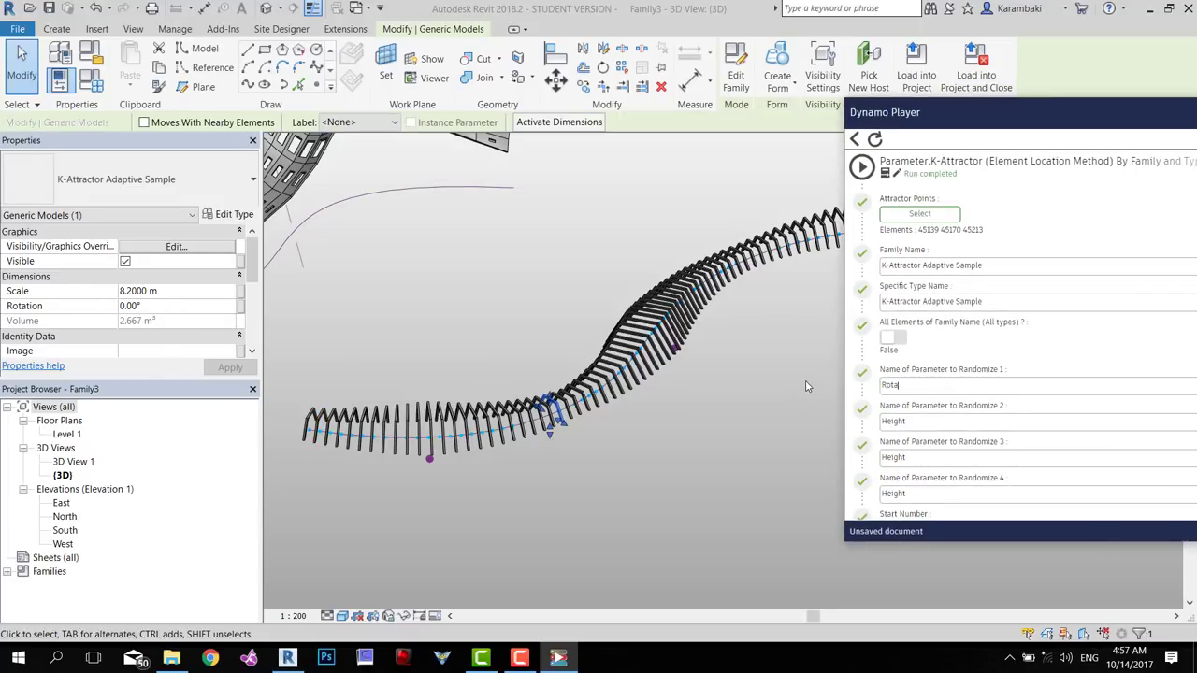
Set the script's Start Number to 0 and Sequence Steps to 5, and turn Normalize off
scroll(888, 346, "down", 3)
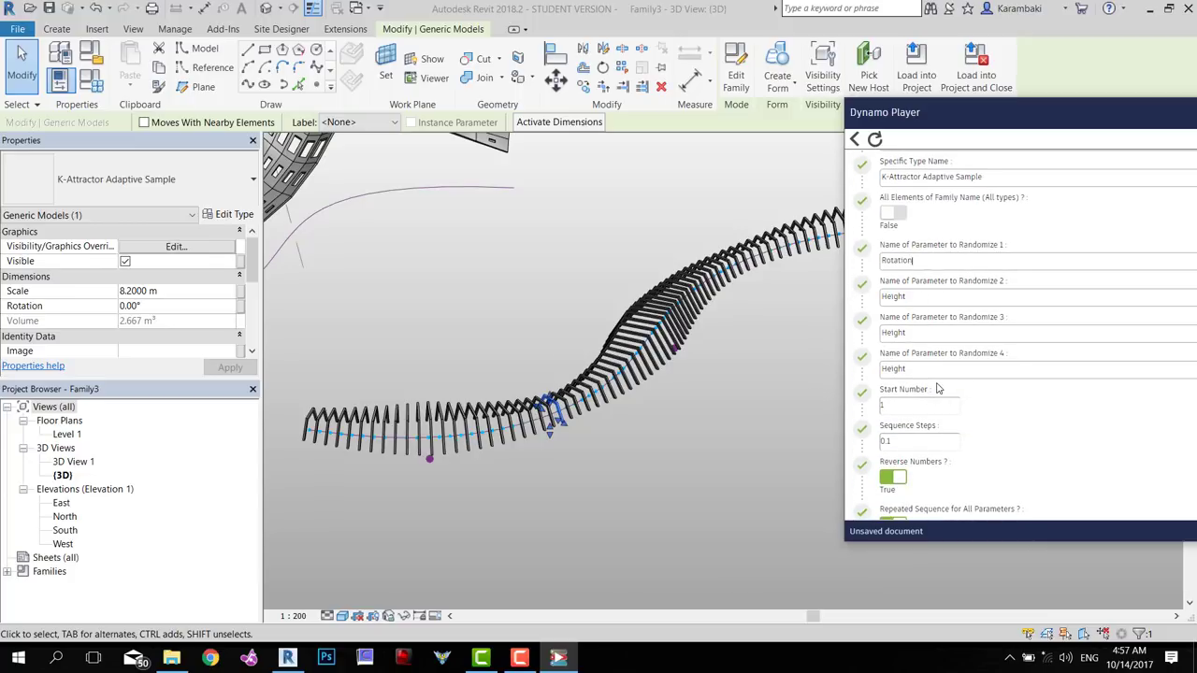
scroll(938, 386, "down", 1)
left_click_drag(921, 347, 813, 335)
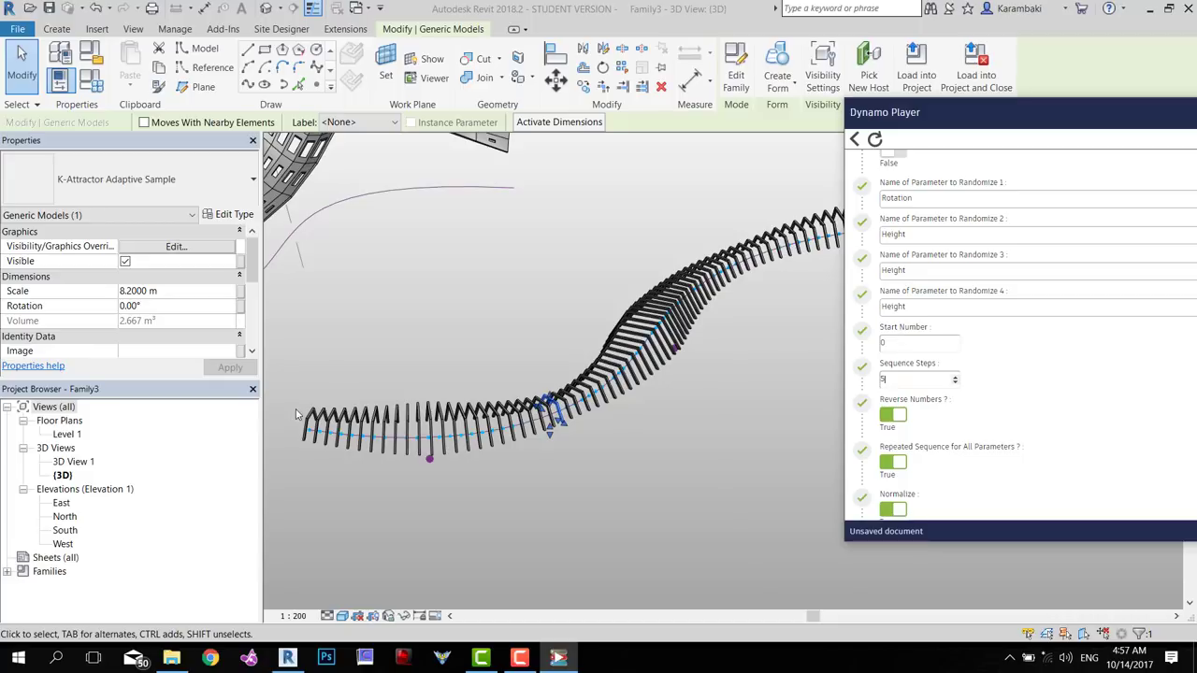
middle_click_drag(589, 281, 477, 311)
scroll(477, 310, "down", 2)
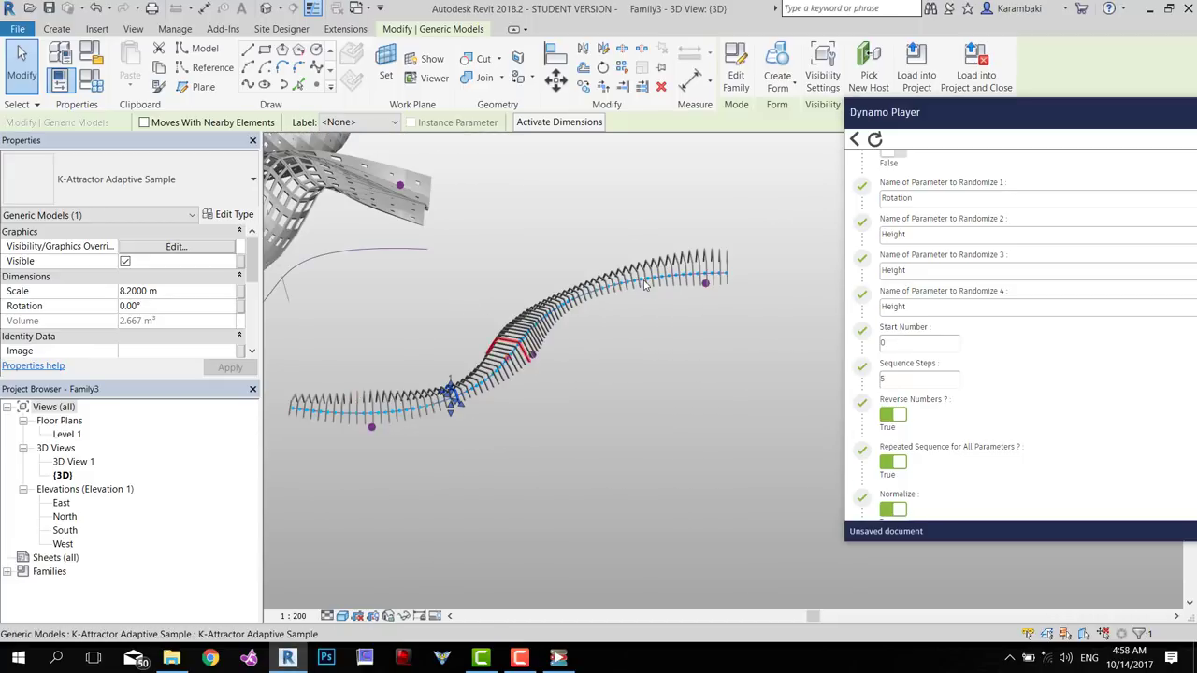
scroll(905, 393, "down", 2)
scroll(905, 392, "down", 1)
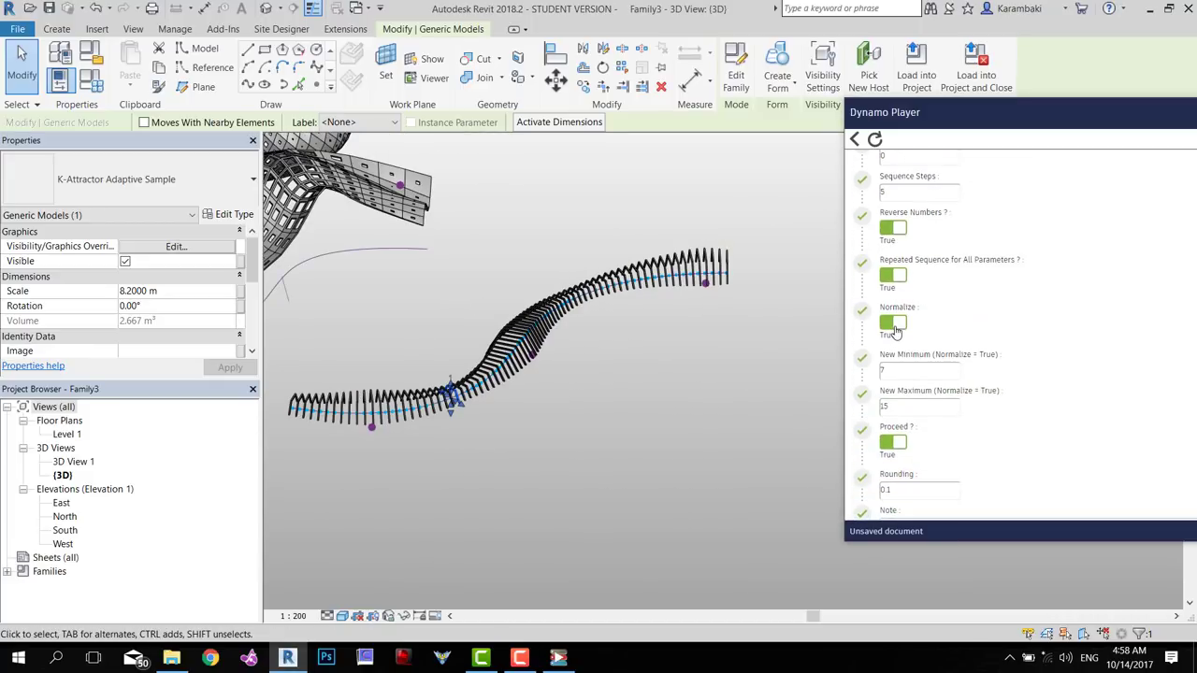
left_click(895, 325)
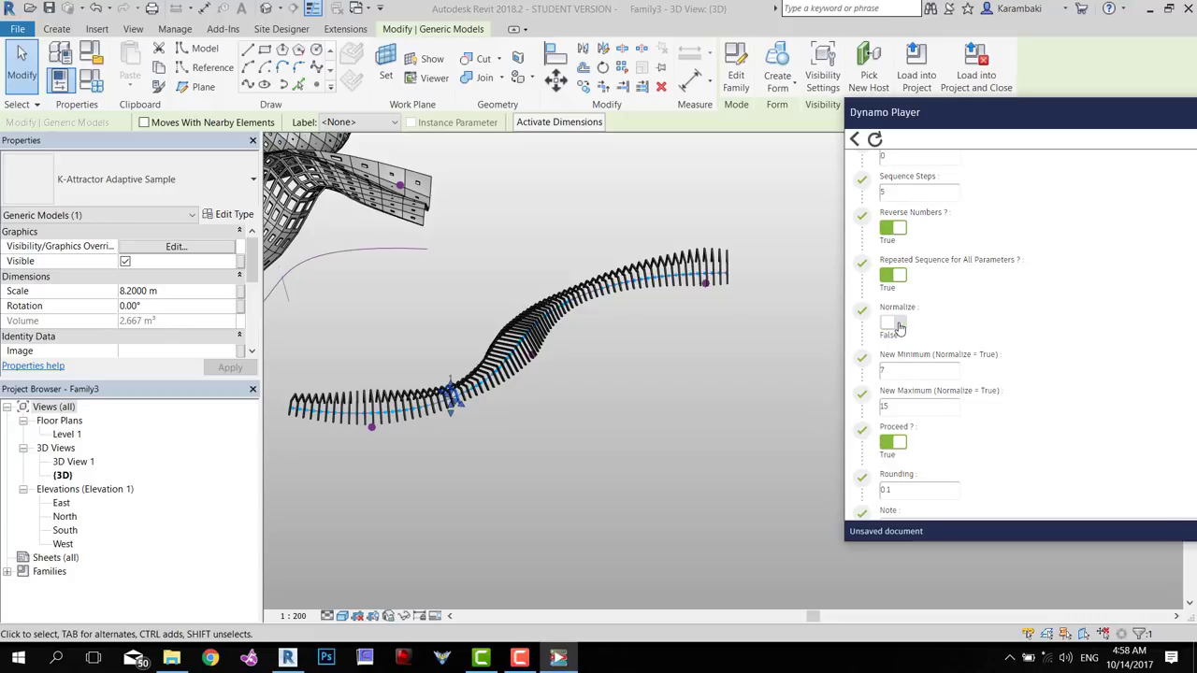
Move the attractor reference point near the start of the path to a spot beyond the first frame
left_click(371, 491)
middle_click_drag(393, 490, 529, 494)
scroll(529, 494, "up", 2)
left_click_drag(529, 488, 584, 408)
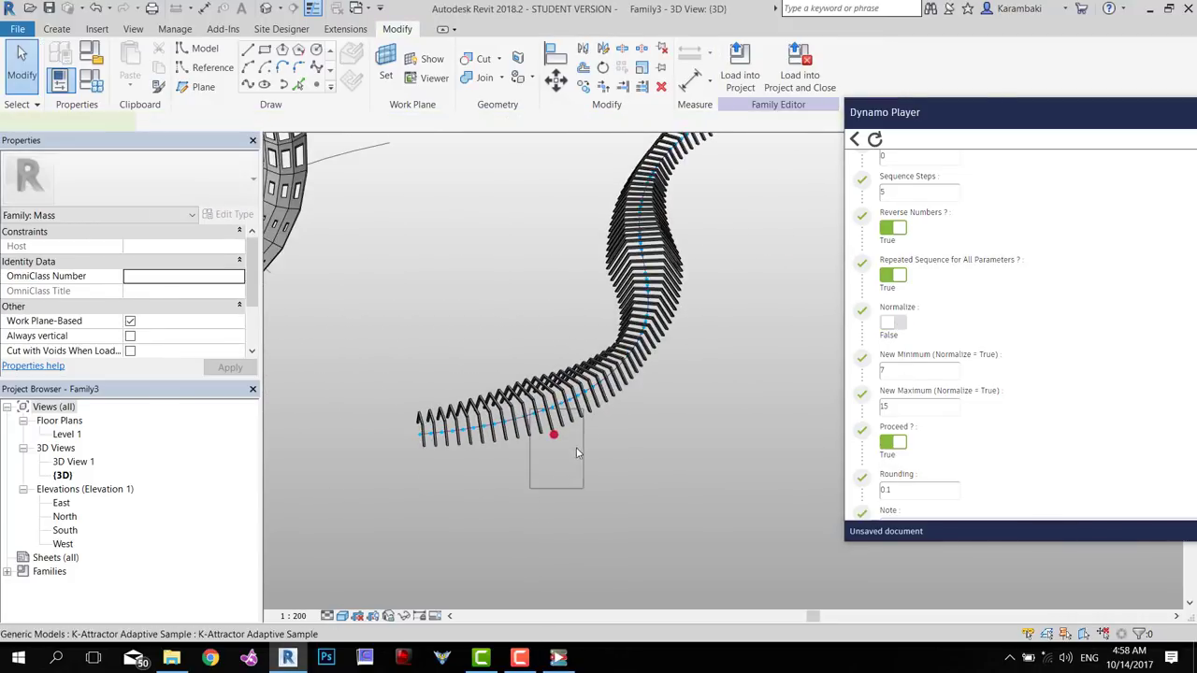
middle_click_drag(577, 453, 436, 475, "shift")
left_click_drag(563, 427, 467, 290)
Reselect the script's Attractor Points so that only the relocated reference point beyond the path's end is used
scroll(963, 299, "up", 5)
left_click(929, 217)
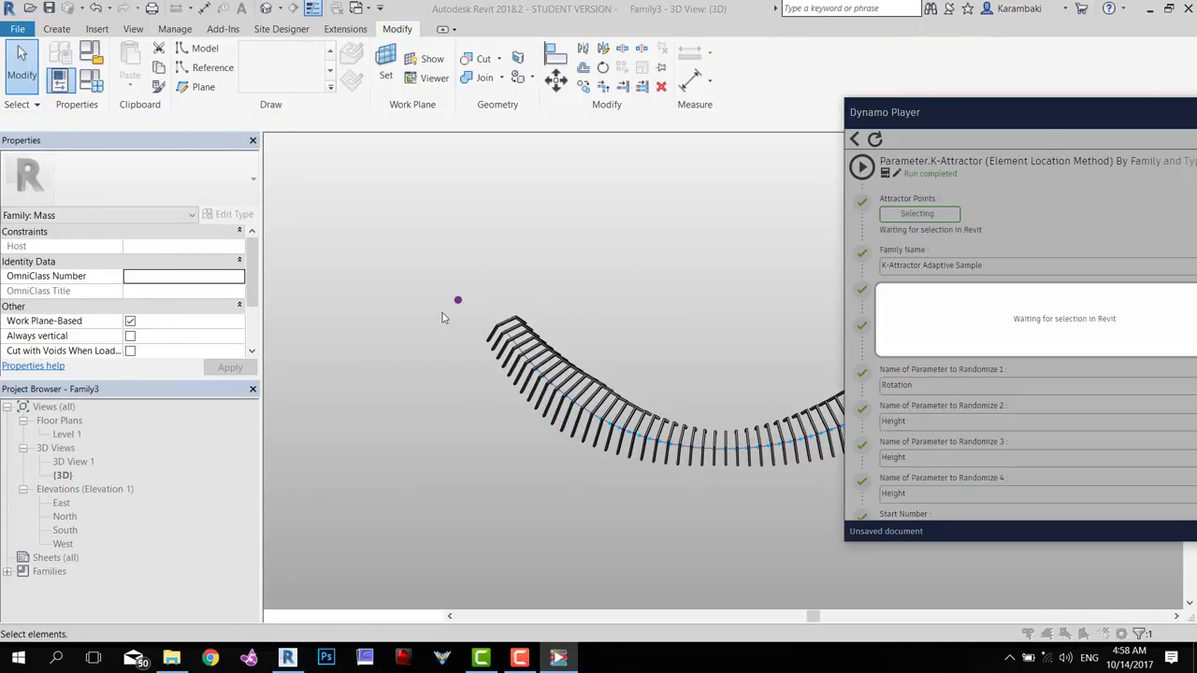
left_click_drag(427, 334, 476, 275)
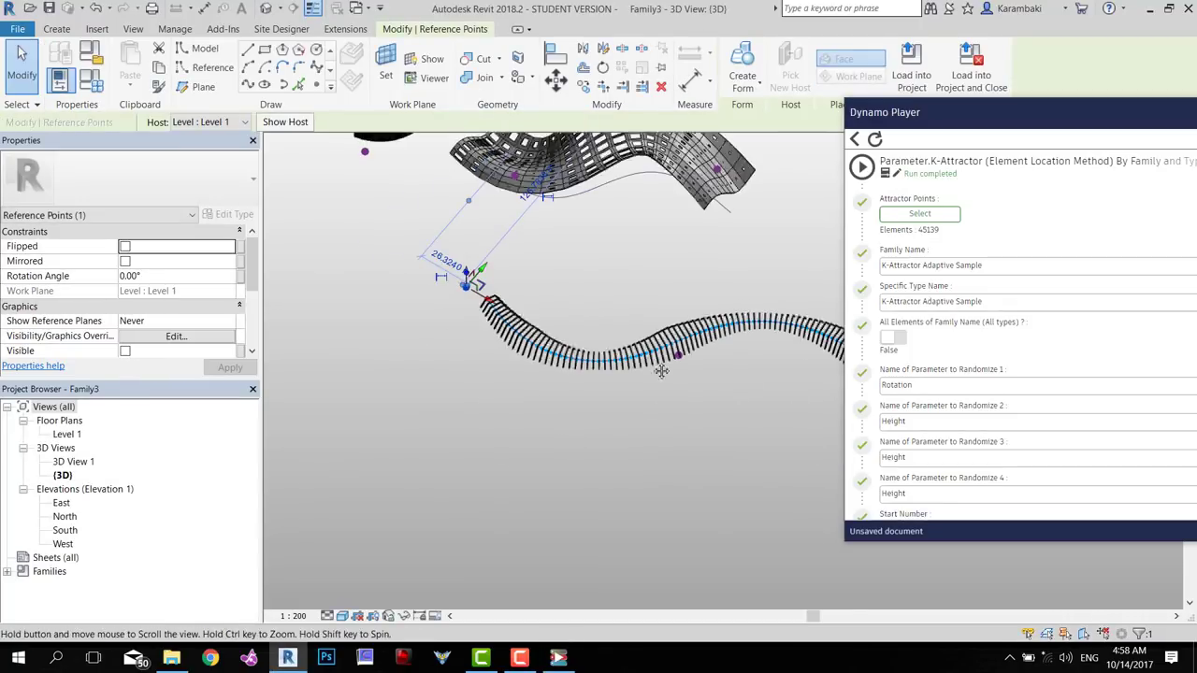
middle_click_drag(661, 371, 484, 336)
left_click(414, 414)
middle_click_drag(414, 415, 330, 405, "shift")
scroll(330, 405, "up", 3)
middle_click_drag(476, 374, 425, 375, "shift")
scroll(947, 366, "down", 1)
Run the attractor script with Proceed set to False and examine the generated Rotation values
scroll(945, 367, "down", 9)
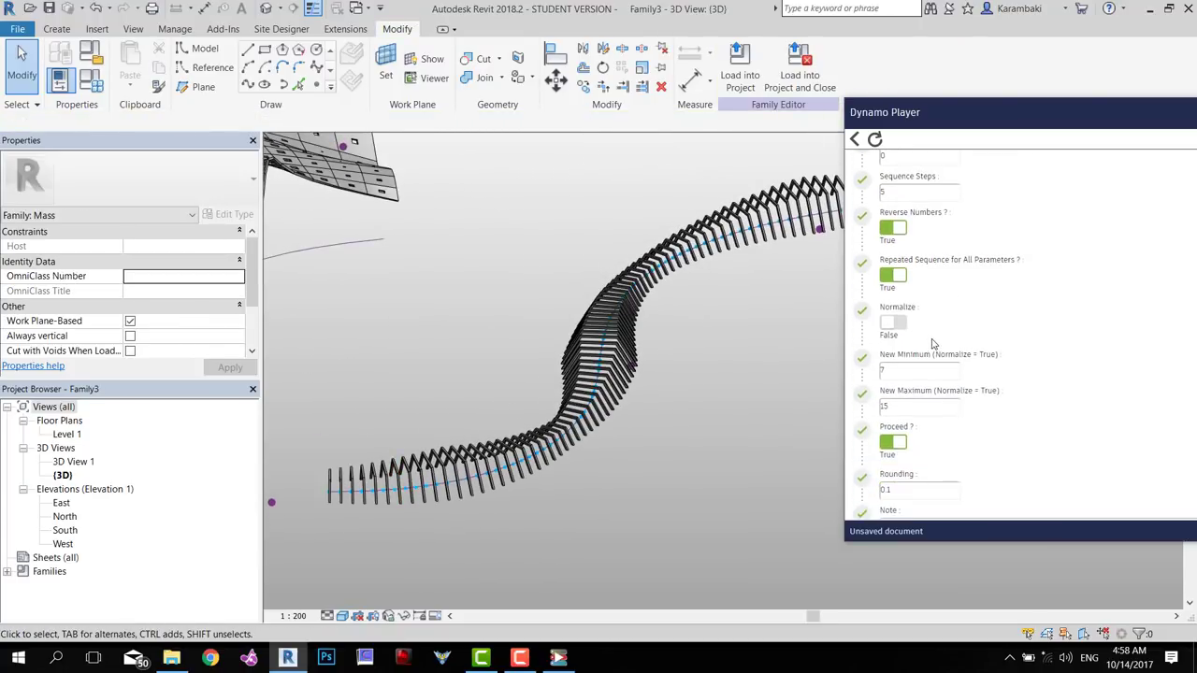
left_click(907, 259)
scroll(918, 266, "up", 10)
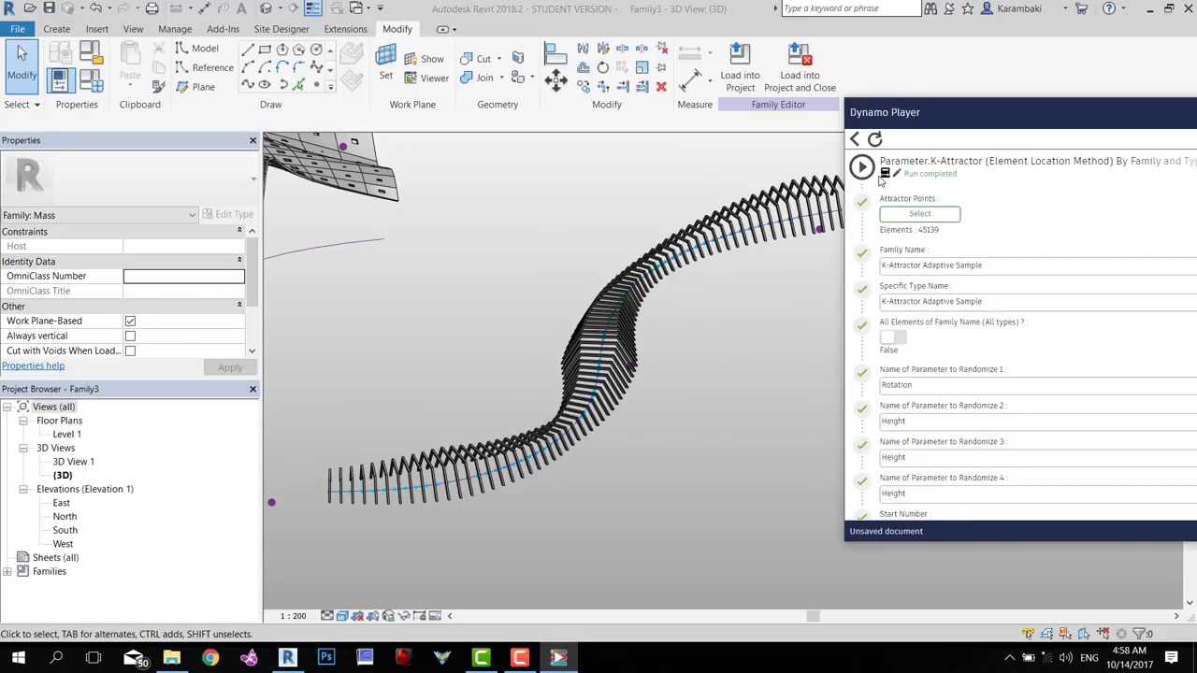
scroll(913, 302, "down", 15)
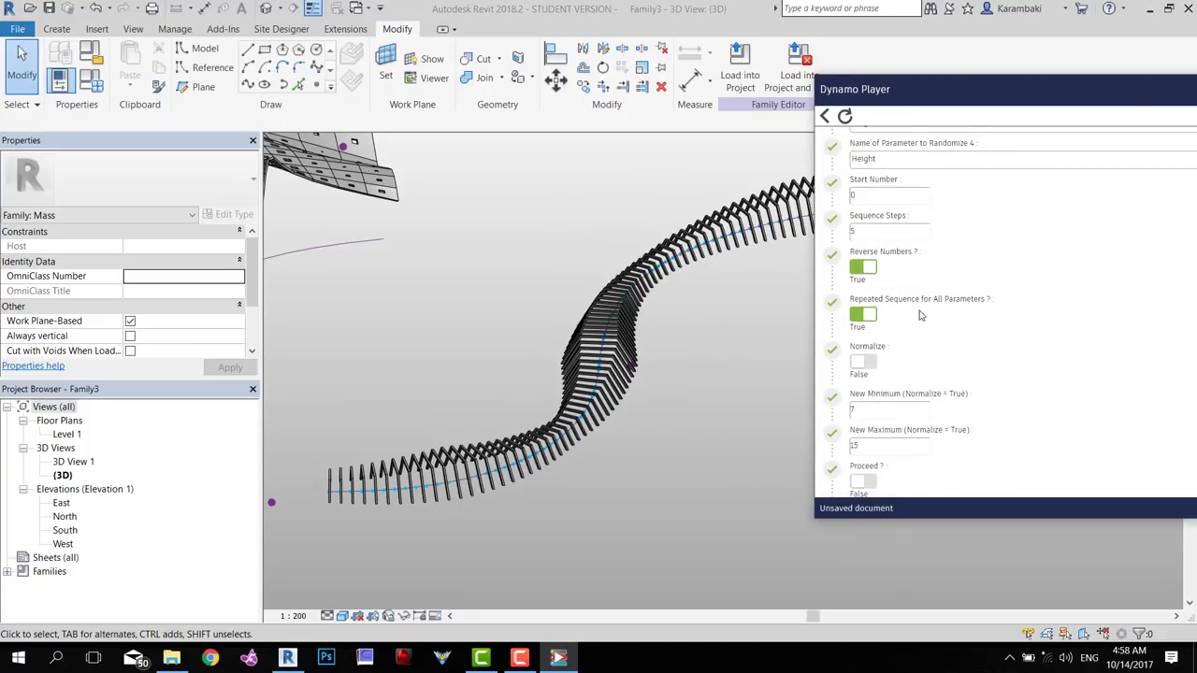
scroll(913, 302, "down", 2)
scroll(892, 213, "down", 3)
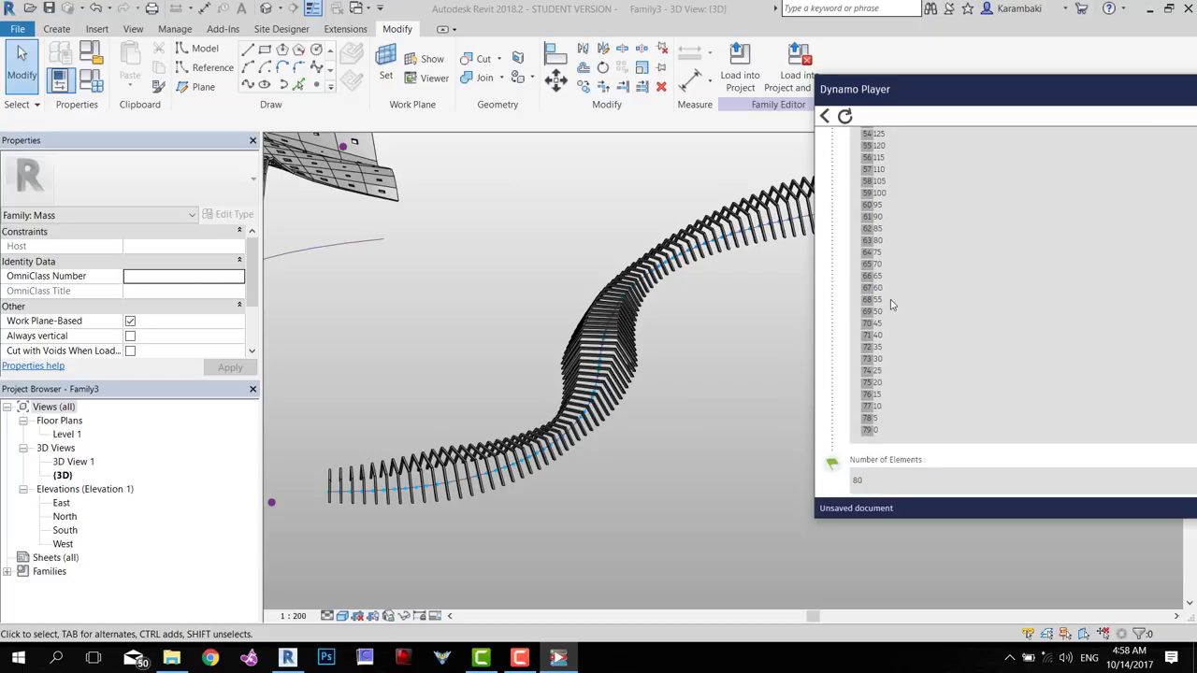
scroll(892, 439, "up", 5)
scroll(876, 327, "up", 10)
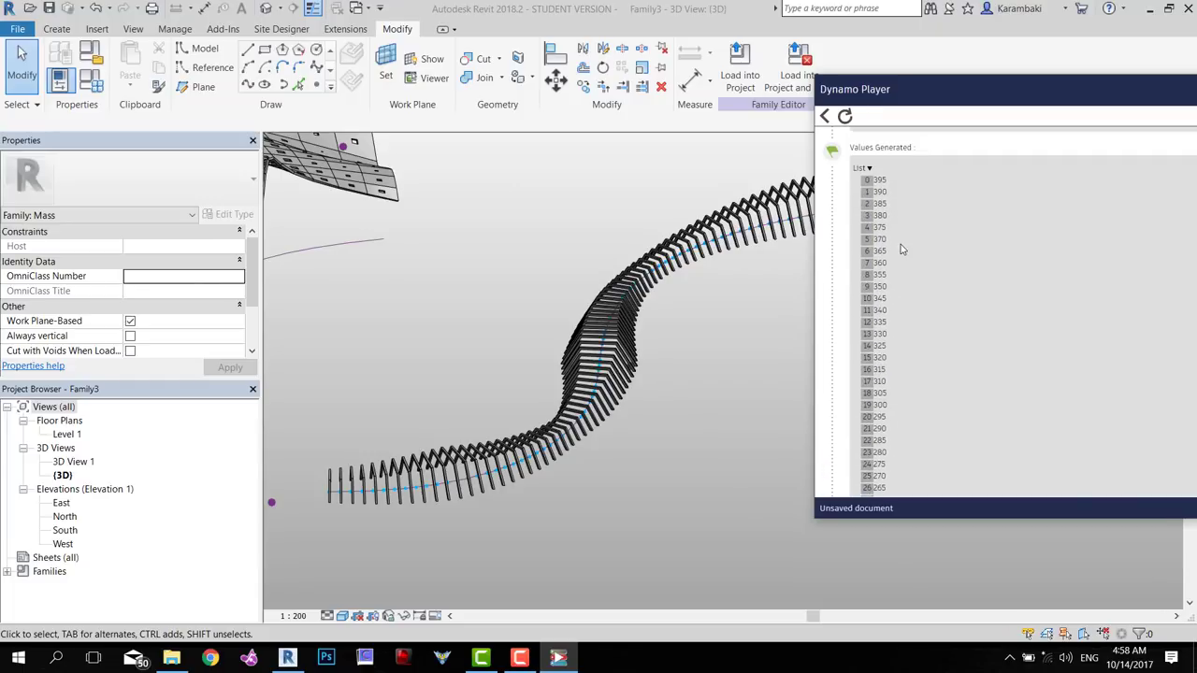
scroll(901, 243, "down", 10)
scroll(912, 252, "up", 15)
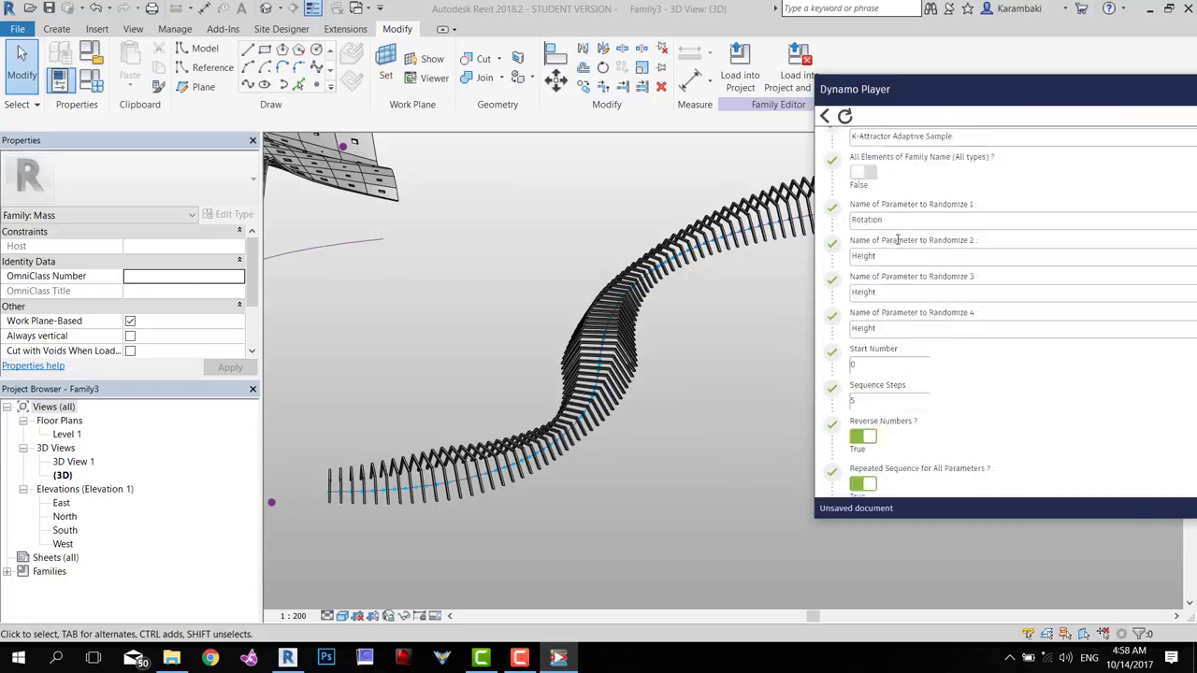
Set Proceed to True and rerun the script to apply the Rotation values to the adaptive frames
scroll(870, 286, "down", 6)
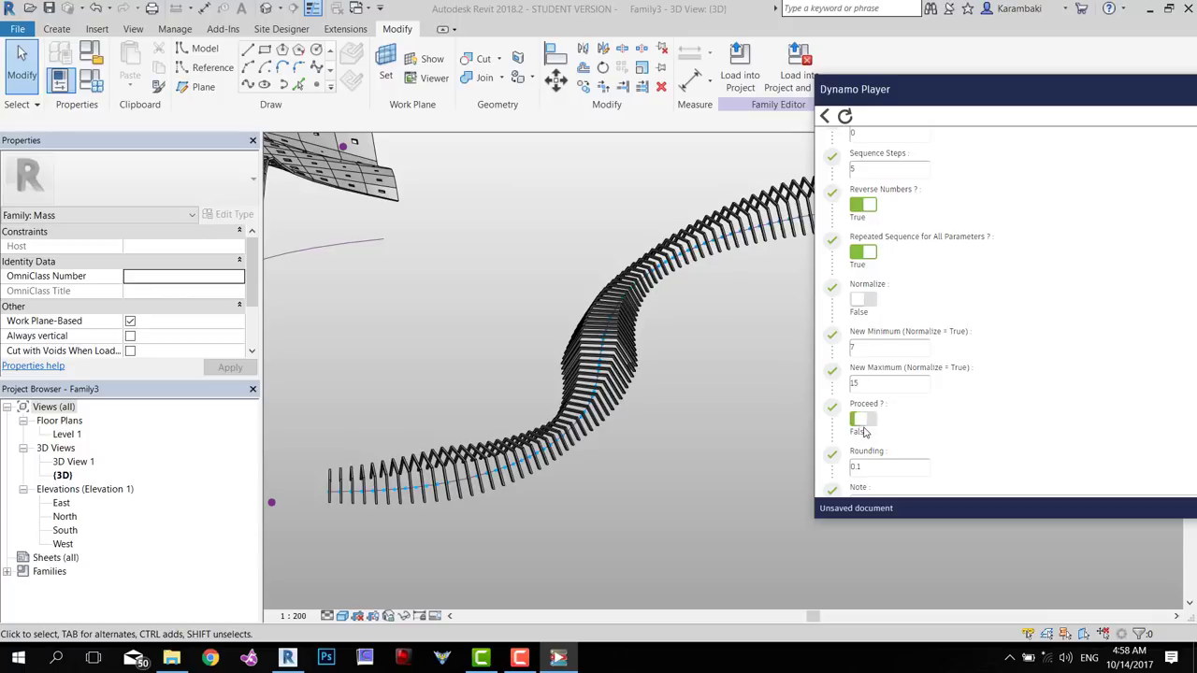
scroll(865, 432, "up", 6)
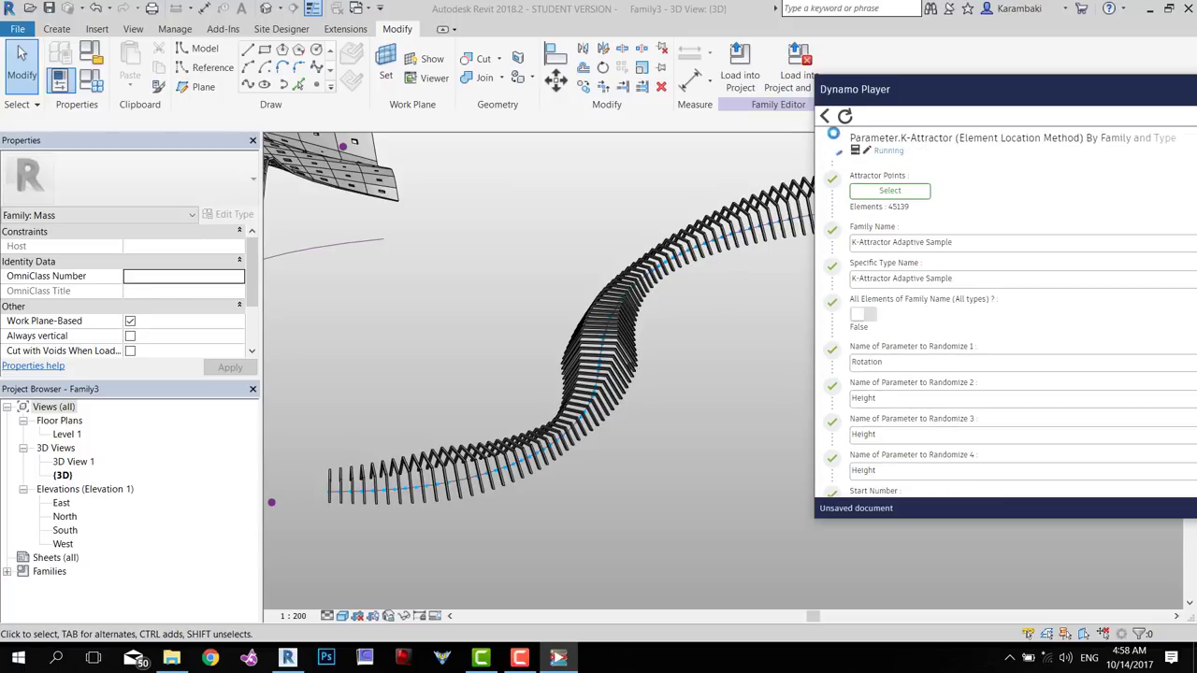
left_click_drag(849, 98, 957, 104)
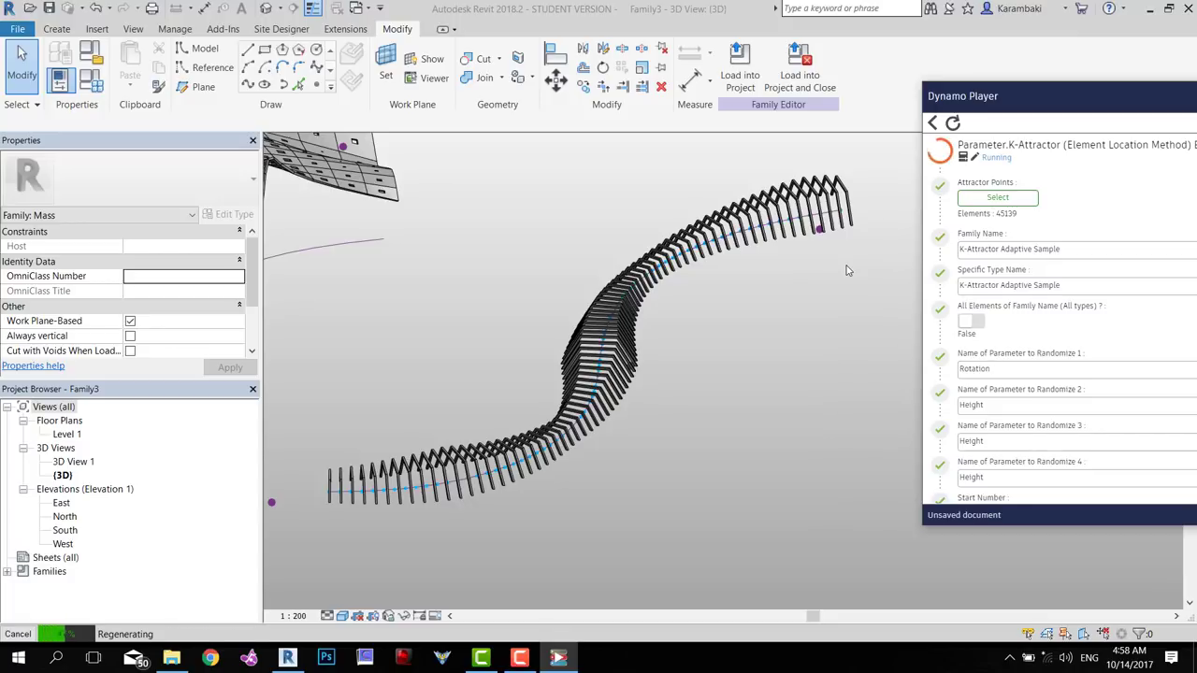
middle_click_drag(609, 477, 791, 391, "shift")
scroll(338, 510, "up", 5)
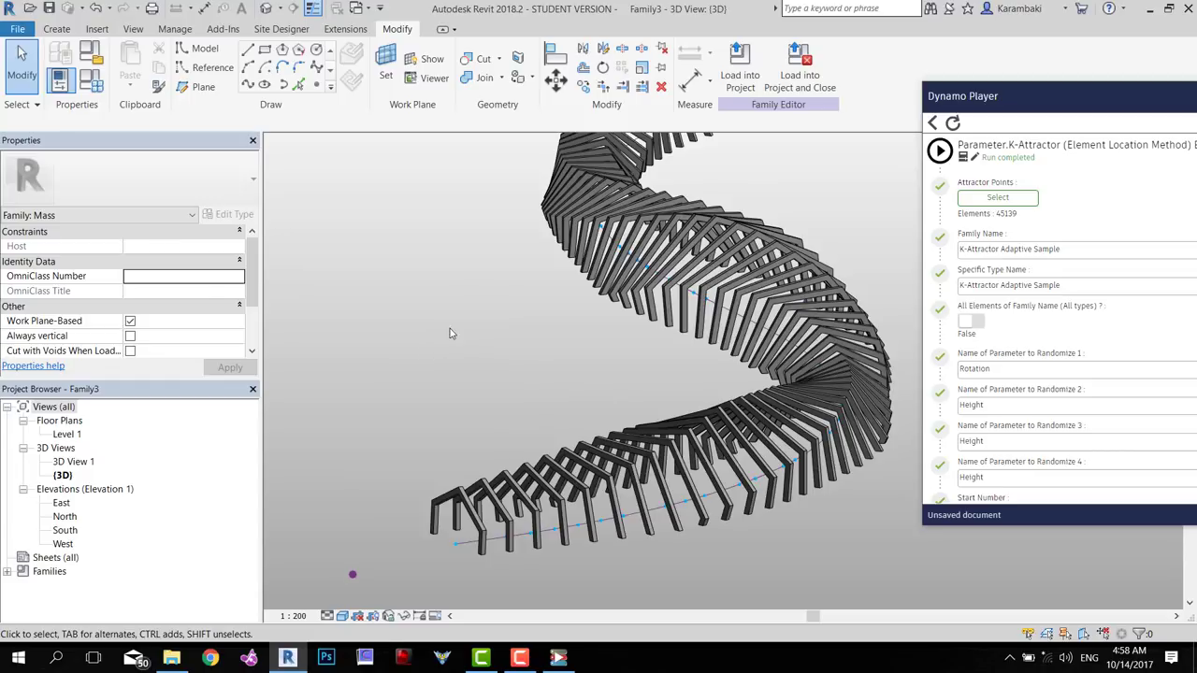
Enable the Square option in the K-Attractor Adaptive Sample type properties, with 6 Sides off and With Void on
middle_click_drag(470, 300, 423, 293)
left_click(432, 465)
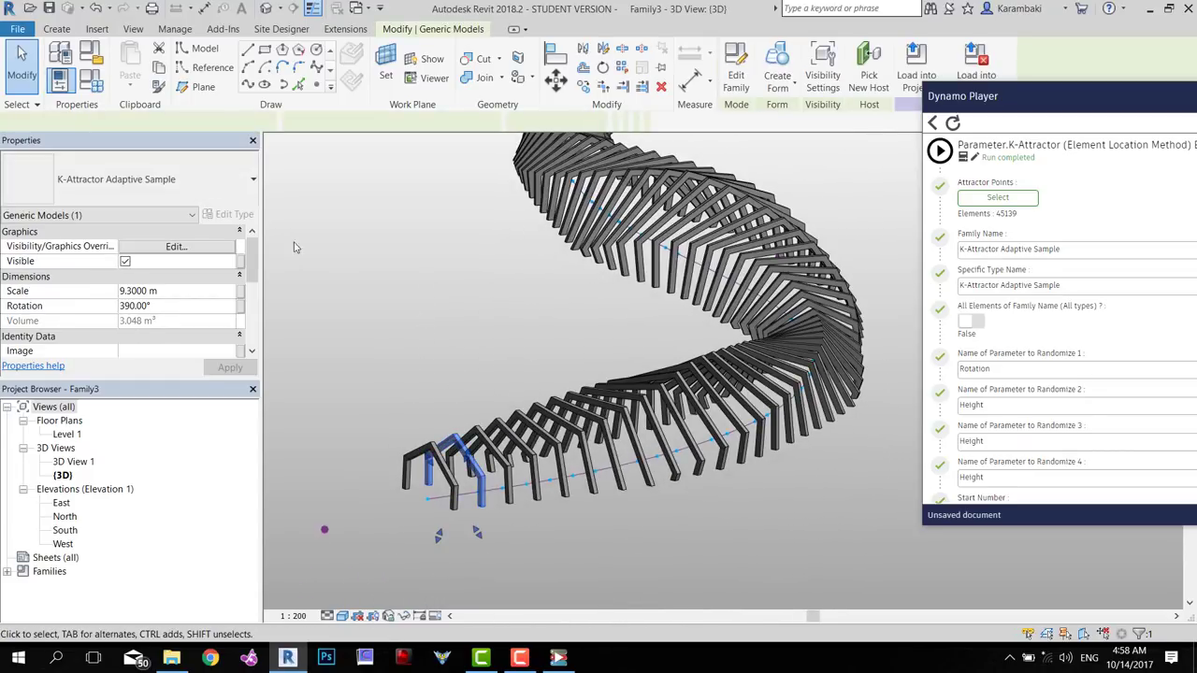
left_click(239, 214)
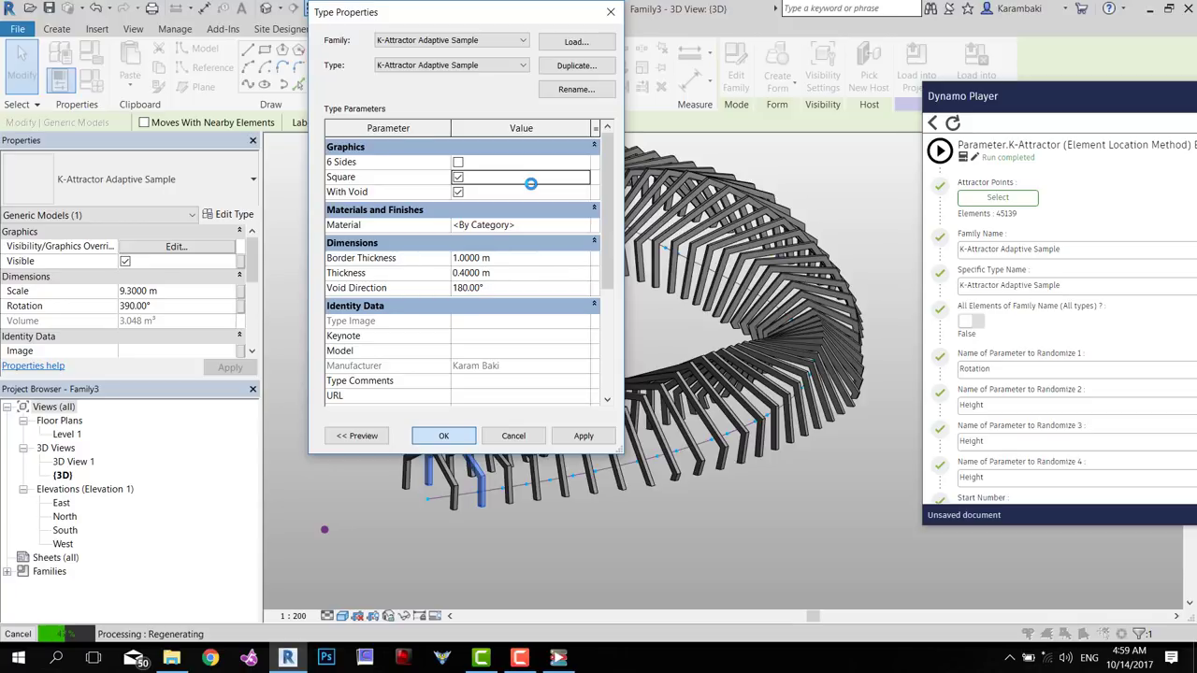
key("Escape")
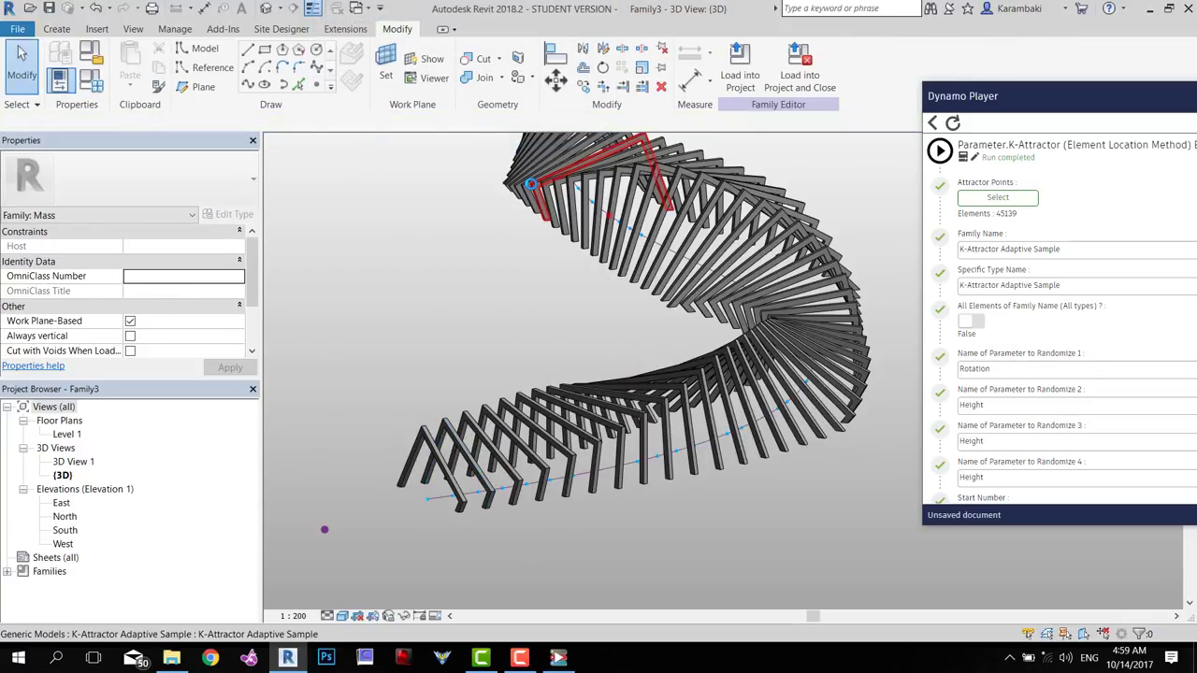
middle_click_drag(595, 413, 720, 509, "shift")
scroll(729, 497, "up", 1)
left_click(615, 445)
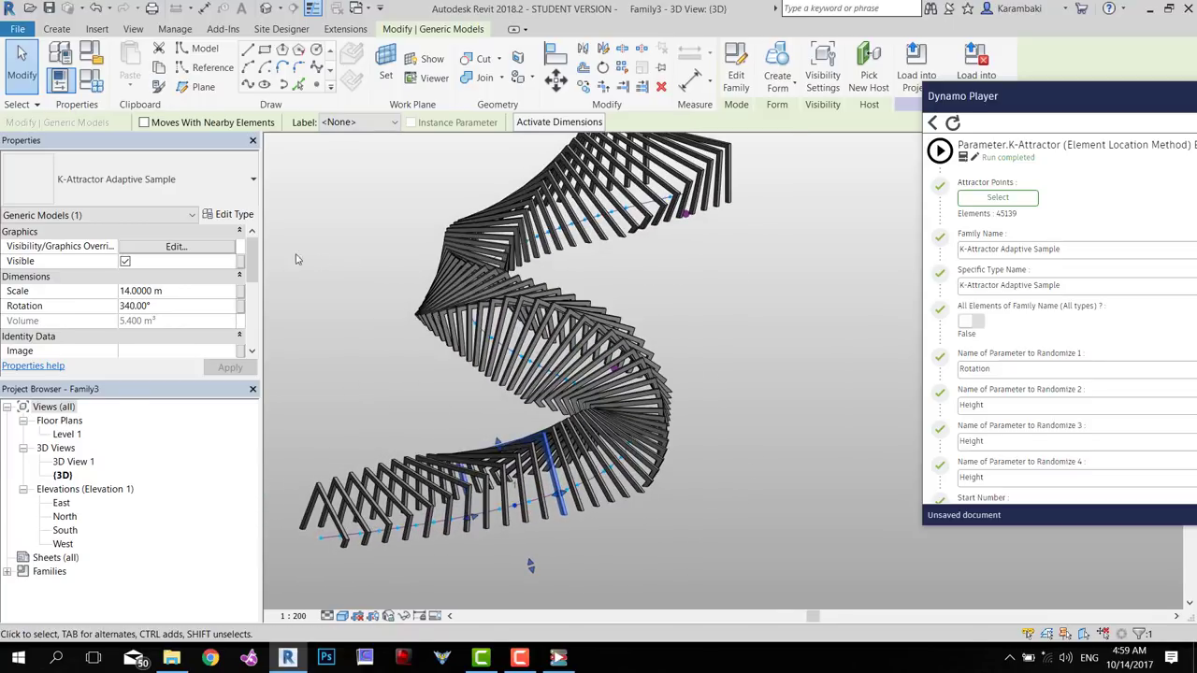
left_click(234, 215)
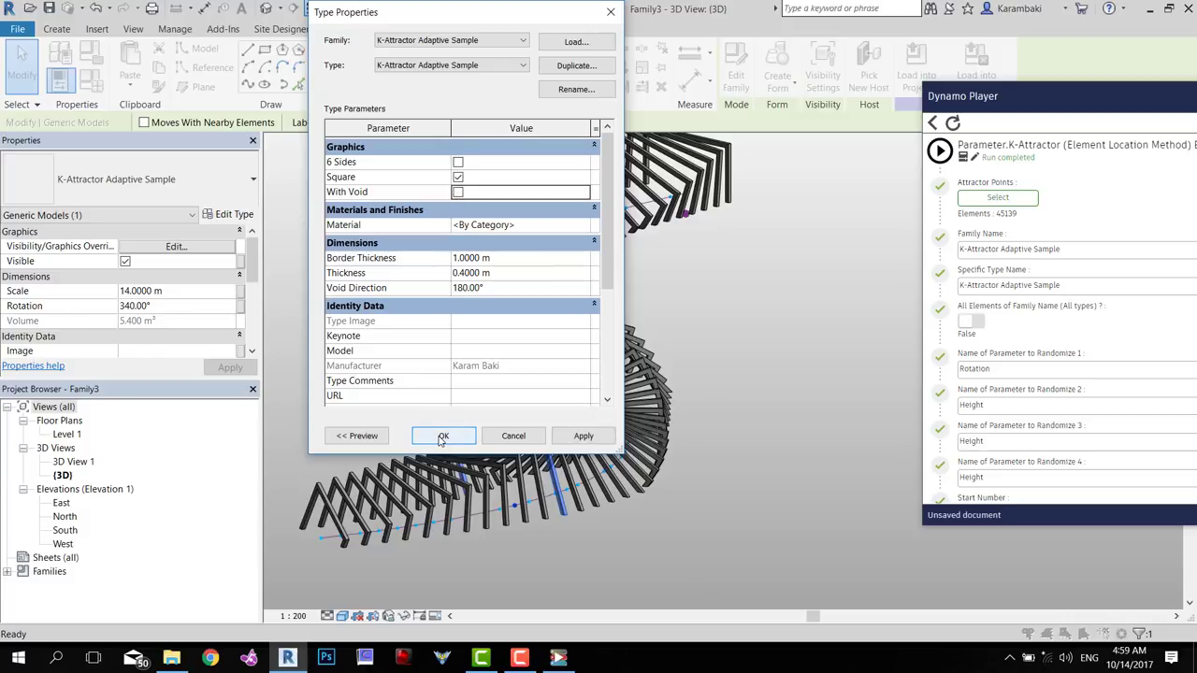
left_click(514, 436)
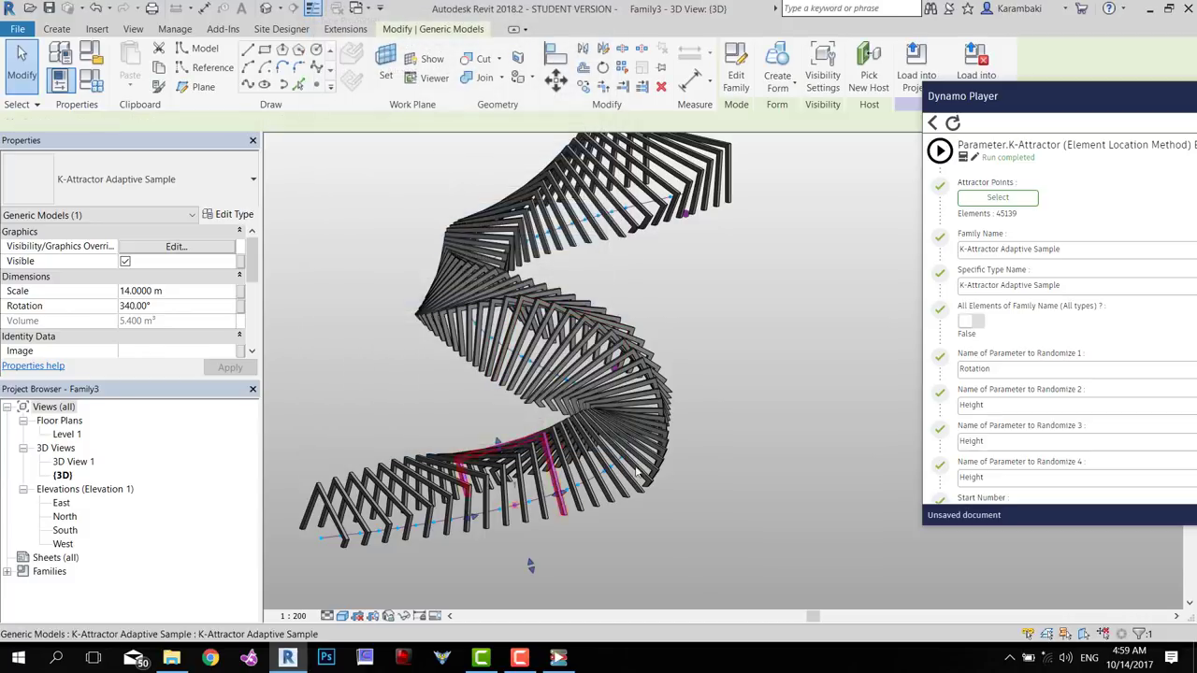
Place a perspective camera in the Level 1 plan, southwest of the masses and aimed diagonally northeast, and minimize Dynamo Player
left_click(773, 533)
middle_click_drag(772, 533, 766, 559, "shift")
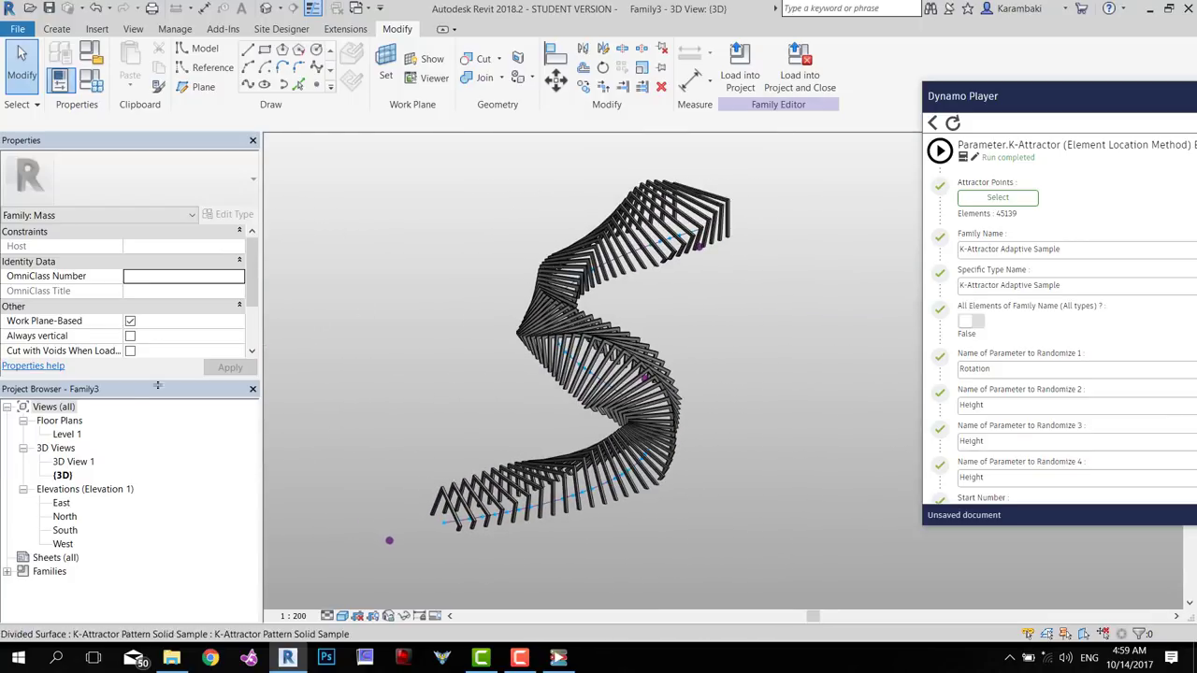
left_click(68, 431)
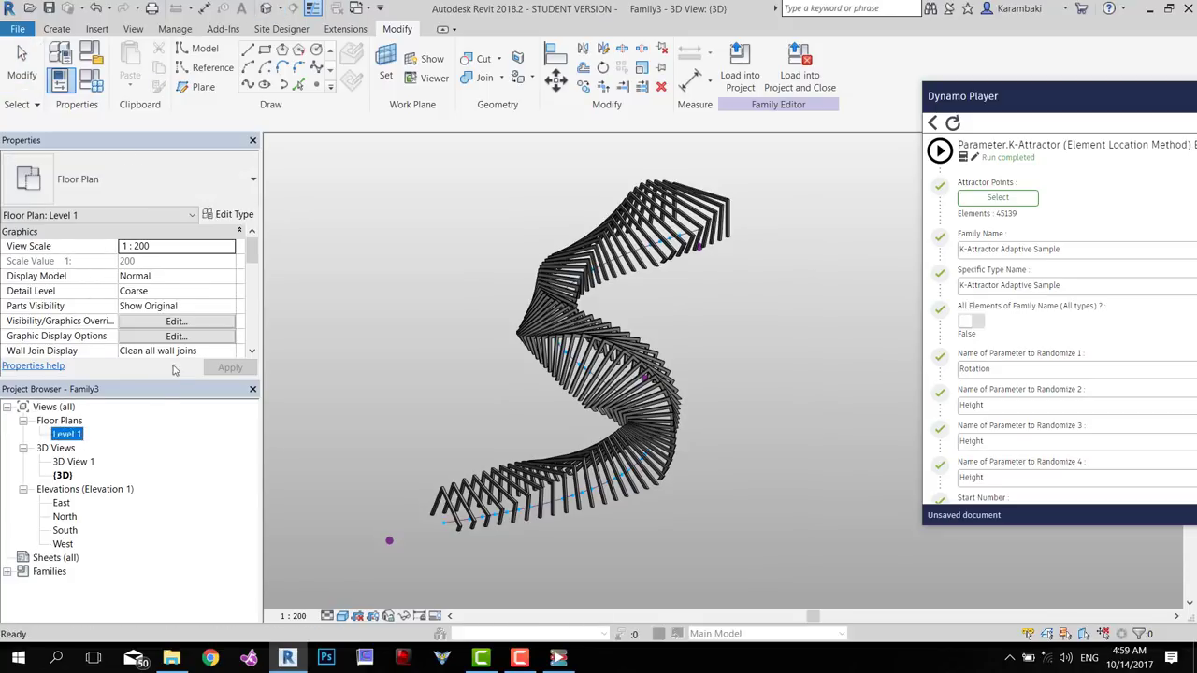
double_click(67, 435)
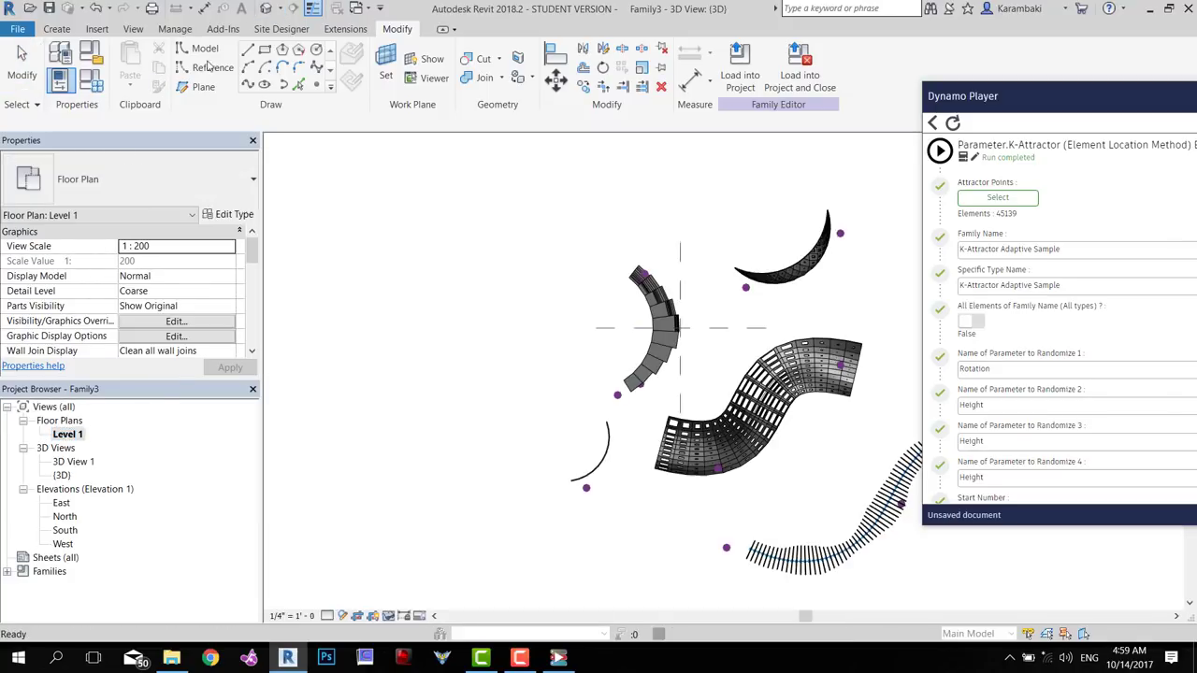
left_click(281, 7)
left_click(295, 50)
scroll(603, 355, "down", 2)
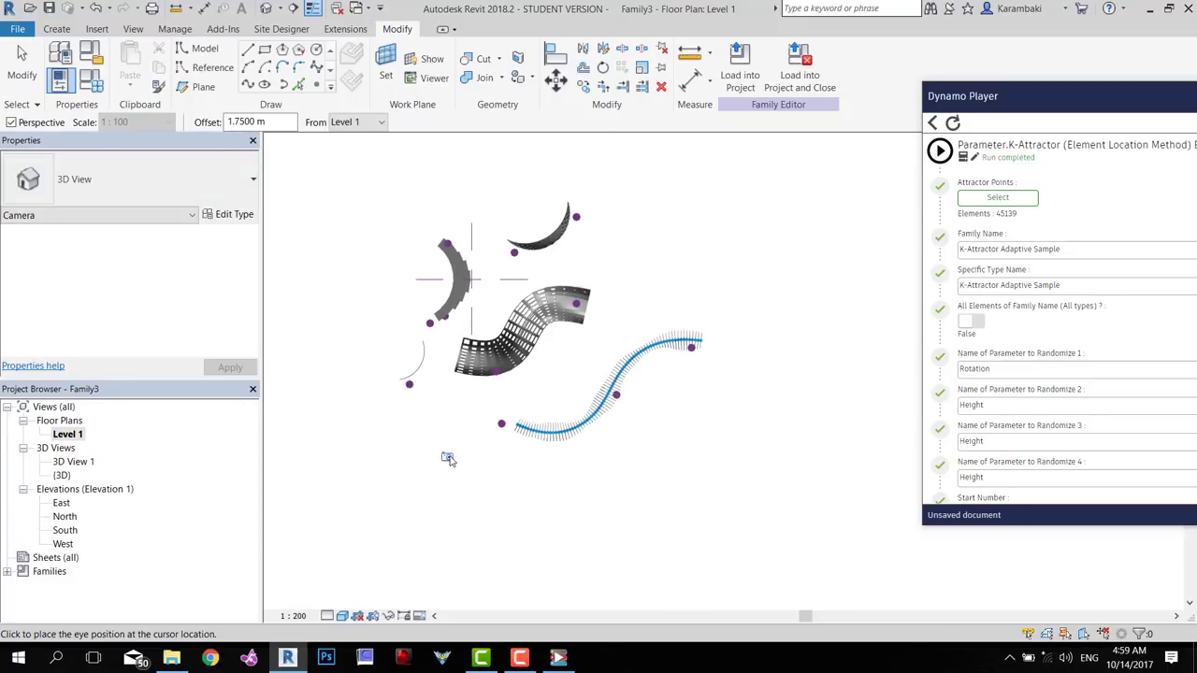
left_click(448, 458)
left_click(775, 174)
left_click_drag(1171, 108, 841, 131)
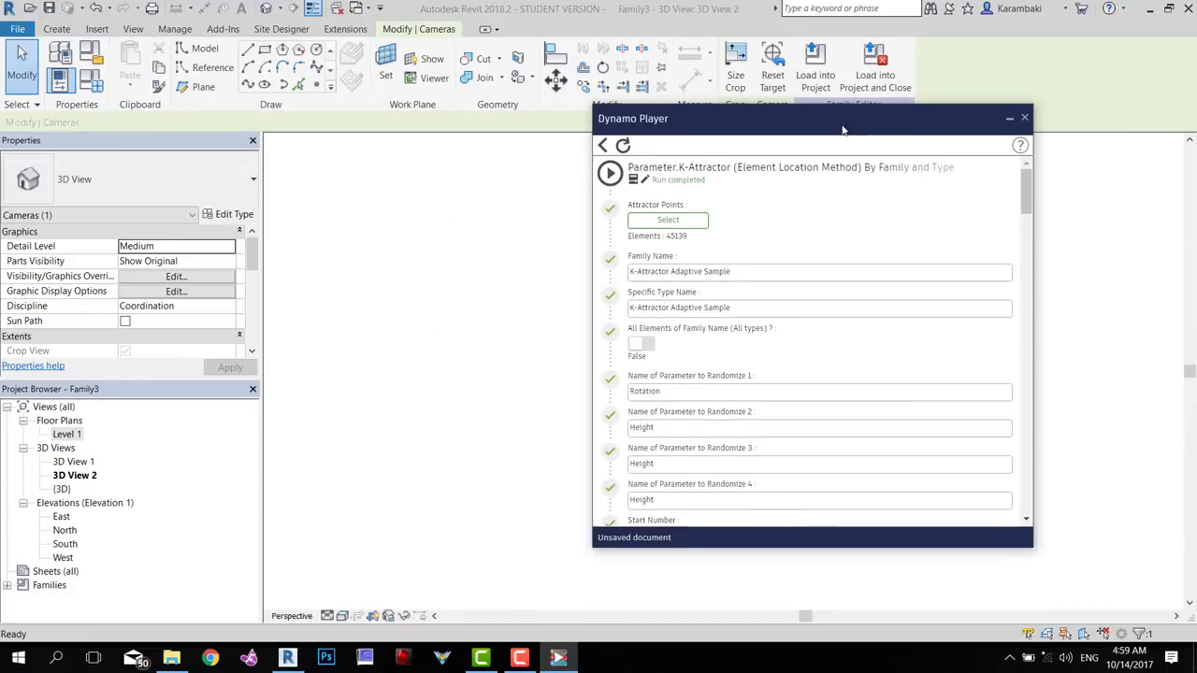
left_click(1009, 119)
Explore the camera view with the Full Navigation Wheel and return to the default 3D view
left_click(1176, 294)
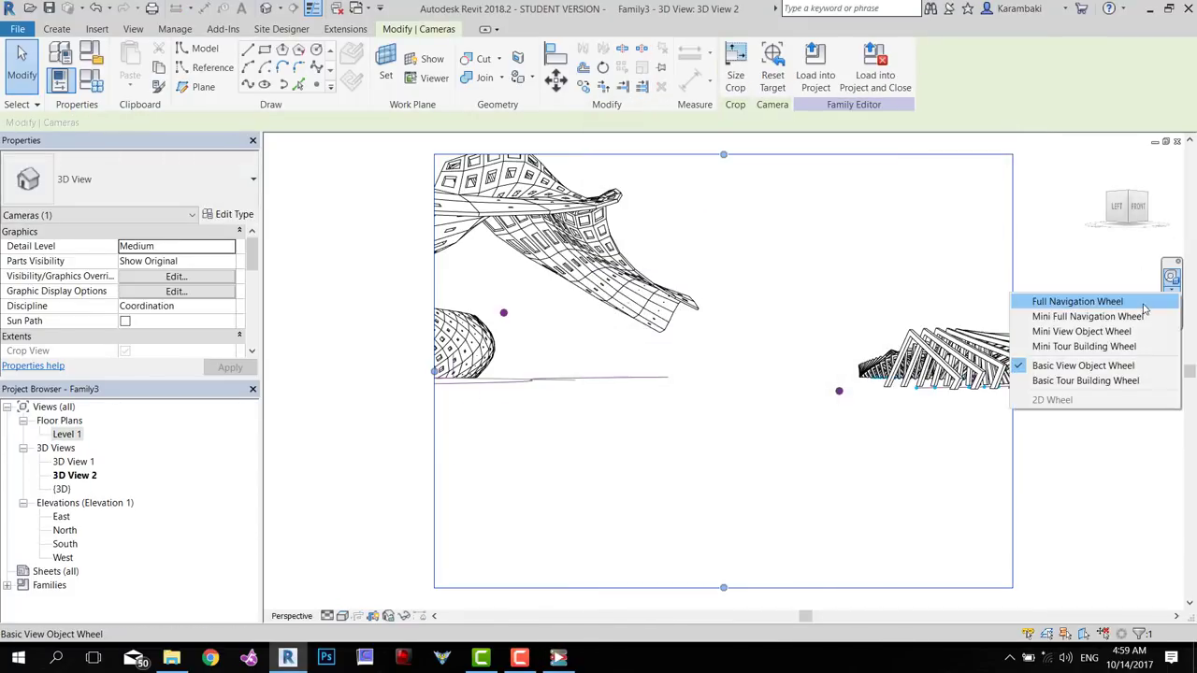
left_click(1144, 305)
left_click_drag(730, 234, 838, 471)
key("Escape")
key("Escape")
left_click(267, 8)
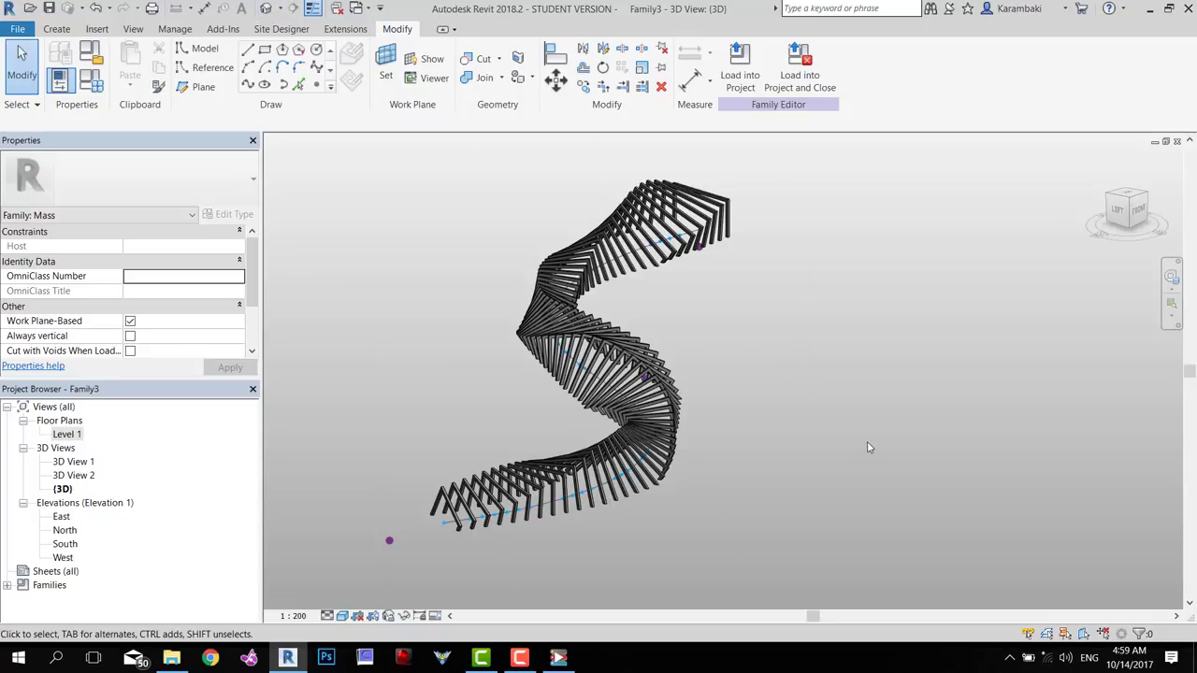
Examine the rotated adaptive frames along the divided path from several angles and distances
middle_click_drag(869, 447, 788, 480, "shift")
scroll(795, 482, "down", 1)
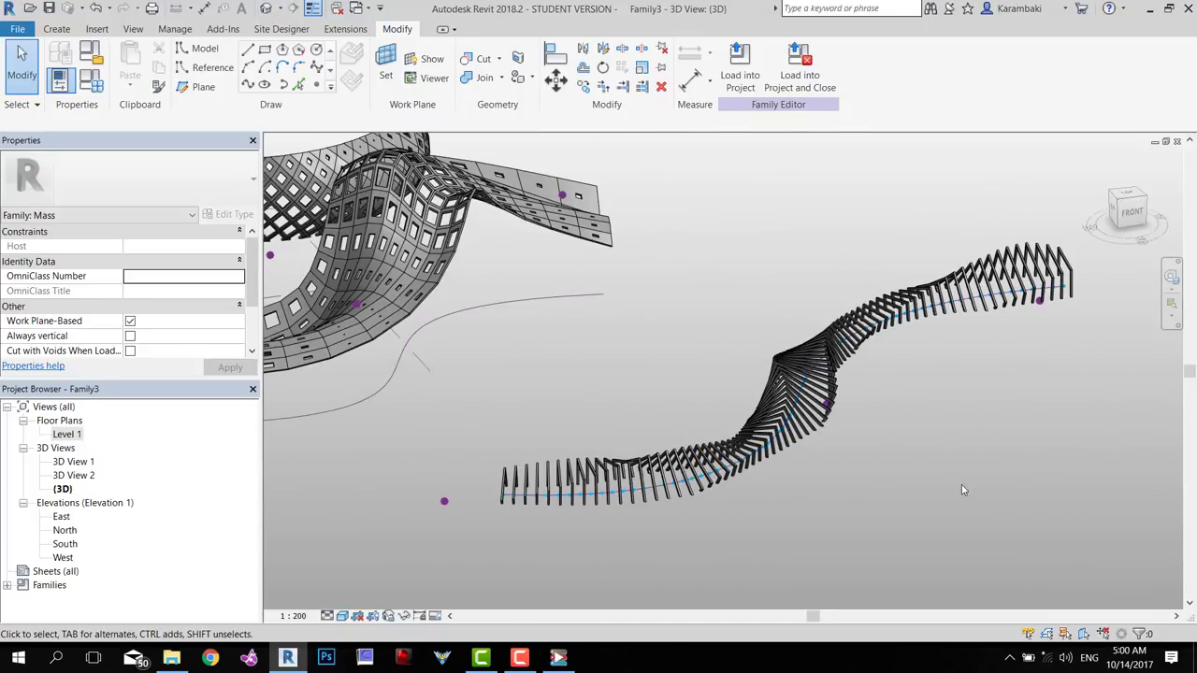
middle_click_drag(964, 489, 524, 368, "shift")
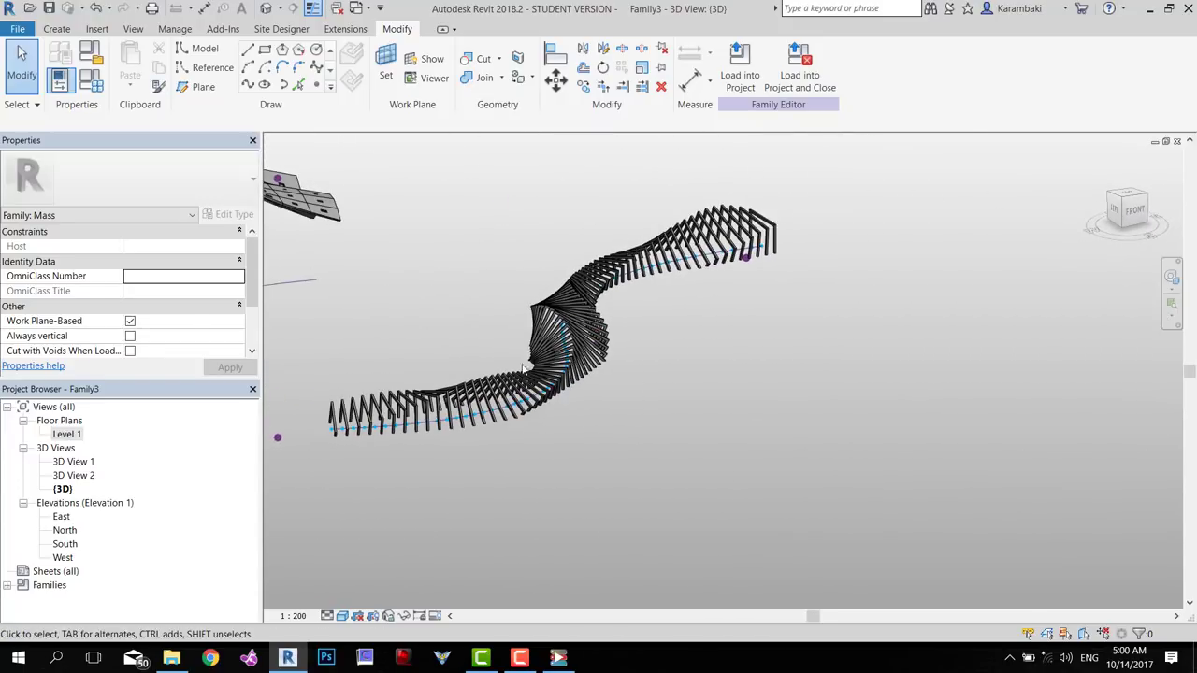
scroll(512, 362, "up", 3)
middle_click_drag(758, 269, 580, 422)
scroll(817, 309, "down", 2)
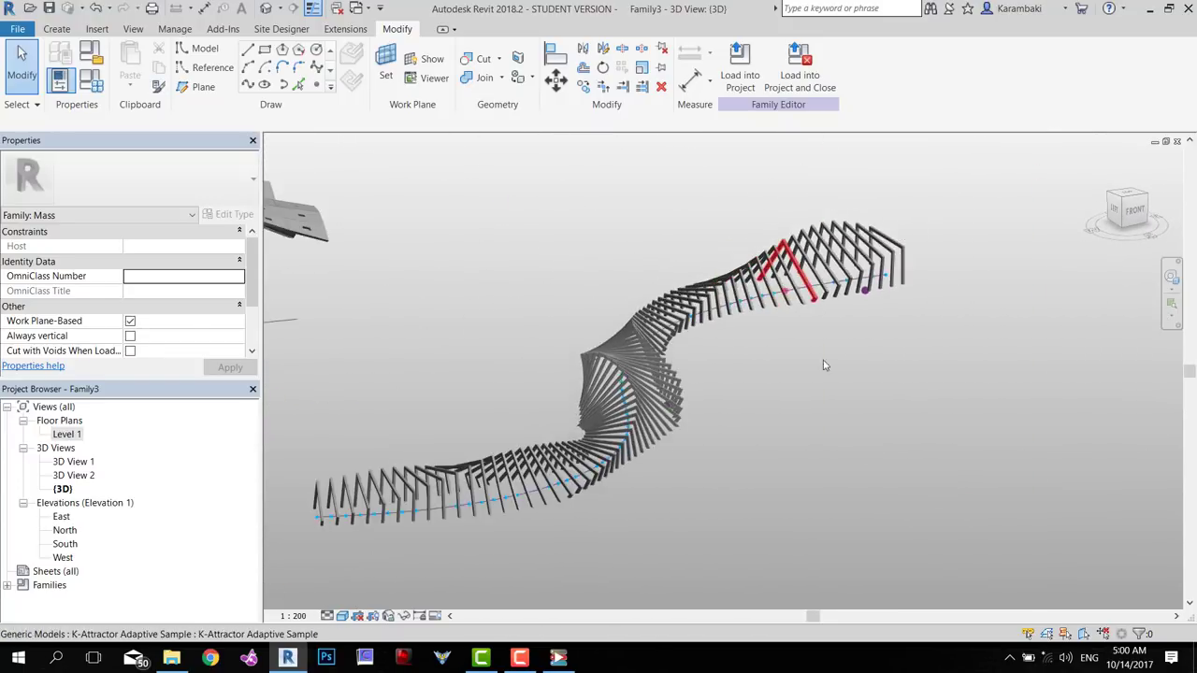
middle_click_drag(824, 365, 844, 491, "shift")
scroll(846, 438, "down", 3)
middle_click_drag(886, 391, 844, 387)
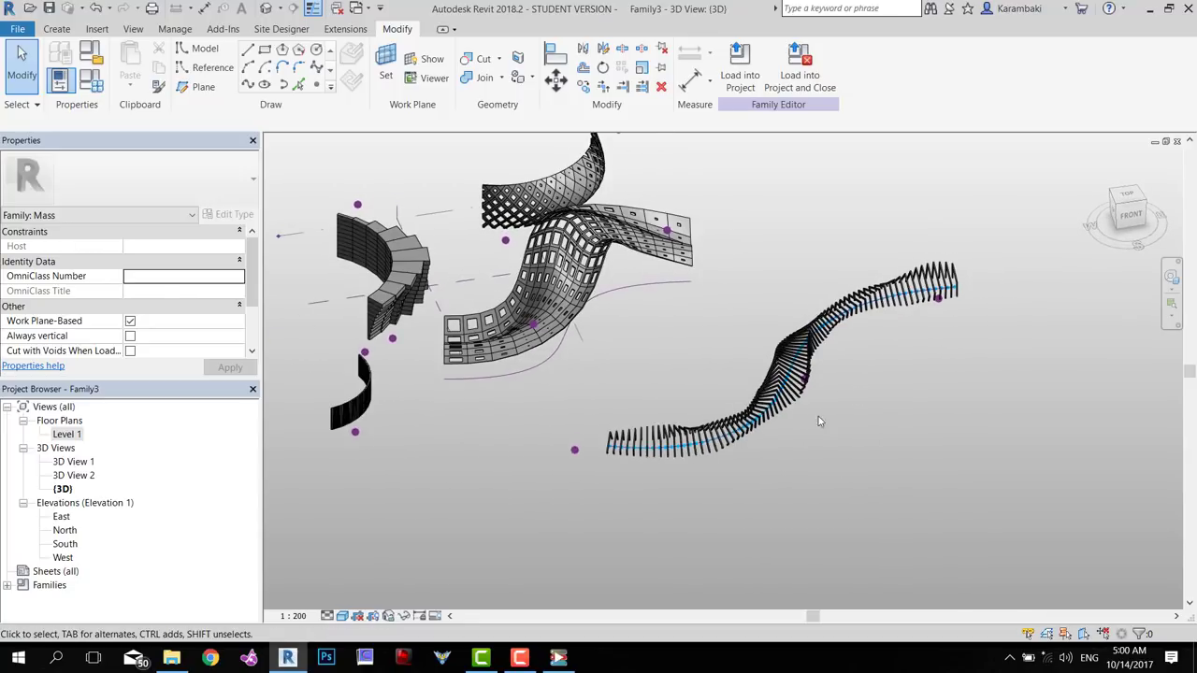
Examine the patterned surfaces around their attractor points and compare them with the adaptive frames from different sides
middle_click_drag(547, 451, 498, 397, "shift")
scroll(438, 354, "up", 5)
scroll(586, 392, "down", 4)
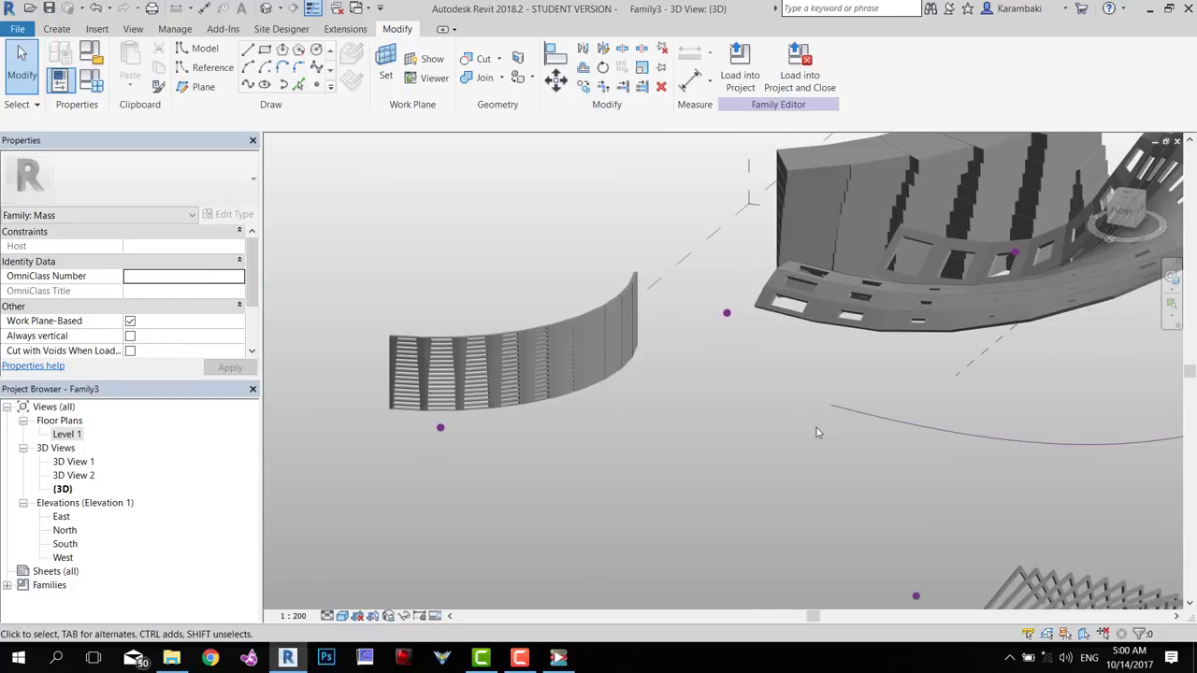
middle_click_drag(778, 427, 311, 505)
middle_click_drag(737, 313, 468, 267)
scroll(468, 267, "down", 4)
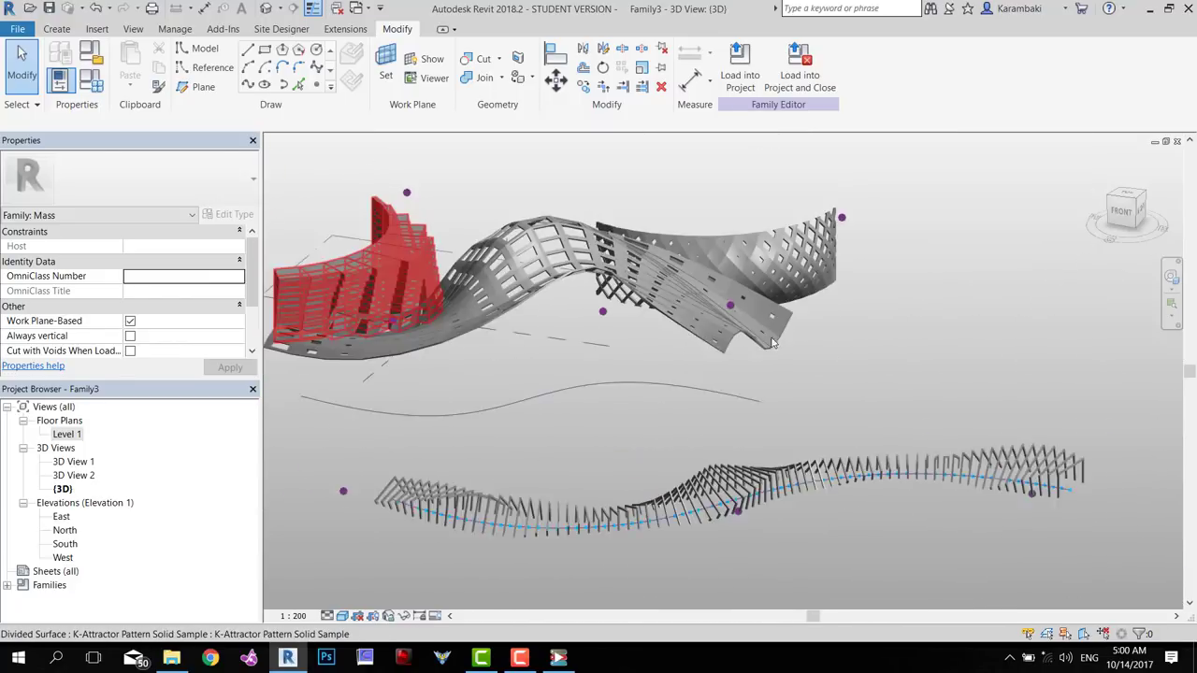
middle_click_drag(835, 398, 495, 248, "shift")
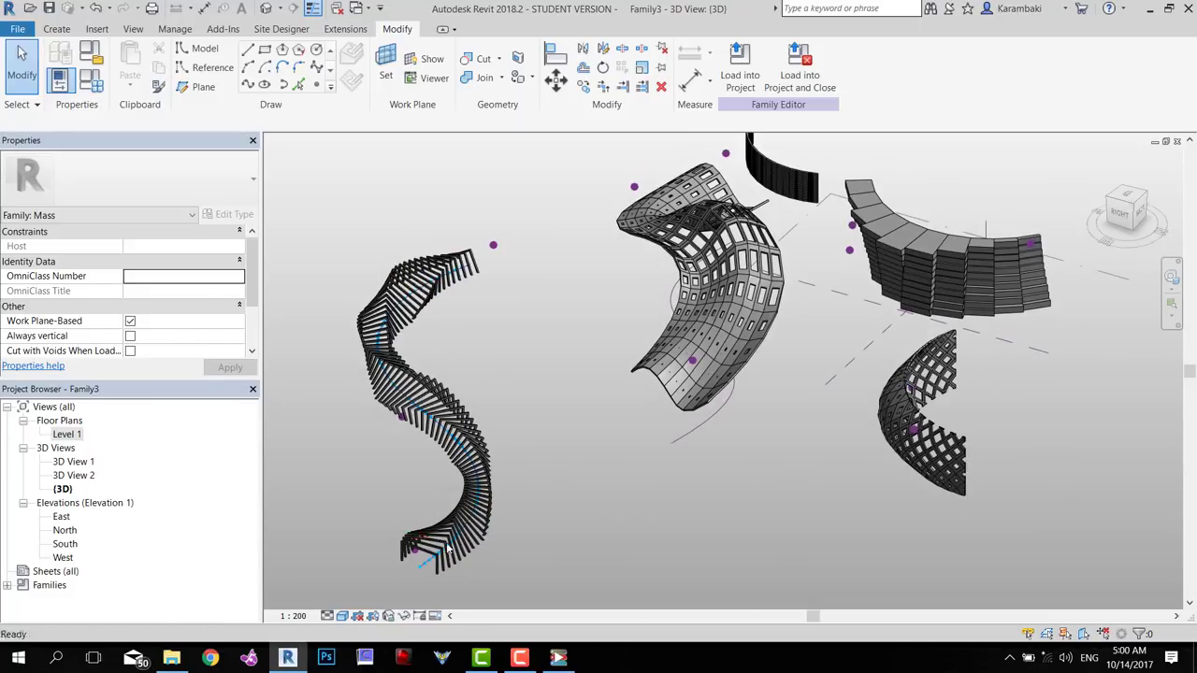
middle_click_drag(612, 472, 570, 466)
middle_click_drag(571, 465, 652, 550)
scroll(955, 426, "up", 5)
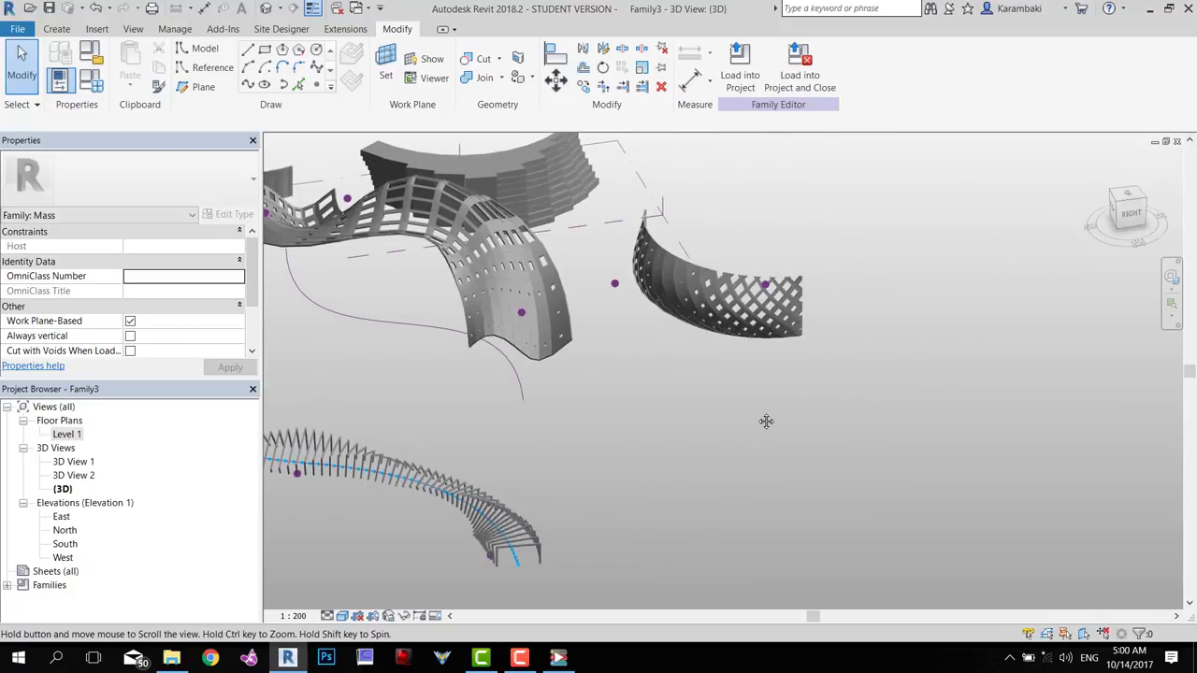
Inspect a single void panel near the attractor point on the diamond-patterned surface, and clear the selection
key("Tab")
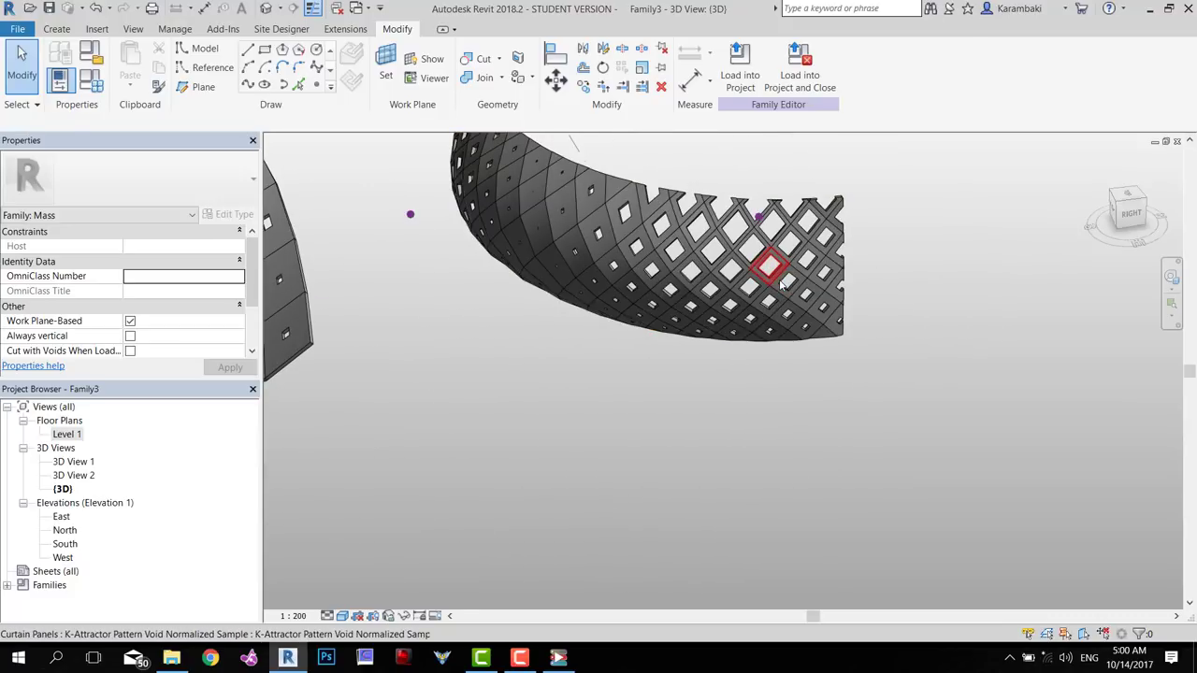
left_click(769, 267)
middle_click_drag(769, 266, 790, 485, "shift")
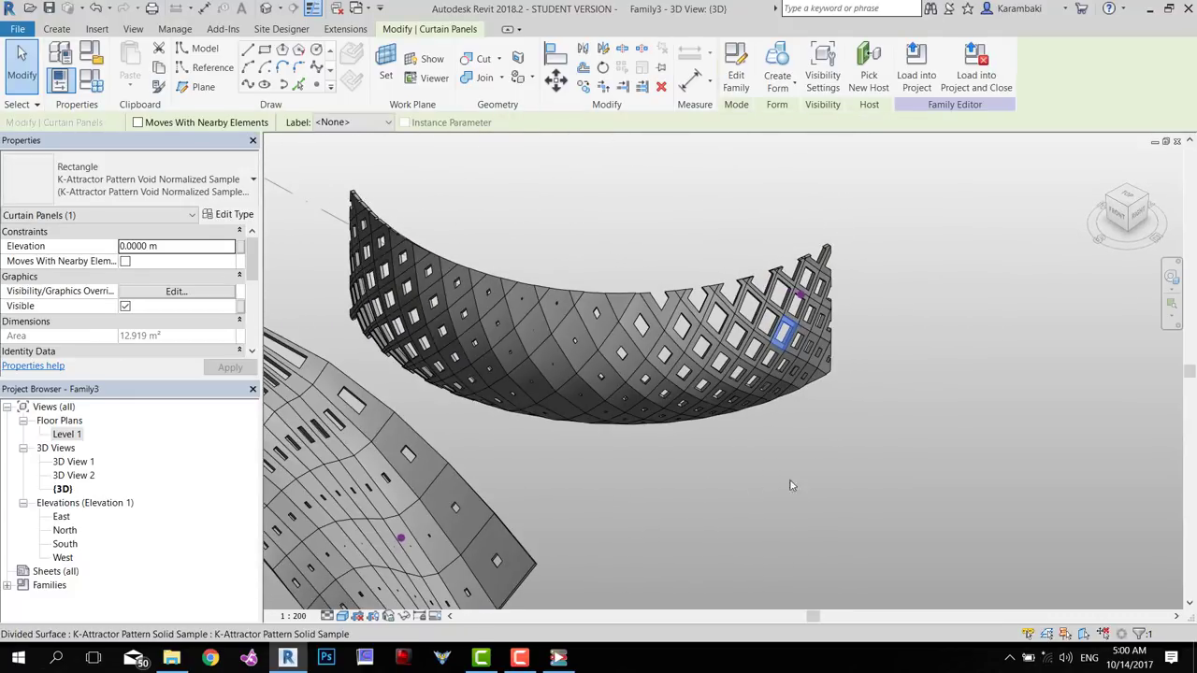
left_click(908, 334)
middle_click_drag(908, 334, 812, 219)
scroll(811, 215, "up", 4)
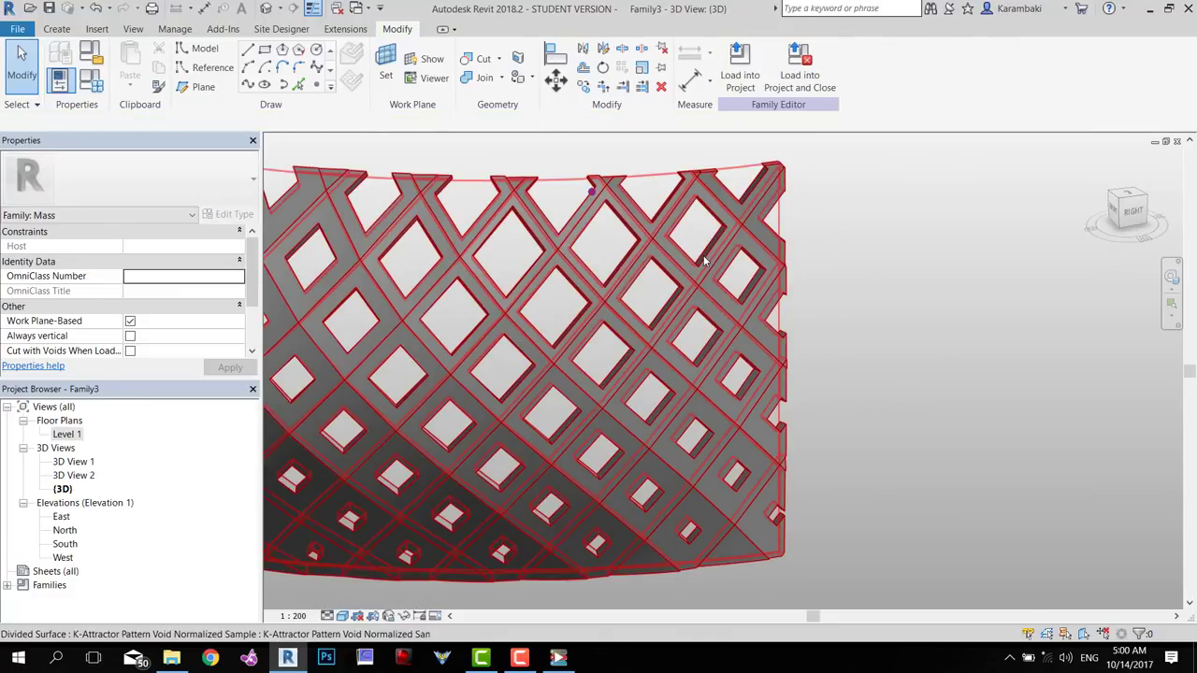
Try the Surface display on the diamond-patterned divided surface and check its Surface Representation options
left_click(679, 169)
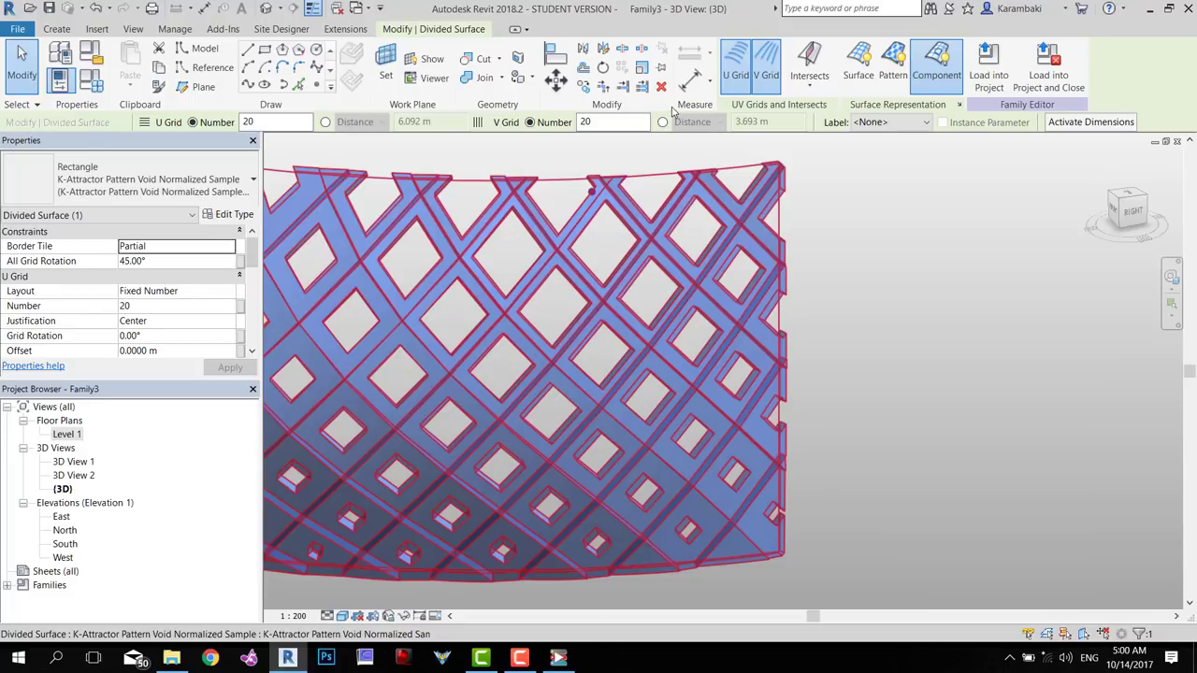
left_click(861, 75)
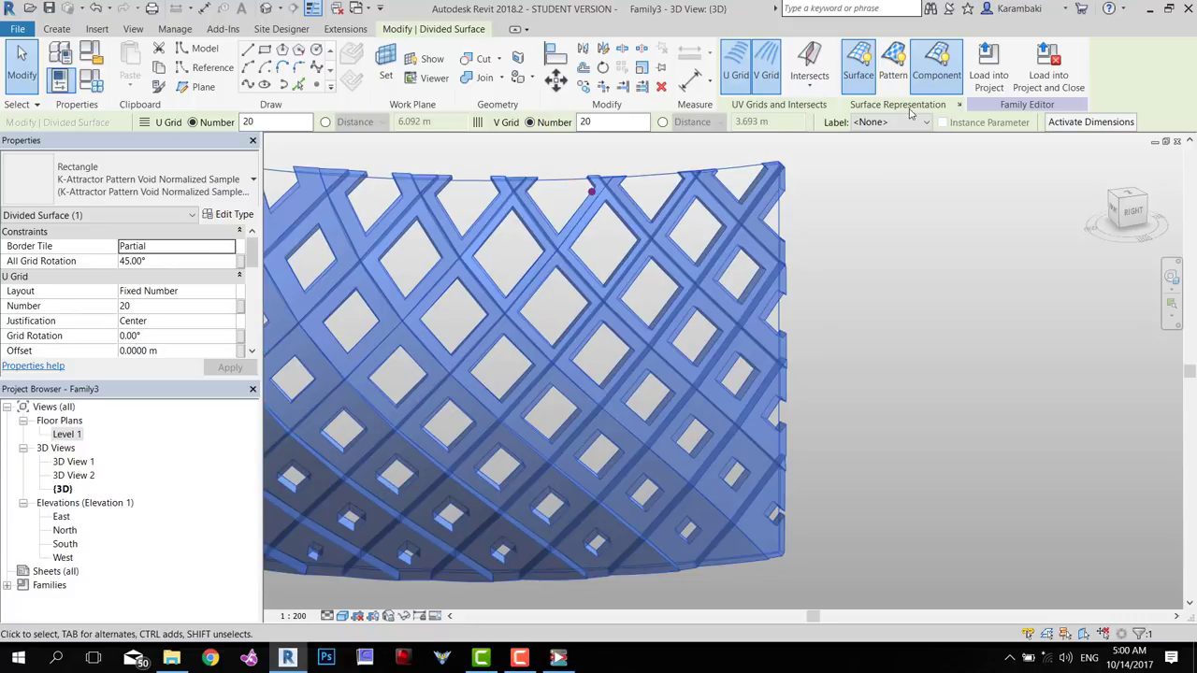
left_click(959, 105)
left_click(378, 316)
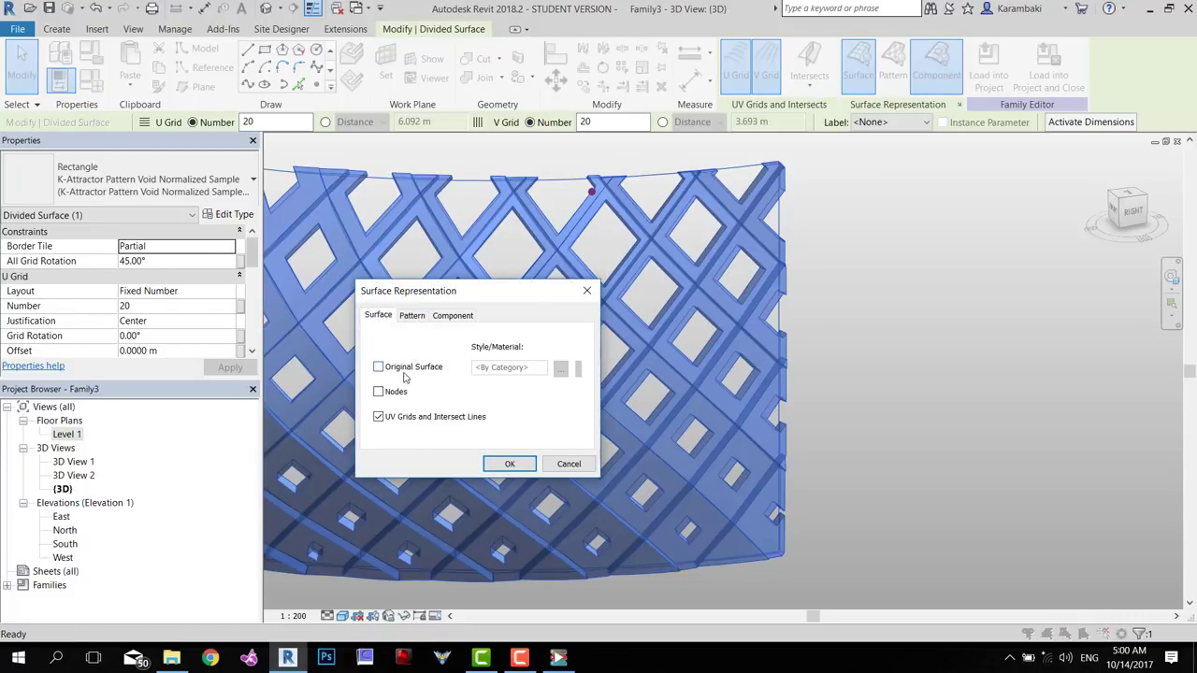
key("Return")
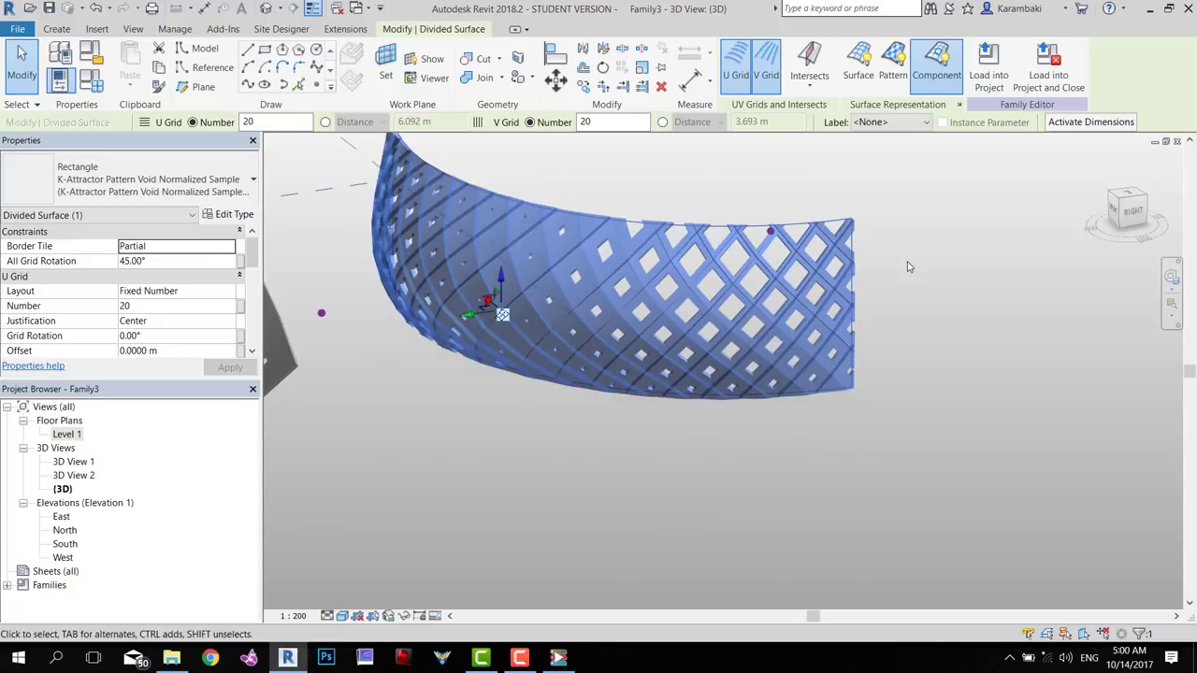
left_click(909, 267)
Inspect the partial border panels along the diamond-patterned surface's upper edge, then review all the masses together
middle_click_drag(903, 238, 903, 275)
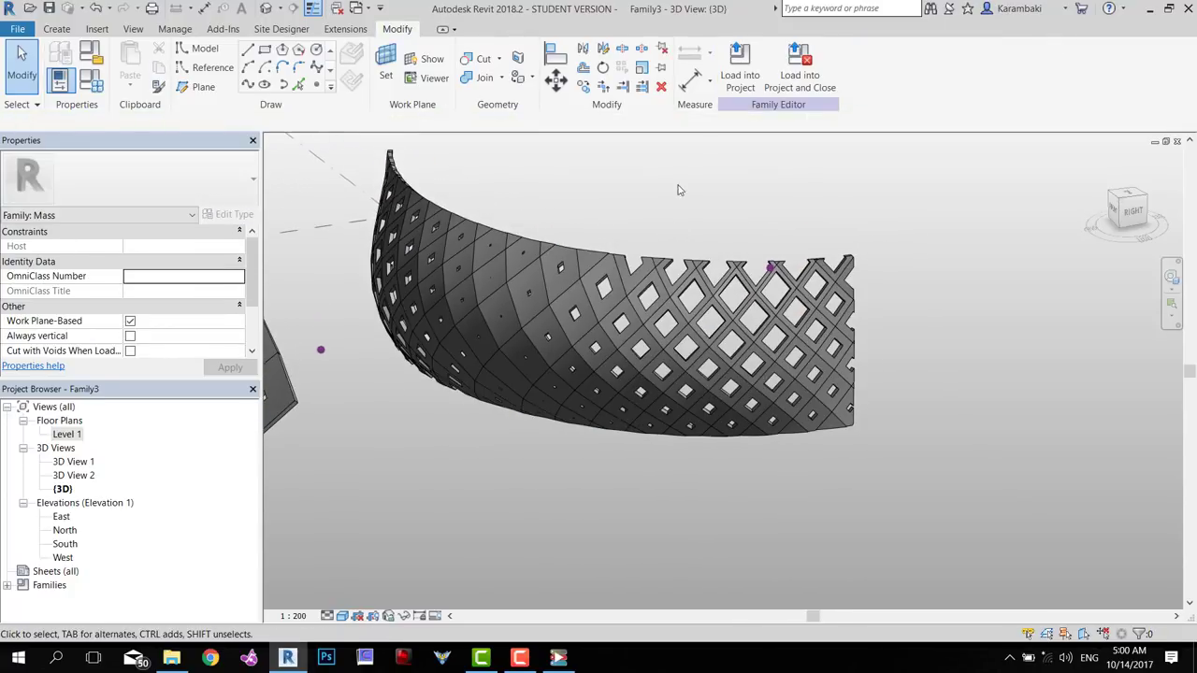
middle_click_drag(673, 174, 736, 278, "shift")
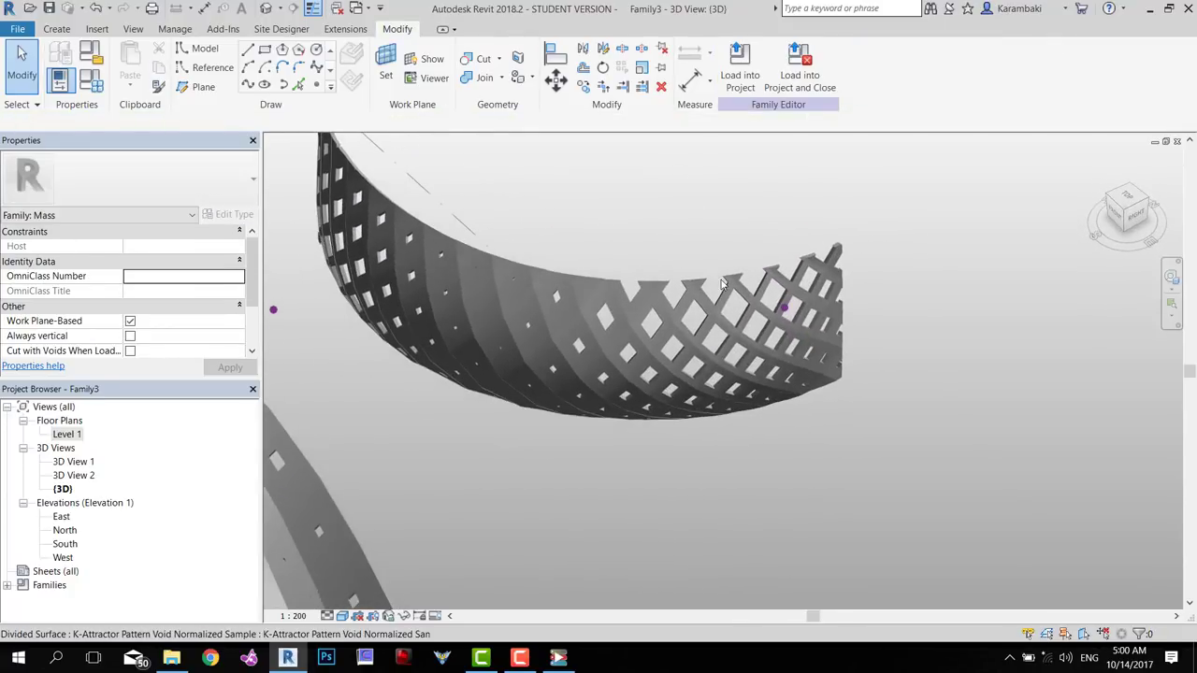
scroll(737, 278, "up", 6)
left_click(737, 278)
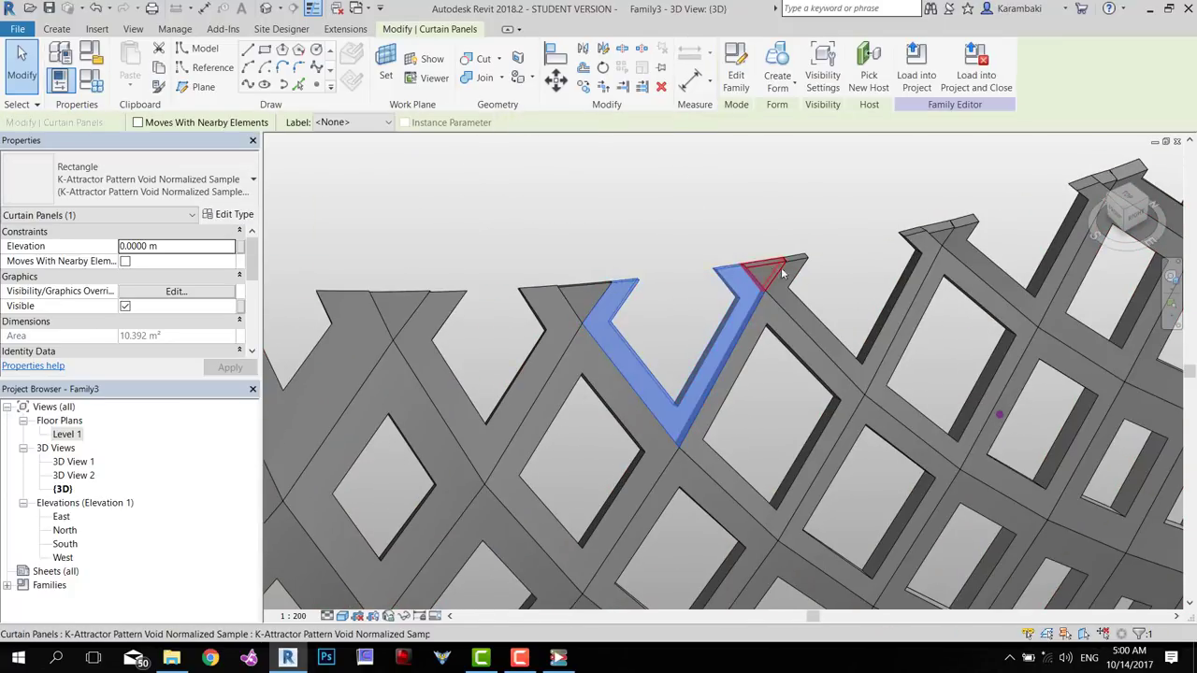
left_click(769, 270)
left_click(794, 272)
scroll(794, 272, "down", 6)
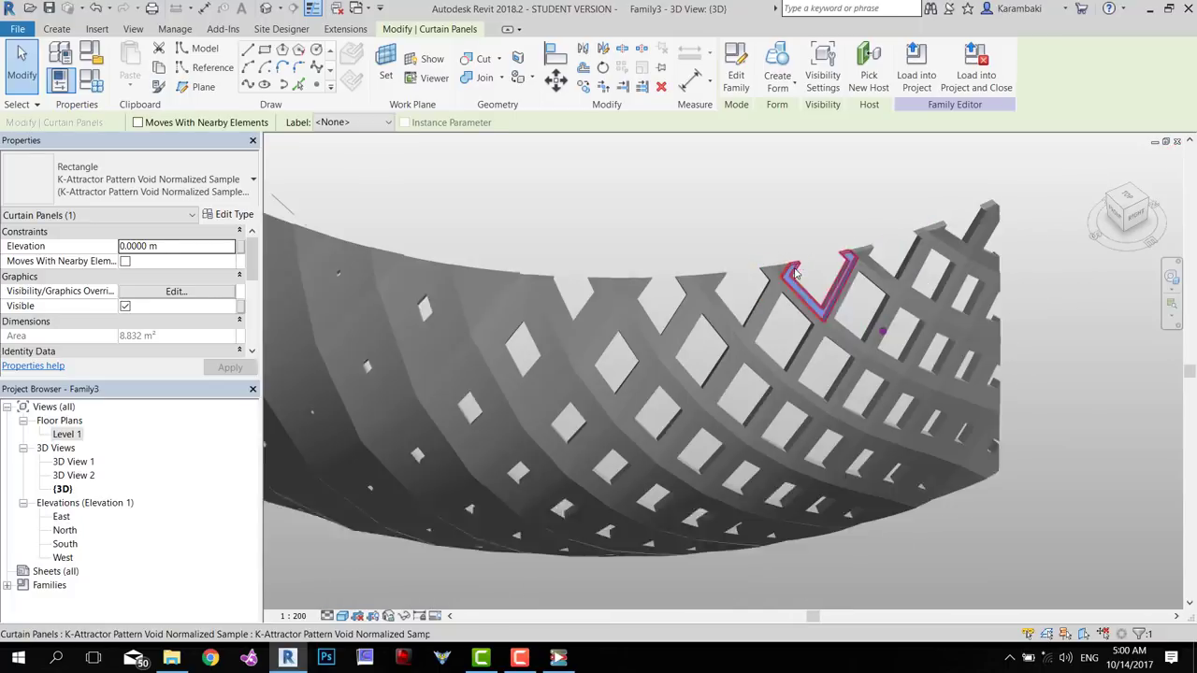
key("Escape")
scroll(748, 451, "down", 1)
middle_click_drag(761, 453, 994, 431)
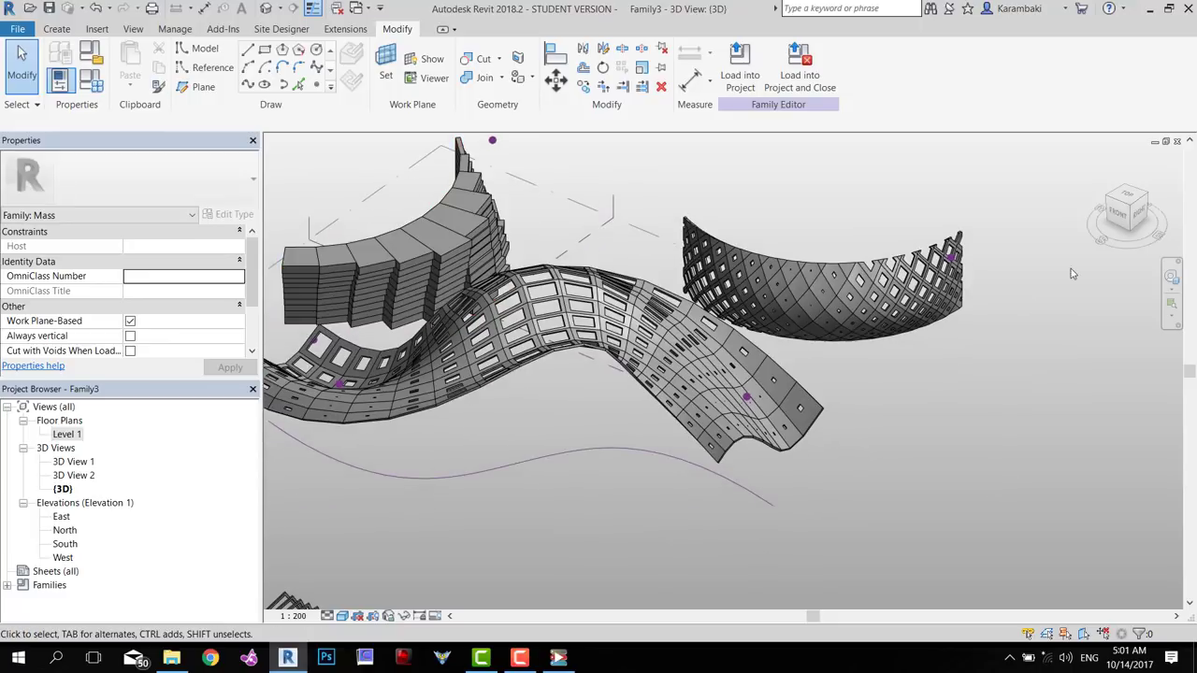
scroll(1085, 473, "down", 2)
mouse_move(1086, 473)
middle_mouse_down()
mouse_move(1010, 408)
mouse_move(914, 406)
mouse_move(853, 365)
middle_mouse_up()
middle_click_drag(597, 427, 660, 456)
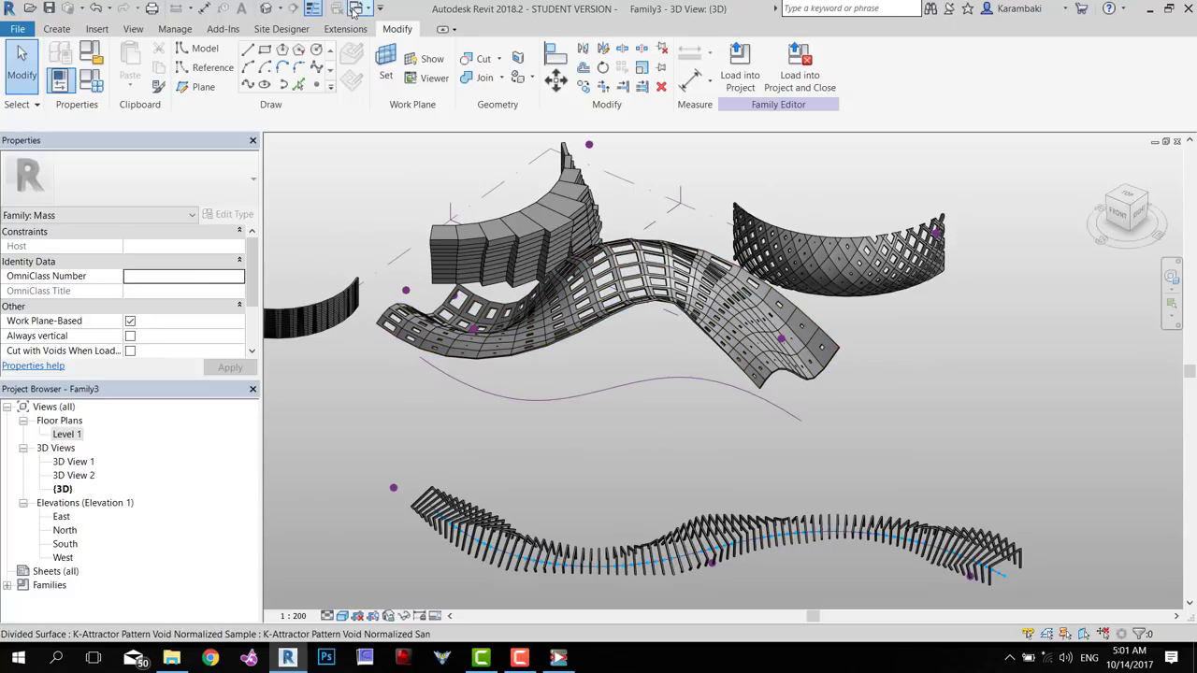
Create a new project from the Architectural Template
left_click(16, 29)
mouse_move(45, 88)
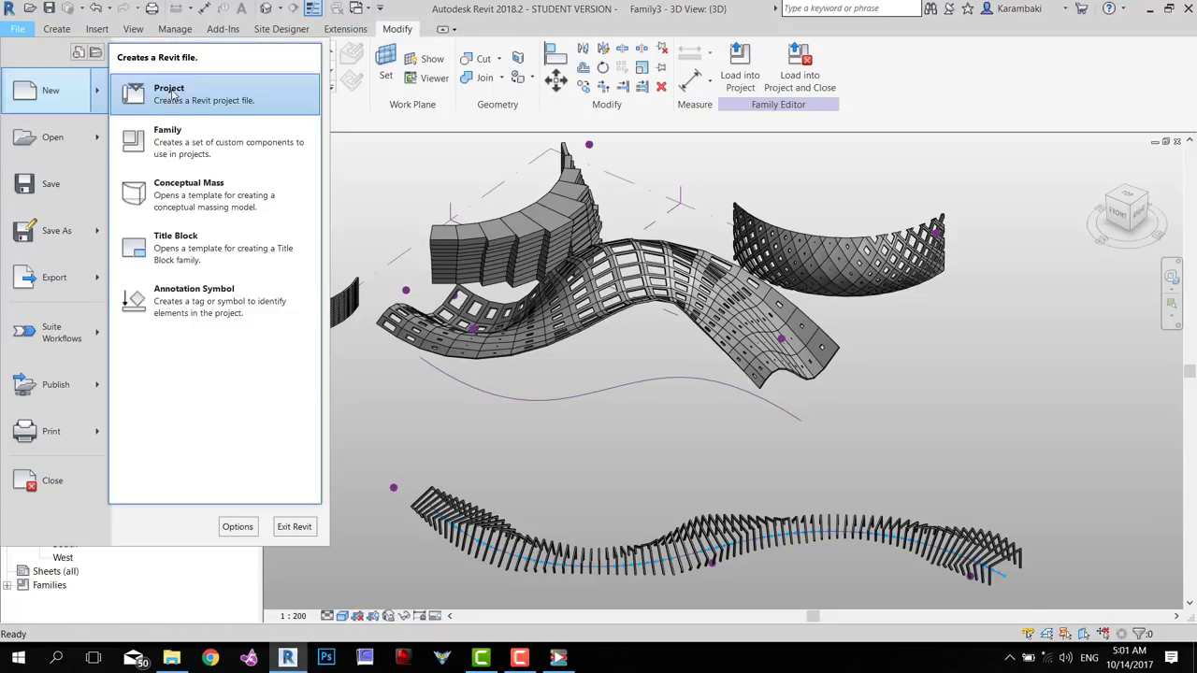
left_click(150, 157)
left_click(561, 295)
left_click(524, 321)
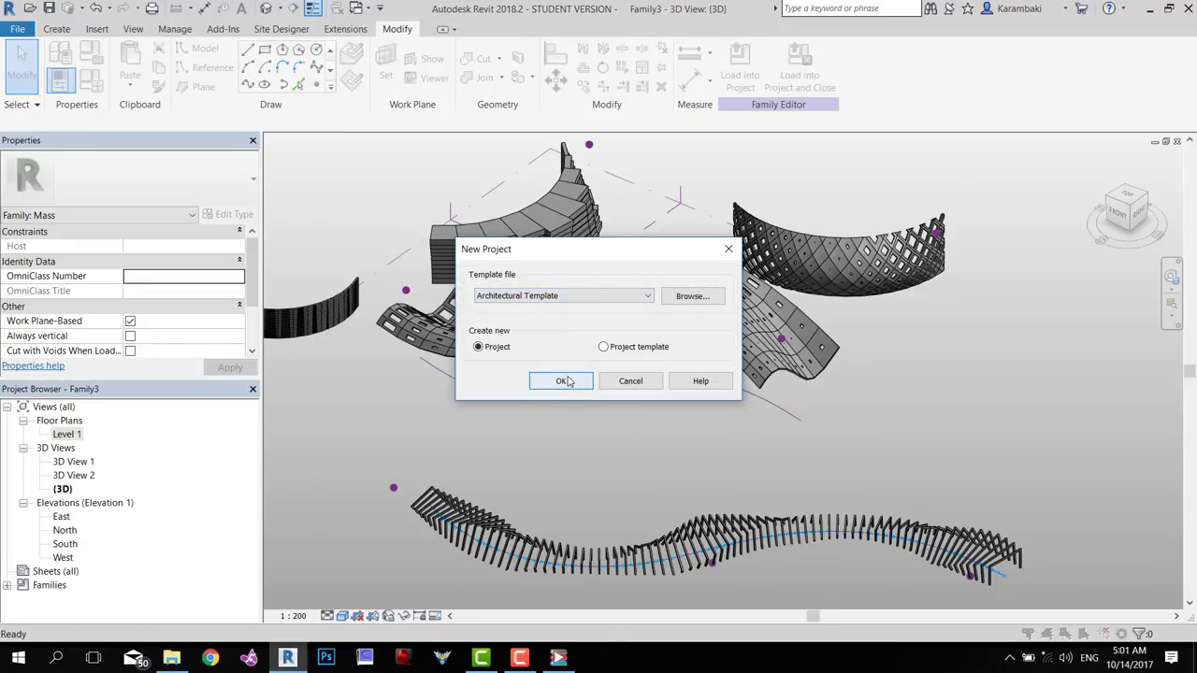
left_click(561, 381)
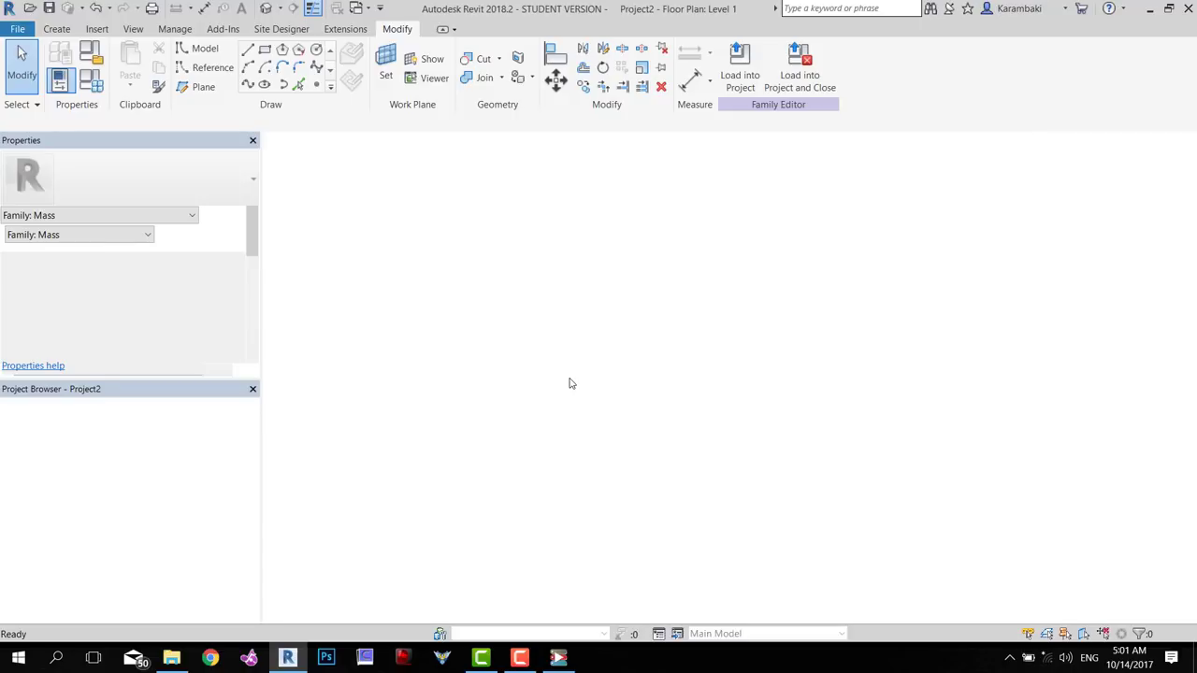
Set the project's length units to meters with 3 decimal places and the unit symbol m
key("u")
key("n")
left_click(567, 208)
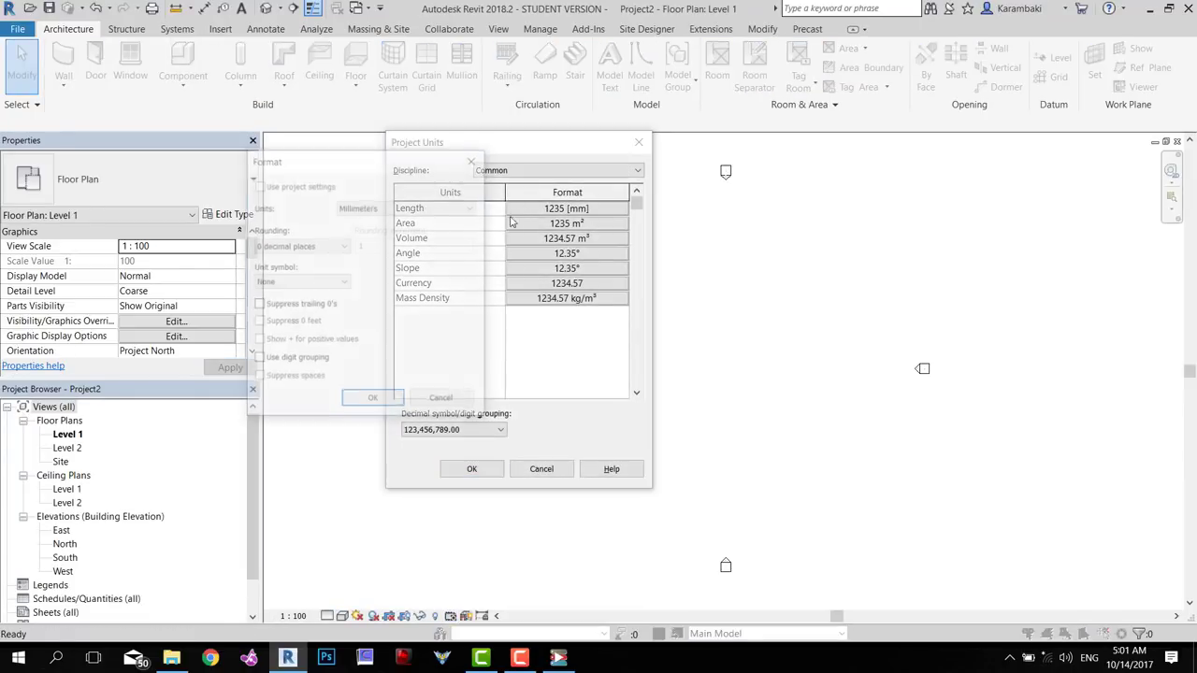
left_click(407, 207)
left_click(374, 238)
left_click(301, 245)
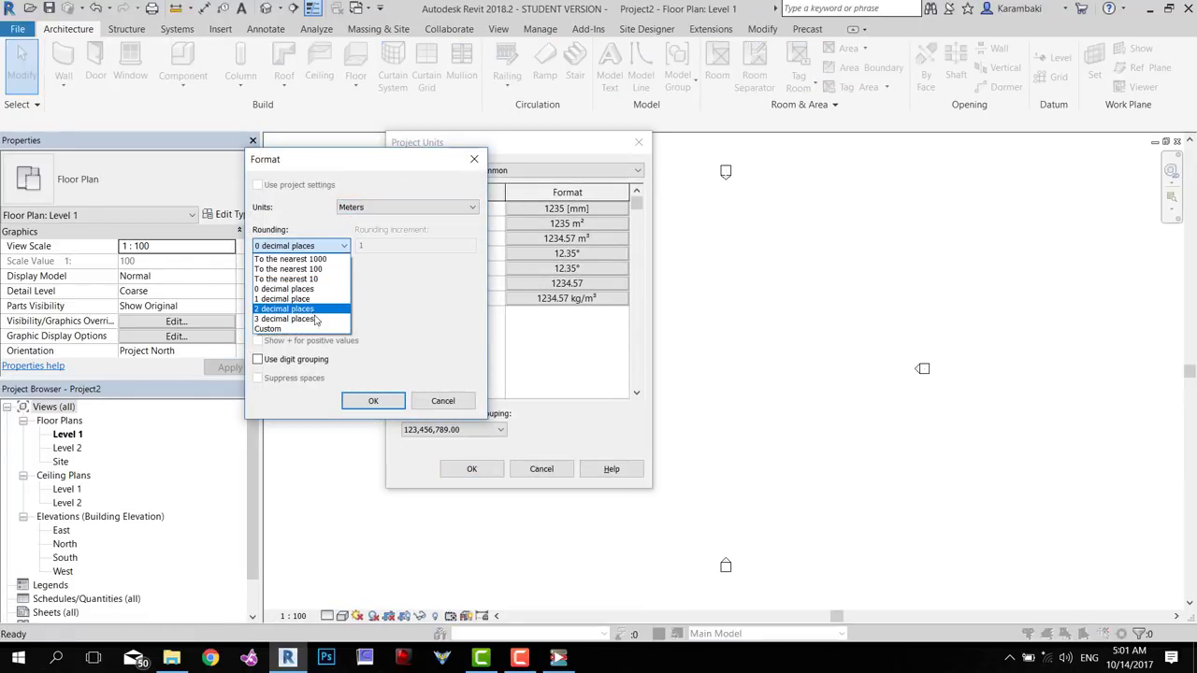
left_click(286, 286)
left_click(309, 281)
left_click(312, 292)
left_click(314, 283)
left_click(315, 303)
left_click(374, 402)
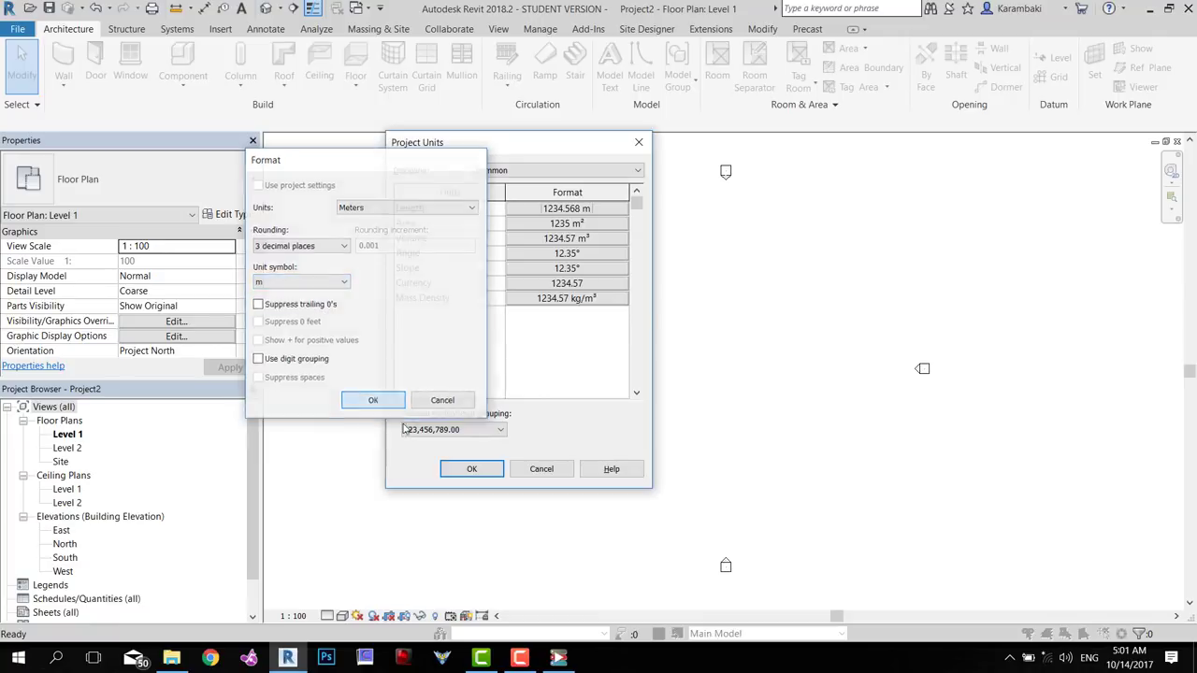
key("Return")
Create a new family from the Metric Furniture template
left_click(17, 28)
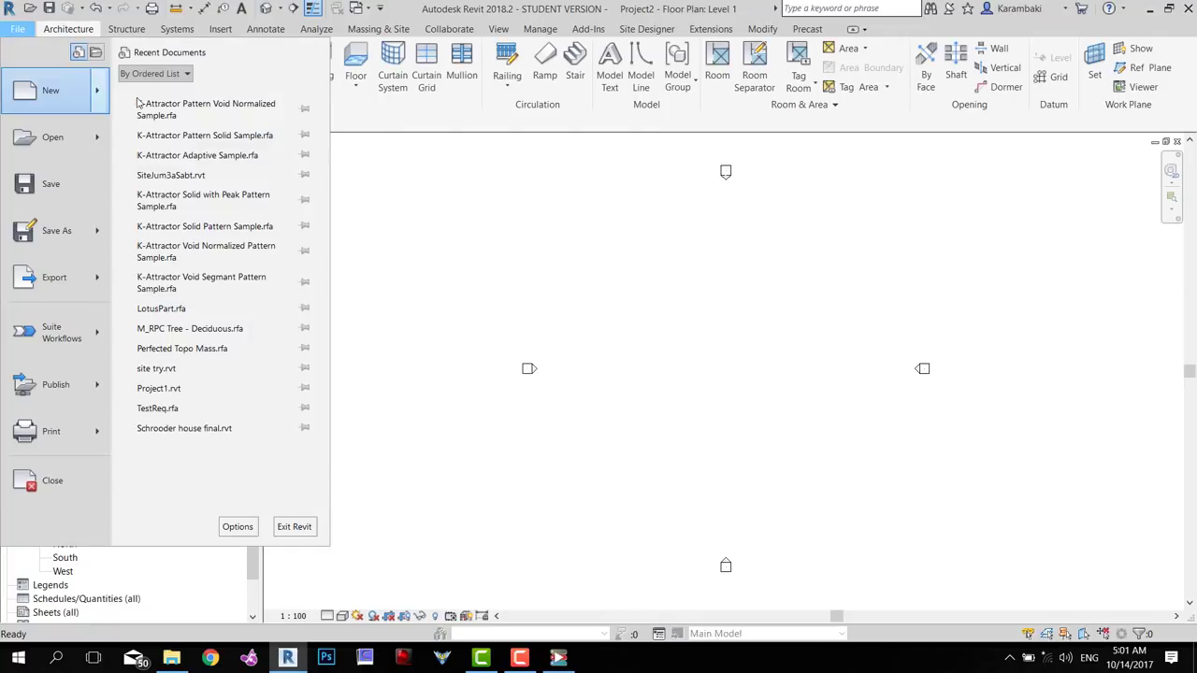
mouse_move(53, 88)
left_click(159, 150)
scroll(444, 212, "down", 6)
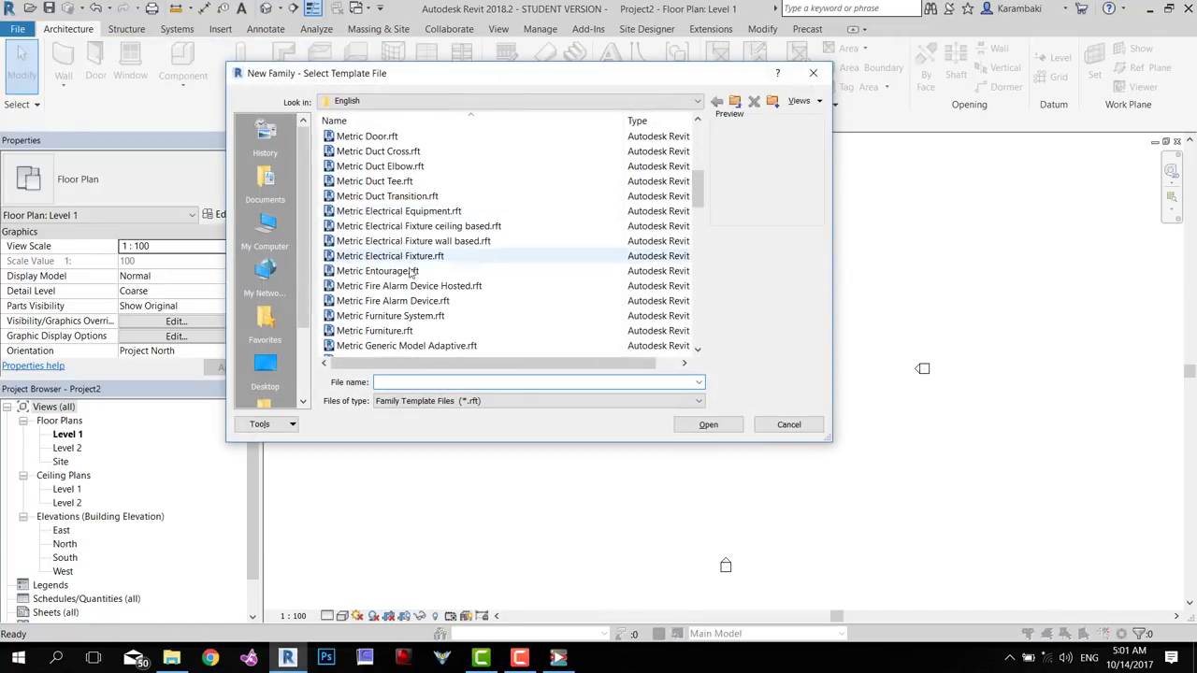
double_click(376, 313)
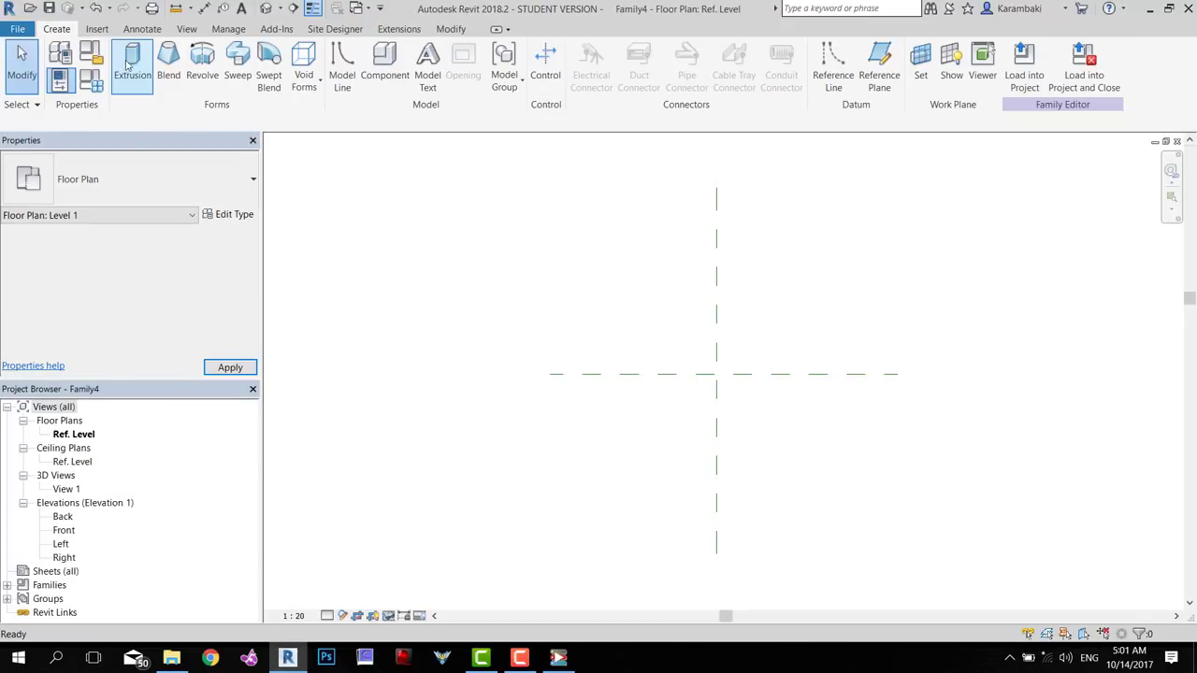
Extrude a four-sided polygon about 990 mm square, centred on the reference plane intersection, with a depth of 250 mm
left_click(134, 58)
left_click(601, 50)
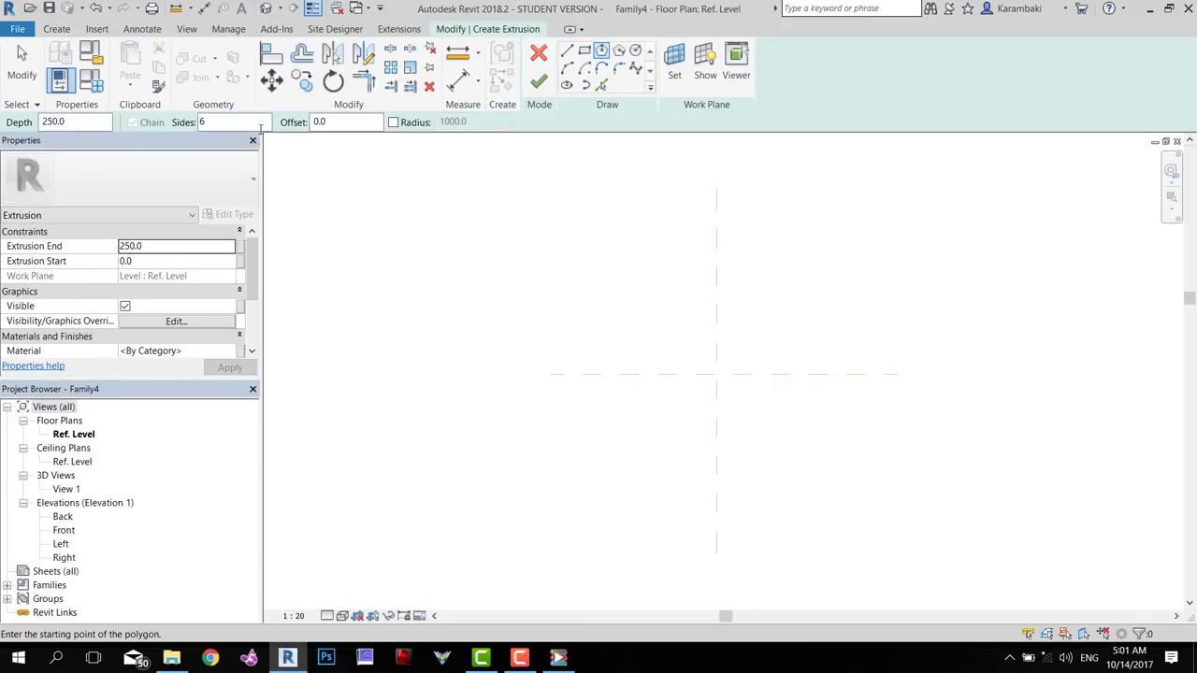
left_click(716, 374)
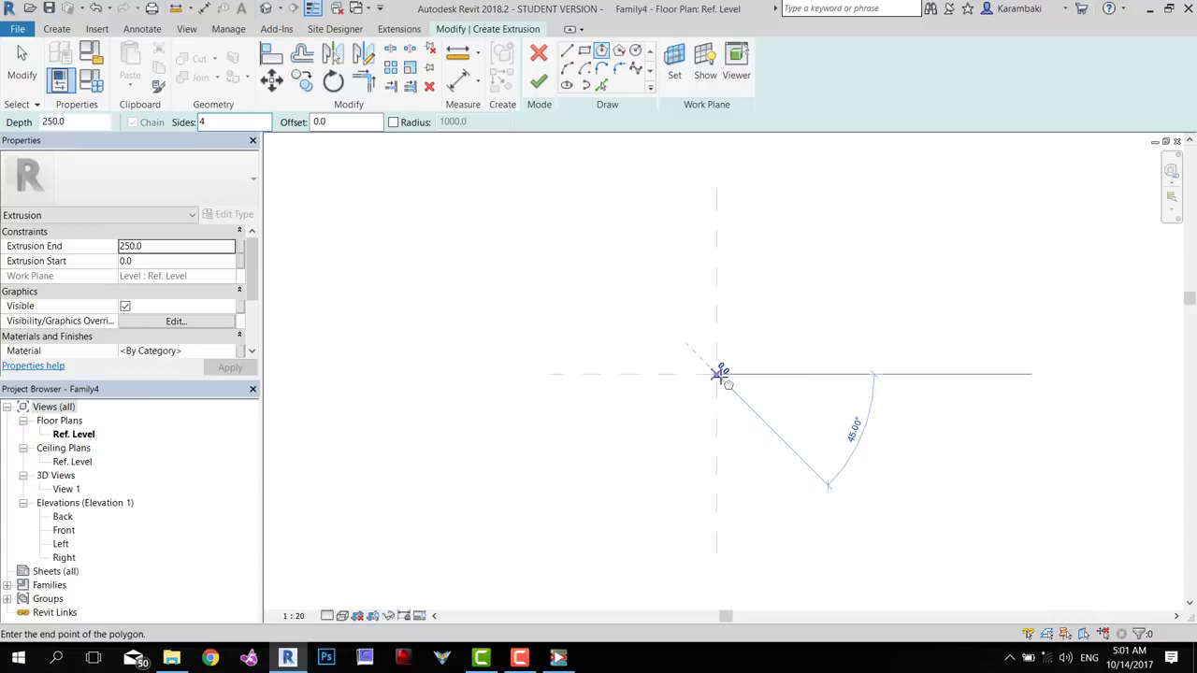
left_click(779, 311)
left_click(538, 81)
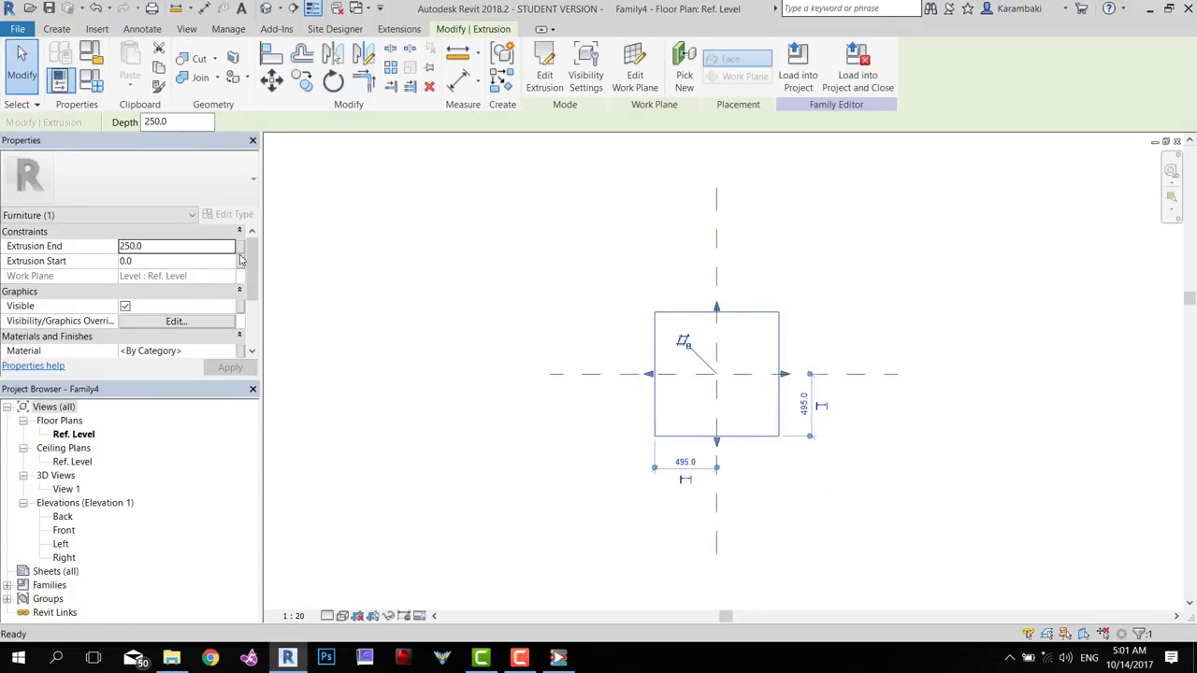
Associate the extrusion's end with a new instance parameter named Height
left_click(241, 247)
left_click(906, 443)
type("Height")
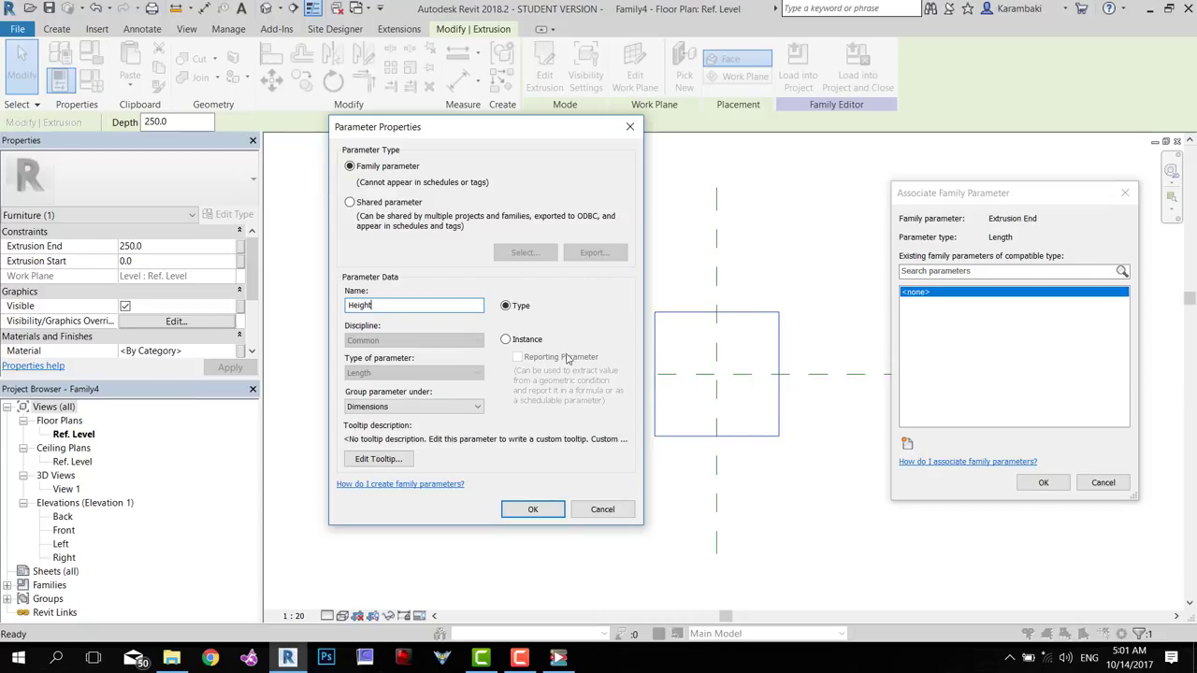
left_click(531, 509)
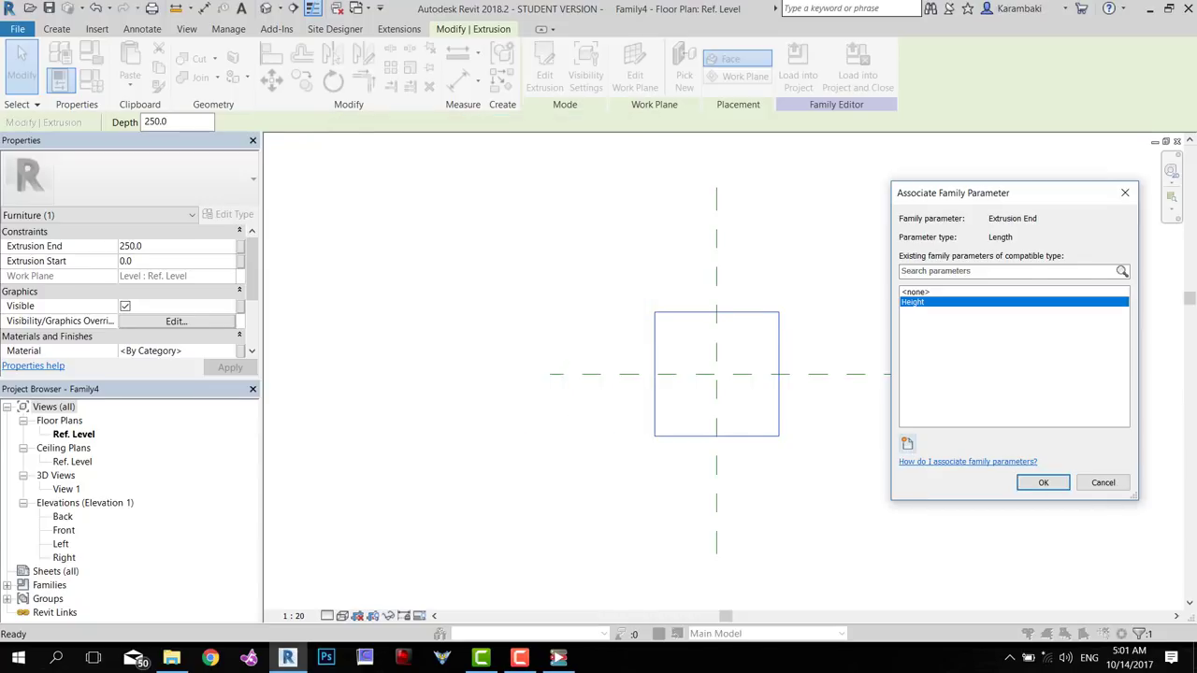
left_click(1040, 482)
Load the block family into Project2 and place one instance in the Level 1 plan
left_click(543, 73)
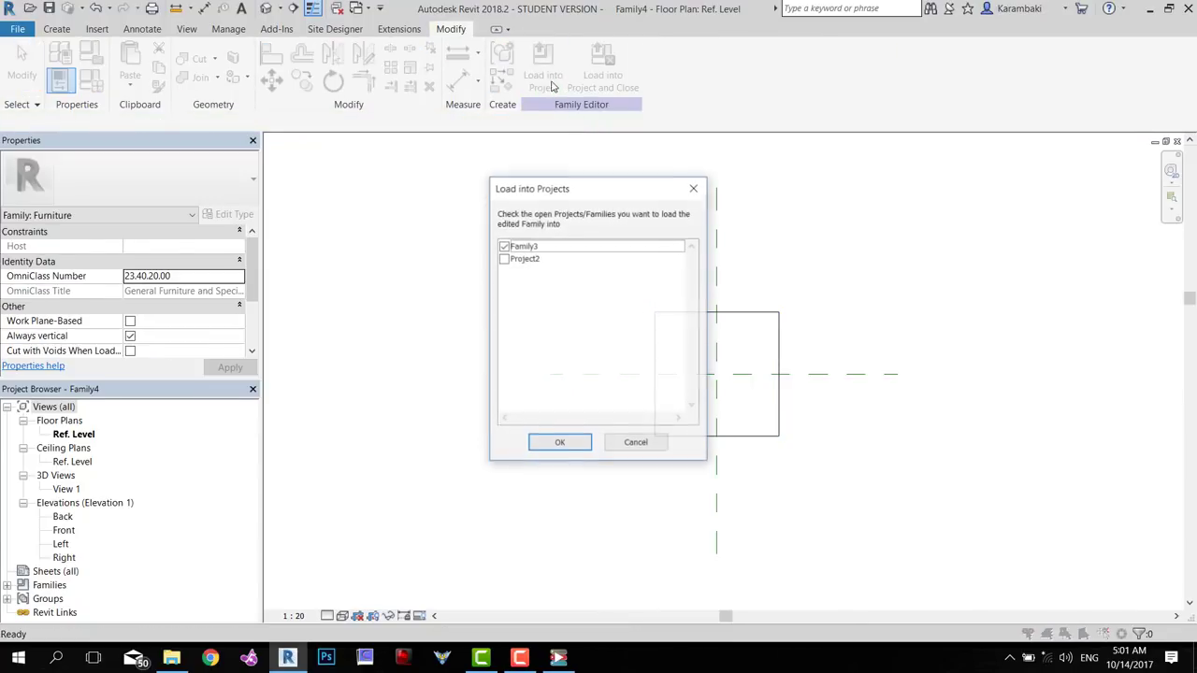
left_click(504, 259)
left_click(580, 445)
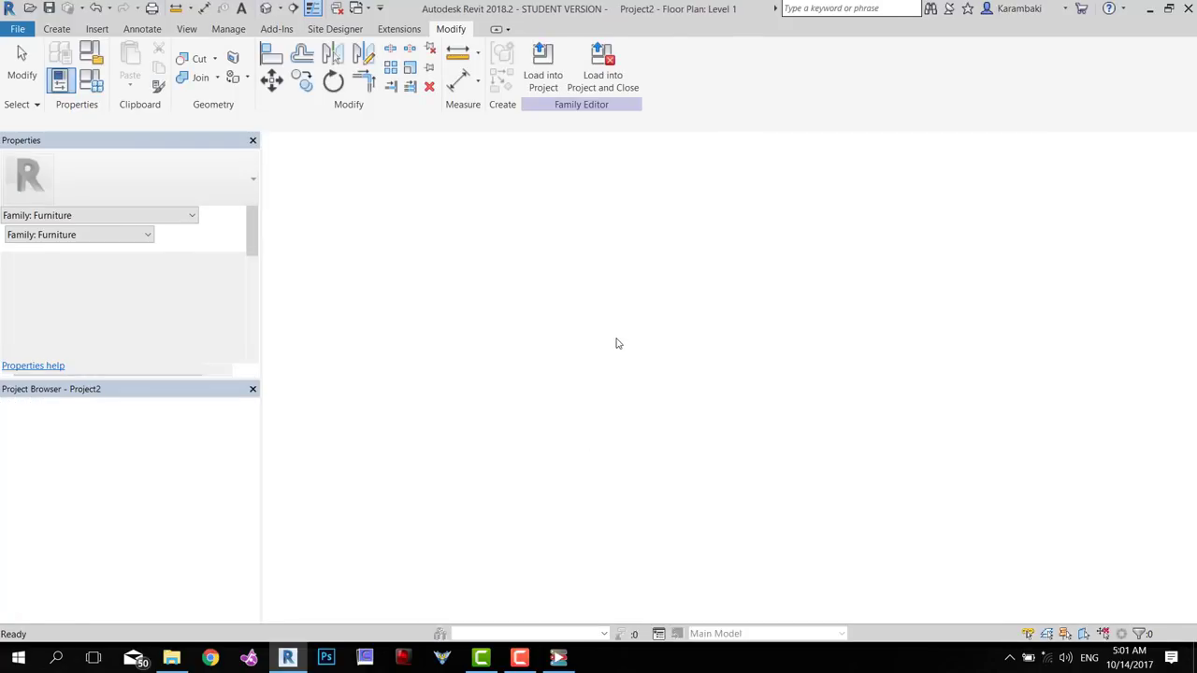
left_click(638, 328)
scroll(640, 328, "up", 3)
key("Escape")
left_click_drag(609, 292, 739, 397)
middle_click_drag(628, 289, 559, 266)
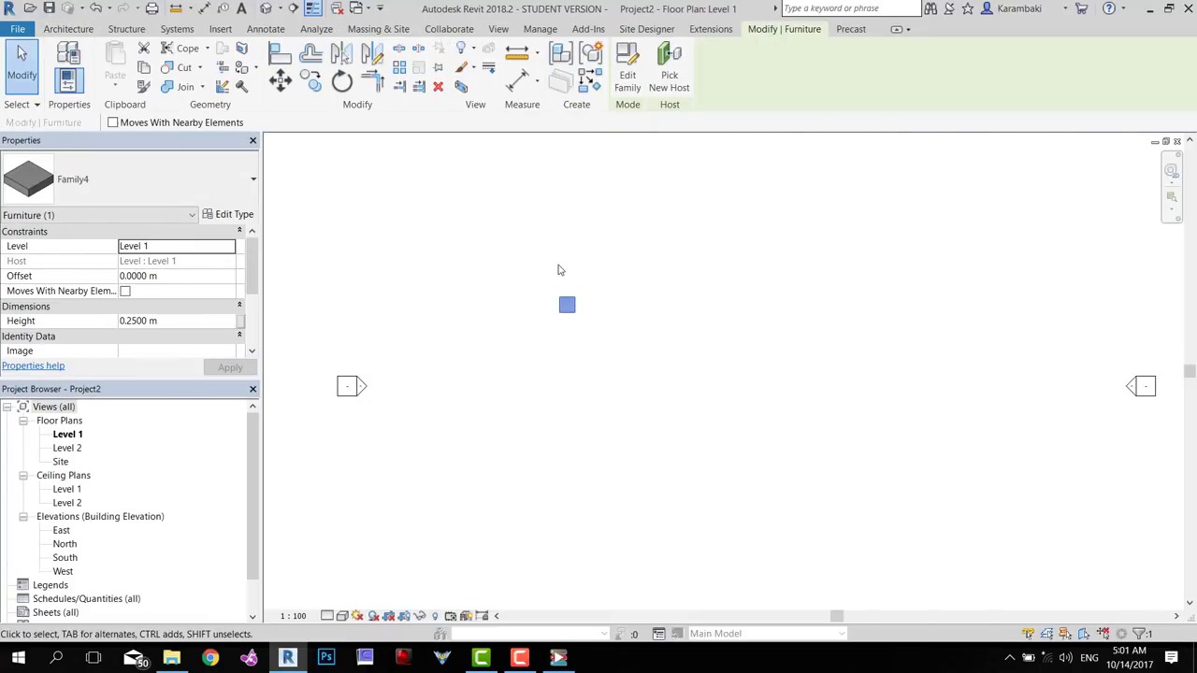
left_click(399, 71)
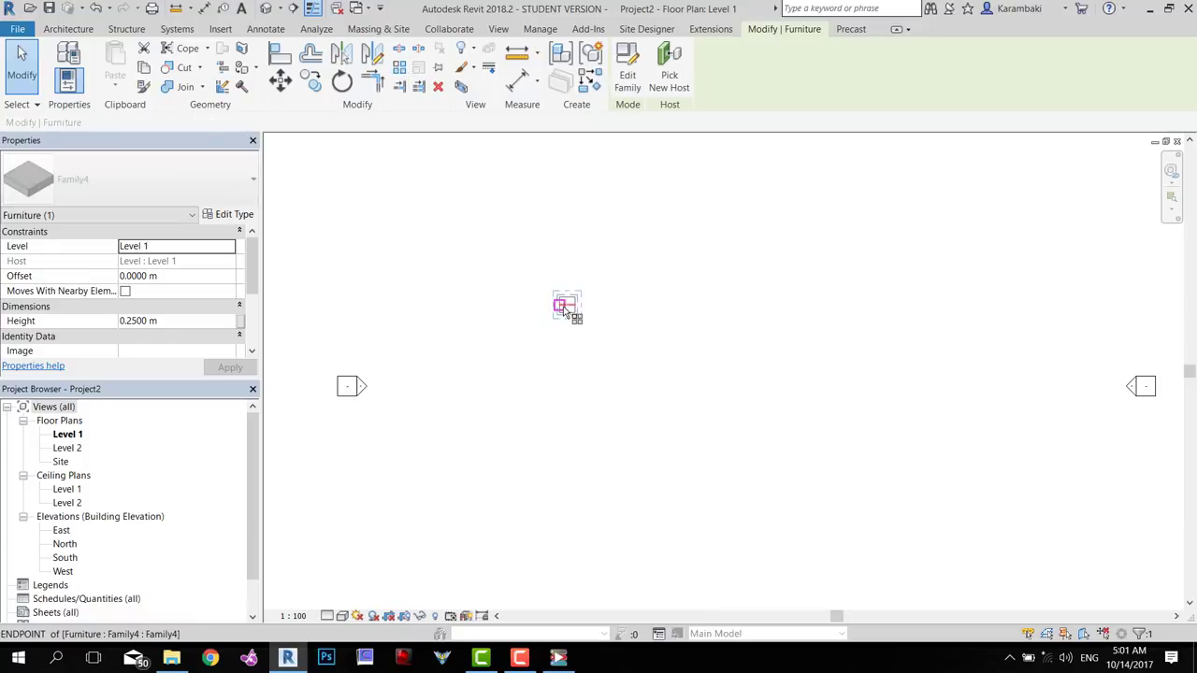
left_click(567, 306)
key("Escape")
Copy the block downward three times to form an evenly spaced column of four blocks
left_click_drag(568, 304, 568, 330, "ctrl")
left_click_drag(568, 330, 571, 357, "ctrl")
left_click_drag(570, 357, 570, 382, "ctrl")
key("super")
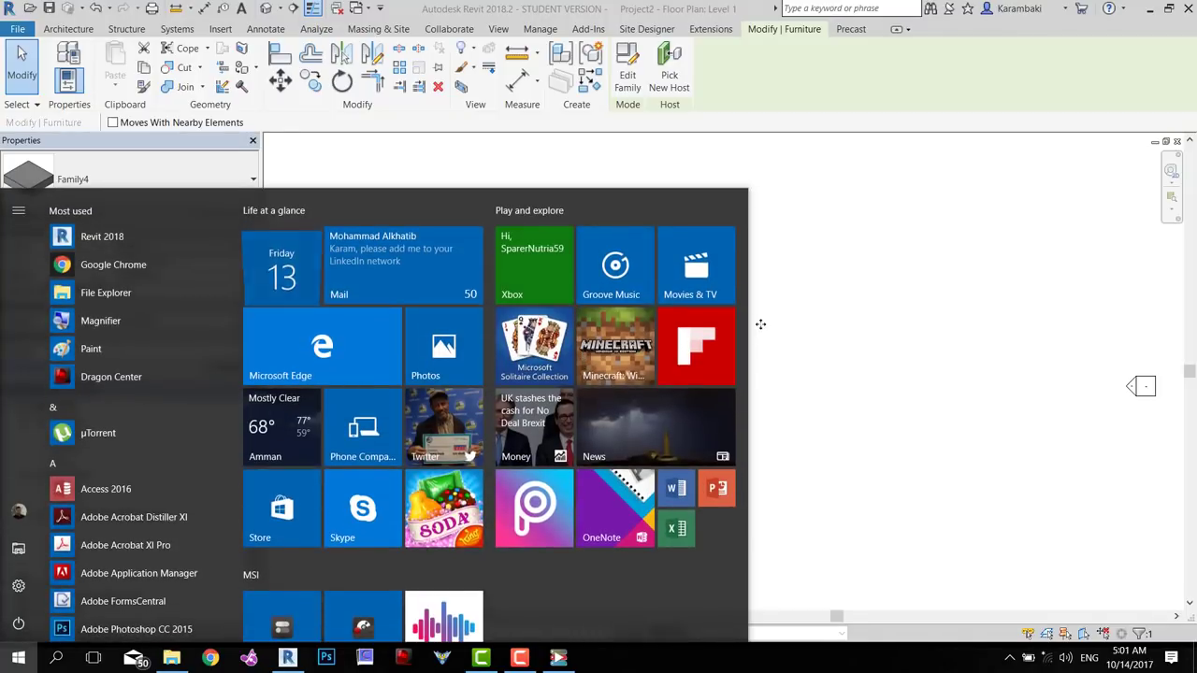
left_click(829, 249)
Array the column of four blocks horizontally to the right with 5 as the number of columns
left_click_drag(490, 268, 674, 475)
left_click(405, 71)
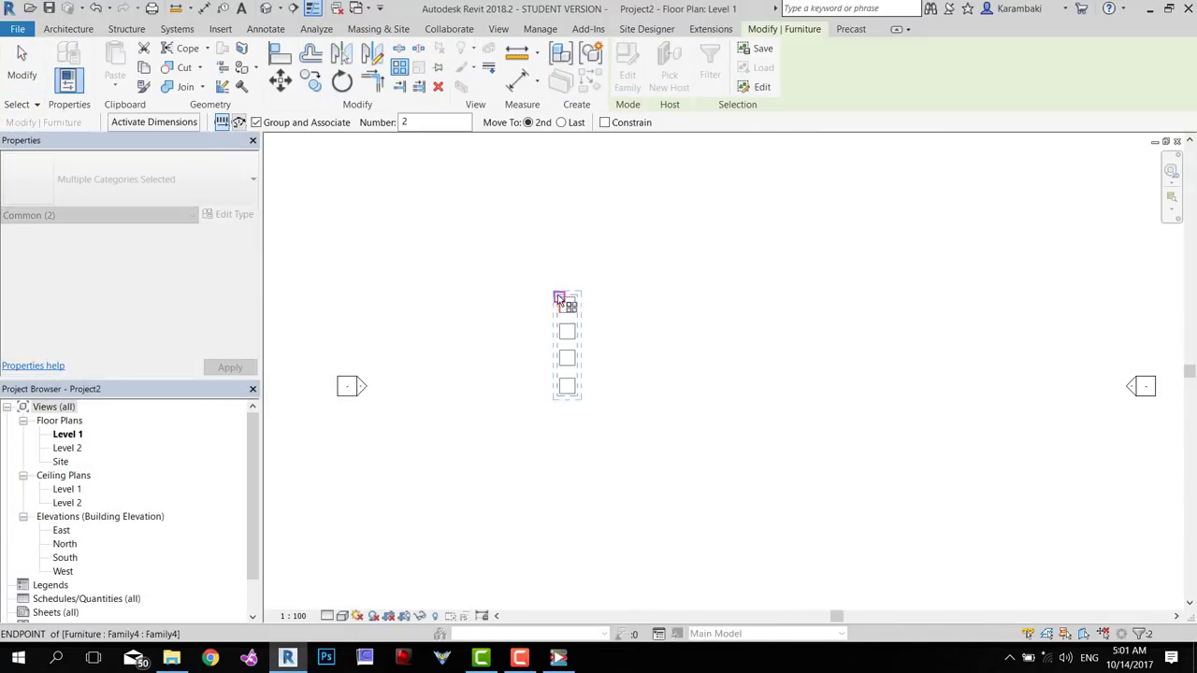
left_click(559, 297)
left_click(590, 297)
type("5")
key("Return")
left_click_drag(564, 251, 775, 448)
Ungroup the five arrayed columns into individual blocks and open the default 3D view
left_click_drag(497, 222, 832, 496)
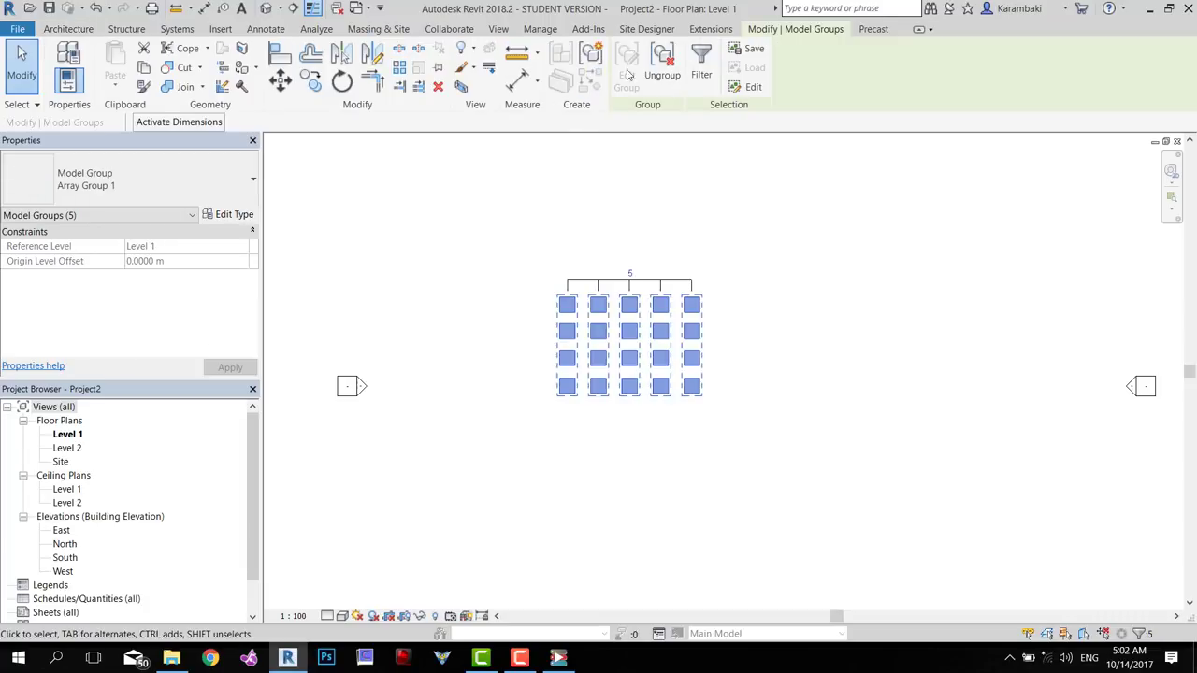
left_click(523, 246)
left_click(267, 9)
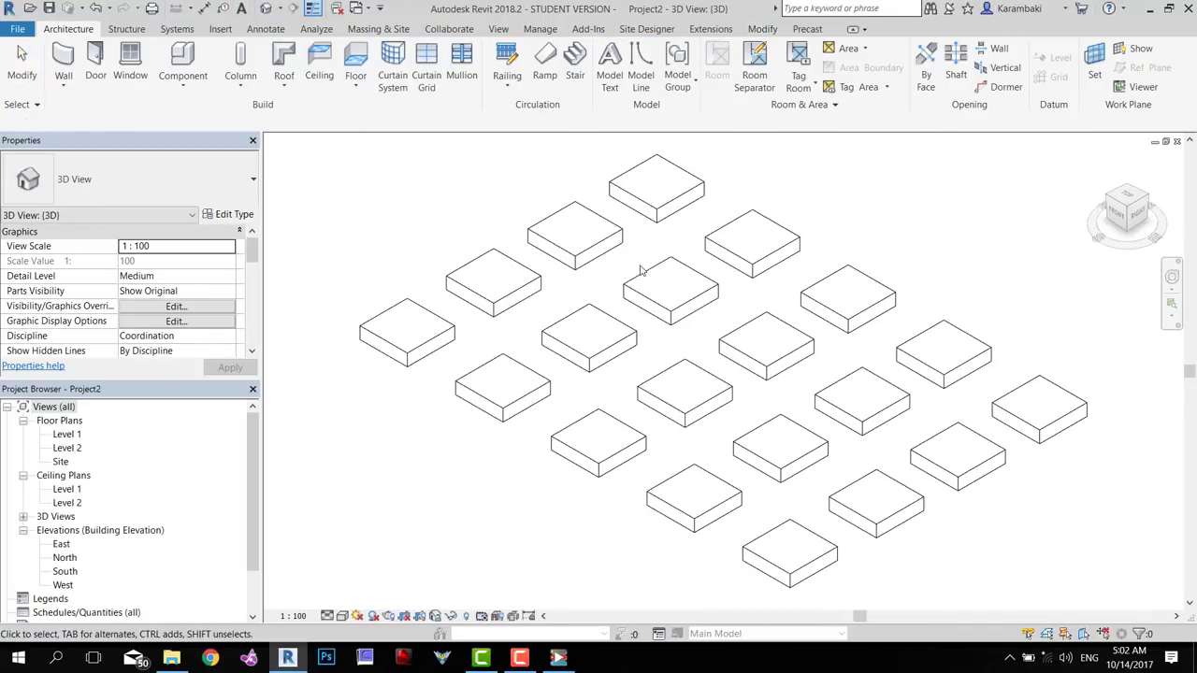
Try a Height of 1 m on one block in the back row, then undo the change
left_click(575, 236)
scroll(575, 236, "down", 1)
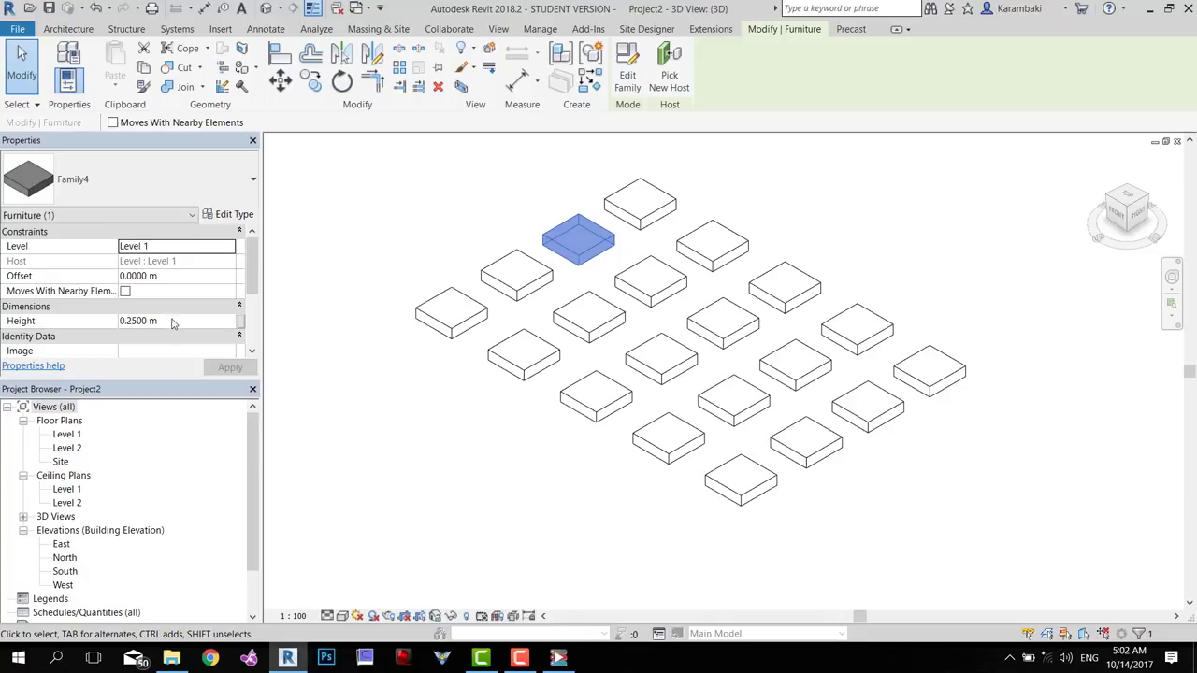
left_click(173, 321)
type("1")
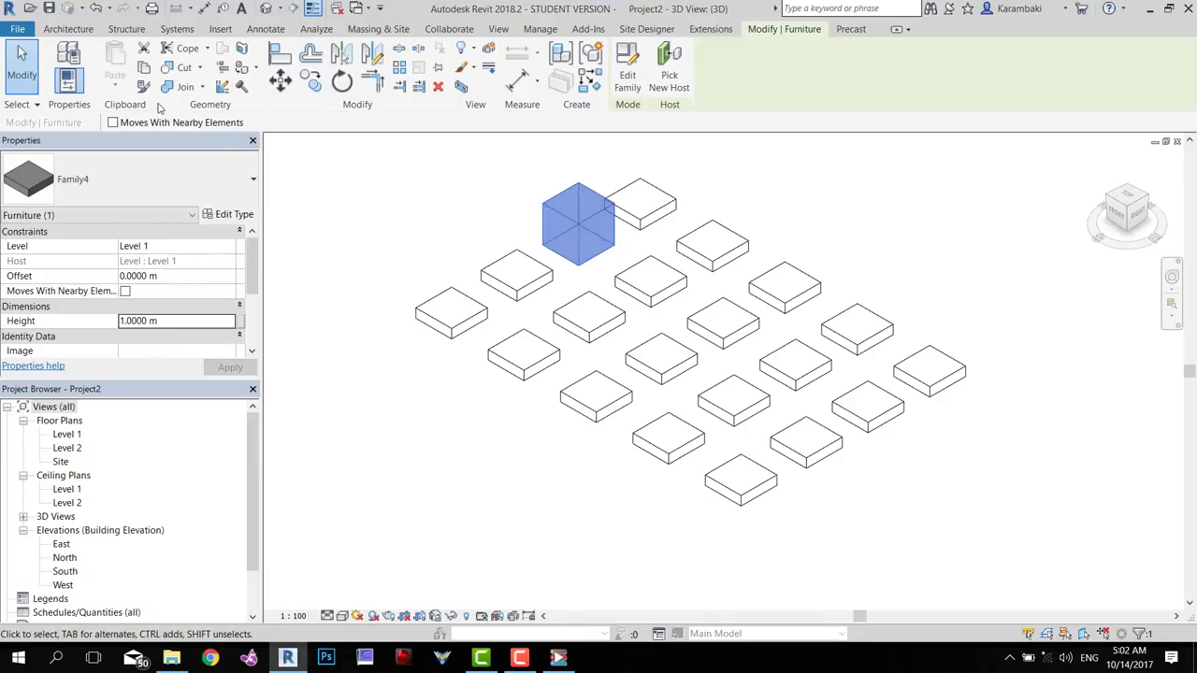
left_click(95, 9)
Place an M_Desk 1525 x 762mm component on Level 1 in front of the block grid
left_click(182, 58)
left_click(105, 175)
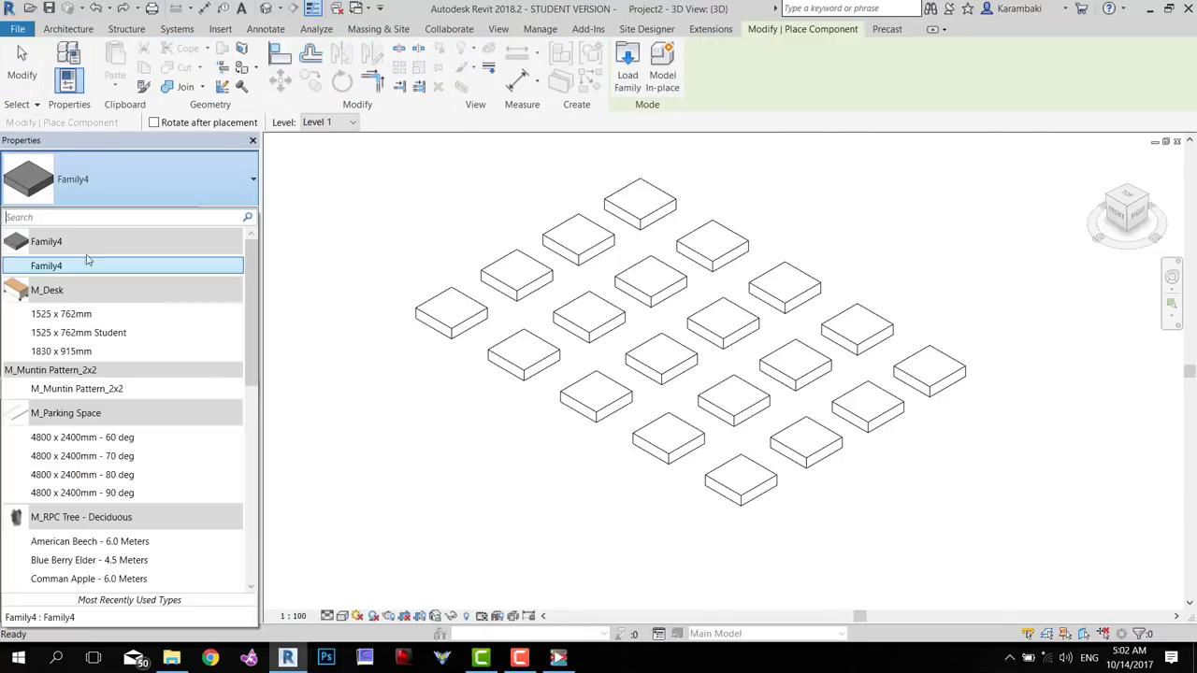
left_click(76, 313)
middle_click_drag(588, 529, 601, 331)
scroll(600, 333, "down", 3)
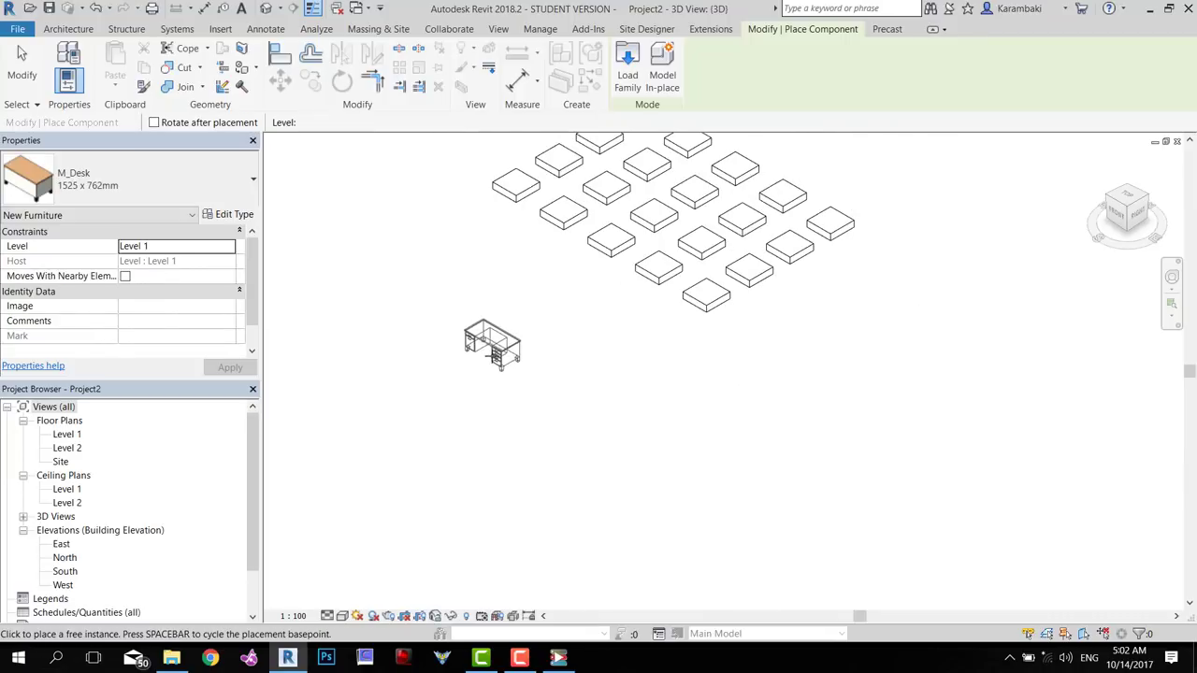
left_click(494, 353)
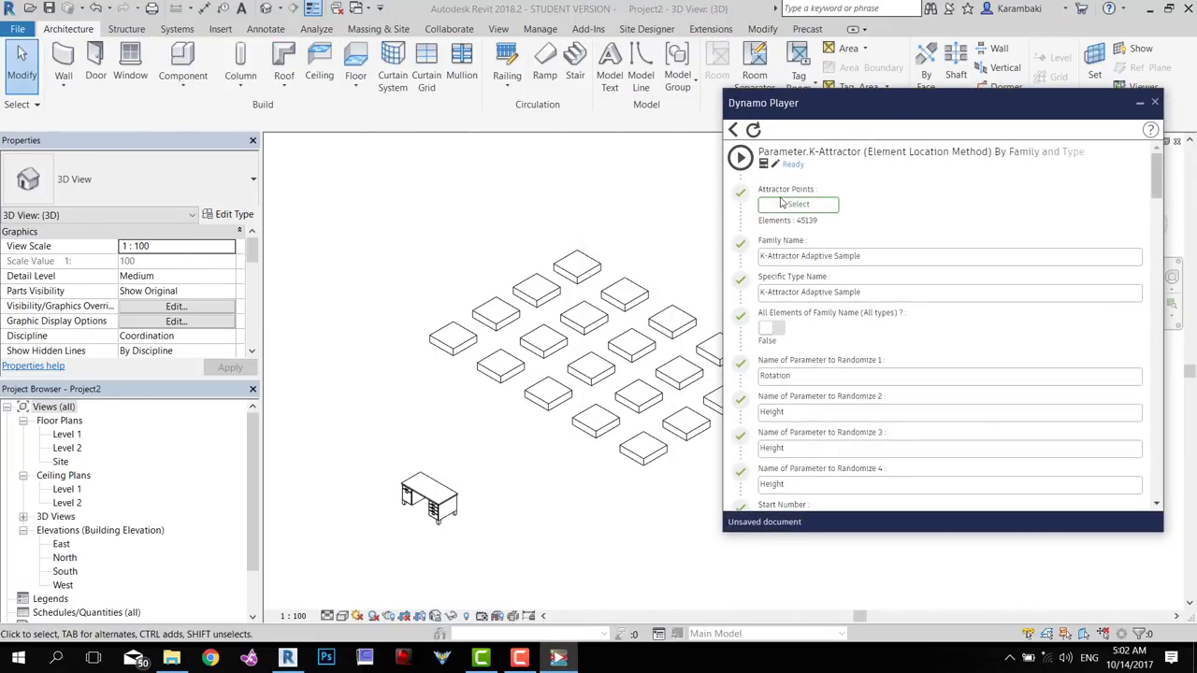
In Dynamo Player, pick the desk as the attractor point and set the Family Name to Family4
left_click(796, 204)
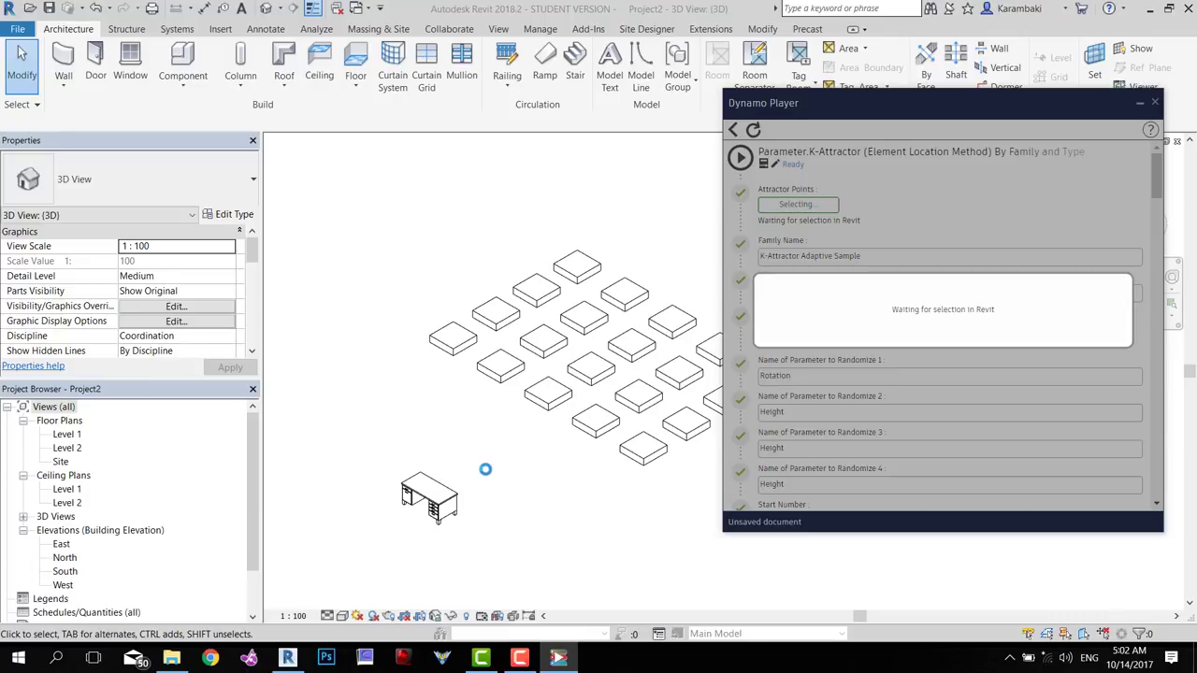
left_click(428, 509)
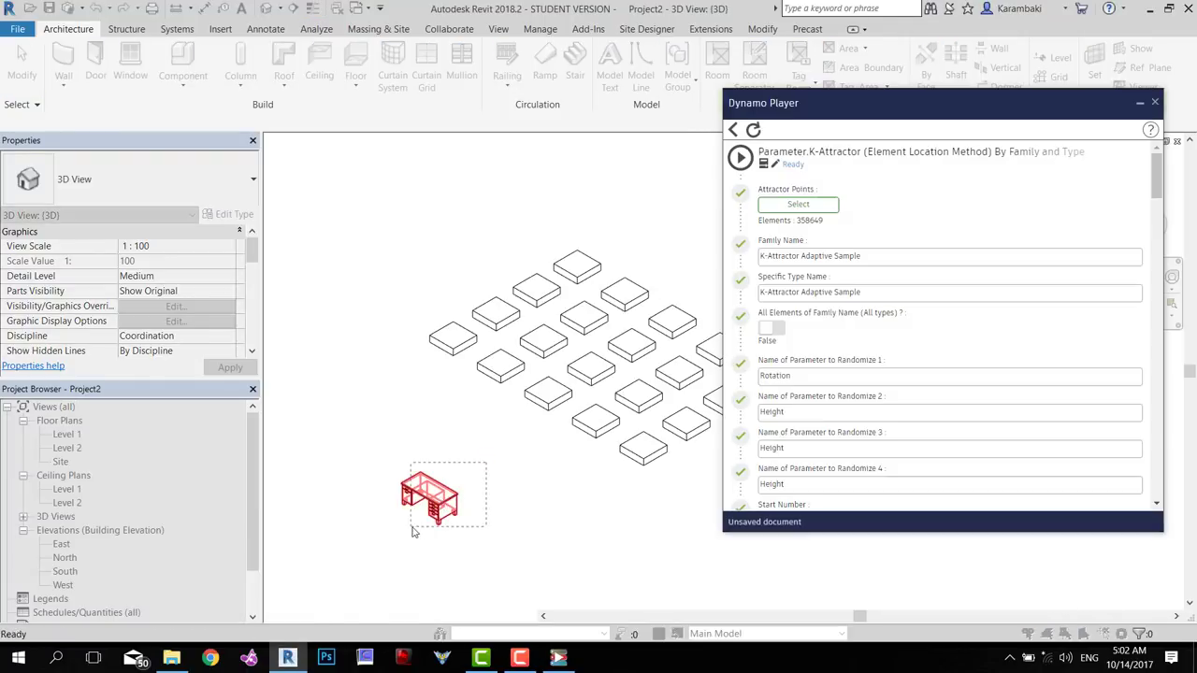
left_click(513, 378)
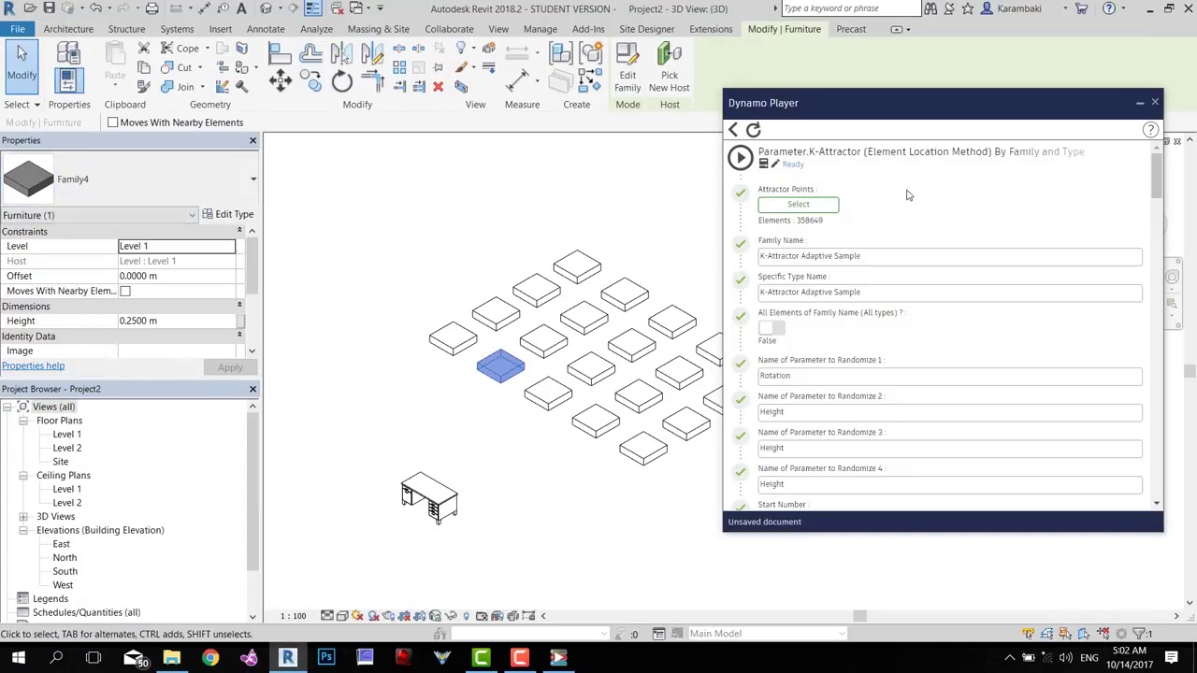
left_click_drag(885, 273, 875, 252)
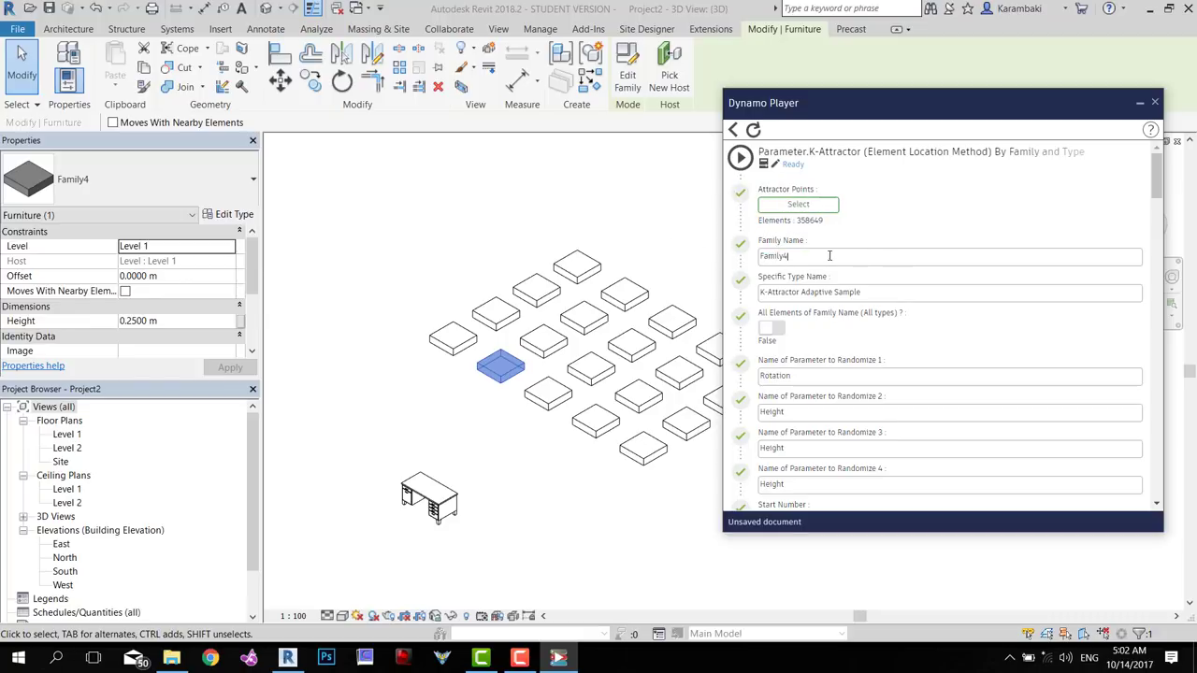
Set the Specific Type Name to Family4, the first parameter to H, the Start Number to 1 and the Sequence Steps to 0.5
scroll(889, 320, "down", 3)
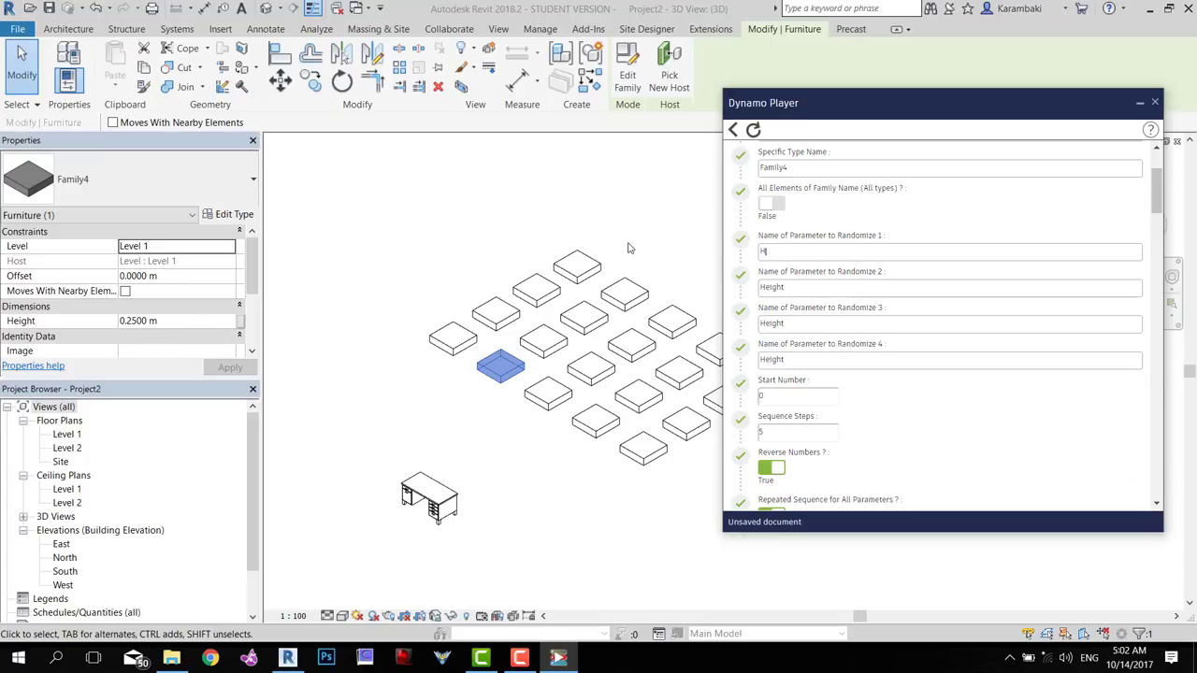
scroll(846, 290, "down", 5)
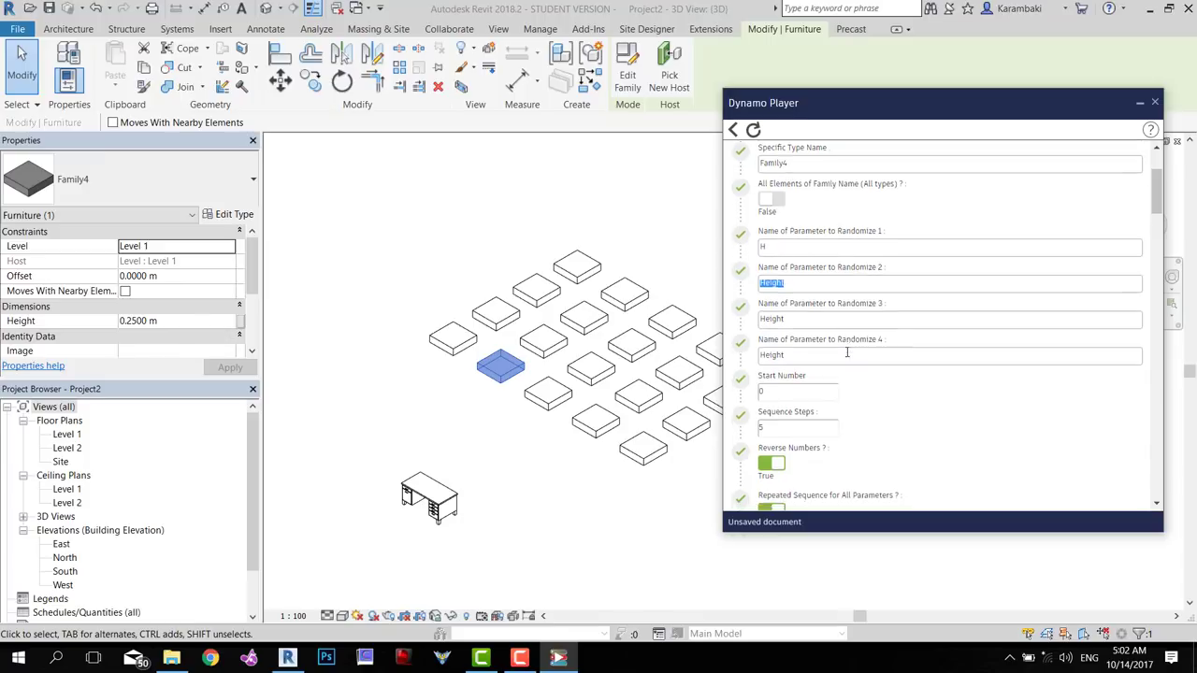
scroll(806, 200, "up", 1)
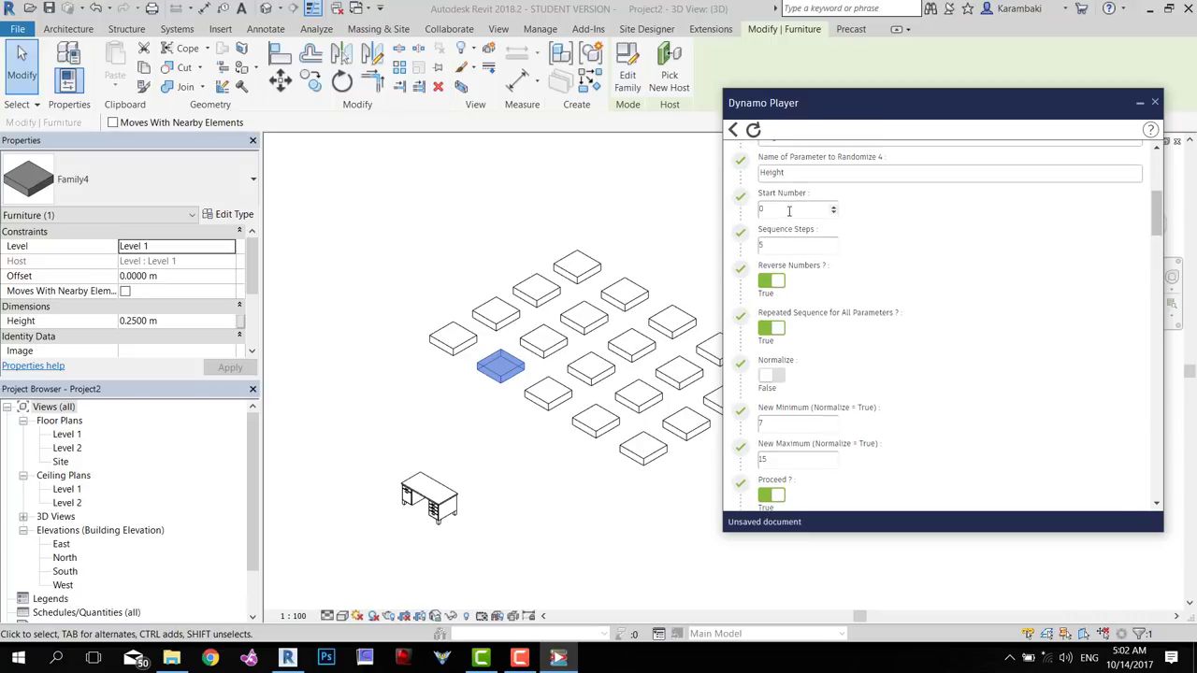
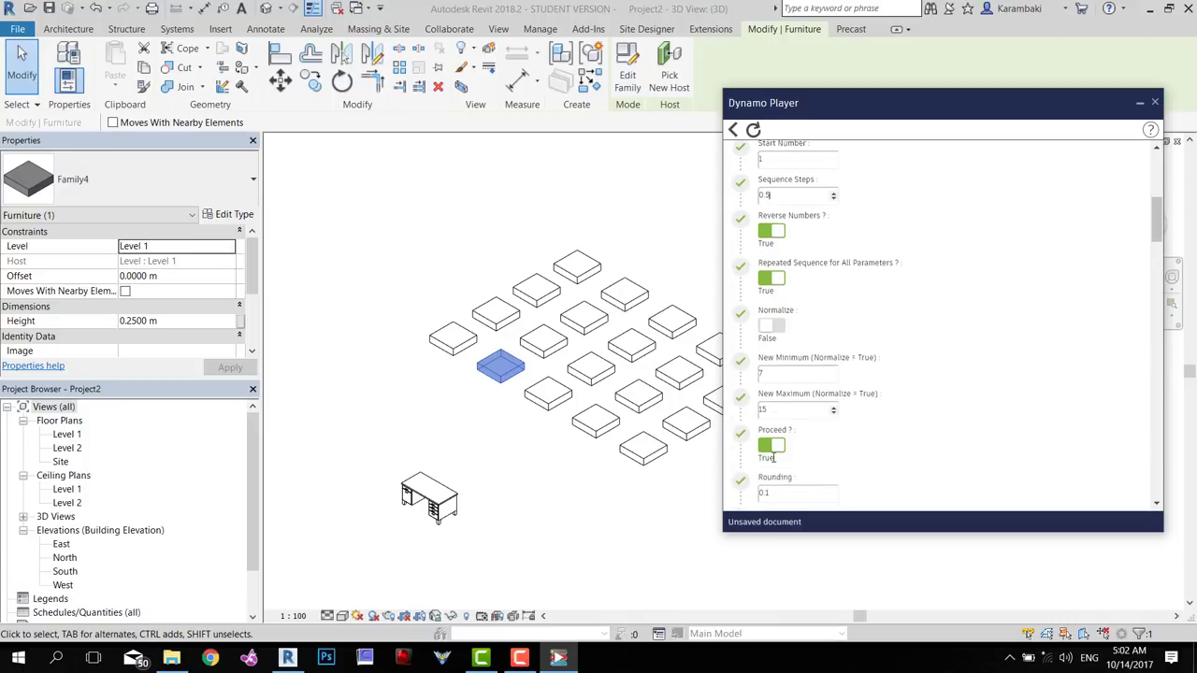
Run the K-Attractor script and review its list of elements and the values generated for them
scroll(778, 396, "down", 1)
scroll(772, 281, "up", 5)
scroll(804, 309, "down", 3)
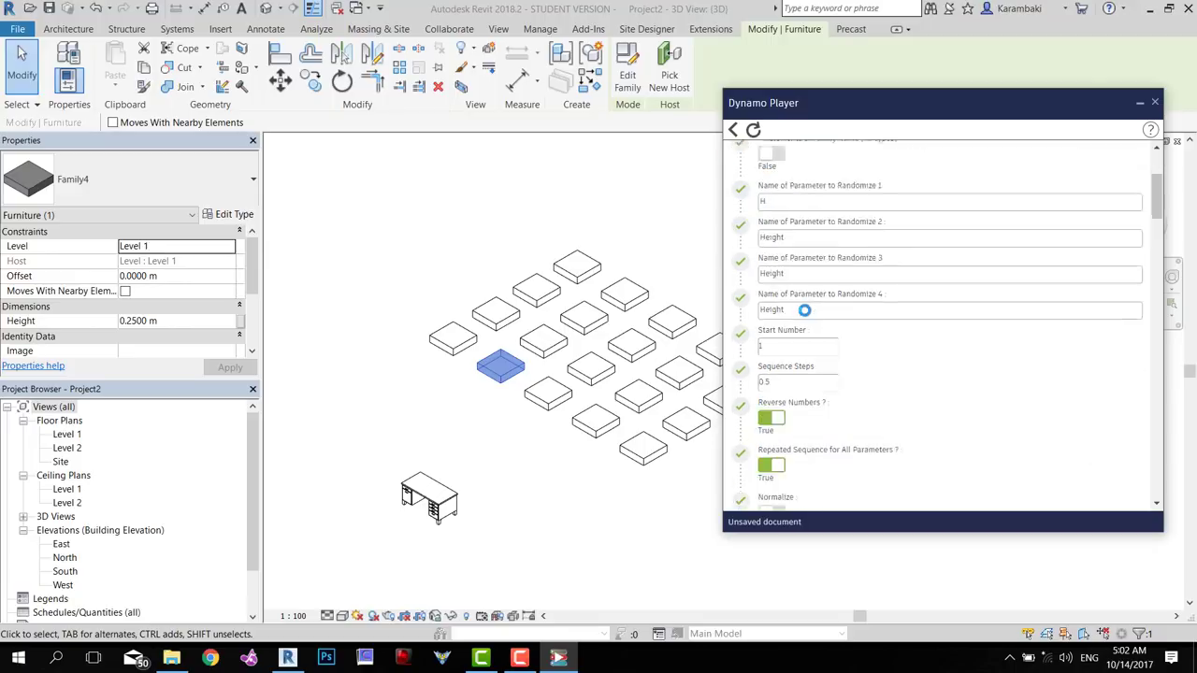
scroll(804, 309, "up", 4)
scroll(803, 297, "down", 16)
scroll(781, 166, "up", 10)
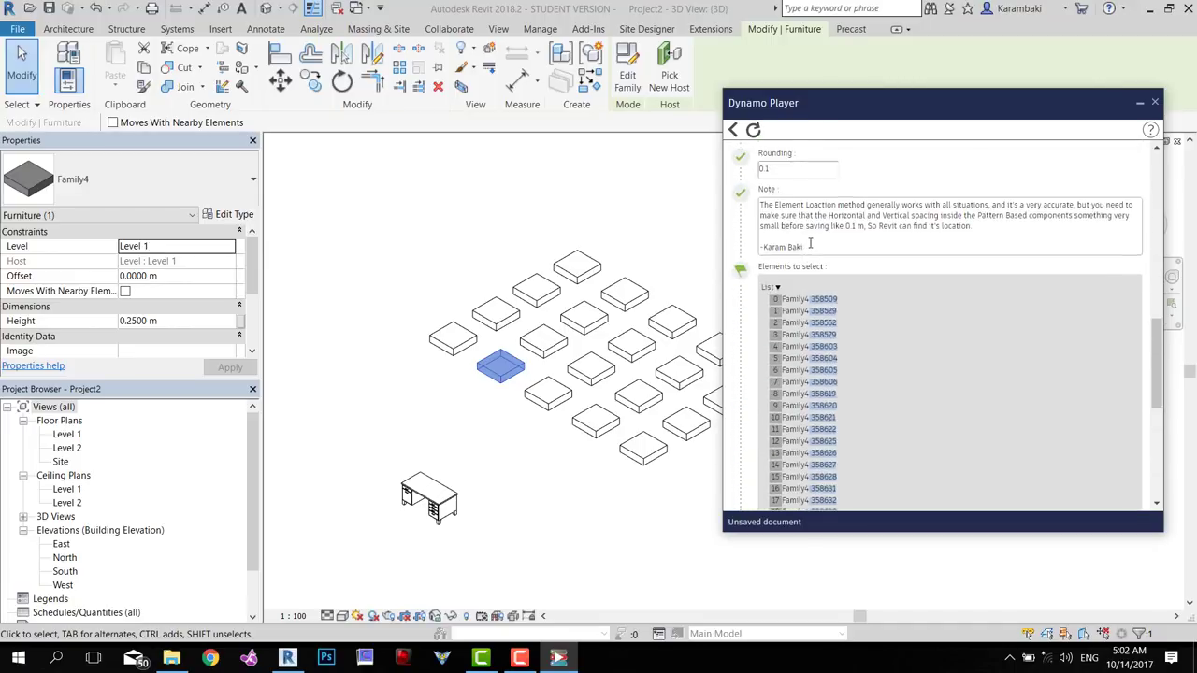
scroll(810, 244, "down", 15)
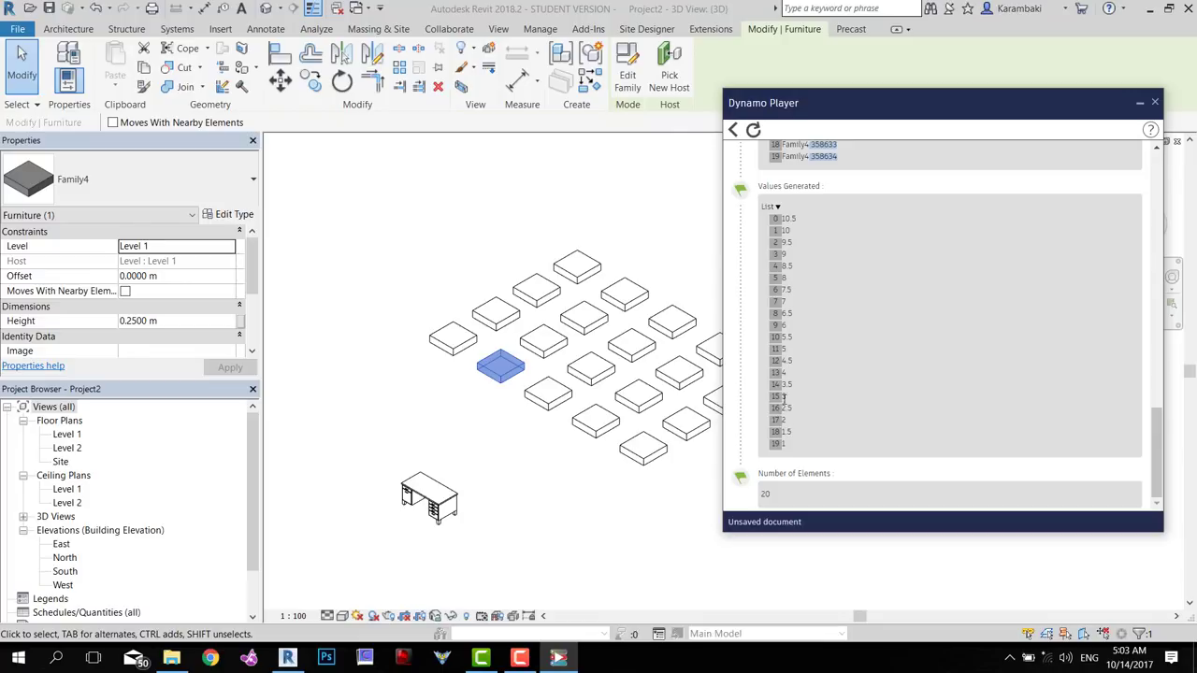
scroll(836, 408, "up", 10)
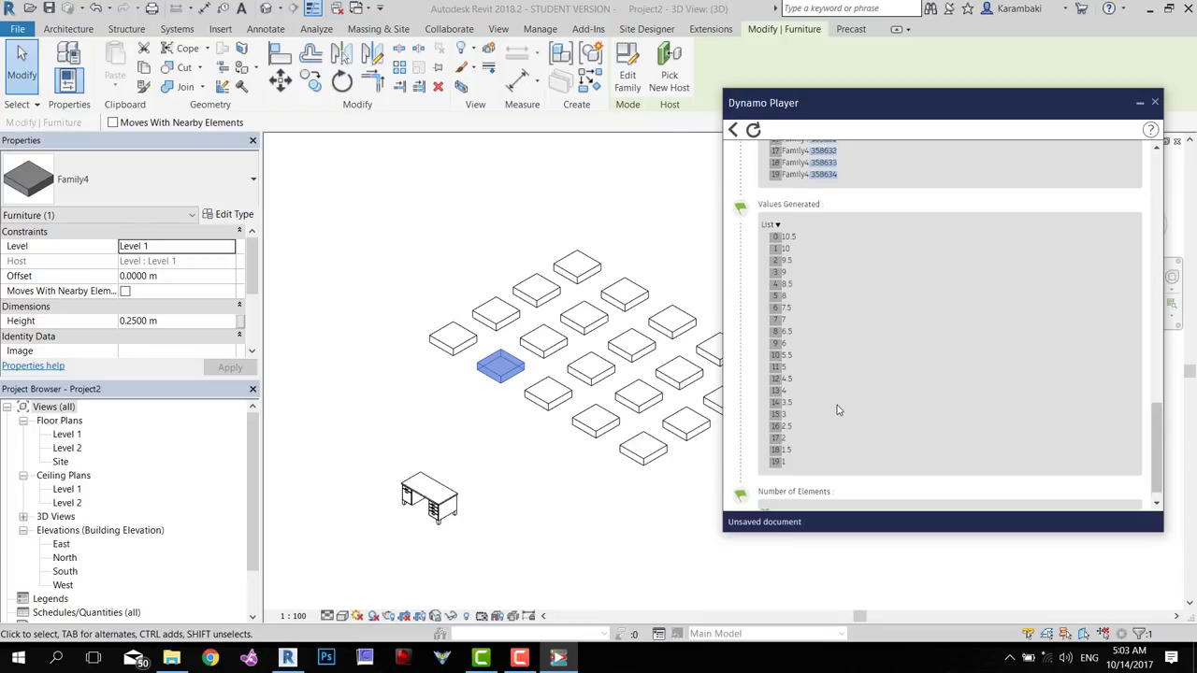
scroll(817, 382, "down", 10)
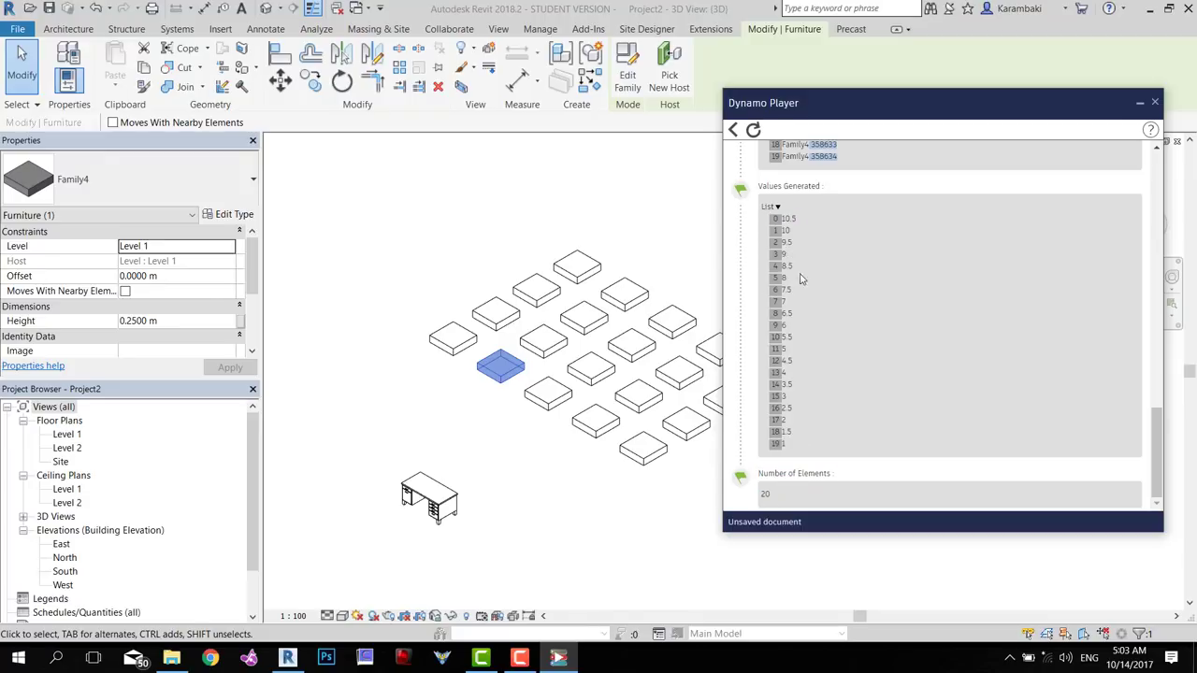
scroll(785, 318, "up", 10)
scroll(781, 299, "up", 10)
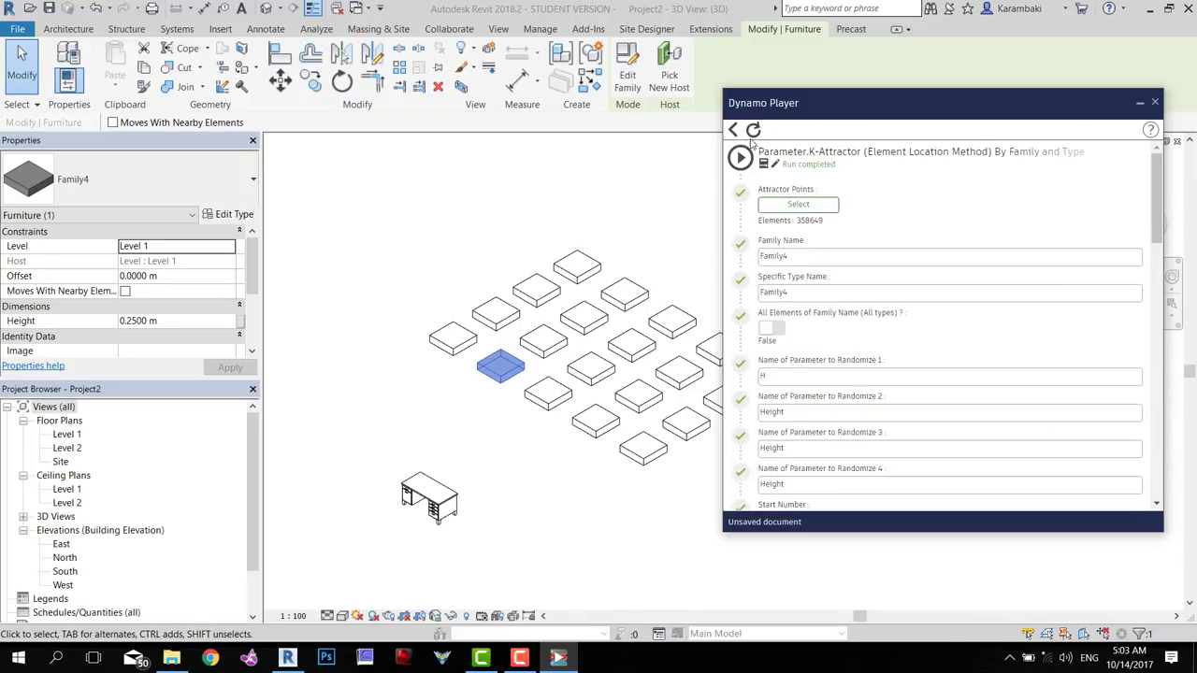
Turn off Reverse Numbers in the K-Attractor script and run it again on the Family4 blocks
left_click_drag(776, 108, 836, 116)
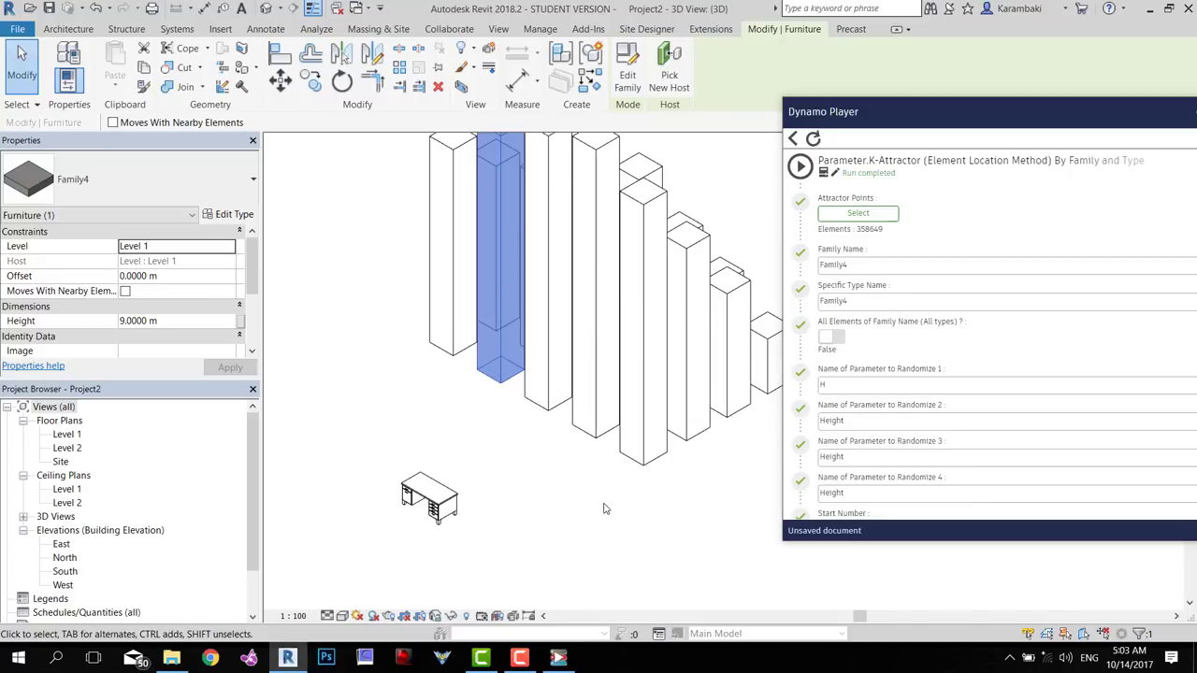
scroll(838, 359, "down", 5)
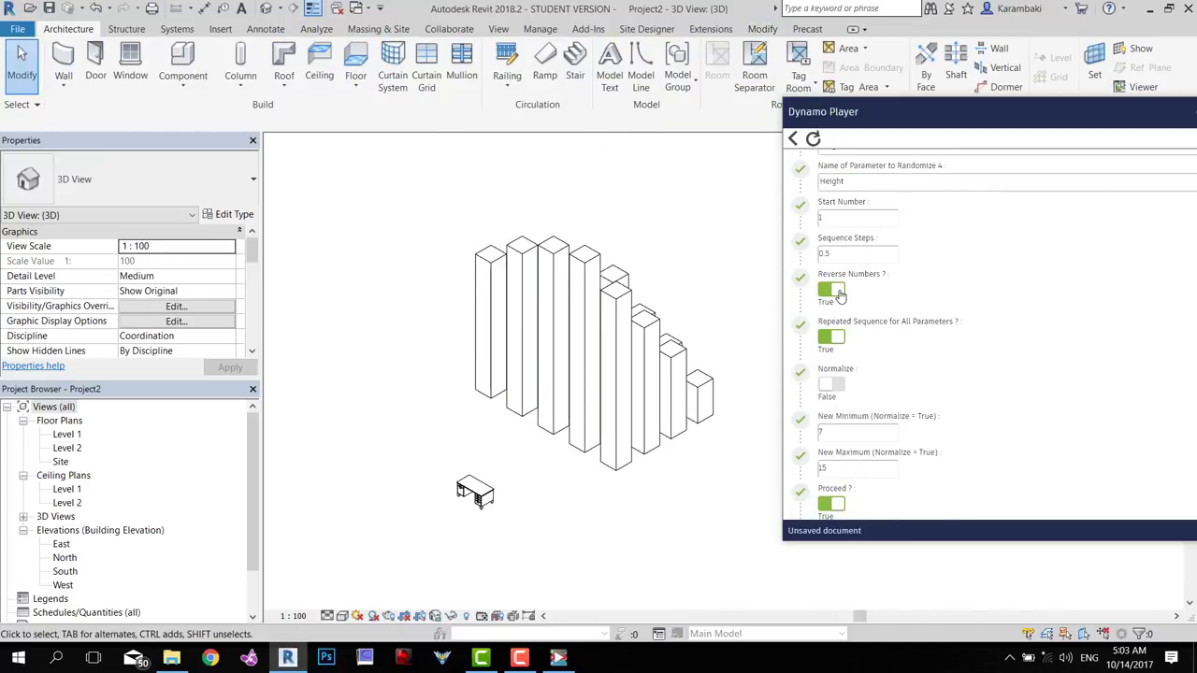
scroll(839, 296, "up", 5)
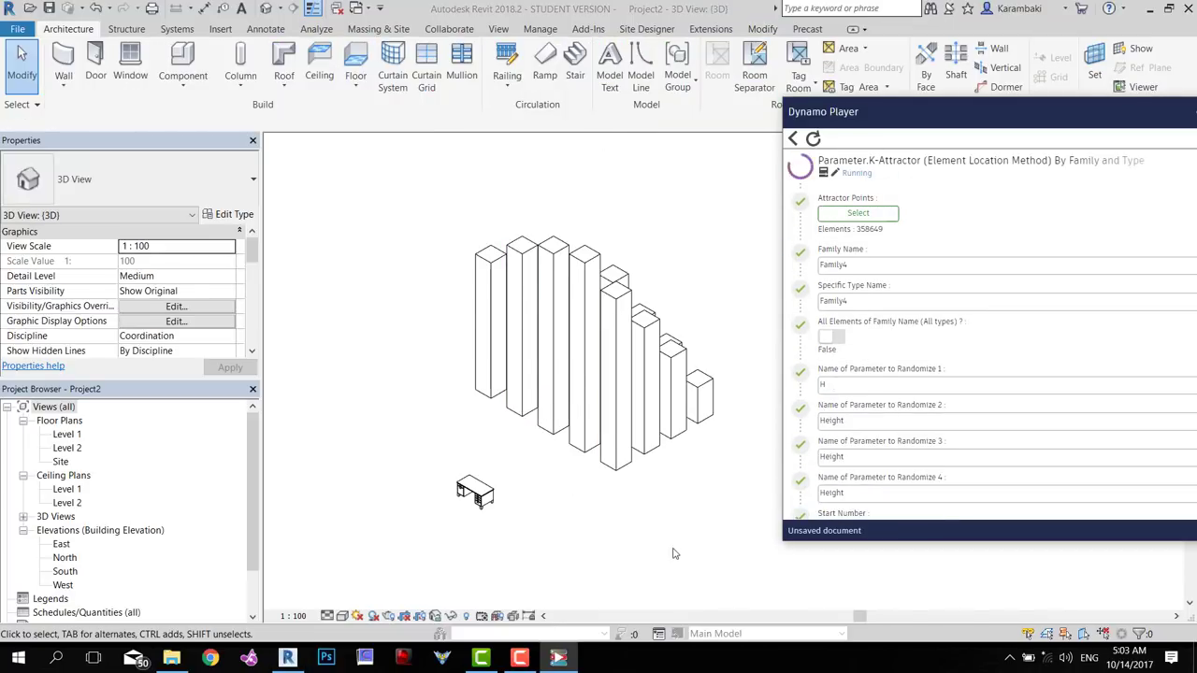
Check the Height parameter of individual blocks in the two rows nearest the desk
left_click(485, 495)
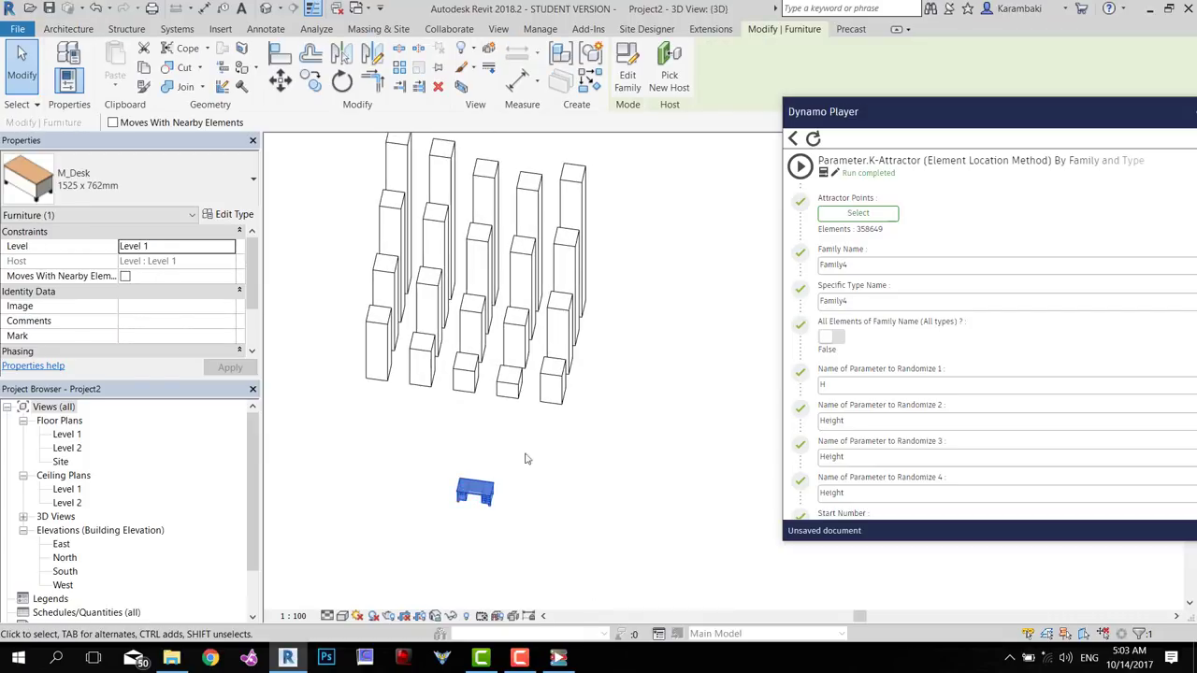
left_click(516, 396)
left_click(195, 321)
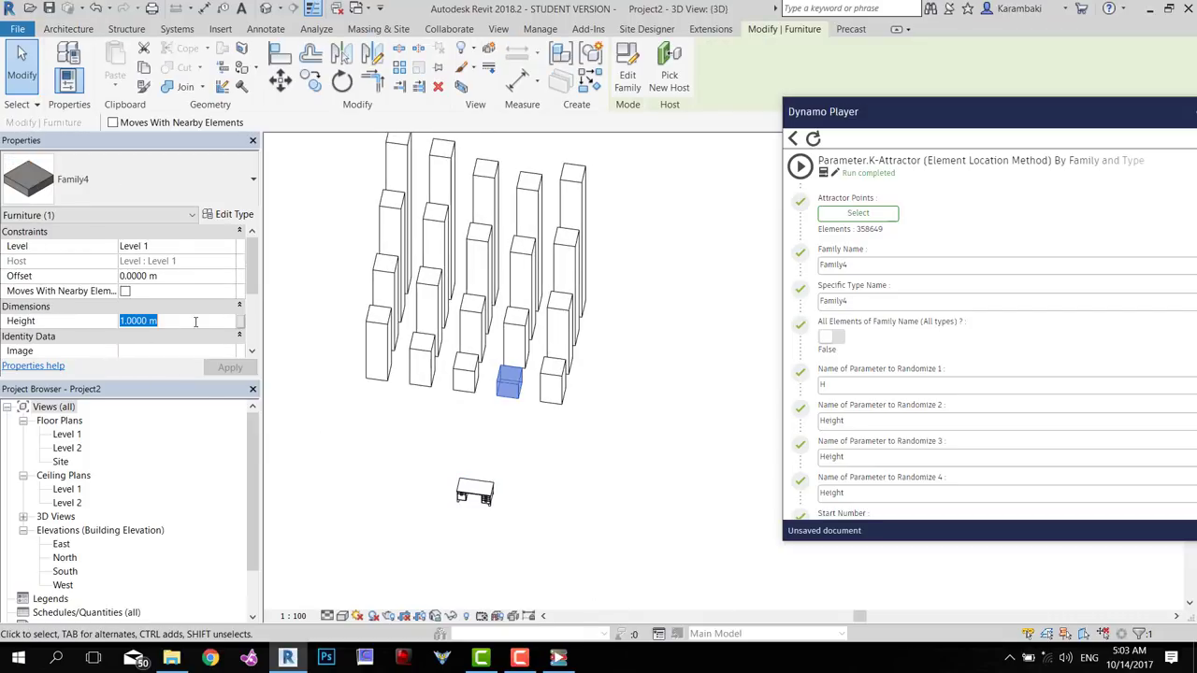
left_click(461, 386)
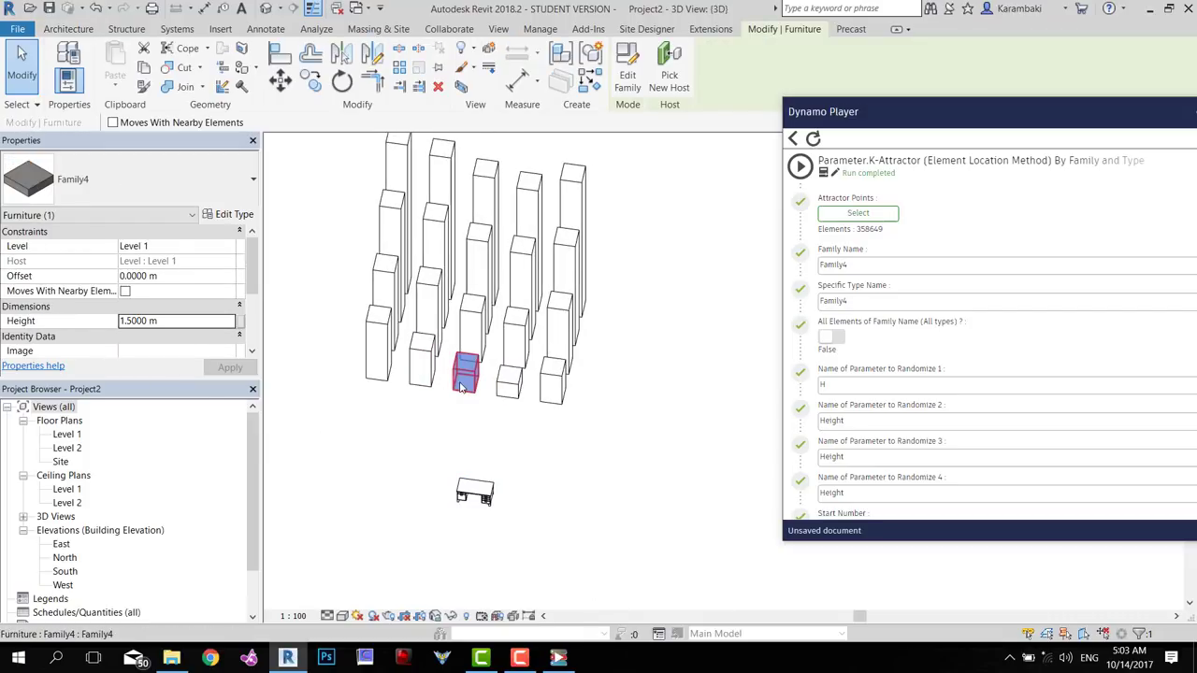
left_click(545, 396)
left_click(425, 376)
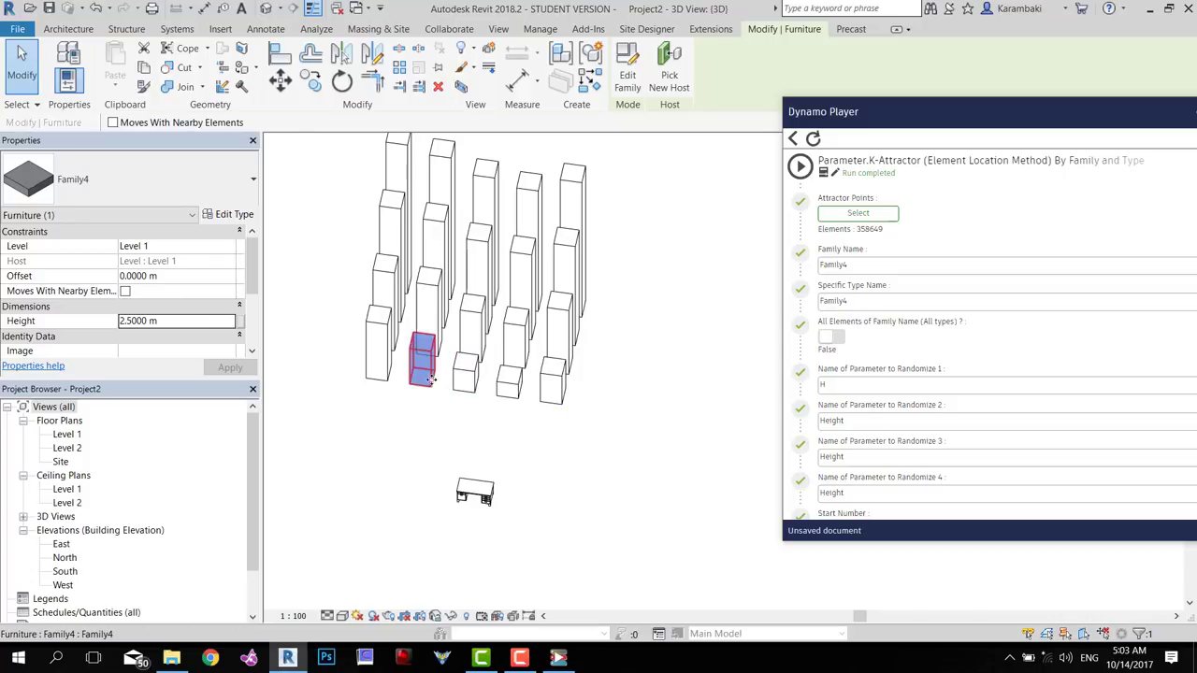
left_click(382, 367)
left_click(516, 344)
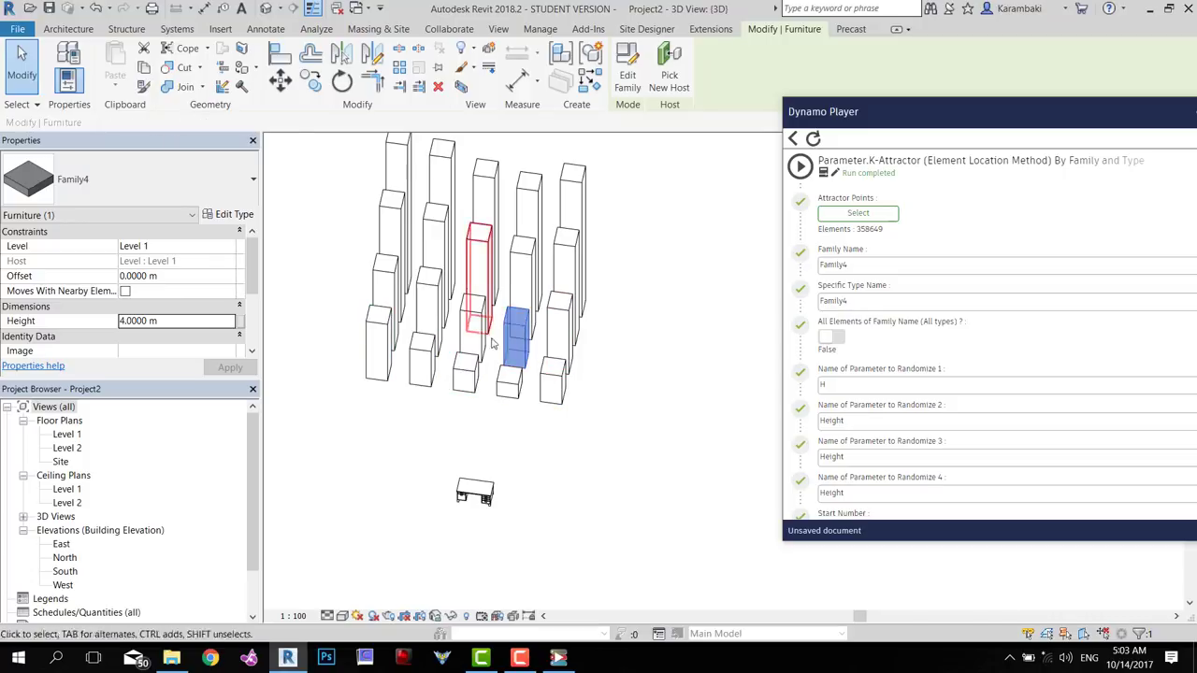
left_click(474, 329)
left_click(559, 335)
left_click(657, 468)
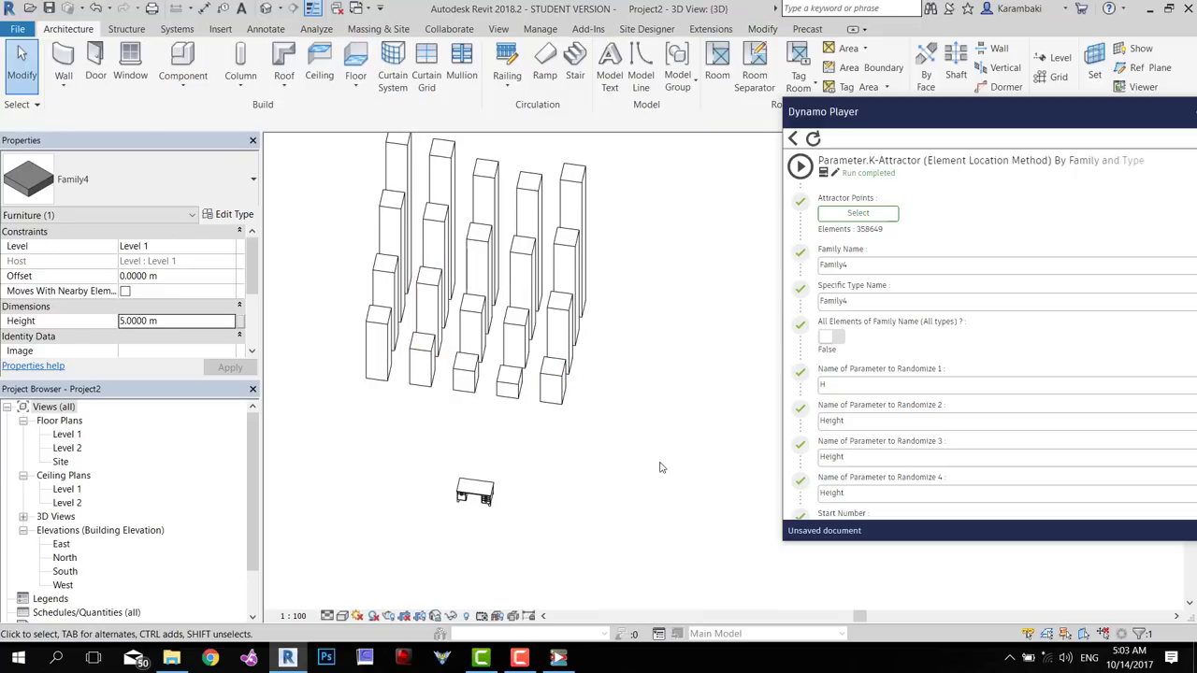
Copy the desk to the adjacent side of the block grid as a second attractor
middle_click_drag(657, 467, 526, 361, "shift")
middle_click_drag(606, 456, 487, 495, "shift")
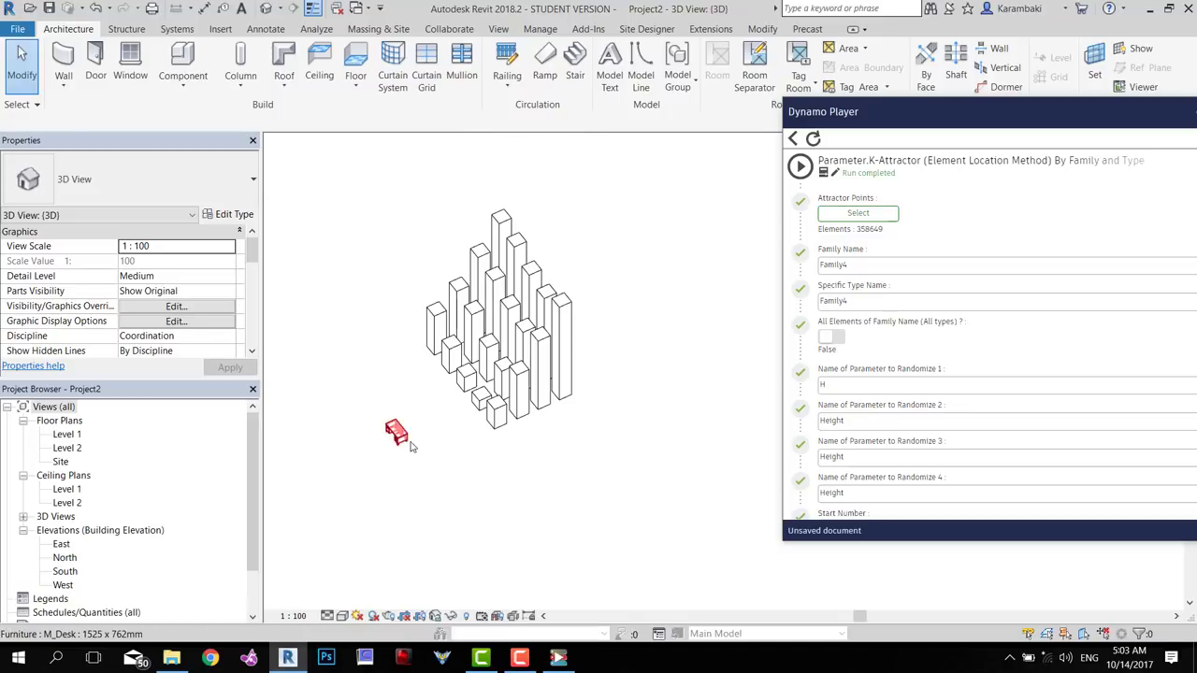
left_click(400, 434)
left_click(645, 388)
Temporarily isolate the two desks and pick both as the script's attractor points
left_click(397, 432, "ctrl")
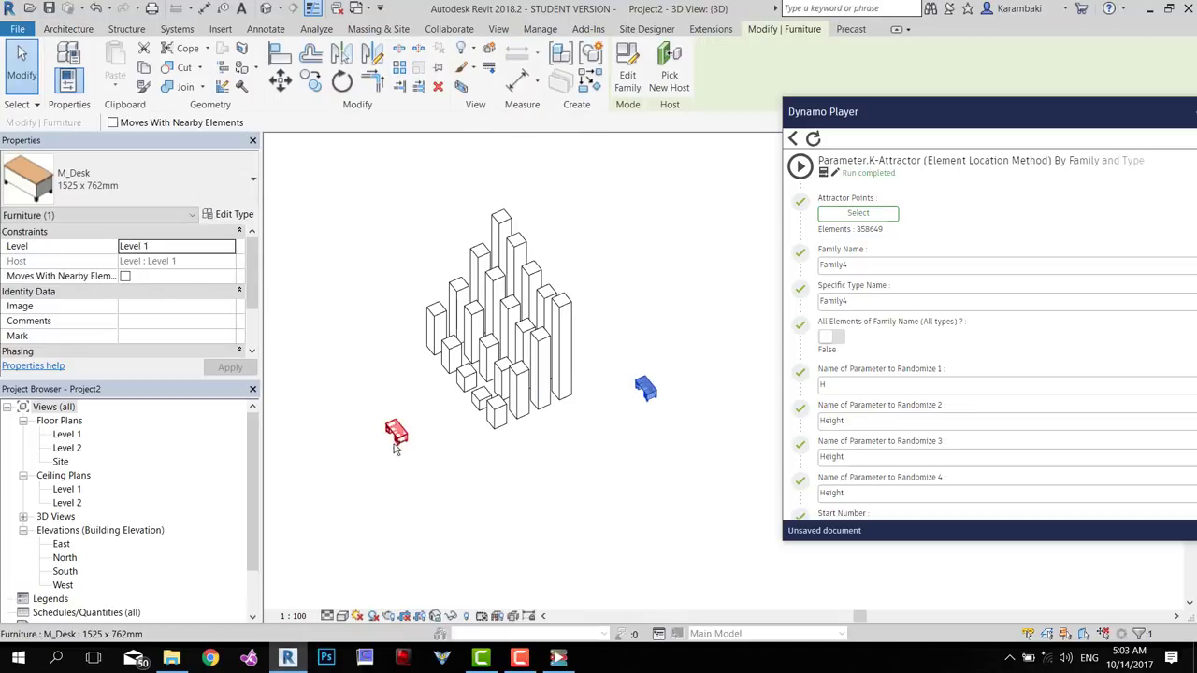
left_click(451, 616)
left_click(523, 559)
left_click(857, 213)
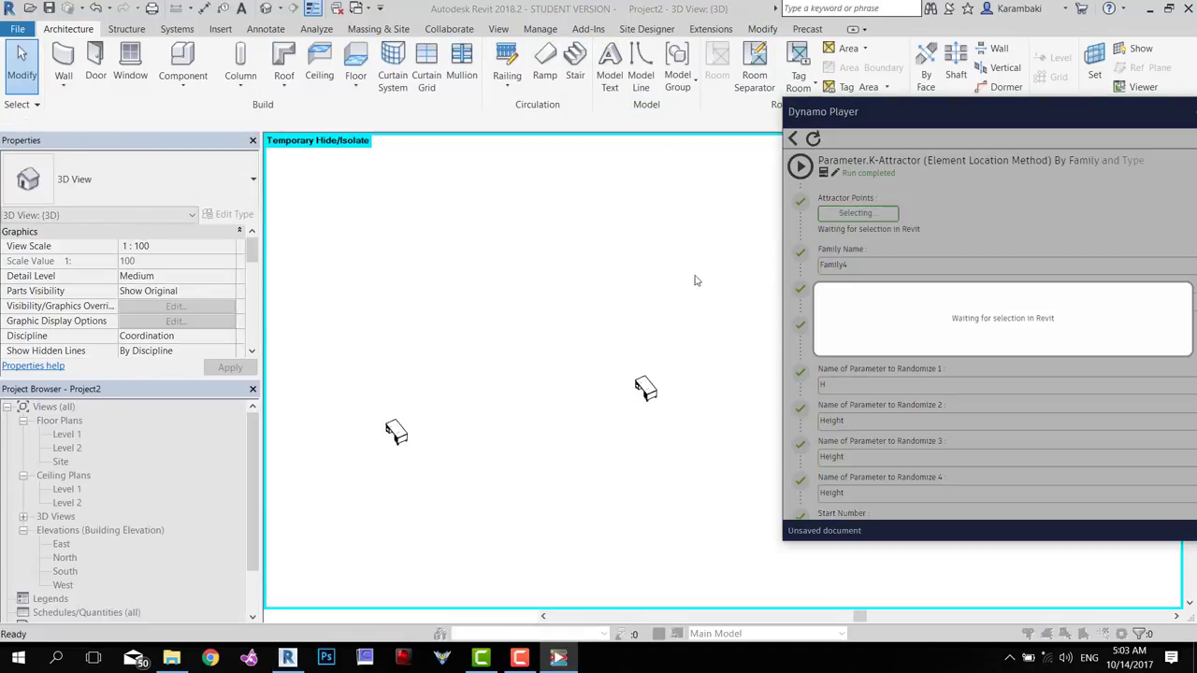
left_click_drag(706, 297, 278, 510)
Reset the temporary isolation and run the K-Attractor script with both desks, checking the resulting block heights
left_click(451, 616)
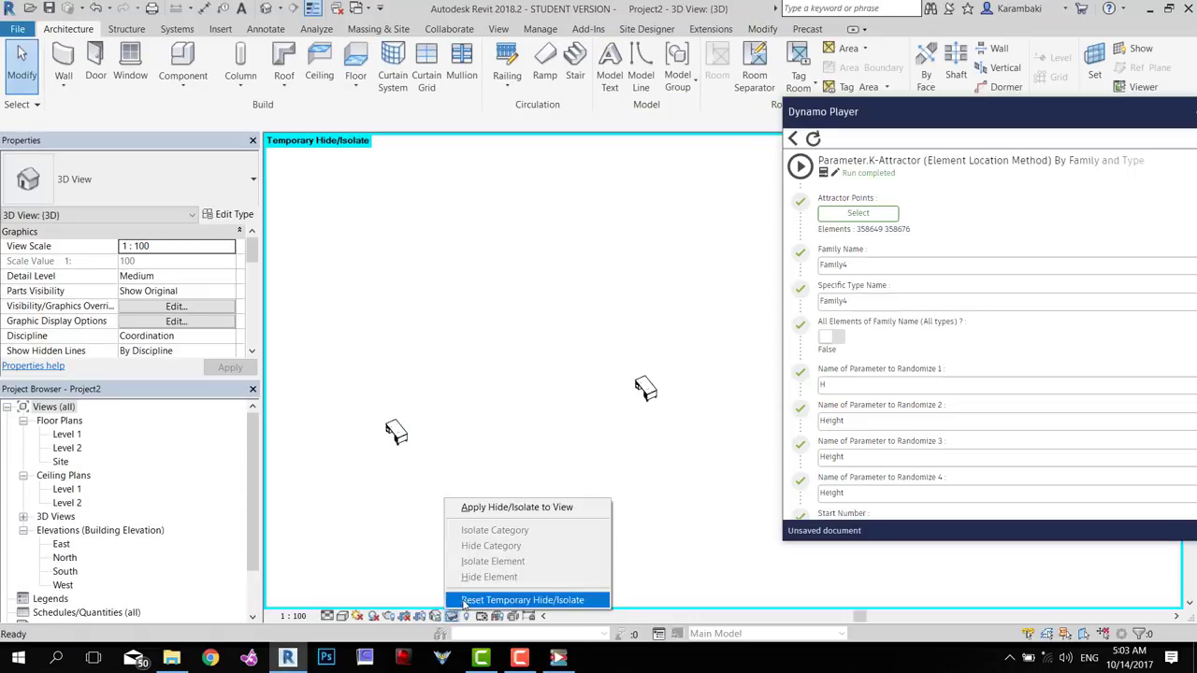
left_click(524, 602)
left_click(800, 166)
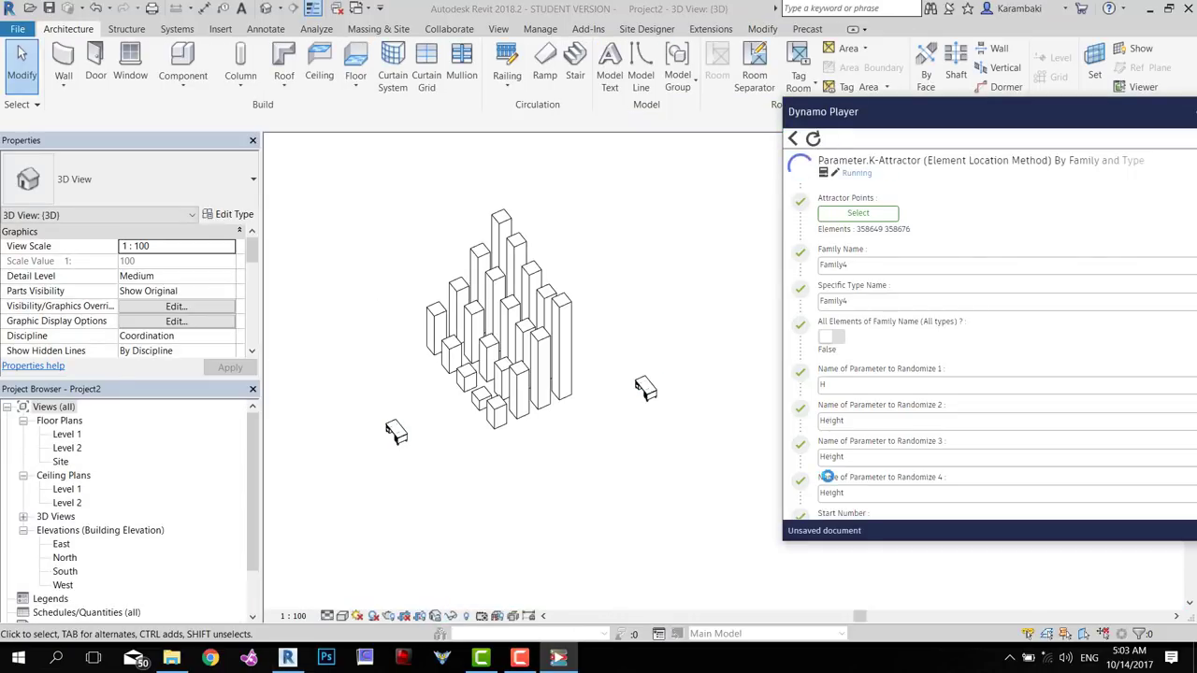
middle_click_drag(665, 492, 666, 439, "shift")
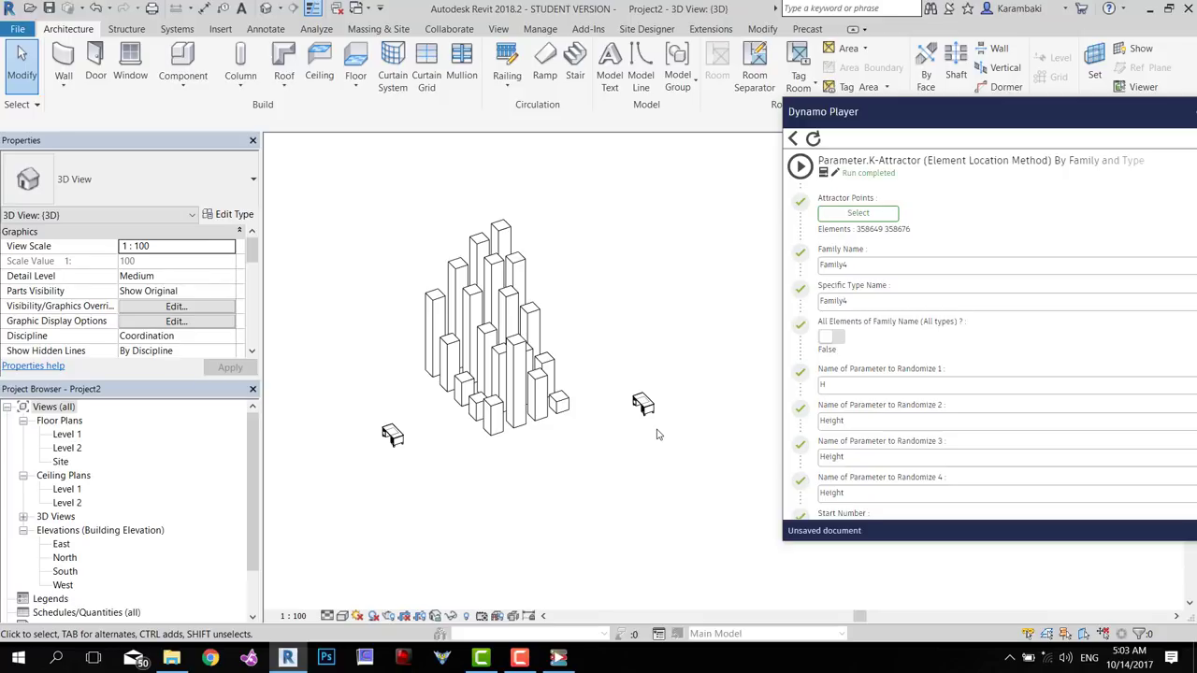
scroll(651, 433, "up", 5)
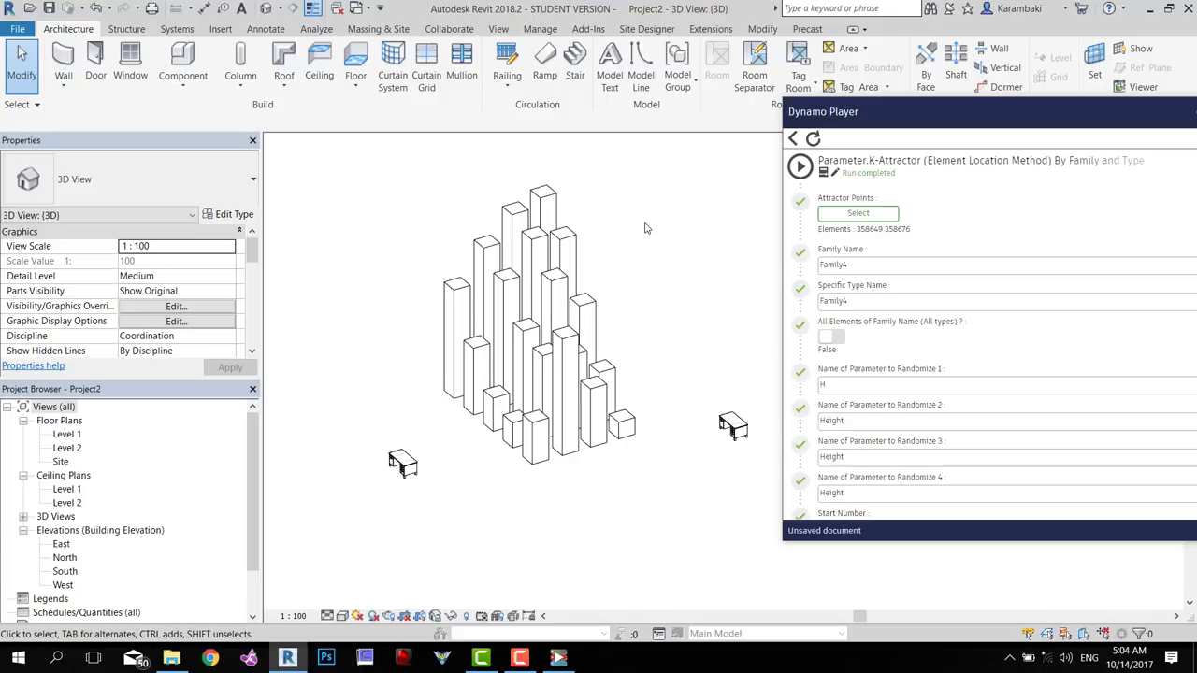
middle_click_drag(680, 238, 643, 254)
scroll(640, 267, "down", 4)
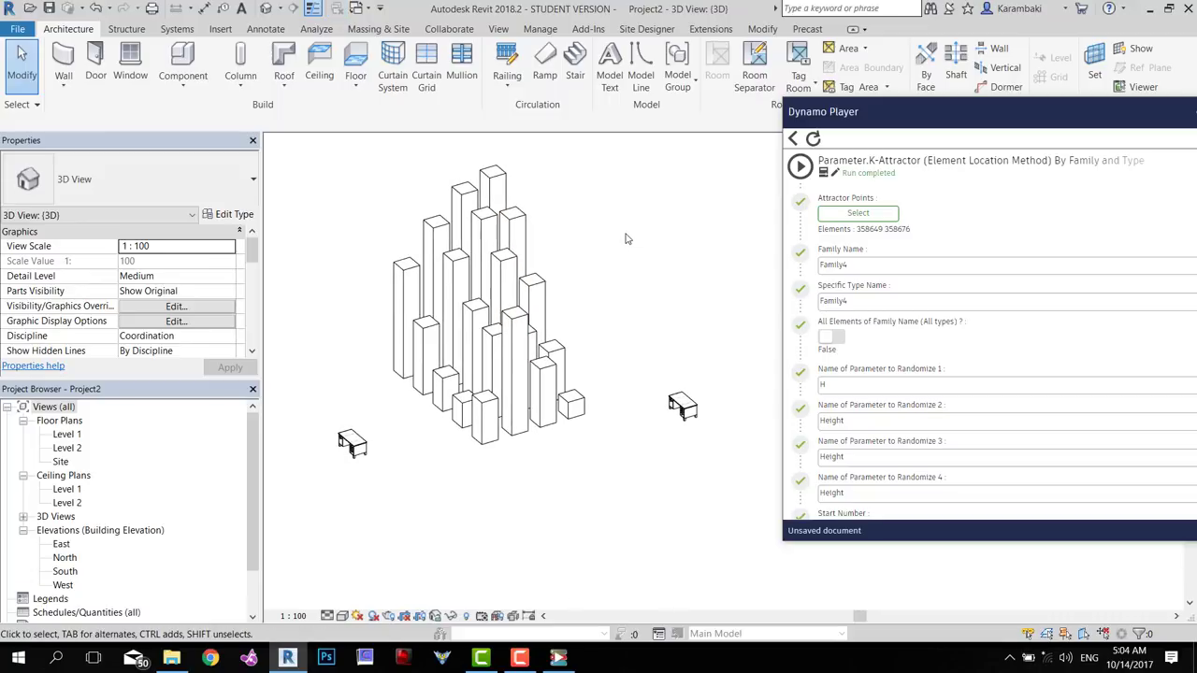
Switch to the Family3 3D view and select a K-Attractor Pattern Void Normalized Sample panel on the curved surface
left_click(356, 8)
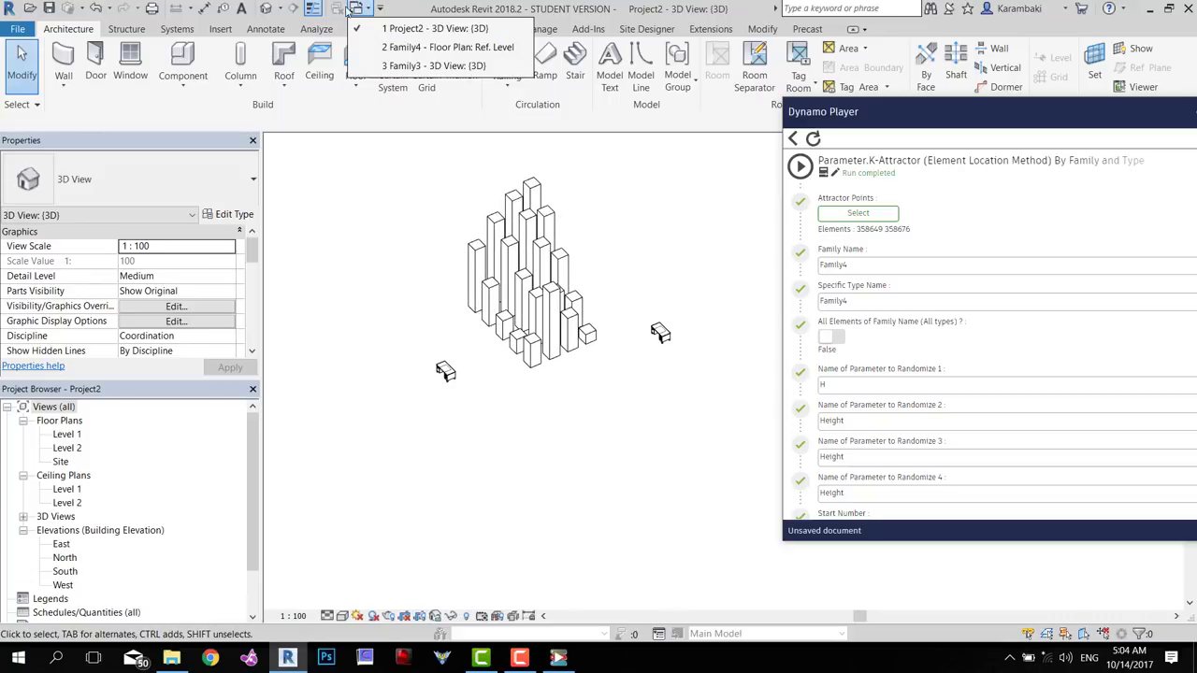
left_click(491, 234)
left_click(356, 8)
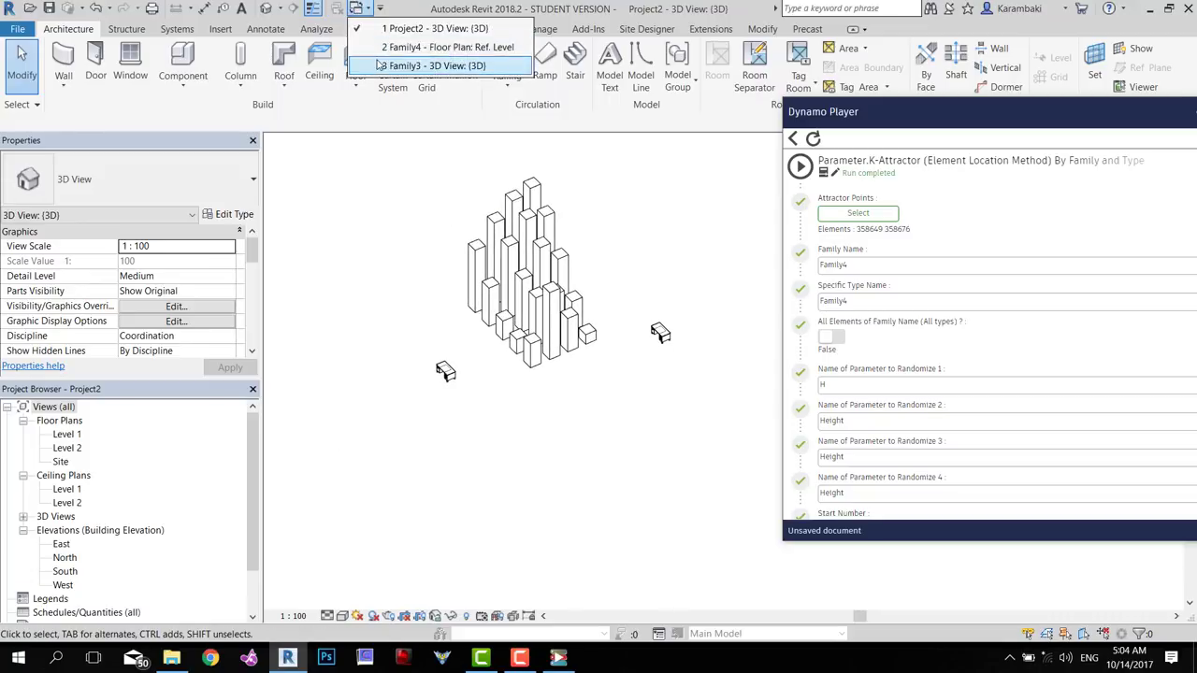
left_click(384, 64)
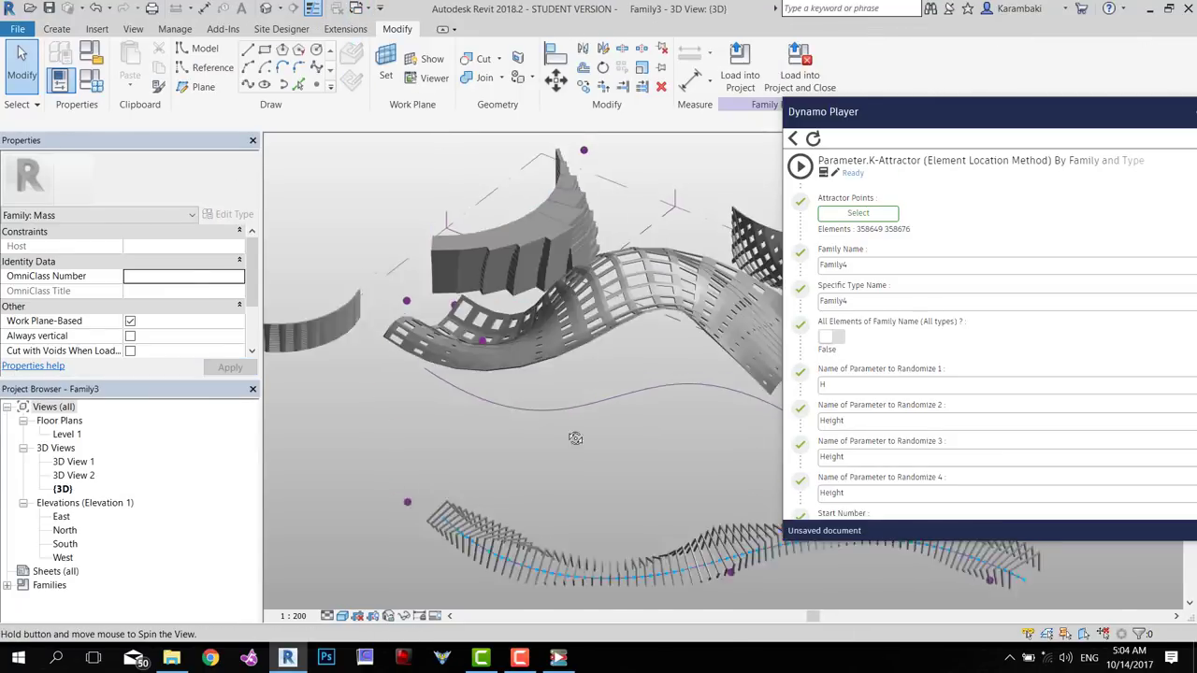
scroll(496, 341, "up", 5)
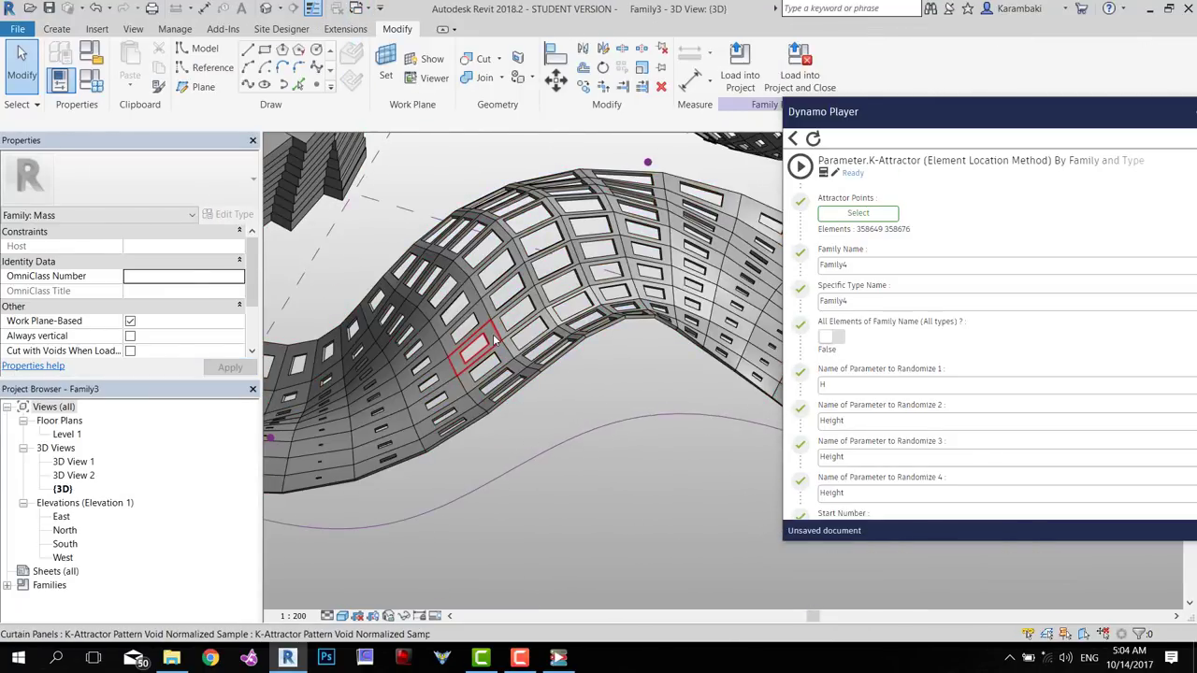
left_click(495, 342)
scroll(496, 341, "down", 5)
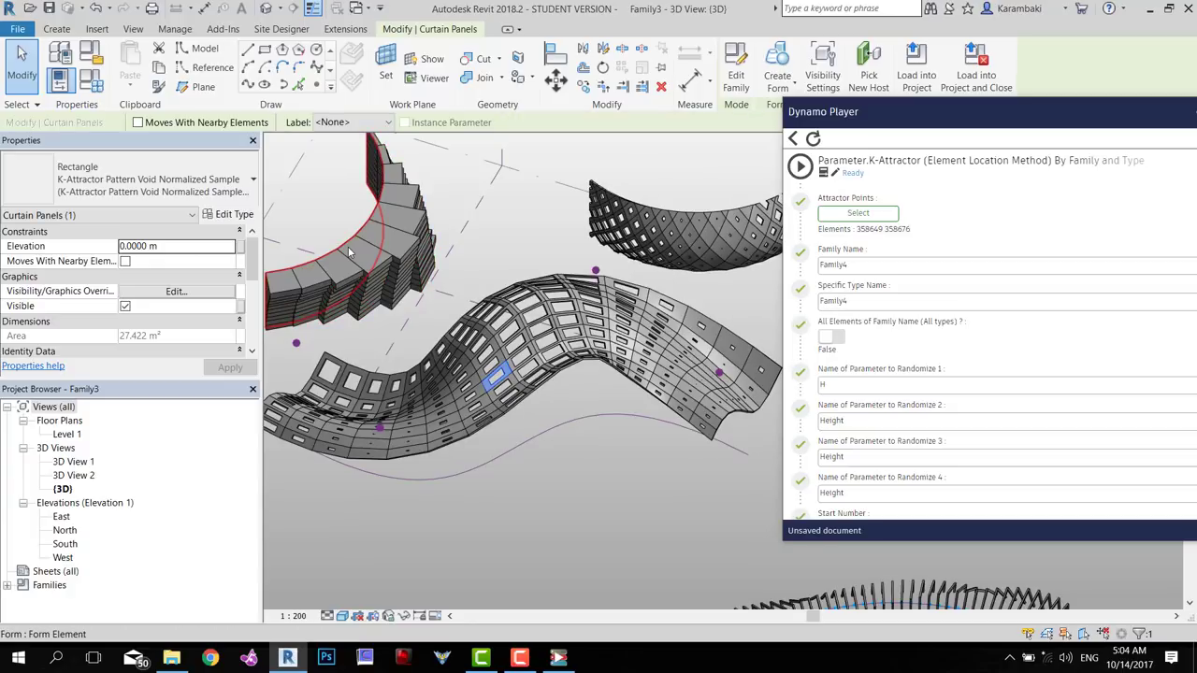
Open the K-Attractor Pattern Solid Sample panel family for editing and clear Dynamo Player out of the view
left_click(356, 251)
left_click(736, 73)
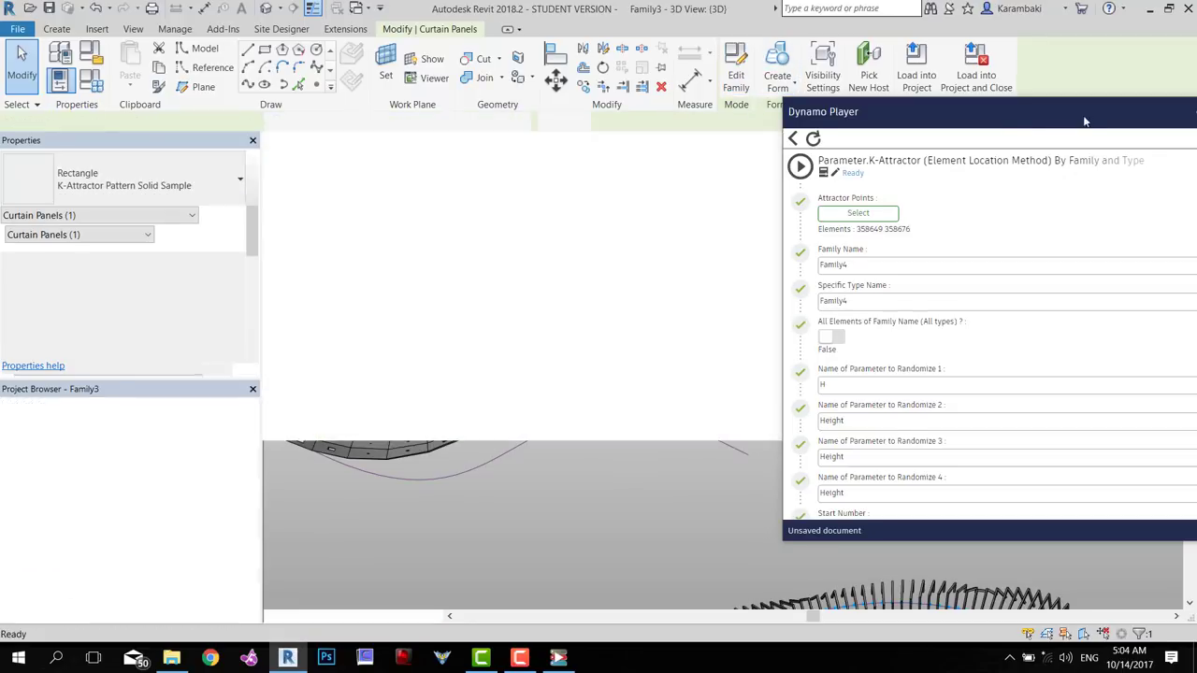
left_click_drag(1085, 119, 997, 123)
left_click(1112, 116)
Examine the horizontal and vertical spacing of the tile pattern grid at the base of the solid panel
scroll(766, 346, "up", 10)
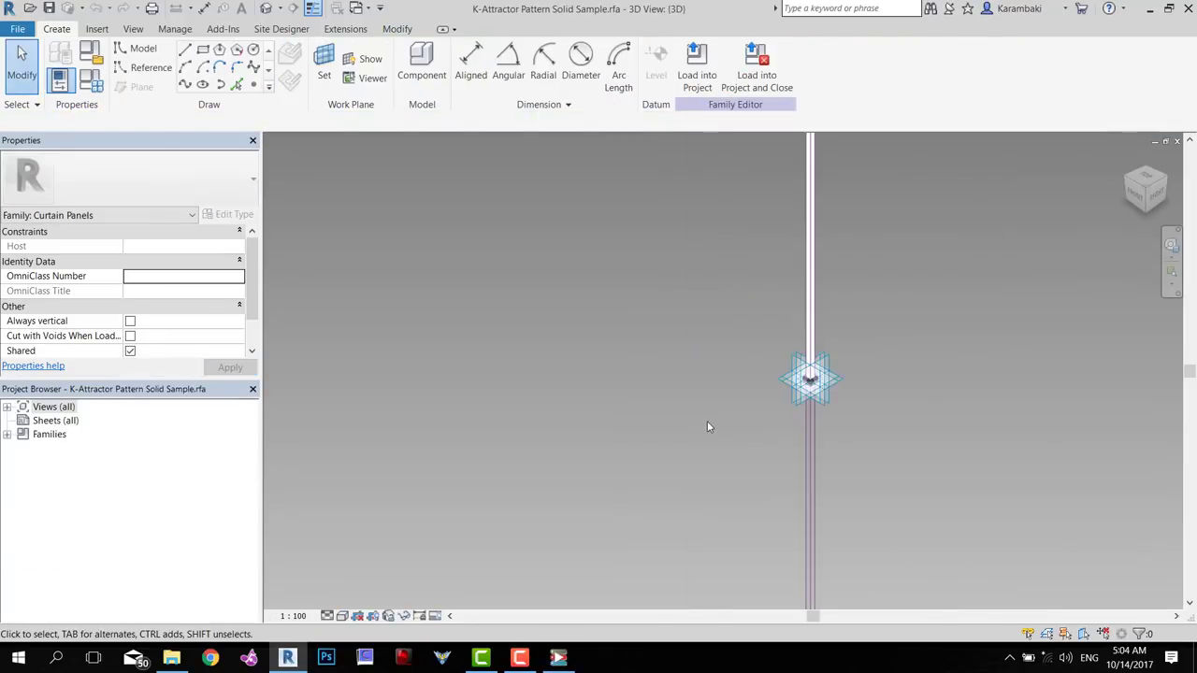
middle_click_drag(985, 259, 469, 224, "shift")
left_click(469, 223)
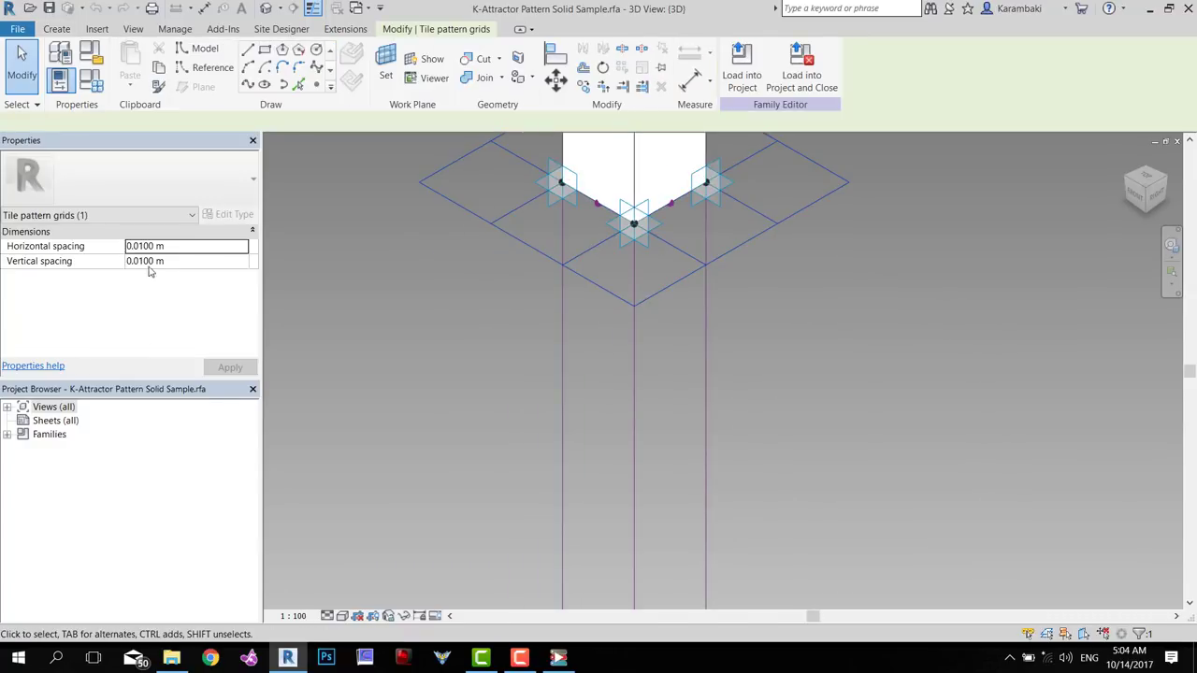
left_click(214, 246)
left_click(207, 261)
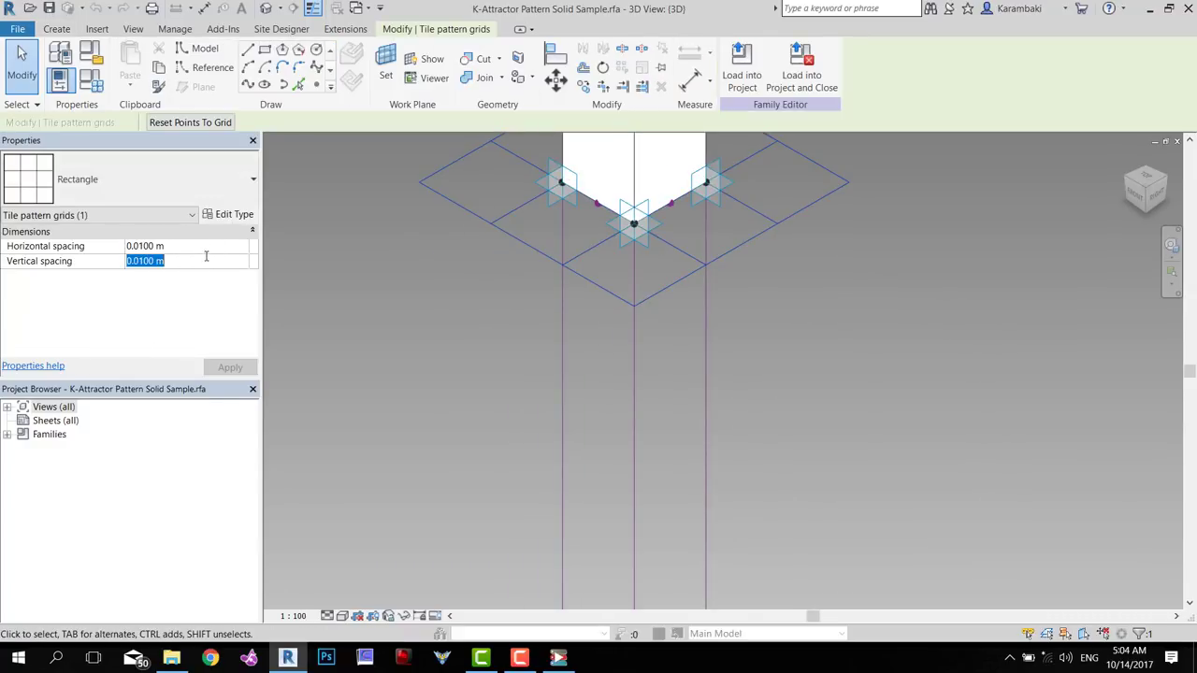
left_click(184, 250)
left_click(192, 261)
left_click(190, 250)
left_click(193, 261)
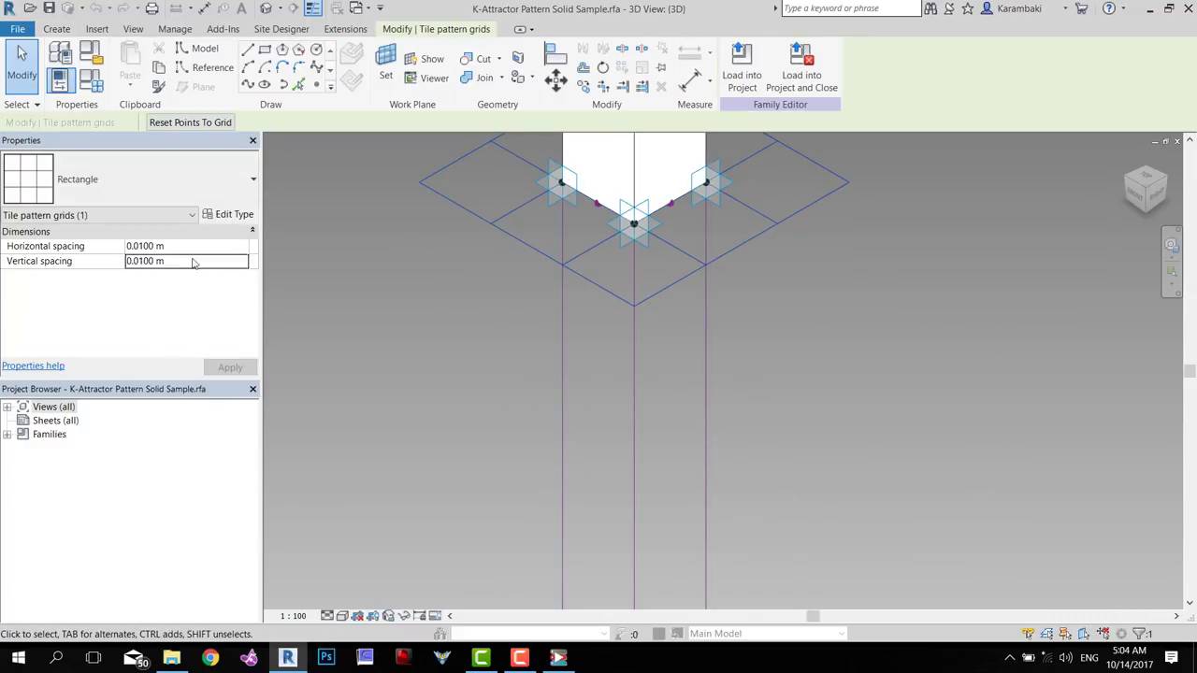
middle_click_drag(428, 267, 402, 392)
left_click(404, 391)
scroll(589, 363, "down", 5)
scroll(591, 313, "up", 6)
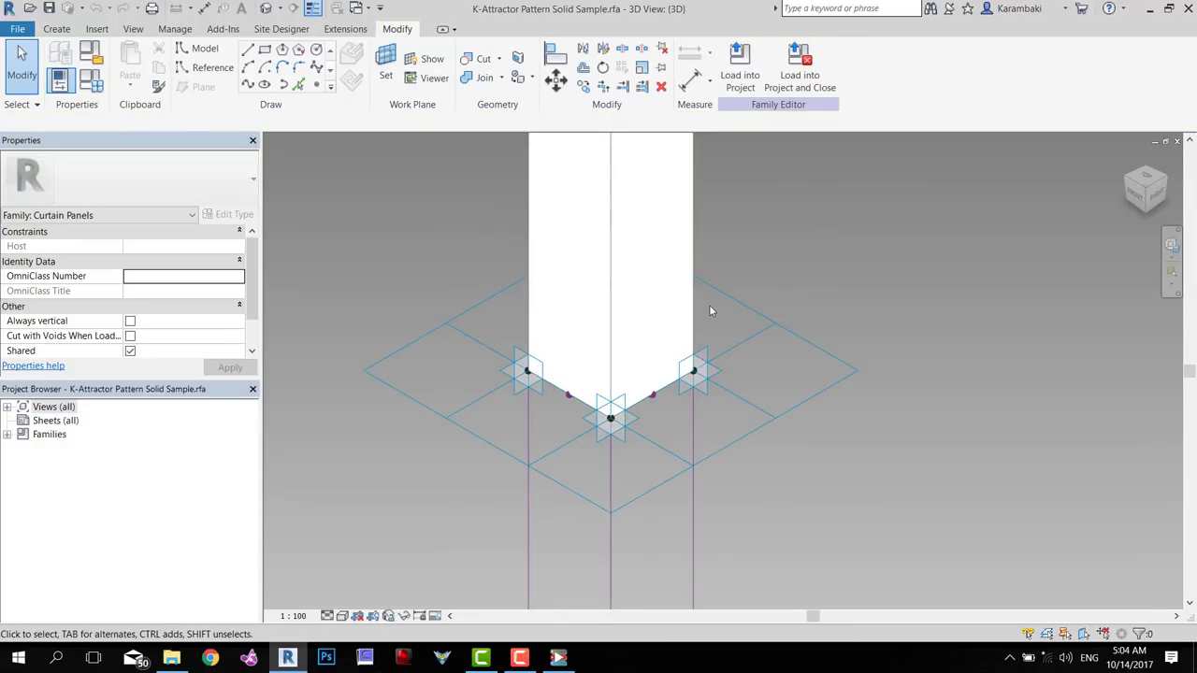
Set the tile pattern grid's horizontal and vertical spacing to 15 m
left_click(740, 307)
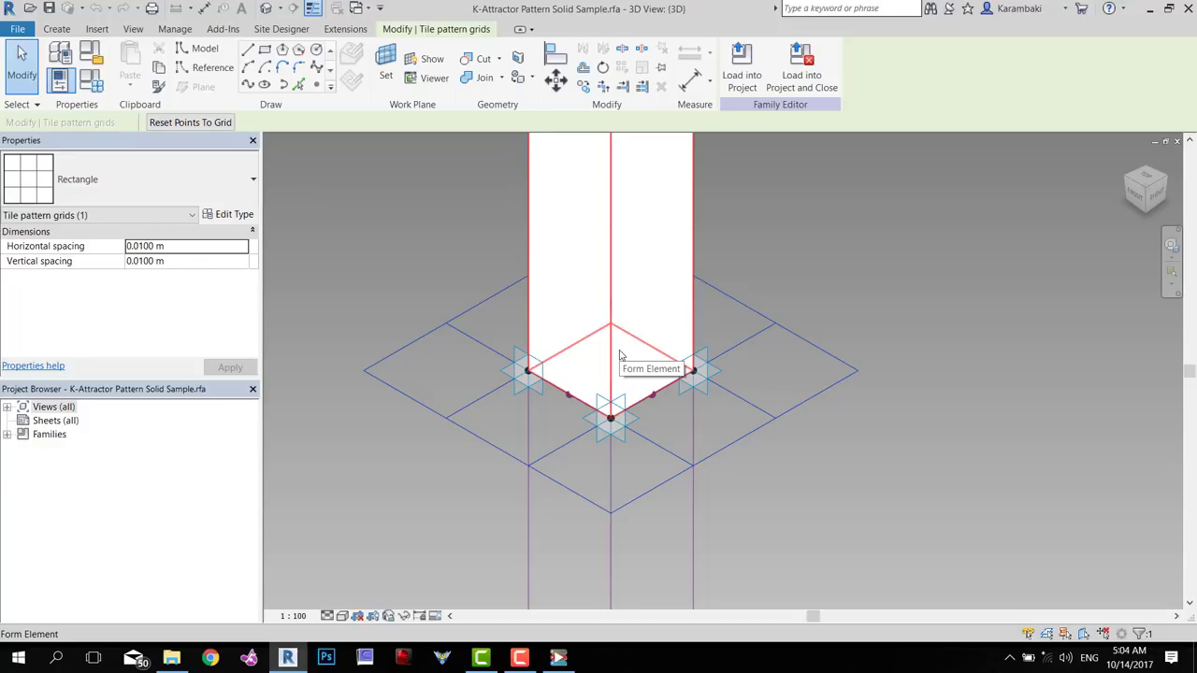
left_click(215, 250)
type("15")
key("Return")
left_click(207, 263)
type("15")
scroll(666, 395, "down", 8)
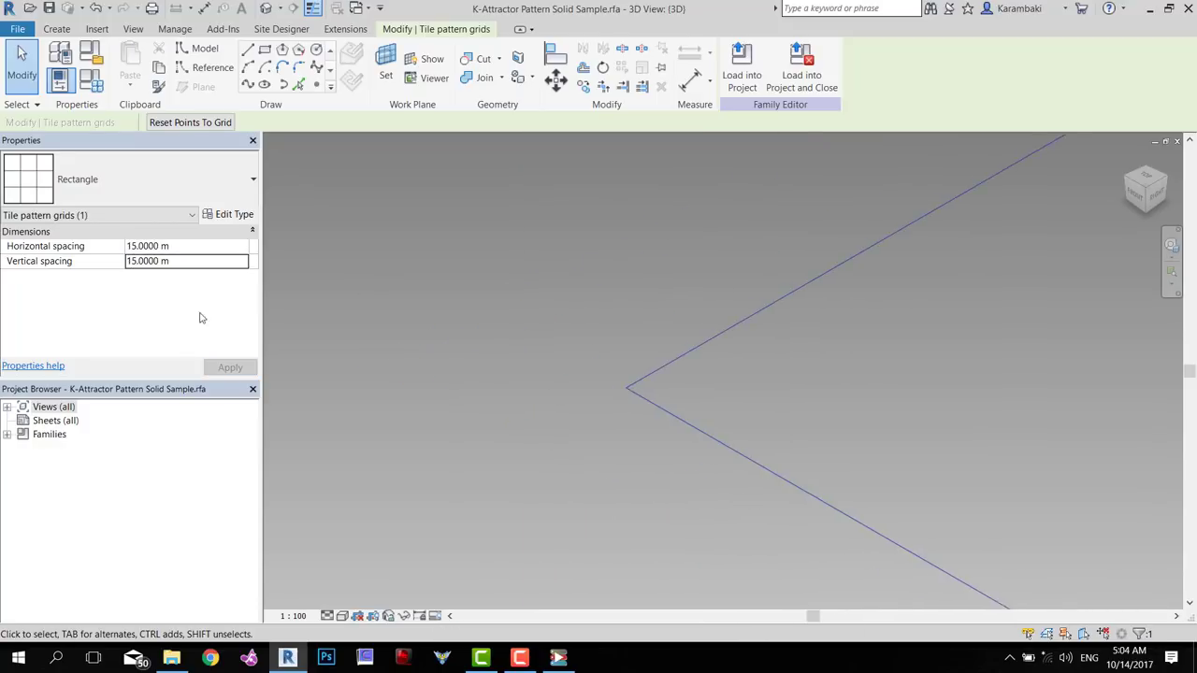
Set the tile pattern grid's horizontal and vertical spacing to 4 m and inspect the panel's proportions
left_click(195, 248)
type("4")
key("Tab")
type("4")
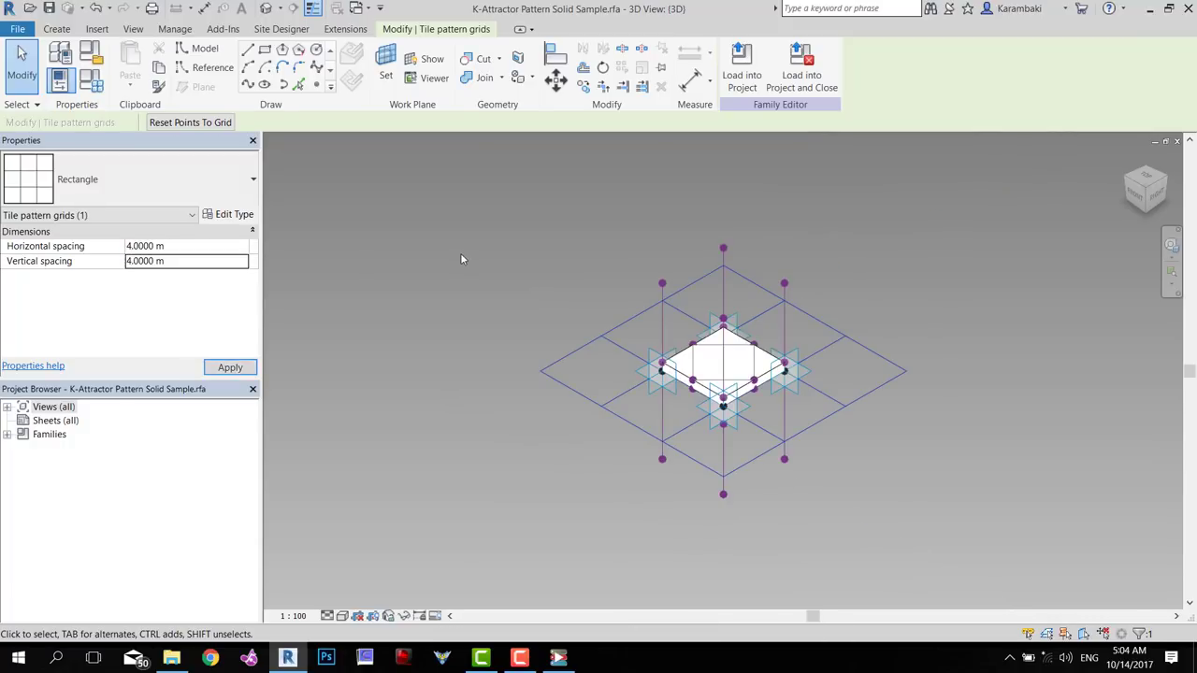
scroll(743, 356, "up", 5)
left_click(236, 262)
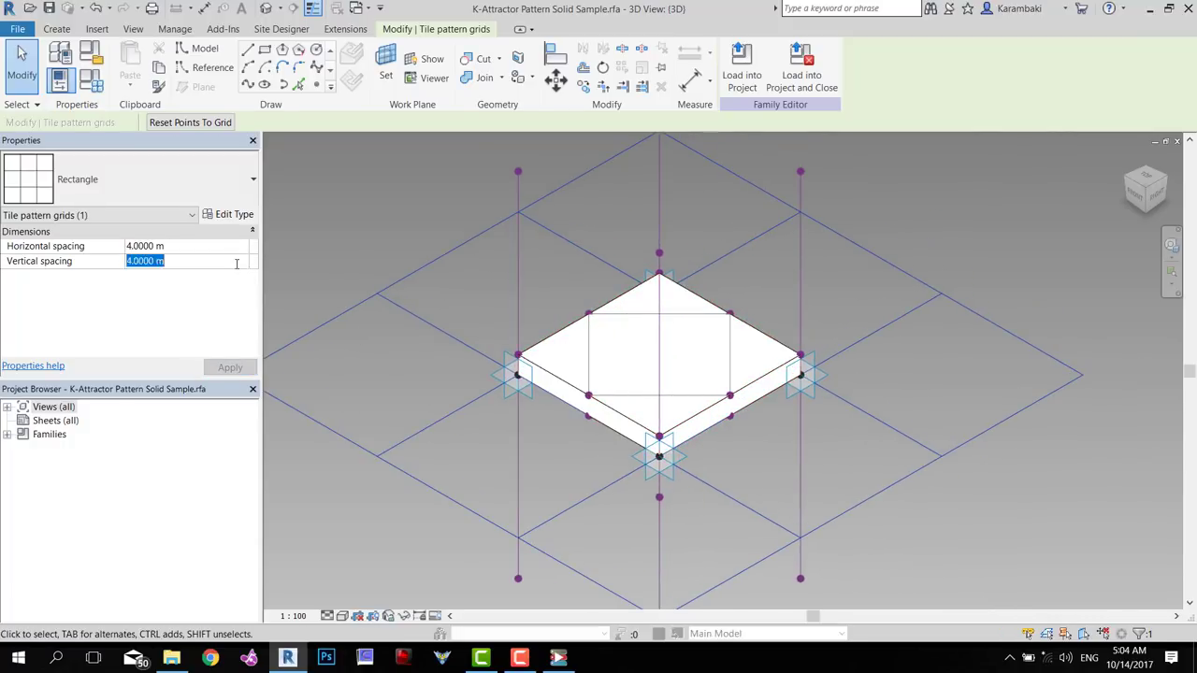
left_click(232, 248)
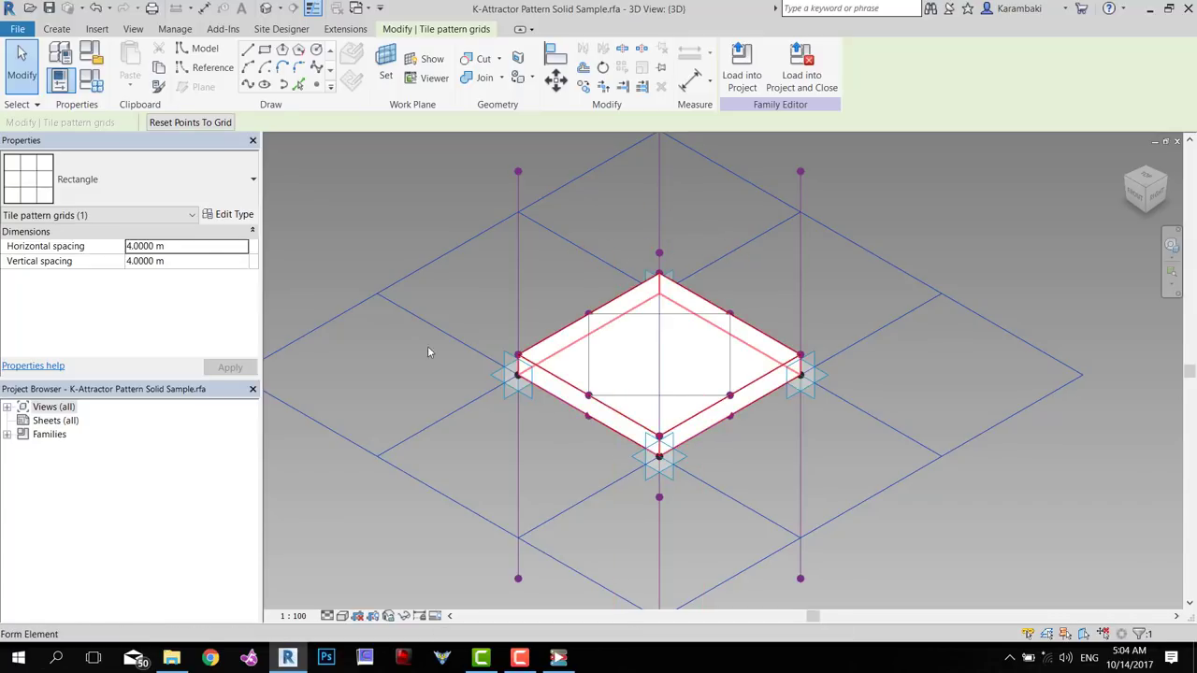
Set the tile pattern grid's horizontal and vertical spacing to 0.01 m
left_click(202, 246)
type("0.01")
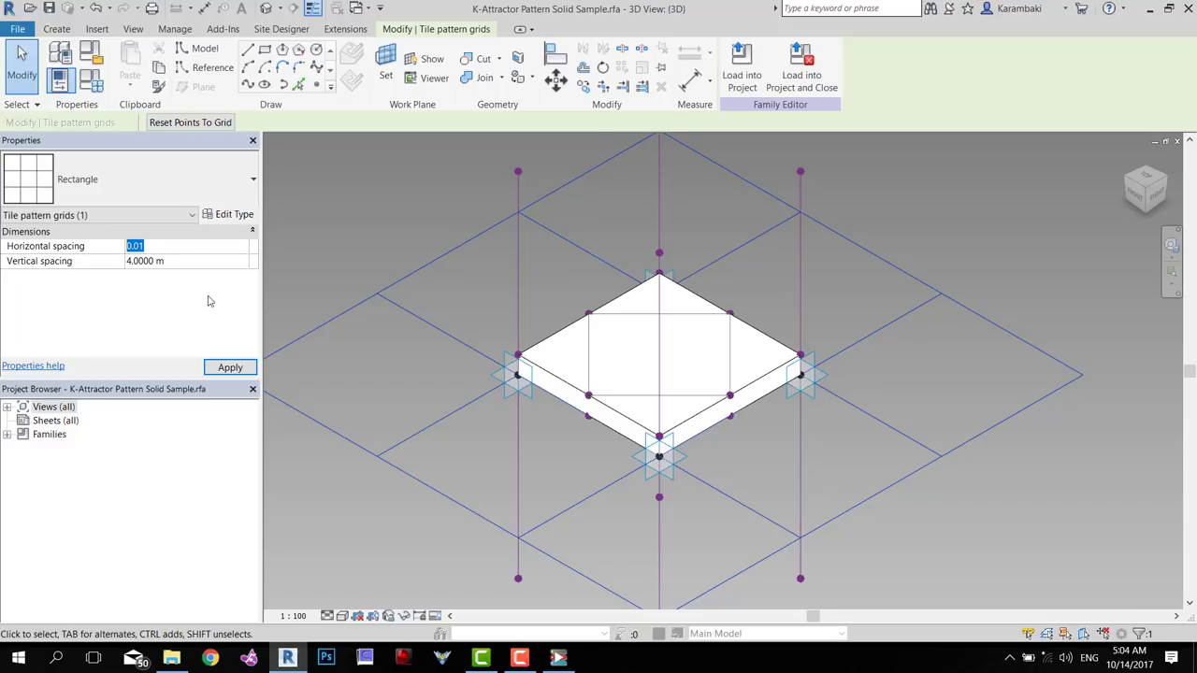
left_click(216, 268)
left_click(213, 264)
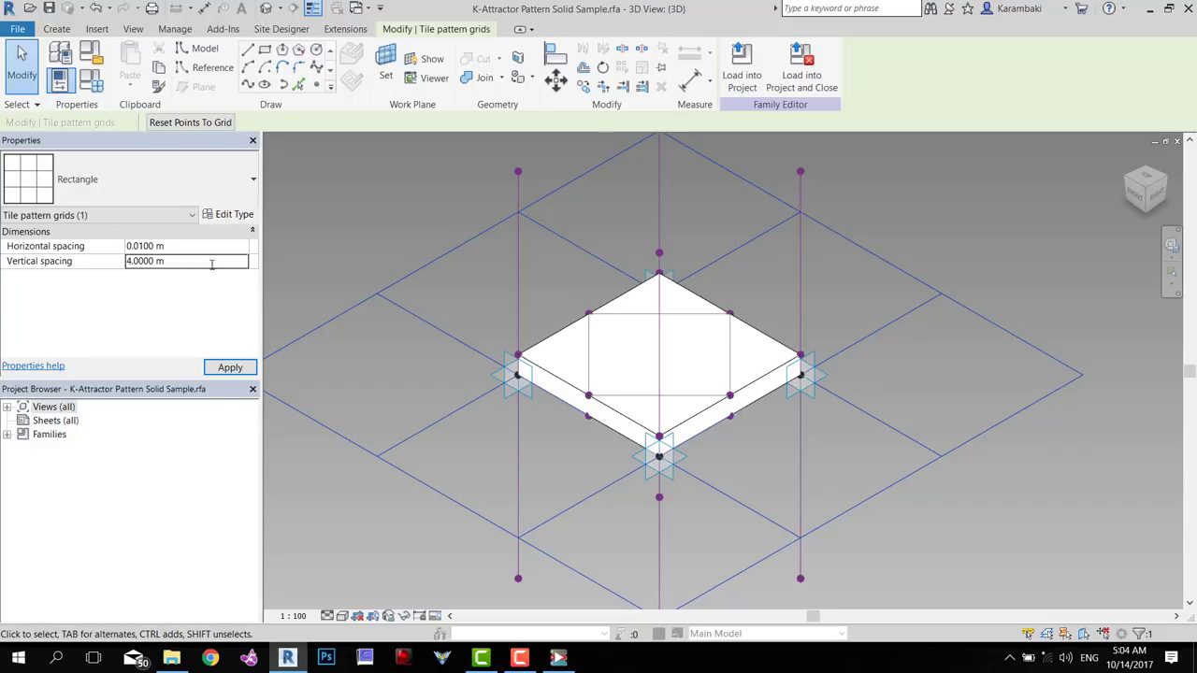
type("0.01")
scroll(694, 404, "up", 2)
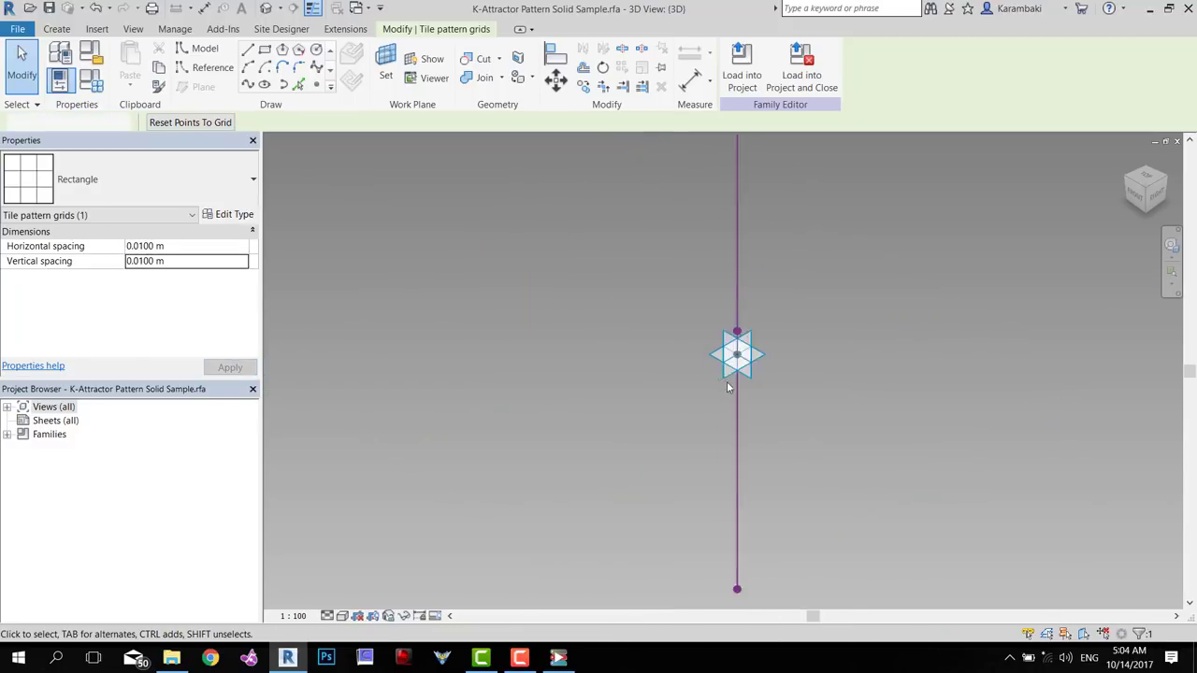
Examine the solid panel's proportions and adaptive points from close up and from farther away
left_click(721, 393)
scroll(739, 355, "up", 5)
scroll(799, 168, "up", 10)
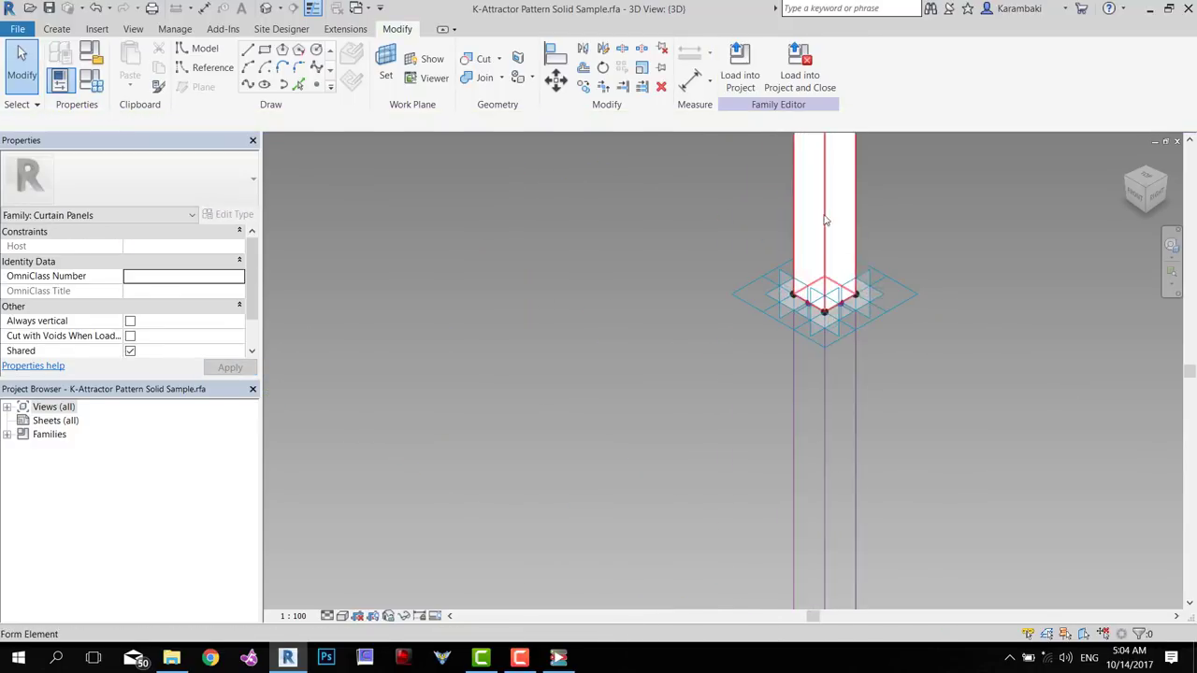
left_click(897, 416)
left_click(768, 493)
scroll(571, 455, "down", 10)
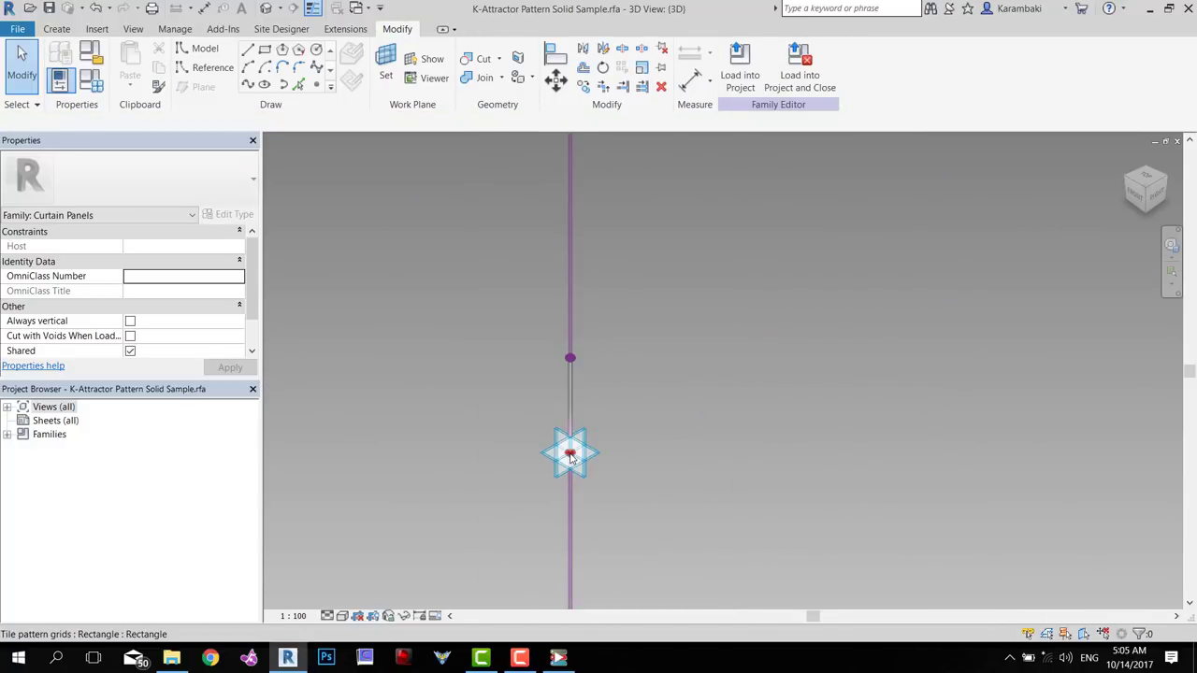
scroll(572, 455, "down", 10)
middle_click_drag(571, 452, 576, 352)
scroll(577, 353, "up", 10)
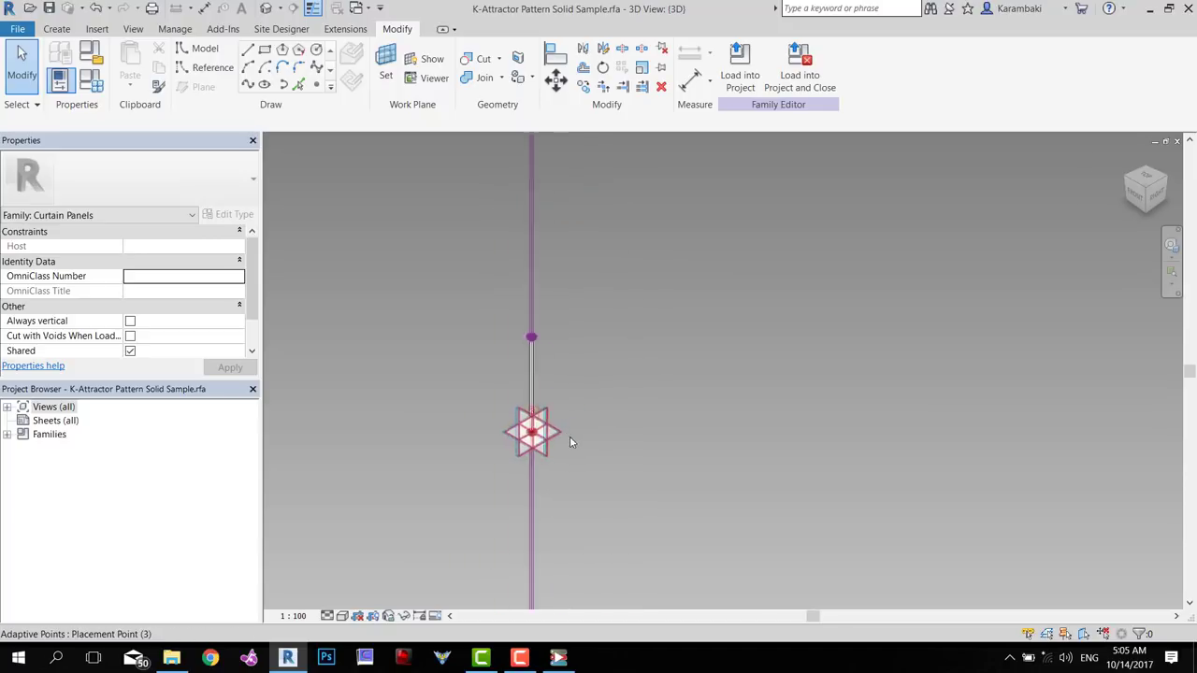
middle_click_drag(571, 442, 505, 421, "shift")
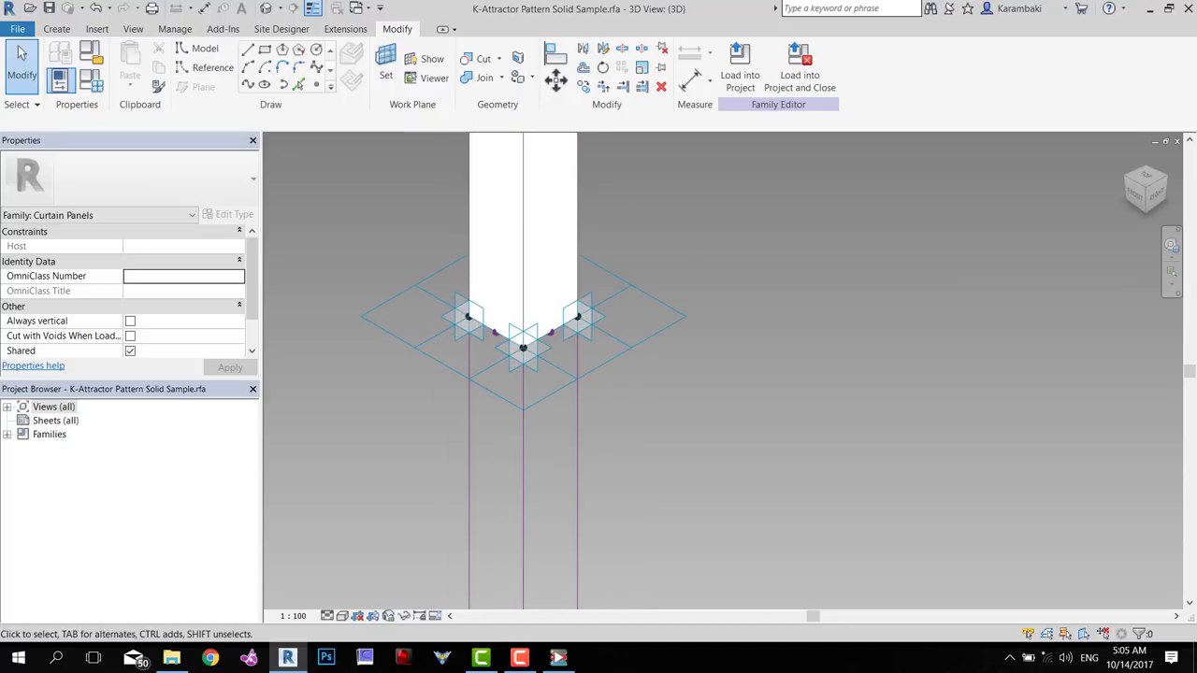
Close the solid panel family and look over the patterned surfaces and attractor points in the Family3 mass model
left_click(1178, 142)
left_click(646, 345)
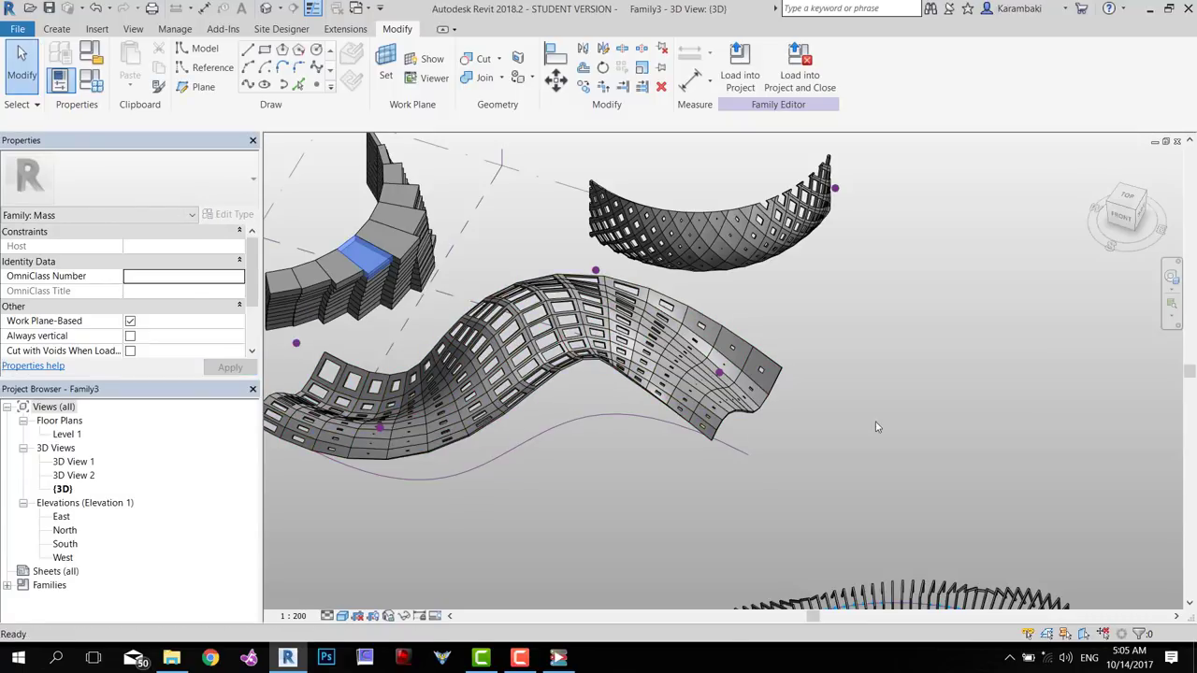
middle_click_drag(875, 422, 879, 304)
middle_click_drag(660, 441, 574, 435, "shift")
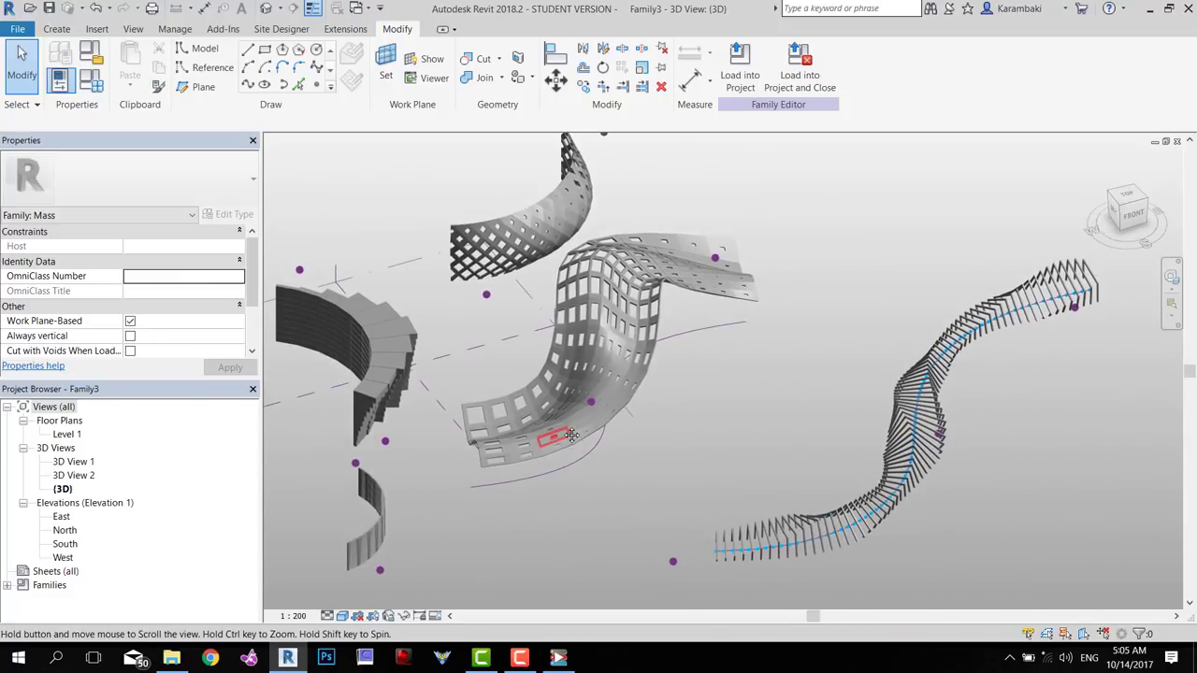
middle_click_drag(919, 548, 979, 471, "shift")
middle_click_drag(979, 471, 842, 182)
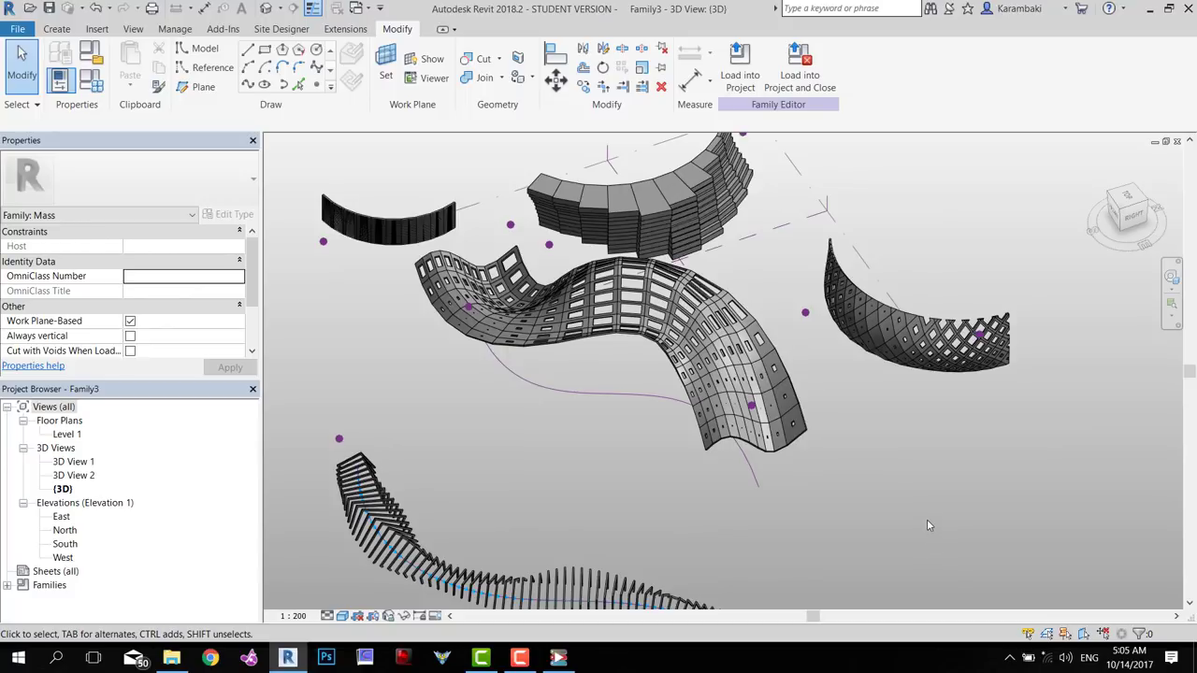
middle_click_drag(932, 509, 880, 530)
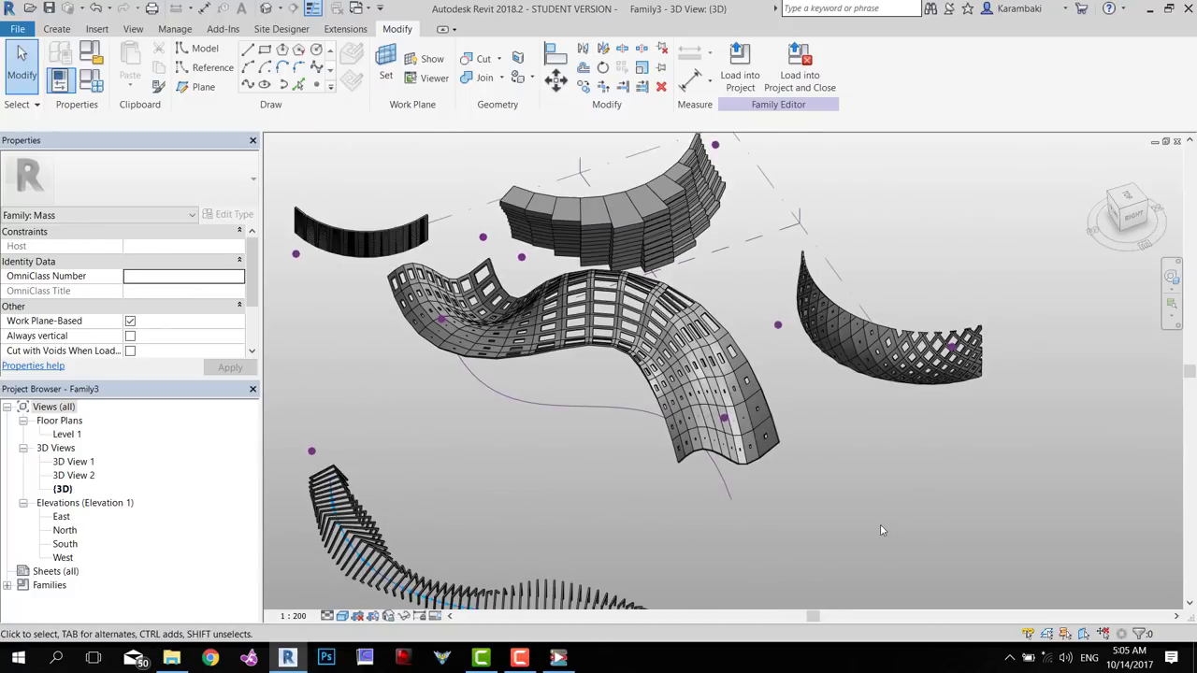
Bring back Dynamo Player and open the inputs of the Parameter.Randomize By Family and Type script
left_click(175, 28)
left_click(558, 657)
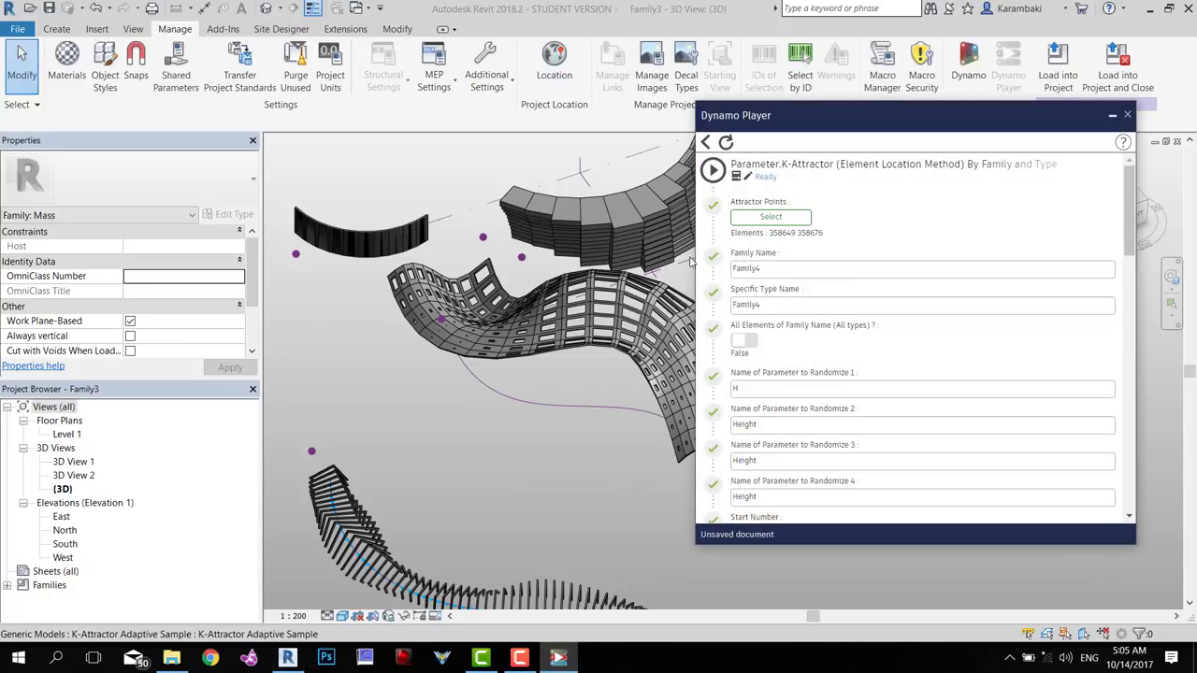
left_click(705, 143)
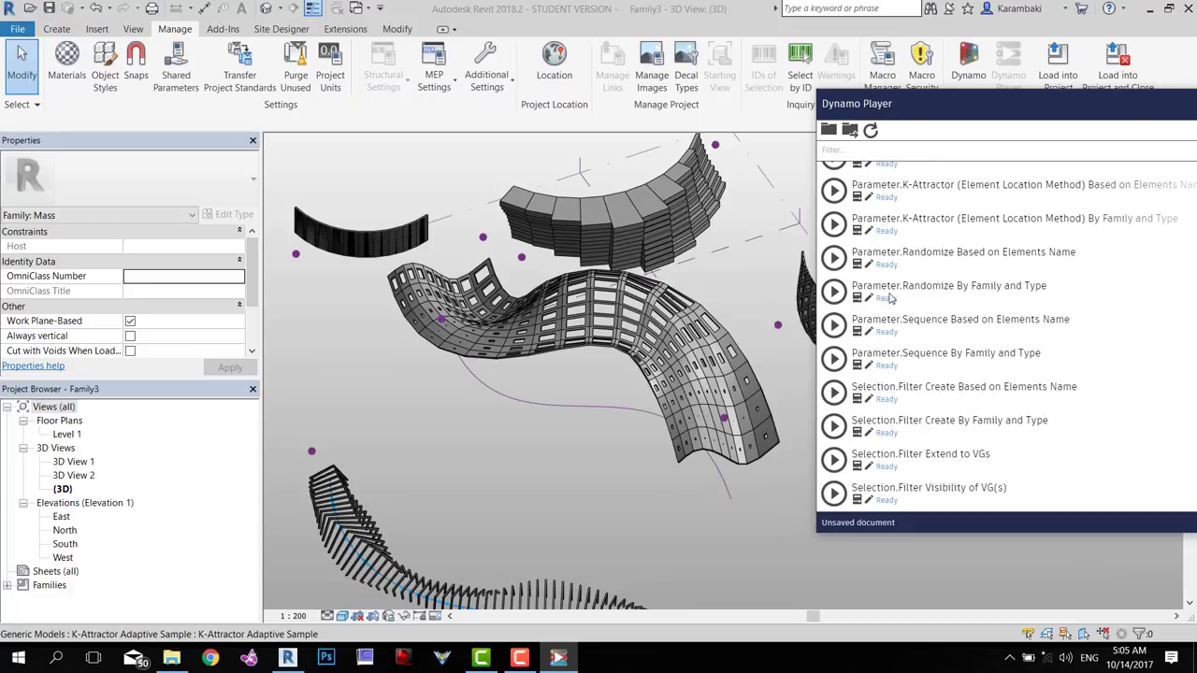
left_click_drag(886, 109, 958, 129)
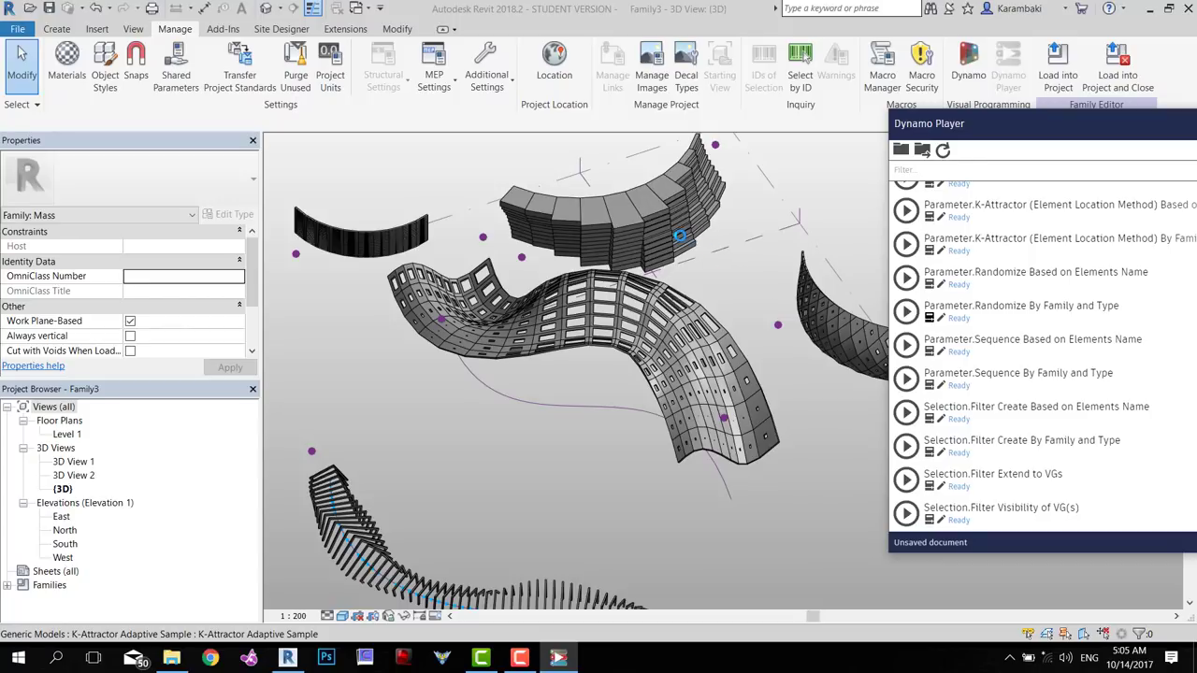
Copy the family name from the type properties of the curved divided surface with solid panels
scroll(645, 210, "up", 5)
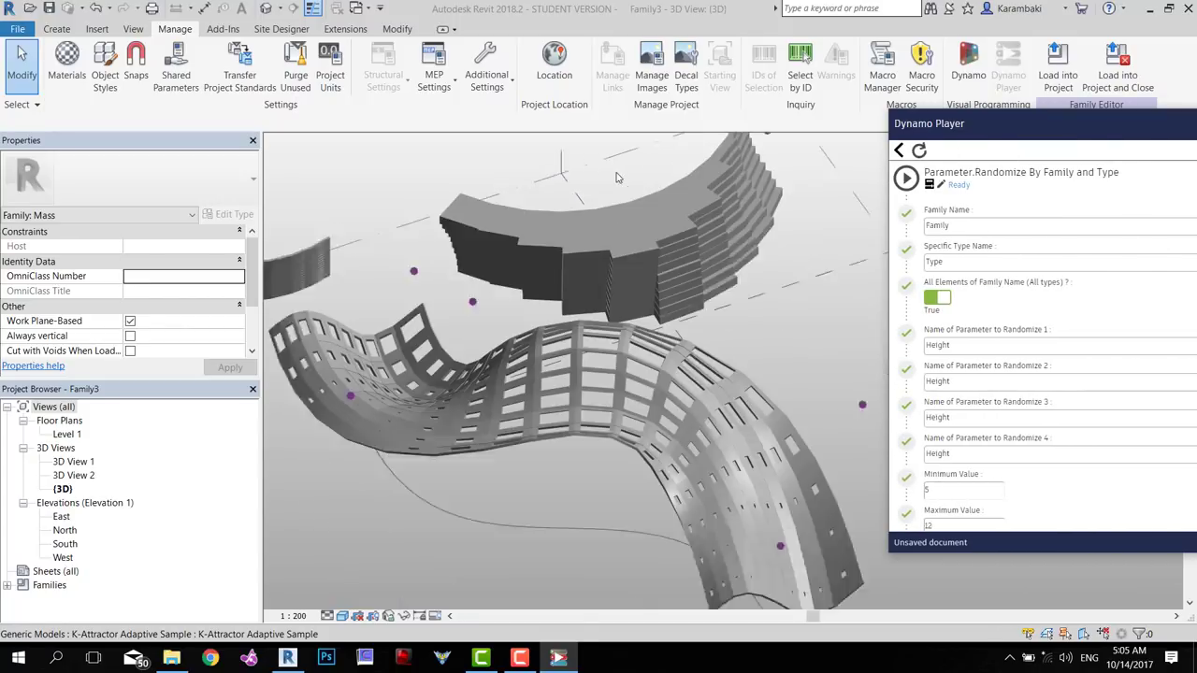
left_click(630, 229)
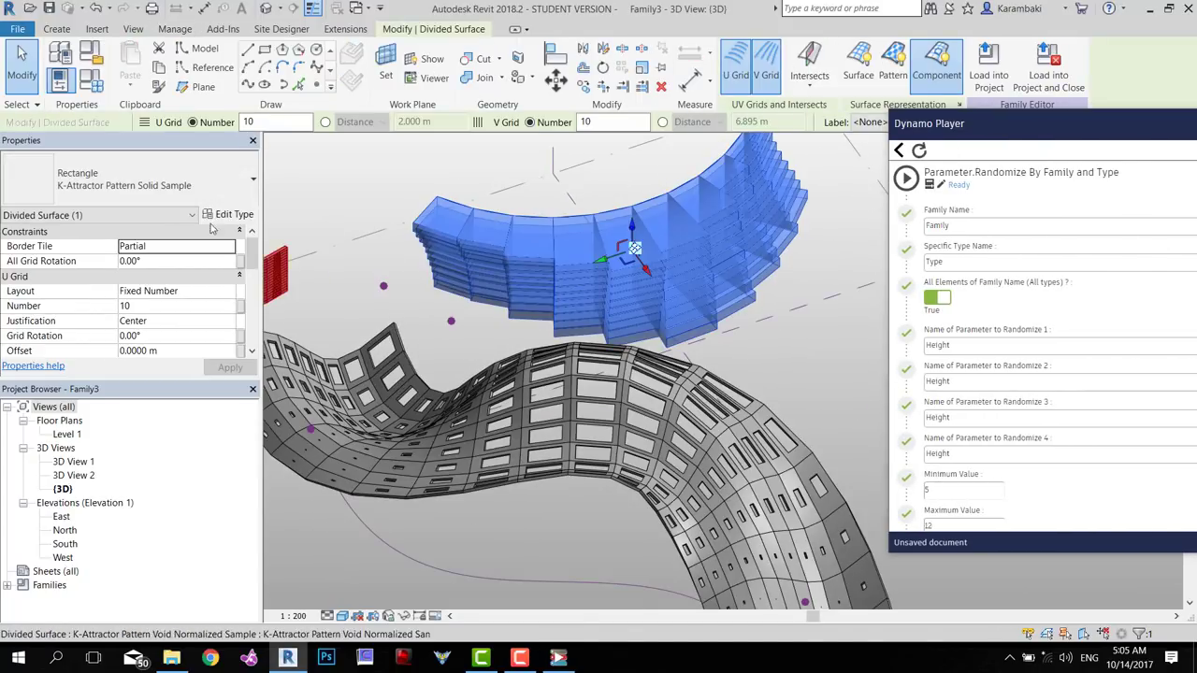
left_click(227, 215)
left_click(577, 92)
key("ctrl+c")
key("Escape")
key("Escape")
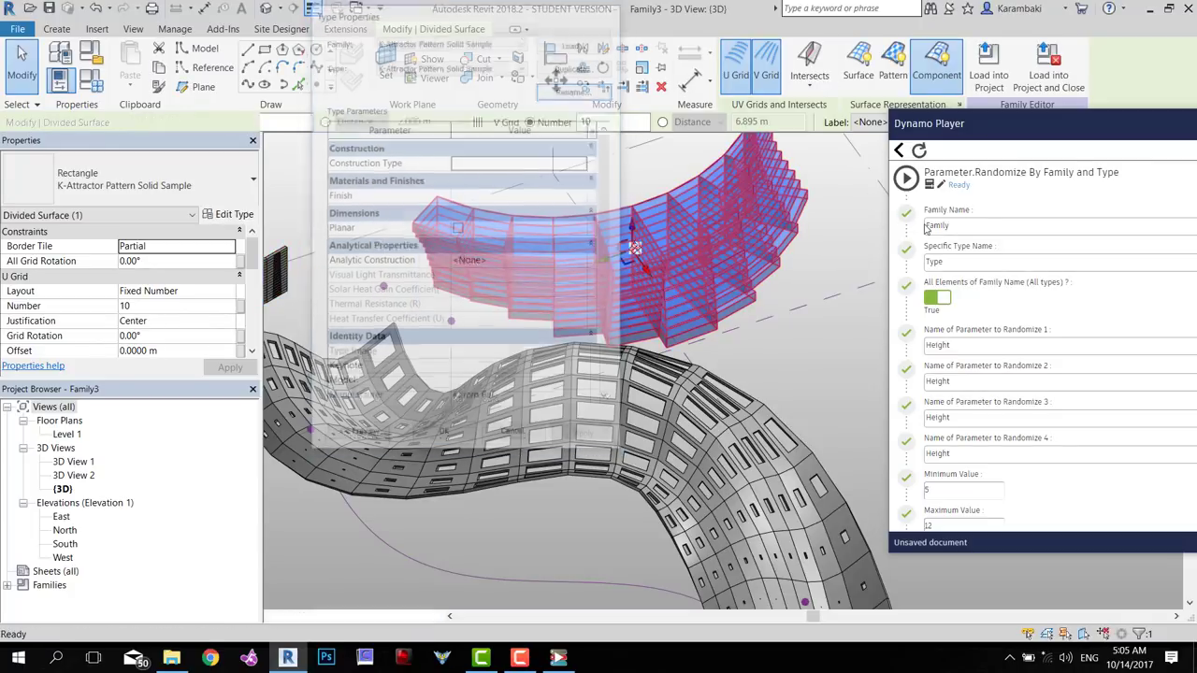
Set Family Name and Specific Type Name to K-Attractor Pattern Solid Sample and turn off All Elements of Family Name
left_click_drag(956, 226, 835, 204)
key("ctrl+v")
key("Tab")
key("ctrl+v")
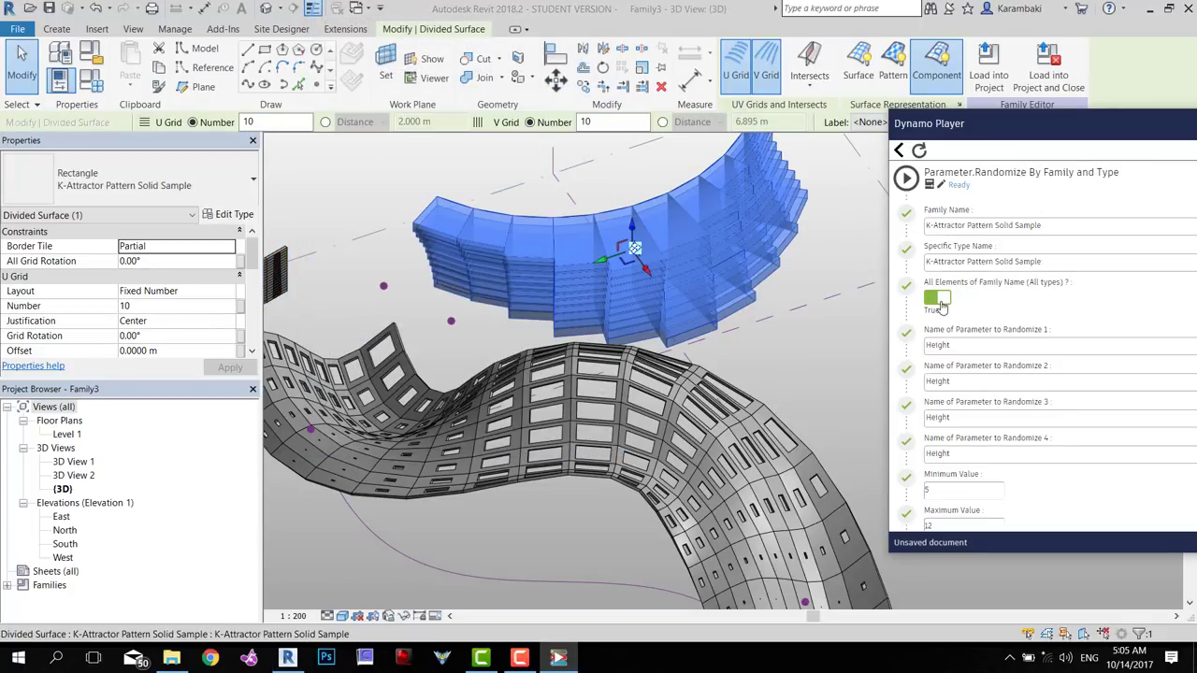
left_click(940, 302)
Set Thickness as the first parameter to randomize with minimum 1 and maximum 6, and run the script
left_click(541, 268)
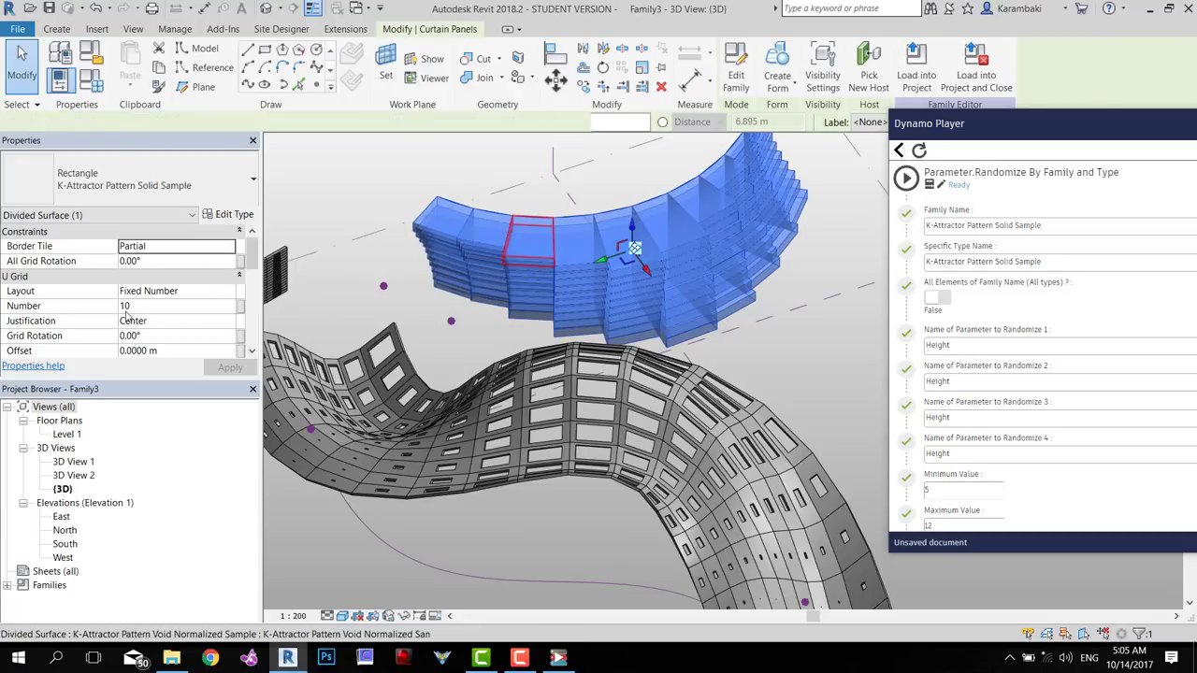
scroll(124, 314, "down", 3)
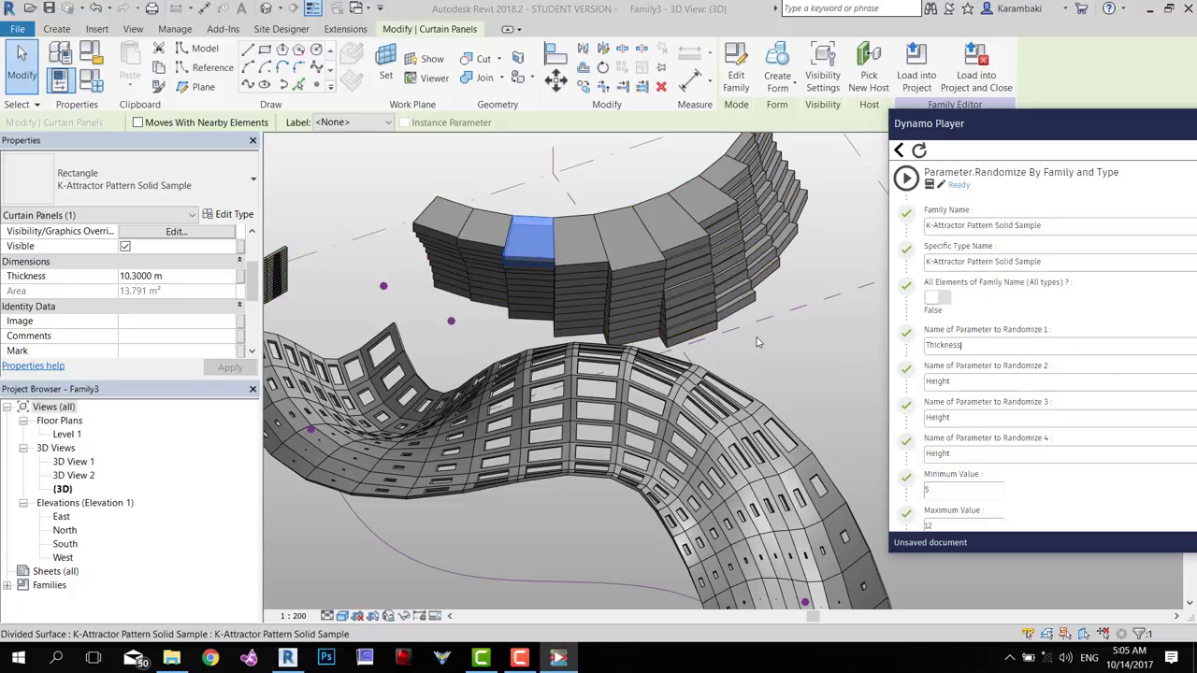
scroll(963, 400, "down", 3)
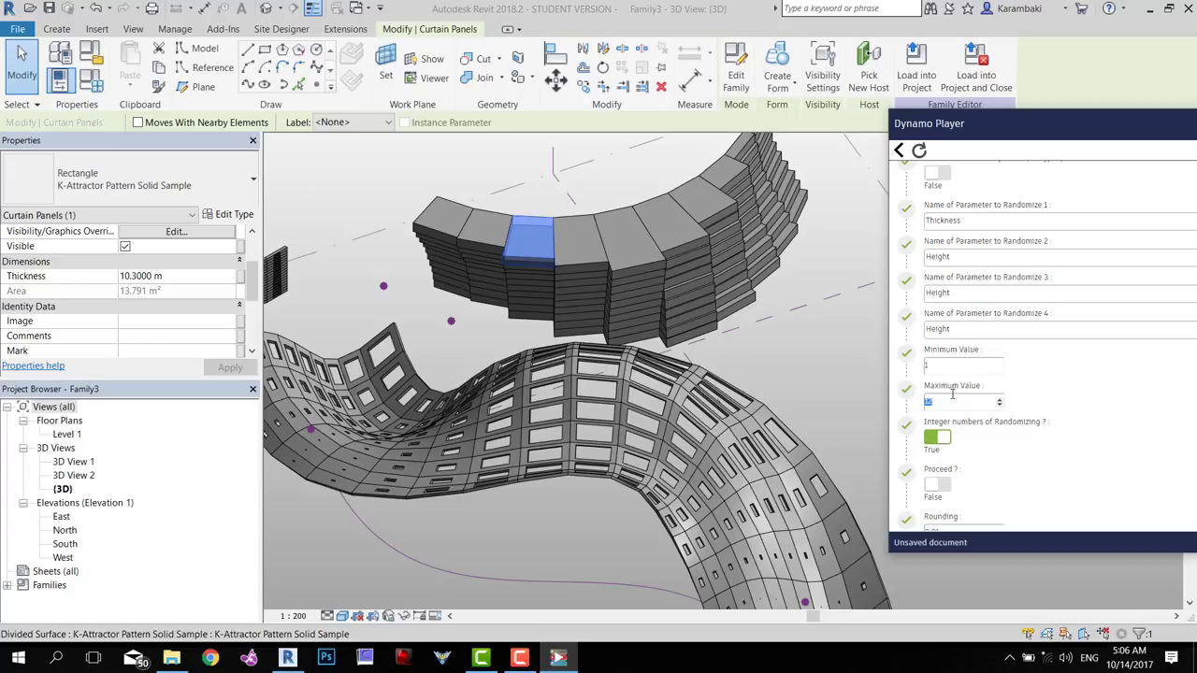
scroll(952, 411, "down", 3)
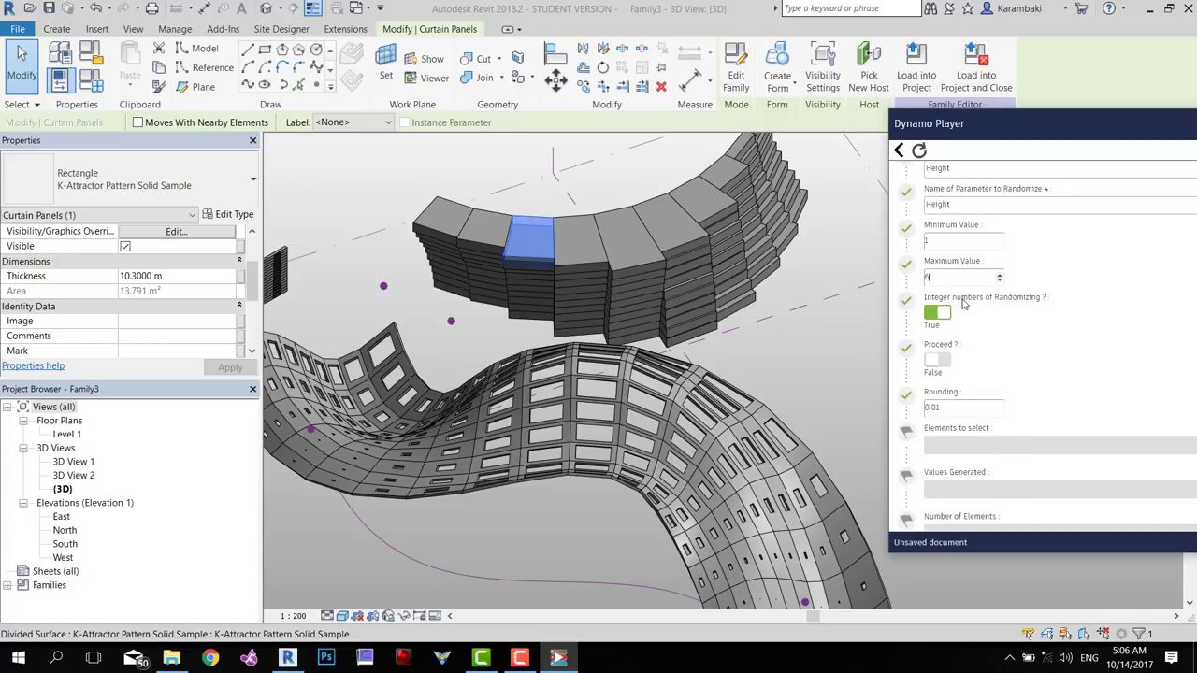
scroll(944, 373, "up", 3)
left_click(909, 181)
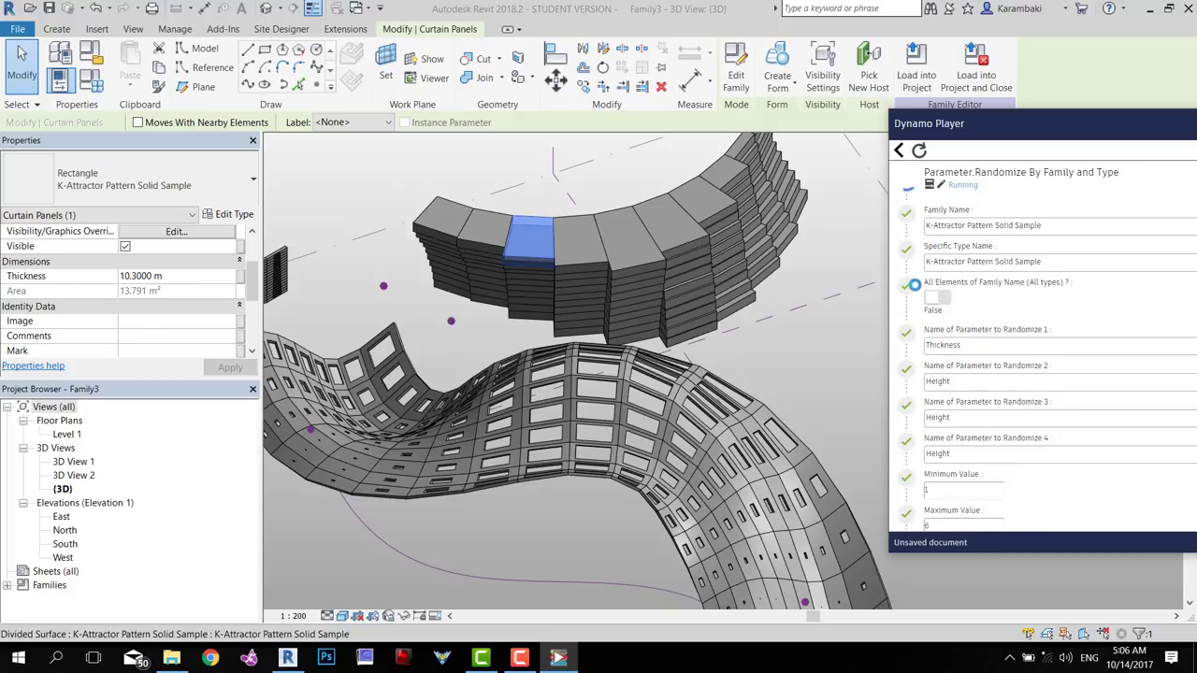
Review the generated integer values, turn off integer numbers of randomizing, and run the script again
scroll(915, 286, "down", 4)
scroll(926, 374, "down", 15)
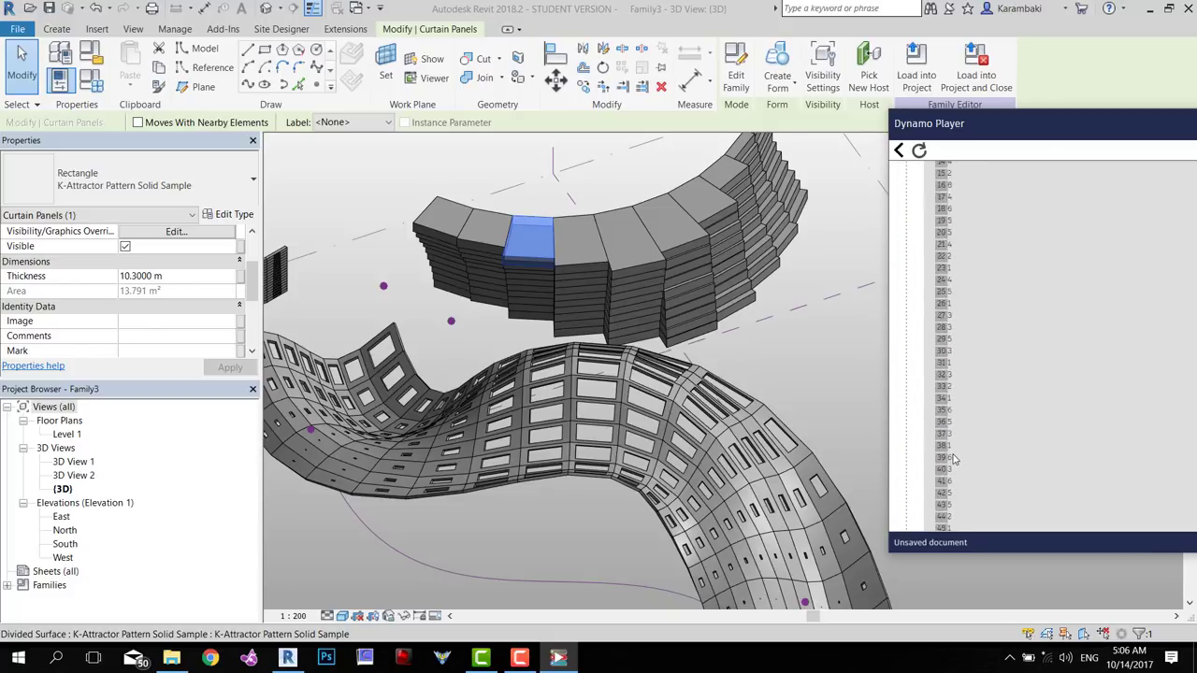
scroll(953, 456, "up", 10)
scroll(953, 456, "up", 5)
scroll(941, 362, "down", 2)
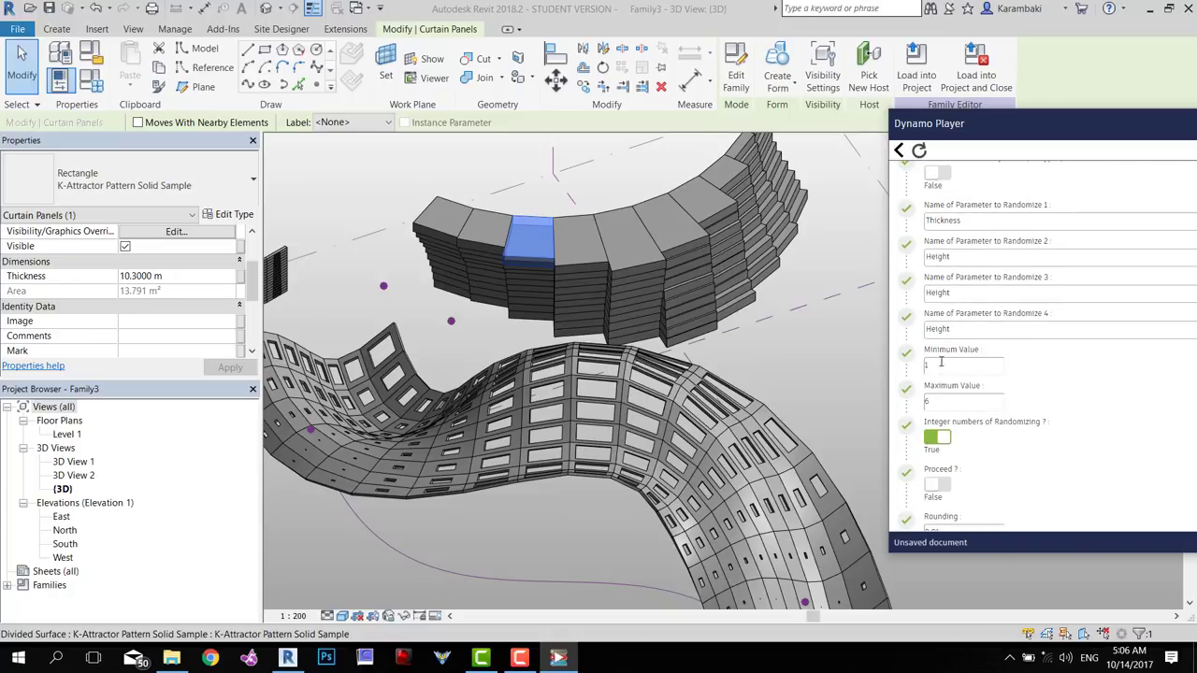
scroll(941, 402, "up", 5)
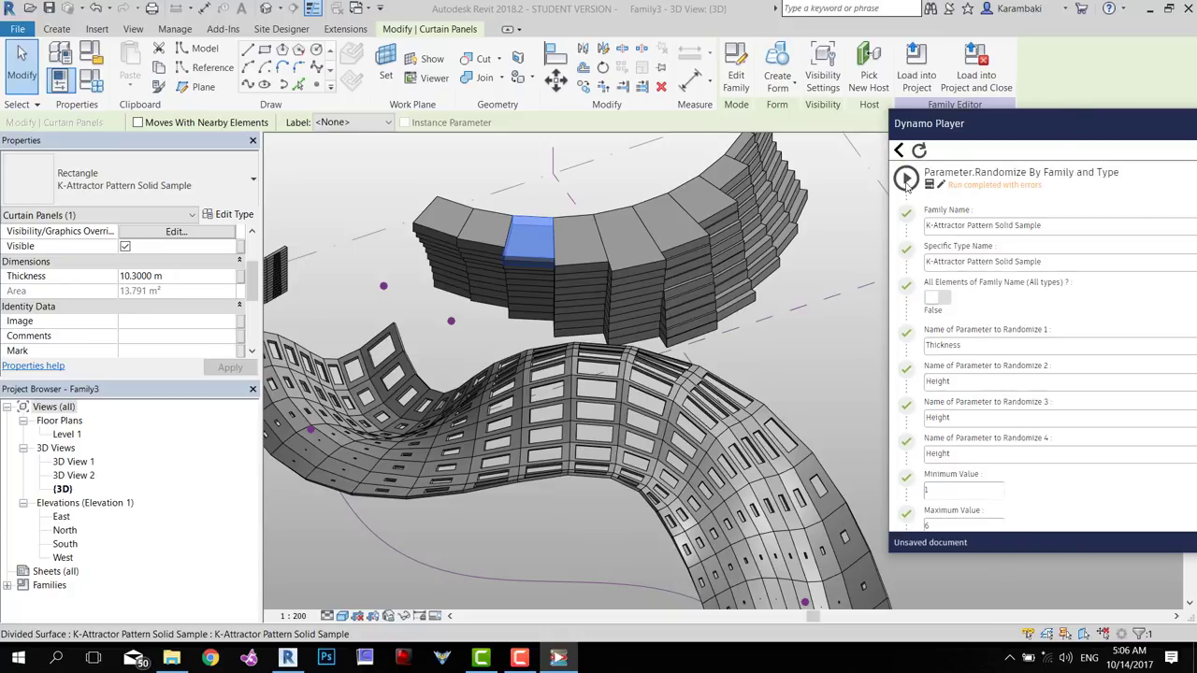
left_click(903, 183)
Review the generated decimal values, enable Proceed, and run the script to apply the random thicknesses to the solid panels
left_click_drag(939, 137, 870, 108)
scroll(891, 358, "down", 15)
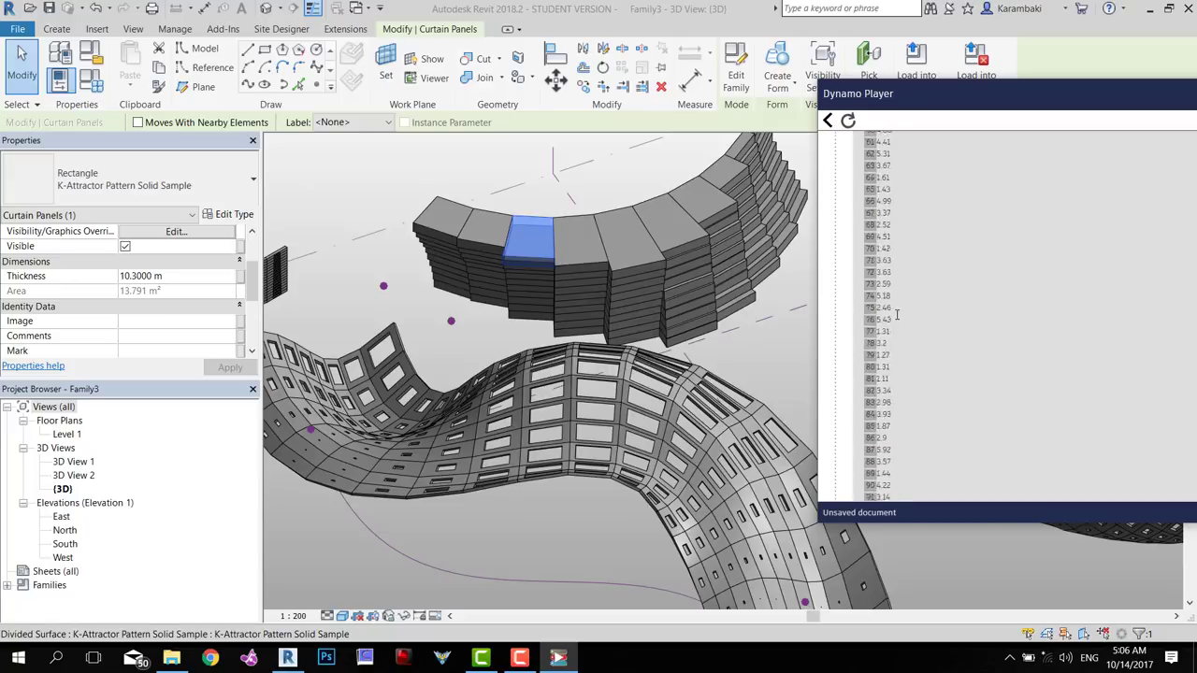
scroll(891, 358, "up", 12)
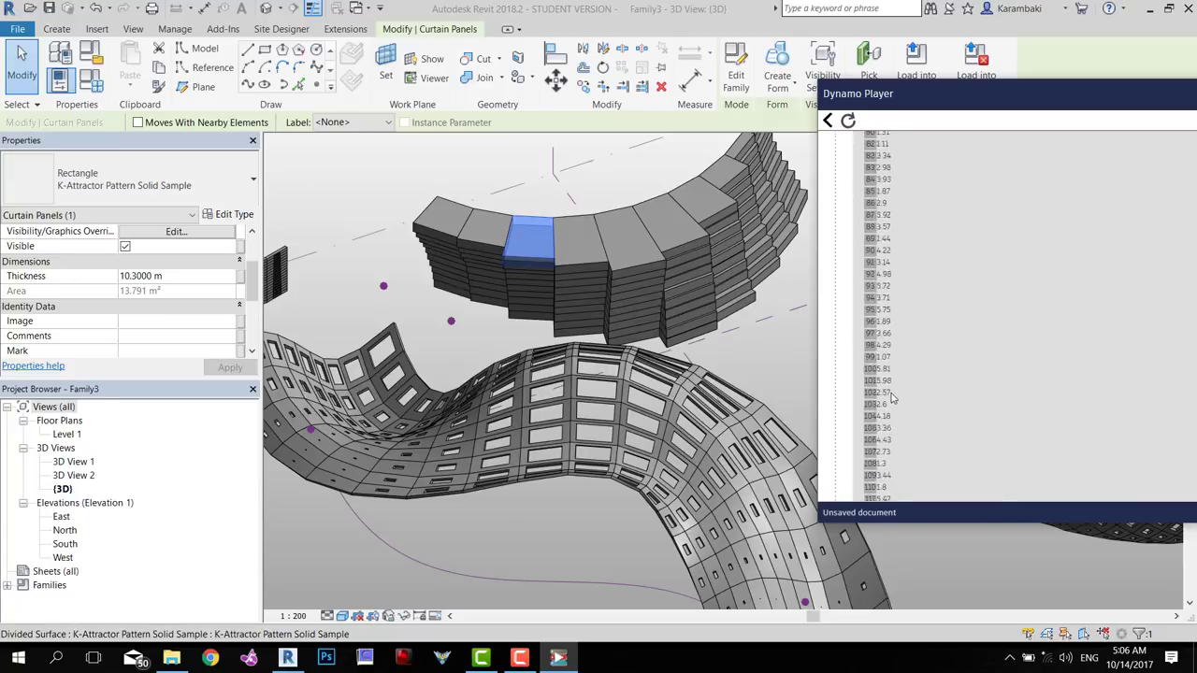
scroll(890, 404, "up", 20)
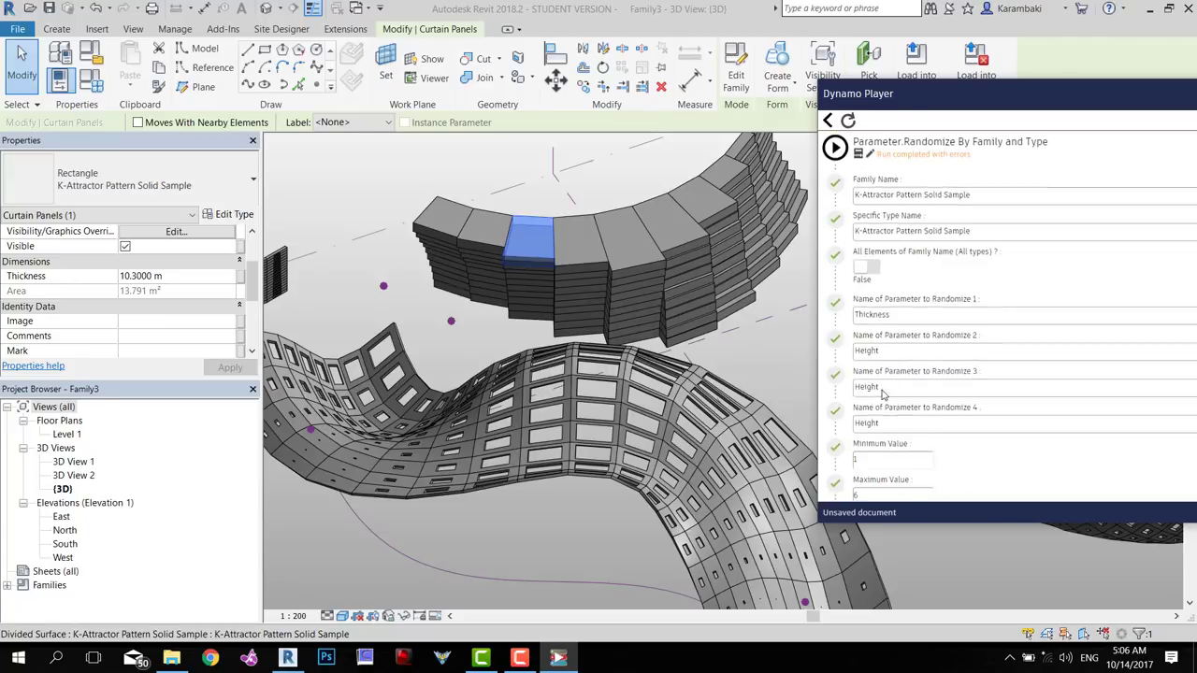
scroll(877, 467, "down", 3)
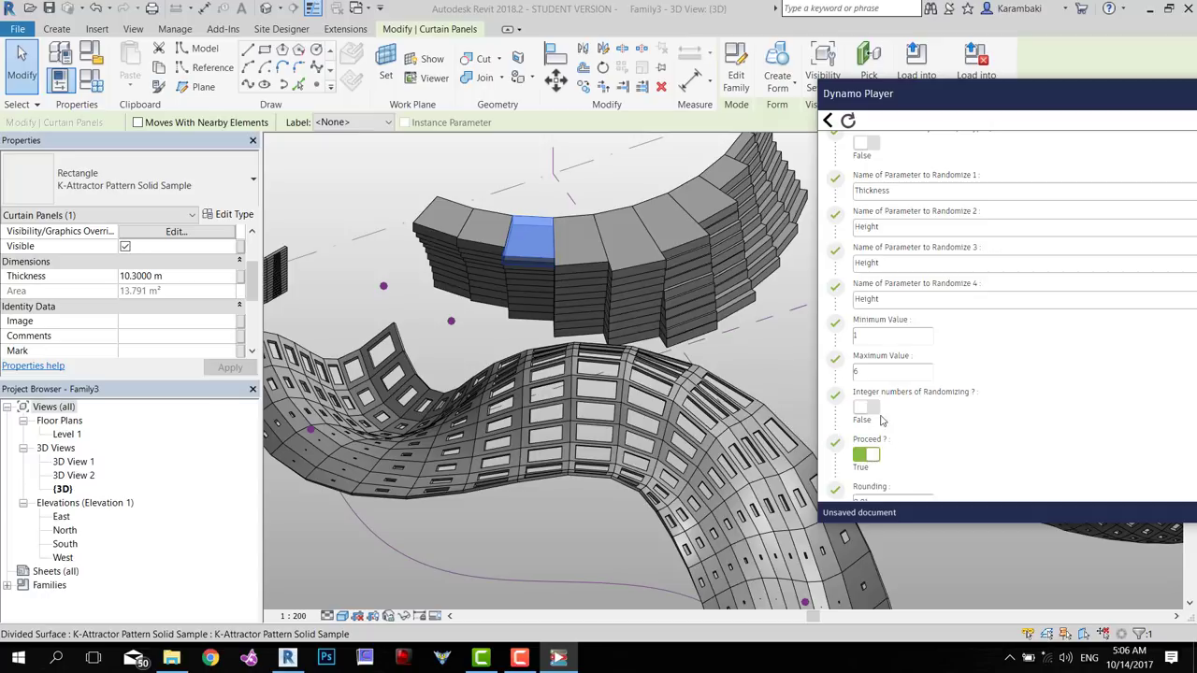
scroll(851, 308, "up", 5)
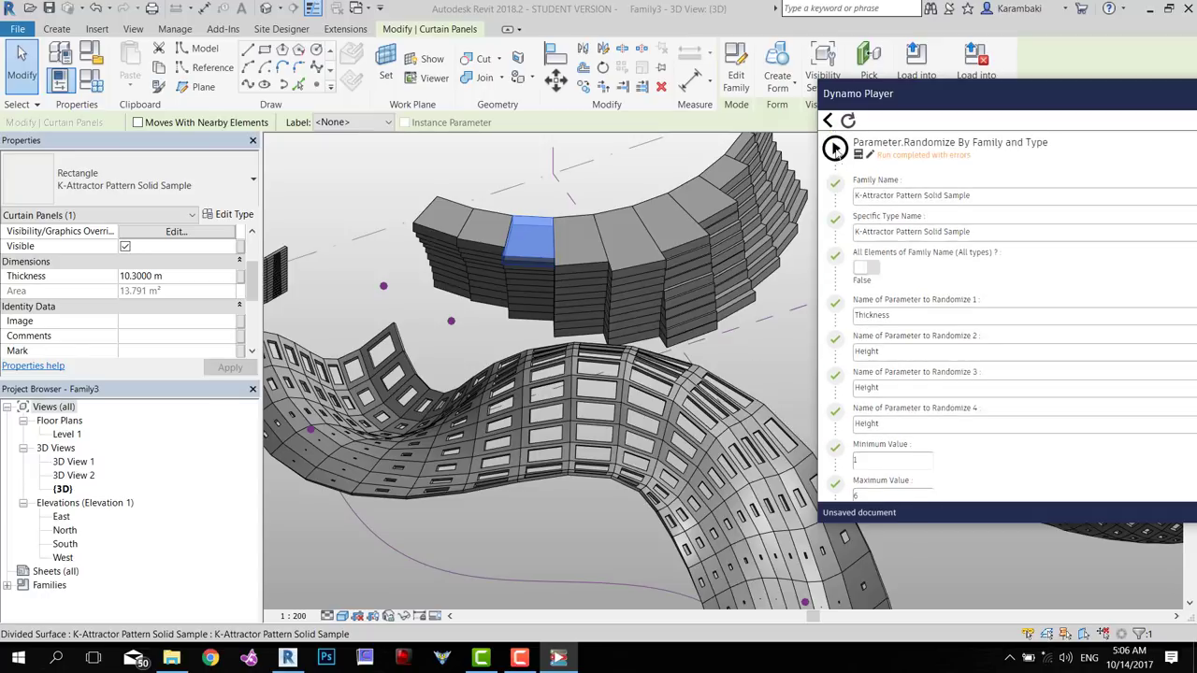
left_click(835, 148)
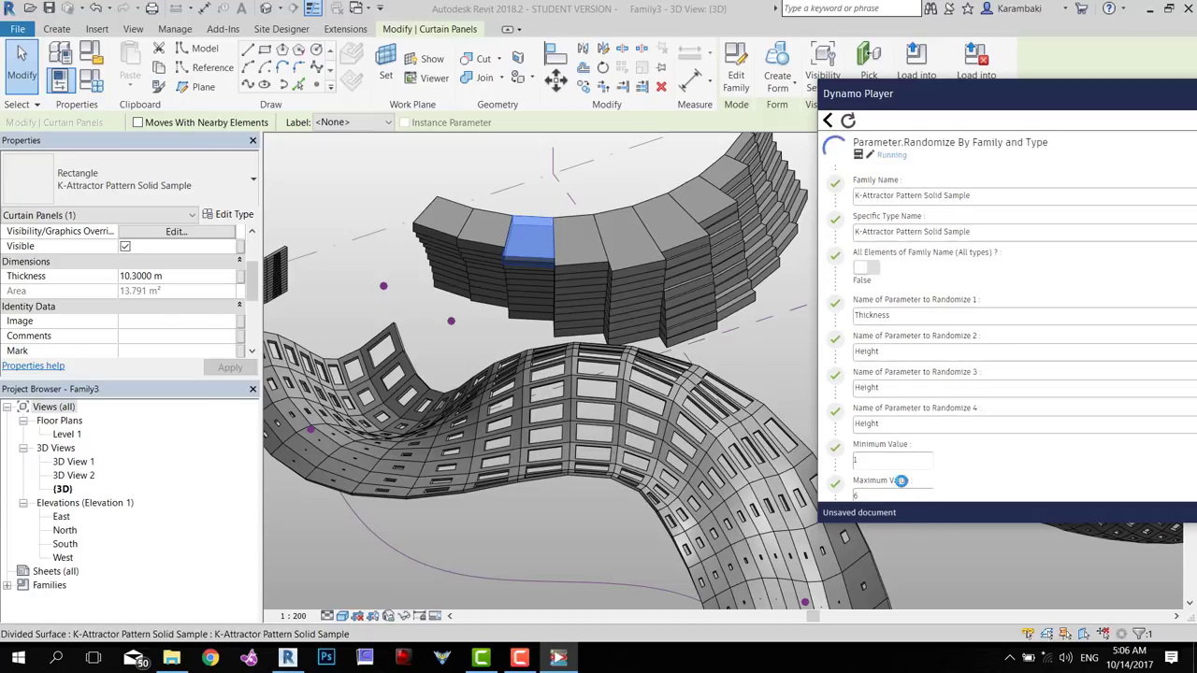
left_click(737, 346)
middle_click_drag(757, 361, 786, 347, "shift")
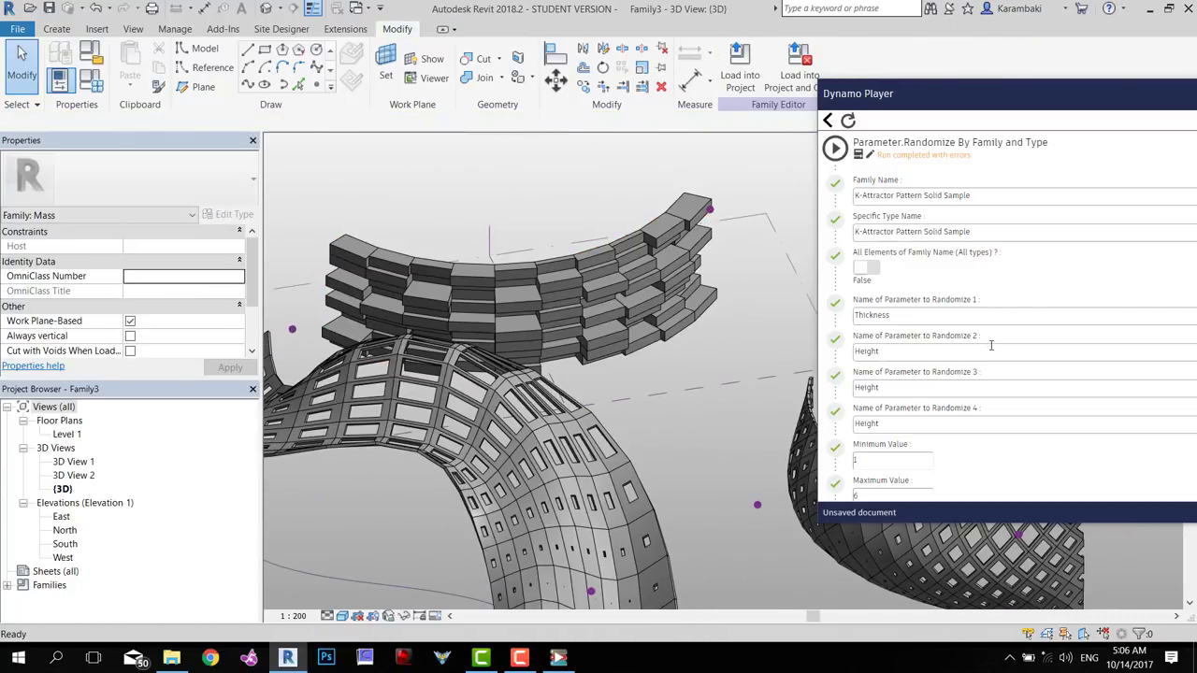
Run the script again with integer numbers of randomizing and Proceed enabled to re-randomize the solid panels' thickness, and review its output lists
scroll(950, 269, "down", 5)
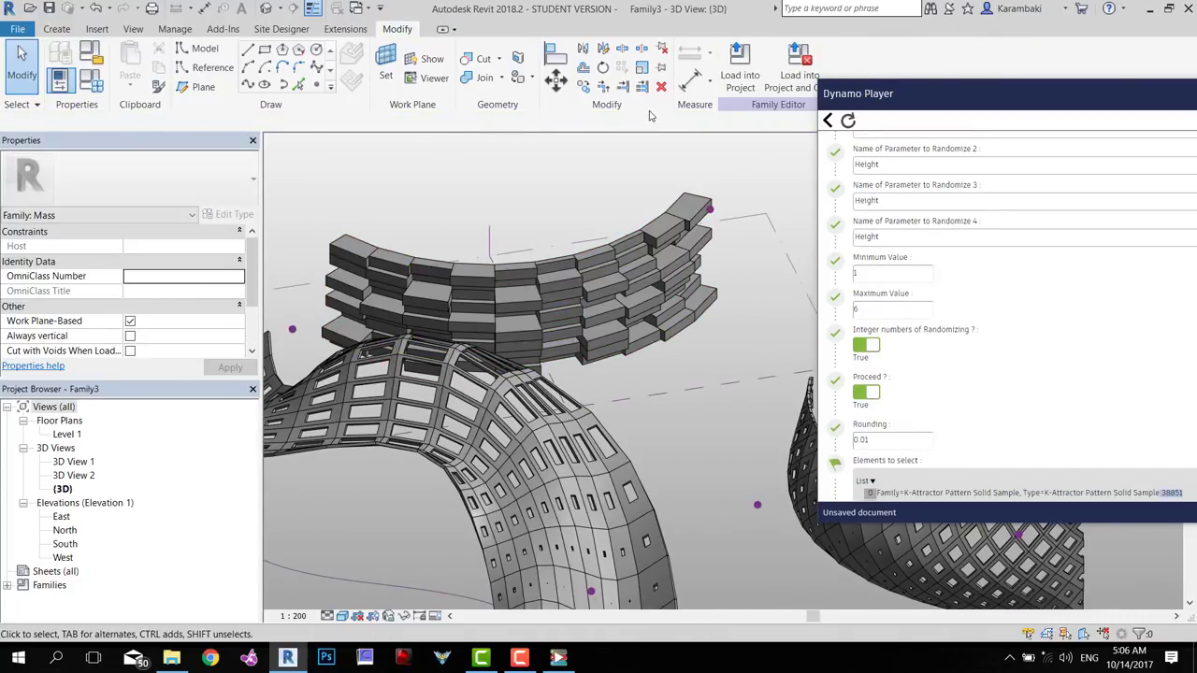
middle_click_drag(648, 153, 636, 204, "shift")
scroll(851, 271, "up", 3)
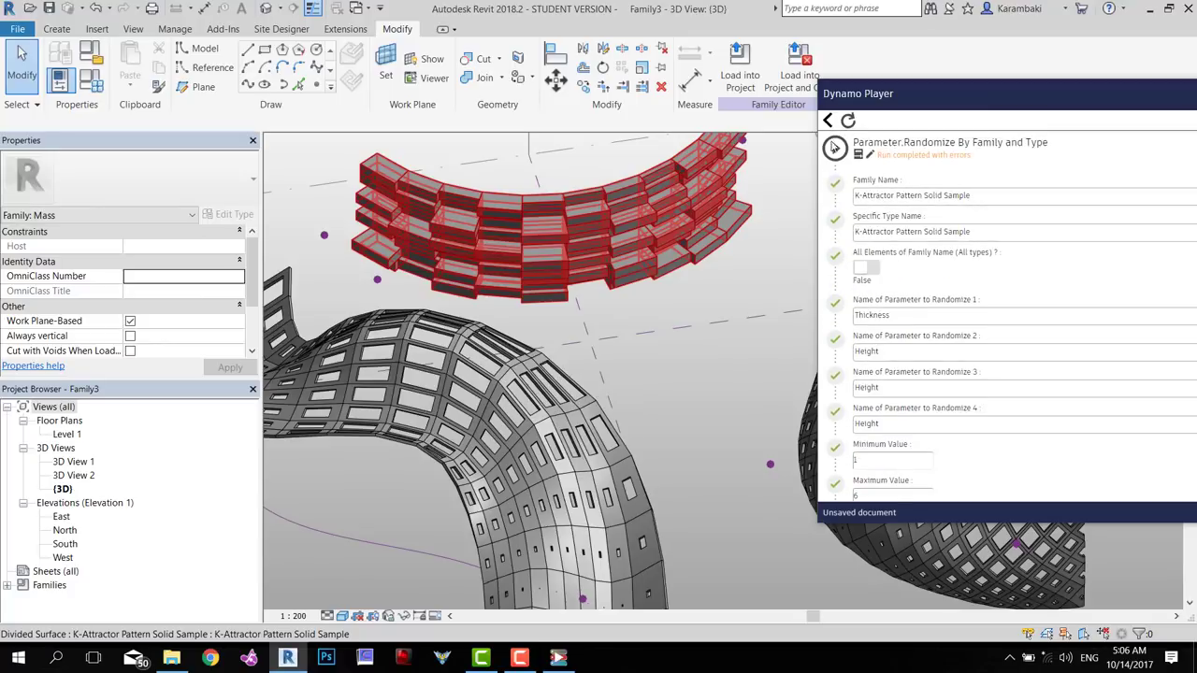
left_click(831, 143)
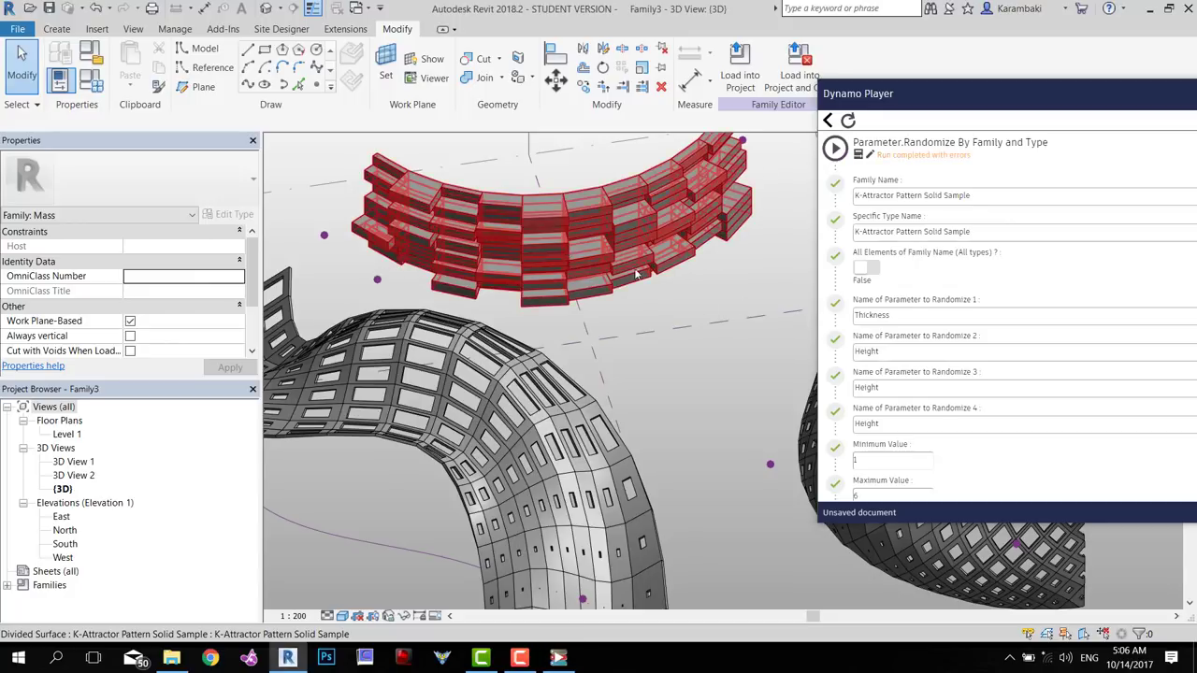
middle_click_drag(814, 470, 662, 399)
scroll(891, 381, "down", 3)
scroll(891, 380, "down", 10)
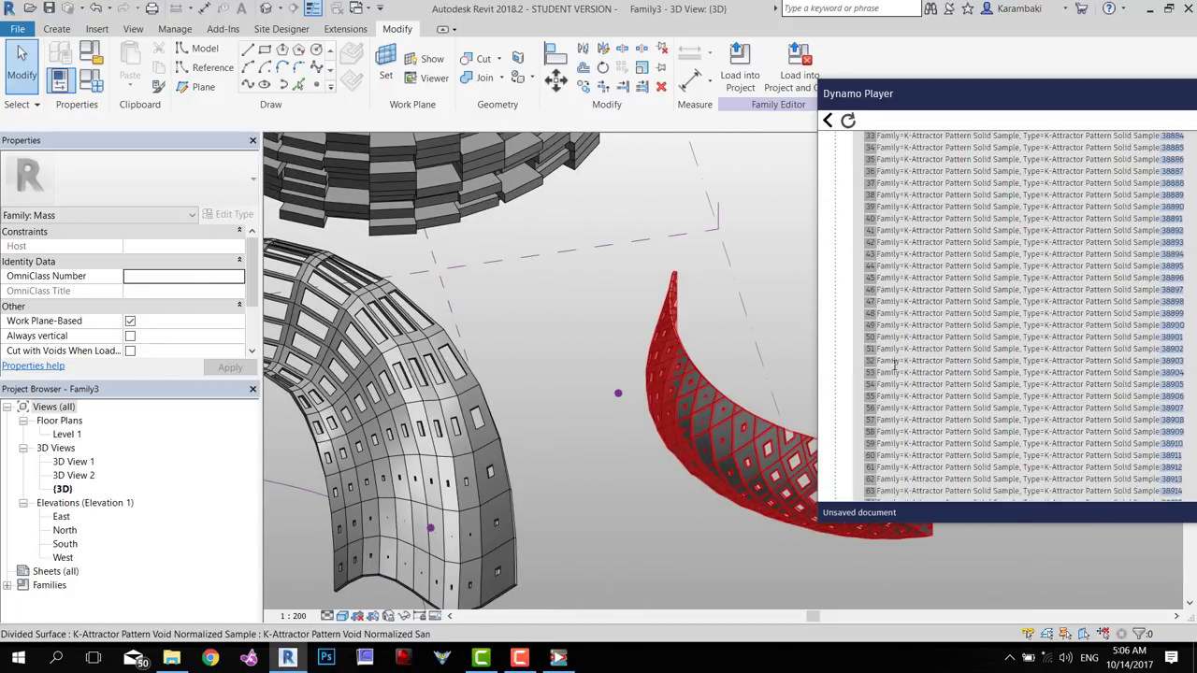
scroll(900, 351, "down", 10)
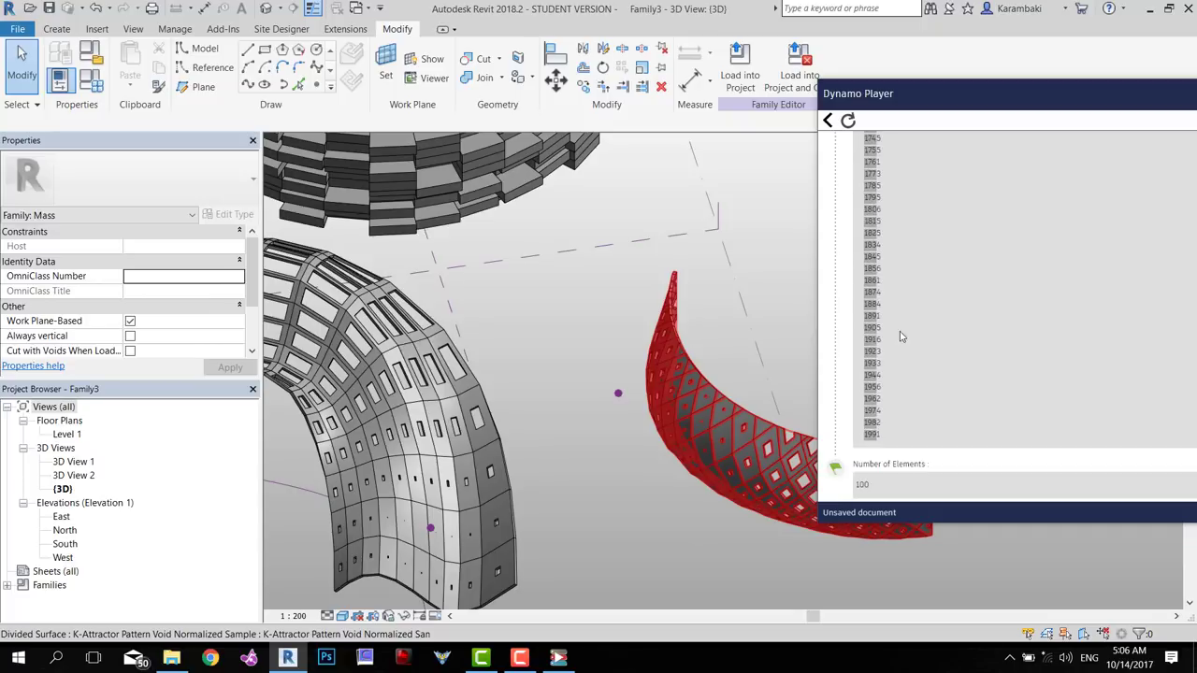
Check the inputs of the Parameter.Sequence Based on Elements Name script, and open those of Parameter.Sequence By Family and Type
left_click(828, 120)
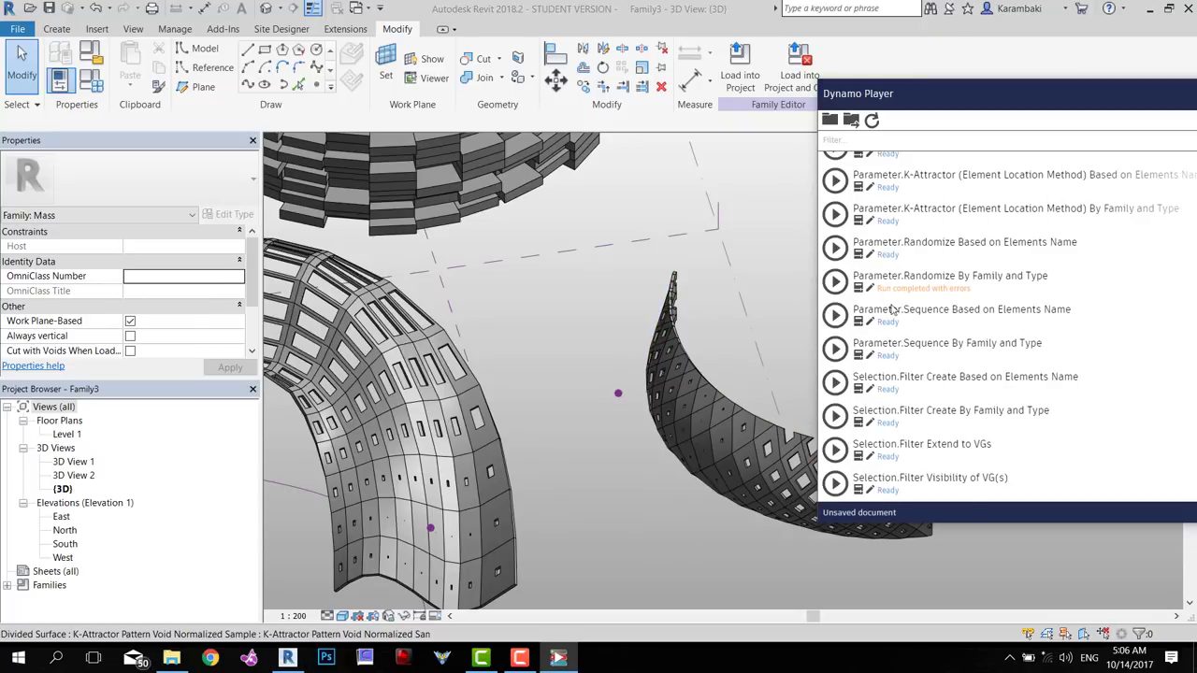
left_click(856, 321)
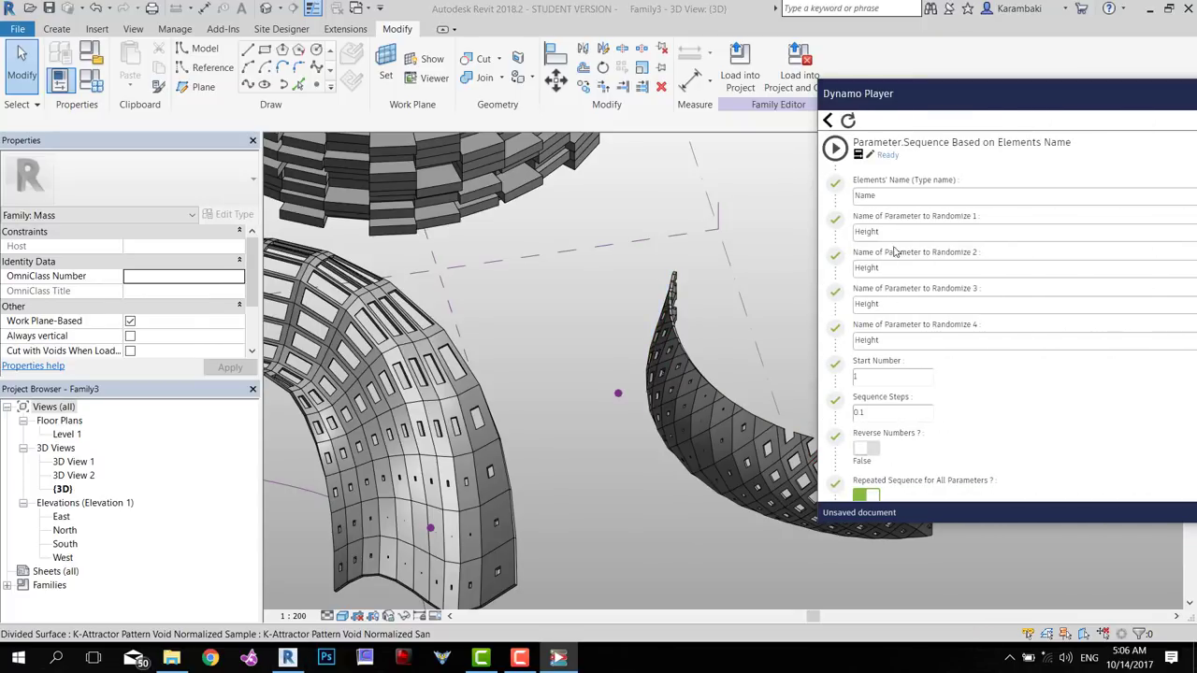
left_click(829, 120)
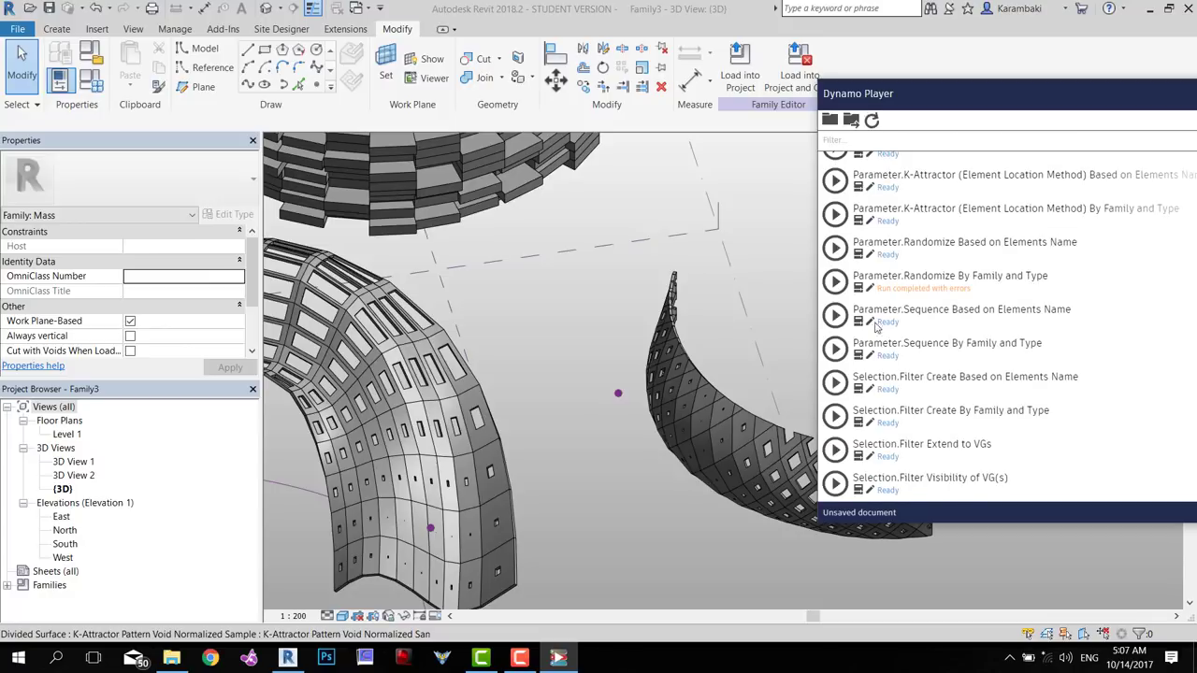
left_click(859, 356)
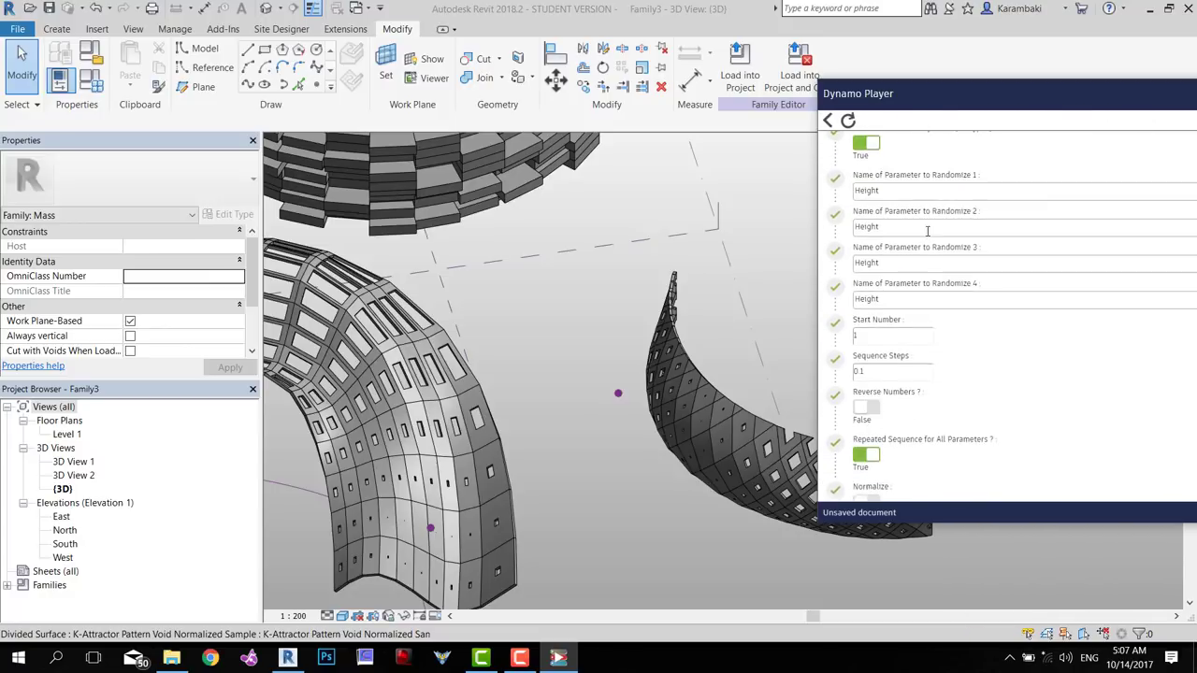